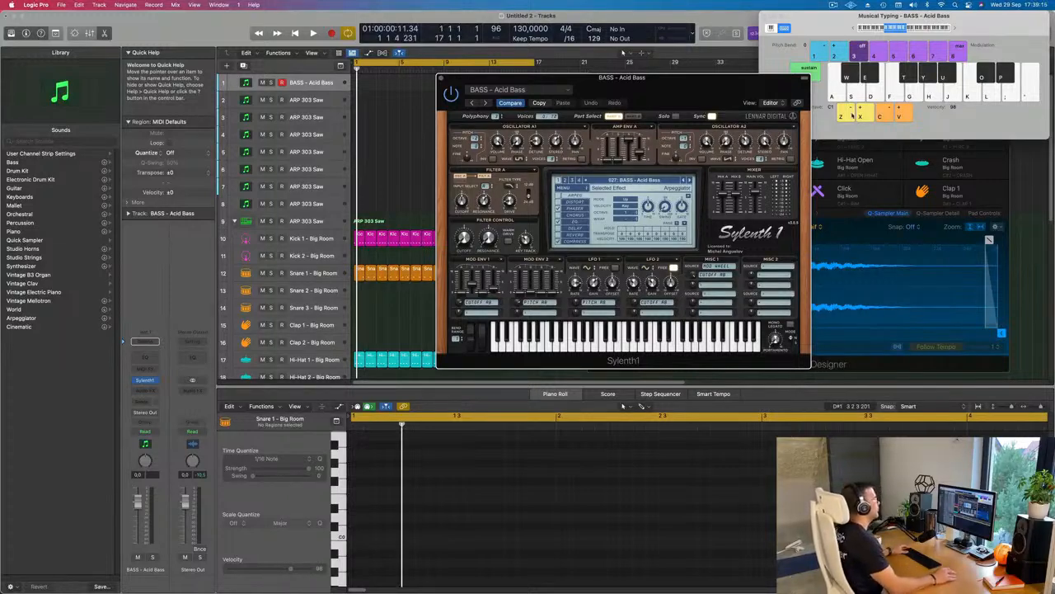
Play test notes on the Acid Bass track over the running beat and lower that track's volume.
left_click_drag(665, 89, 686, 85)
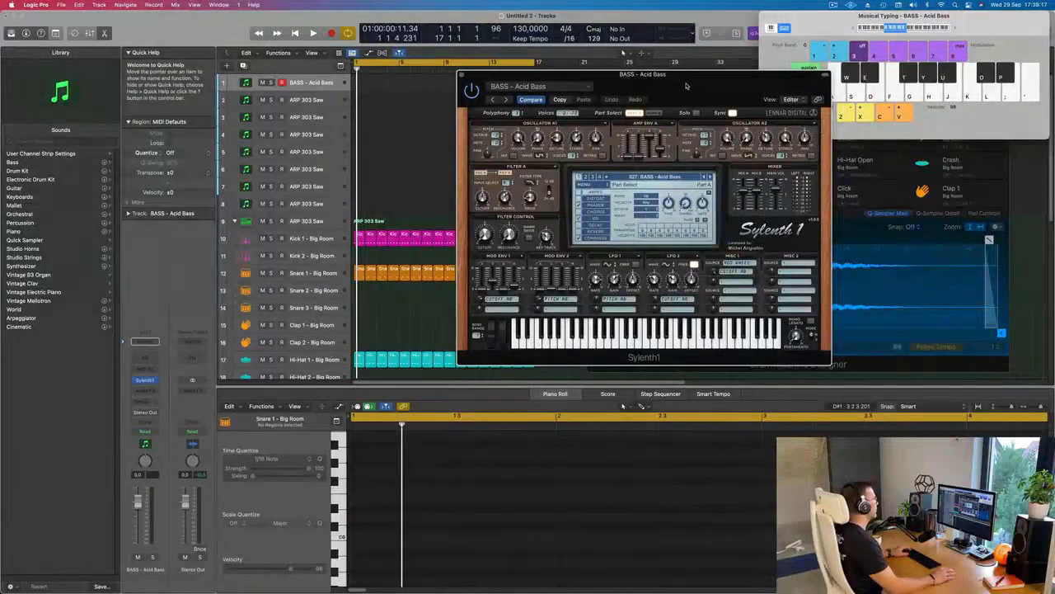
key("space")
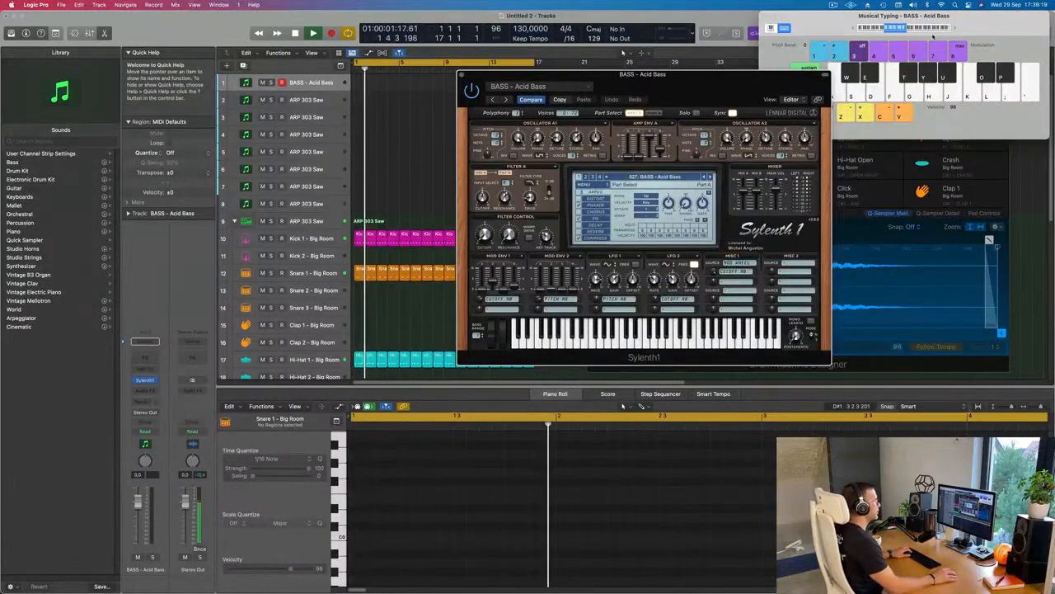
left_click(318, 85)
key("g")
key("g")
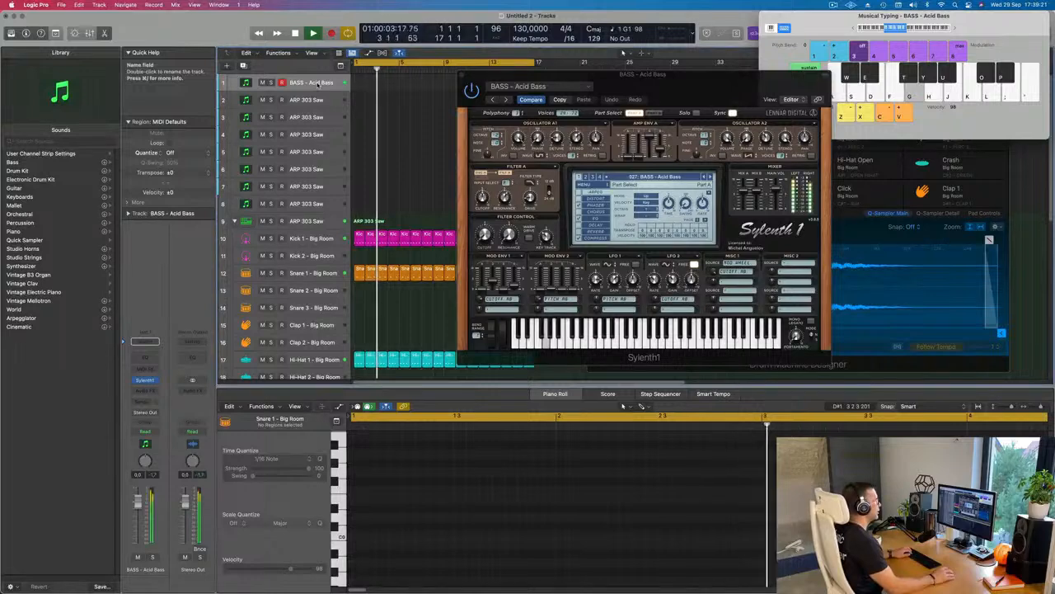
key("g")
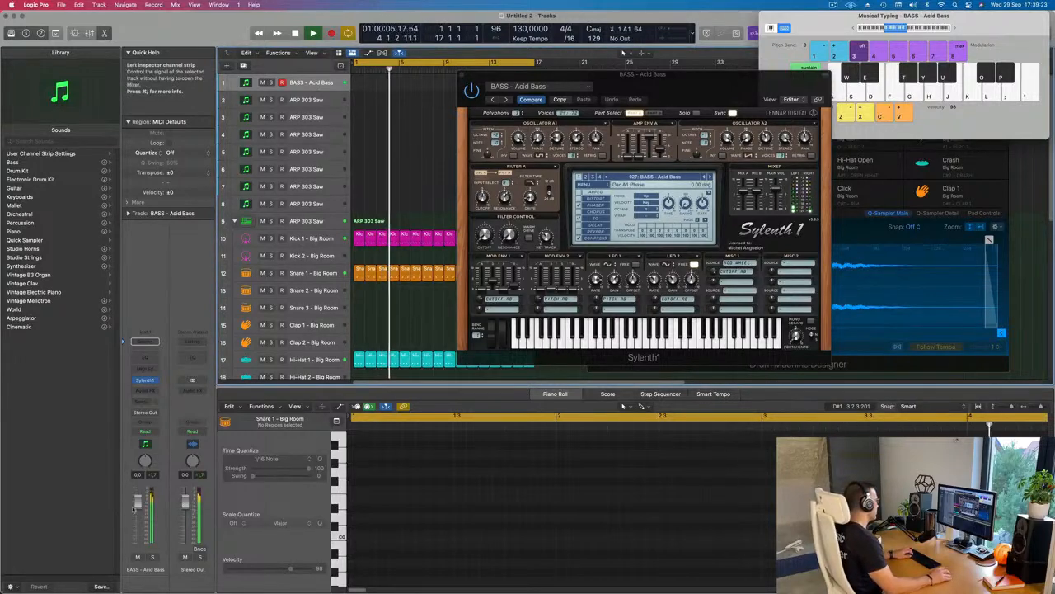
key("h")
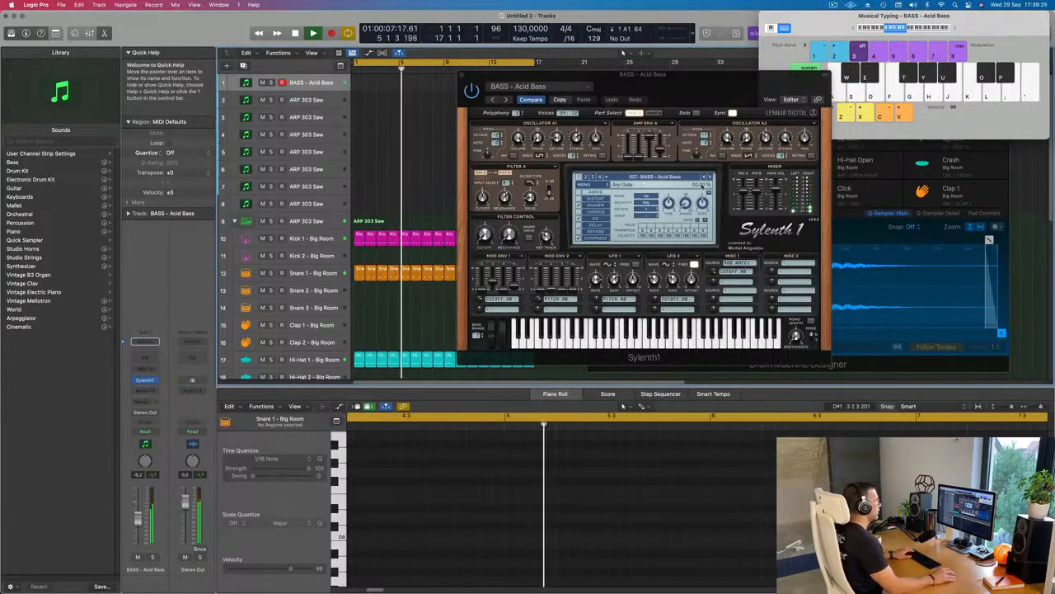
Load the BASS - Atlantis preset in Sylenth1, test it and raise the musical typing octave to C2.
left_click(708, 176)
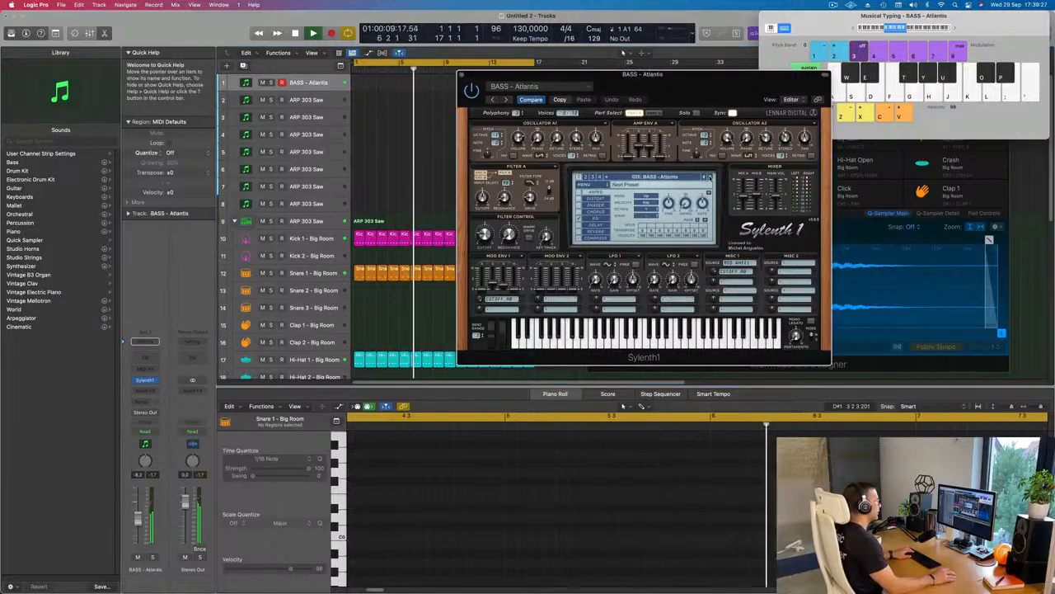
key("d")
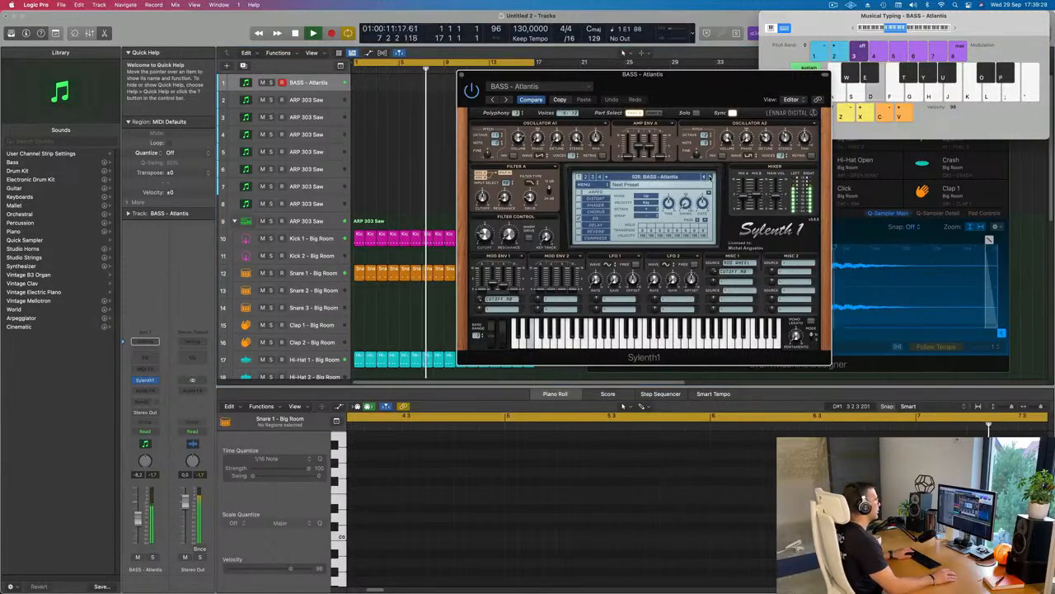
key("semicolon")
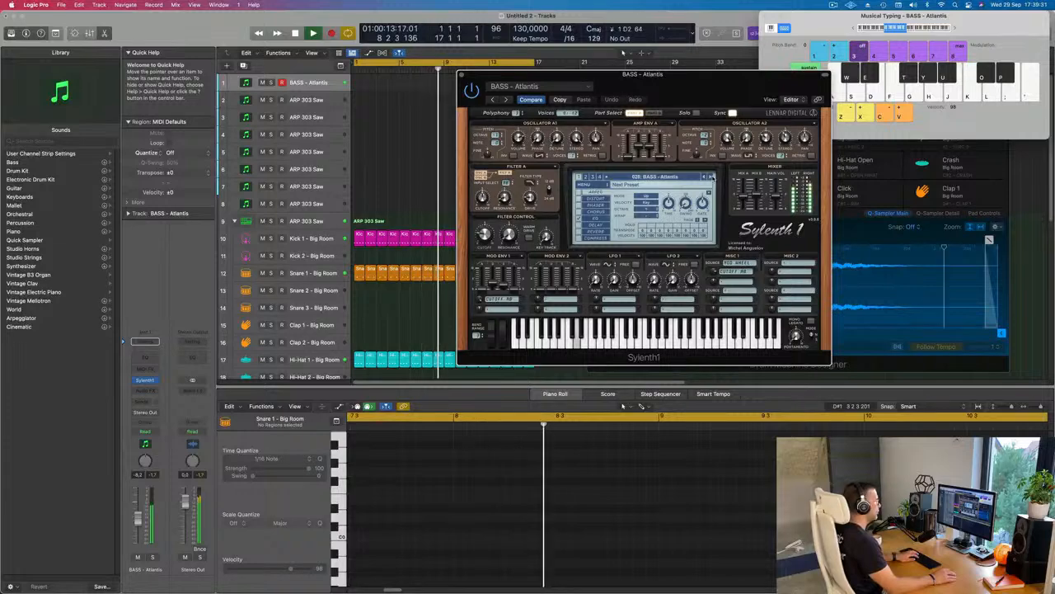
left_click(956, 30)
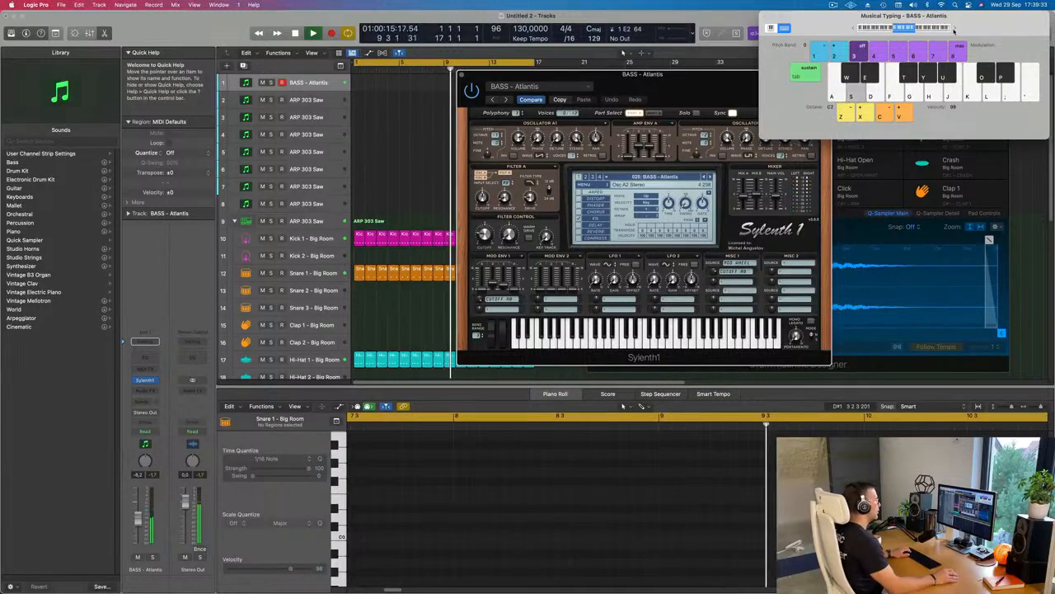
key("s")
Move the Sylenth1 window clear of the on-screen keyboard and audition the Atlantis preset with D2, E2 and F2 notes.
left_click_drag(712, 83, 624, 129)
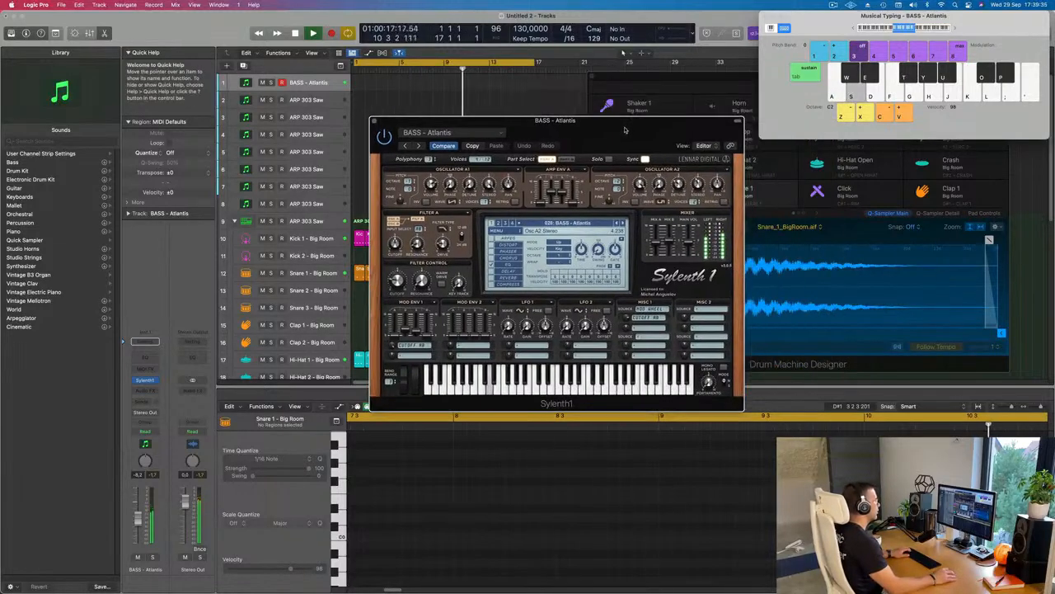
key("d")
key("f")
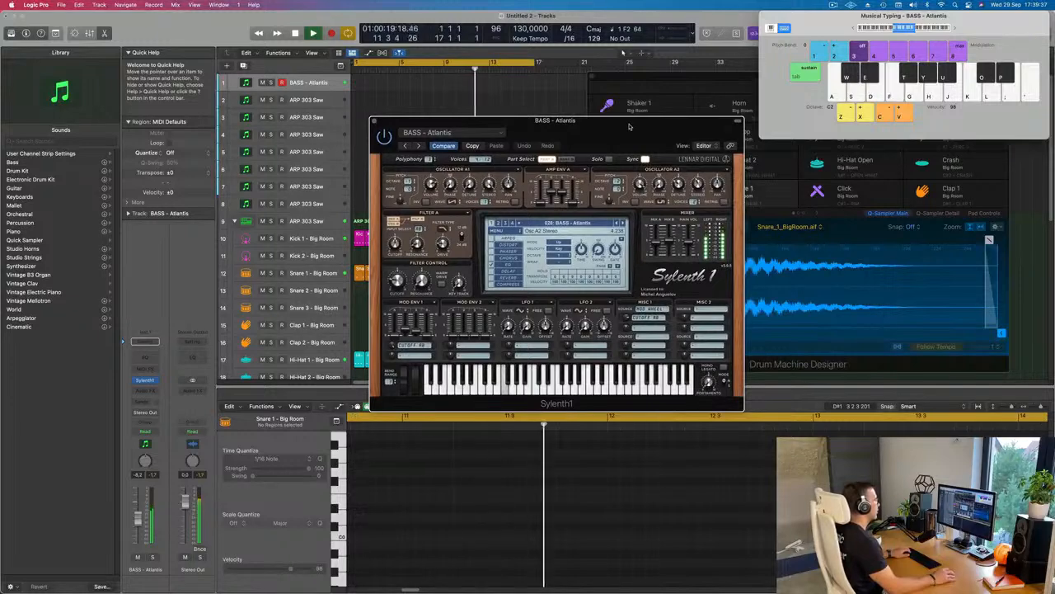
key("f")
key("d")
key("d")
key("d")
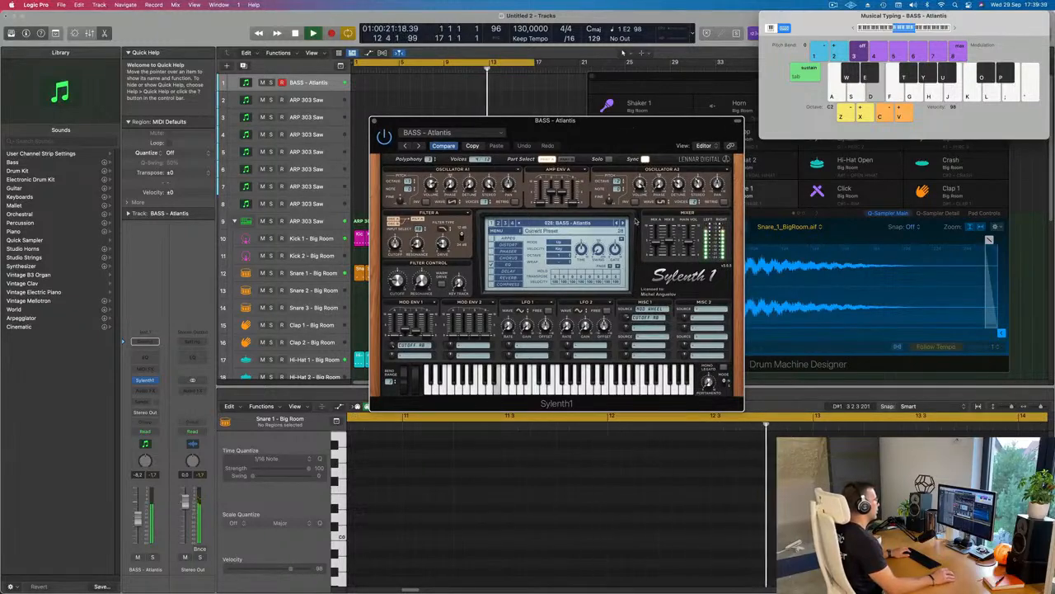
Audition the Bass Pad and Bendy Electro presets in Sylenth1 over the playing beat.
left_click(624, 223)
key("d")
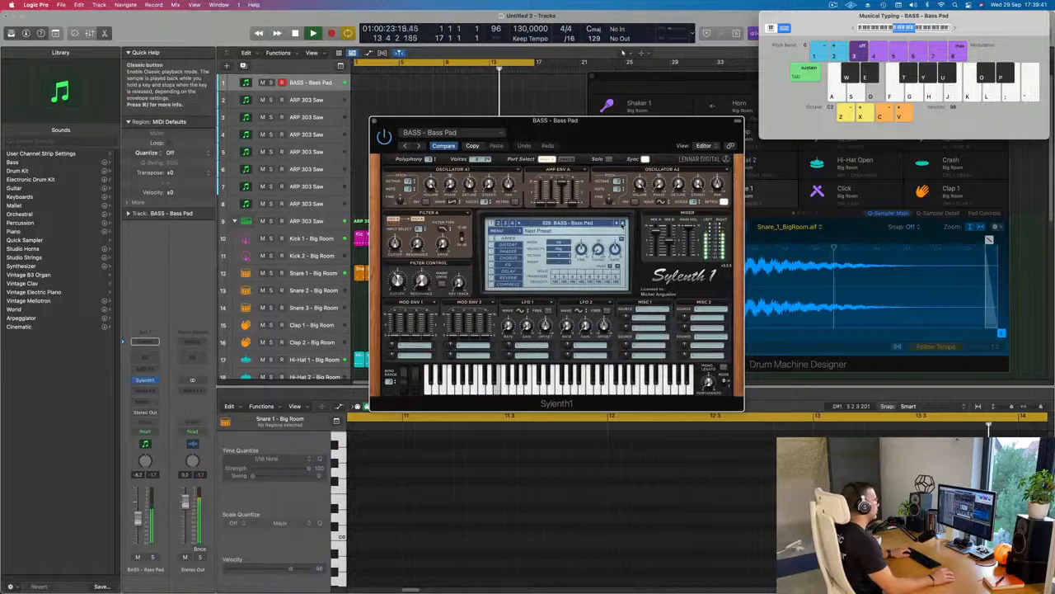
key("f")
key("s")
left_click(623, 224)
key("d")
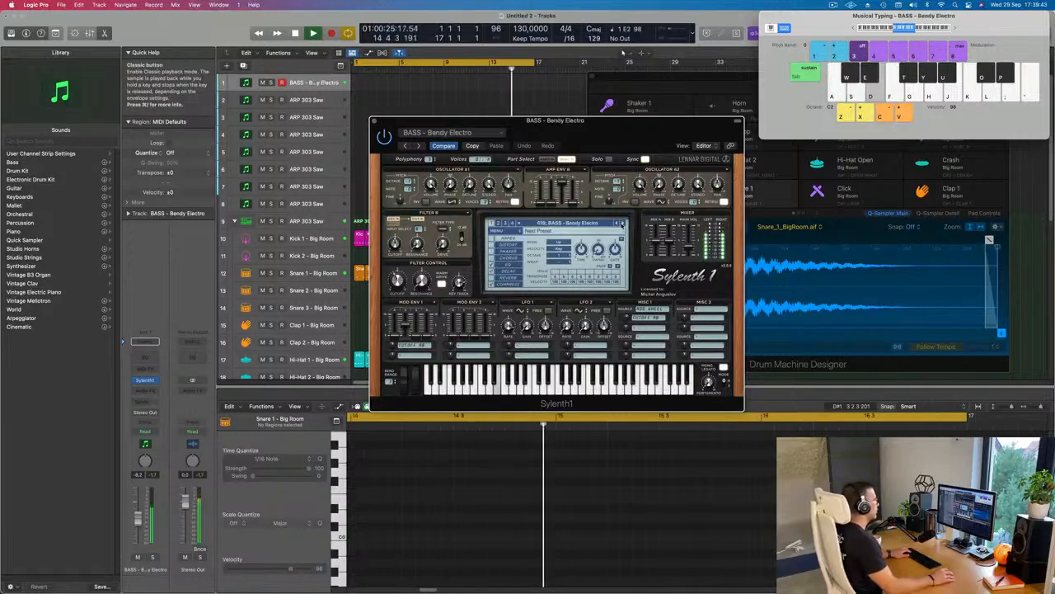
Go through the following Sylenth1 bass presets, testing them with E2, and settle on BASS - D-Bass.
left_click(624, 223)
left_click(623, 224)
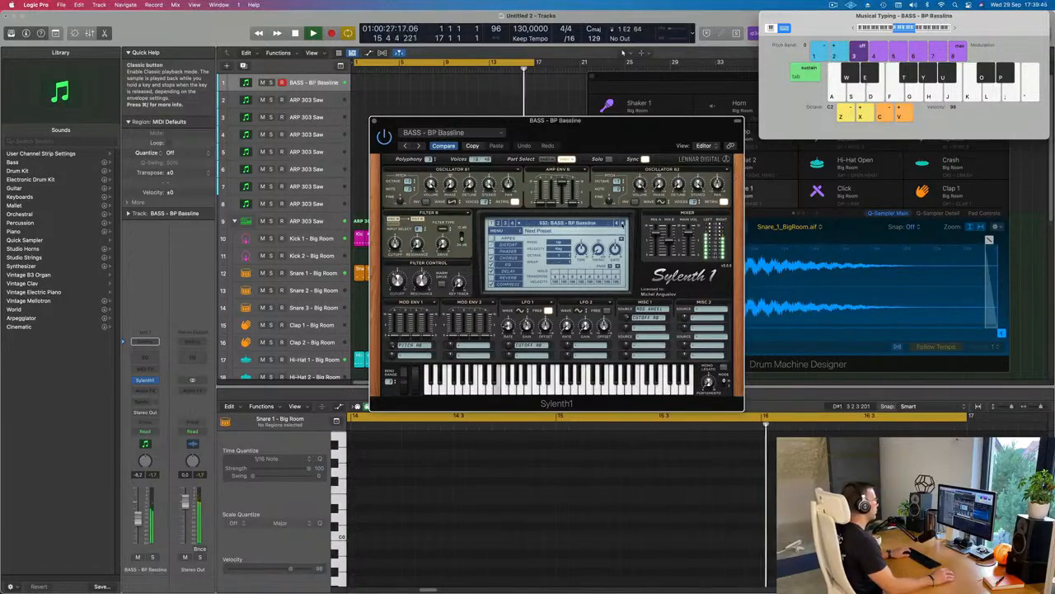
left_click(624, 224)
key("d")
left_click(624, 224)
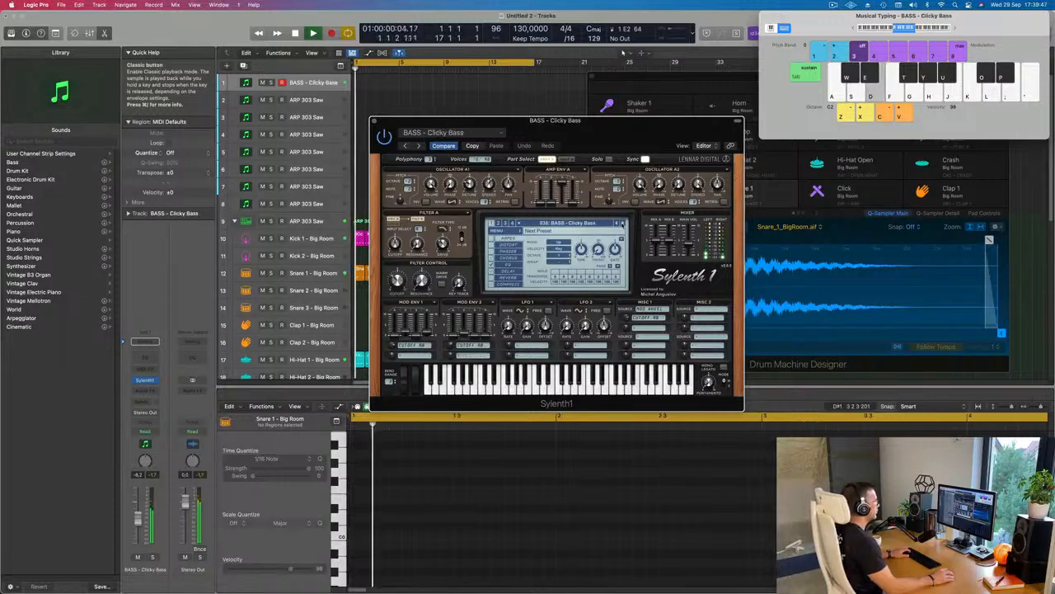
key("d")
left_click(623, 223)
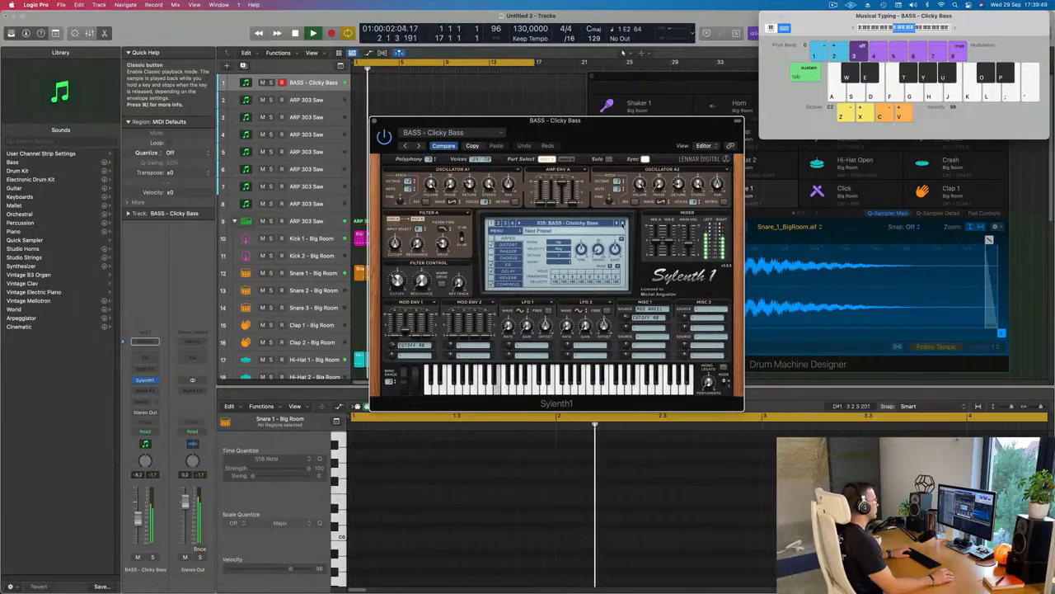
left_click(623, 224)
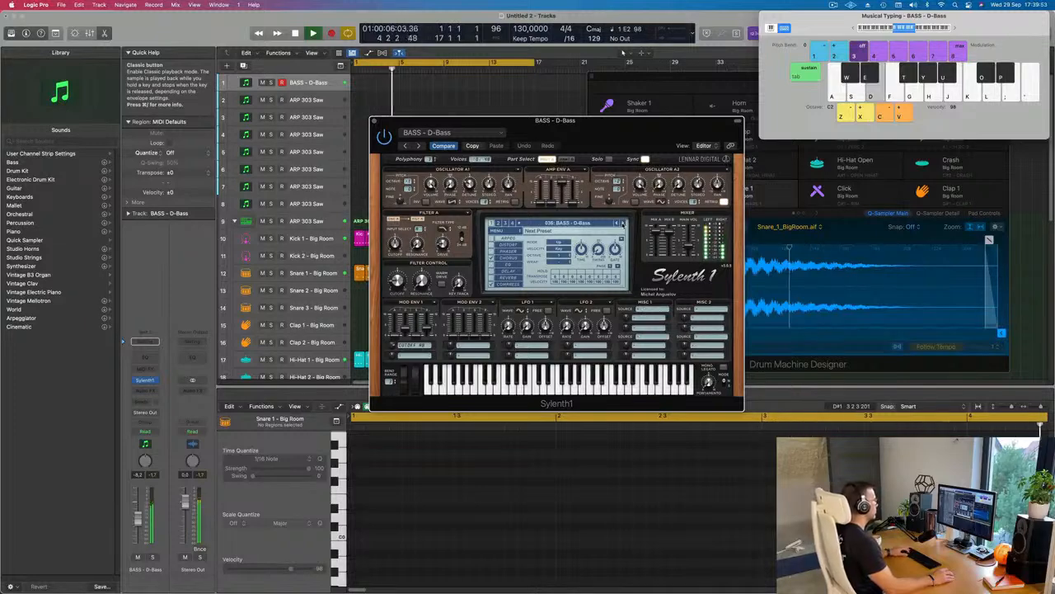
key("d")
key("d")
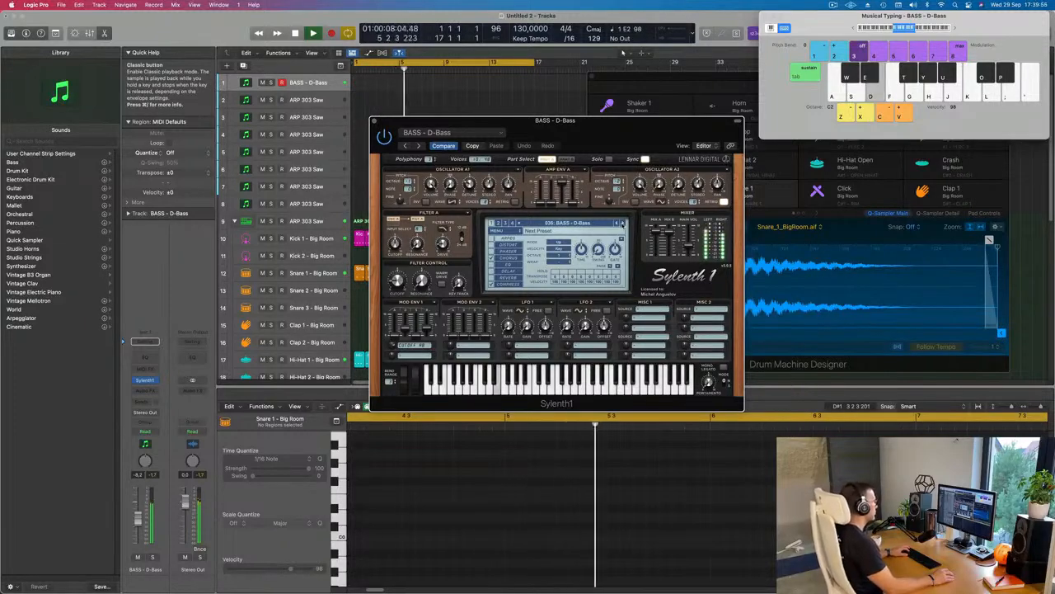
Record a rhythmic line of repeated E2 notes on the BASS - D-Bass track over the beat.
key("r")
key("d")
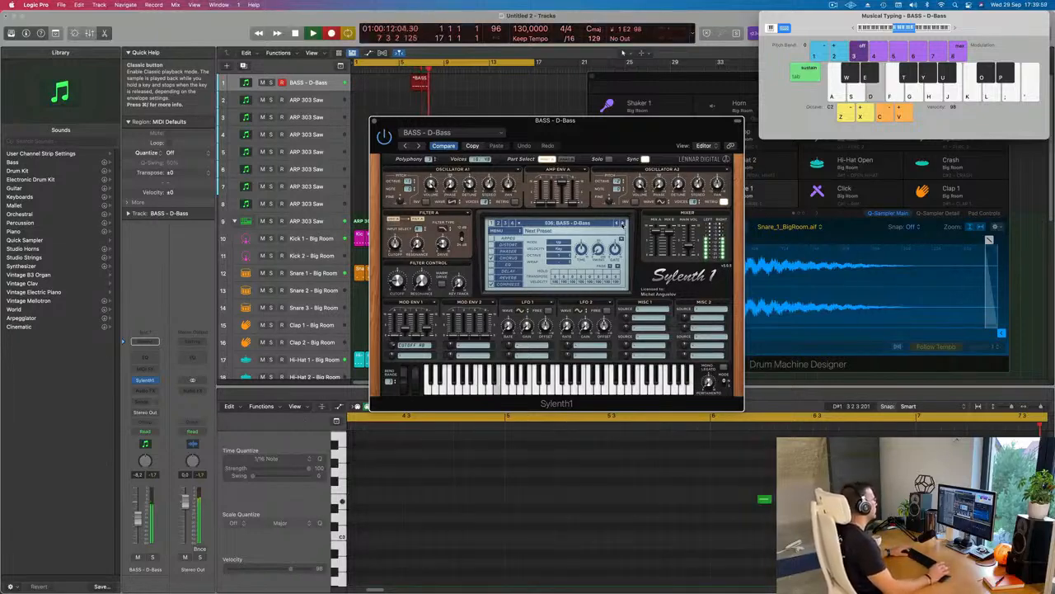
key("d")
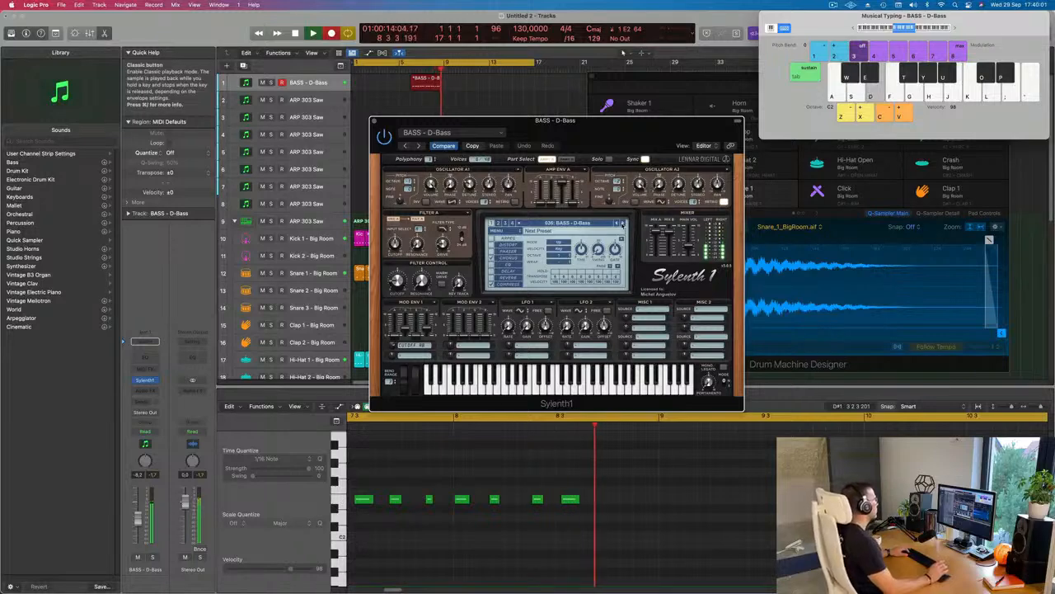
key("space")
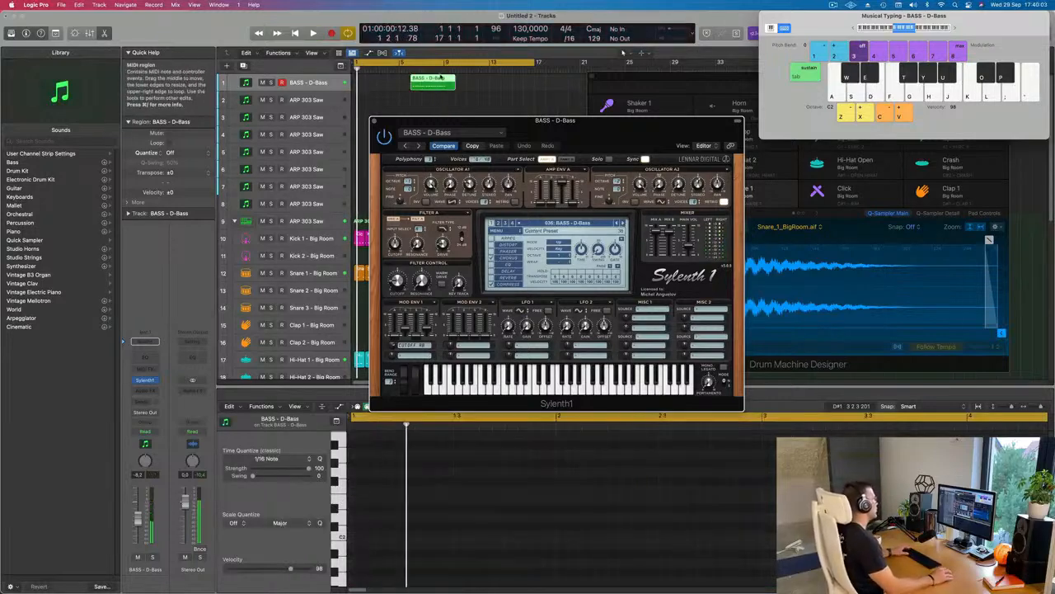
Move the recorded bass region to bar 1 and quantize all its notes to 1/16.
left_click(382, 78)
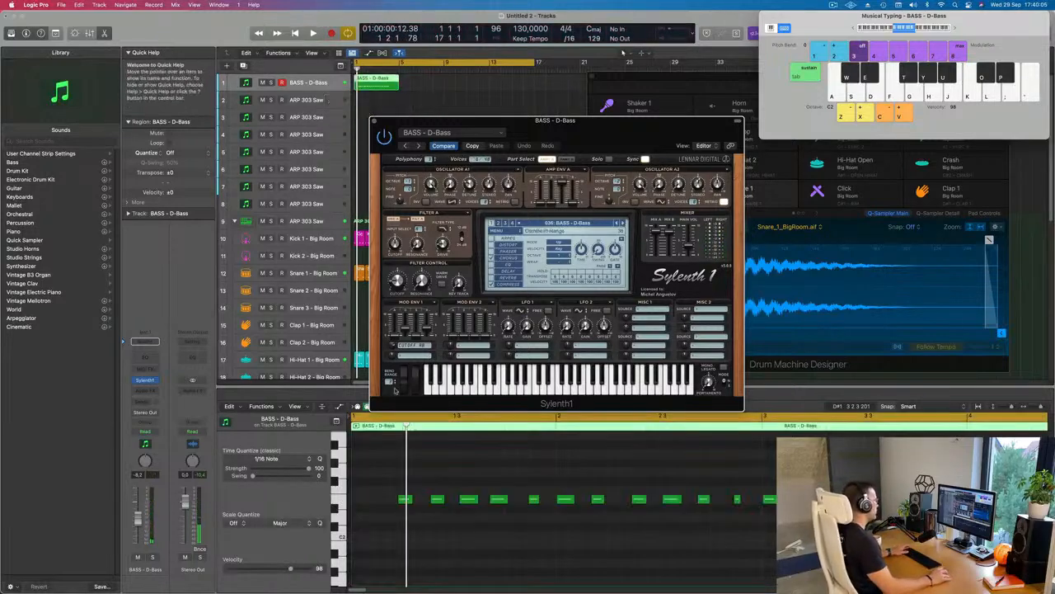
key("space")
left_click(465, 476)
key("super+a")
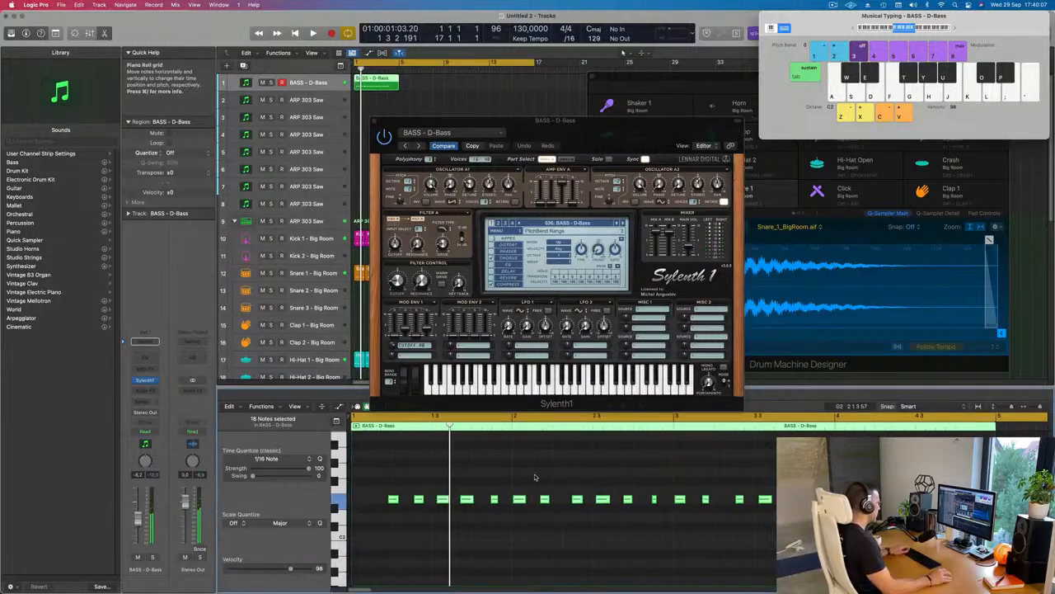
key("q")
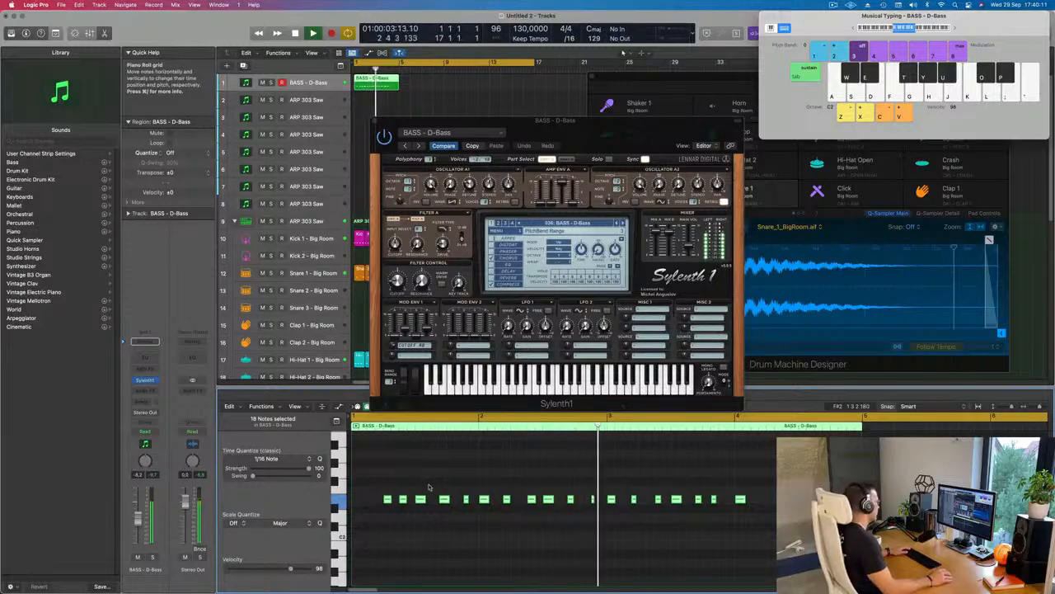
key("space")
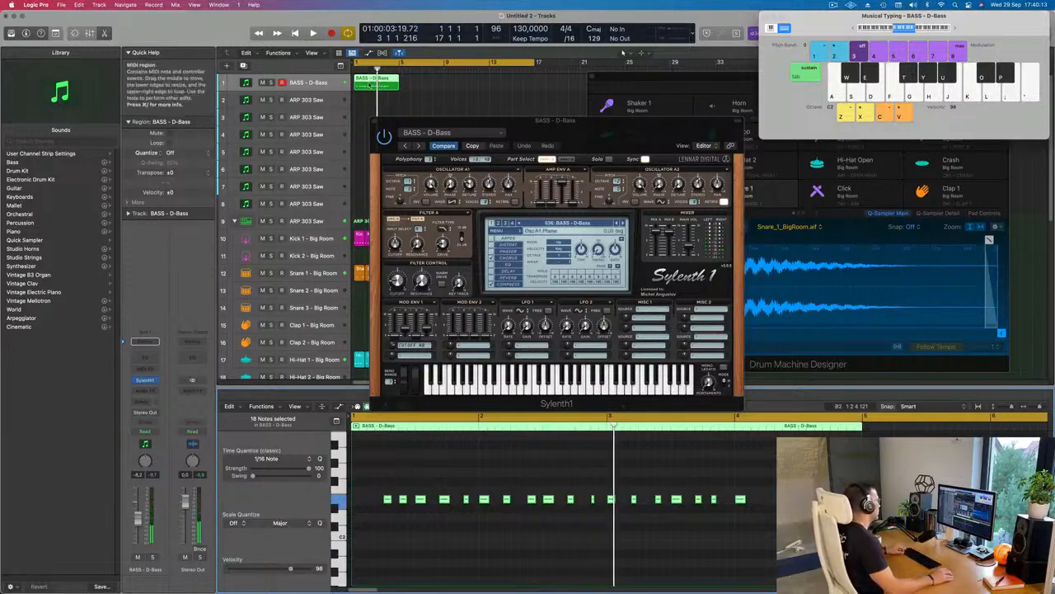
Split off and delete the first bar of the bass region, and shift the remainder to bar 1.
scroll(370, 84, "up", 3)
scroll(371, 85, "left", 3)
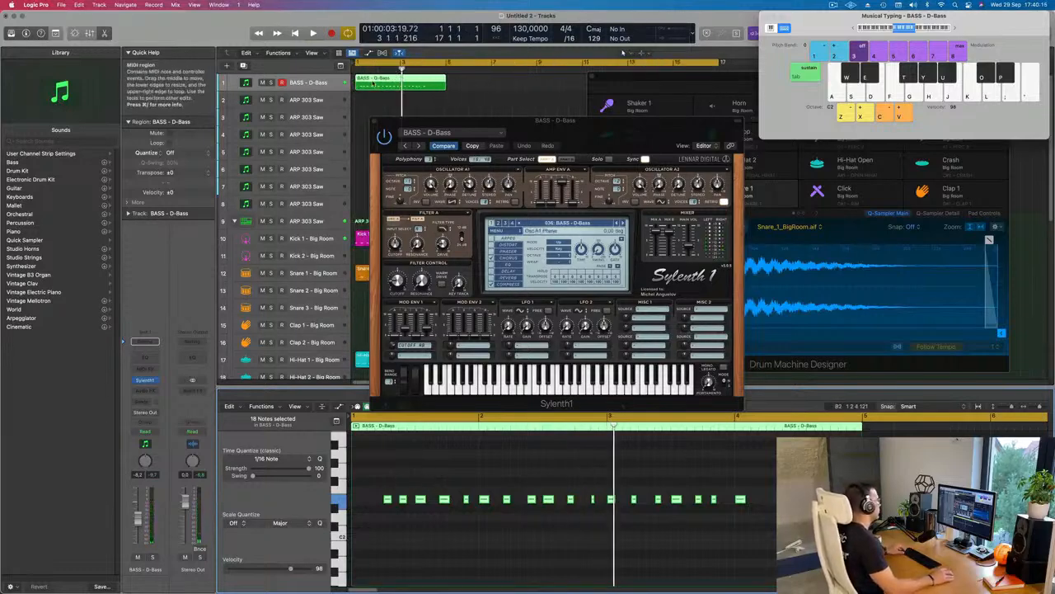
double_click(376, 79, "super")
left_click(369, 82)
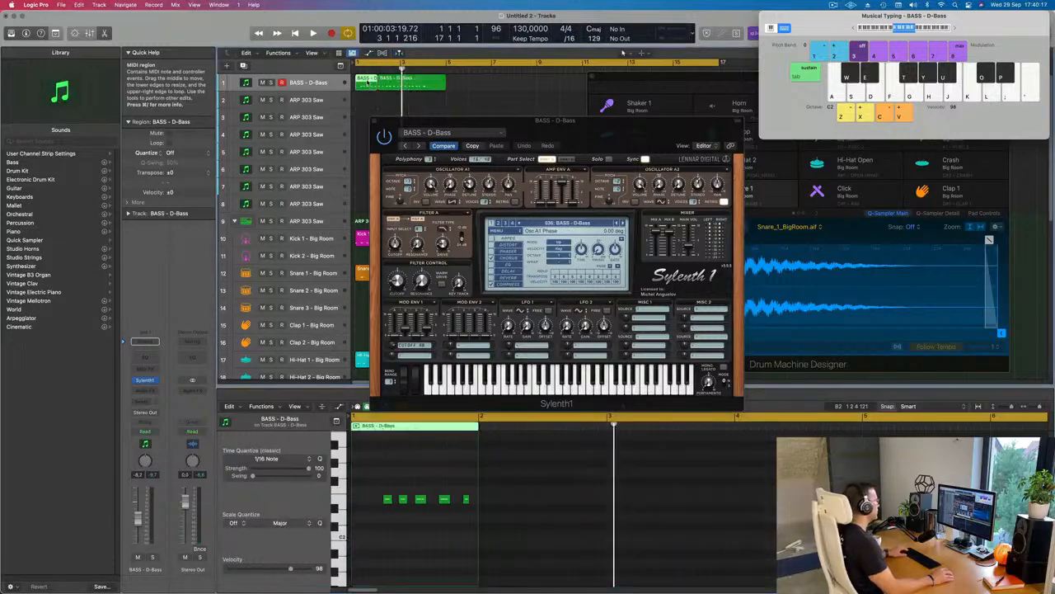
key("Delete")
left_click_drag(391, 83, 368, 83)
Delete the bass notes from bar 2 onward and trim the region to end at bar 3.
key("space")
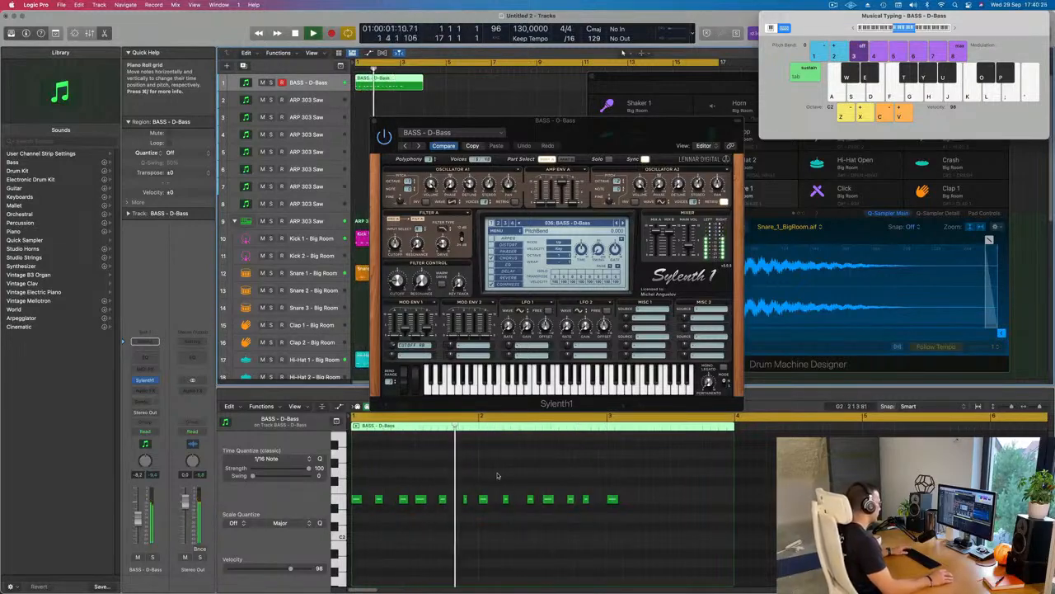
key("space")
left_click_drag(479, 487, 668, 512)
key("Delete")
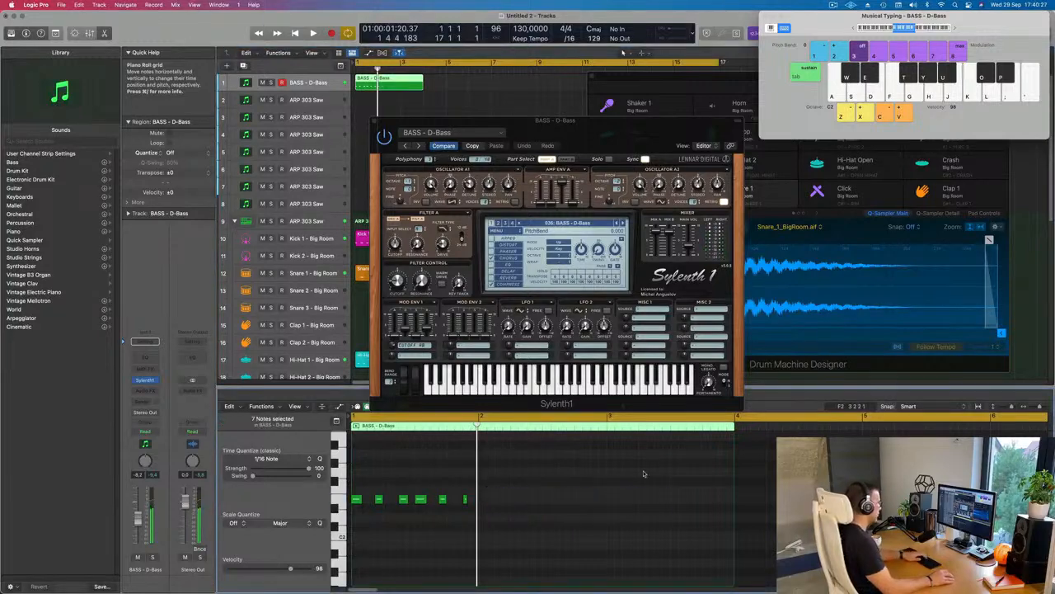
key("Delete")
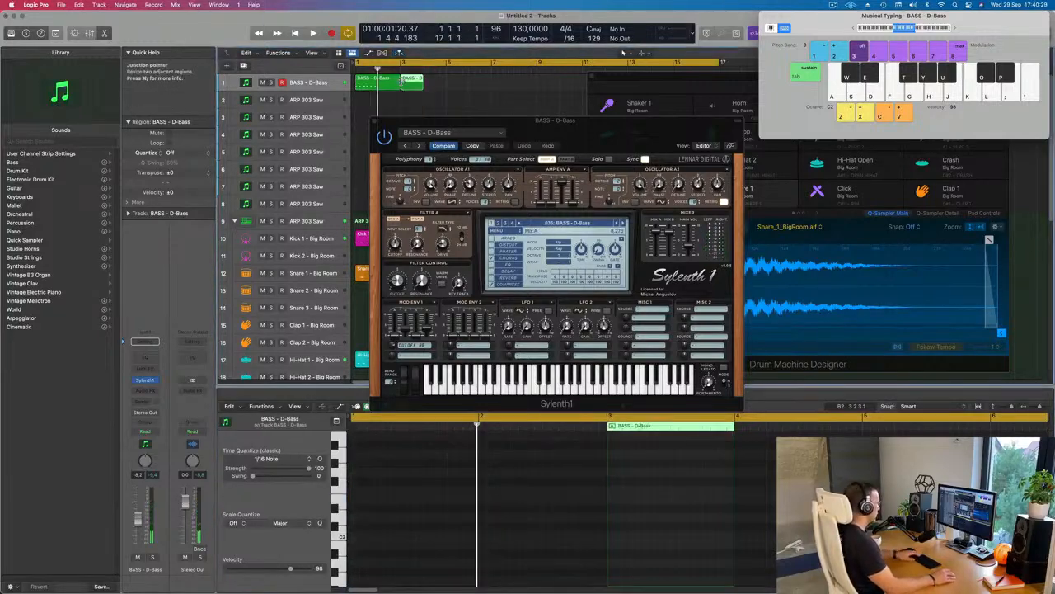
key("super+z")
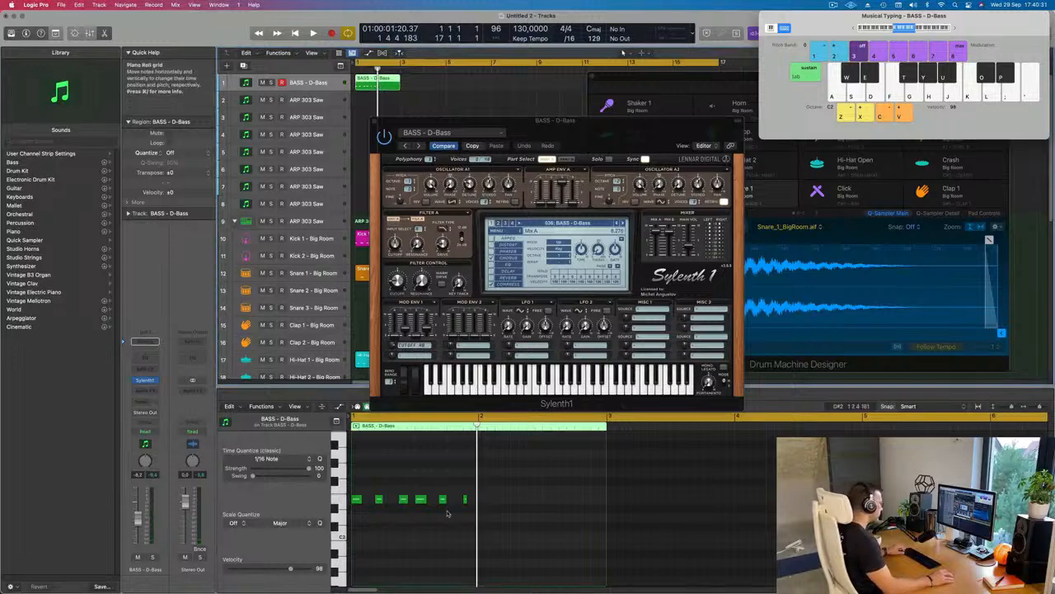
Copy the six bass notes of bar 1 into bar 2 and play back the two-bar pattern.
left_click_drag(357, 500, 485, 500)
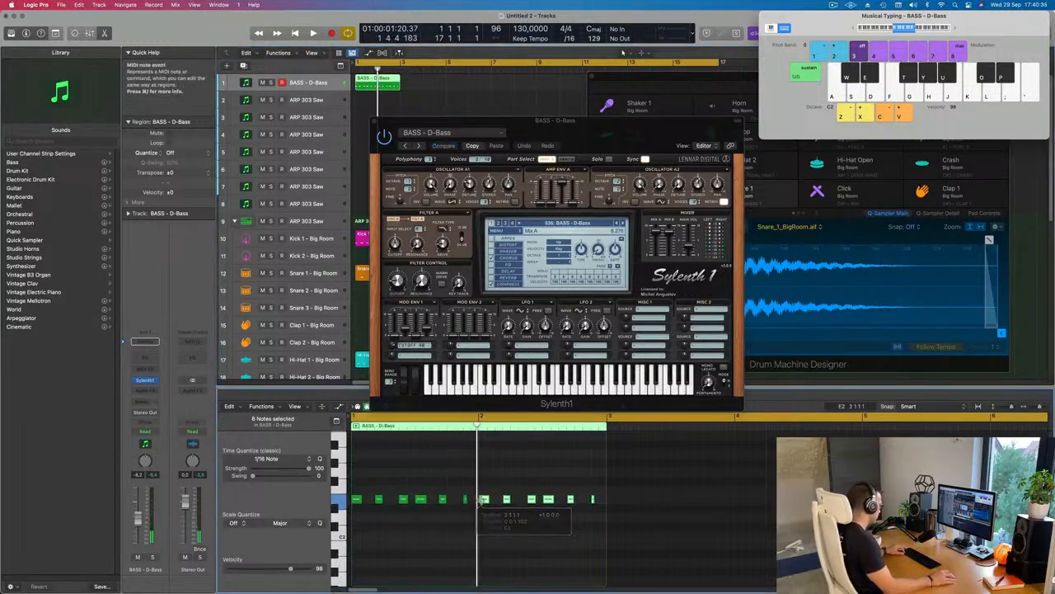
scroll(494, 503, "up", 5)
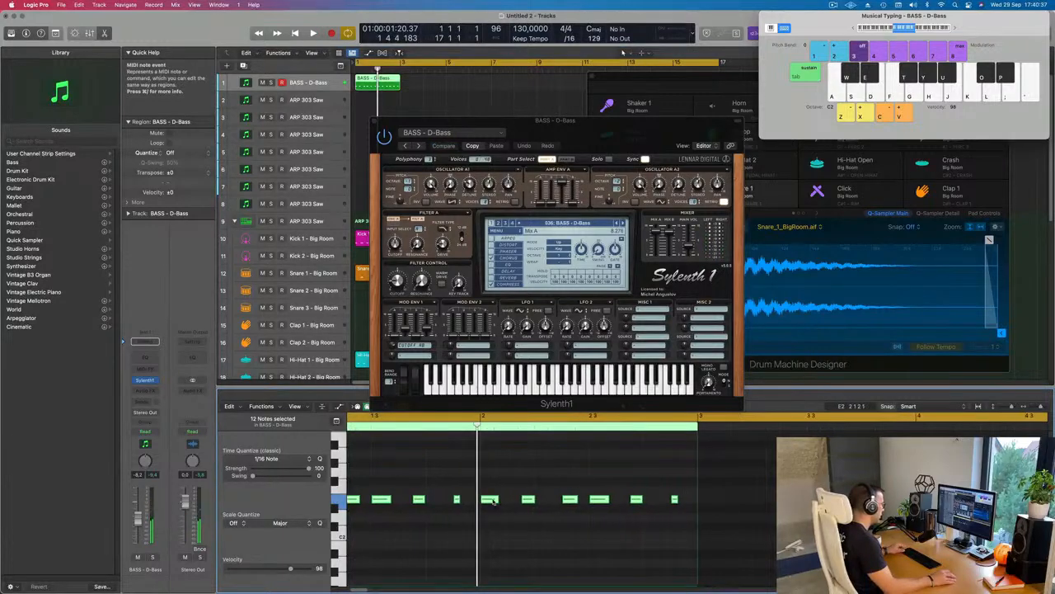
scroll(495, 482, "down", 6)
key("space")
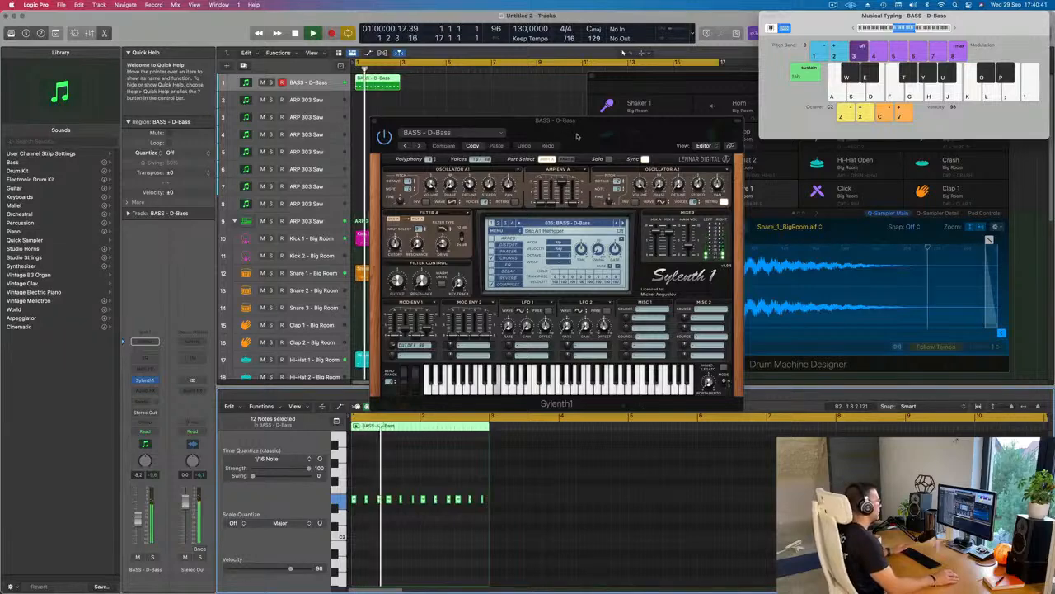
Restart playback and adjust the filter control cutoff of the D-Bass preset.
left_click_drag(581, 128, 644, 128)
key("space")
left_click_drag(461, 282, 460, 279)
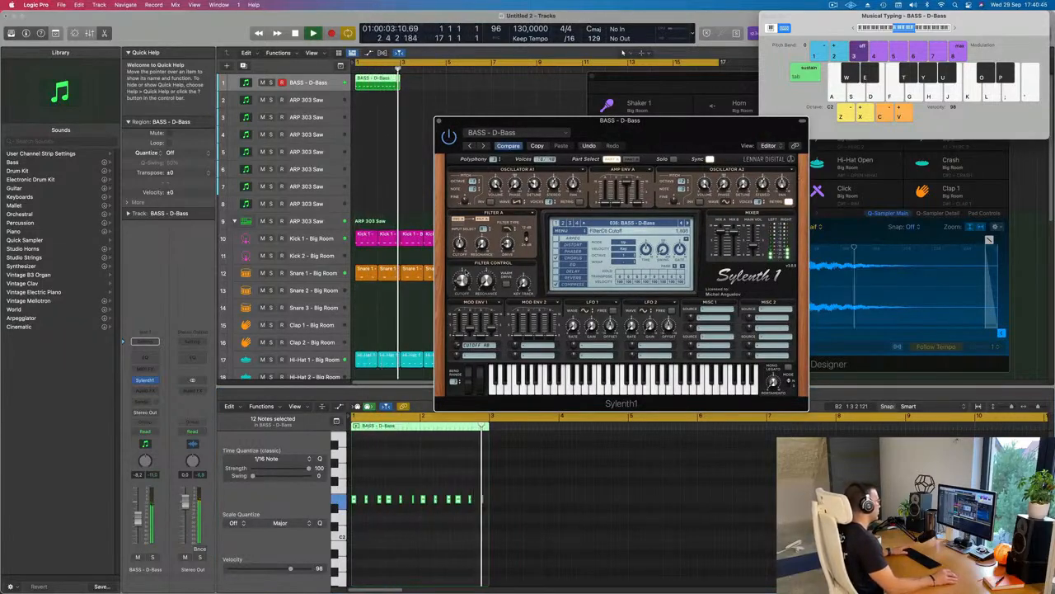
Repeat the two-bar bass region back to back until the pattern fills the track up to bar 17.
left_click(346, 89)
key("super+r")
key("super+r")
key("super+r")
key("super+r")
key("super+r")
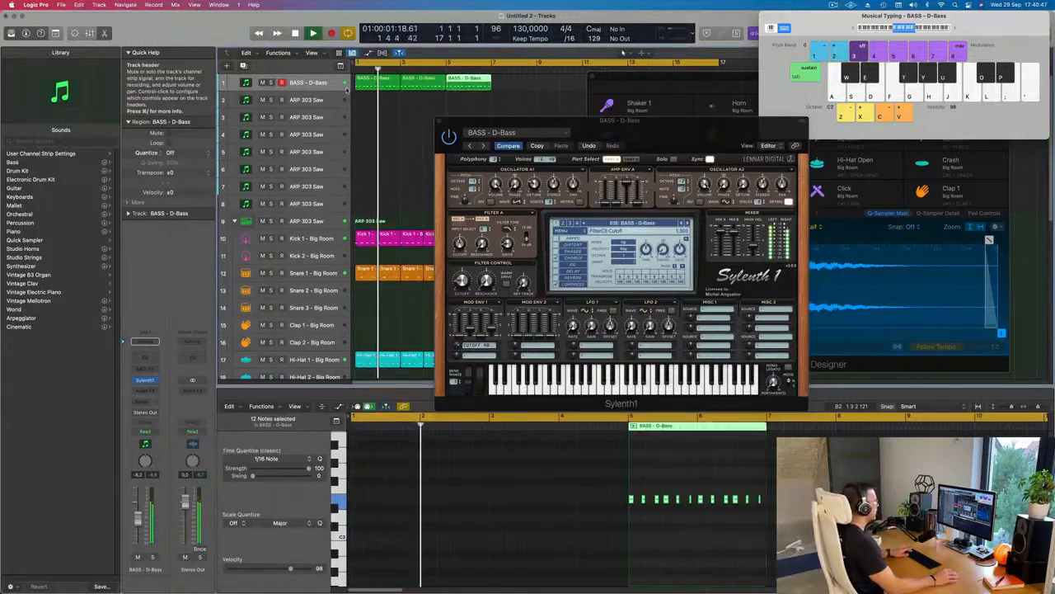
key("super+r")
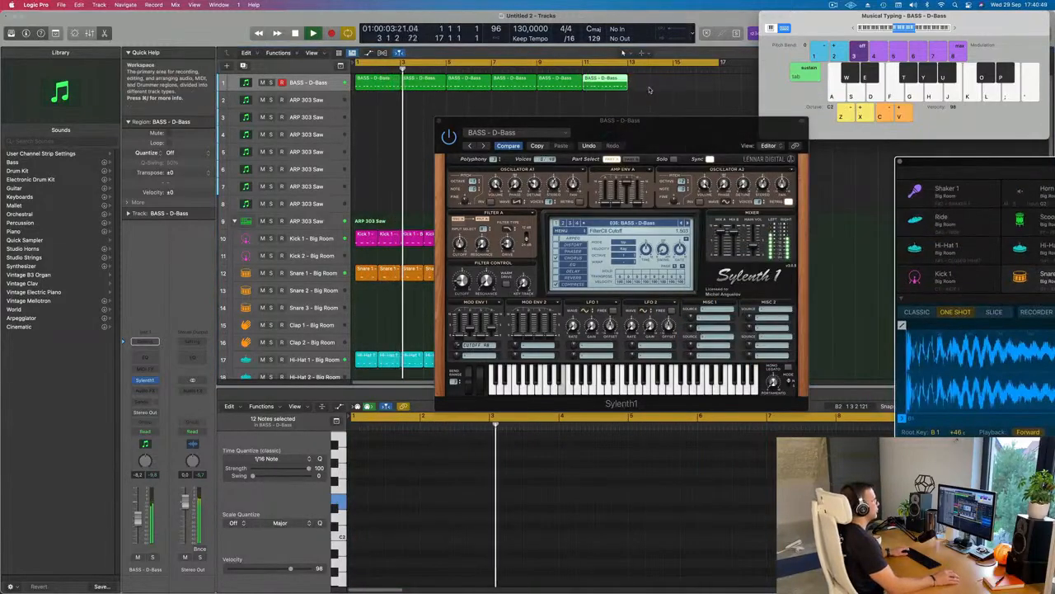
left_click_drag(566, 92, 563, 92)
key("super+r")
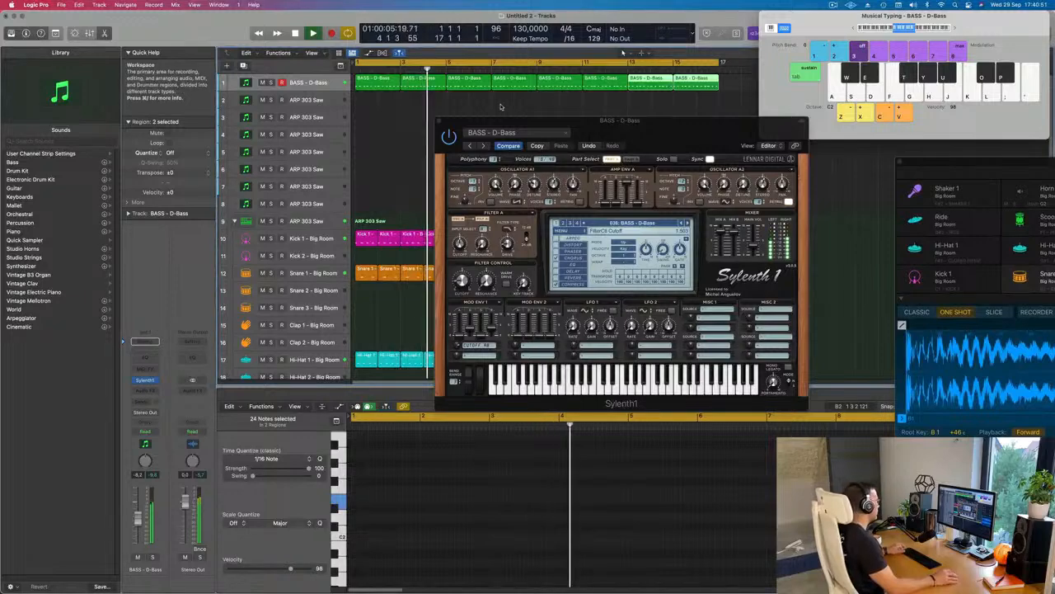
key("super+Left")
key("super+Left")
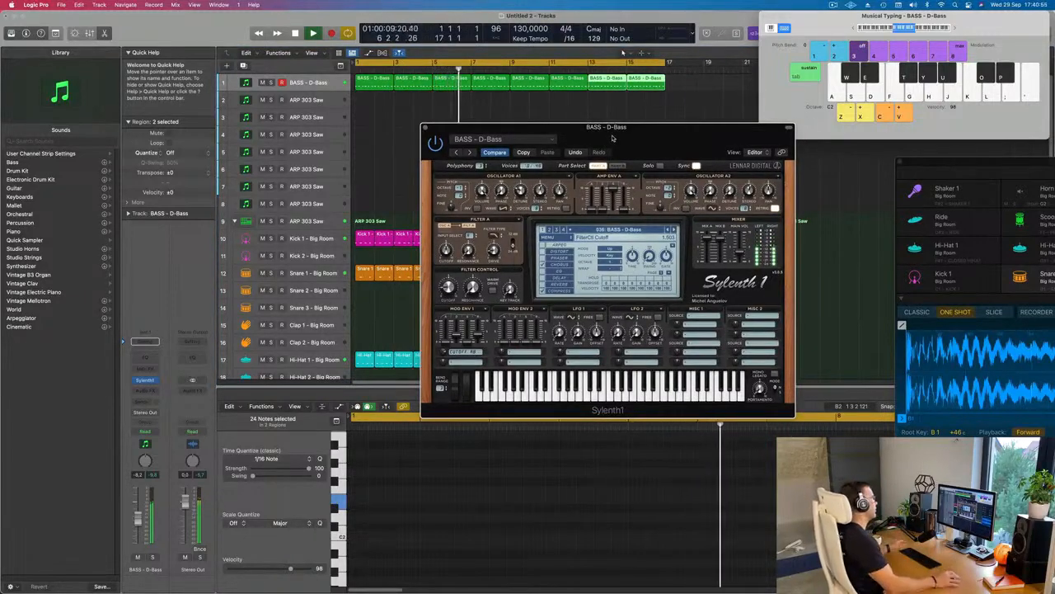
Restart playback from bar 1 and audition the bass presets following D-Bass one by one, up to Fat Bass.
key("space")
key("space")
left_click_drag(612, 138, 518, 147)
left_click(600, 235)
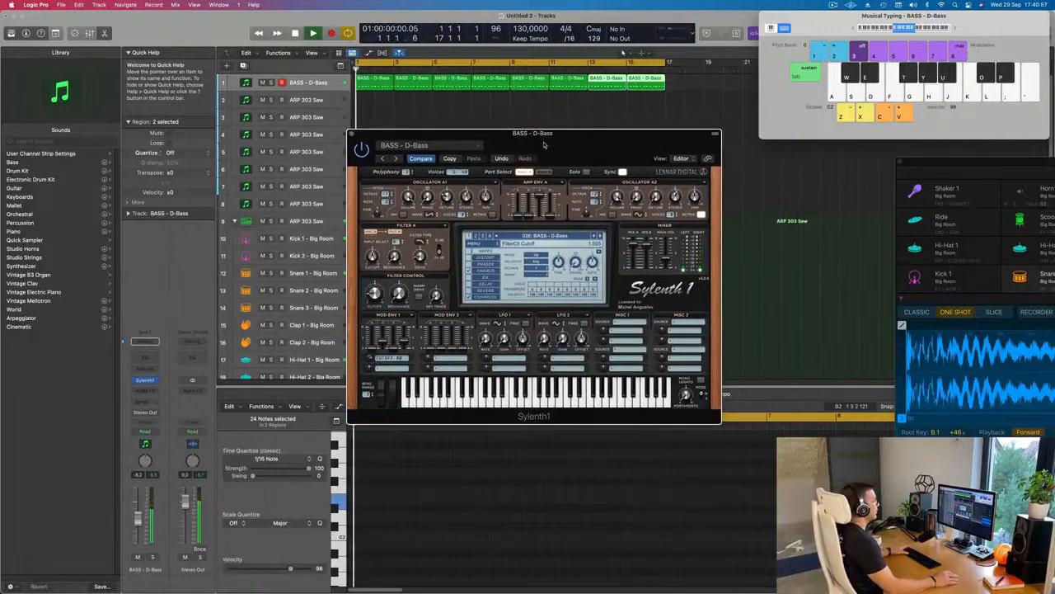
left_click(599, 236)
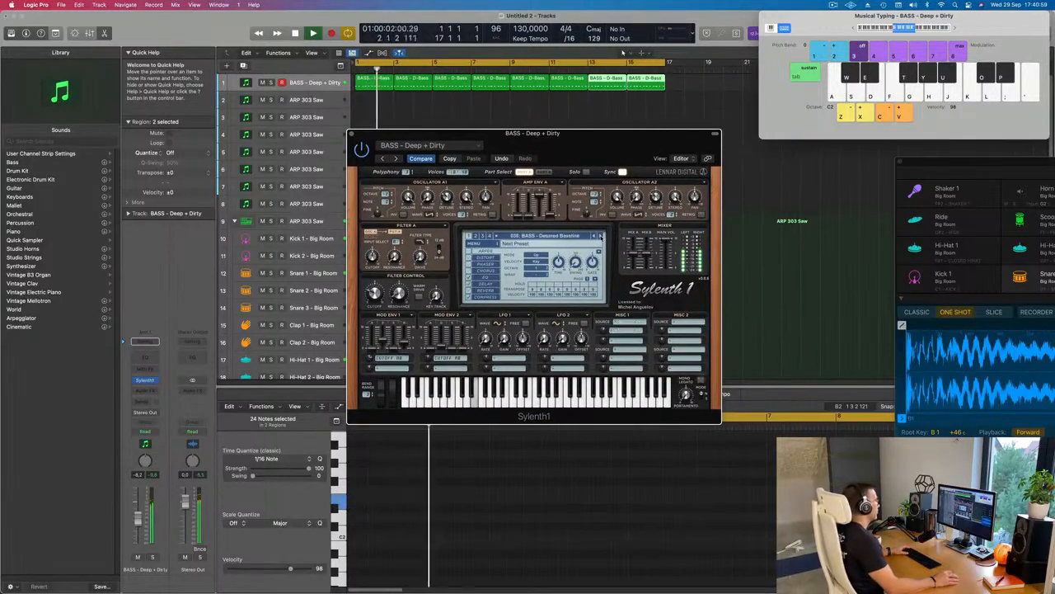
left_click(600, 236)
left_click(600, 236)
left_click(600, 236)
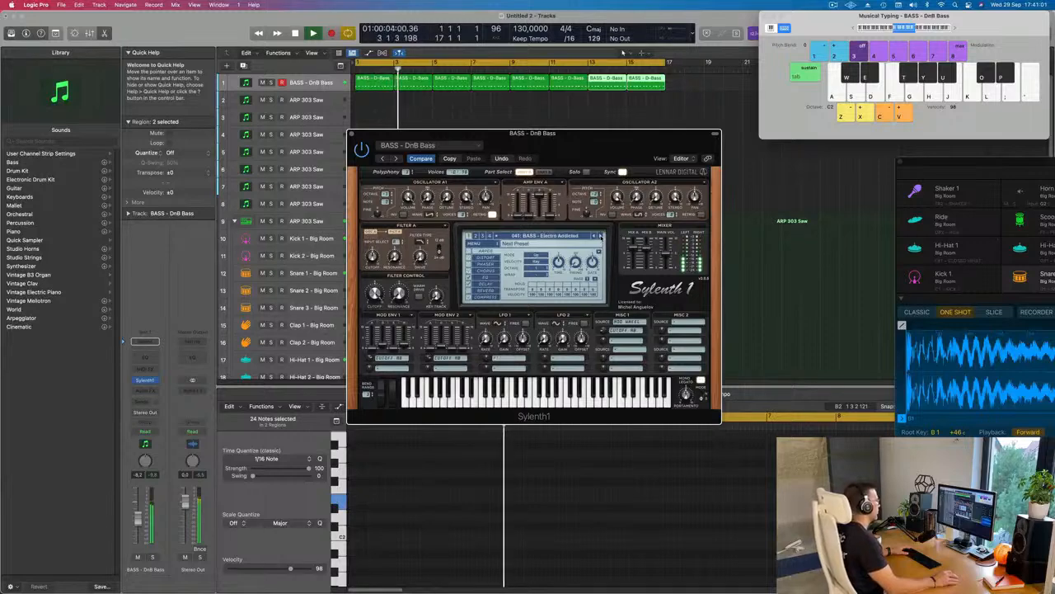
left_click(599, 236)
left_click(599, 235)
left_click(600, 236)
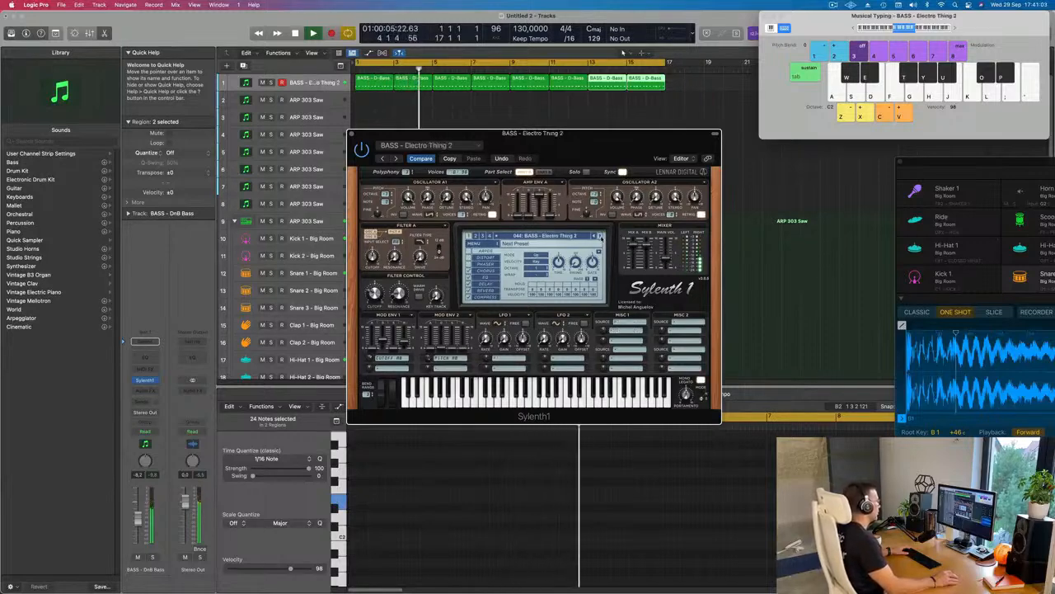
left_click(599, 236)
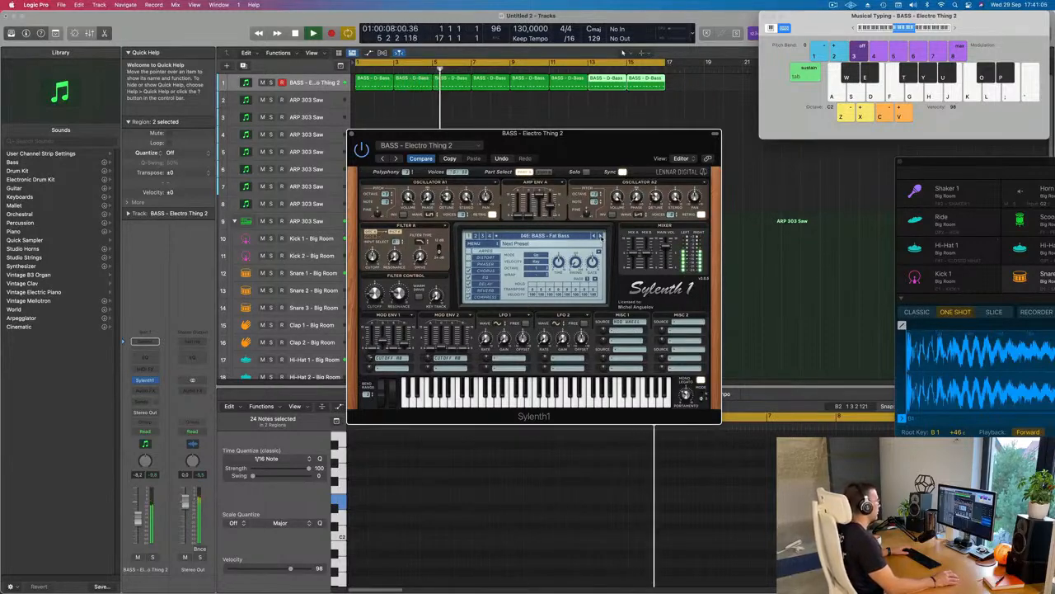
left_click(599, 235)
Continue auditioning presets from Fat Chorus Bass to Feelin Good against the drums.
left_click_drag(602, 221, 655, 267)
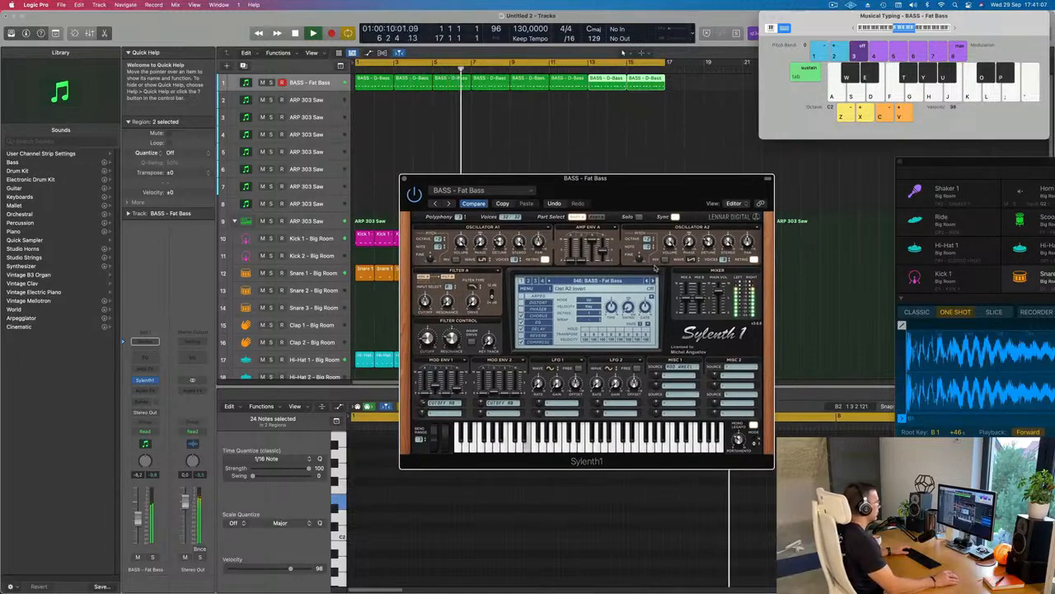
left_click(654, 282)
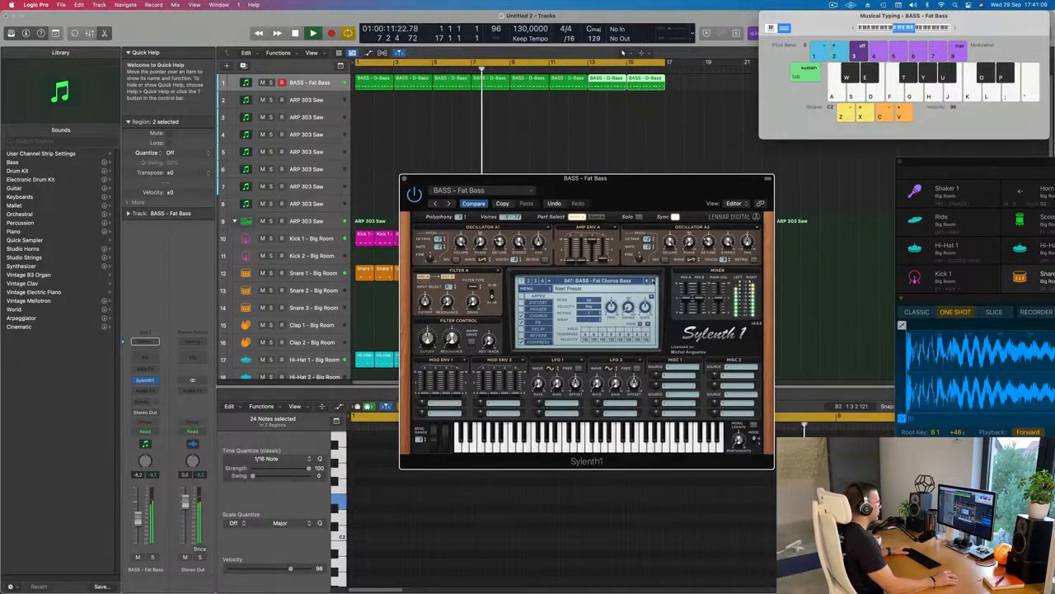
left_click(653, 281)
left_click(653, 281)
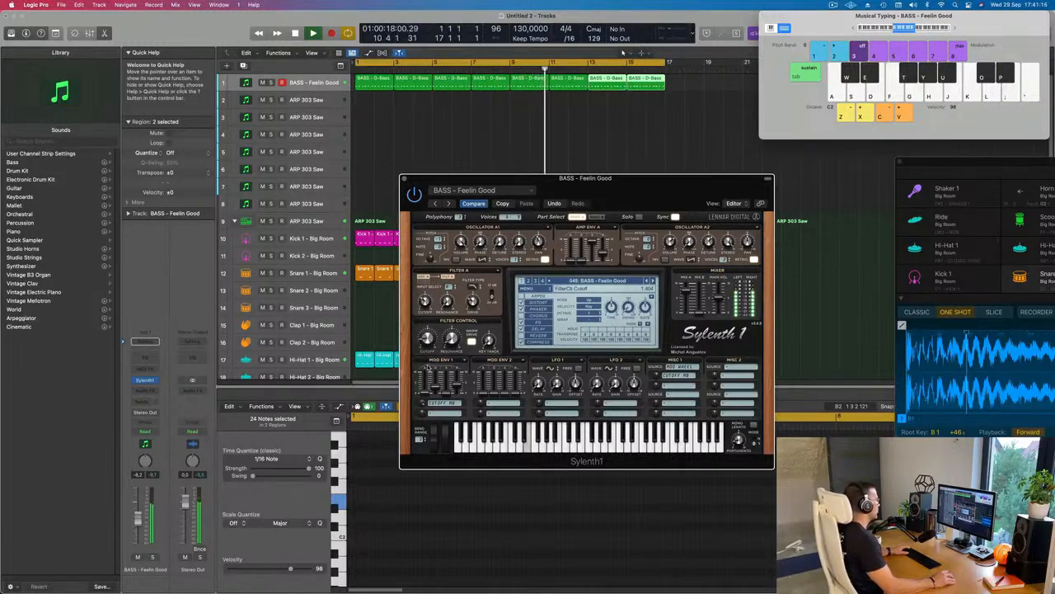
mouse_move(612, 188)
left_mouse_down()
mouse_move(582, 184)
mouse_move(613, 179)
mouse_move(594, 174)
mouse_move(601, 184)
left_mouse_up()
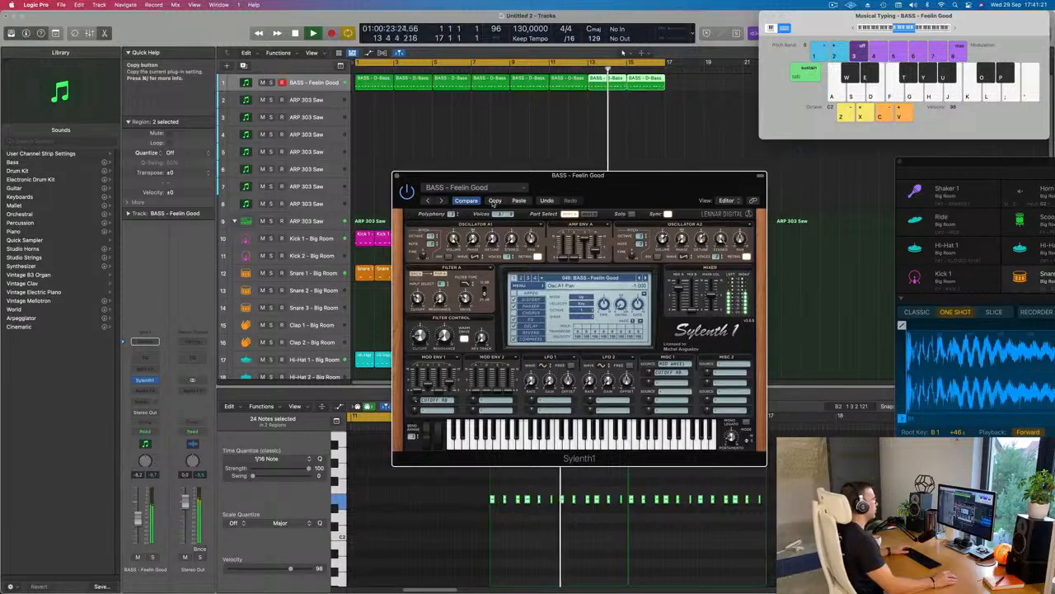
Audition the bass presets from Felicity through Grosss and Heavy House to Long Bass.
left_click(646, 278)
left_click(646, 279)
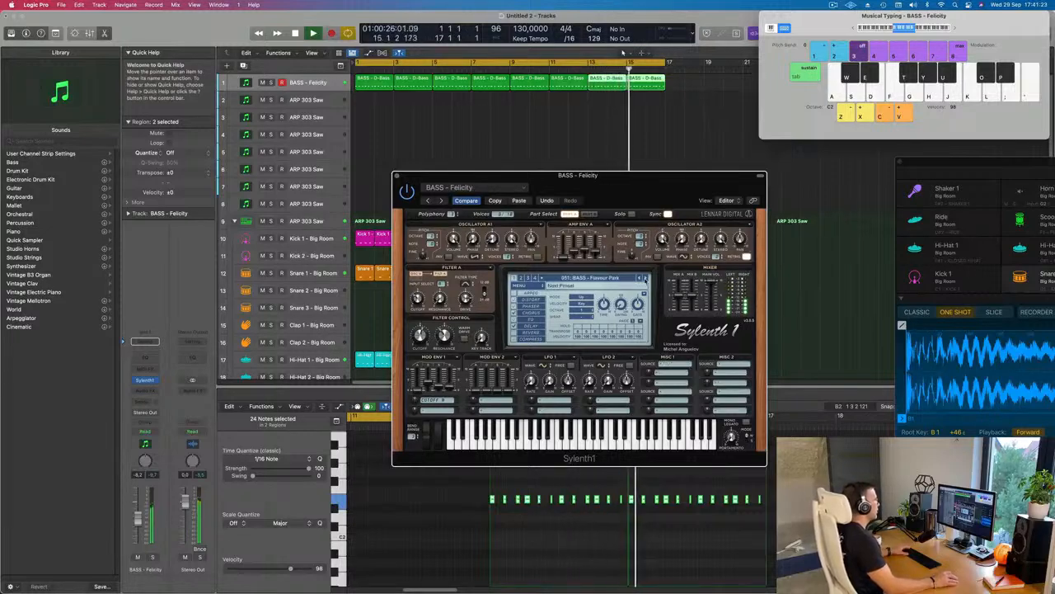
left_click(645, 278)
left_click(646, 278)
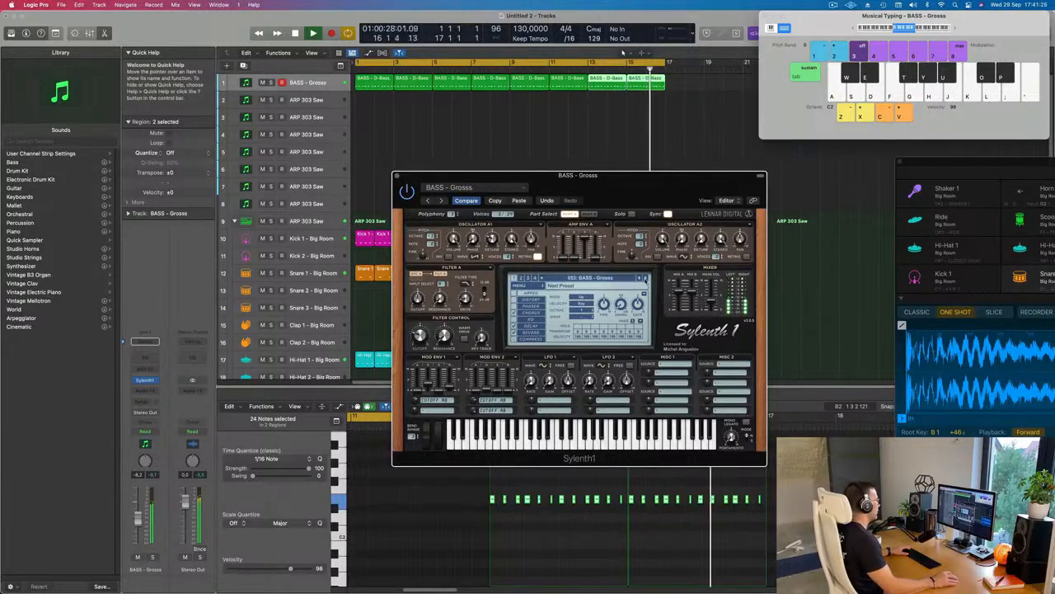
left_click(646, 279)
left_click(646, 279)
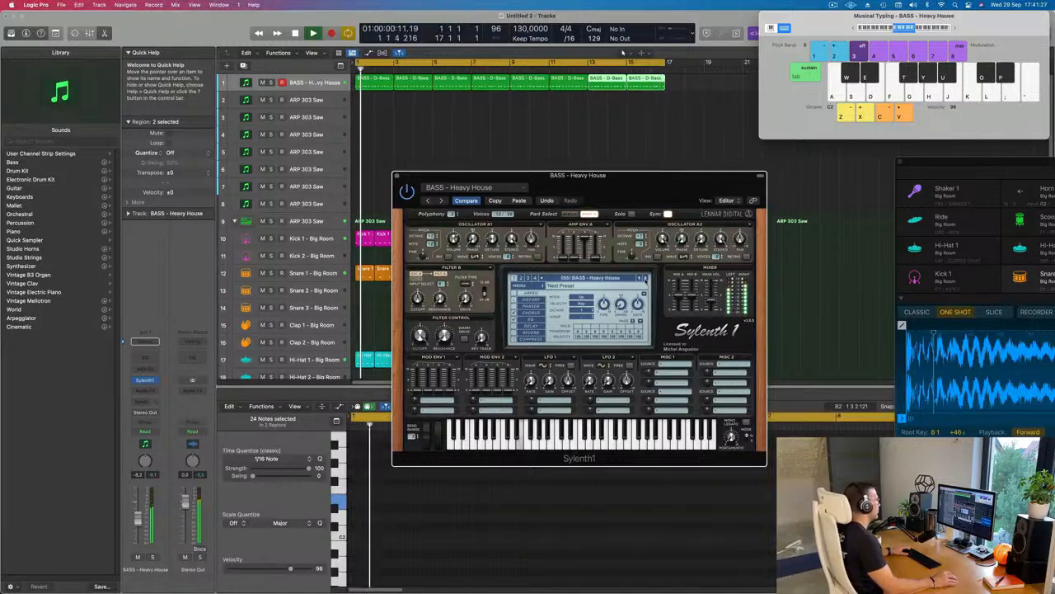
left_click(645, 278)
left_click(645, 278)
left_click(645, 279)
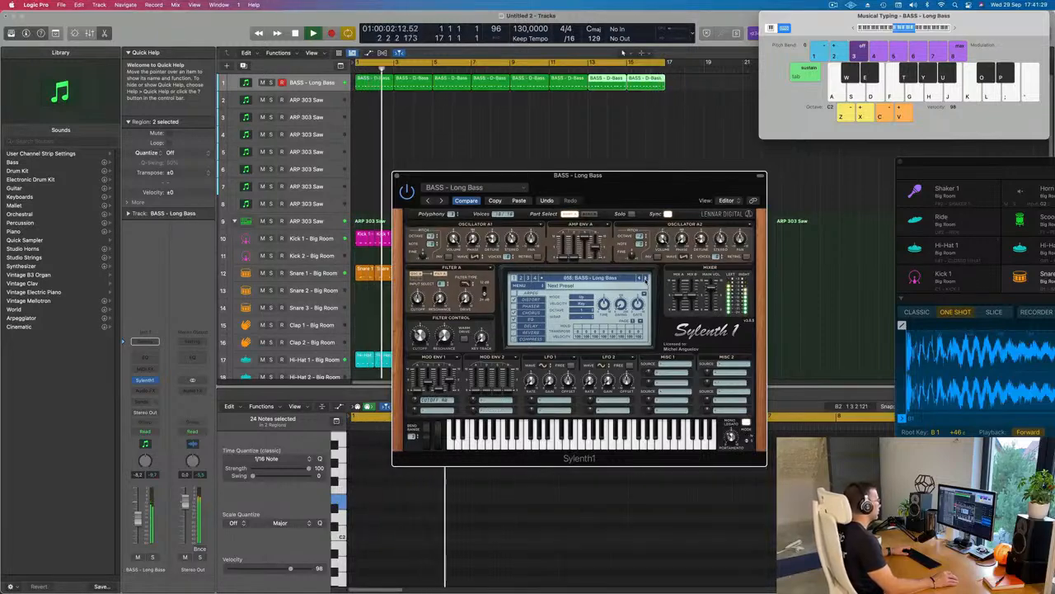
Audition the bass presets from M-Bass through Moog Style Bass and Plucky Bass 2, and load Rush.
left_click(645, 279)
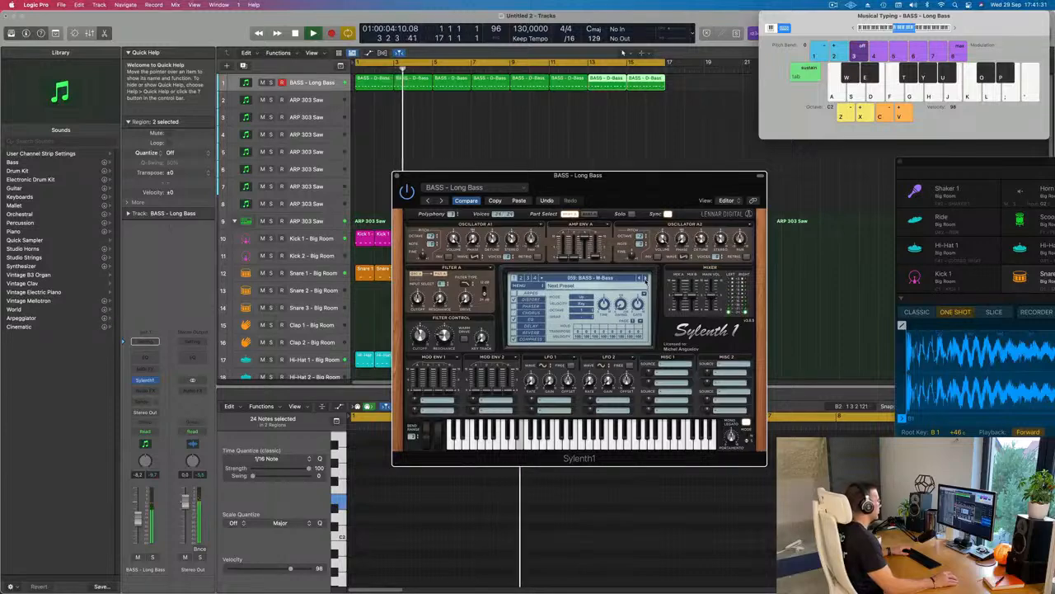
left_click(645, 279)
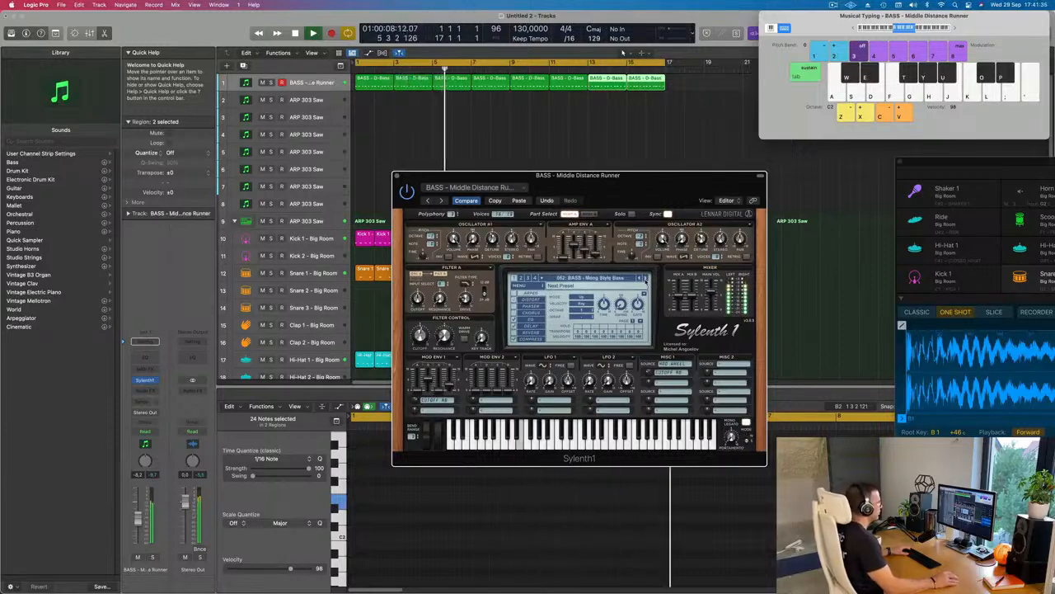
left_click(645, 279)
left_click(645, 278)
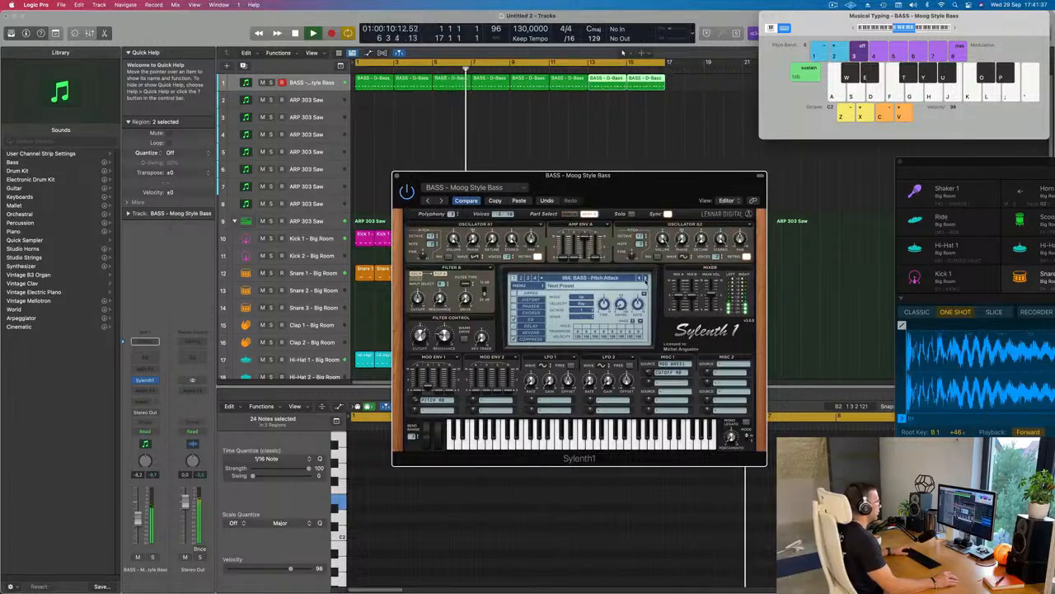
left_click(644, 279)
left_click(645, 278)
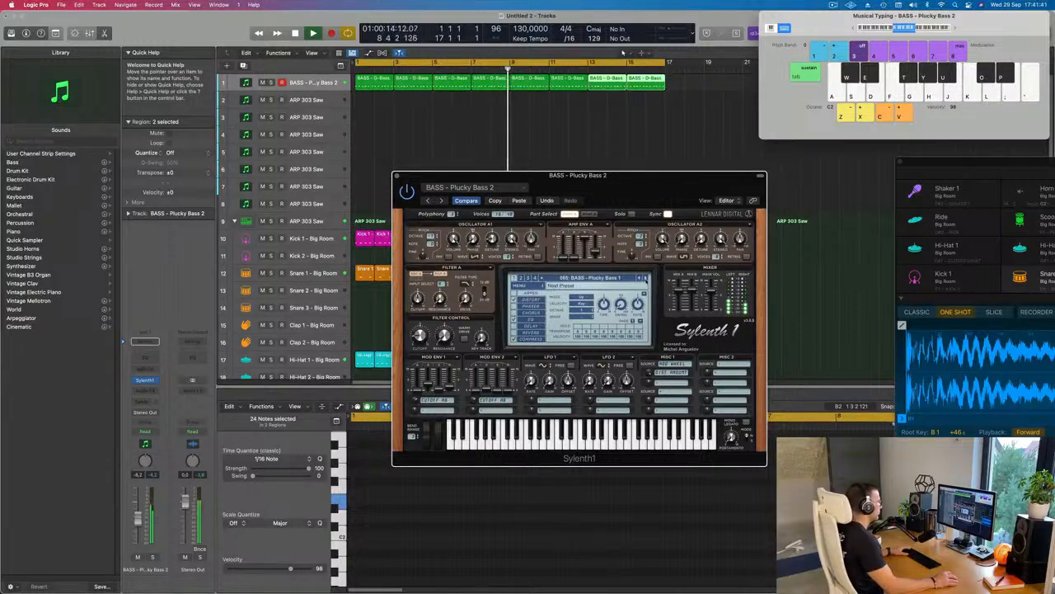
left_click(645, 278)
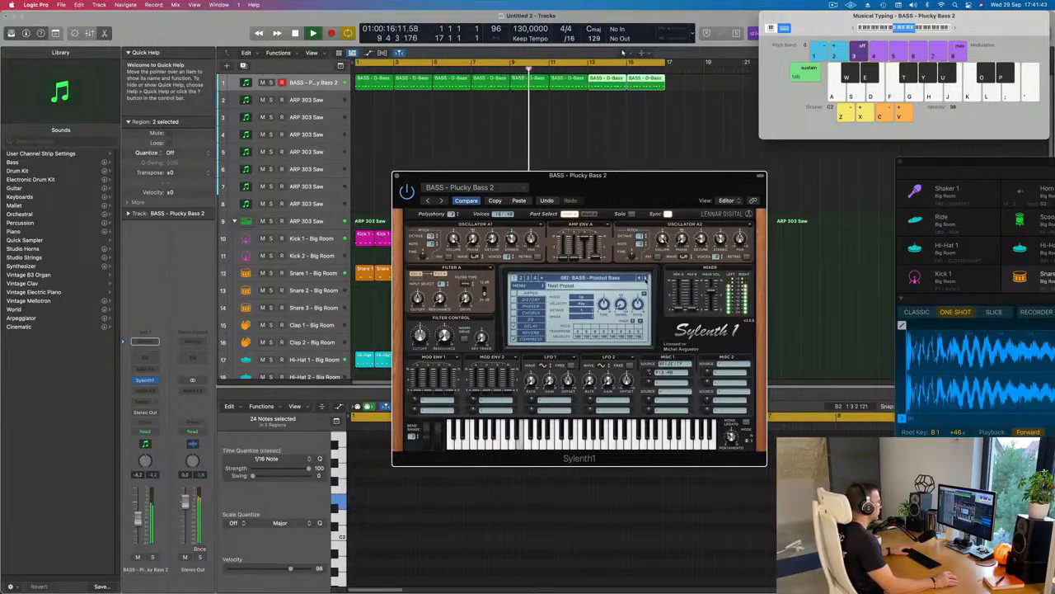
left_click(644, 278)
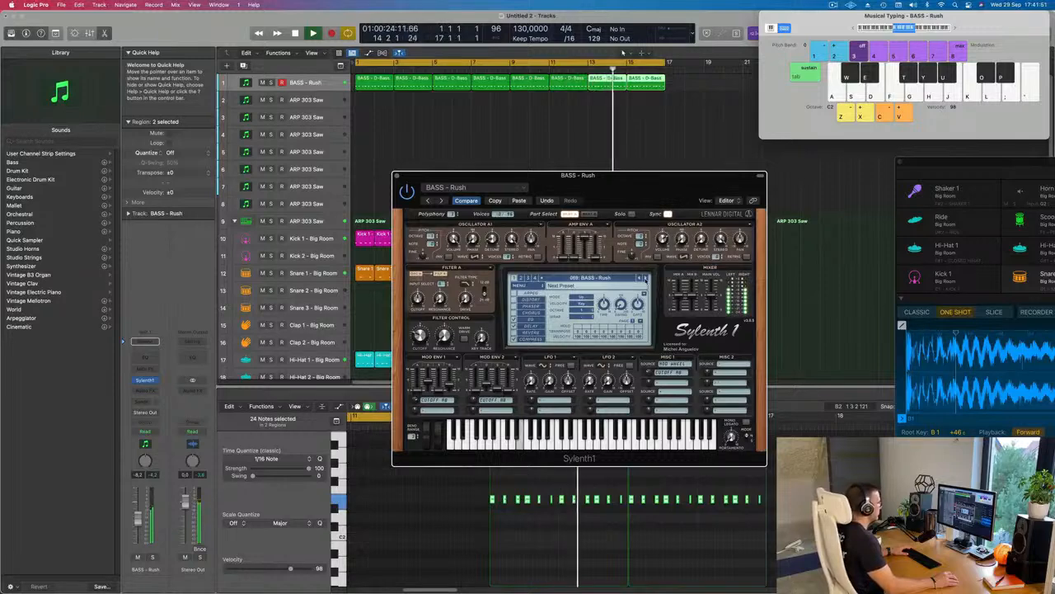
Audition the presets after Rush up to the Trance Bassline sounds, and step back to Rush.
left_click(645, 279)
left_click(646, 279)
left_click(645, 279)
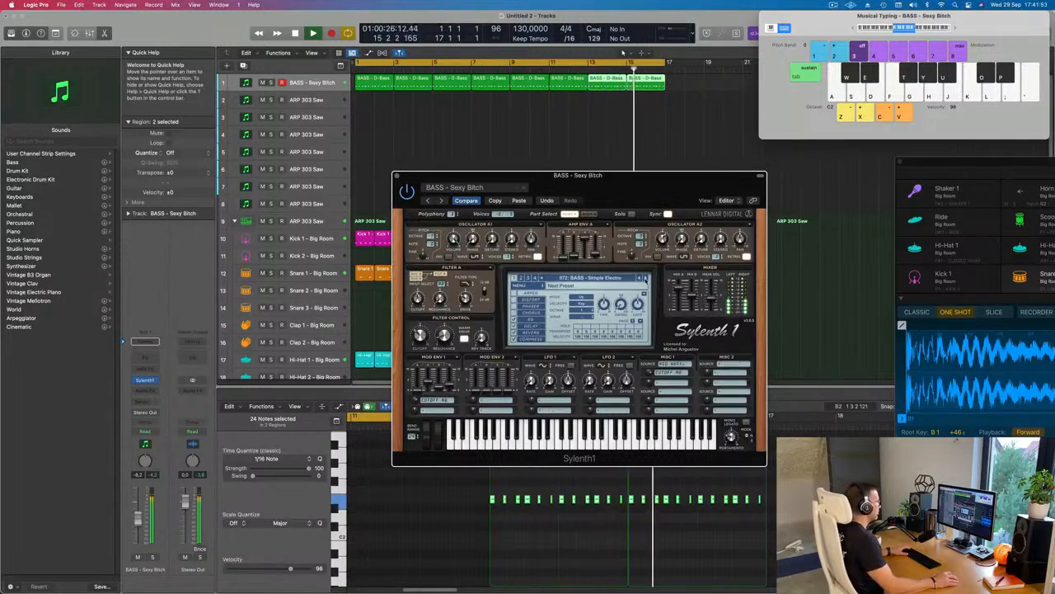
left_click(645, 279)
left_click(646, 278)
left_click(646, 279)
left_click(645, 279)
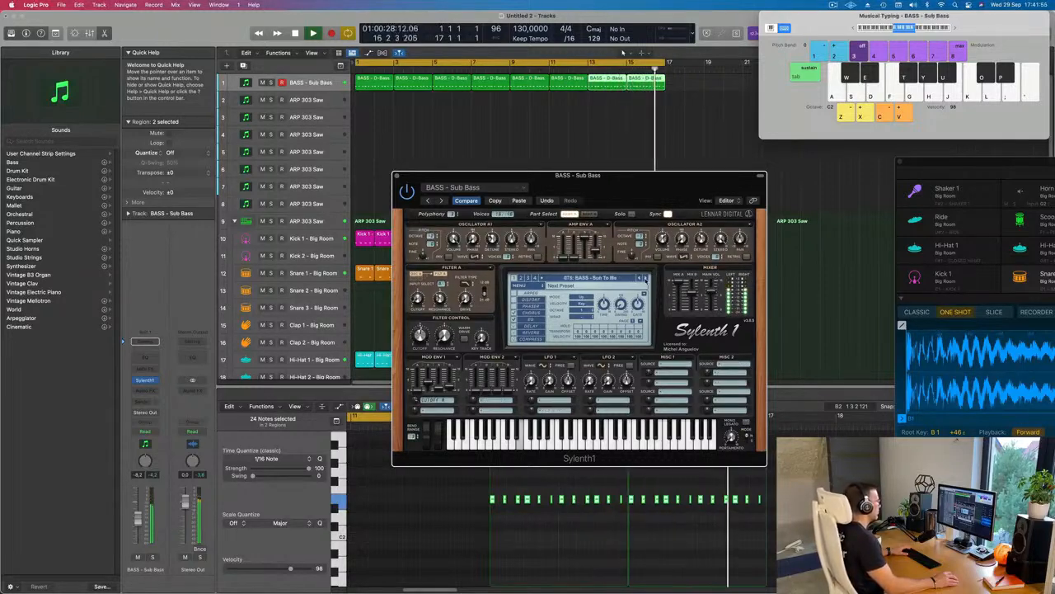
left_click(646, 279)
left_click(646, 279)
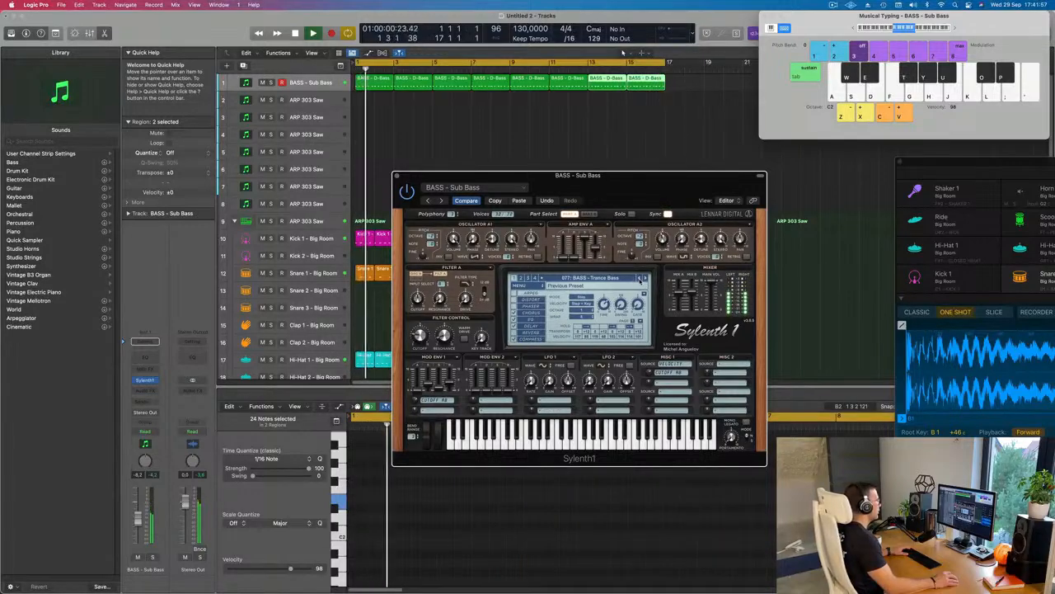
left_click(646, 278)
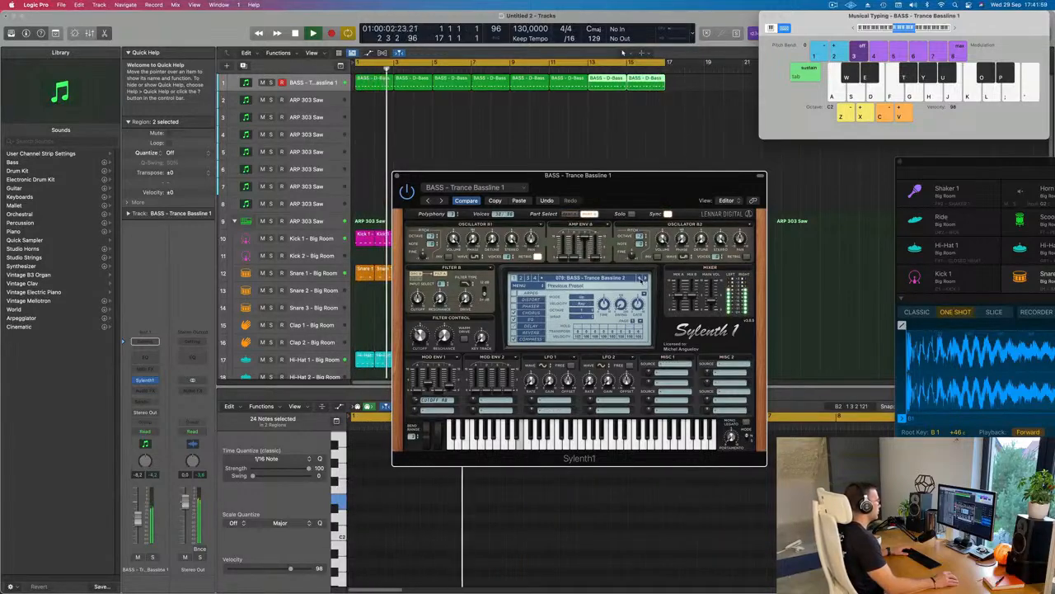
left_click(645, 278)
left_click(640, 278)
left_click(640, 278)
left_click(640, 279)
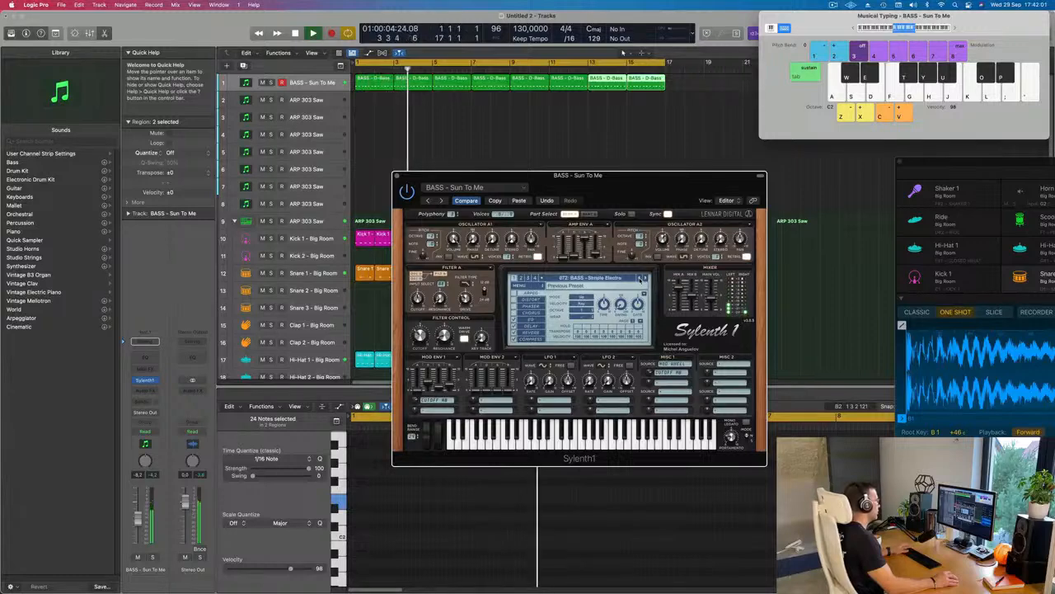
left_click(640, 278)
left_click(640, 278)
left_click(640, 278)
left_click(640, 279)
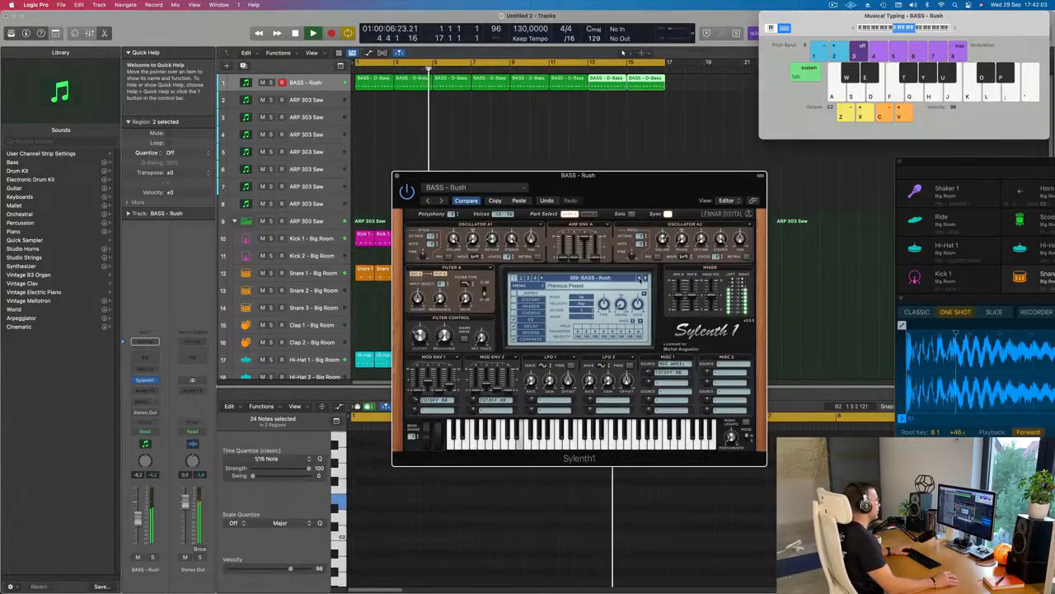
Raise the bass track's volume to -6.4 dB.
left_click_drag(650, 190, 657, 181)
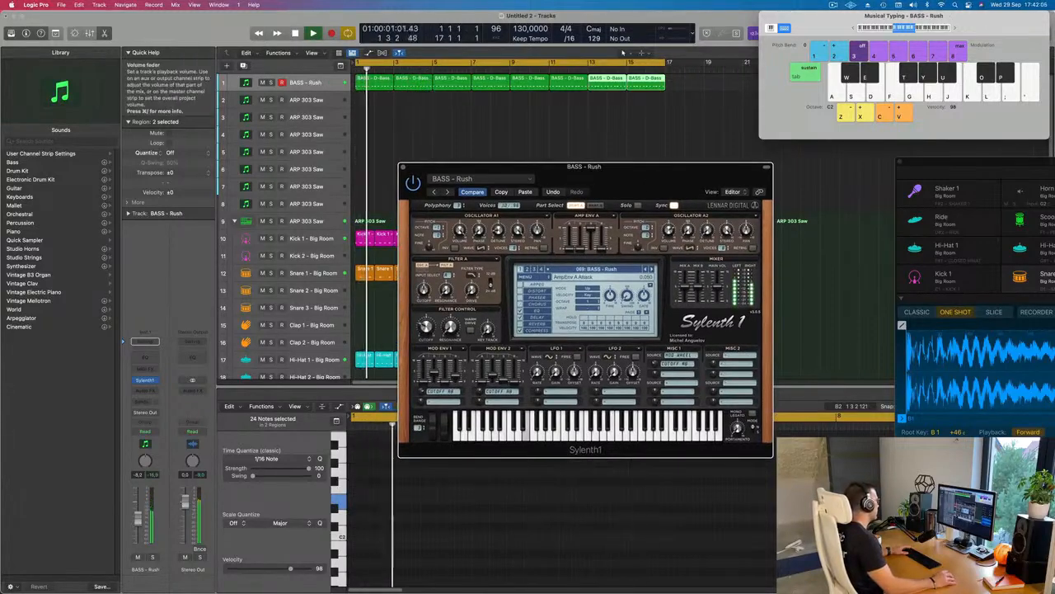
left_click_drag(139, 519, 139, 515)
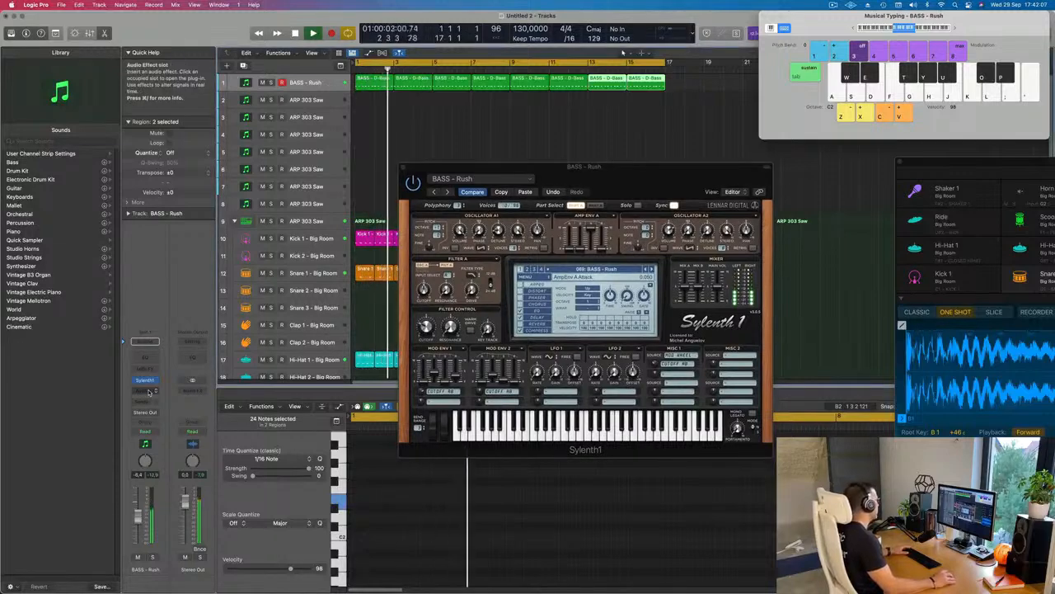
Insert a stereo Compressor on the BASS - Rush channel strip after Sylenth1.
left_click(149, 391)
mouse_move(165, 431)
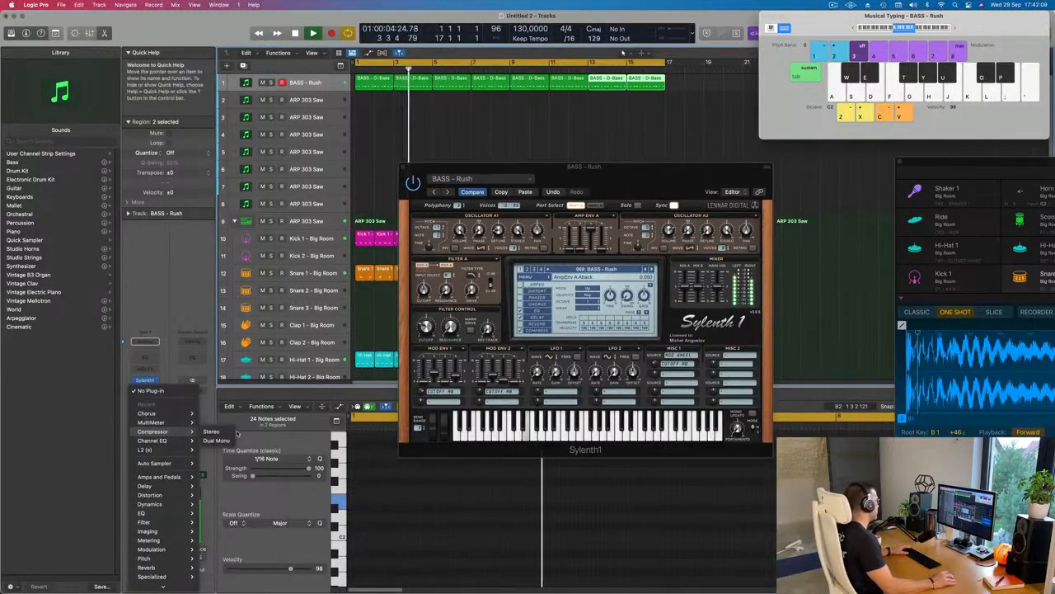
left_click(521, 89)
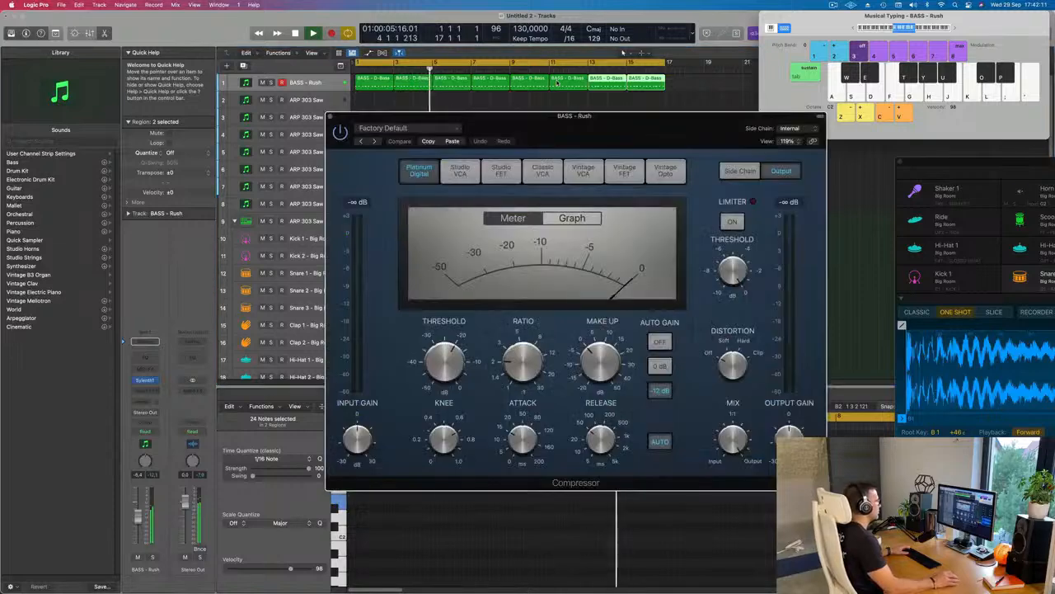
Set the compressor's side chain to Kick 1 - Big Room (Inst 9), raise its ratio and switch off auto release.
left_click(747, 122)
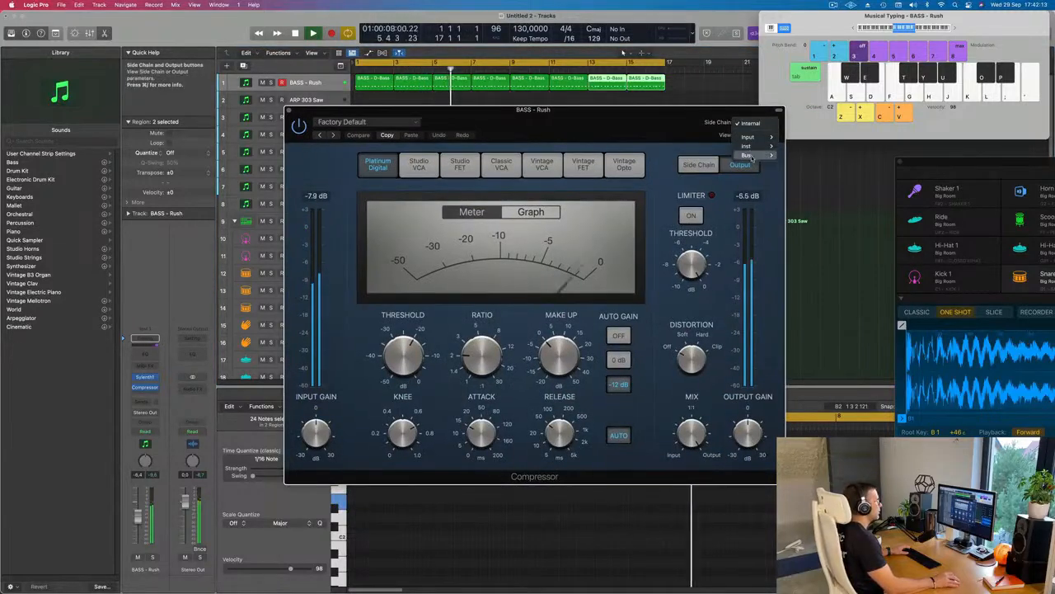
mouse_move(752, 146)
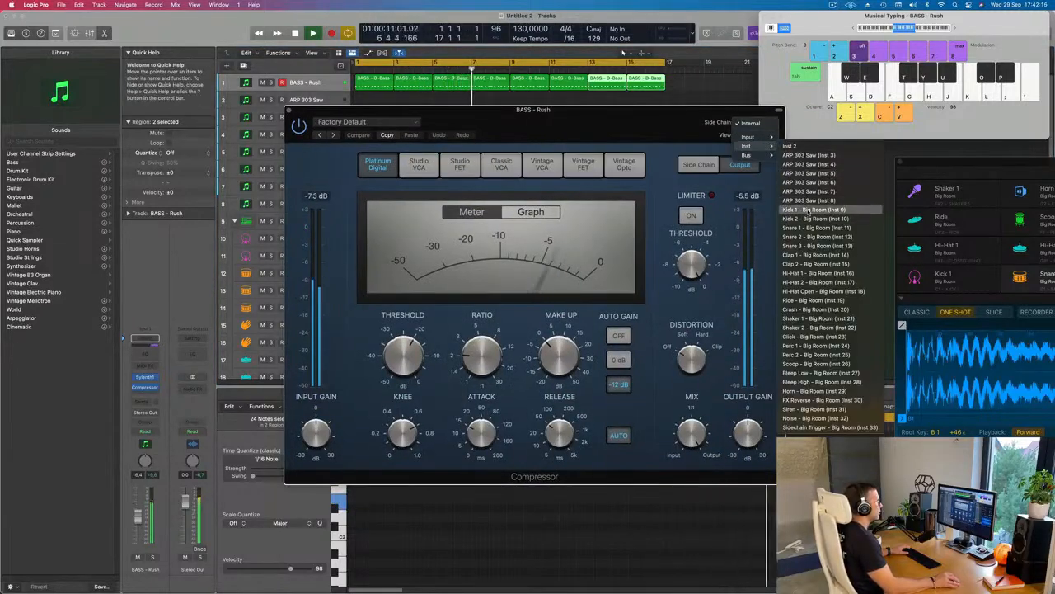
left_click(812, 210)
left_click_drag(568, 482, 568, 502)
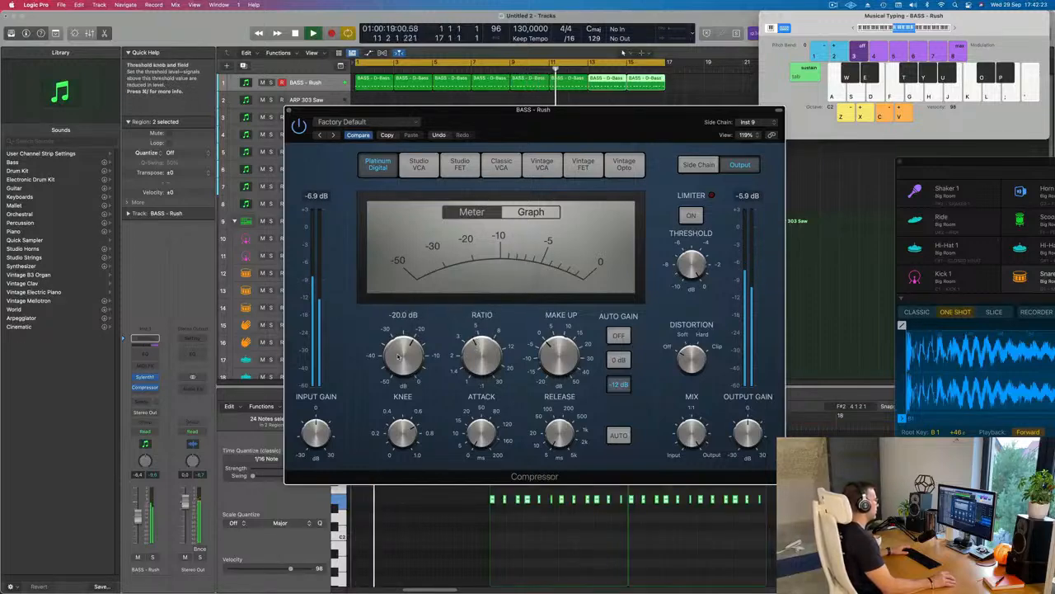
left_click(288, 110)
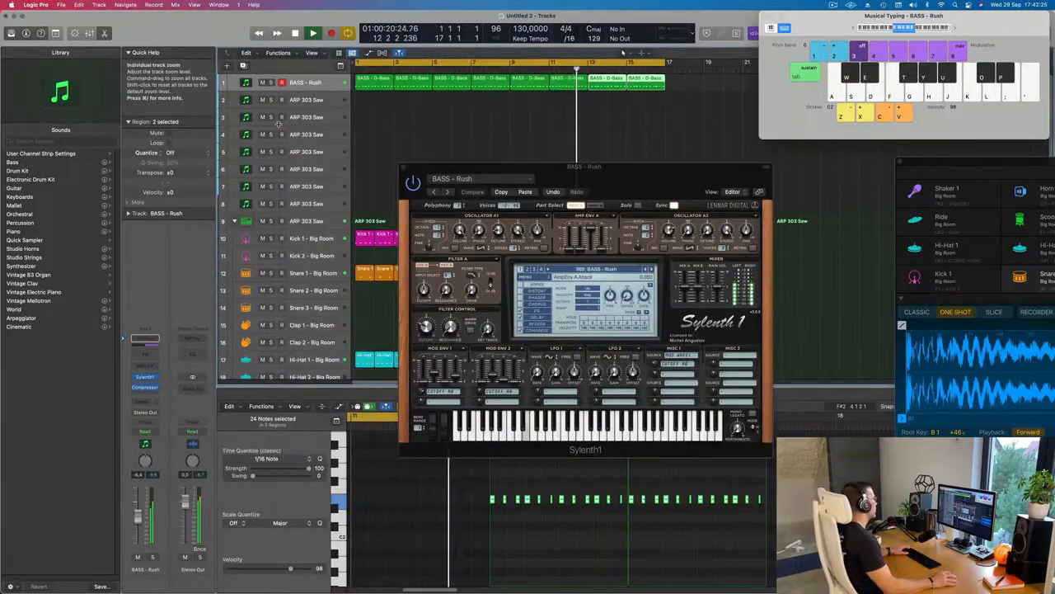
Duplicate the bass track, move its regions onto the duplicate, and keep a copy of the first region on the original track.
left_click_drag(655, 176, 702, 209)
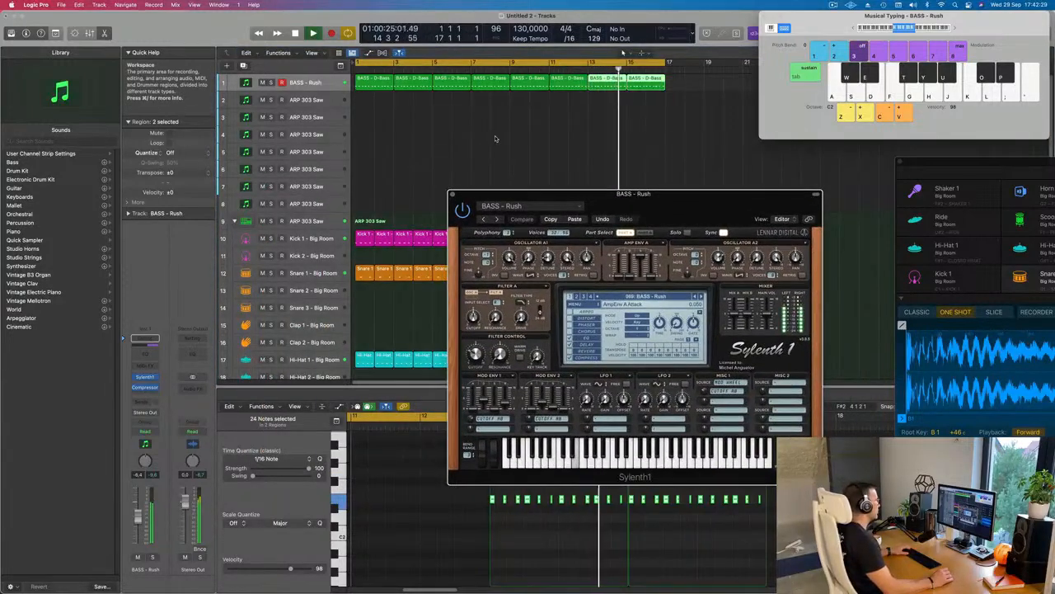
left_click(246, 85)
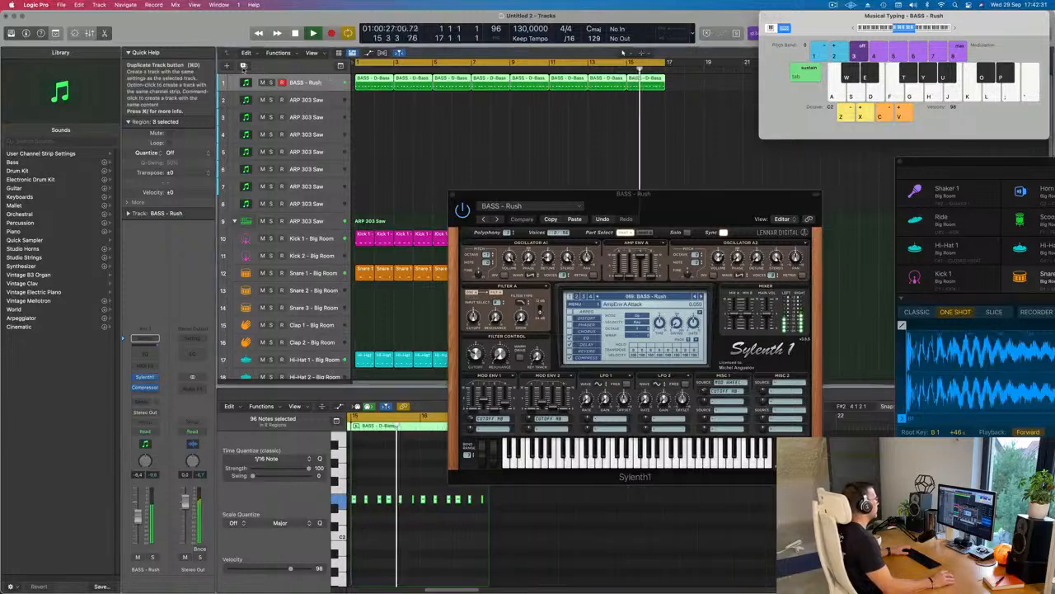
key("super+d")
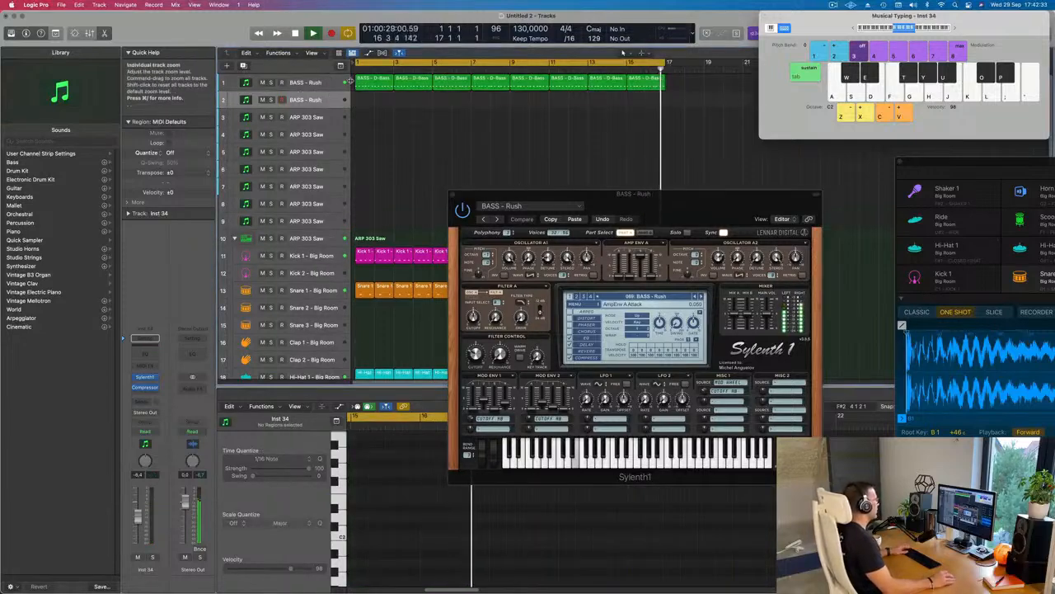
key("Return")
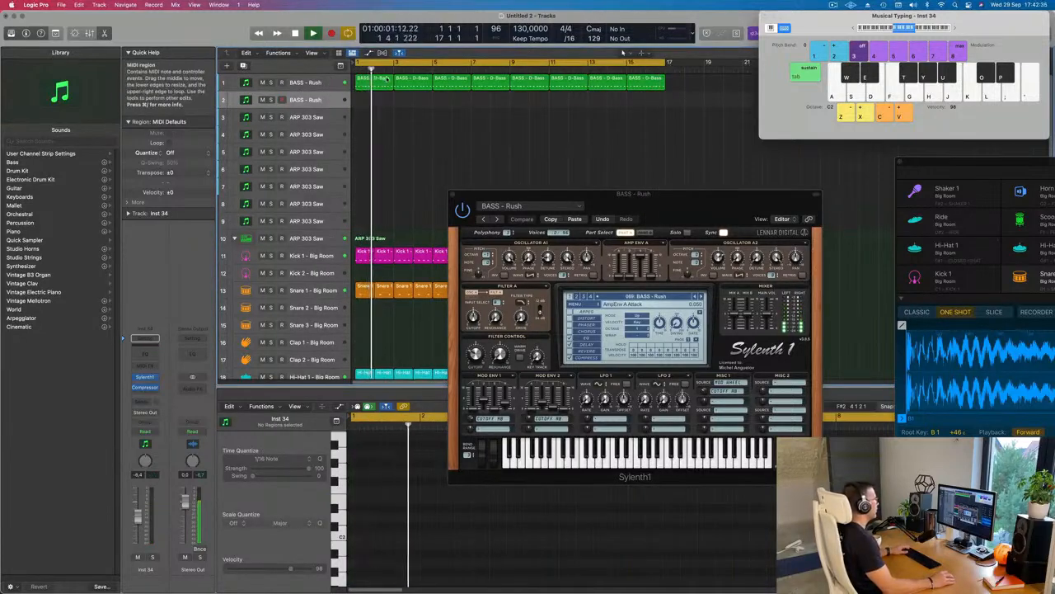
left_click(323, 83)
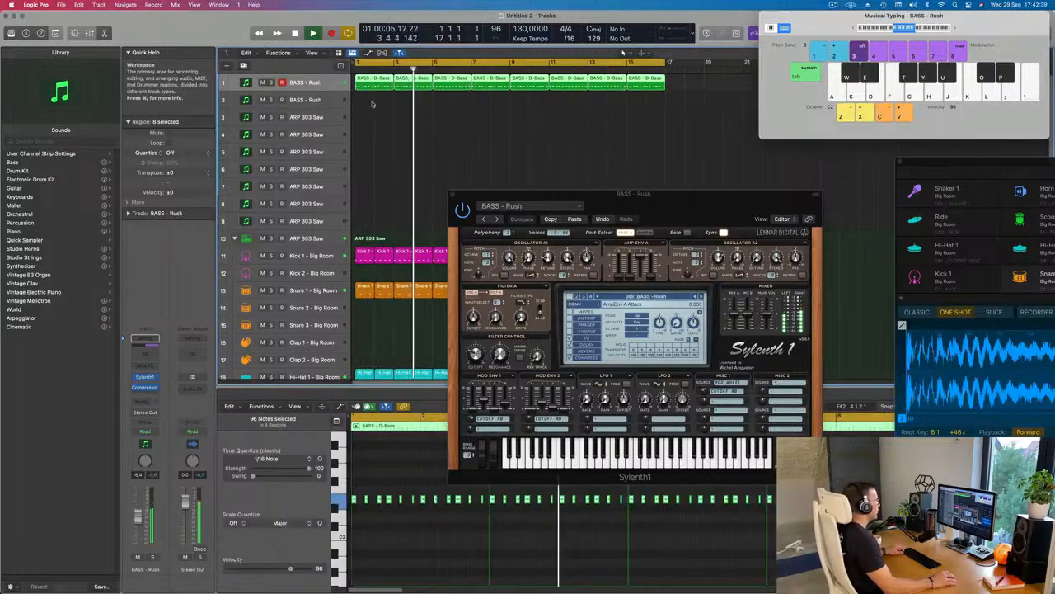
mouse_move(365, 80)
left_mouse_down()
mouse_move(375, 101)
mouse_move(379, 85)
left_mouse_up()
key("space")
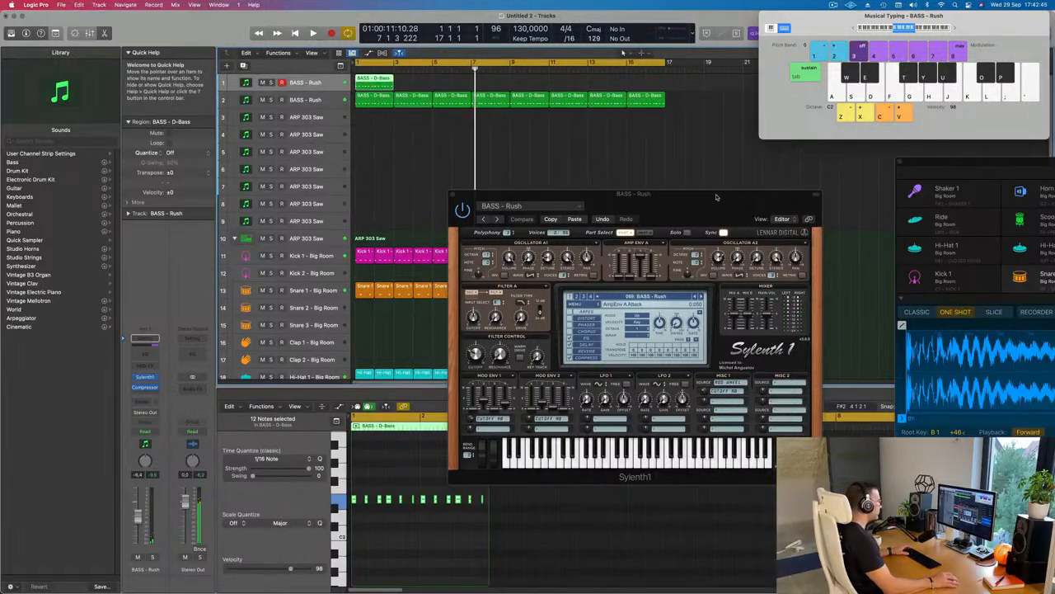
Paste the copied BASS - Feelin Good settings into the original track's Sylenth1 and audition it, first soloed and then with the duplicate track muted.
left_click(575, 219)
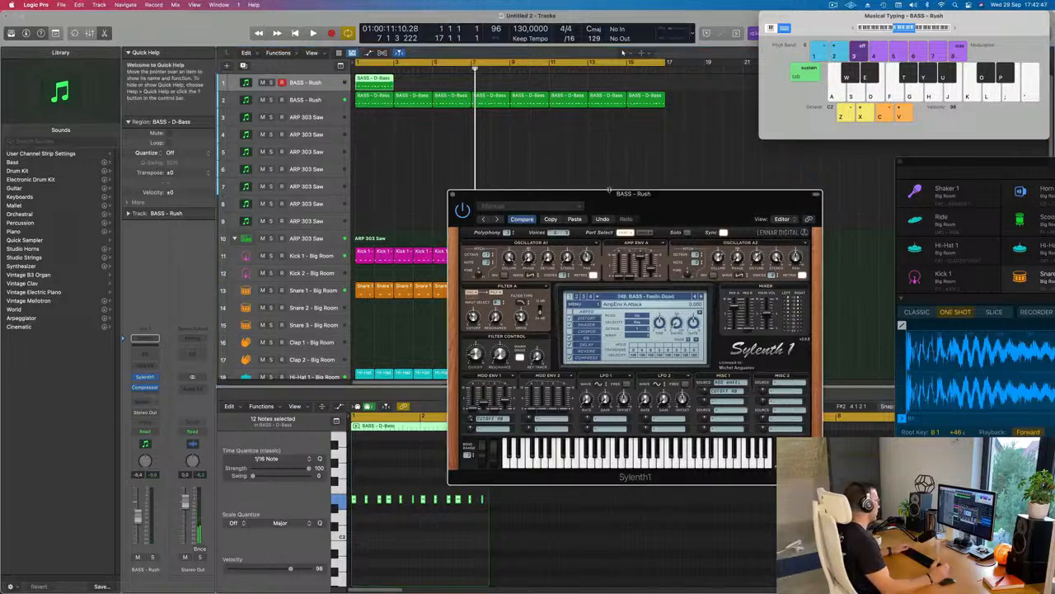
key("space")
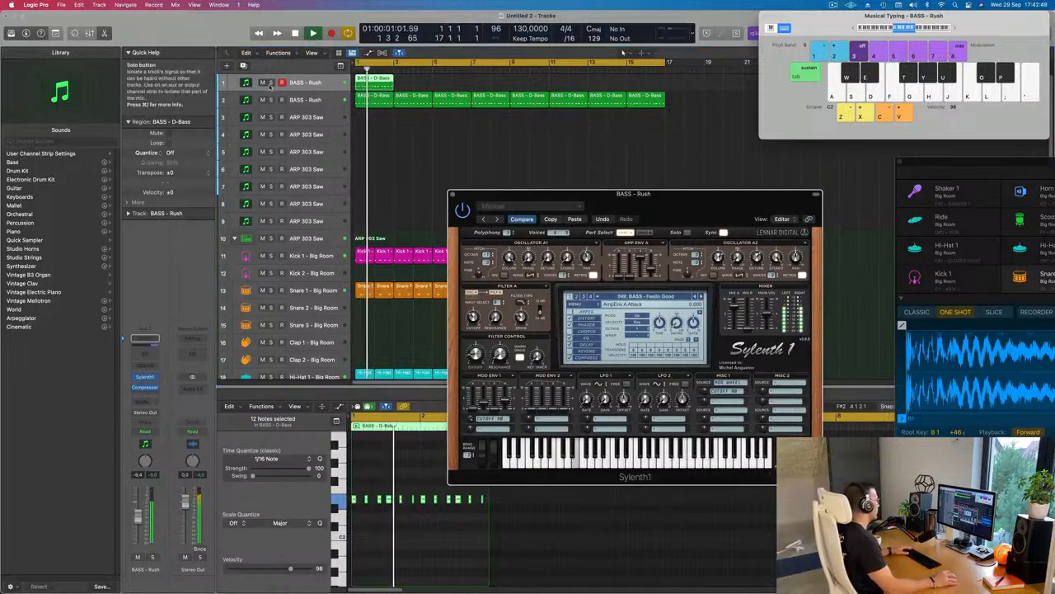
left_click(271, 83)
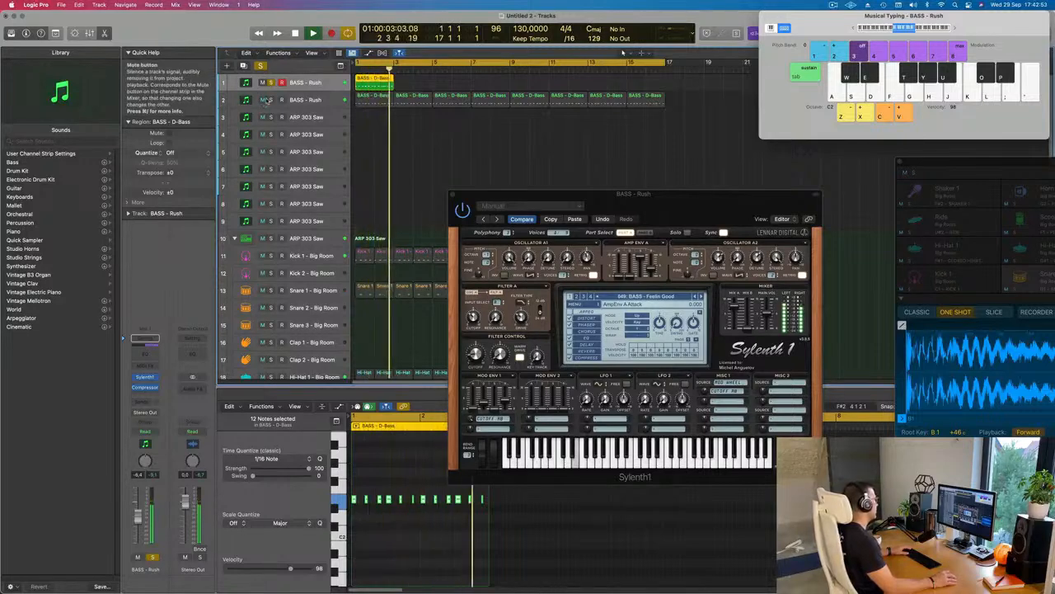
left_click(271, 84)
left_click(263, 99)
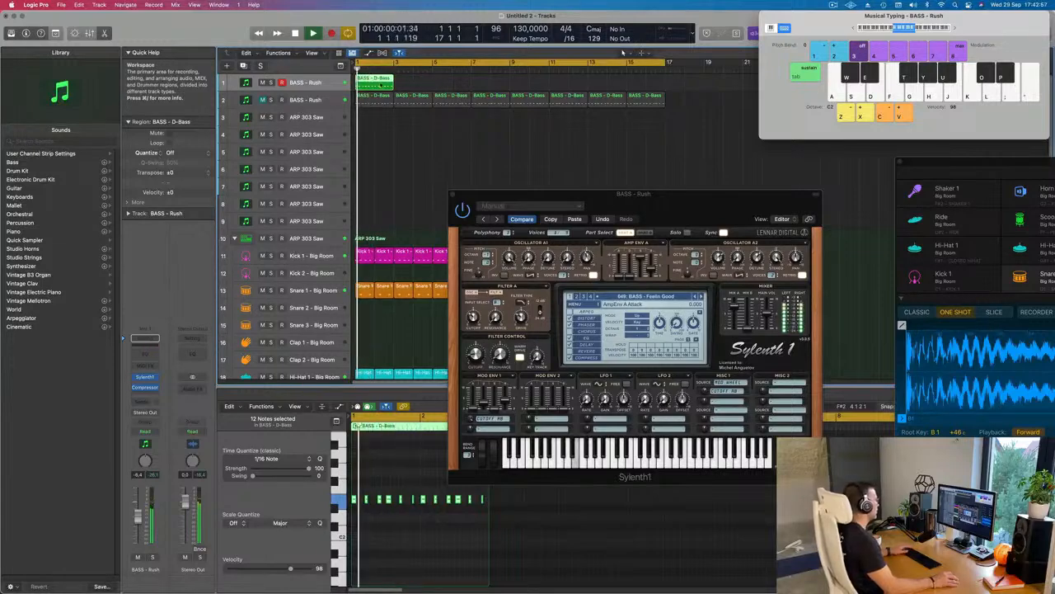
Repeat the original bass track's region seven times to fill the 16-bar loop, and unmute the duplicate bass track.
key("super+r")
key("super+r")
key("super+r")
key("super+r")
key("super+r")
key("super+r")
key("super+r")
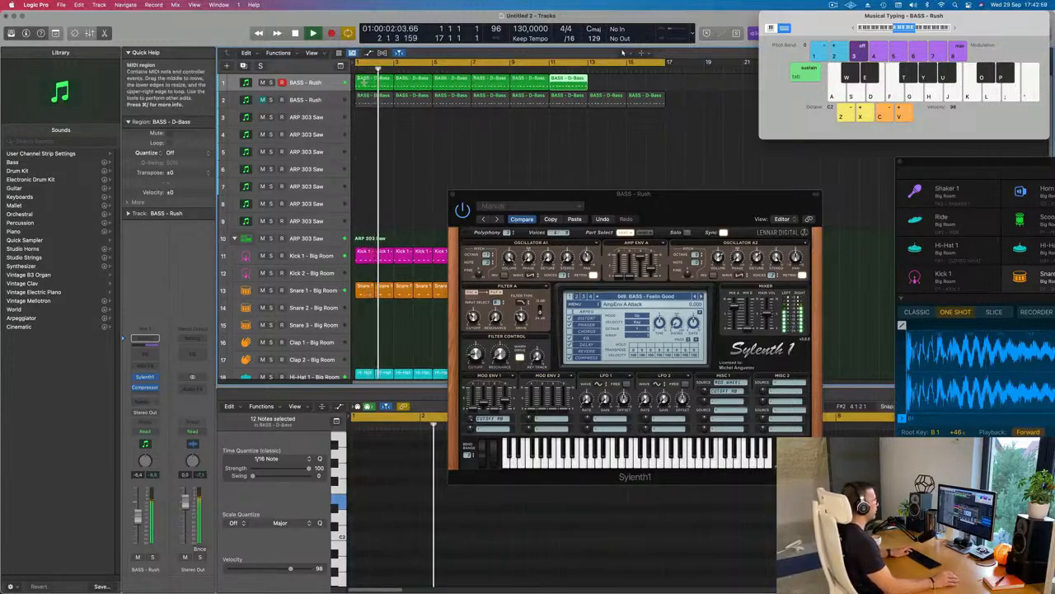
left_click(263, 101)
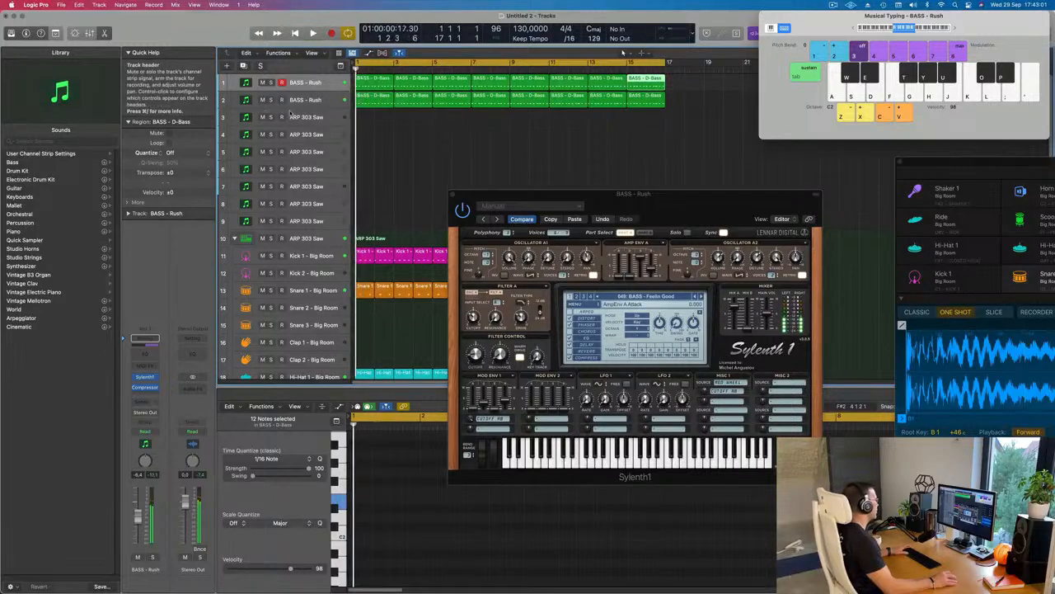
Mute the first bass track and play the second bass track from the start of the project.
key("super+Left")
key("super+Left")
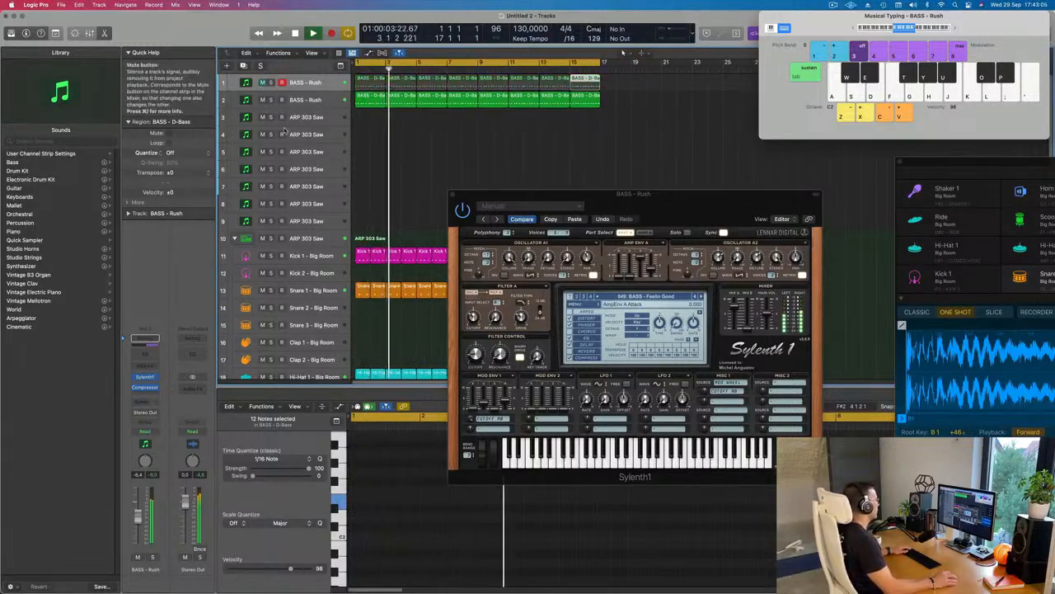
left_click(329, 105)
key("Return")
left_click_drag(545, 197, 561, 176)
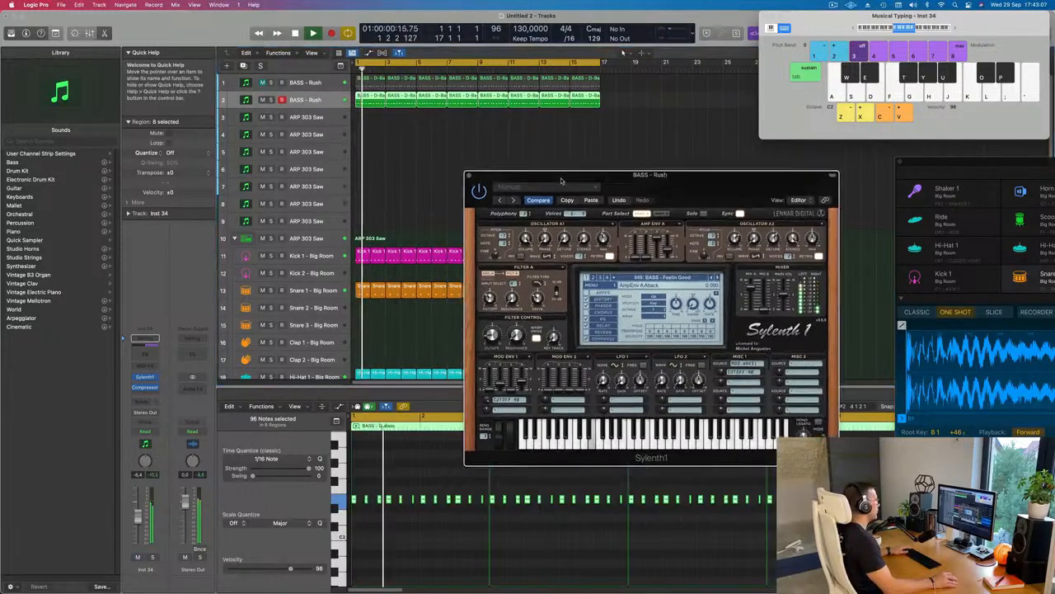
key("Return")
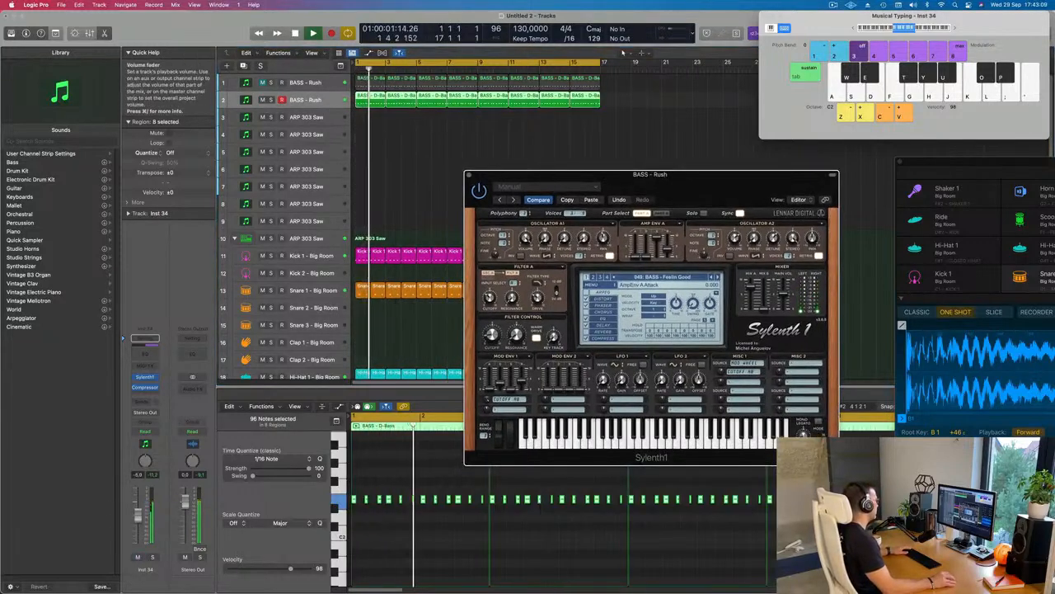
key("space")
Adjust the filter cutoff in the two basses' Sylenth1 instances, close their windows and raise the second bass track's volume to -4.7 dB.
left_click_drag(492, 338, 494, 355)
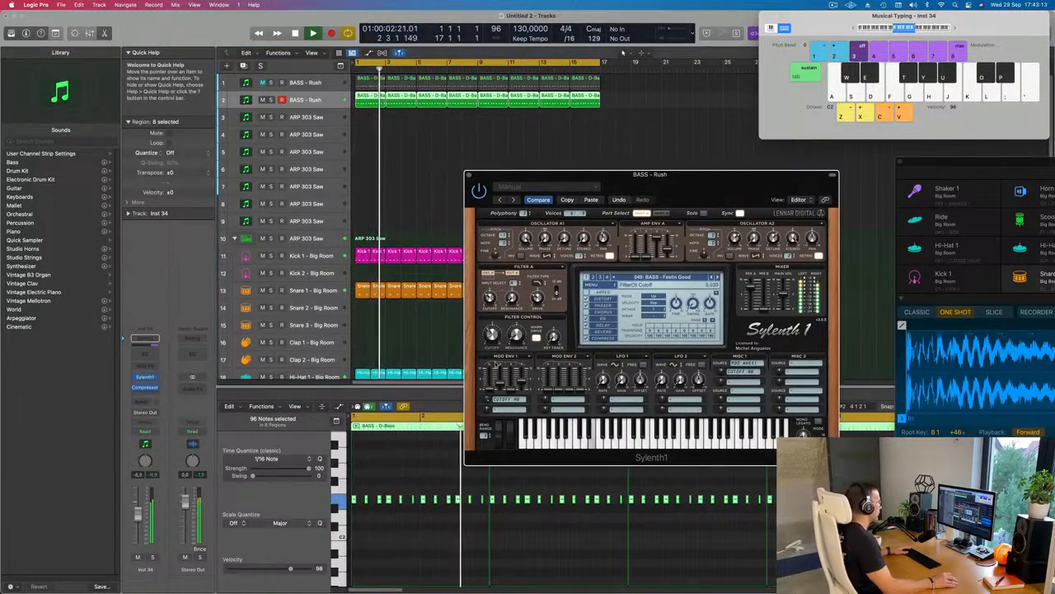
left_click(141, 385)
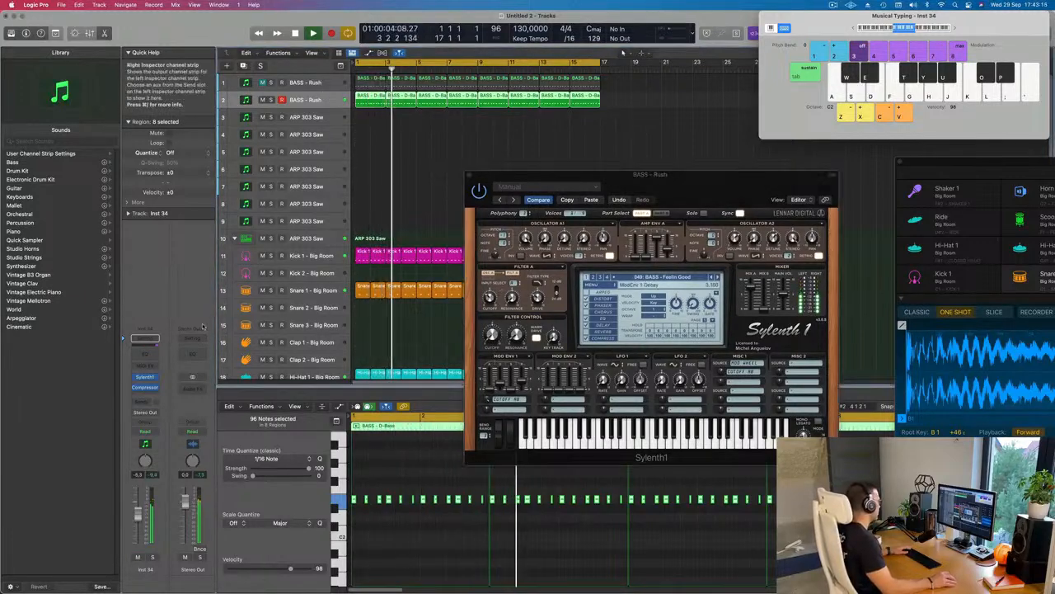
left_click(146, 377)
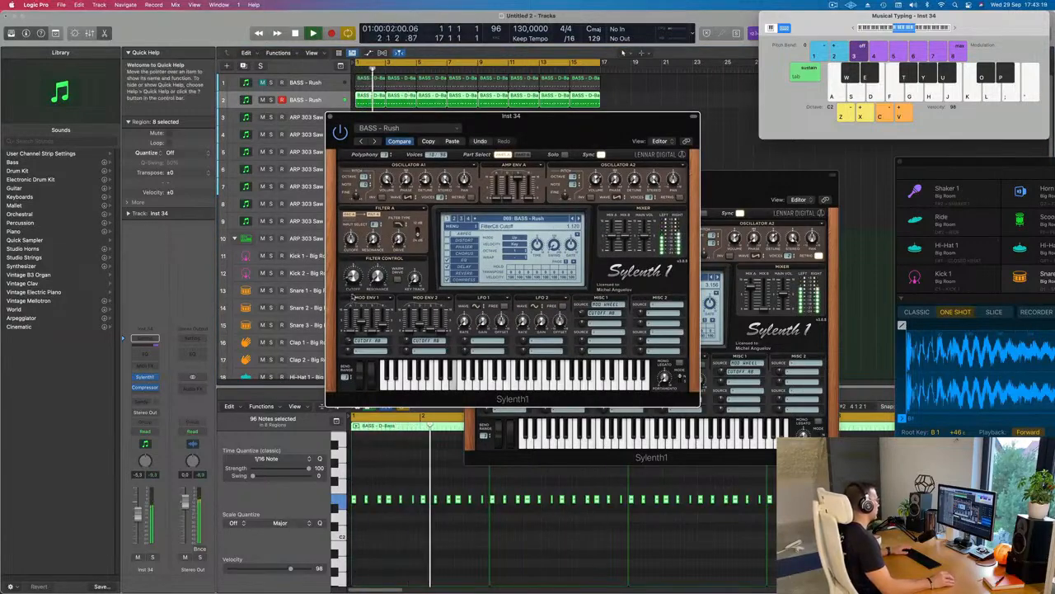
left_click_drag(414, 121, 567, 172)
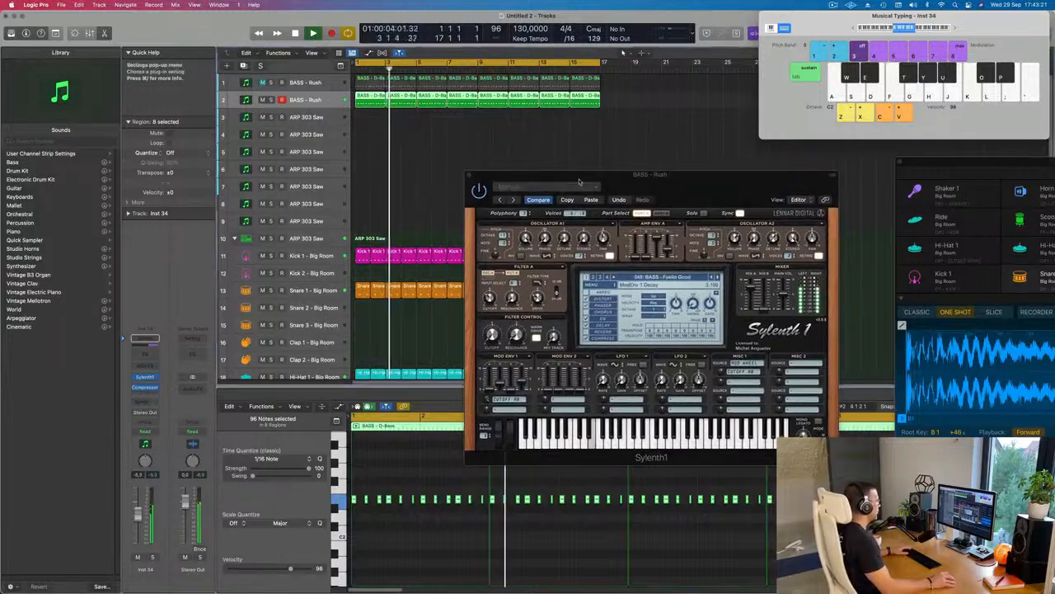
left_click(484, 169)
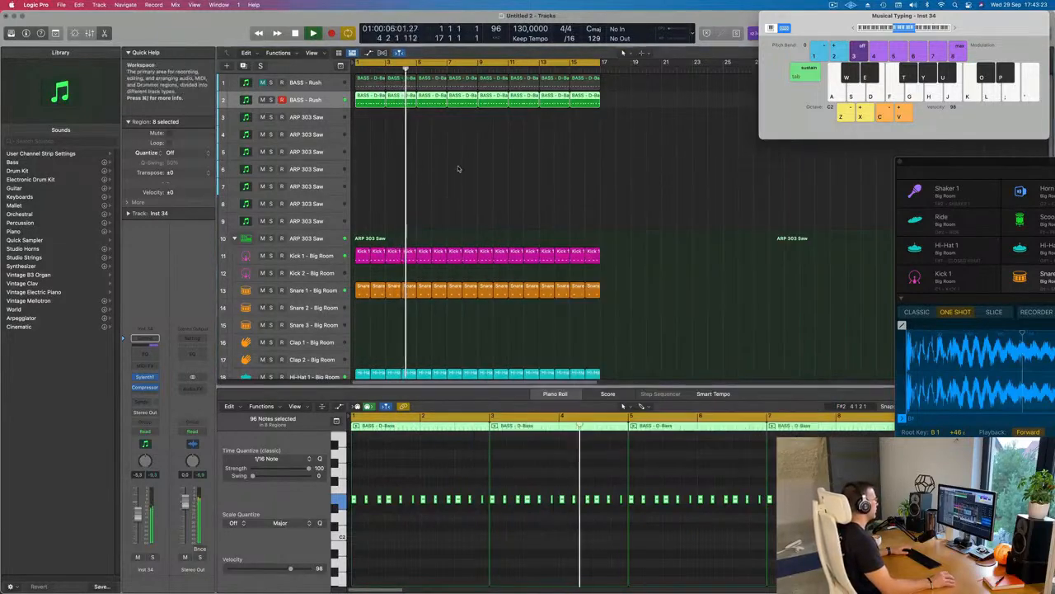
left_click(446, 178)
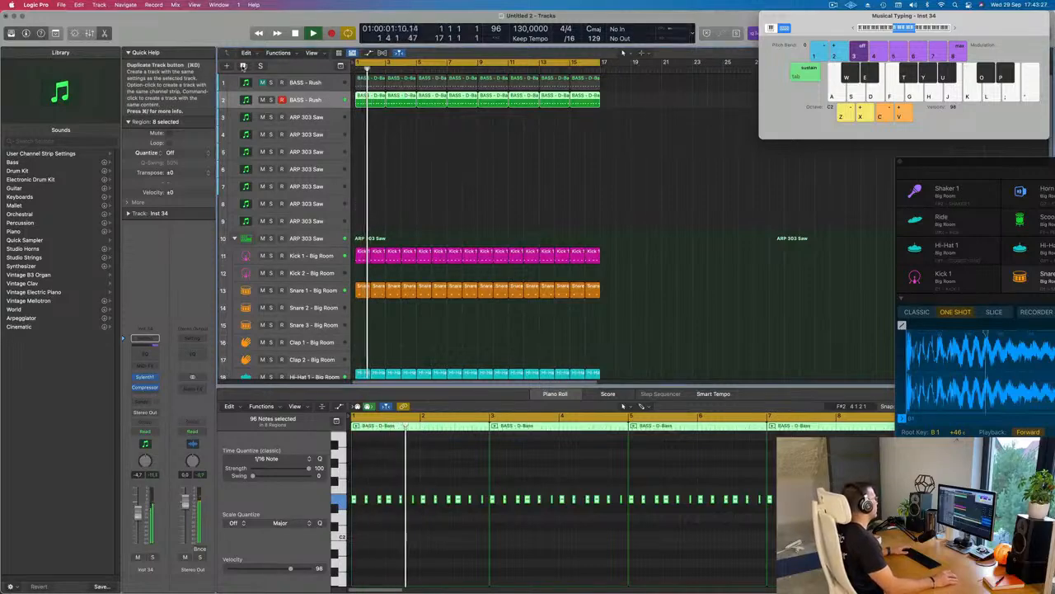
Duplicate the second bass track and add a send to Bus 5 on the new track.
left_click(243, 66)
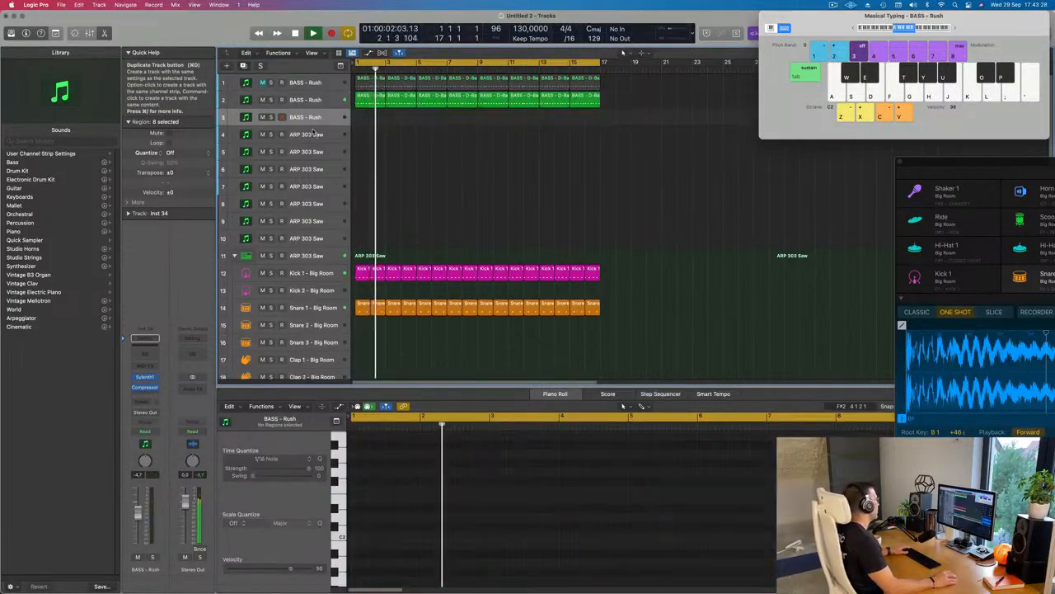
left_click(145, 403)
mouse_move(156, 415)
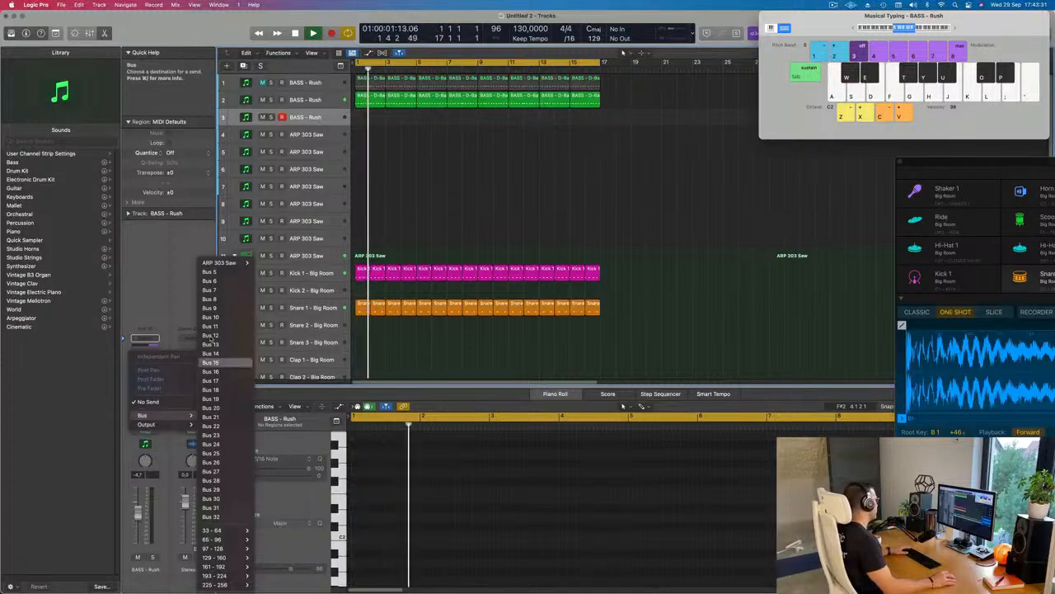
left_click(210, 272)
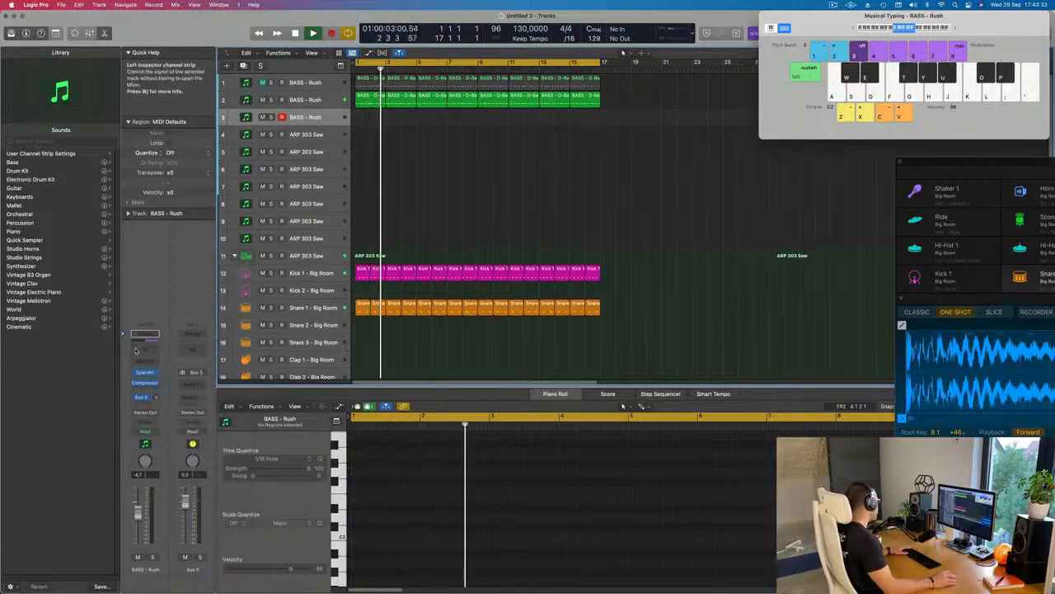
Insert a stereo SilverVerb on the Aux 5 channel and load its grandiose preset.
left_click(195, 384)
mouse_move(215, 514)
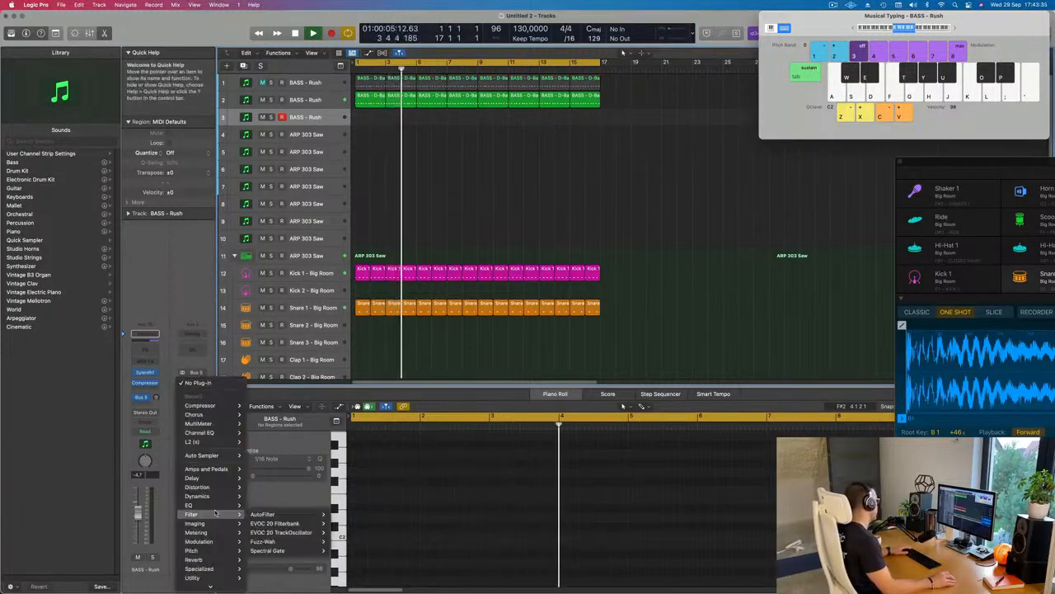
mouse_move(194, 559)
mouse_move(268, 575)
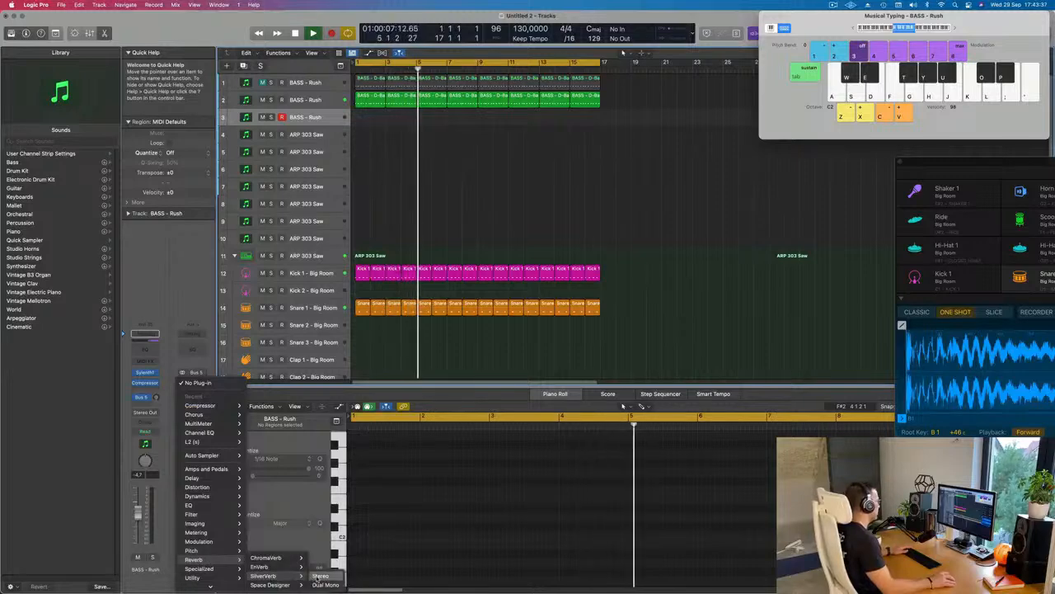
left_click(320, 576)
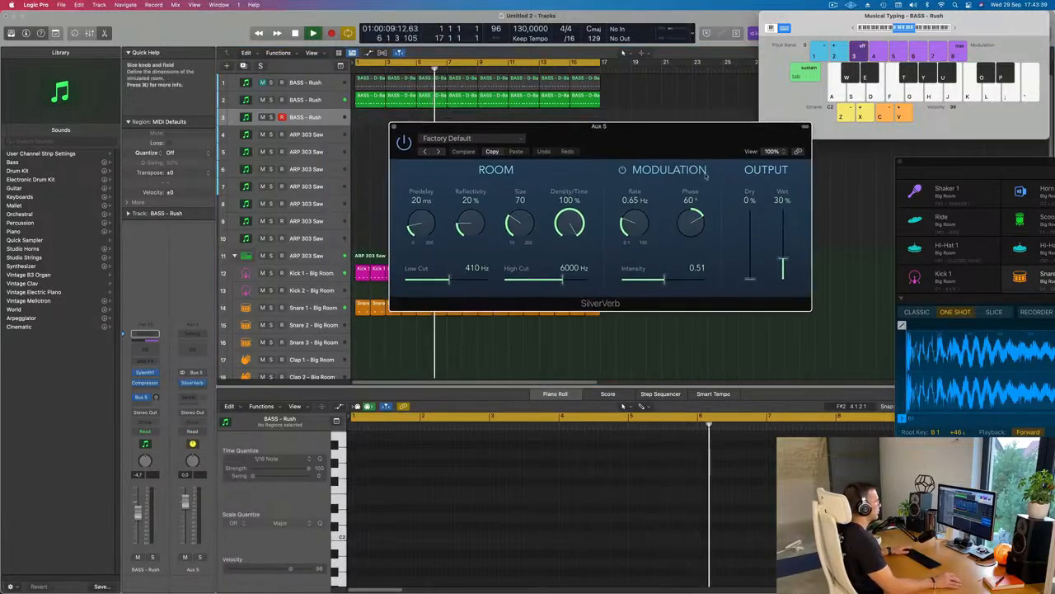
left_click(462, 139)
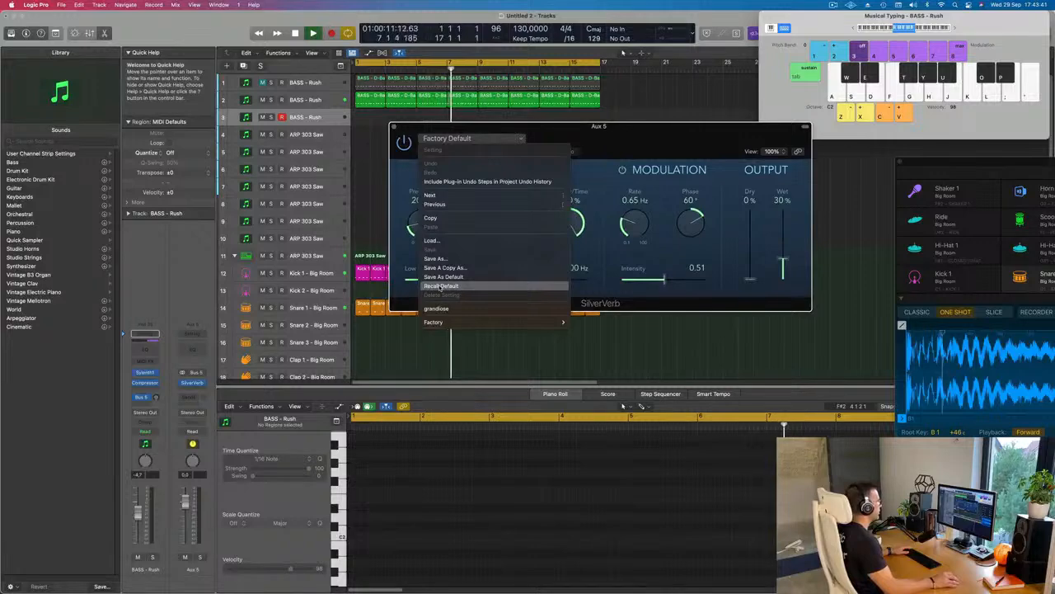
left_click(547, 307)
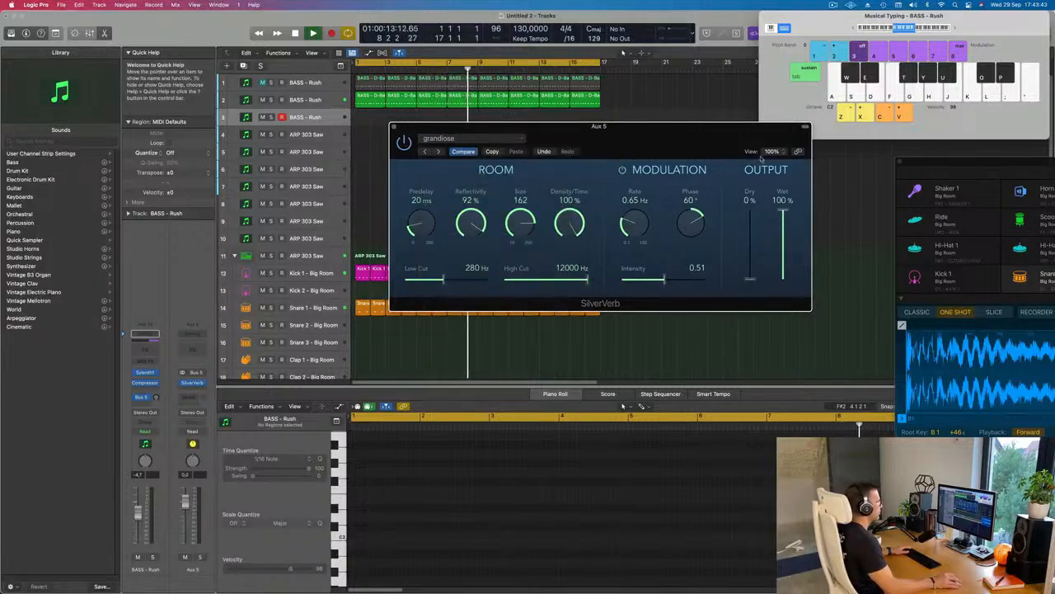
Close the SilverVerb window, open Sylenth1 on the third bass track and load the PAD - Air Pad preset.
left_click(394, 127)
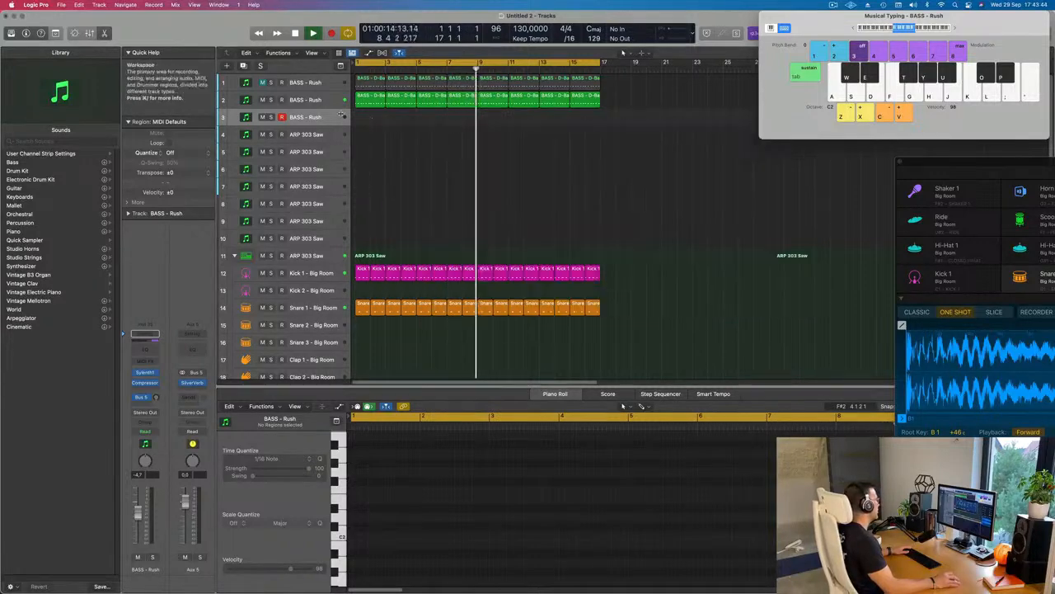
left_click(146, 372)
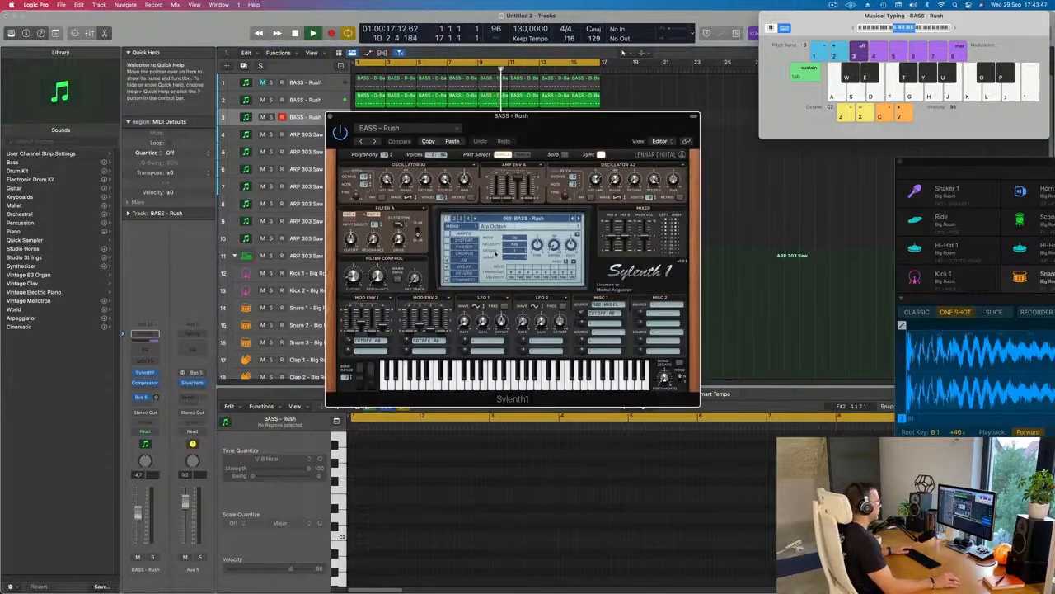
left_click(554, 219)
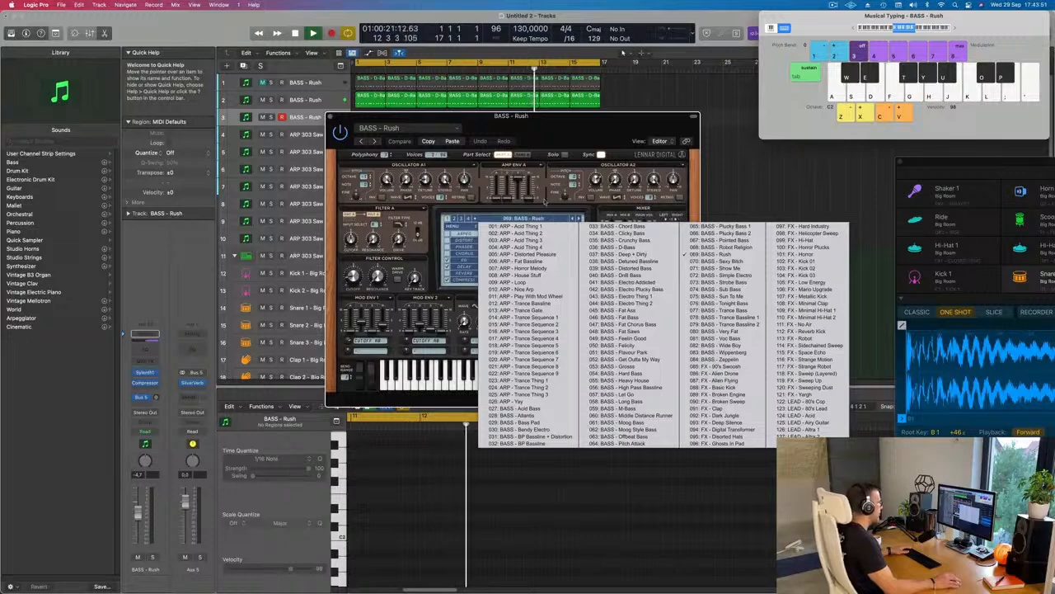
left_click(455, 220)
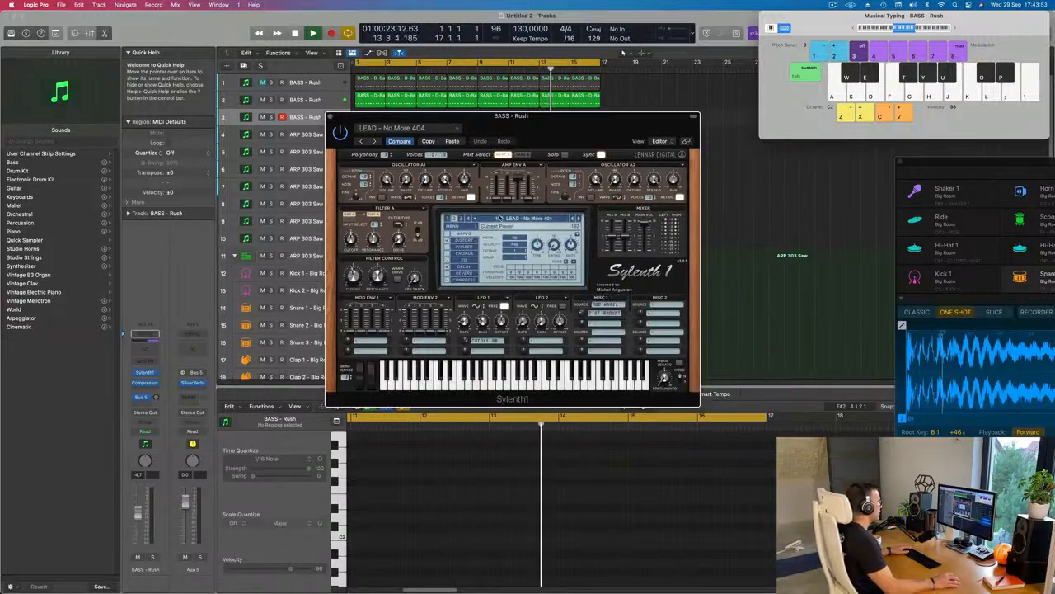
left_click(498, 217)
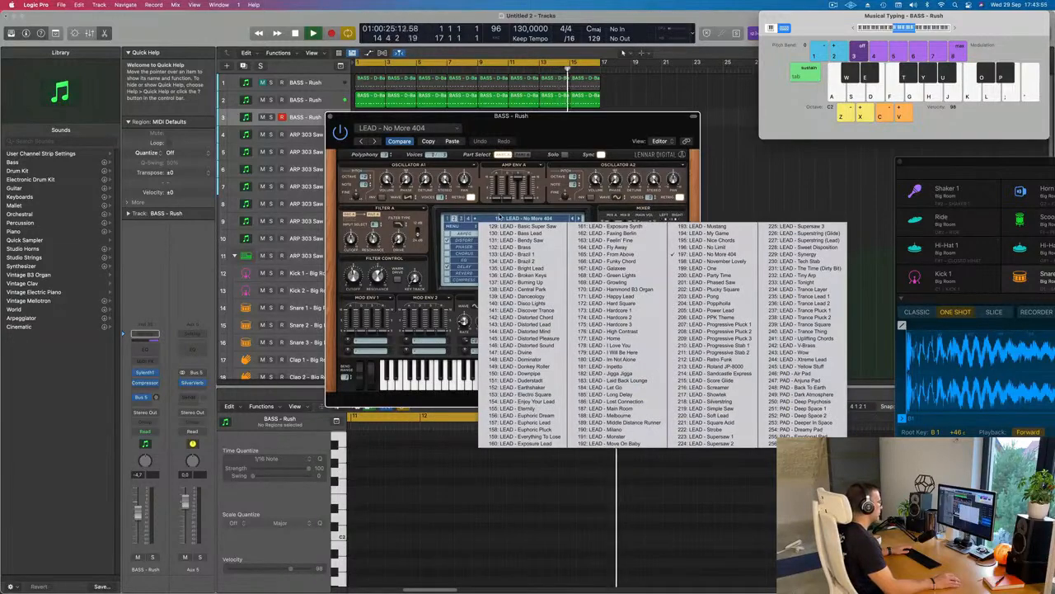
left_click(792, 374)
Audition the Air Pad sound over the beat by playing held notes with Musical Typing, keeping the synth window clear of the keyboard.
left_click_drag(579, 137, 745, 209)
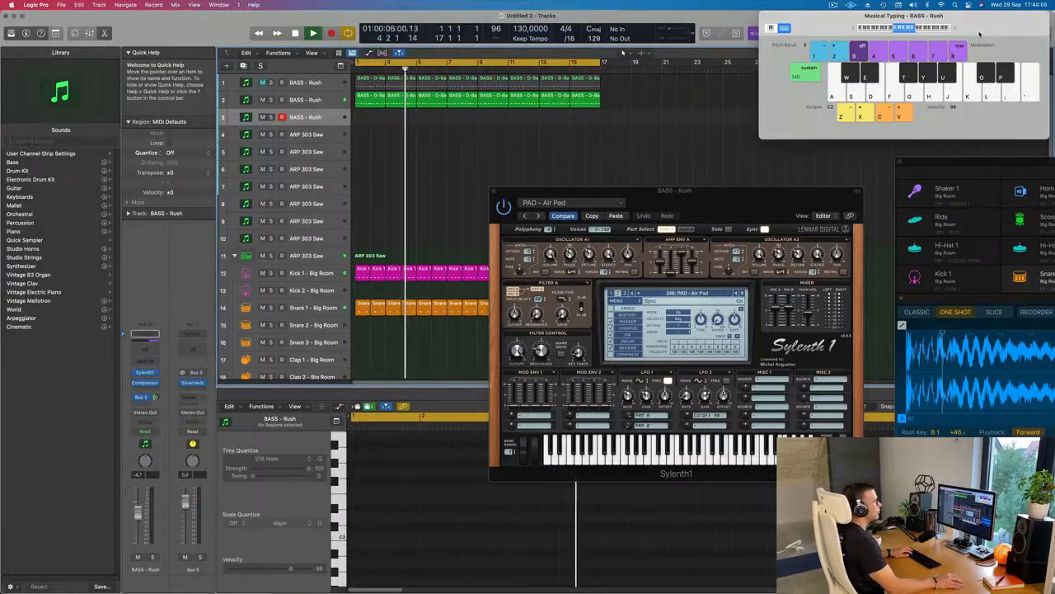
left_click_drag(954, 28, 908, 54)
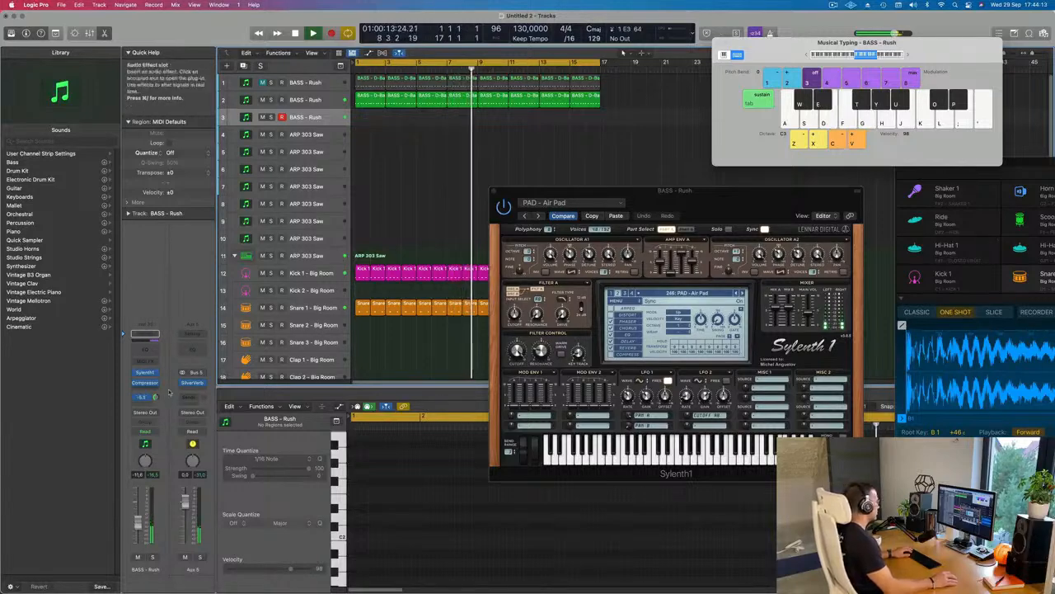
key("f")
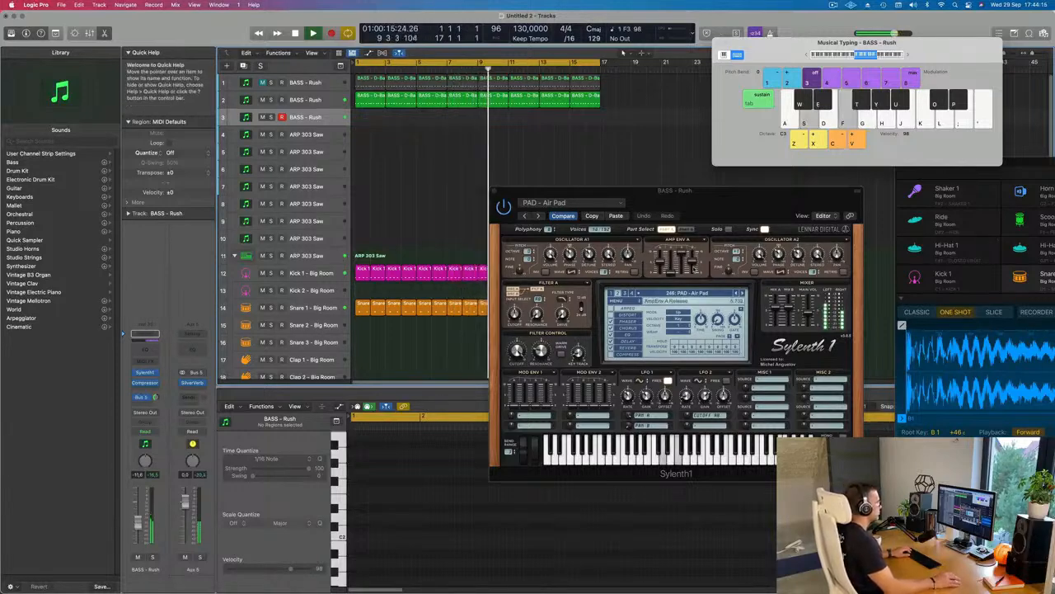
left_click_drag(754, 200, 695, 199)
key("f")
key("f")
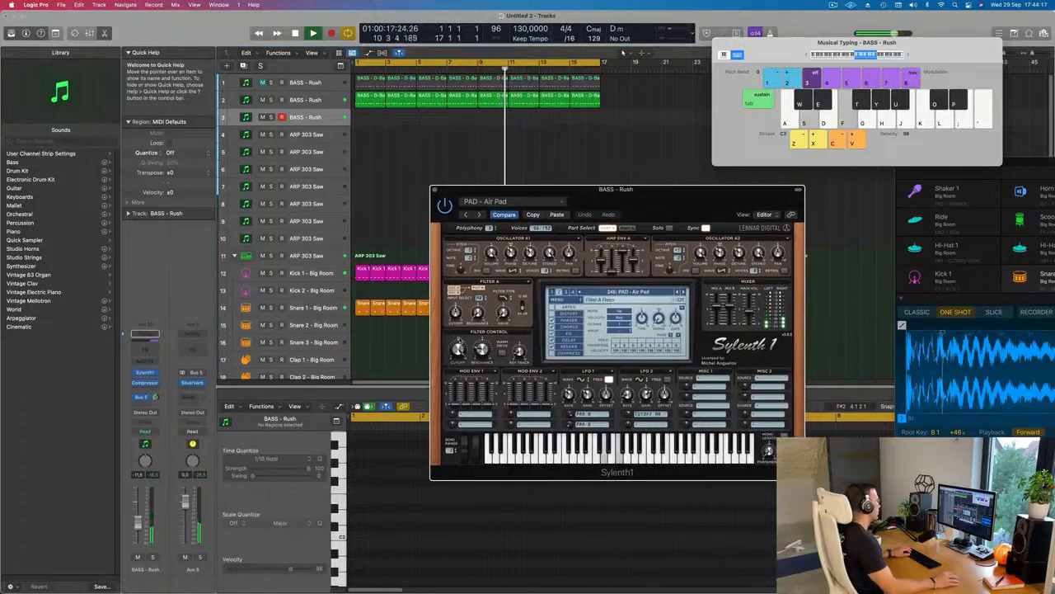
key("f")
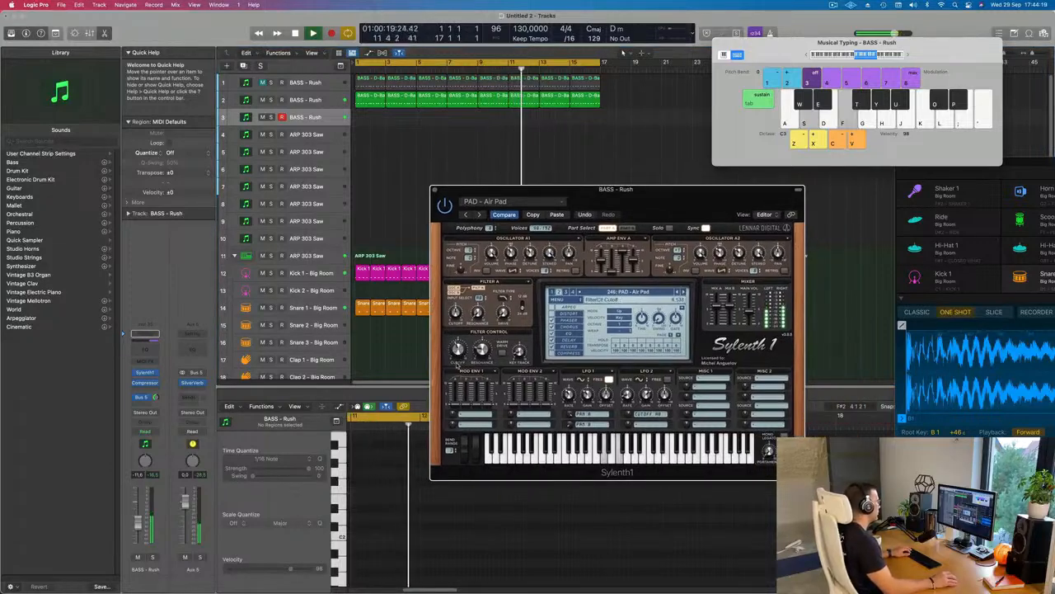
key("f")
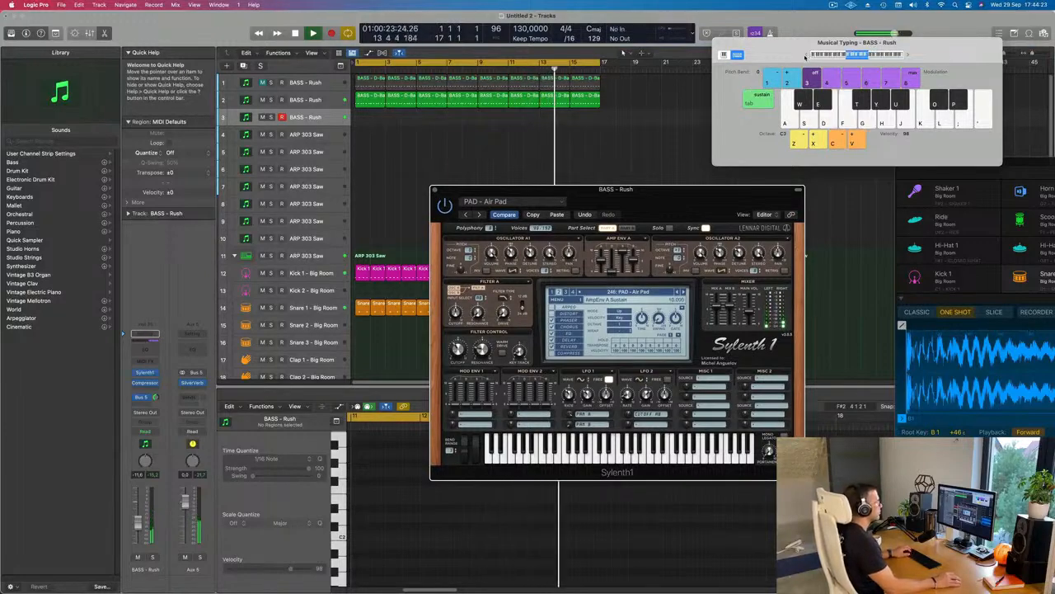
left_click_drag(627, 190, 615, 120)
key("f")
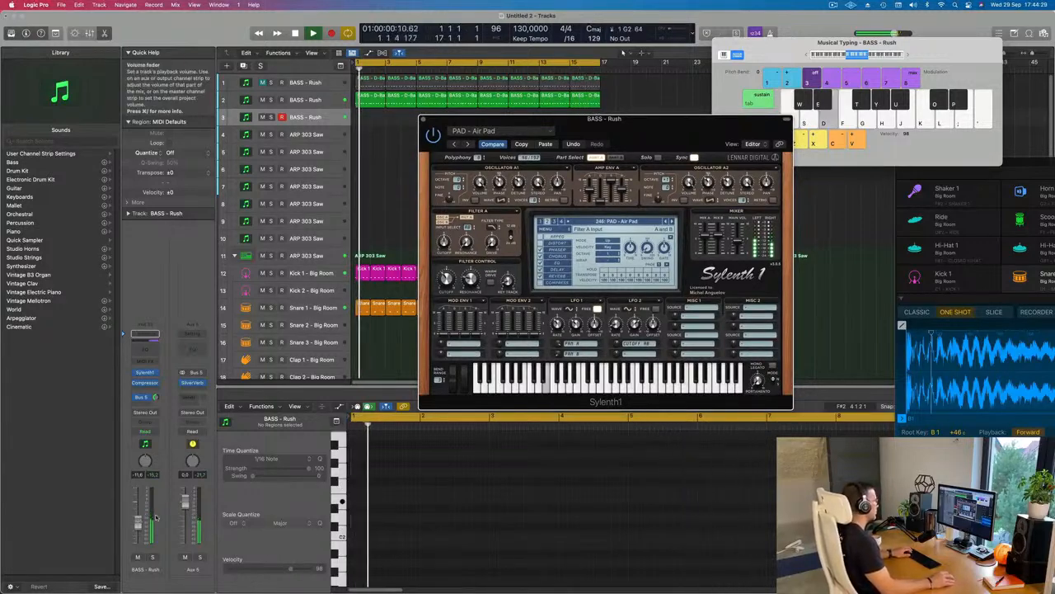
key("d")
Step through the Sylenth1 pad presets to PAD - Deeper In Space and lower the third track's volume to -22.5 dB.
left_click(672, 221)
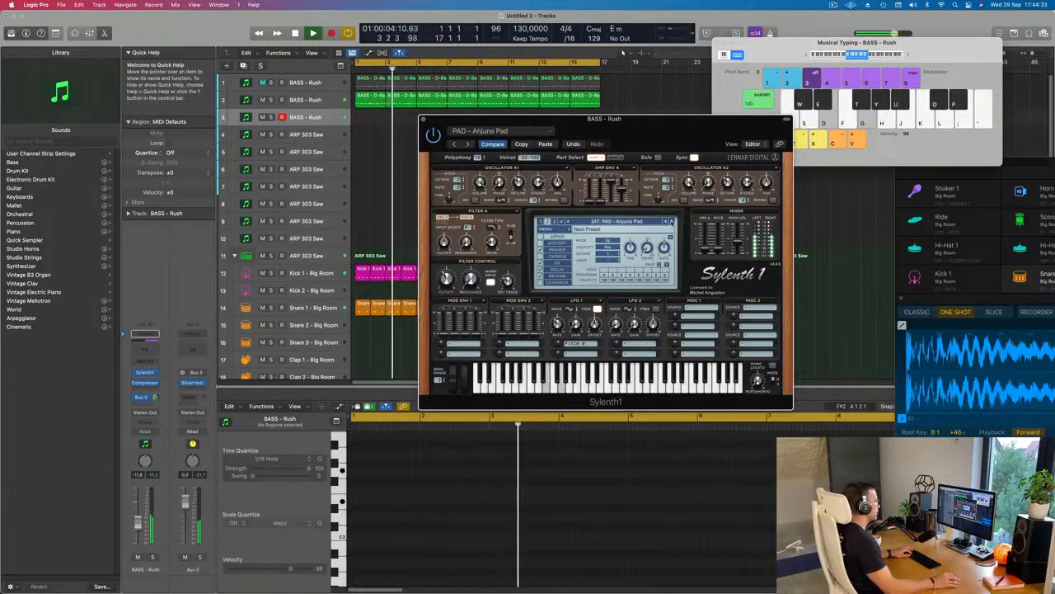
left_click(672, 221)
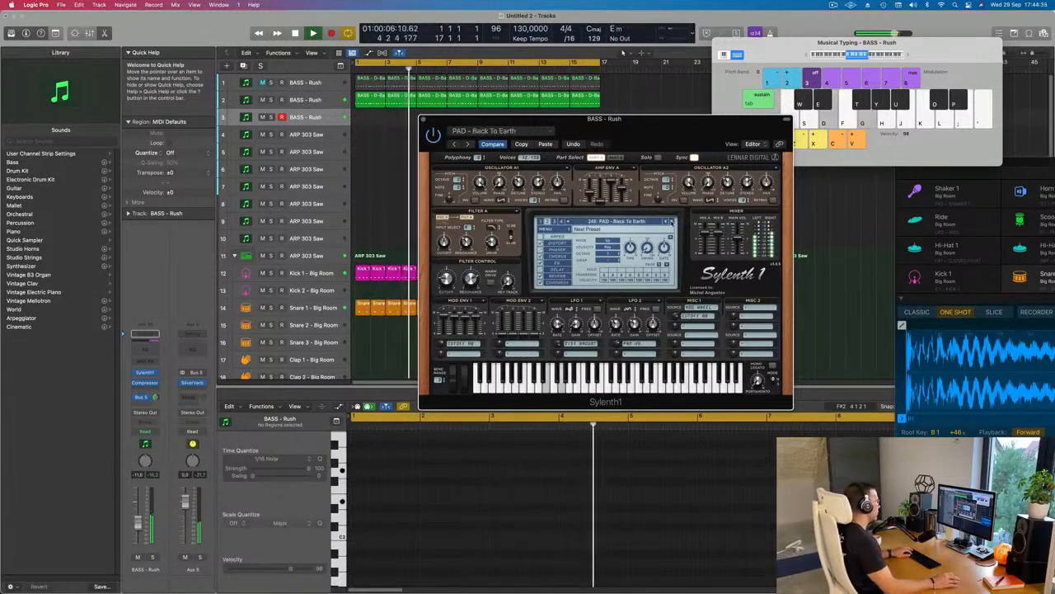
left_click(672, 221)
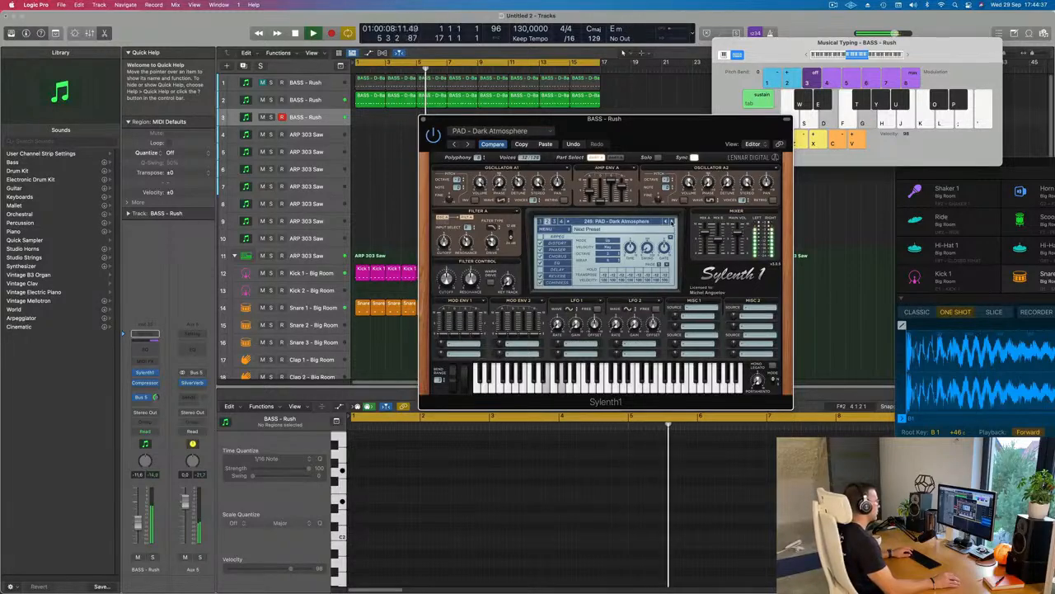
left_click(672, 221)
left_click(672, 221)
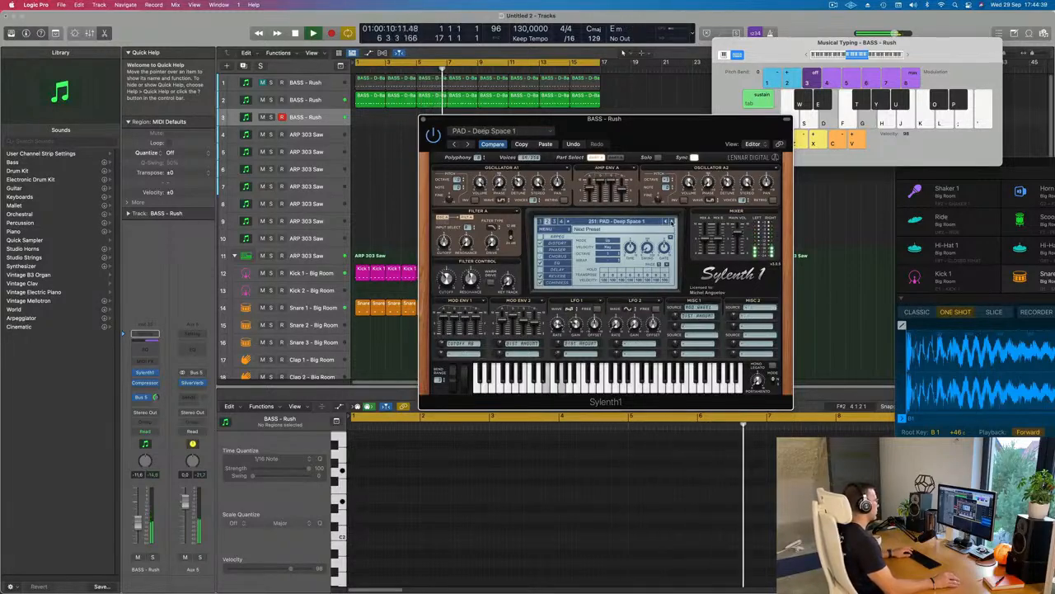
left_click(672, 221)
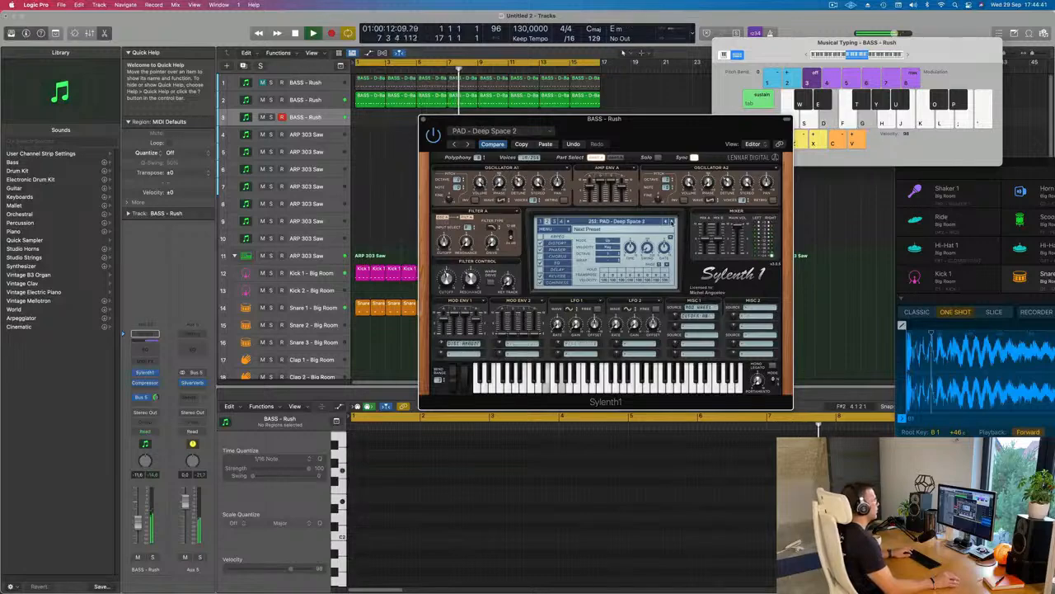
left_click(672, 221)
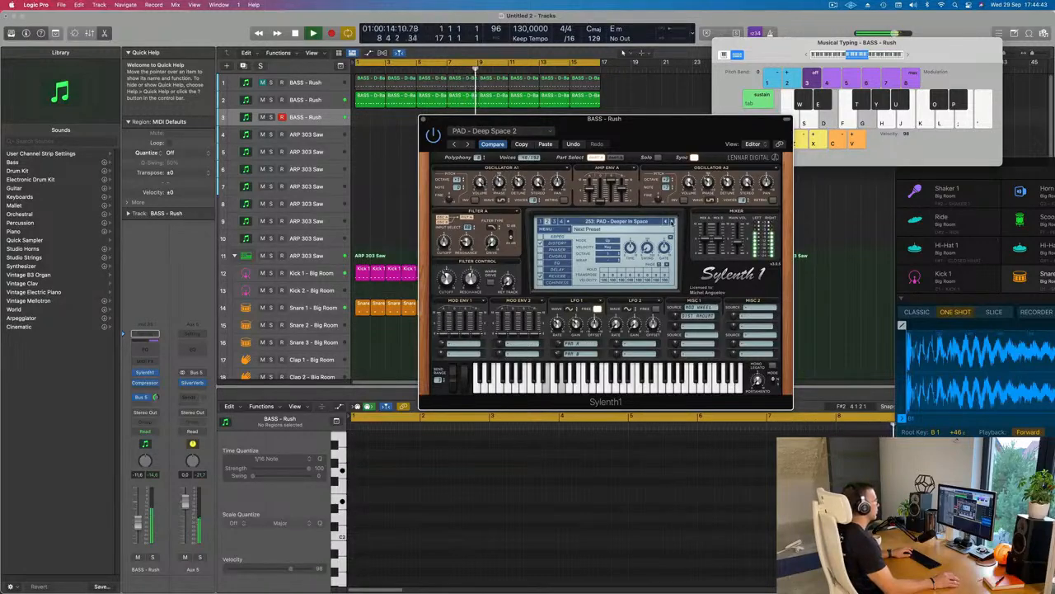
left_click(138, 541)
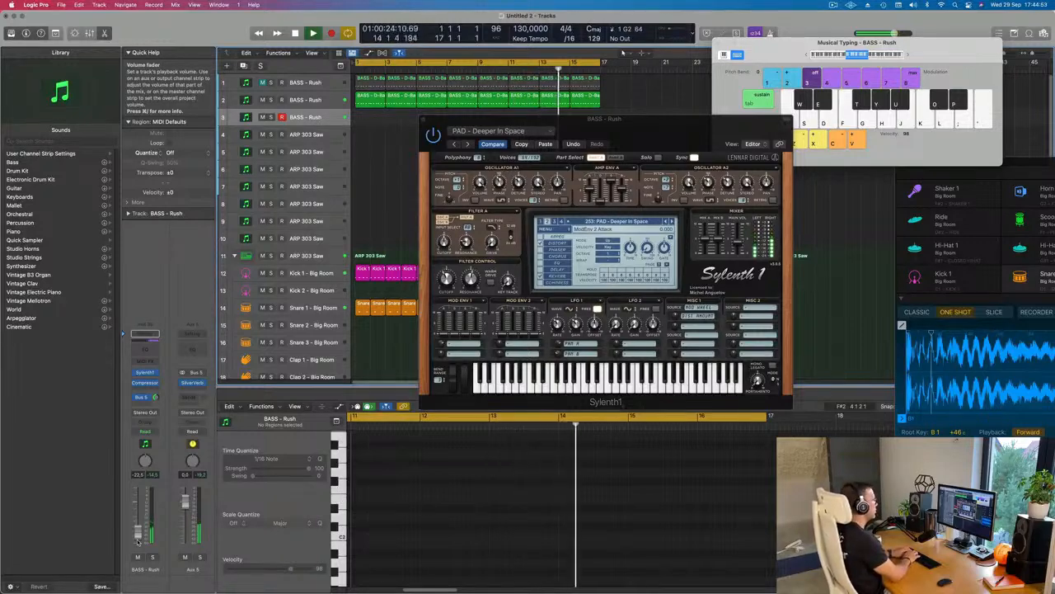
Record two two-note pad chords on the third track, extend the first chord's notes to bar 3 and play the result.
key("r")
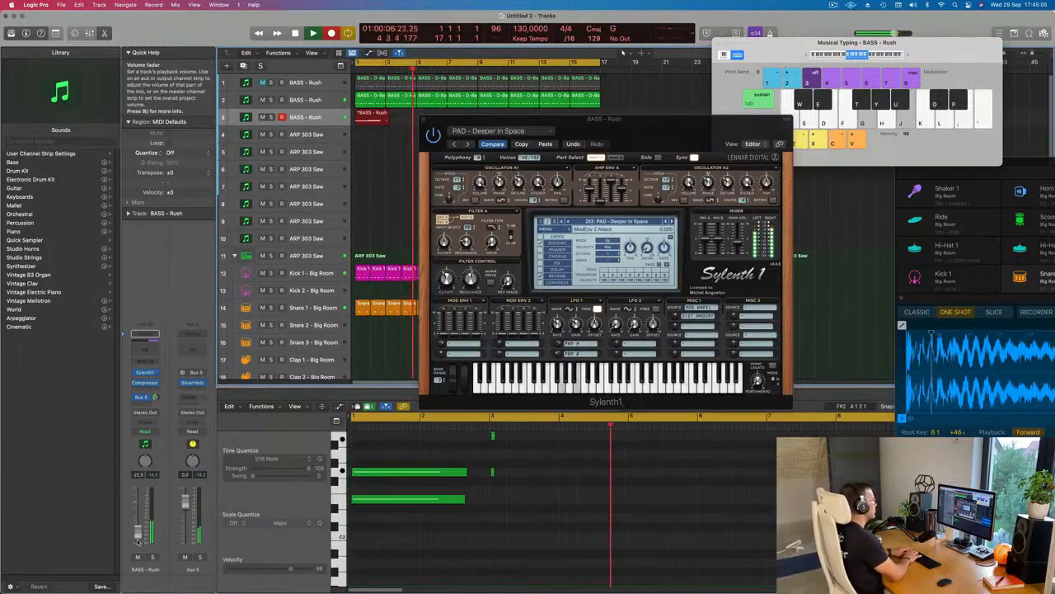
key("space")
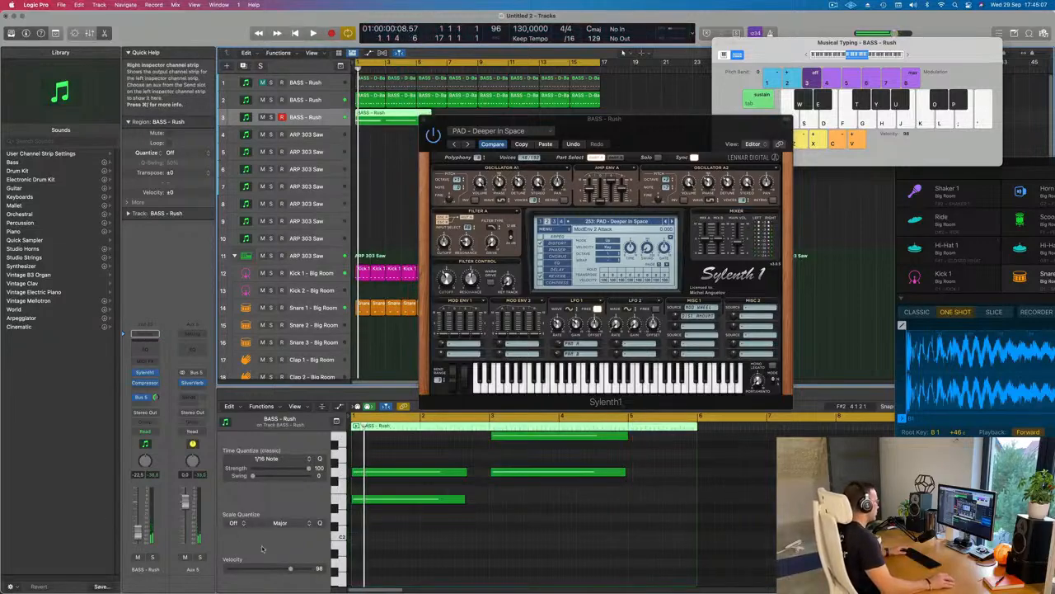
left_click(604, 545)
scroll(520, 564, "up", 3)
left_click_drag(480, 486, 487, 528)
key("space")
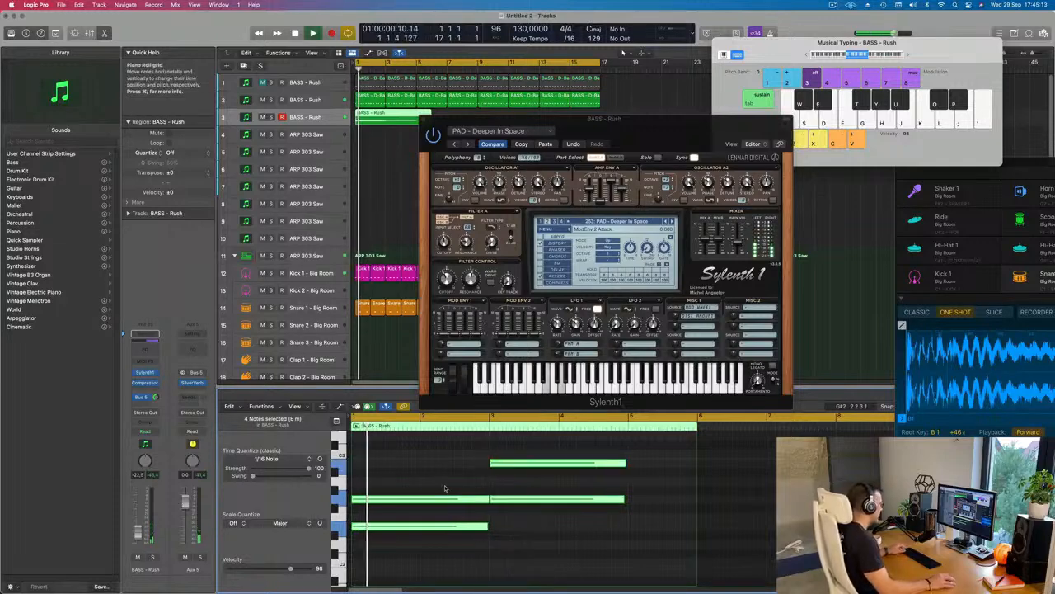
key("super+Left")
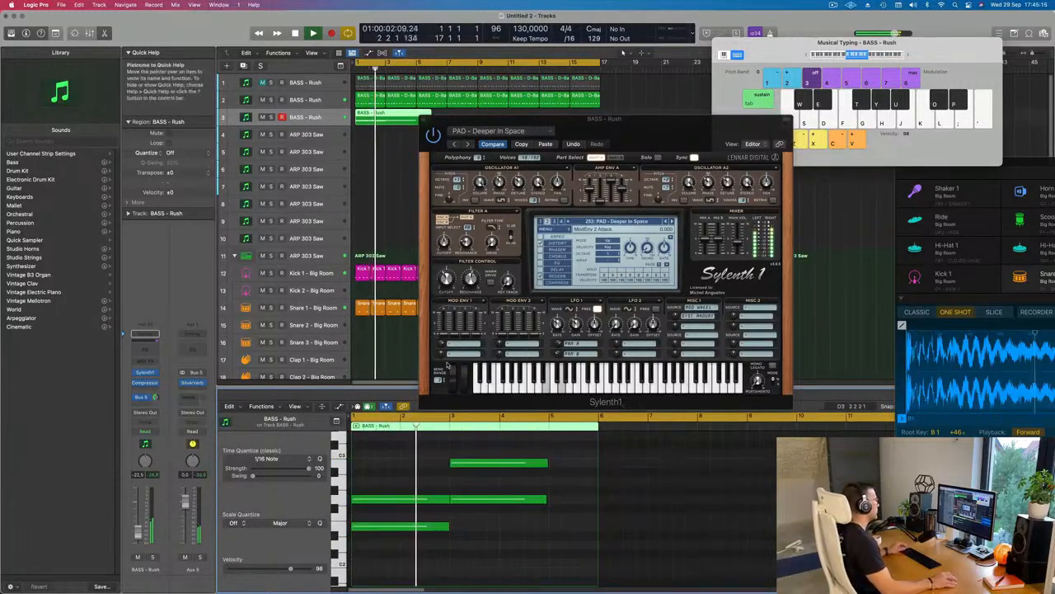
Trim the recorded pad region to end at bar 5 and repeat it three times to fill the track up to bar 17.
left_click_drag(658, 136, 649, 197)
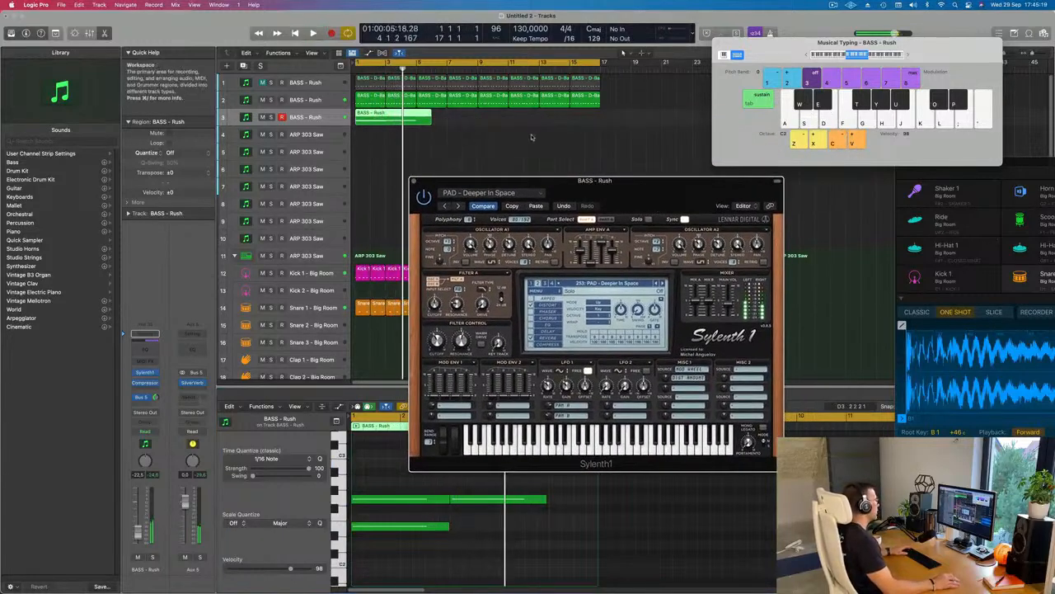
double_click(414, 117, "super")
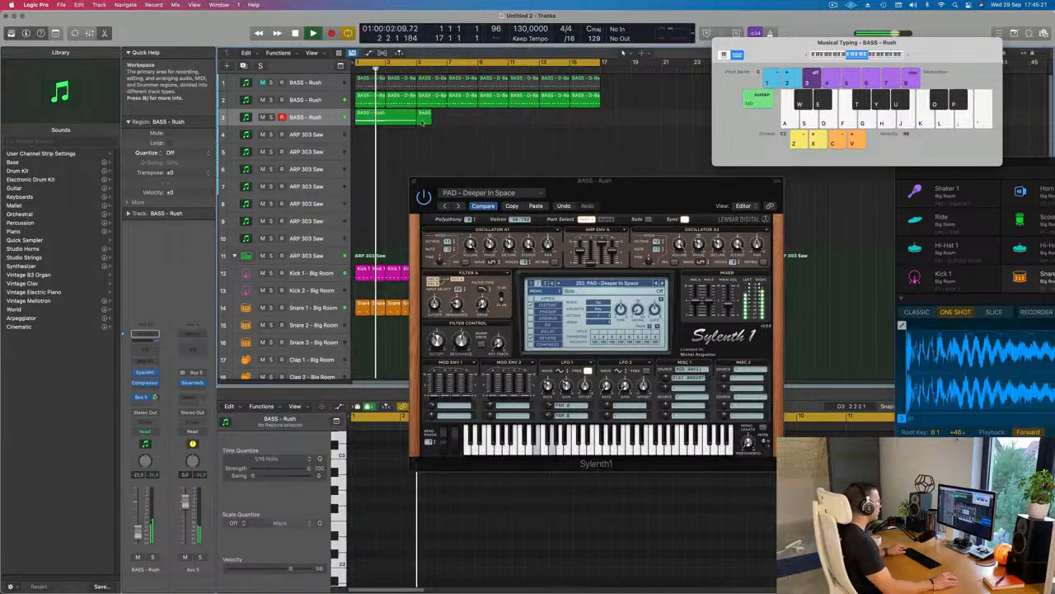
left_click(394, 117)
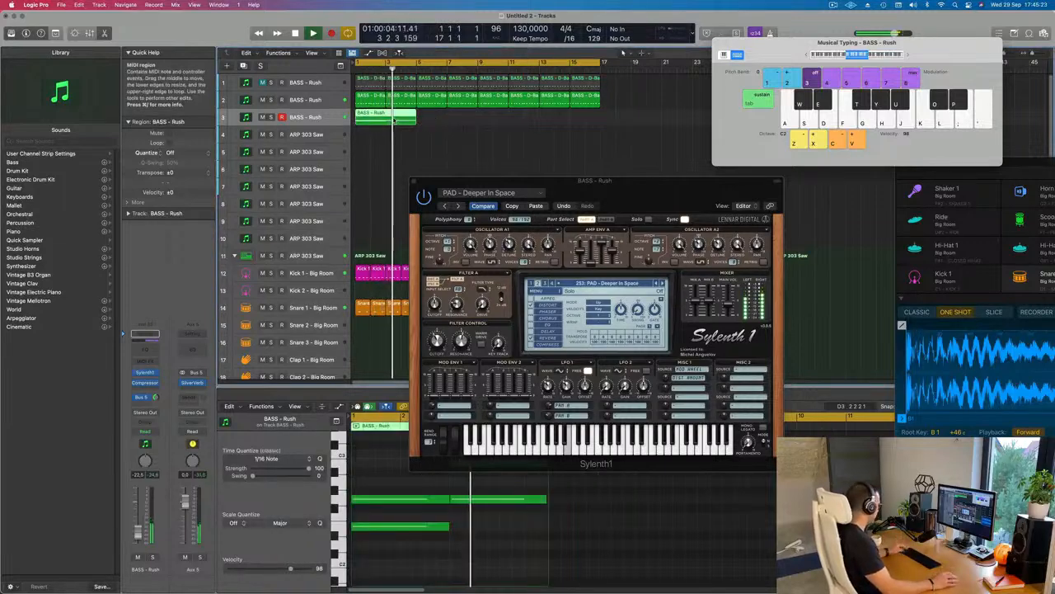
key("super+r")
key("super+r")
key("super+r")
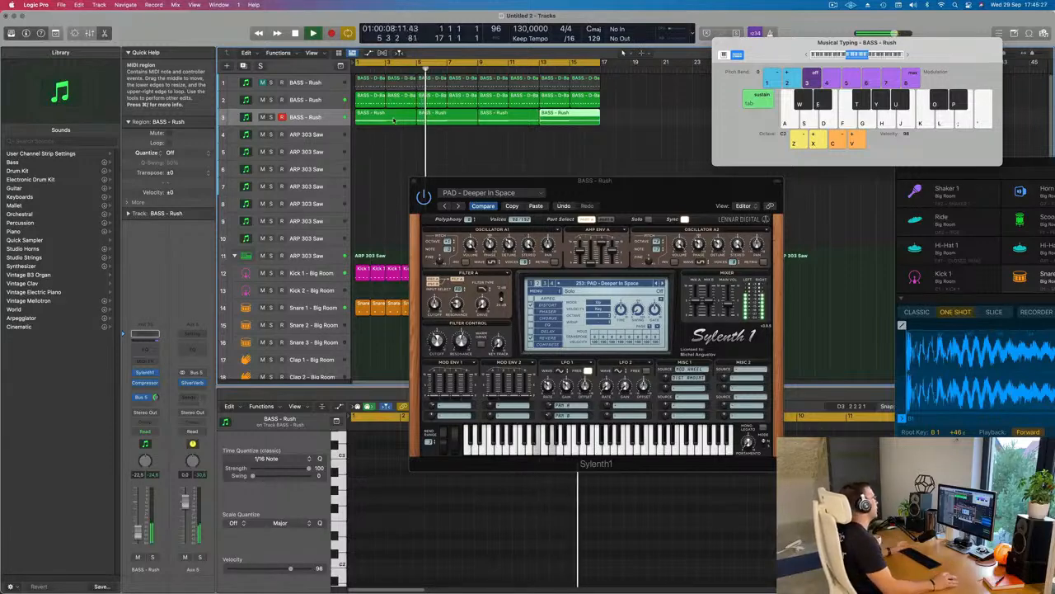
left_click_drag(615, 186, 620, 186)
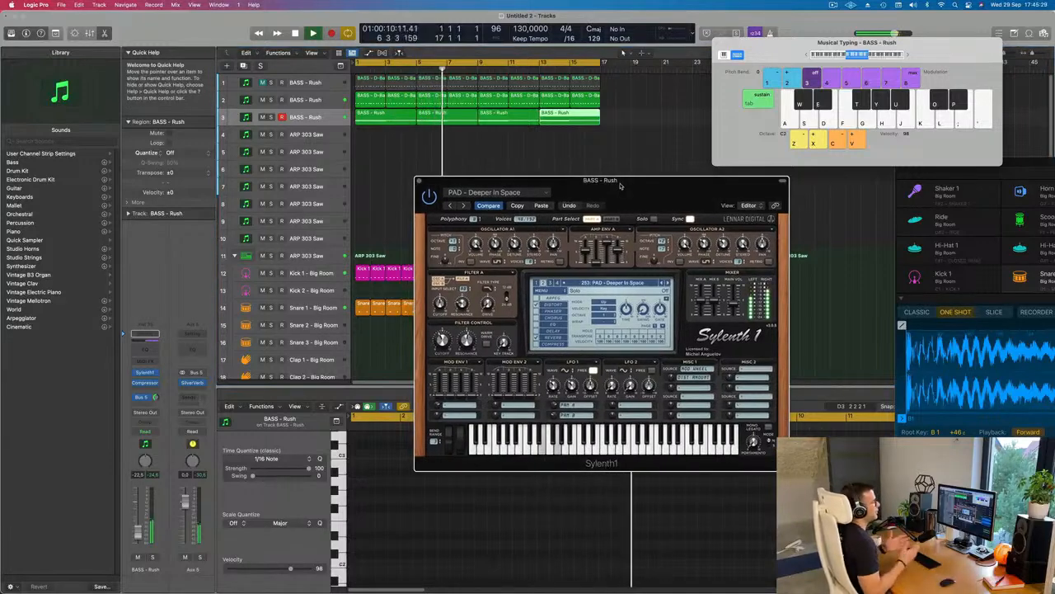
left_click_drag(620, 185, 615, 185)
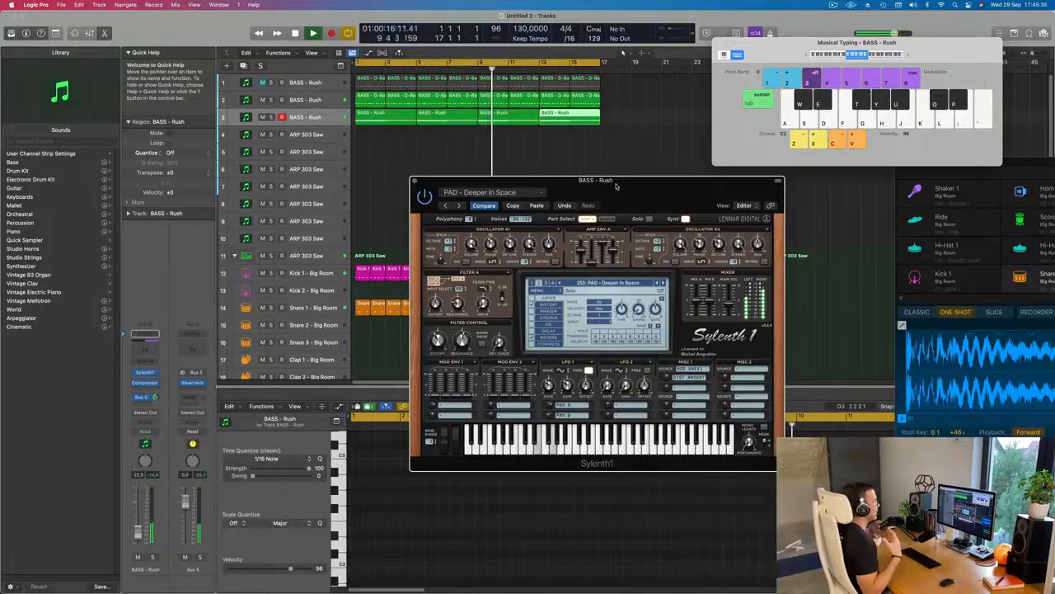
left_click_drag(615, 186, 686, 169)
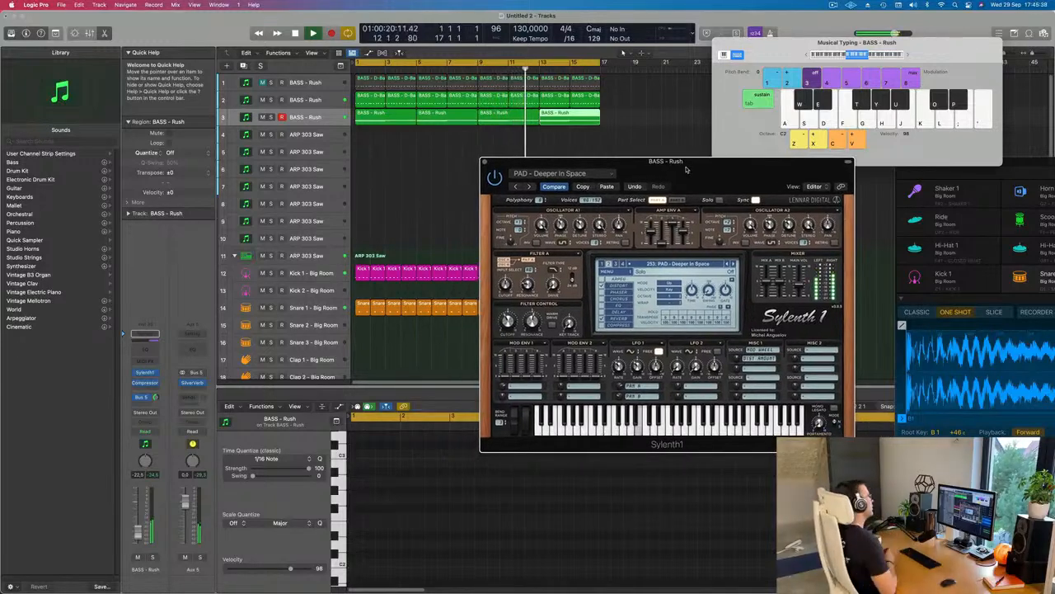
Step through the third track's Sylenth1 pad presets during playback to PAD - Rain and set the track's volume to -23.0 dB.
key("space")
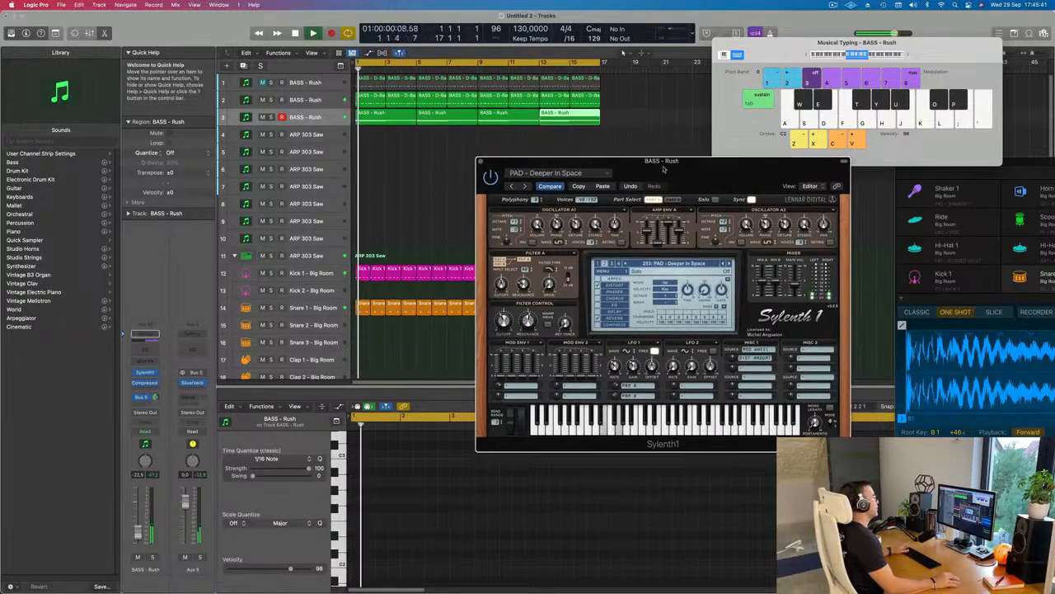
left_click_drag(685, 169, 580, 160)
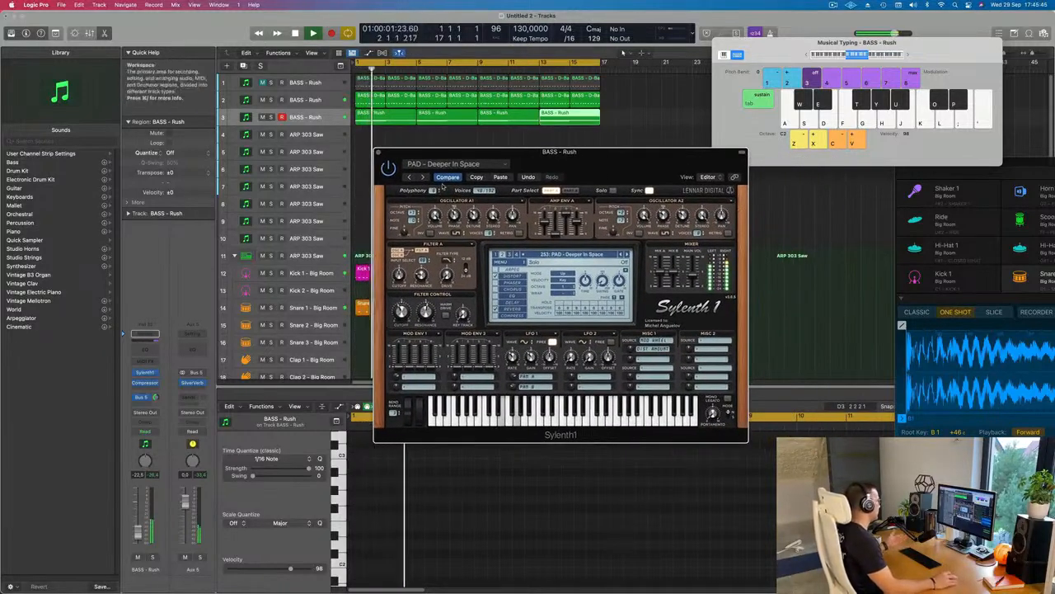
left_click(625, 255)
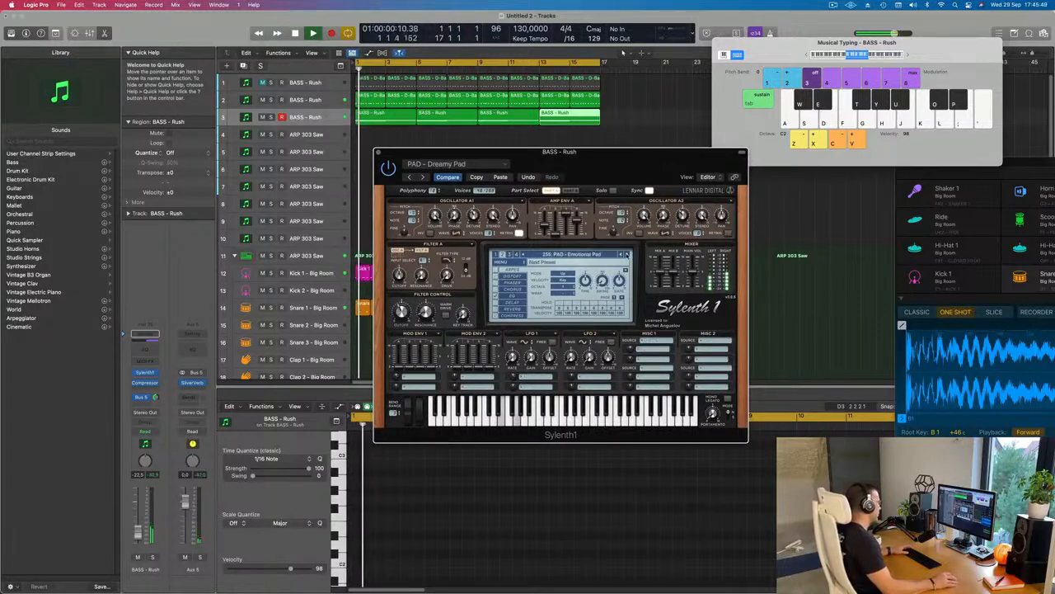
left_click(625, 254)
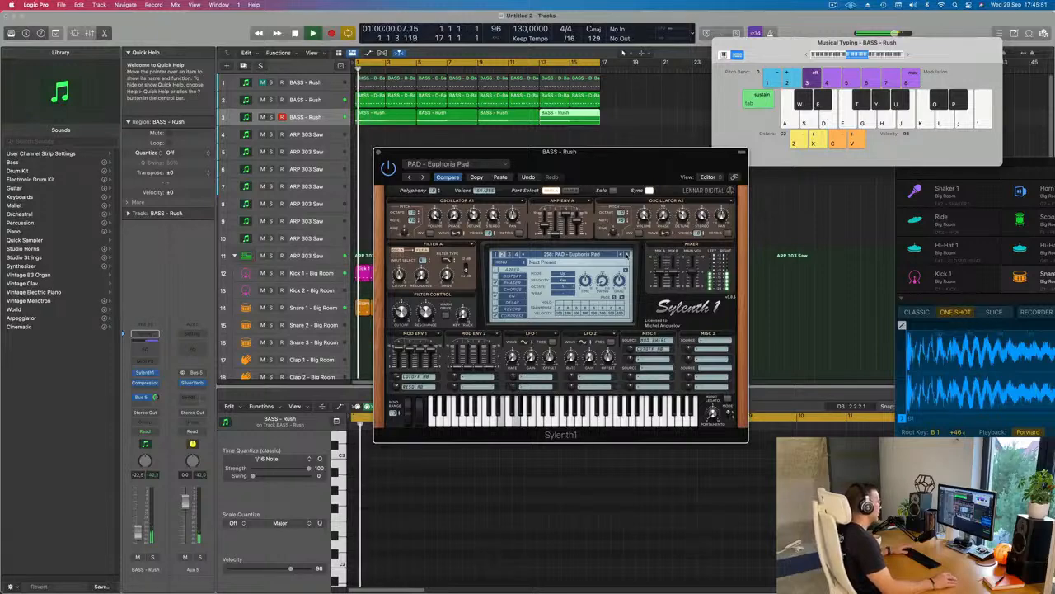
left_click(625, 255)
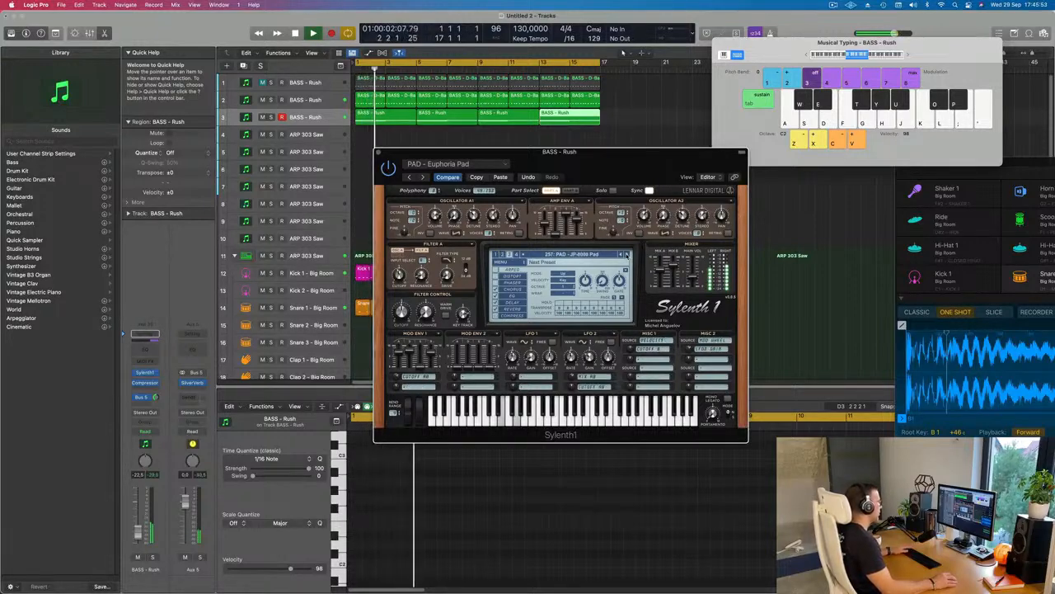
left_click(625, 255)
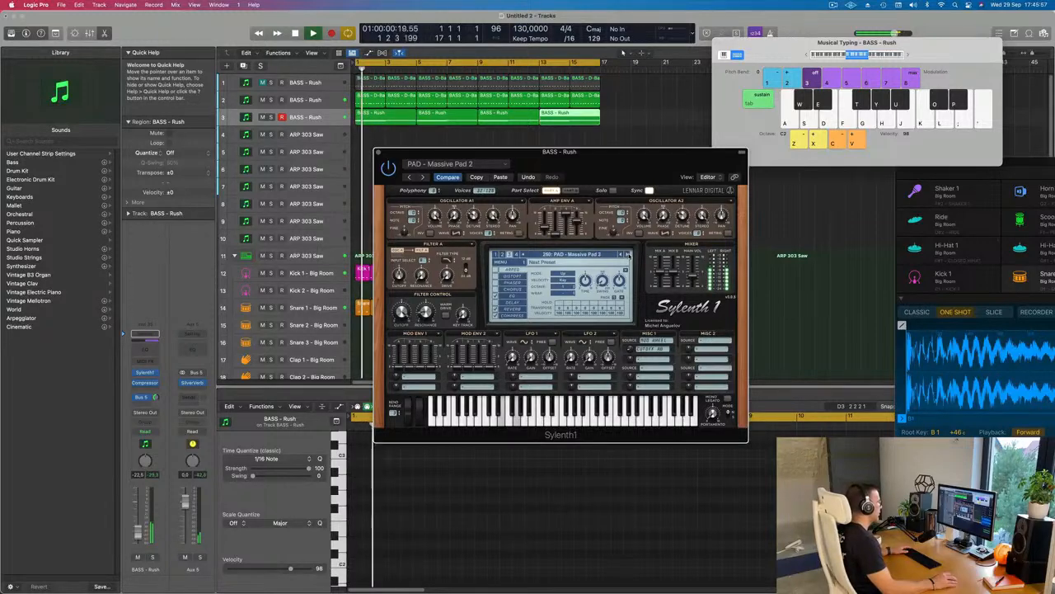
left_click(625, 255)
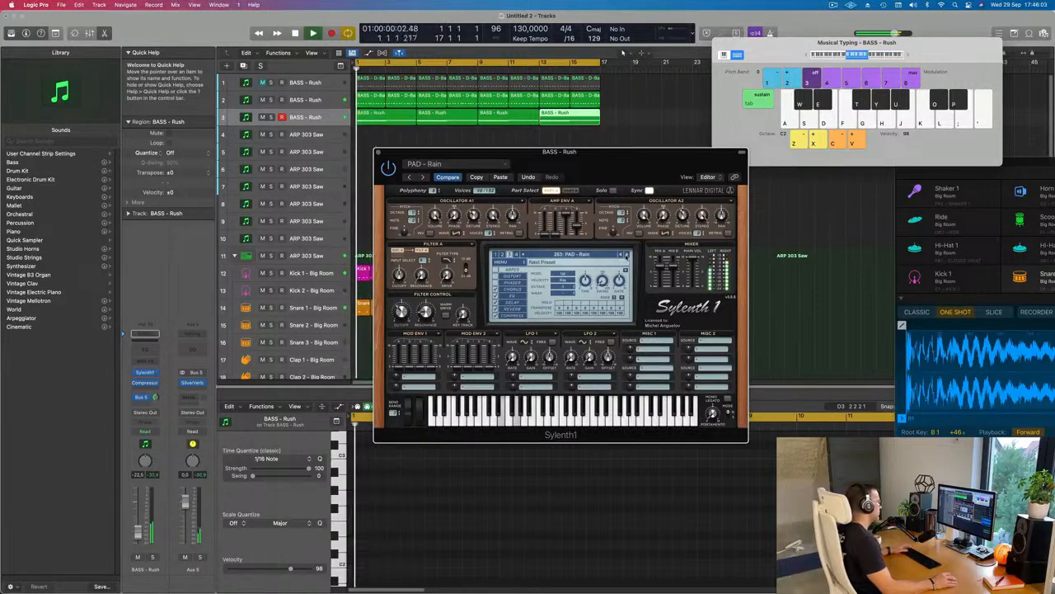
left_click(601, 255)
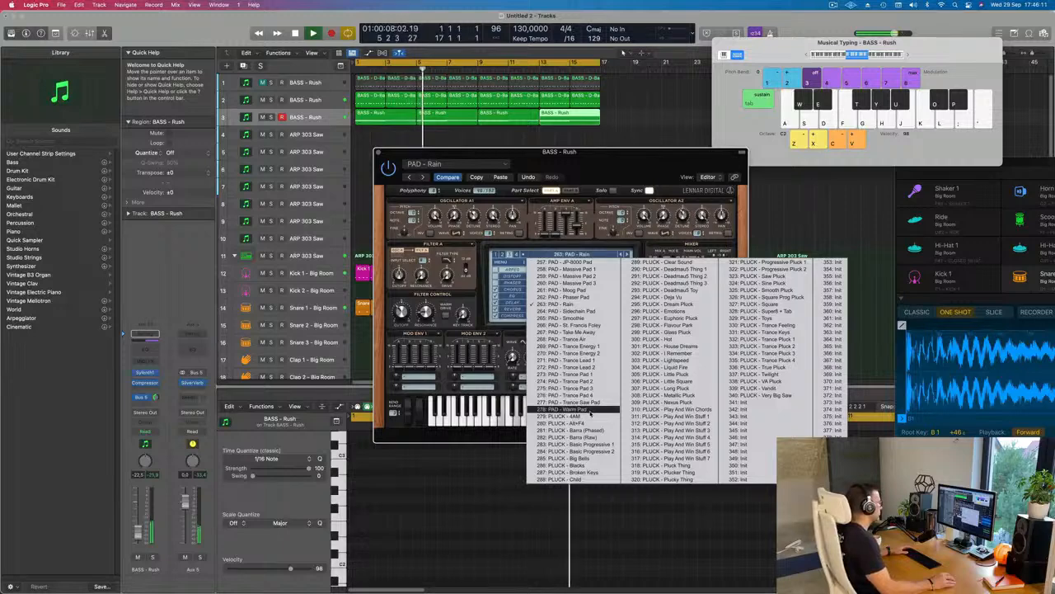
left_click(428, 326)
key("Return")
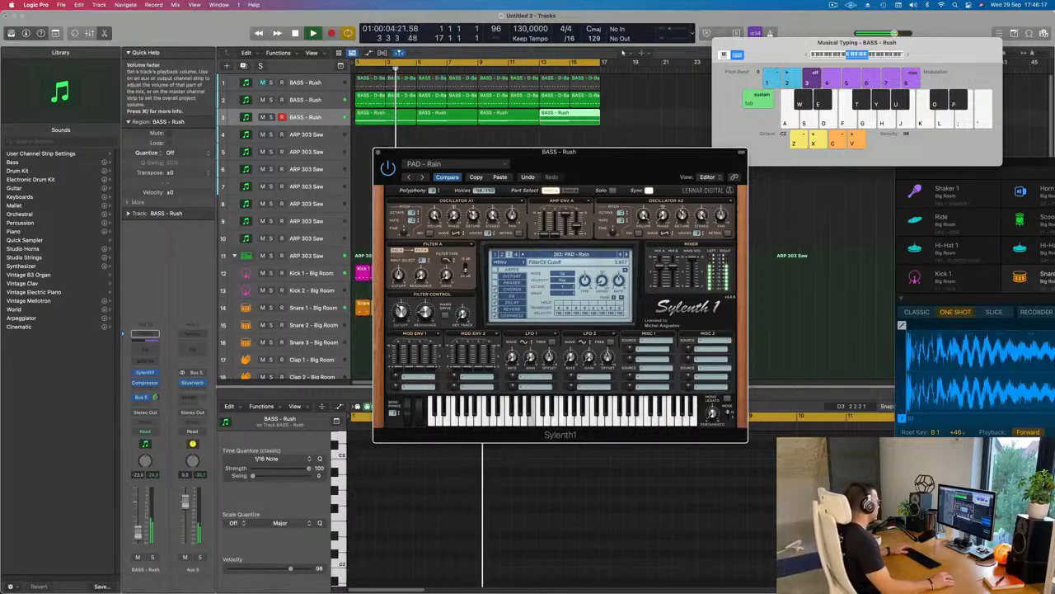
left_click_drag(139, 511, 138, 513)
Add a Channel EQ to the third track with a low cut at 146 Hz, then close the EQ and synth windows.
left_click(145, 334)
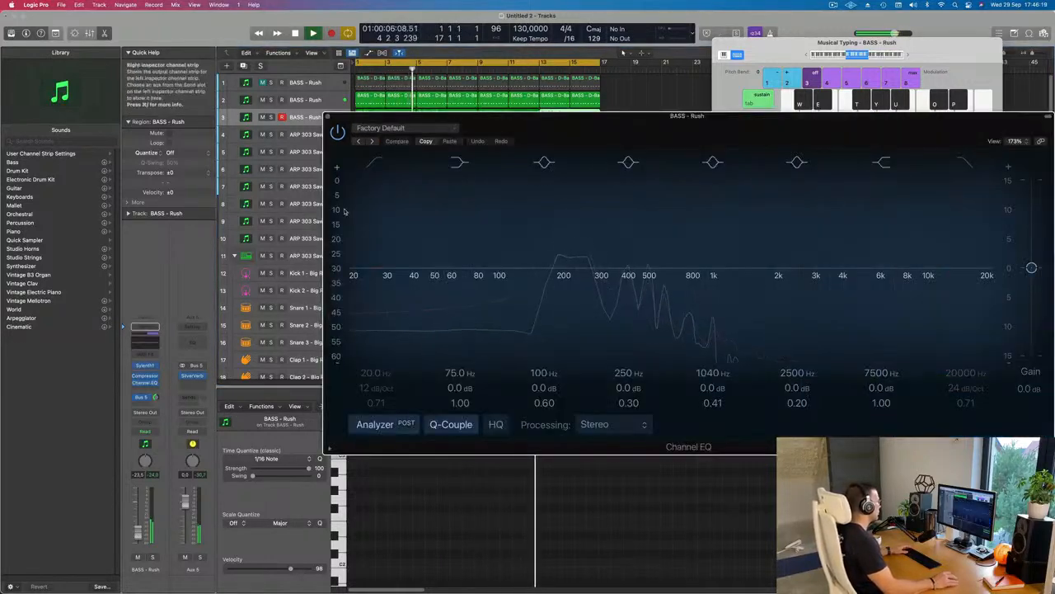
left_click(371, 169)
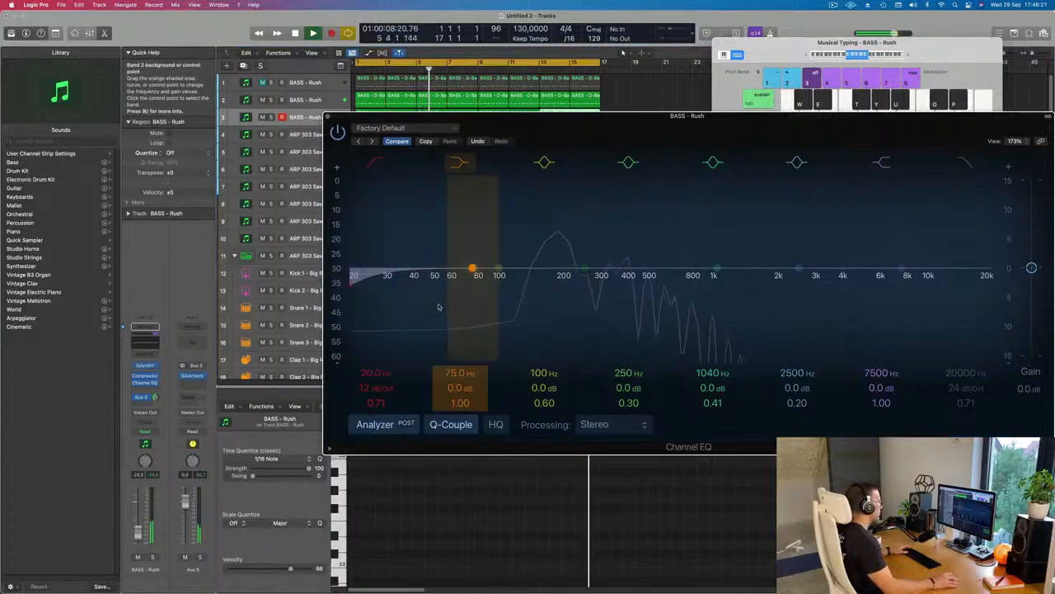
mouse_move(354, 277)
left_mouse_down()
mouse_move(518, 269)
mouse_move(488, 276)
mouse_move(534, 282)
left_mouse_up()
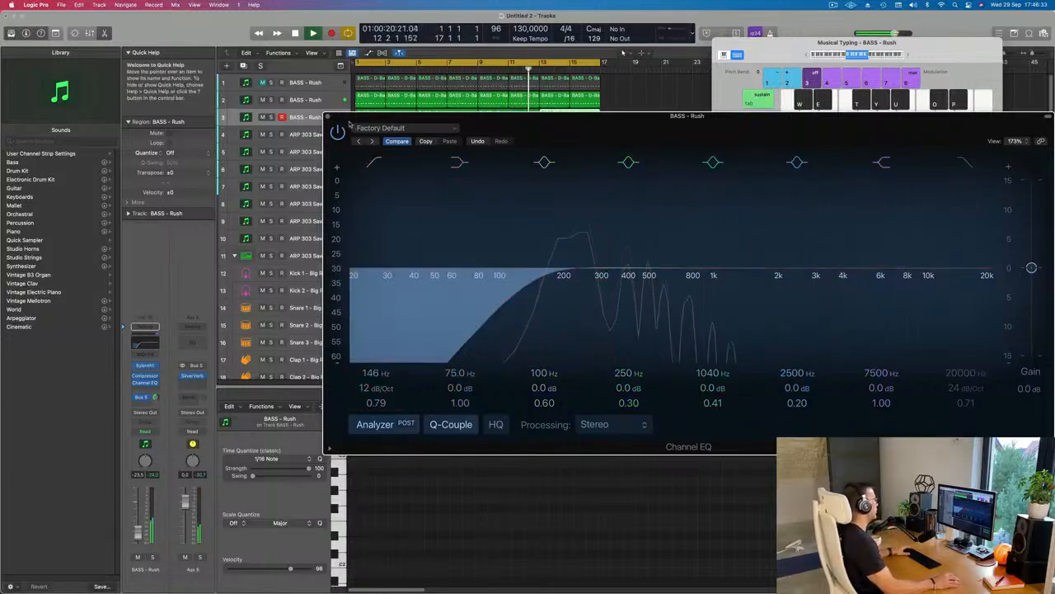
left_click(329, 117)
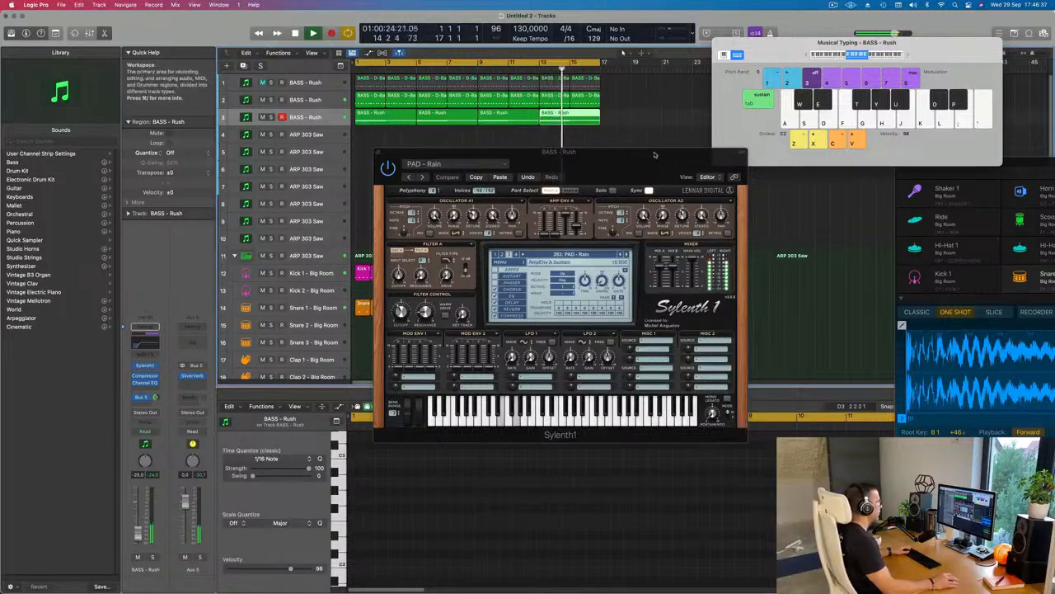
left_click_drag(615, 166, 655, 195)
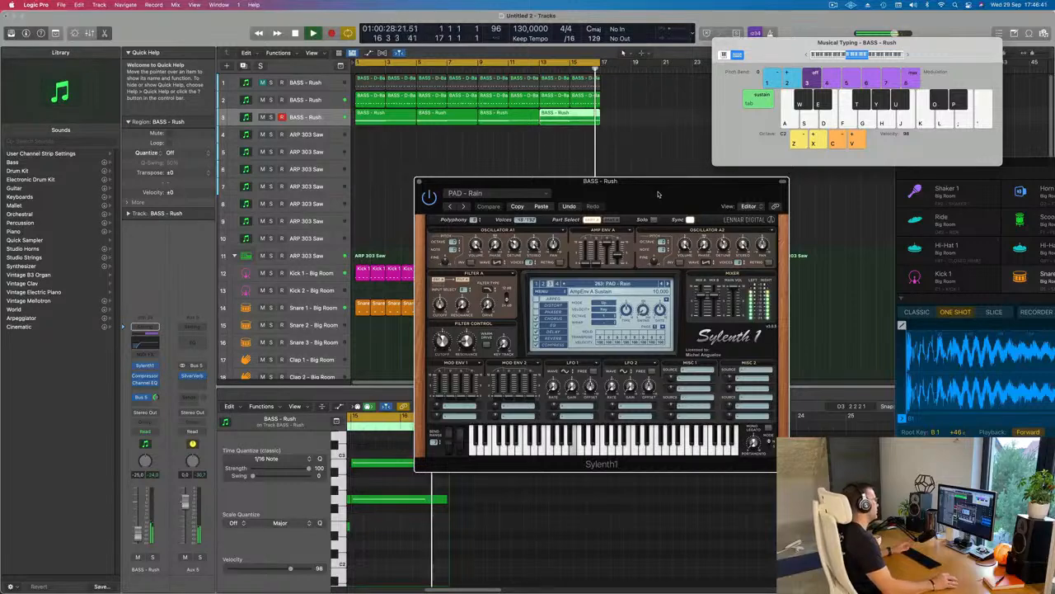
left_click_drag(658, 195, 719, 189)
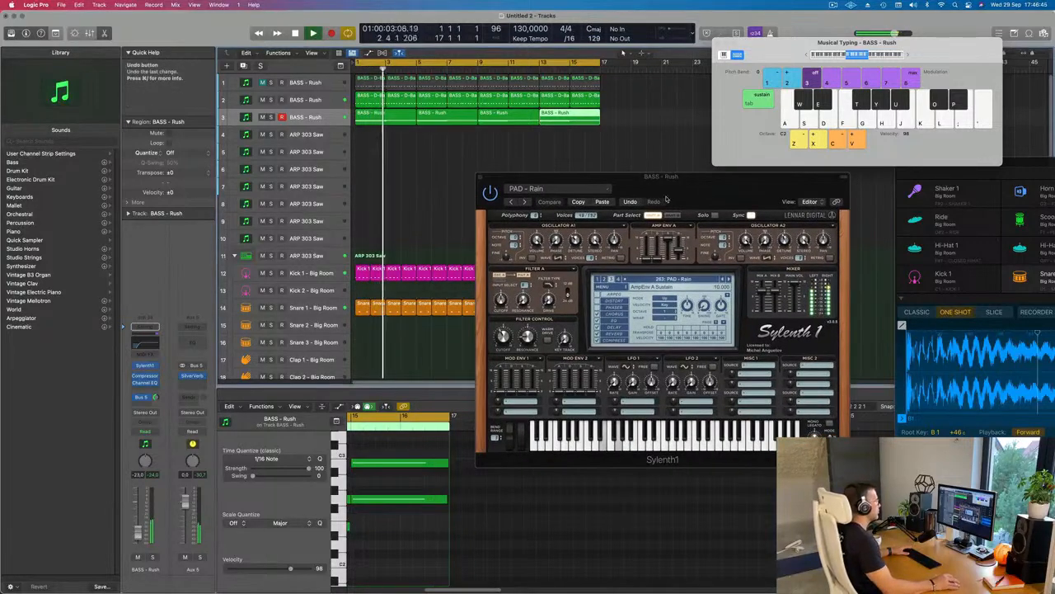
left_click_drag(483, 177, 408, 216)
left_click(406, 218)
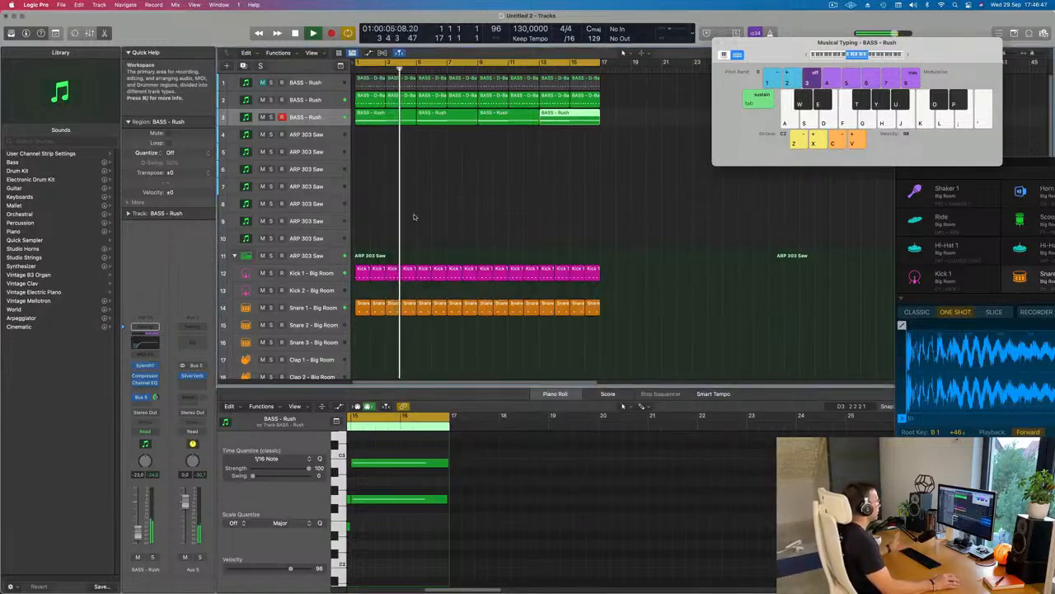
left_click(316, 134)
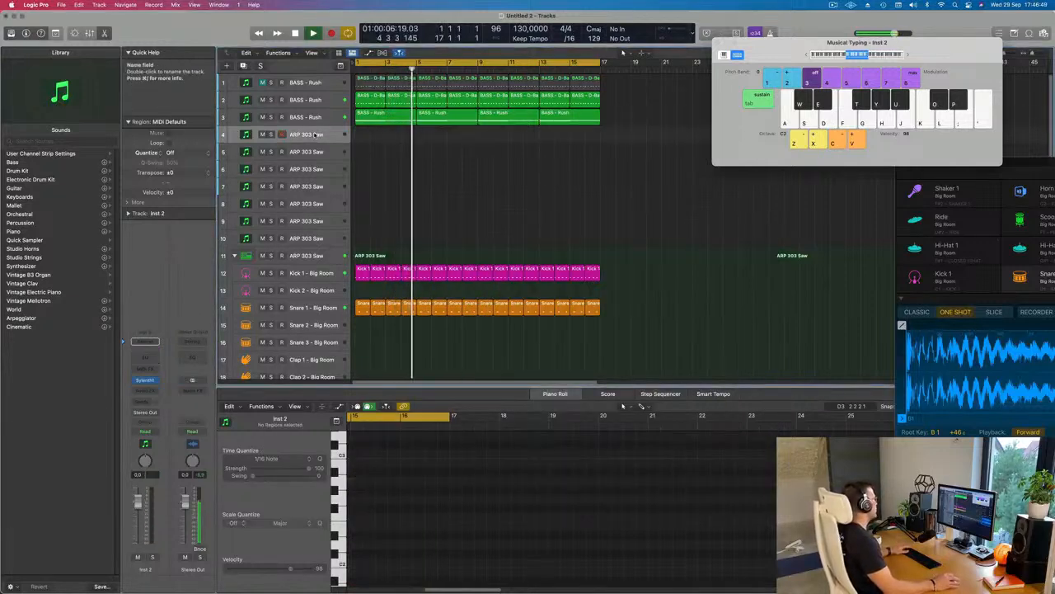
left_click(144, 380)
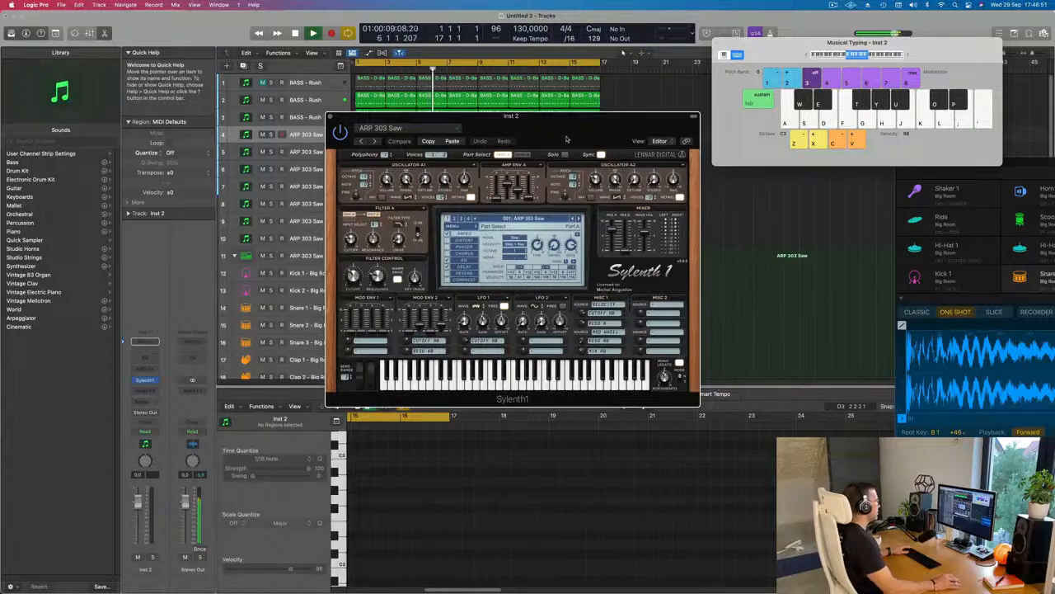
left_click_drag(566, 140, 713, 182)
Duplicate the third track with its instrument and effects settings and enlarge the new fourth track's height.
left_click(324, 118)
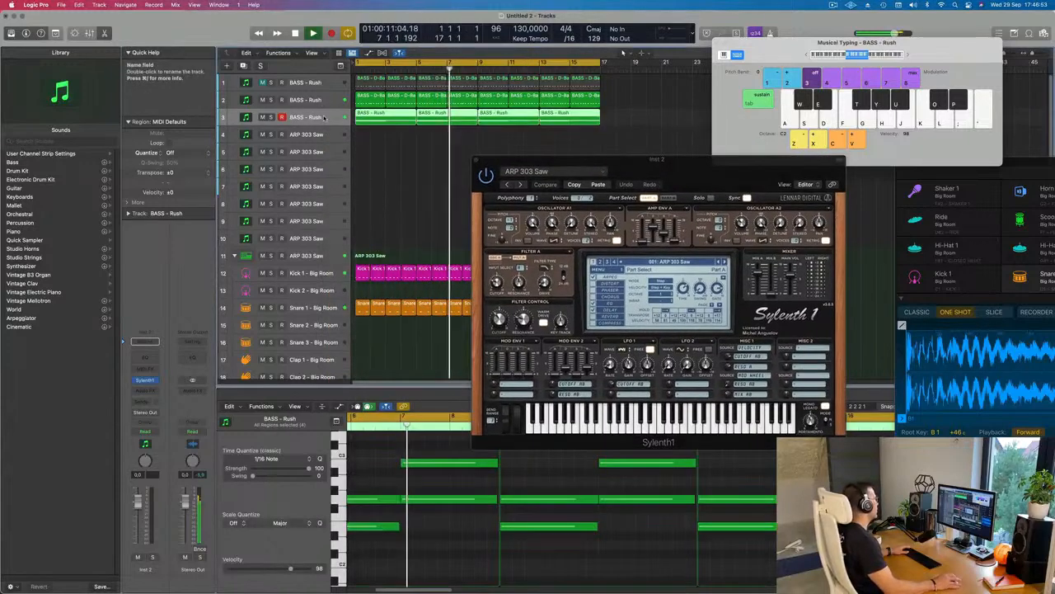
key("super+d")
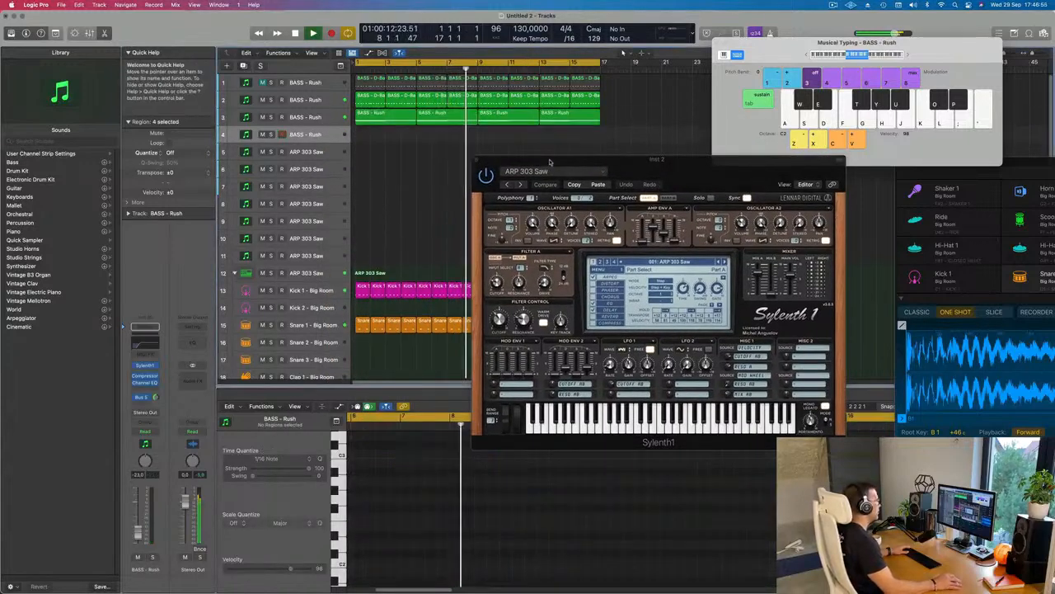
left_click_drag(318, 143, 318, 193)
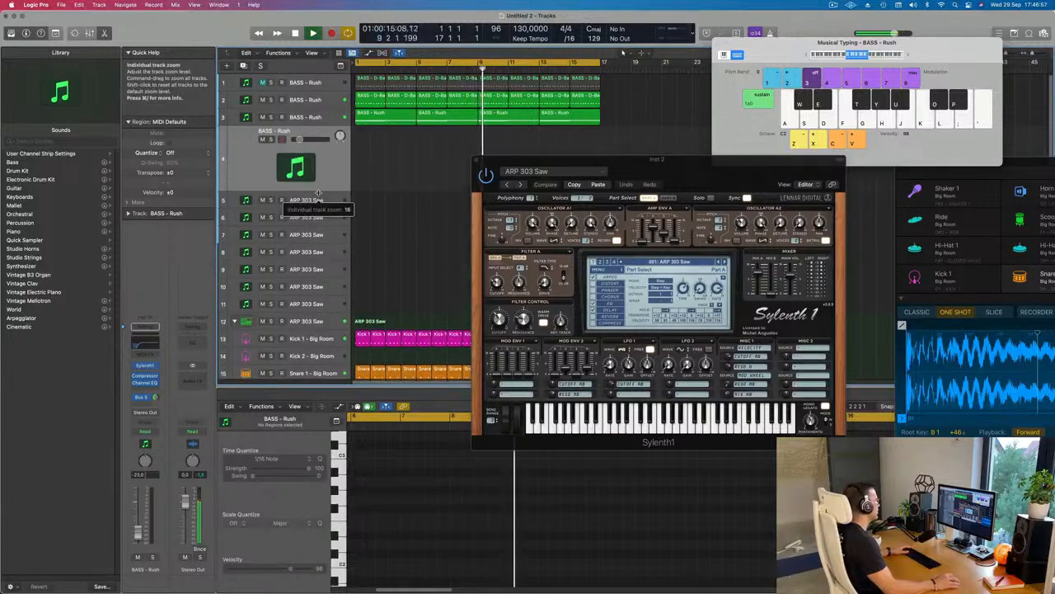
Open Sylenth1 on the duplicated fourth track and load the PLUCK - 4AM preset.
left_click(145, 365)
left_click_drag(571, 138, 620, 205)
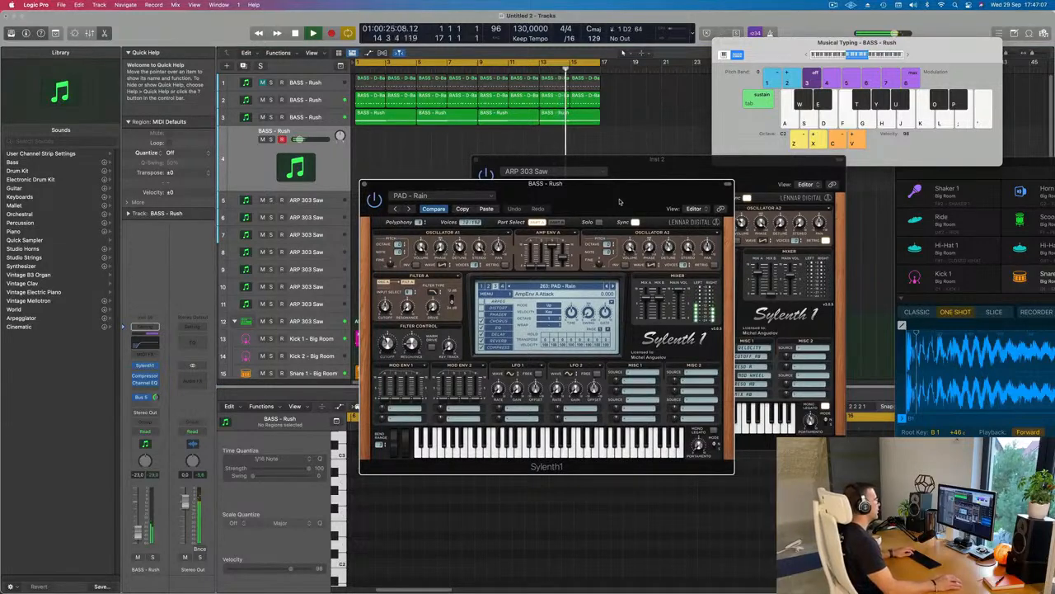
left_click_drag(620, 206, 578, 185)
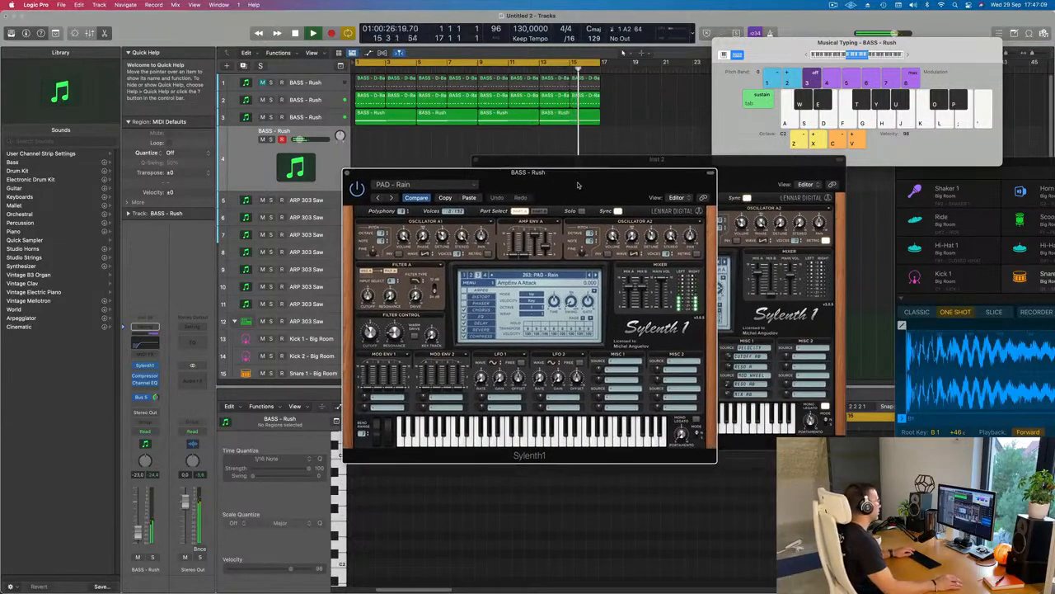
left_click(567, 274)
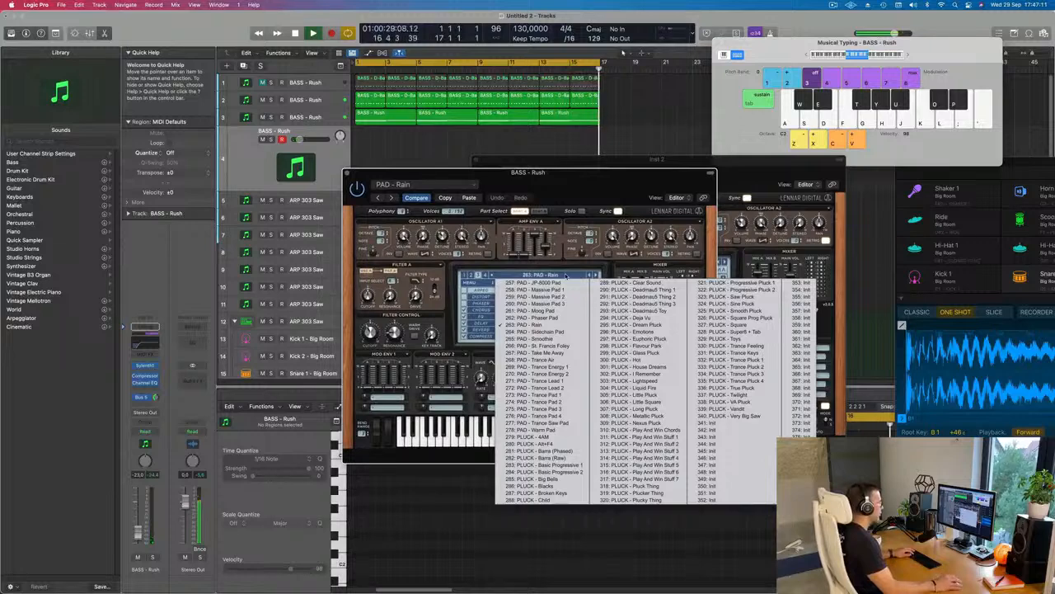
left_click(538, 438)
left_click_drag(611, 171, 635, 172)
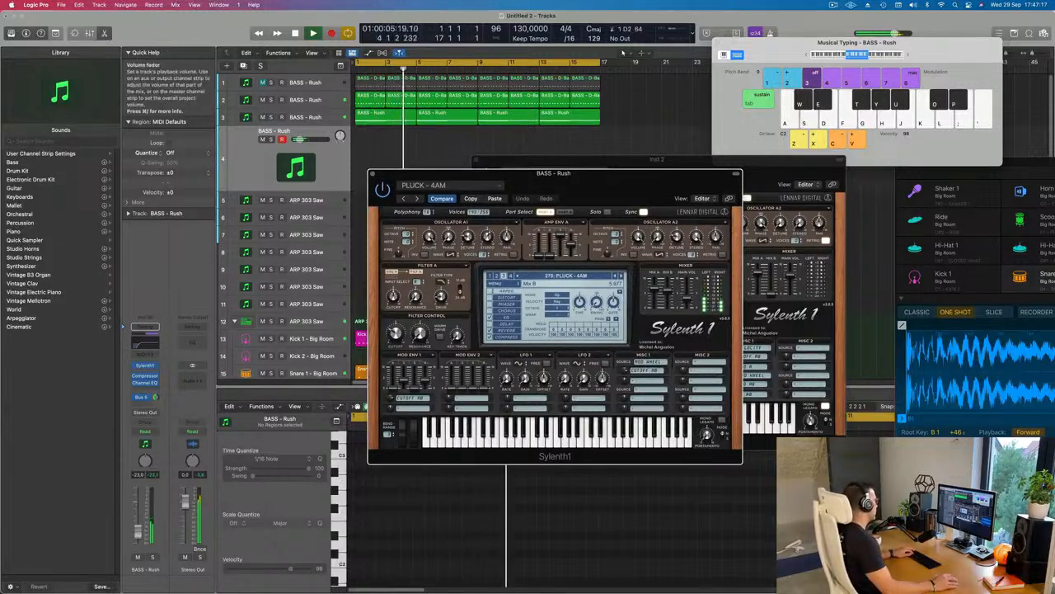
Raise the fourth track's volume to -12.2 dB and audition the PLUCK - 4AM sound over the beat with Musical Typing.
left_click_drag(138, 523, 138, 521)
key("f")
key("f")
key("f")
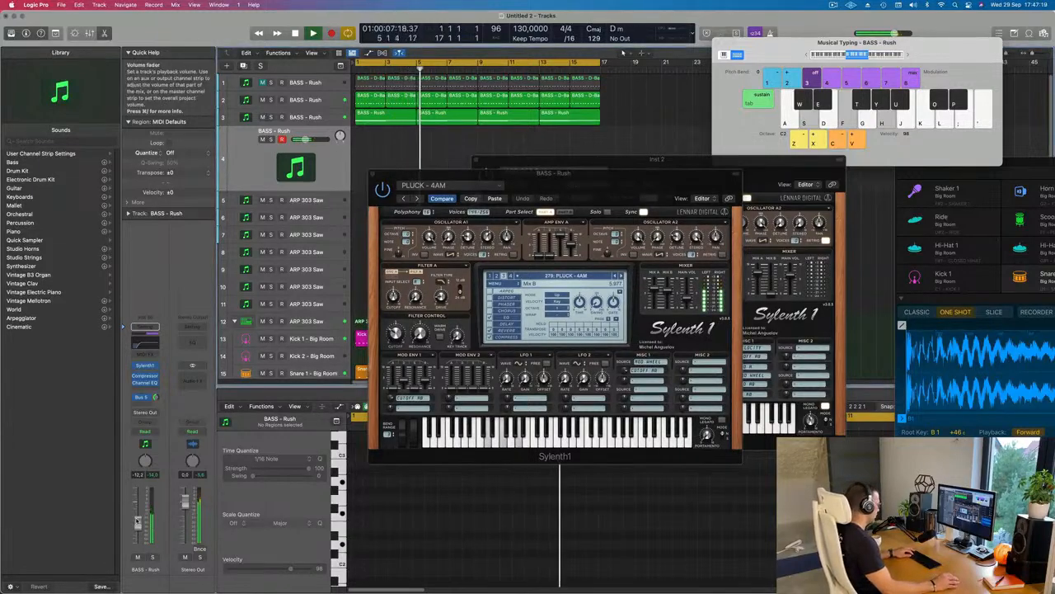
key("a")
key("a")
key("f")
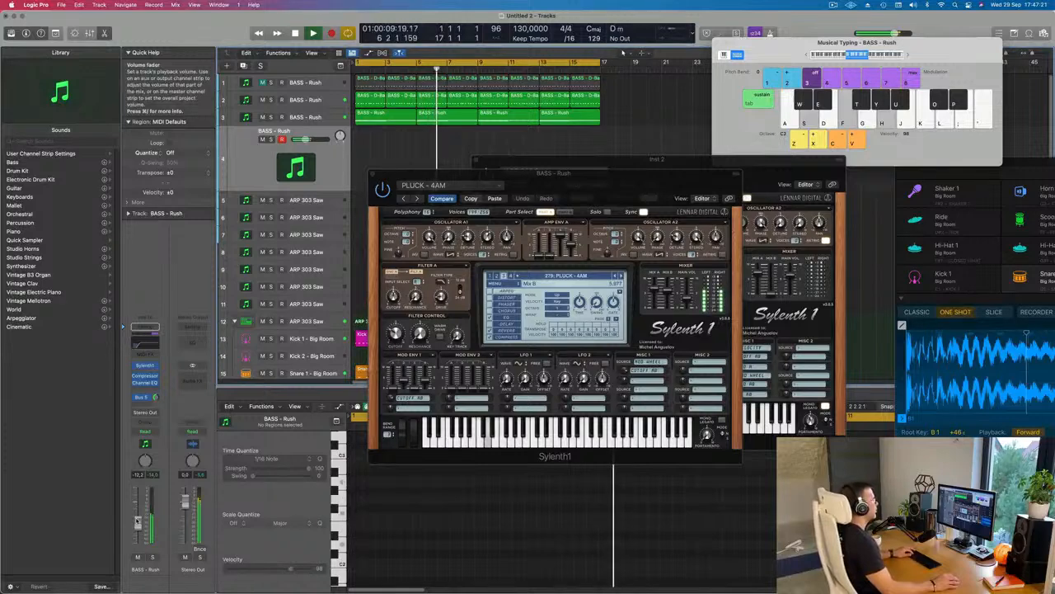
key("s")
key("f")
key("f")
key("g")
key("j")
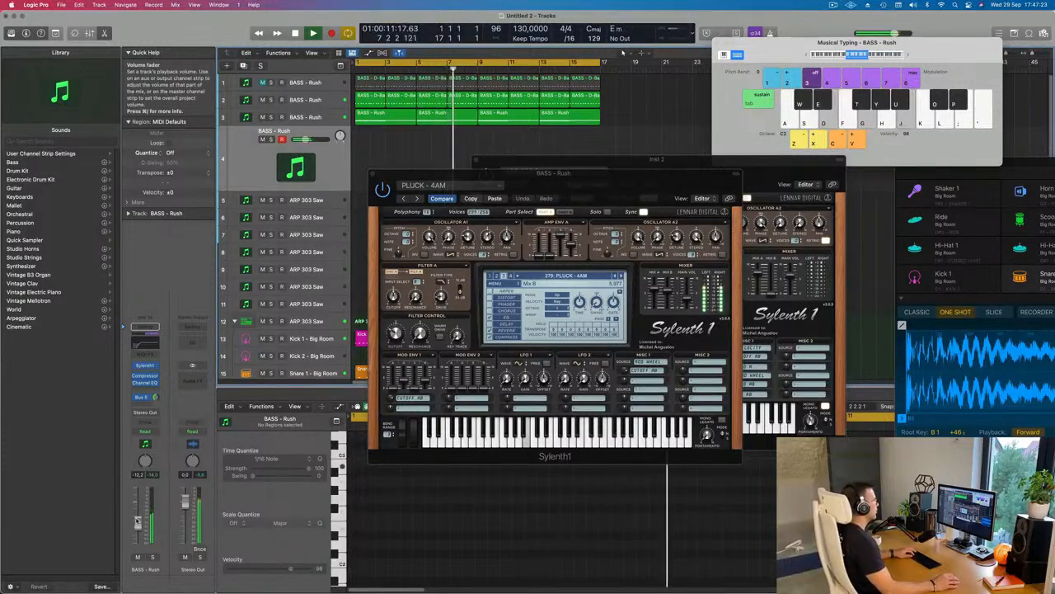
key("j")
key("f")
key("h")
key("k")
key("f")
key("h")
key("k")
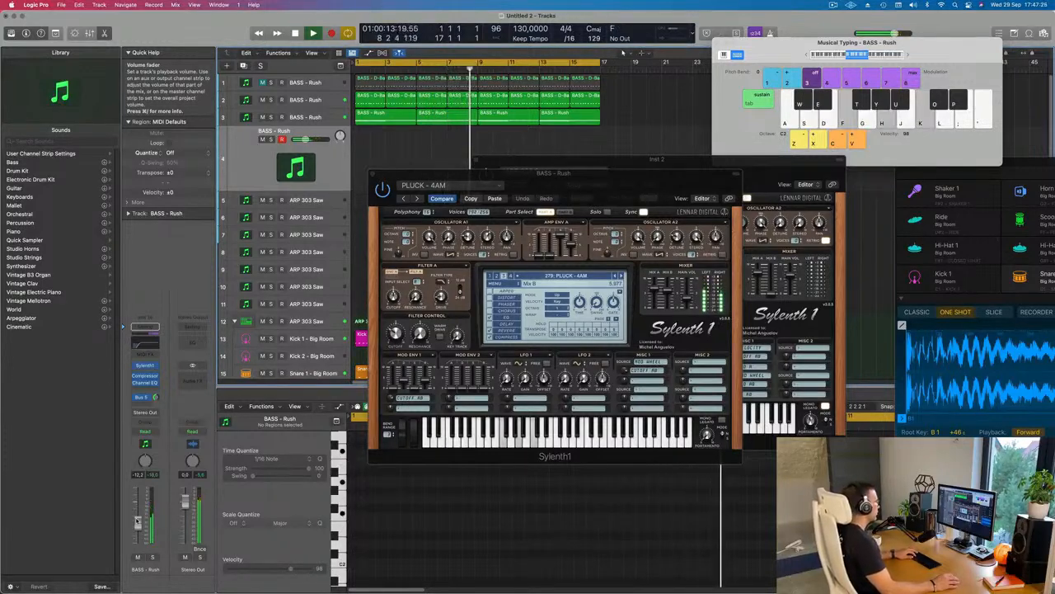
key("f")
key("h")
key("k")
key("f")
key("f")
key("a")
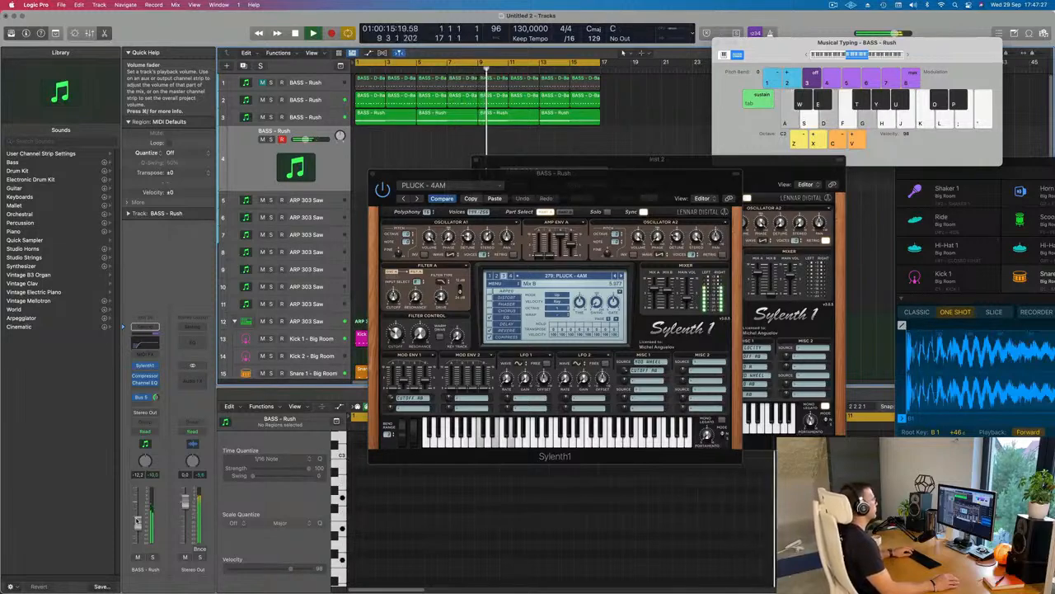
key("a")
key("f")
key("f")
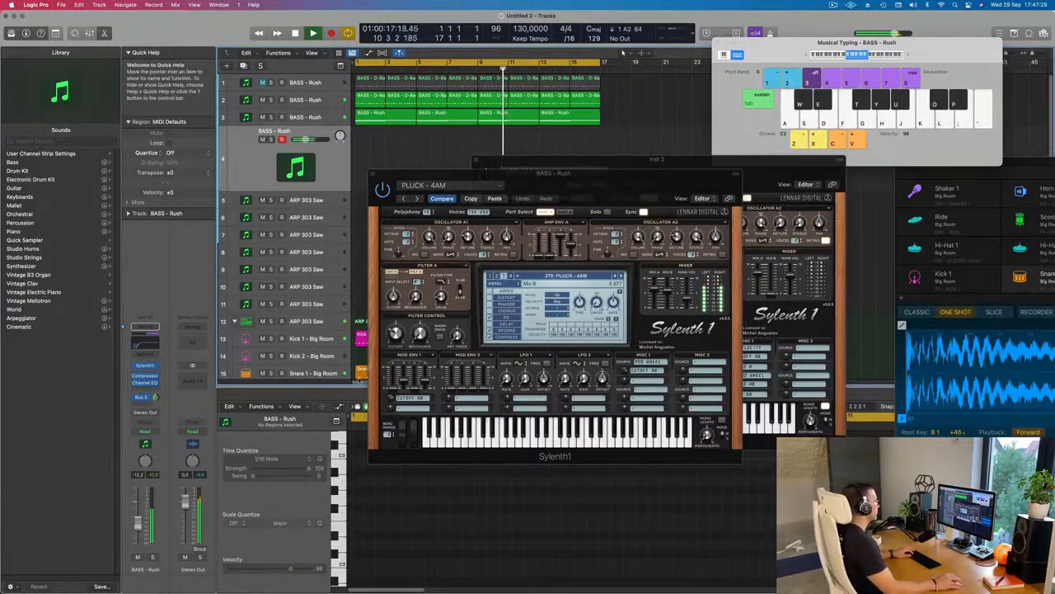
left_click_drag(599, 188, 718, 234)
key("s")
key("f")
key("h")
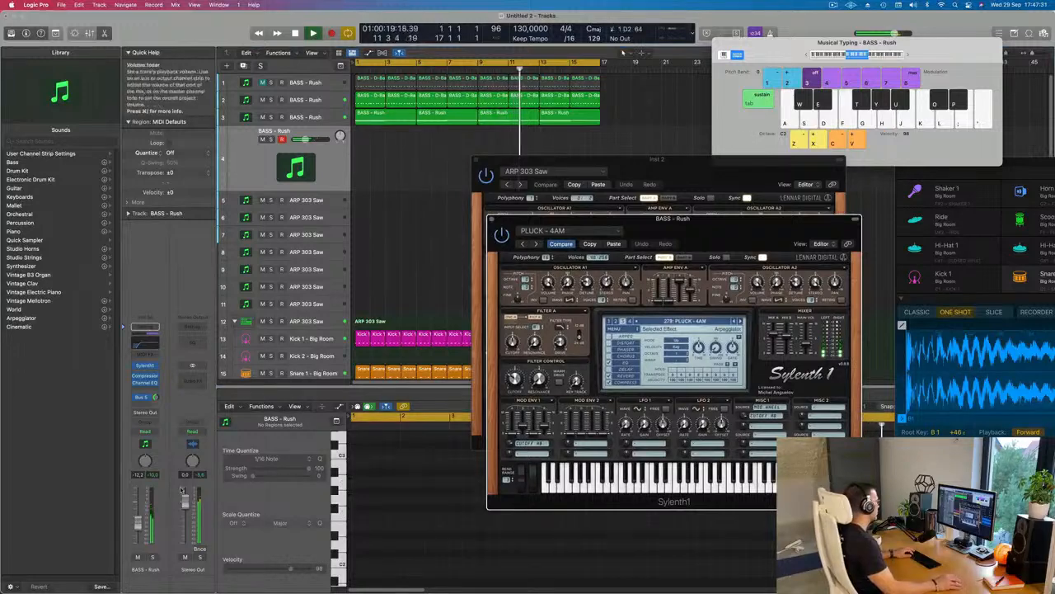
key("s")
key("f")
key("h")
Raise the fourth track's volume to -4.6 dB and step through the Sylenth1 pluck presets to PLUCK - Barra (Raw).
left_click(162, 397)
left_click_drag(137, 524, 139, 518)
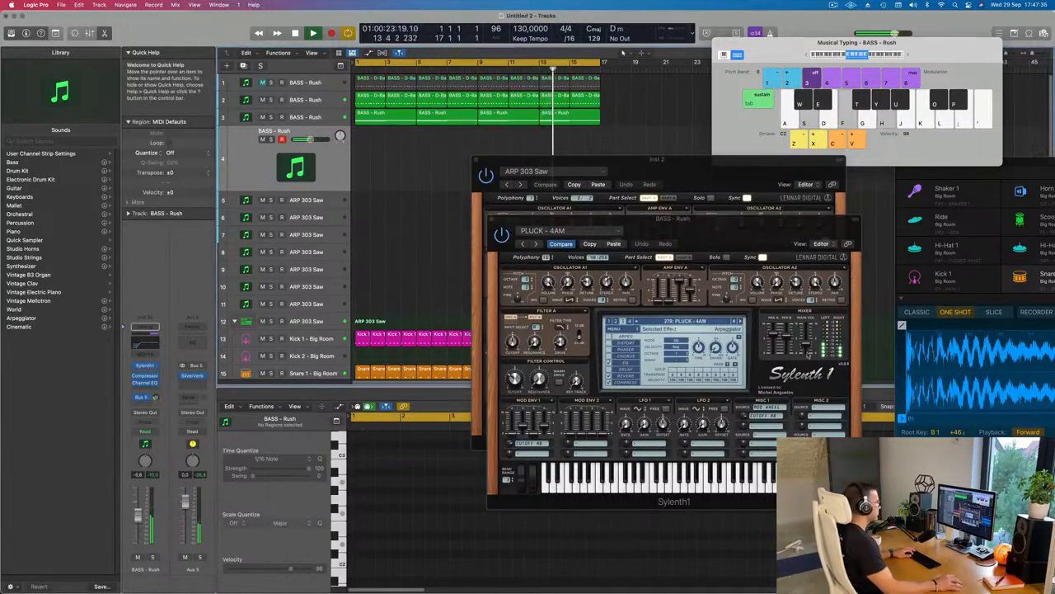
left_click(740, 321)
left_click(740, 321)
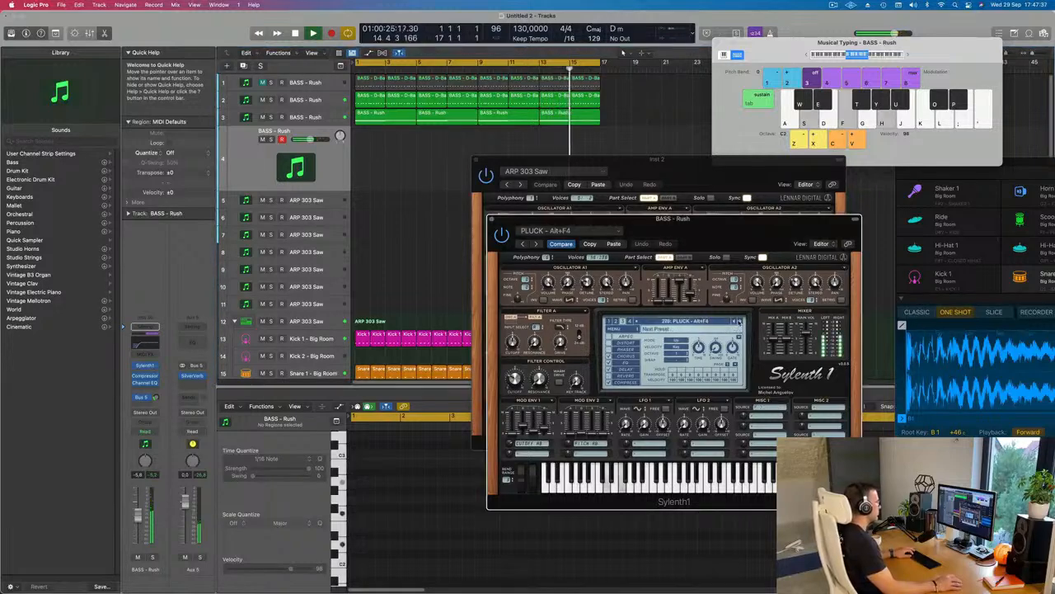
left_click(739, 321)
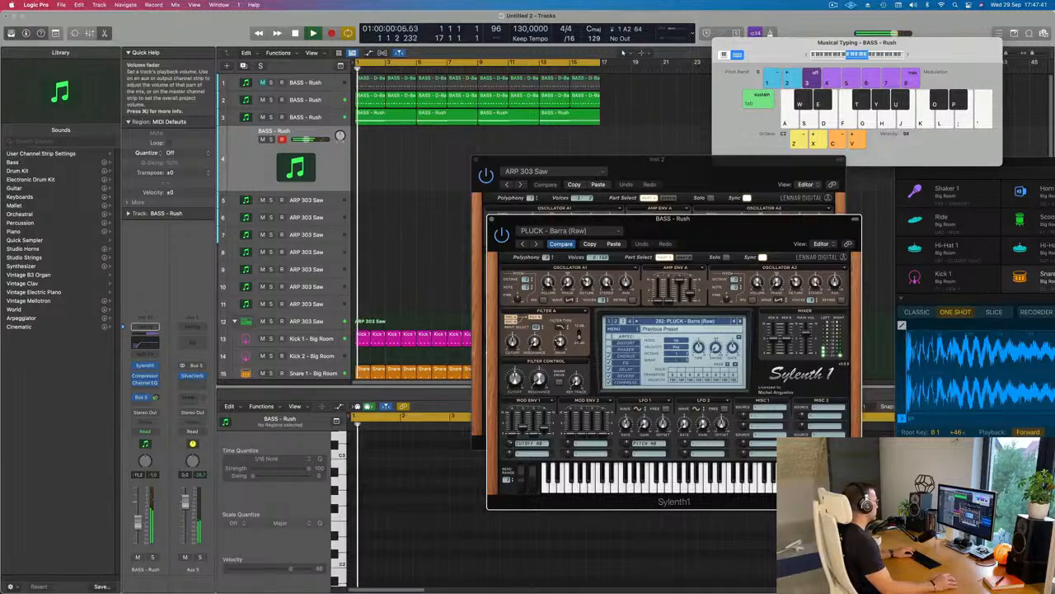
Lower the fourth track's volume to -14.5 dB and step through the Sylenth1 pluck presets to PLUCK - Clear Sound.
left_click_drag(139, 512, 138, 524)
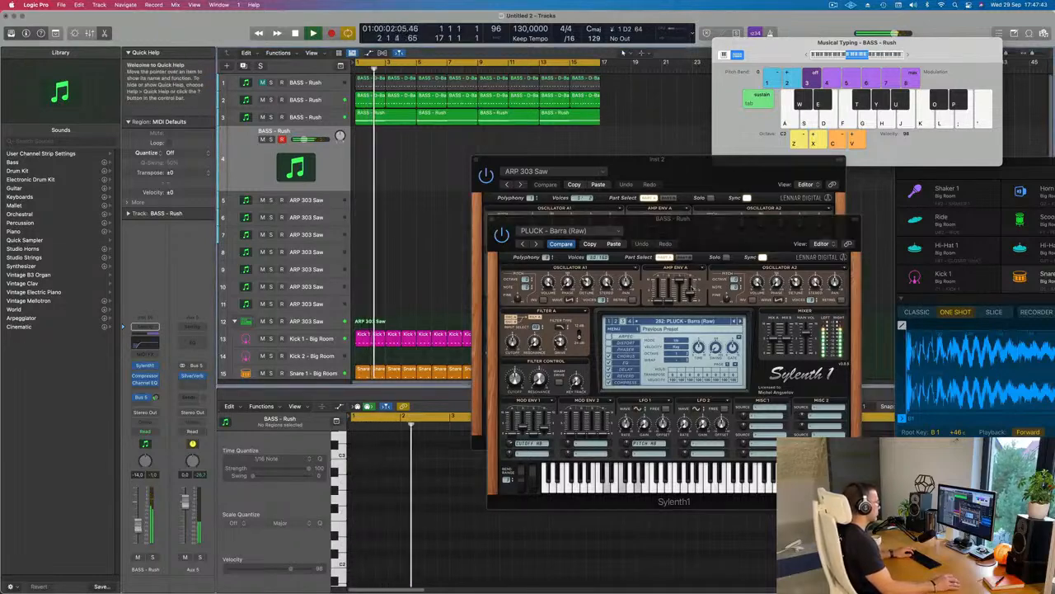
left_click(740, 321)
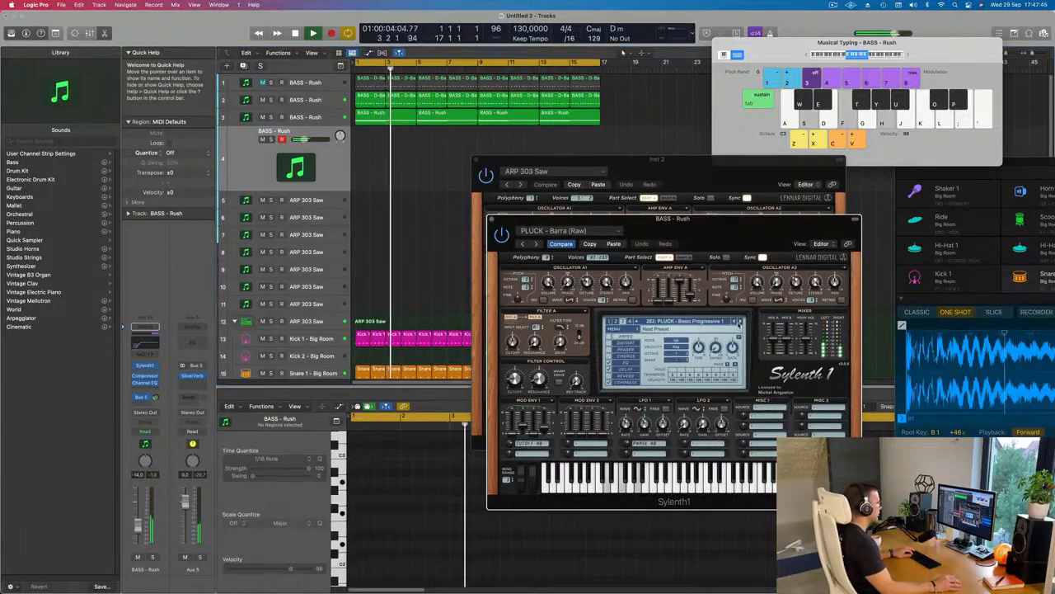
left_click(740, 323)
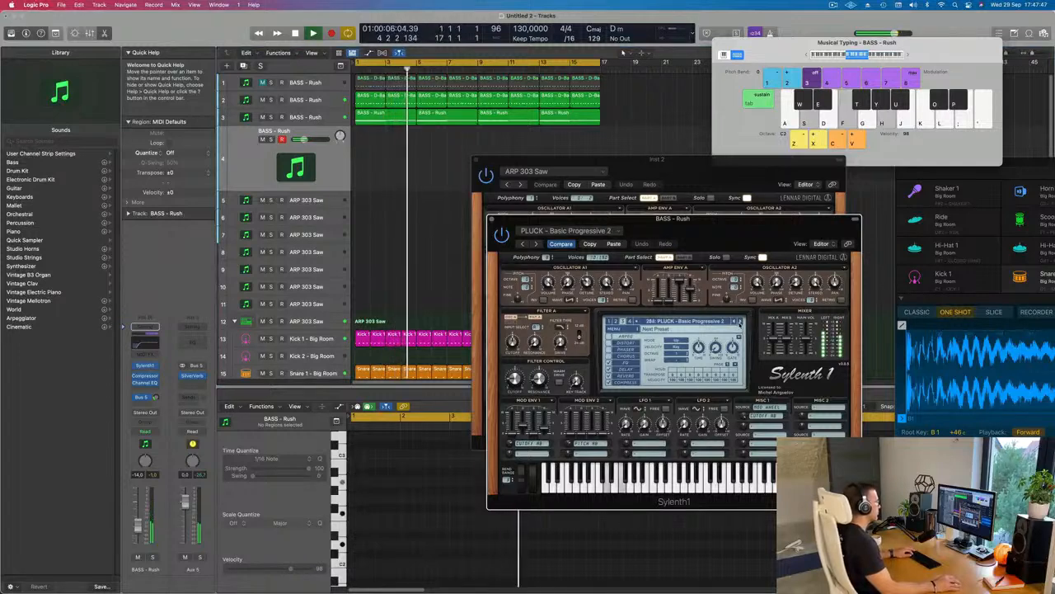
left_click(739, 322)
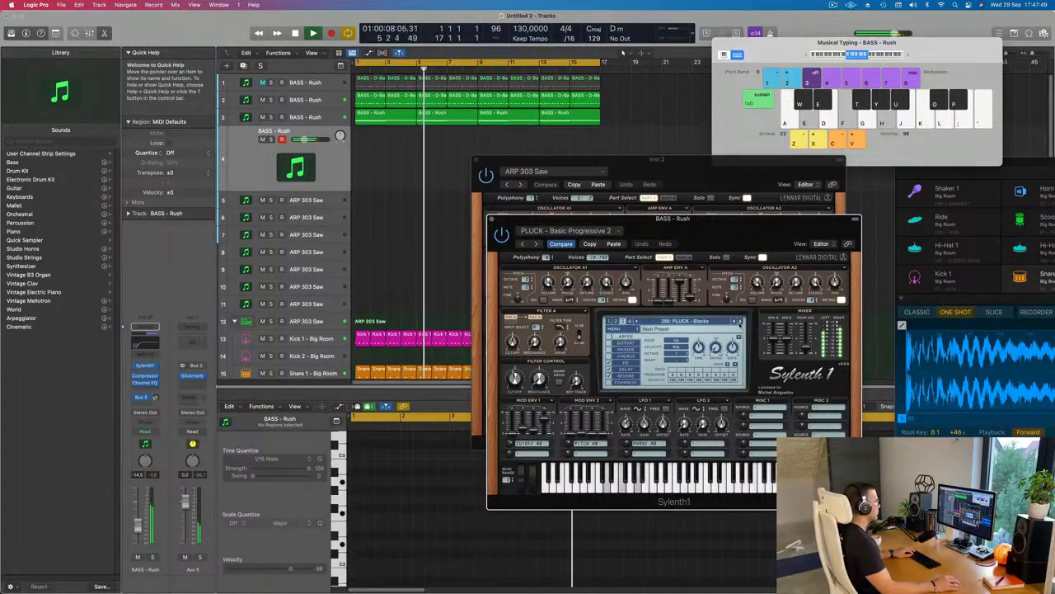
left_click(740, 323)
left_click(740, 322)
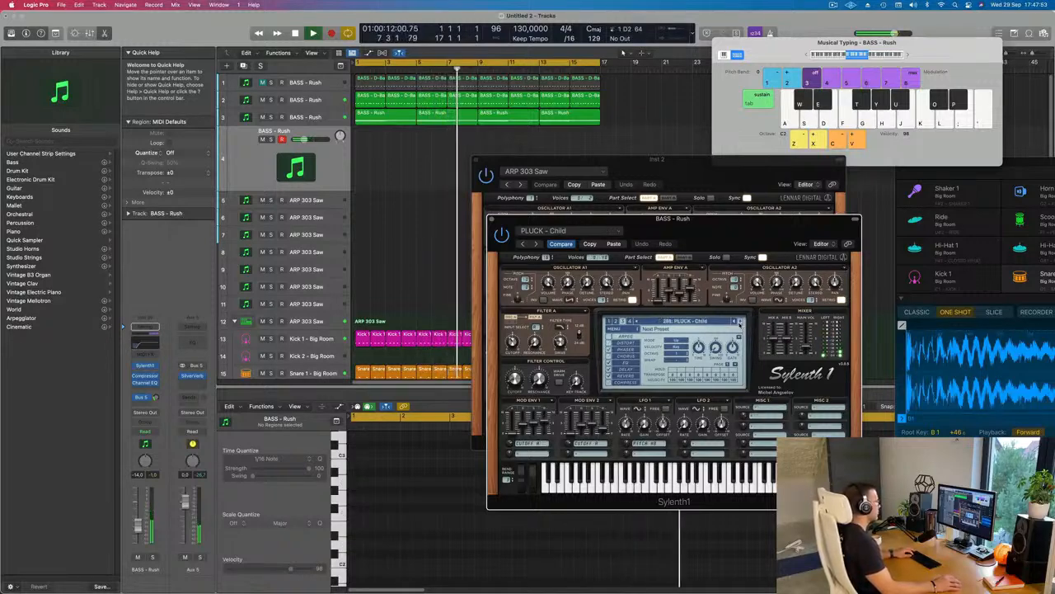
left_click(739, 323)
left_click(739, 323)
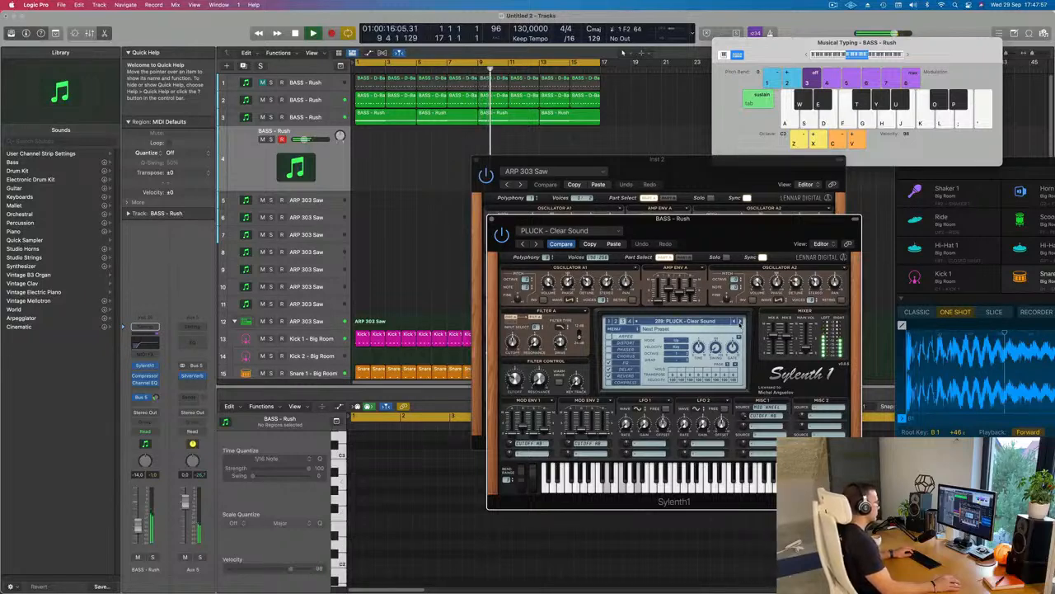
Continue auditioning the following Sylenth1 pluck presets up to PLUCK - Emotions.
left_click(740, 323)
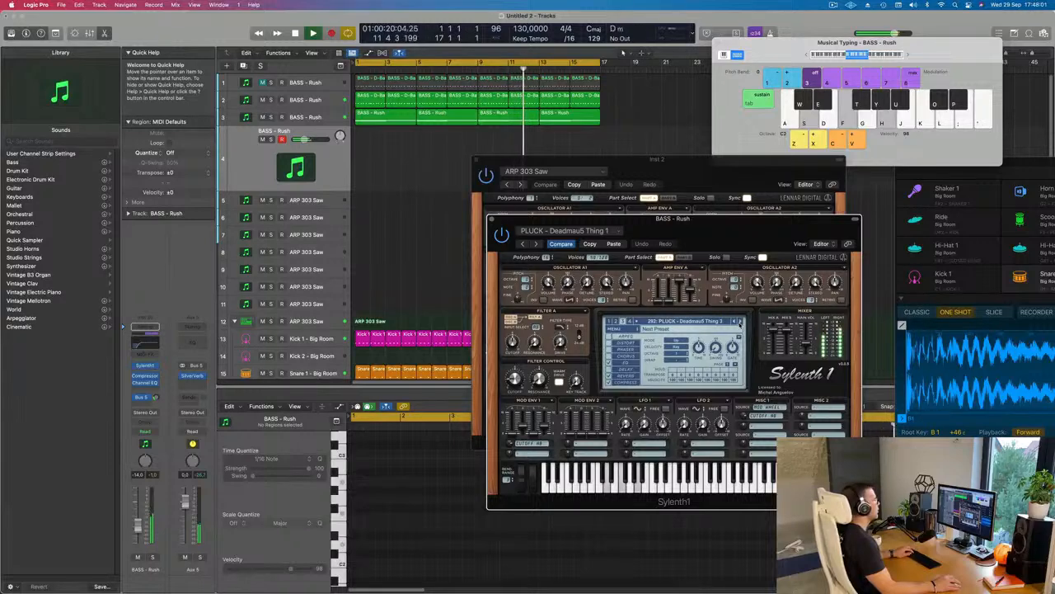
left_click(740, 323)
left_click(740, 322)
left_click(739, 323)
left_click(740, 322)
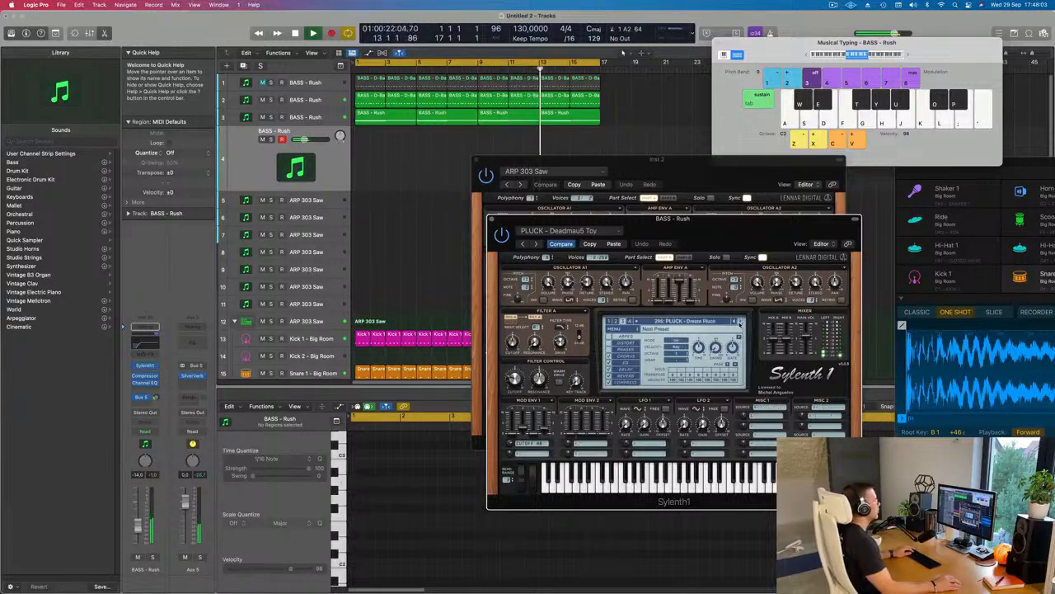
left_click(740, 323)
left_click(740, 323)
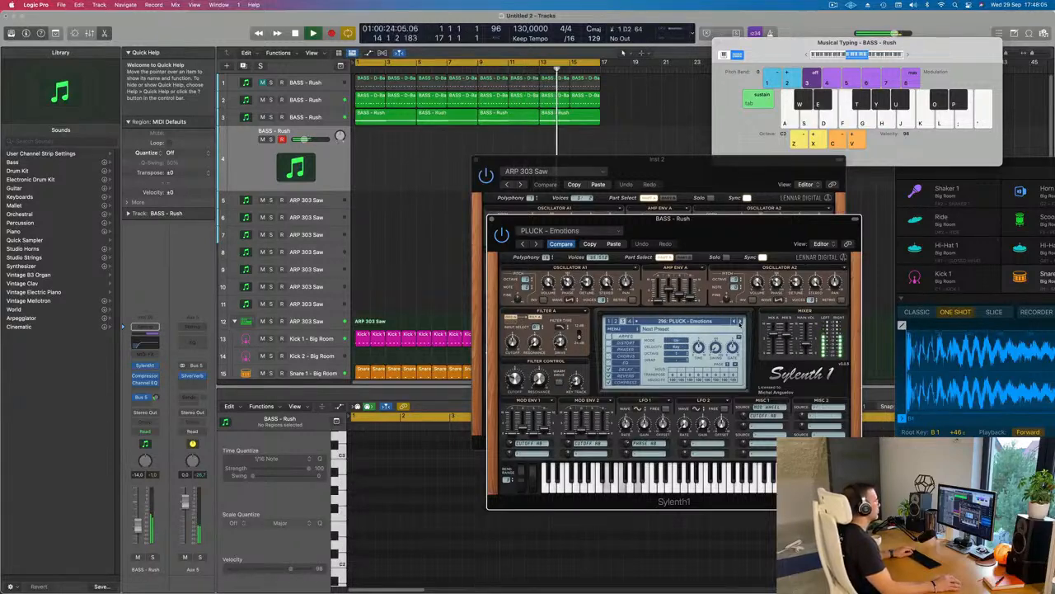
Audition the Sylenth1 presets from PLUCK - Euphoric Pluck through to PLUCK - Little Pluck.
left_click(740, 322)
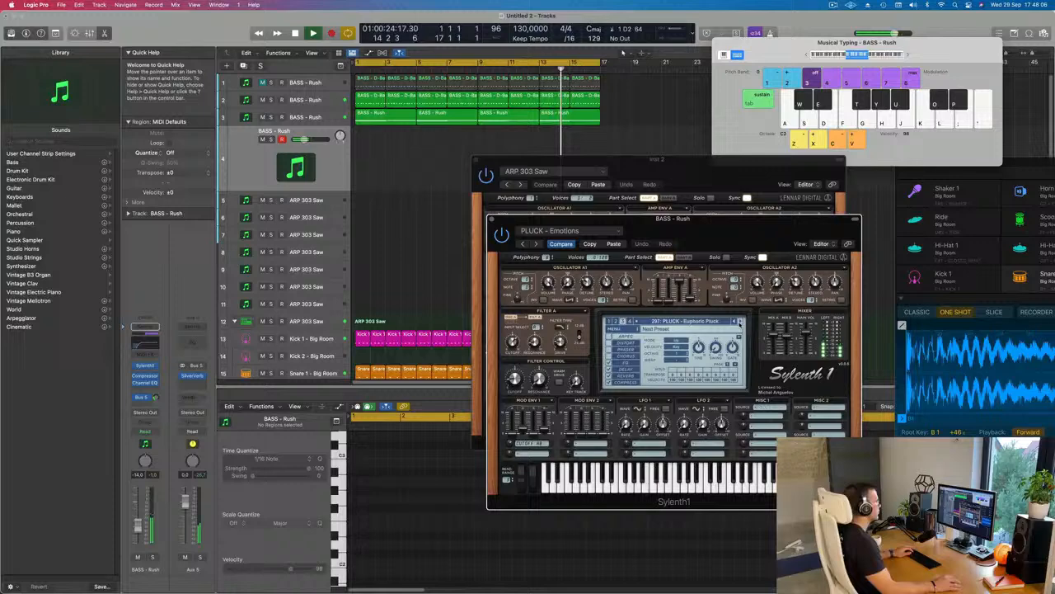
left_click(740, 322)
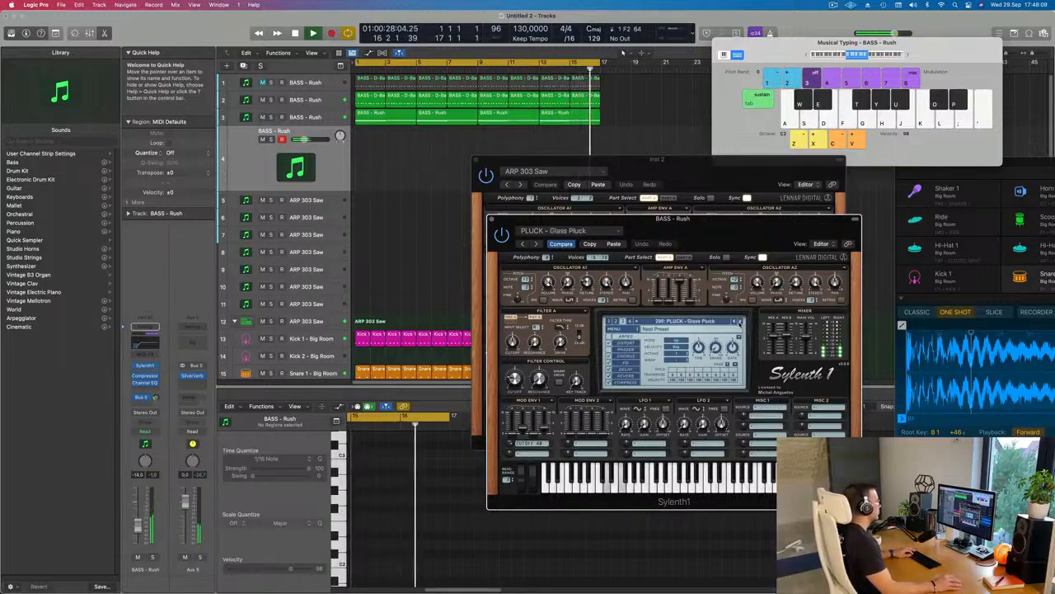
left_click(739, 323)
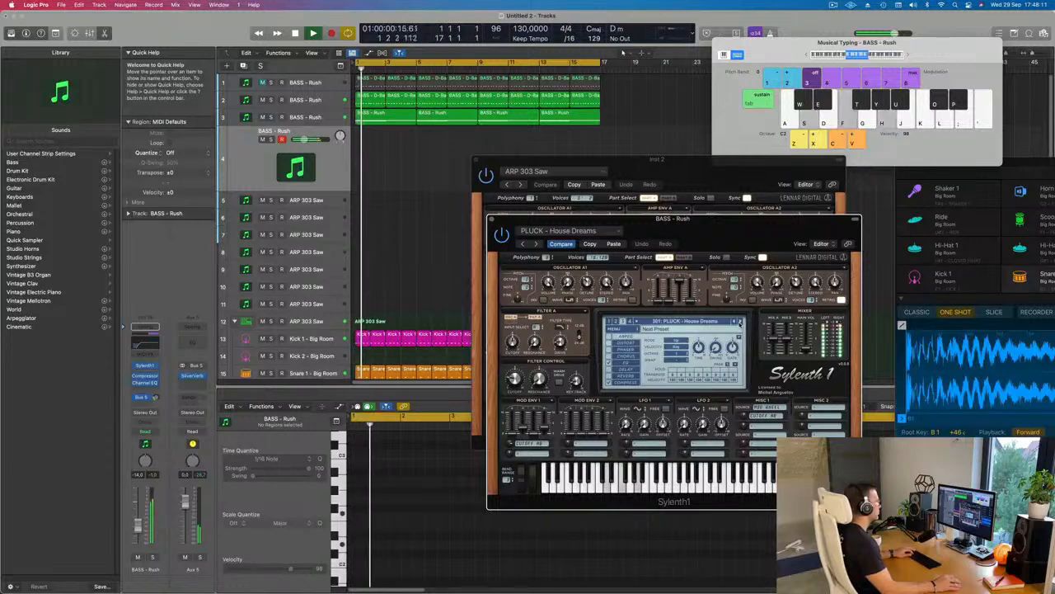
left_click(740, 322)
left_click(739, 323)
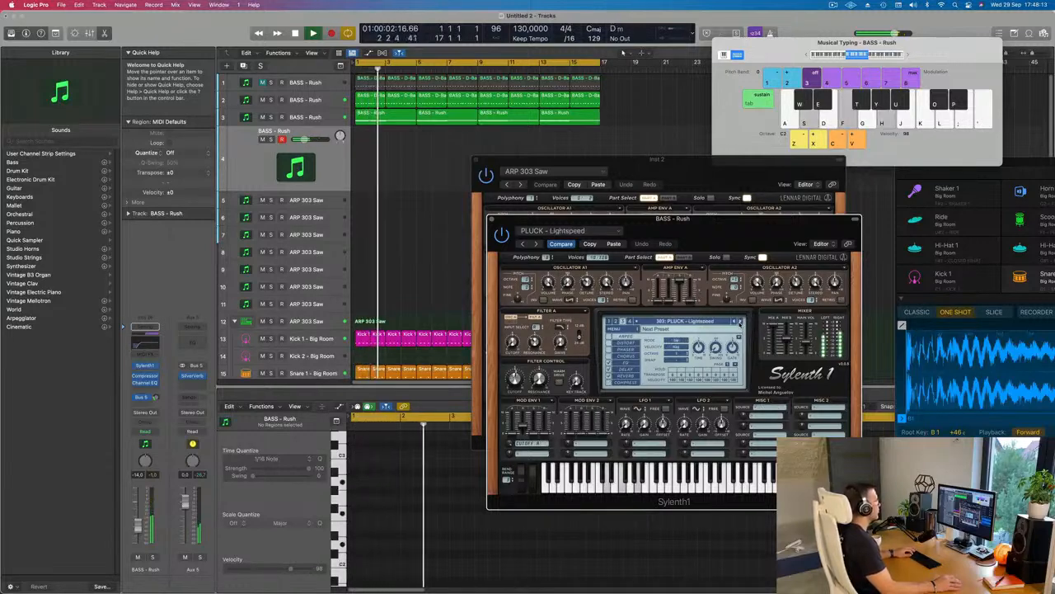
left_click(740, 322)
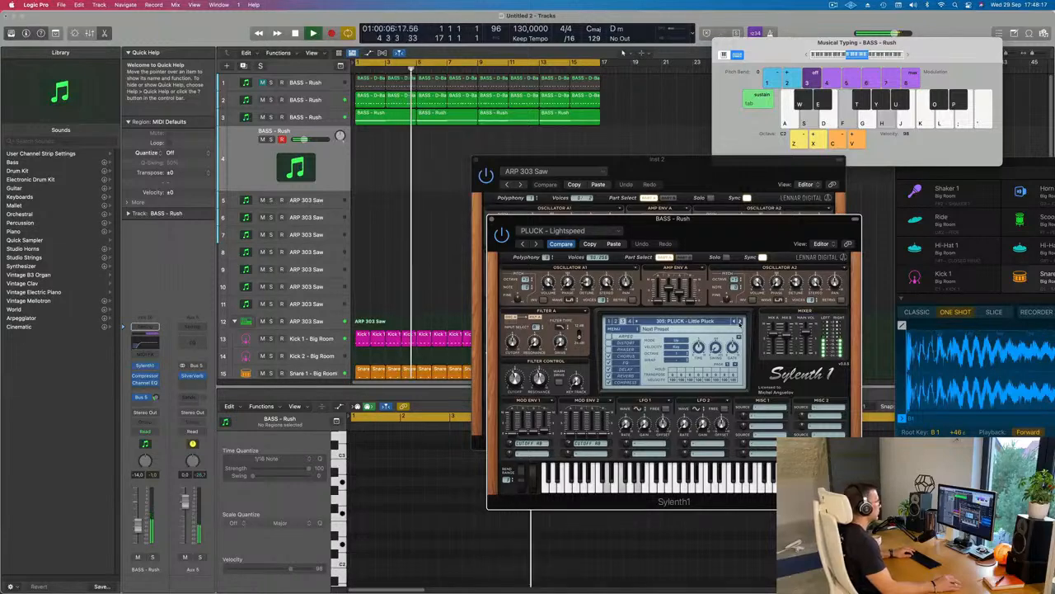
Switch Sylenth1 to the second preset bank with LEAD - Home and audition the sound with Musical Typing.
left_click(696, 320)
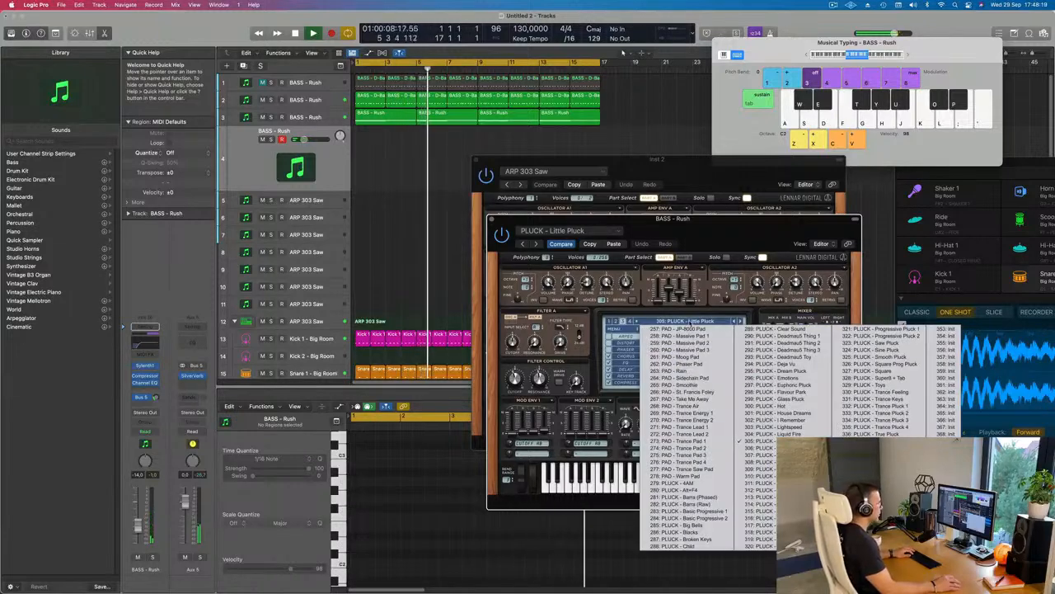
left_click(616, 321)
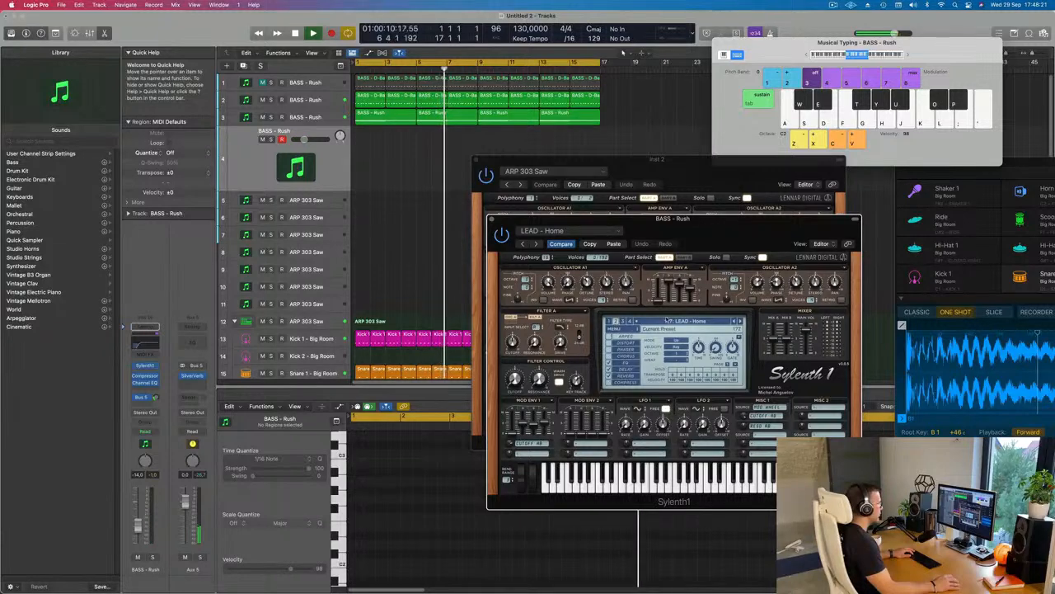
left_click(668, 321)
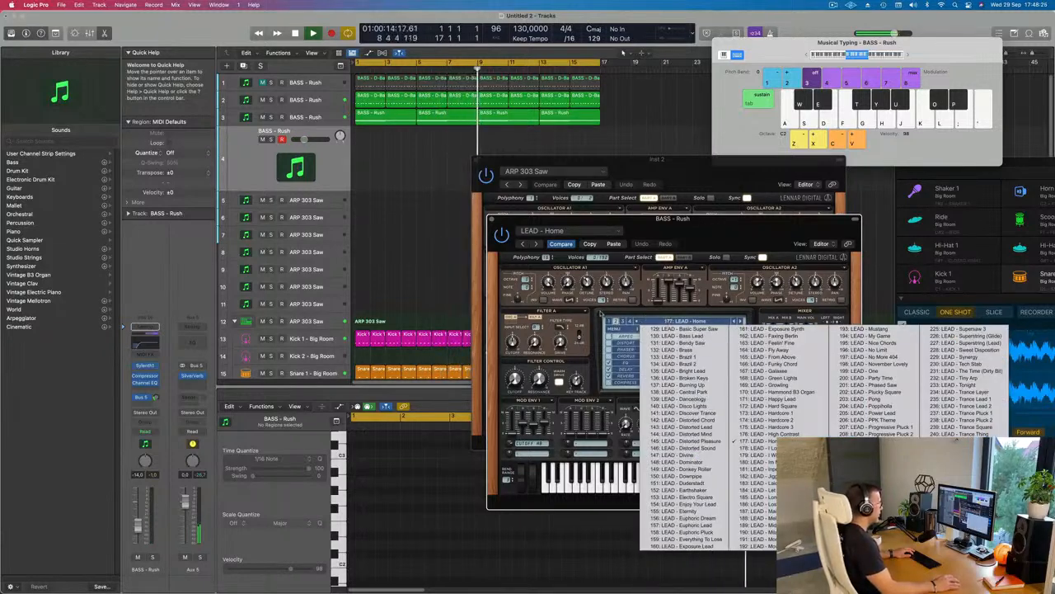
left_click(600, 314)
key("s")
key("f")
key("h")
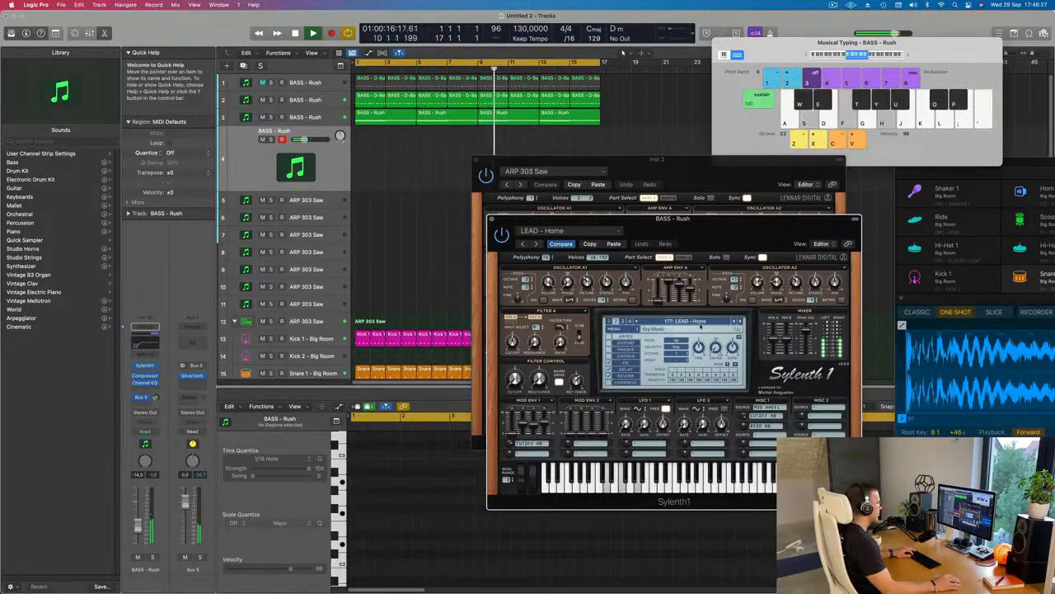
Adjust the Filter Control cutoff of LEAD - Home and set the fourth track's volume to -11.0 dB while playing chords.
left_click_drag(140, 529, 140, 519)
key("f")
key("h")
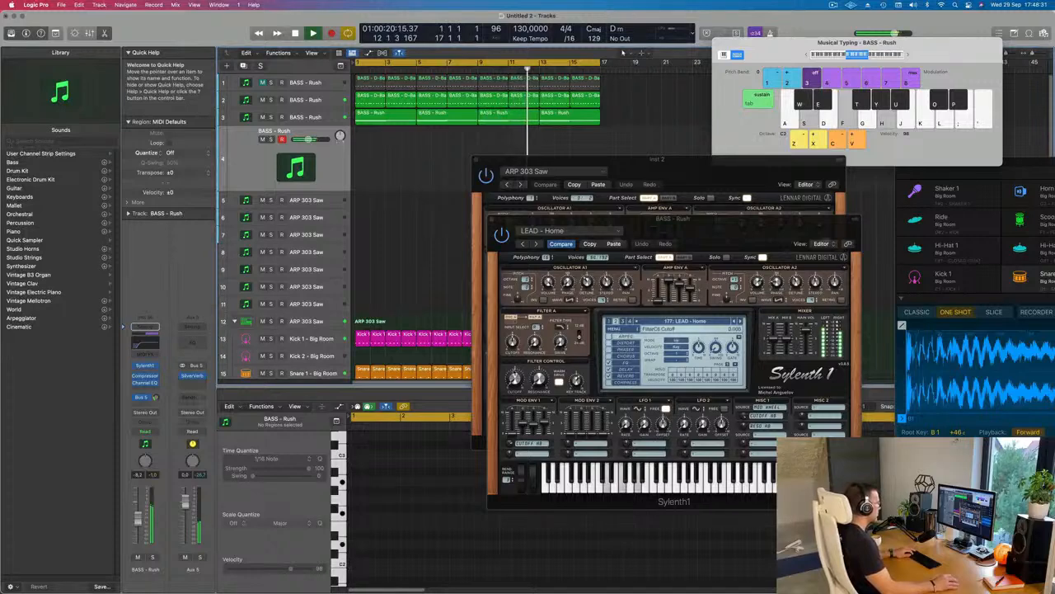
left_click_drag(515, 379, 515, 376)
key("f")
key("h")
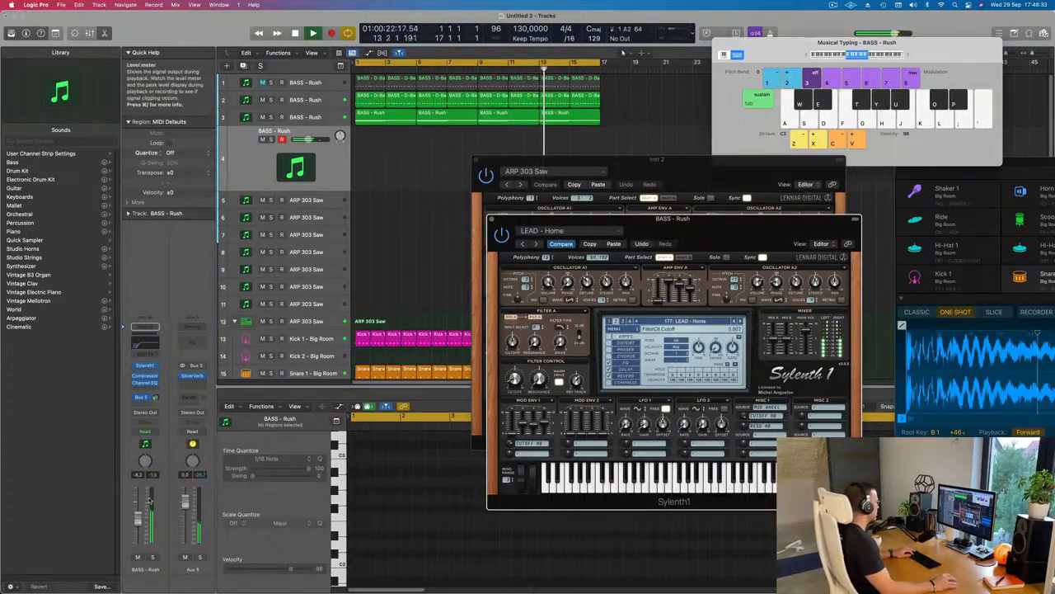
left_click_drag(138, 518, 139, 522)
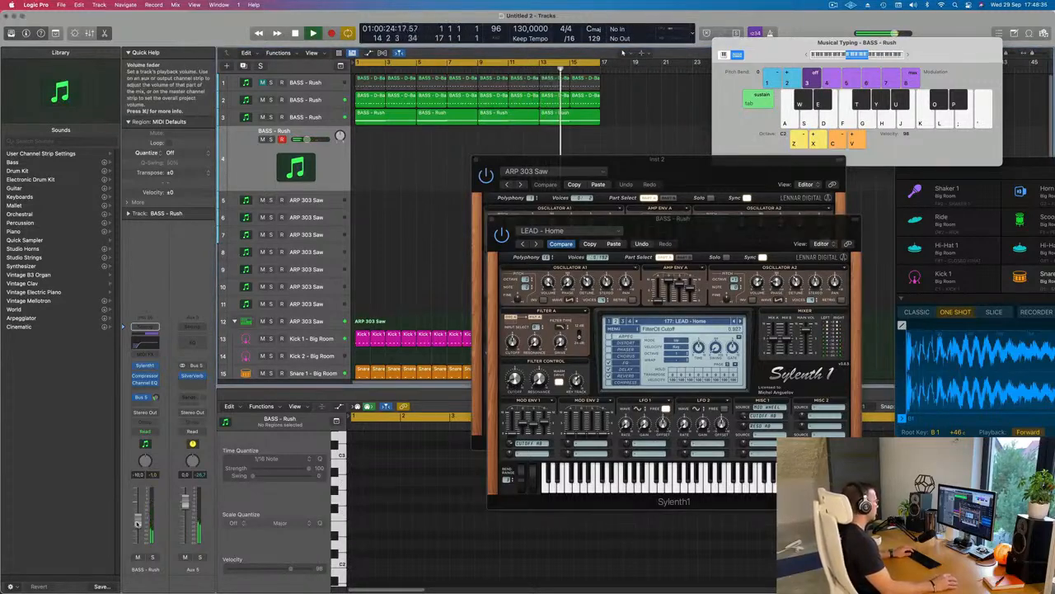
key("f")
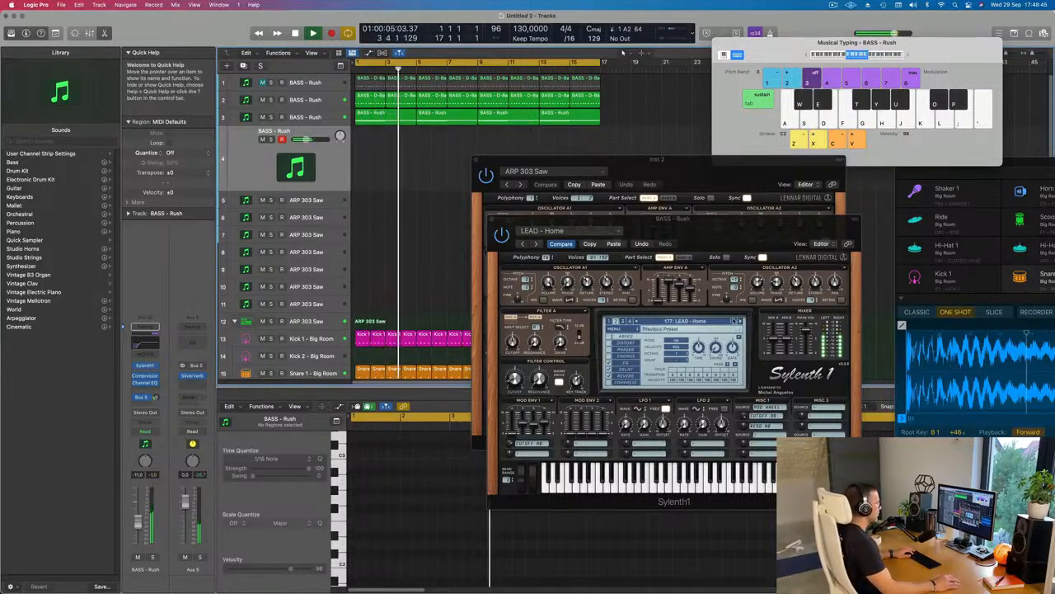
Load the LEAD - Basic Super Saw preset, lower the fourth track's volume to -14.4 dB and audition the sound.
left_click(734, 321)
left_click(699, 322)
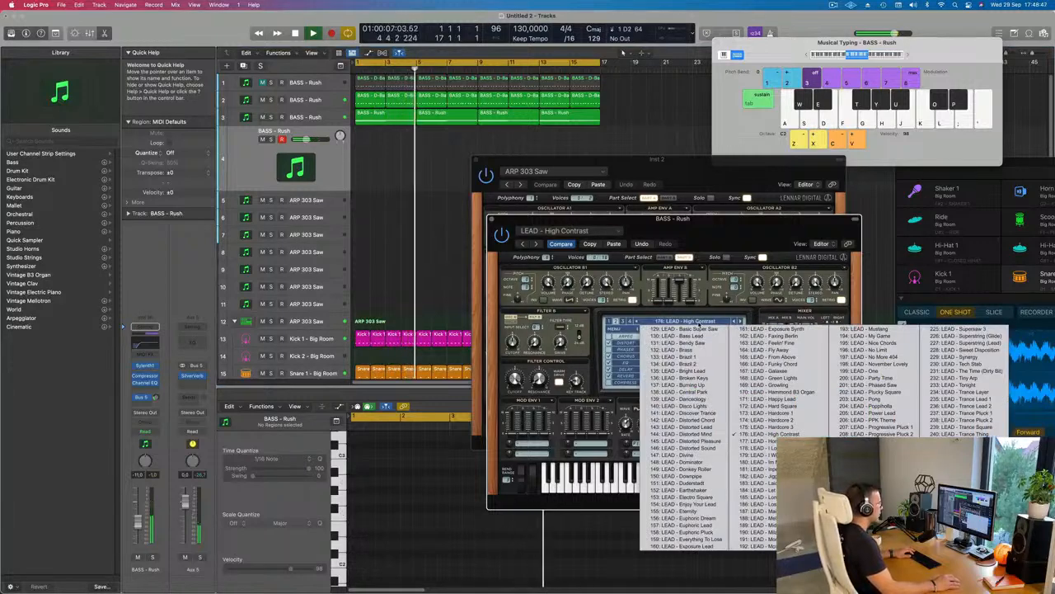
left_click(700, 328)
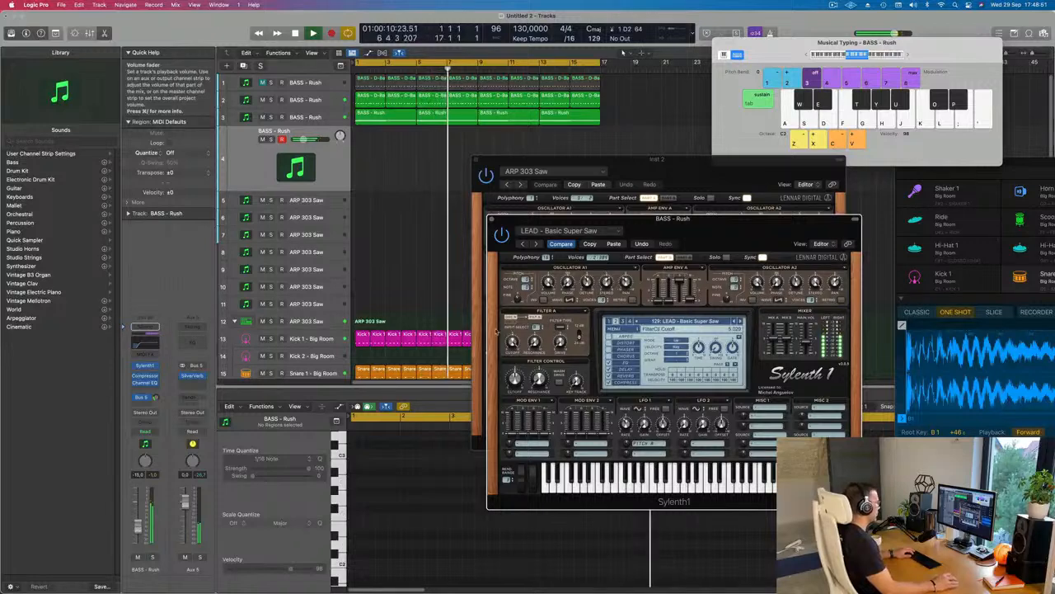
left_click_drag(138, 523, 139, 527)
key("s")
Step through the Sylenth1 lead presets to LEAD - Brass, auditioning each one with Musical Typing.
left_click(740, 321)
key("x")
key("h")
key("f")
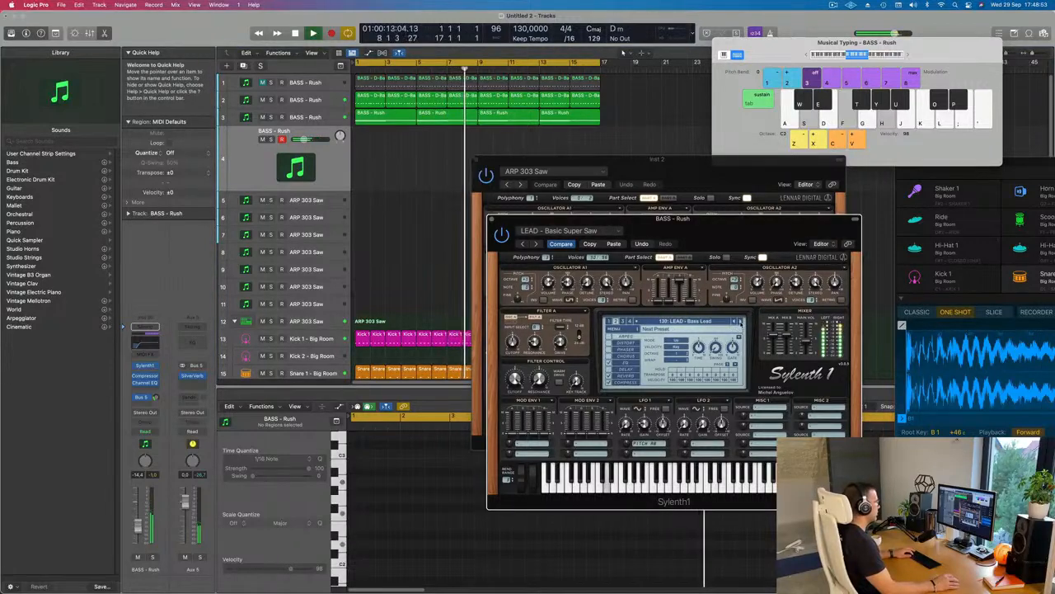
left_click(740, 322)
left_click(740, 322)
key("s")
key("f")
key("f")
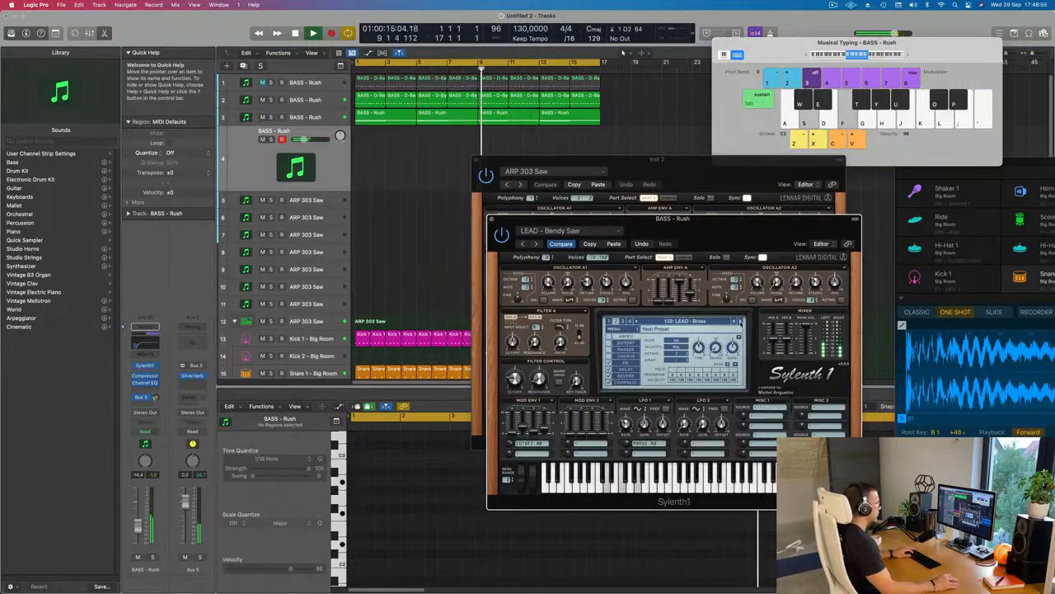
Raise the fourth track's volume to about -4.6 dB and adjust the Filter Control cutoff of LEAD - Brass.
left_click_drag(138, 530, 137, 523)
key("s")
key("f")
key("h")
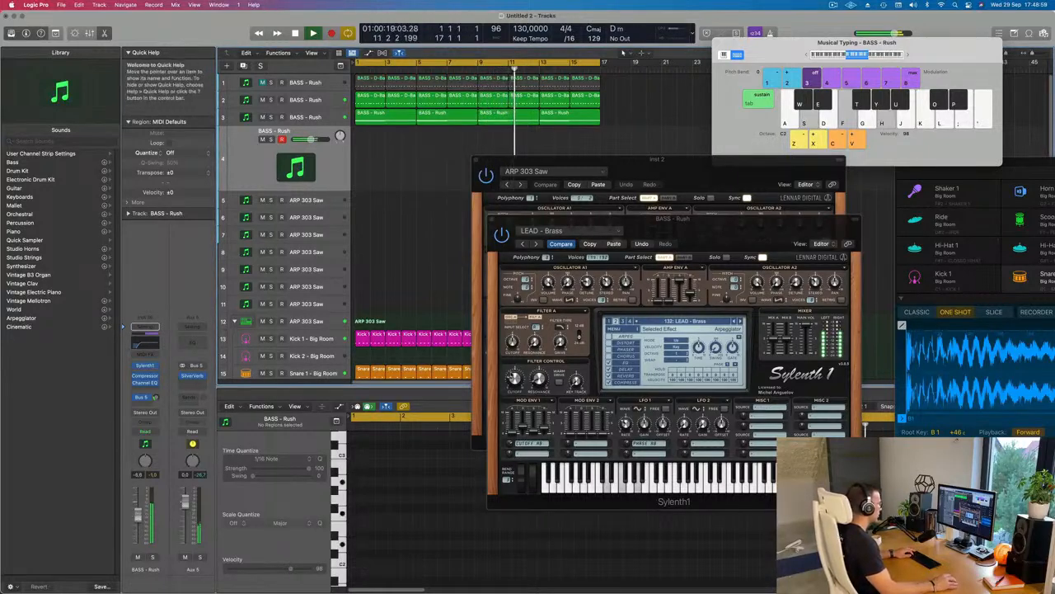
left_click(514, 378)
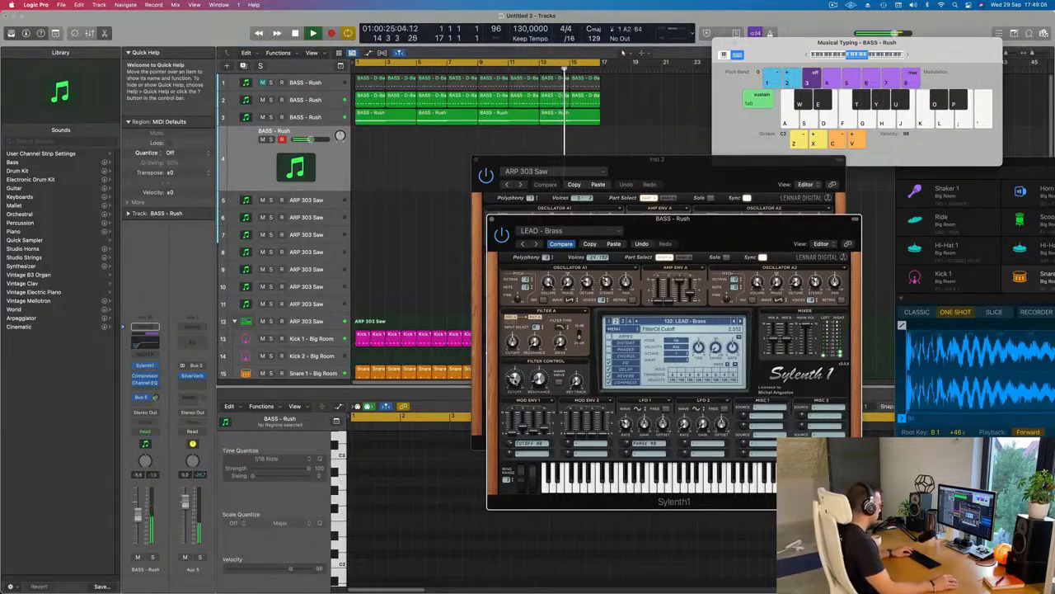
Rehearse chord ideas with the LEAD - Brass sound over the looping beat using Musical Typing.
key("a")
key("d")
key("f")
key("g")
key("h")
key("s")
key("d")
key("f")
key("g")
key("j")
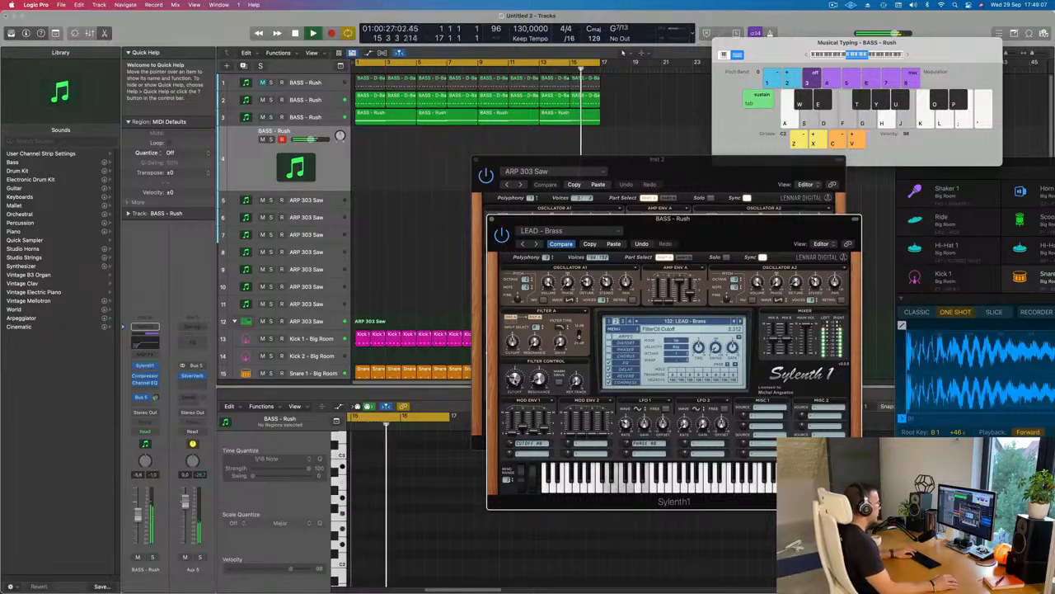
key("f")
key("h")
key("k")
key("f")
key("h")
key("k")
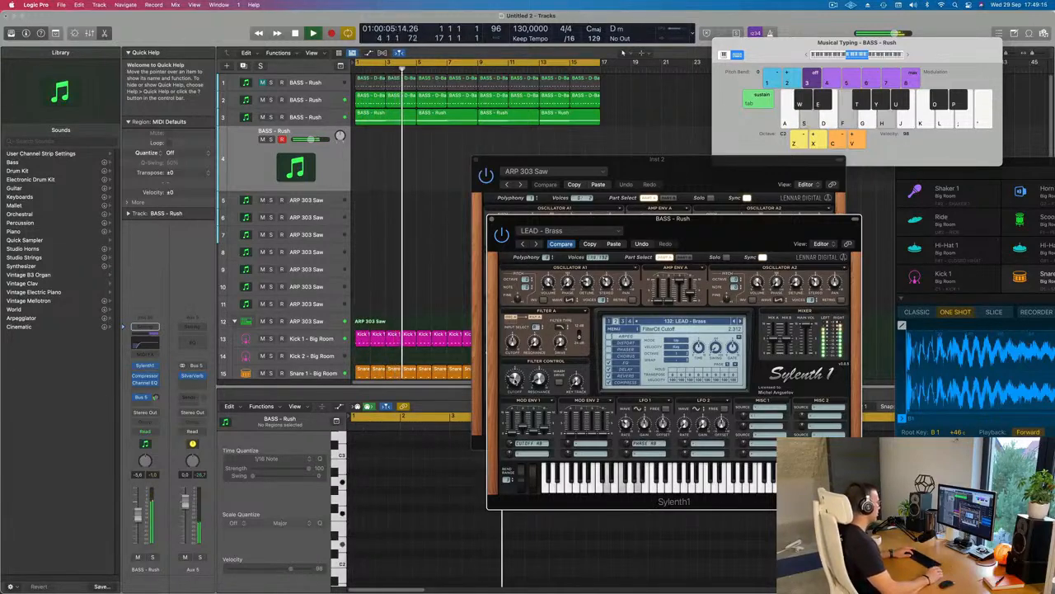
Record a short LEAD - Brass chord part on the fourth track and move the recorded region to bar 1.
key("r")
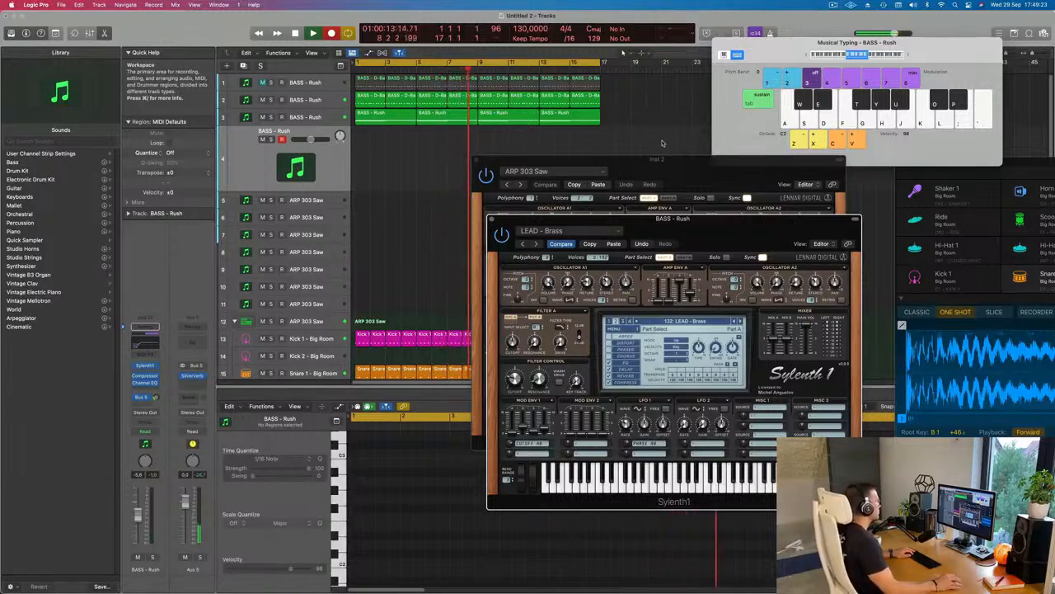
key("s")
key("f")
key("h")
key("s")
key("f")
key("h")
key("s")
key("f")
key("h")
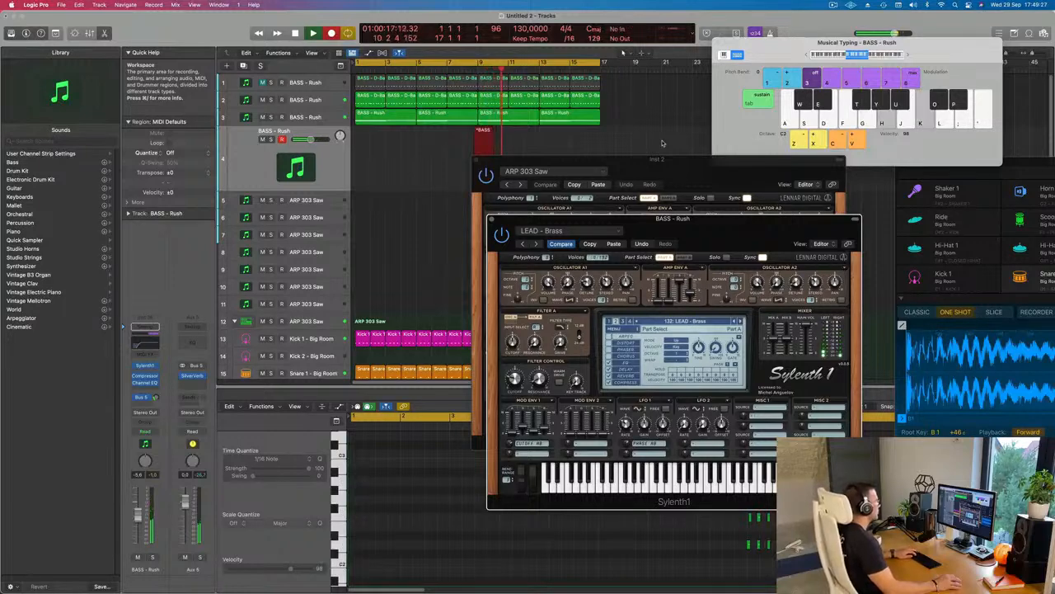
key("f")
key("k")
key("f")
key("g")
key("j")
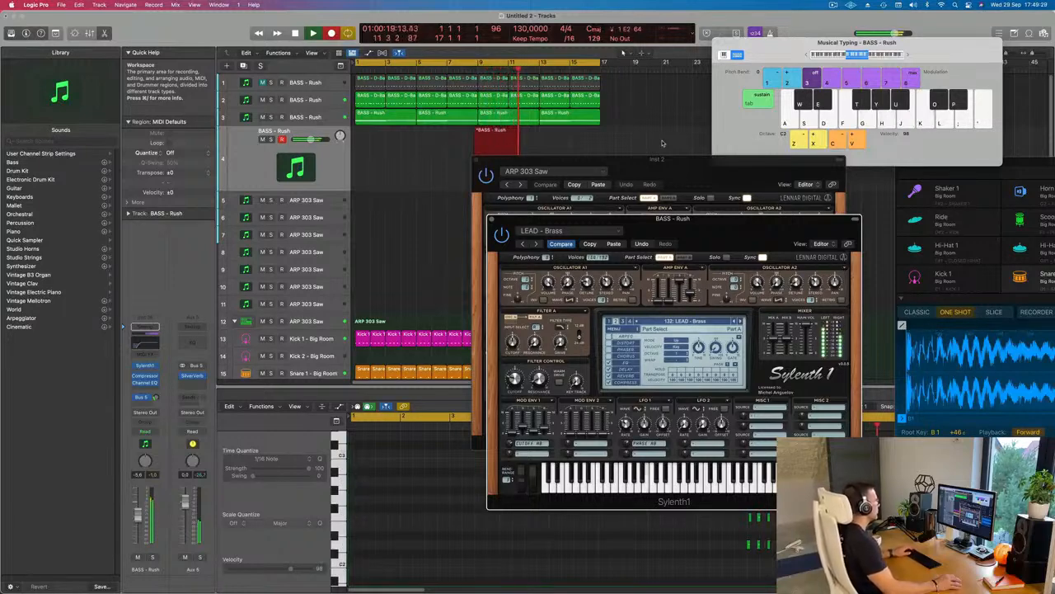
key("space")
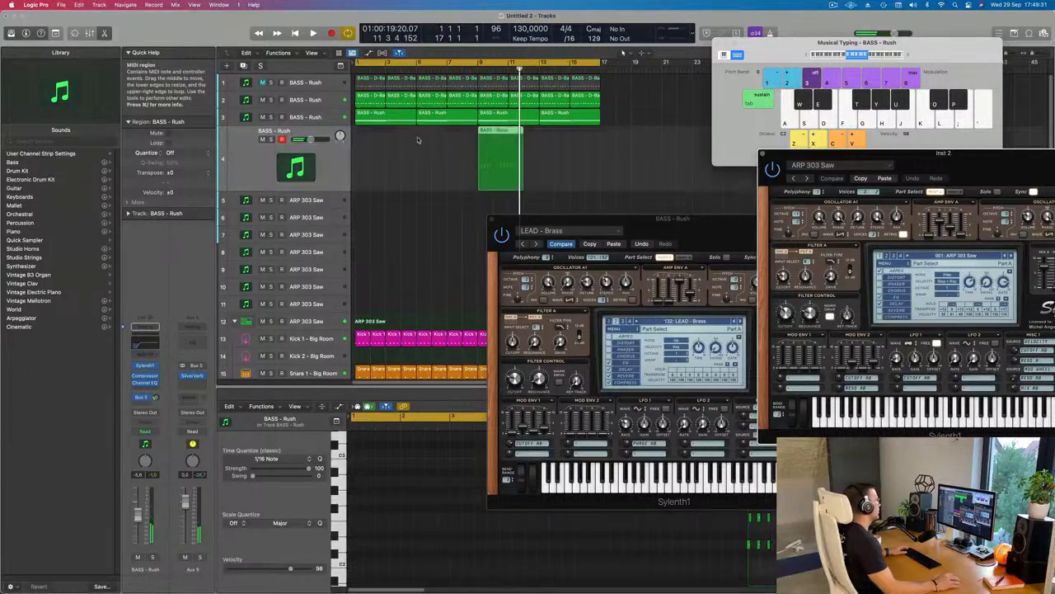
left_click_drag(501, 126, 369, 143)
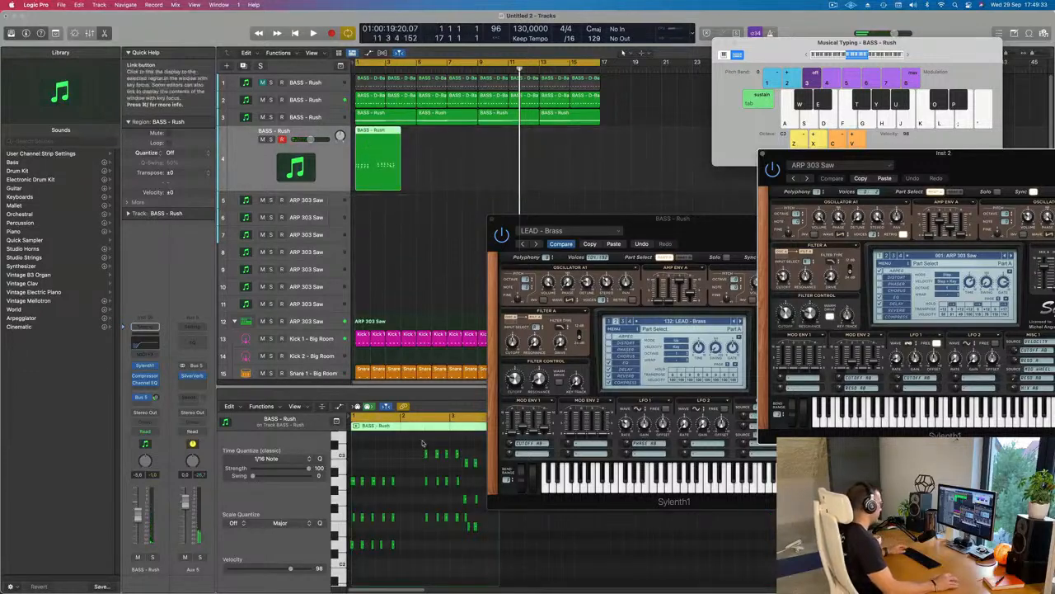
Quantise all recorded LEAD - Brass notes to 1/16 and align the lowest note of bar 1's fourth chord with the notes above it.
left_click(406, 478)
key("super+a")
key("space")
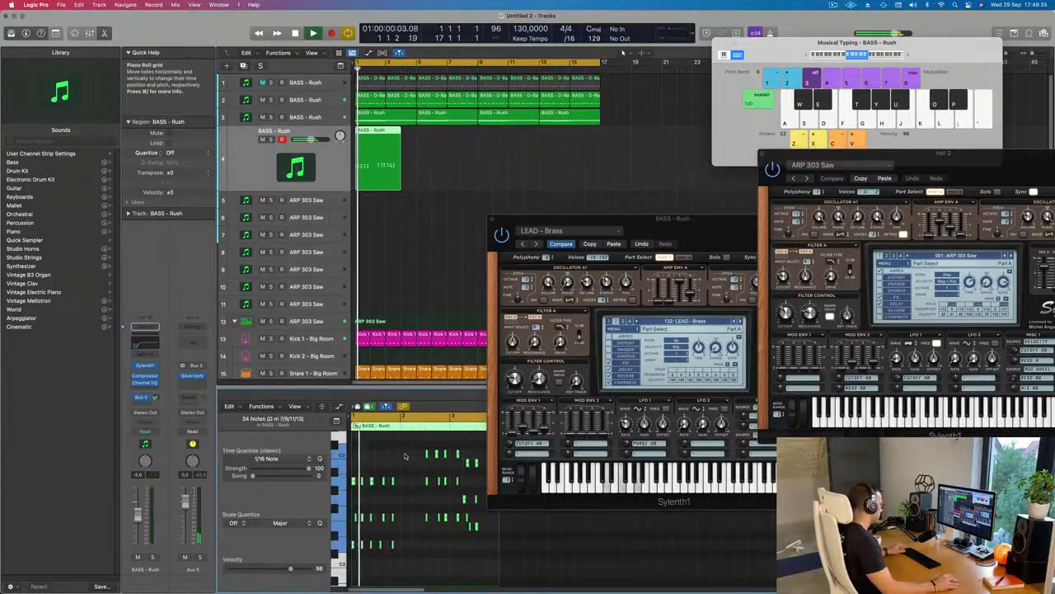
scroll(407, 460, "up", 3)
scroll(404, 494, "up", 3)
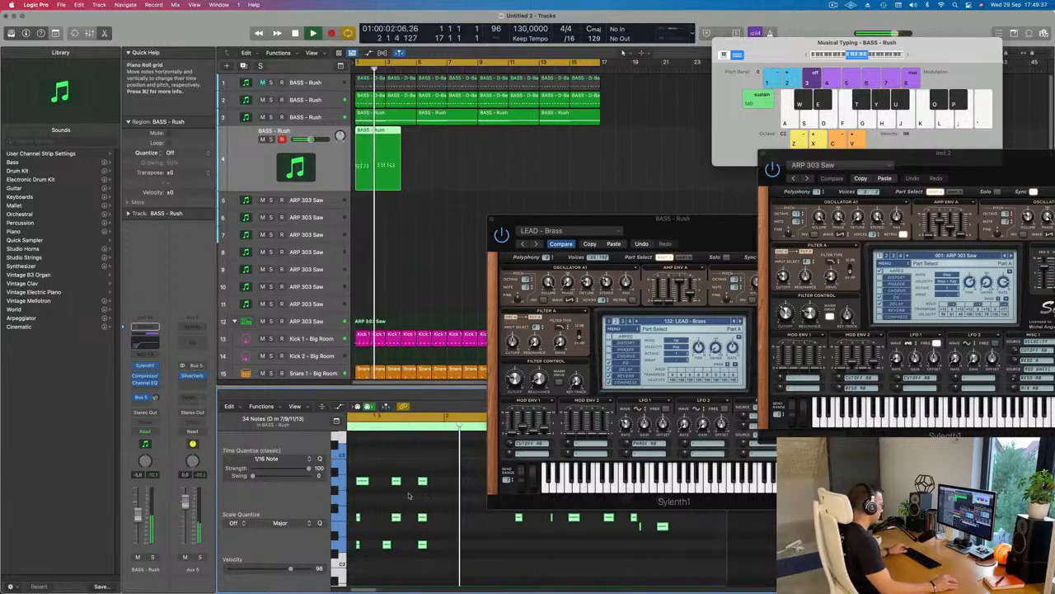
key("space")
left_click_drag(365, 503, 360, 529)
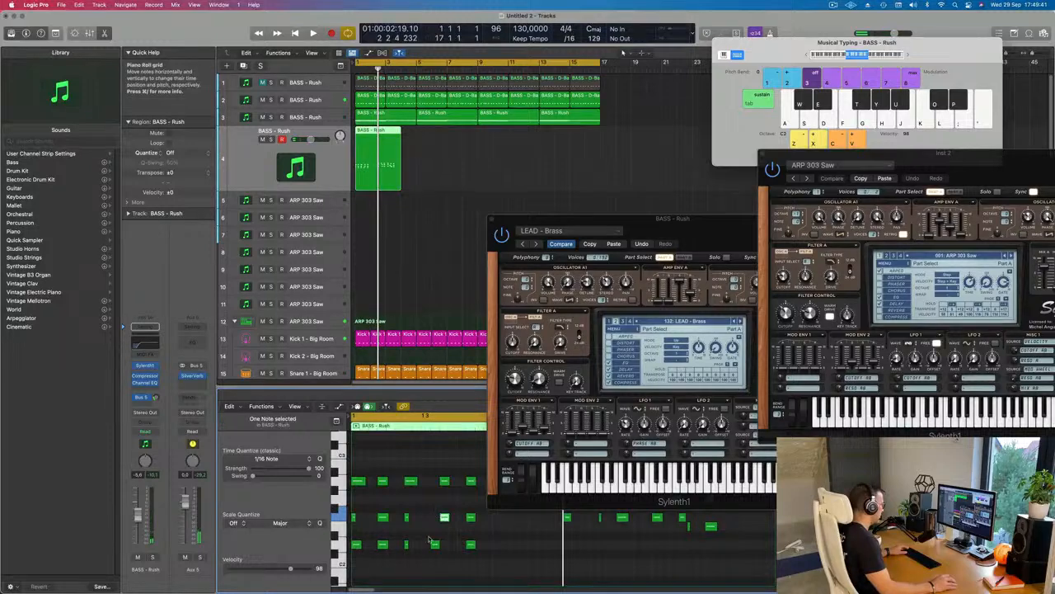
key("space")
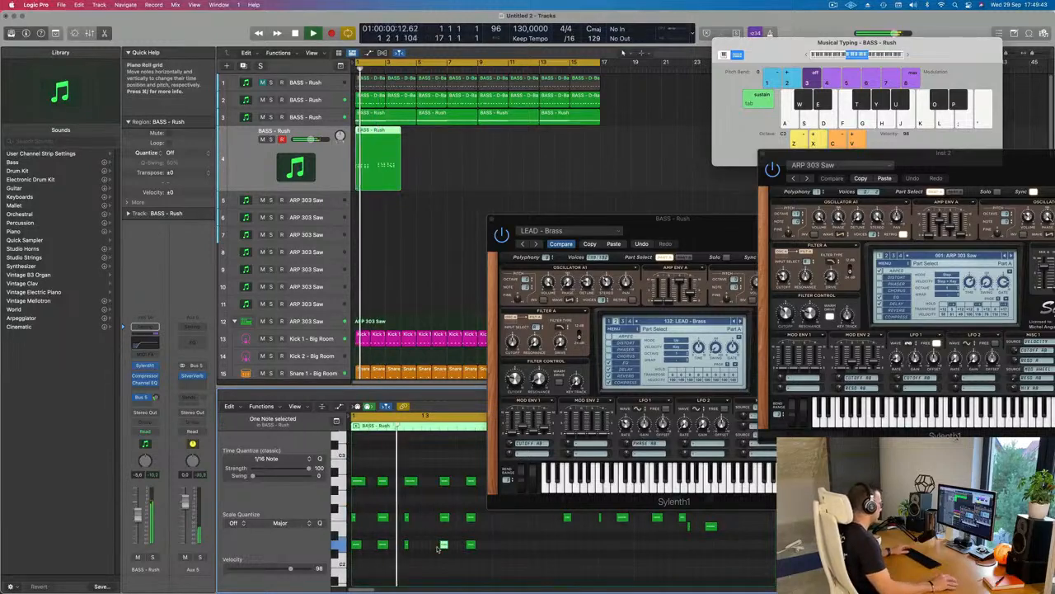
Move the LEAD - Brass plug-in window clear of the Piano Roll and play the chord part from the start.
left_click_drag(646, 248, 902, 225)
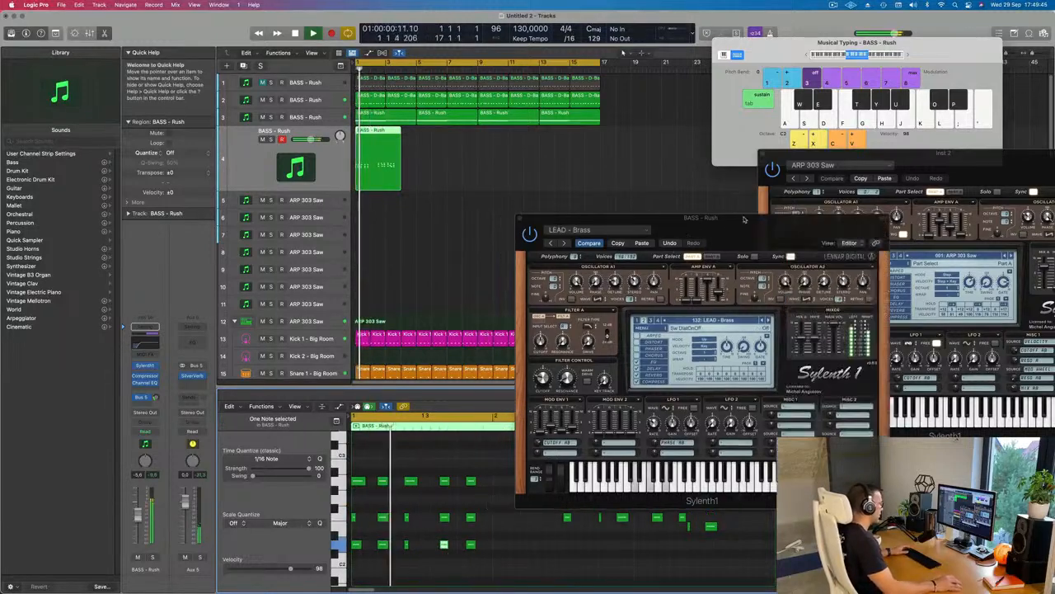
scroll(473, 496, "up", 2)
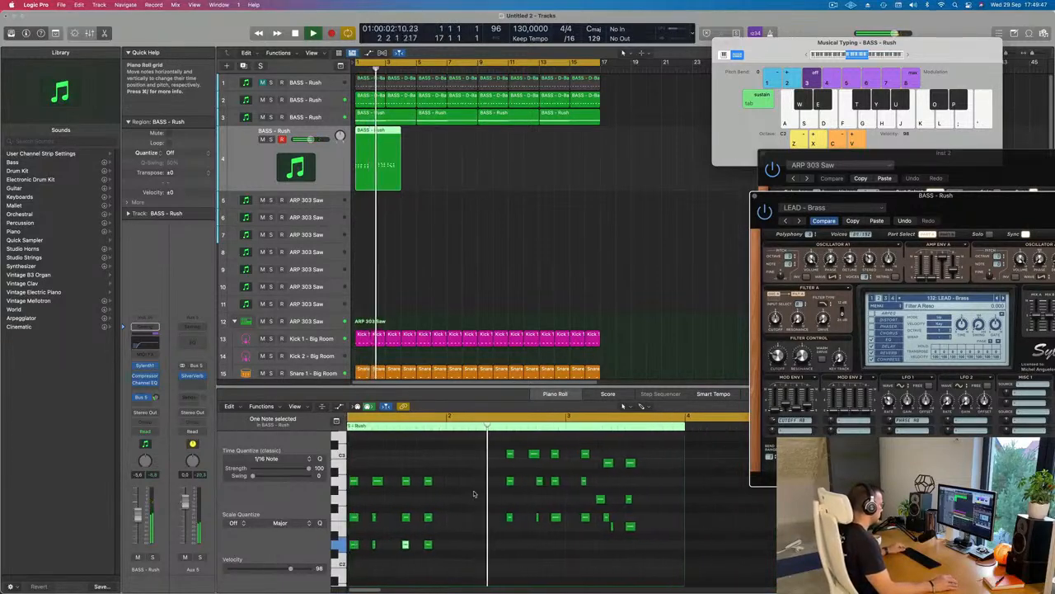
scroll(475, 492, "down", 3)
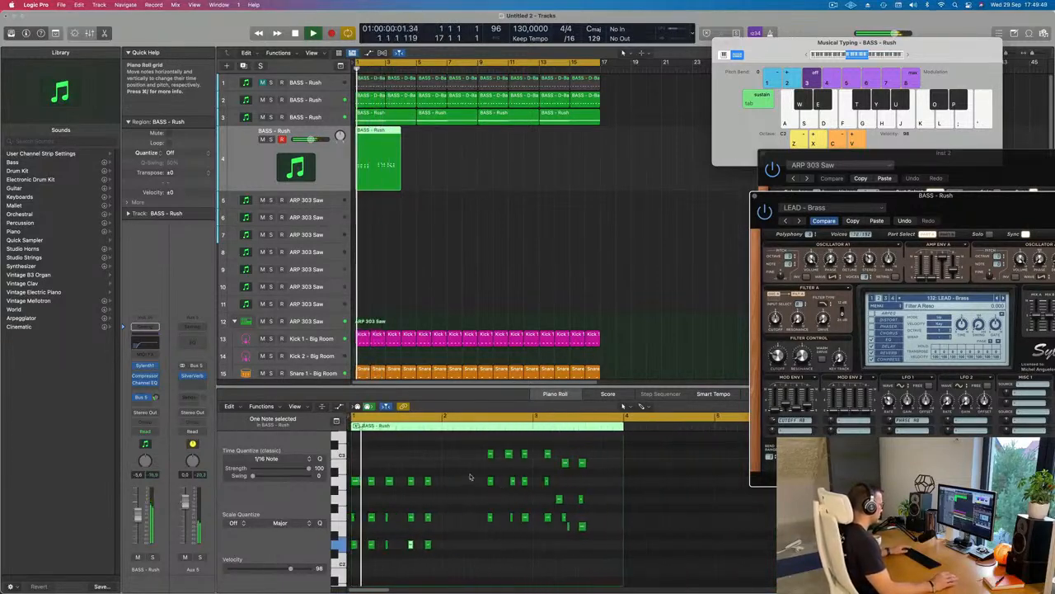
key("Return")
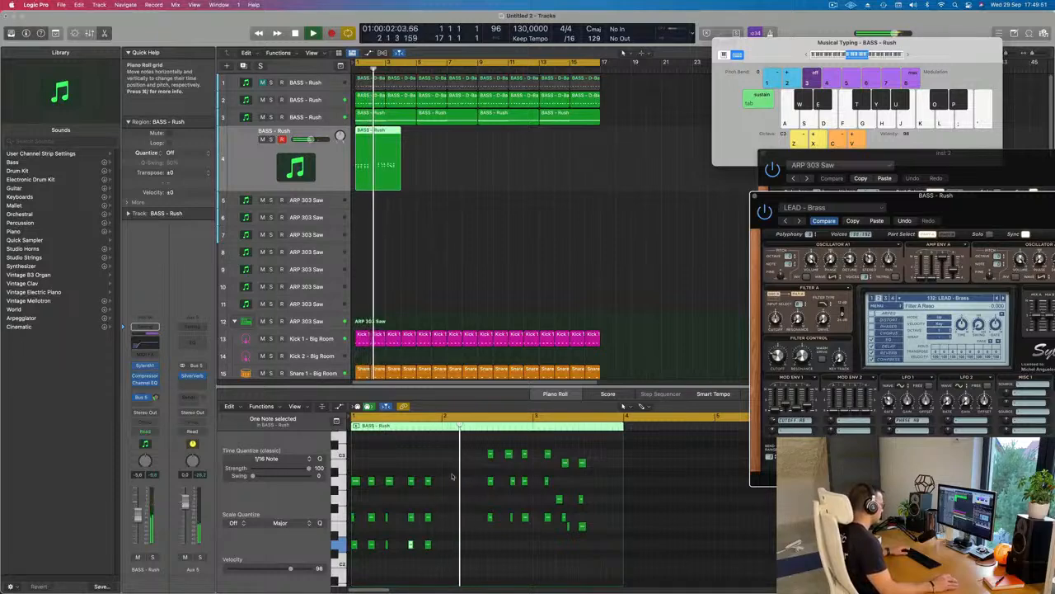
key("Return")
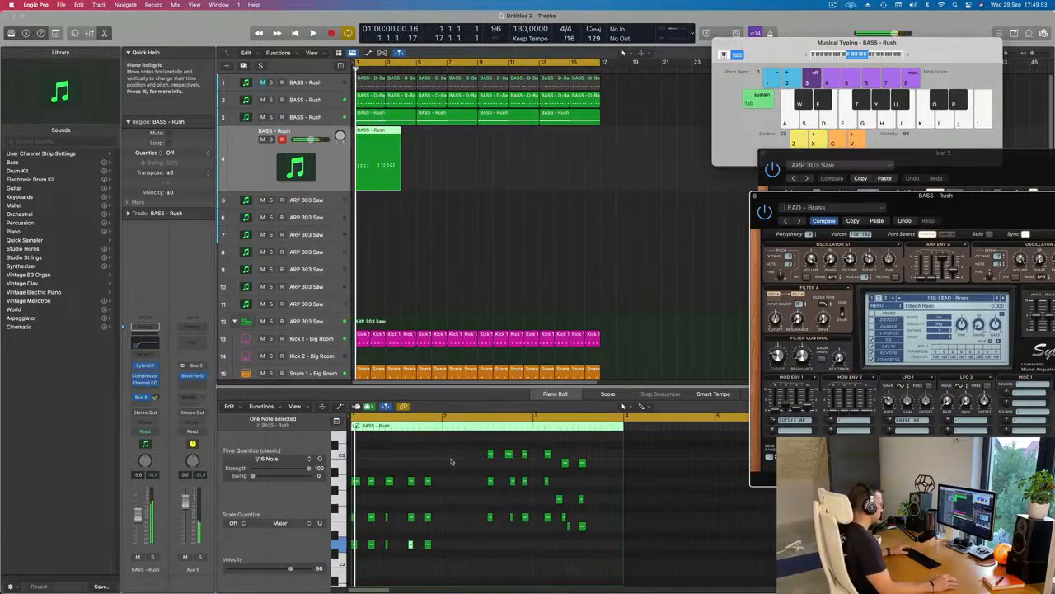
key("Return")
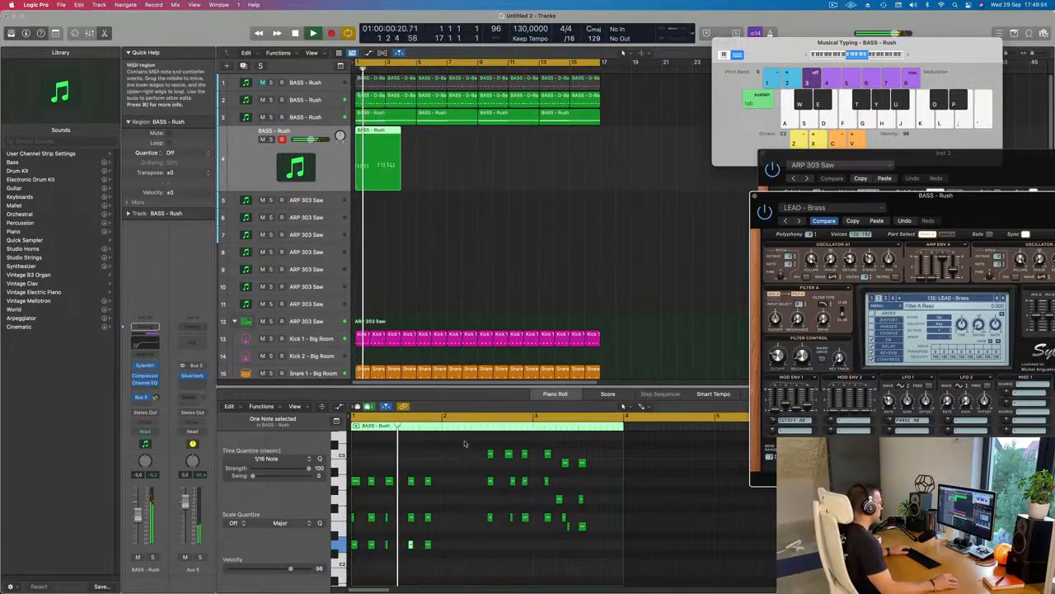
Move the first three F chords after bar 1's group to the start of bar 2.
left_click_drag(478, 447, 541, 534)
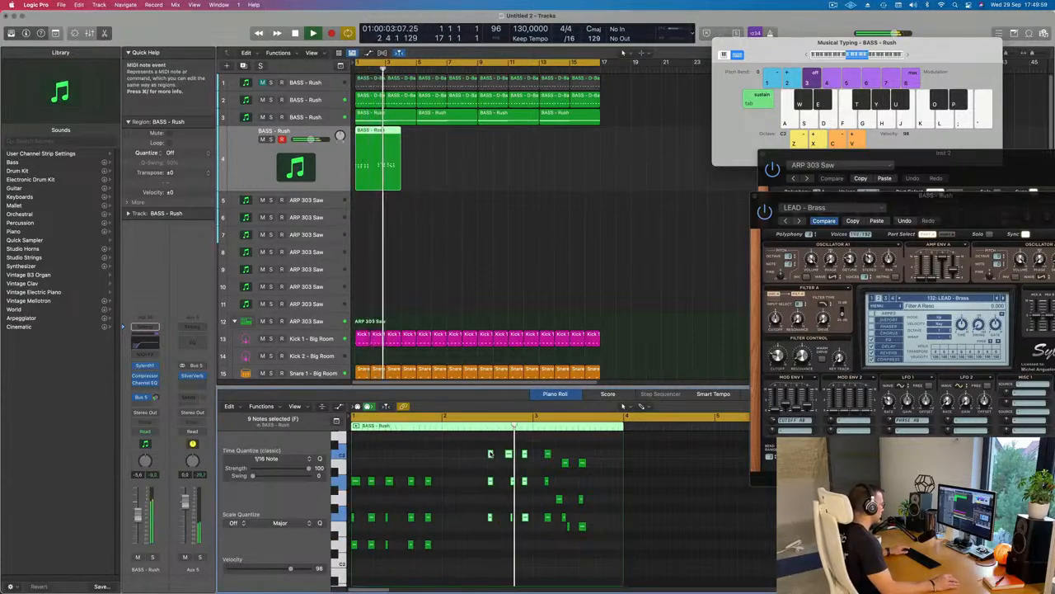
left_click_drag(490, 455, 440, 456)
key("Return")
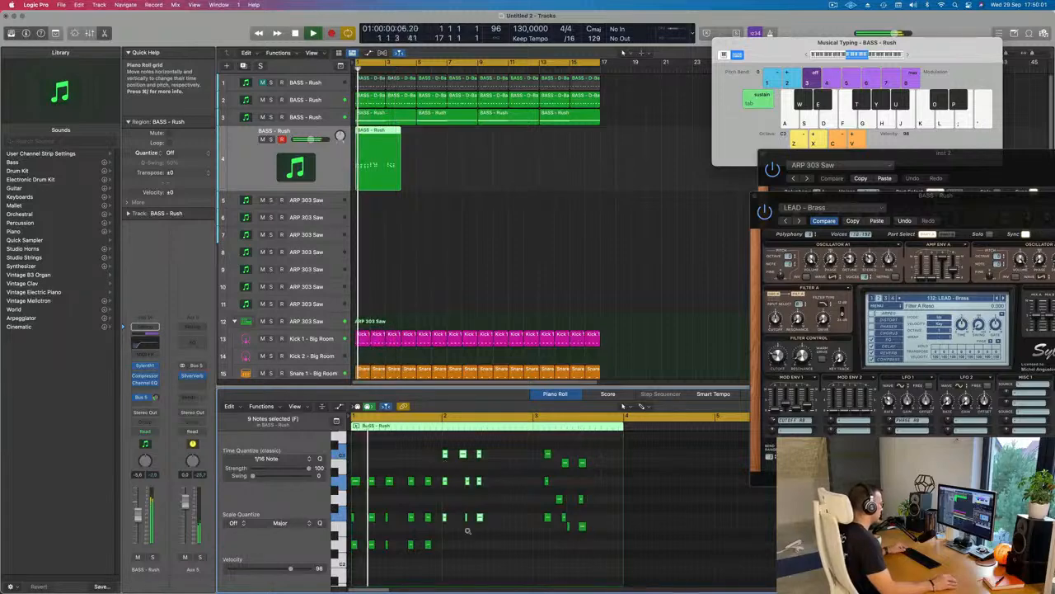
Replace the three F chords in bar 2 with a copy of bar 1's five D minor chords, transposed up 3 semitones.
key("super+Right")
key("super+Right")
left_click_drag(543, 448, 450, 541)
key("Delete")
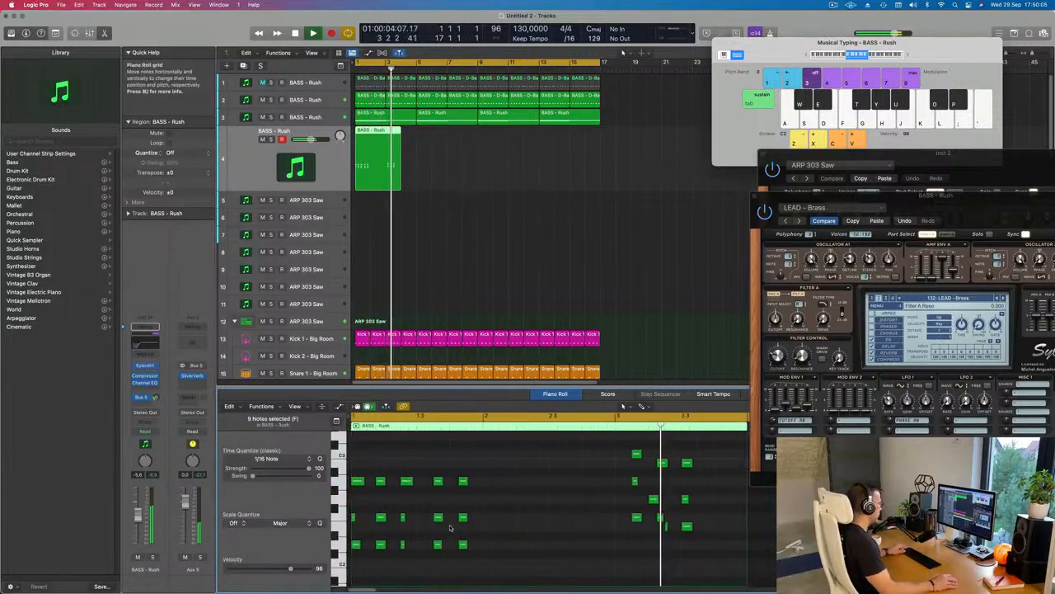
left_click_drag(493, 471, 356, 540)
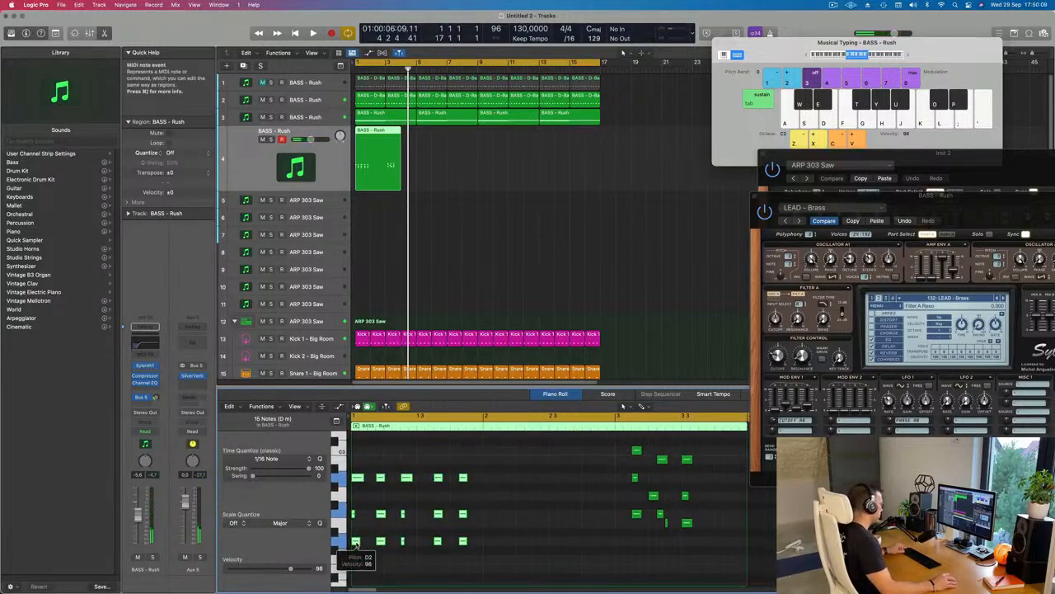
left_click_drag(356, 540, 495, 521)
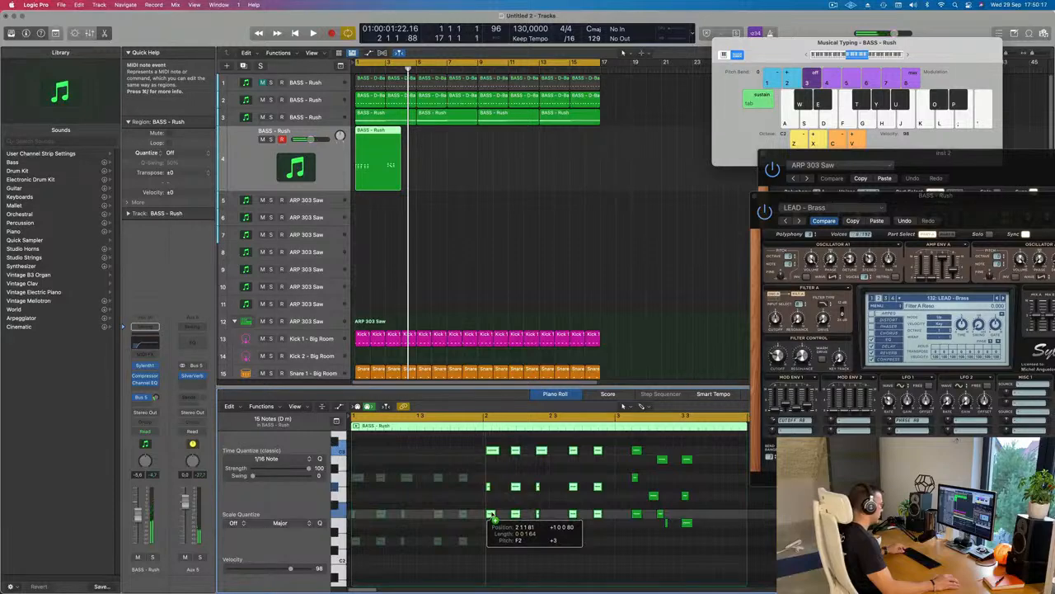
Raise the middle notes of the five copied bar 2 chords by one semitone and quantise all the region's notes to 1/16.
left_click_drag(491, 490, 603, 493)
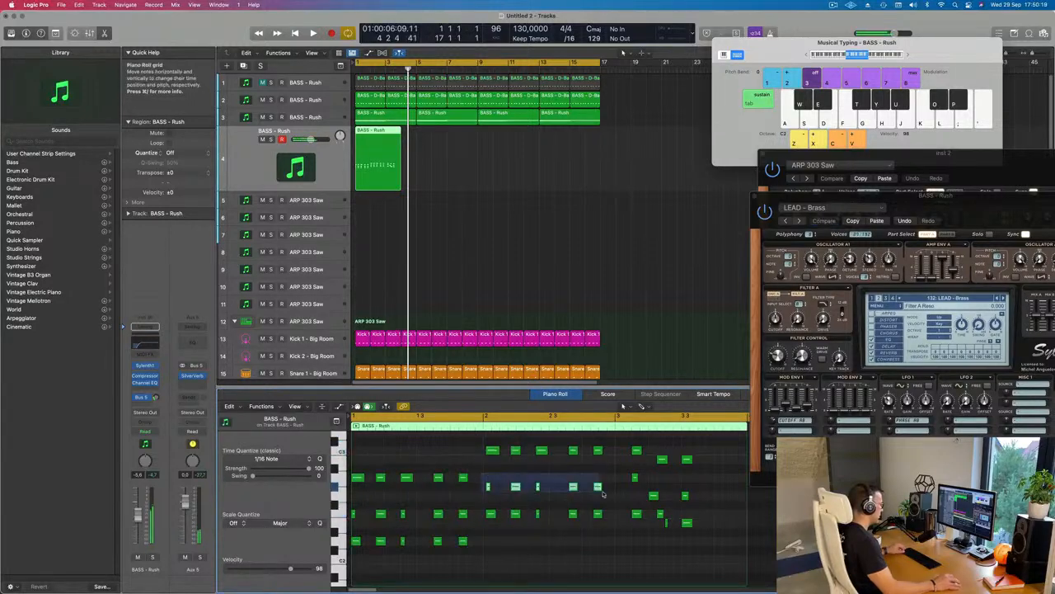
left_click_drag(488, 488, 590, 528)
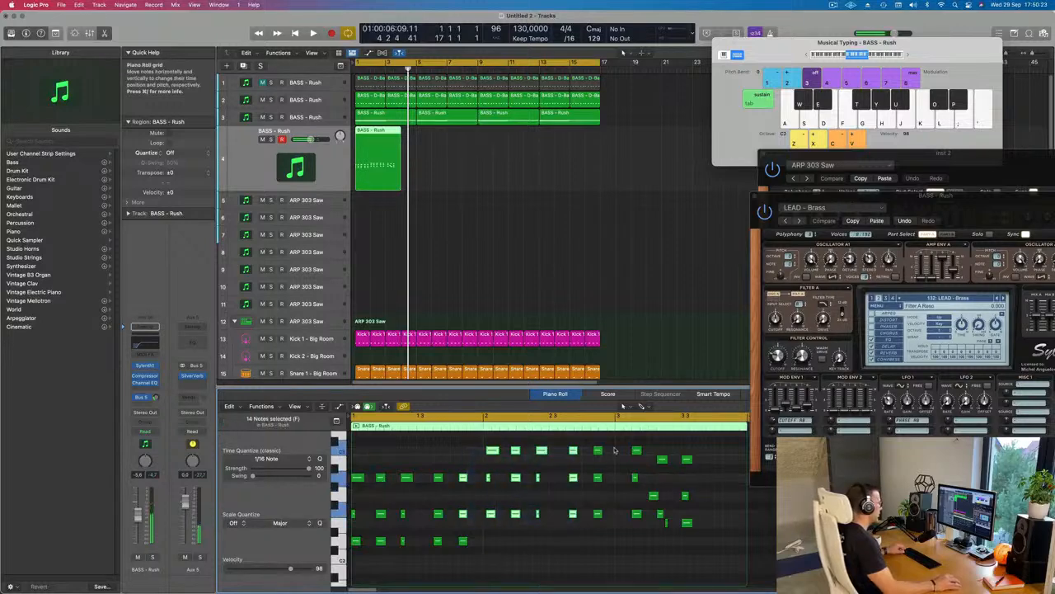
left_click_drag(615, 446, 490, 533)
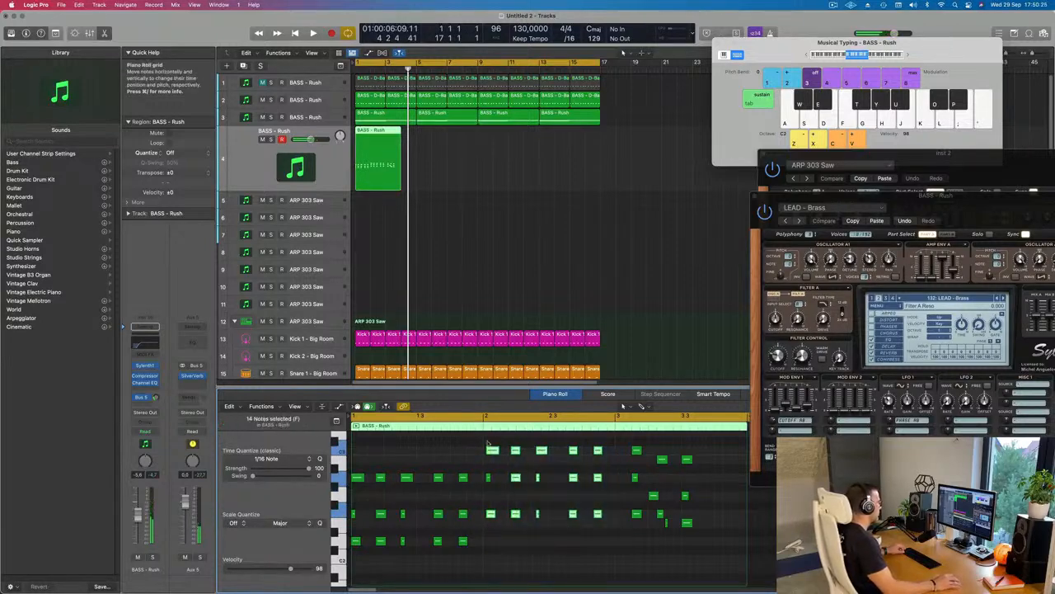
left_click_drag(544, 484, 619, 536)
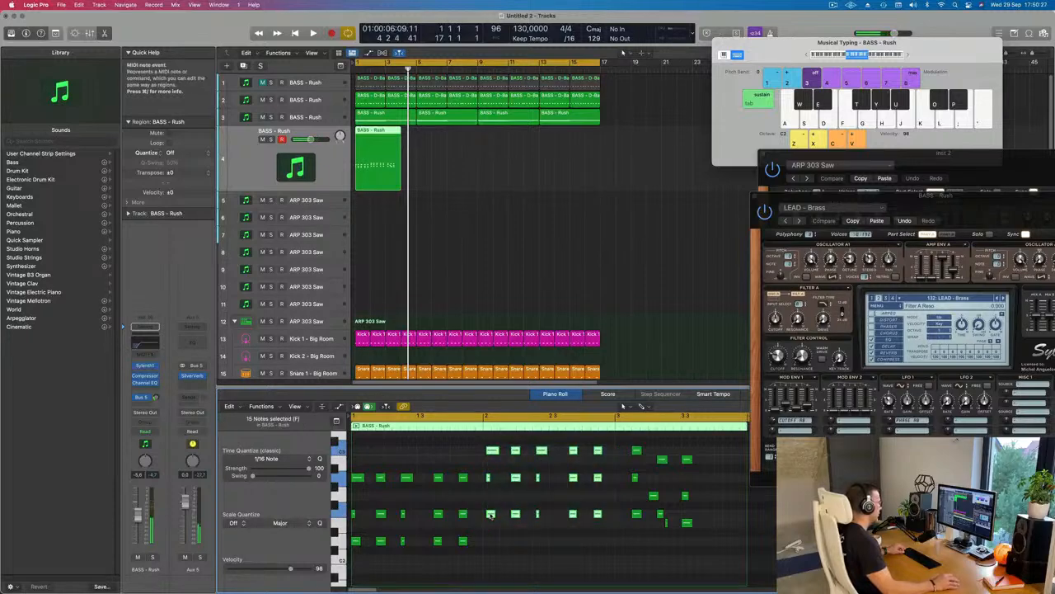
left_click_drag(490, 514, 489, 515)
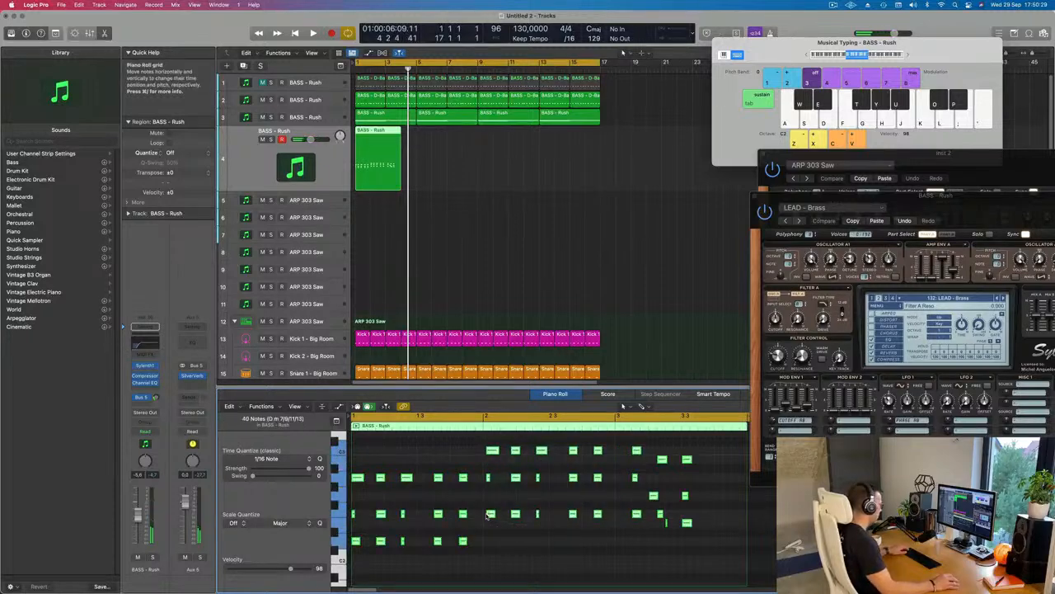
Play back the brass part to check the copied bar 2 chords and the chords around bar 3.
key("space")
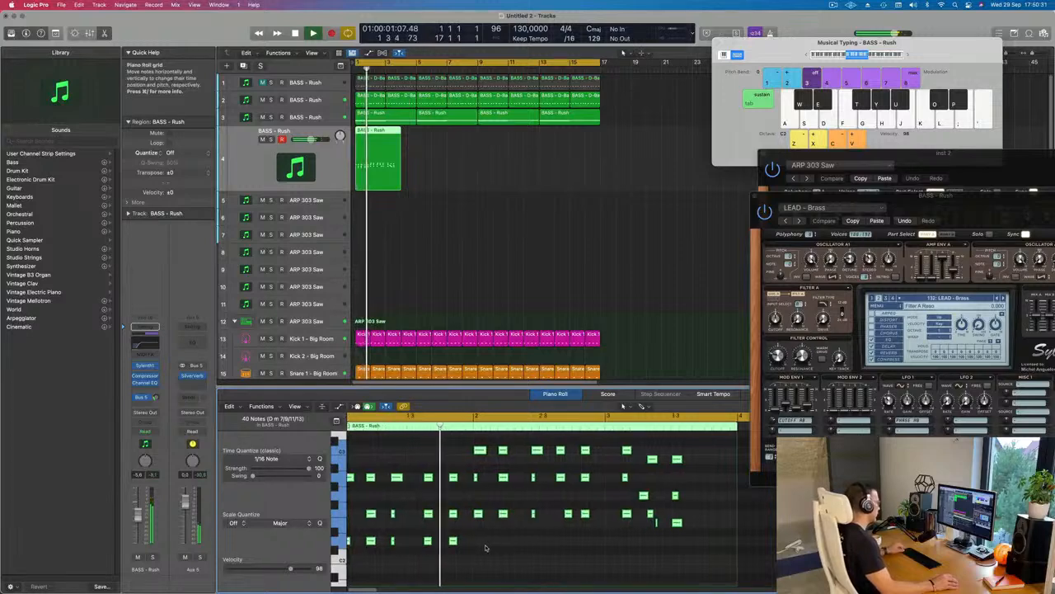
scroll(497, 548, "down", 4)
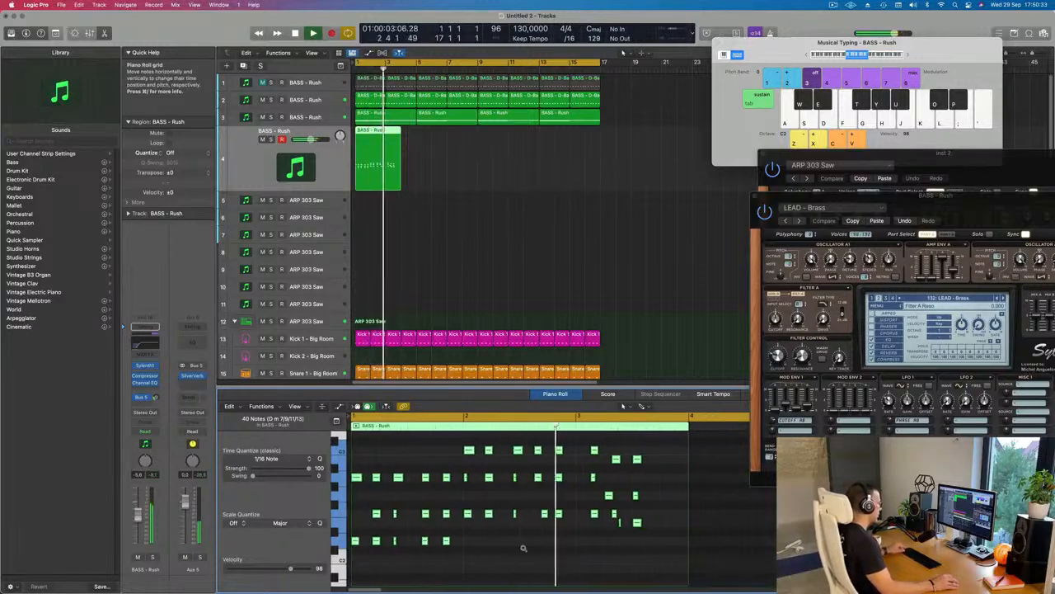
scroll(536, 550, "up", 2)
scroll(534, 503, "up", 2)
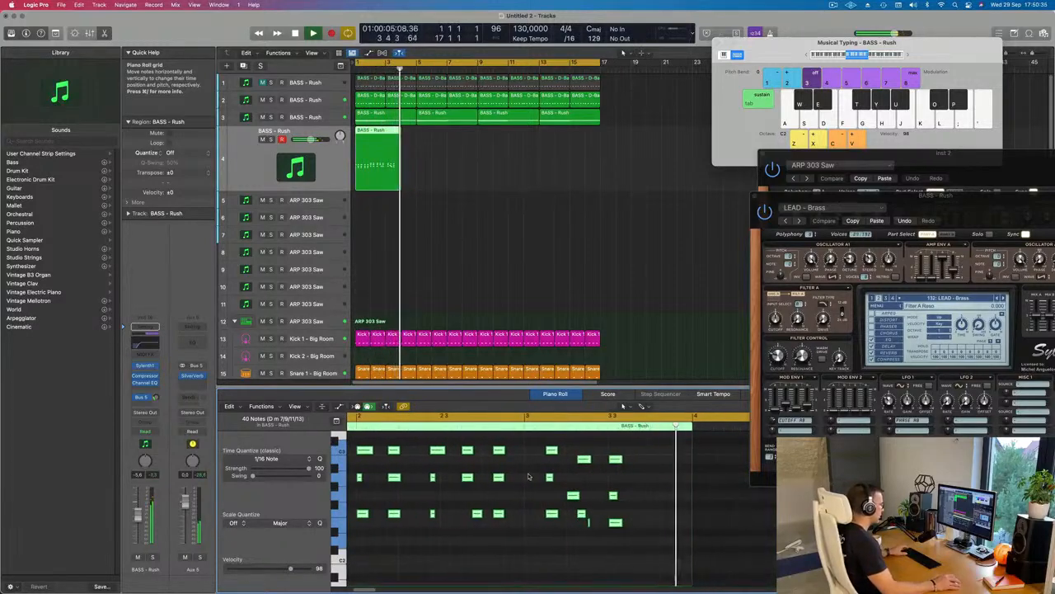
key("space")
scroll(635, 449, "down", 2)
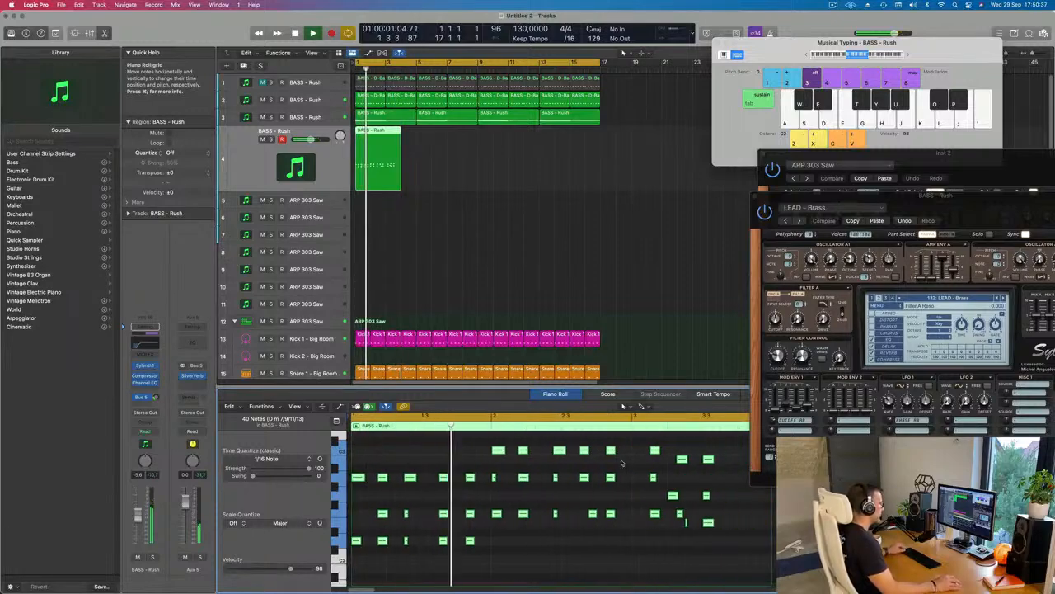
key("space")
Delete the F chord and stray F2 note in bar 3, and align the first E minor chord's notes at 3 2 1 1.
left_click_drag(641, 447, 666, 537)
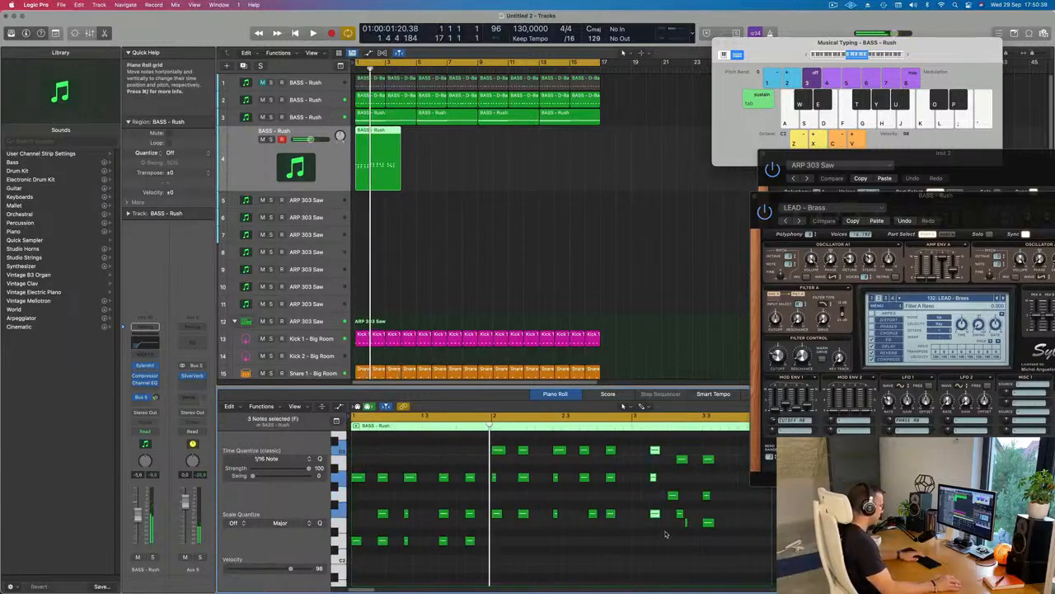
left_click_drag(683, 463, 674, 464)
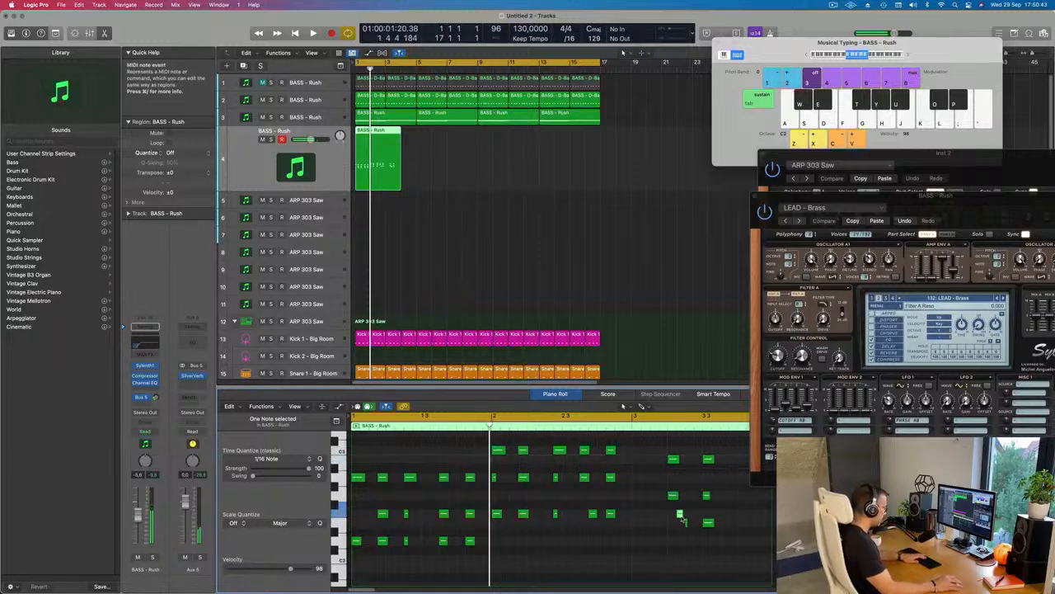
left_click_drag(684, 525, 669, 525)
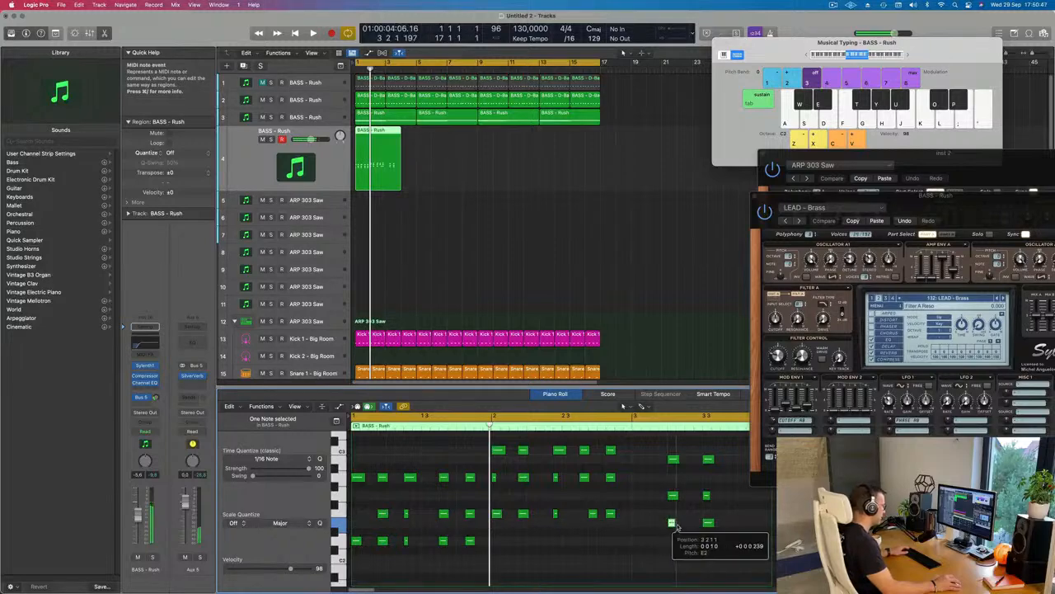
Move the two E minor chords to the start of bar 3 and play back the part.
left_click_drag(660, 453, 714, 540)
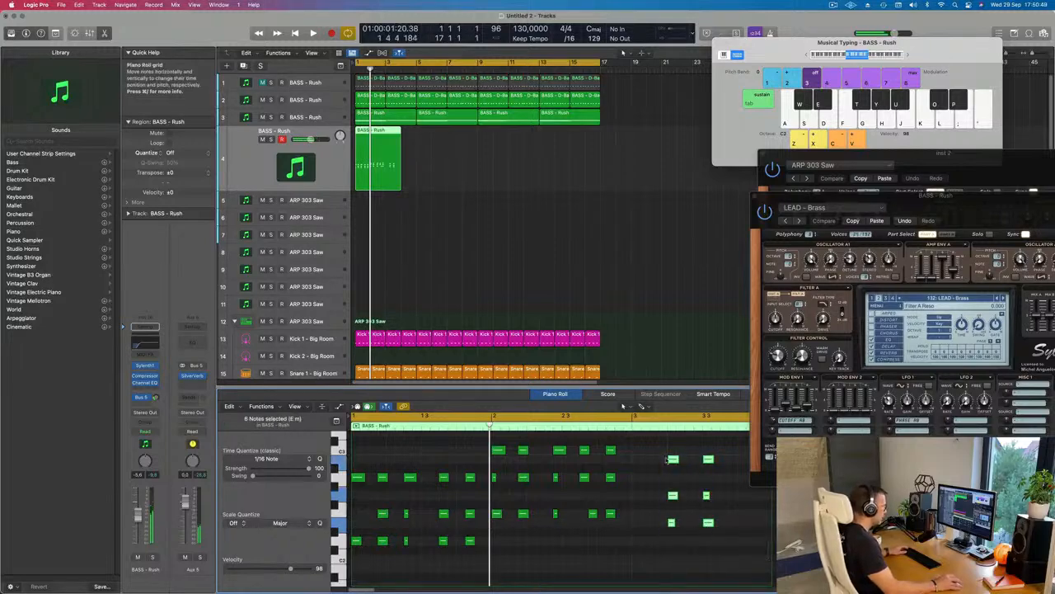
left_click_drag(673, 460, 638, 460)
key("space")
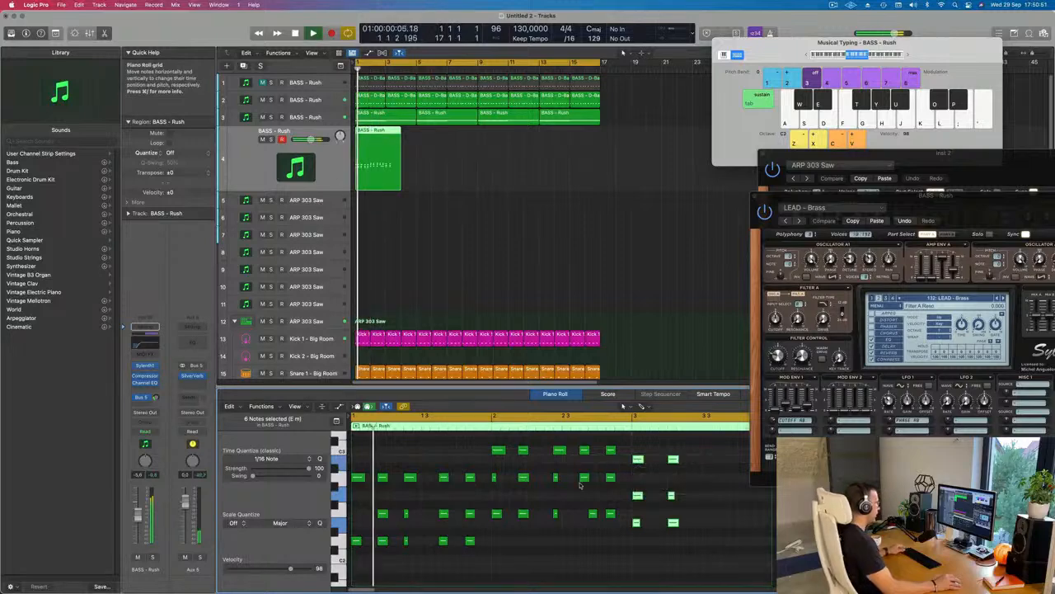
key("super+Left")
scroll(482, 483, "left", 3)
scroll(492, 482, "right", 3)
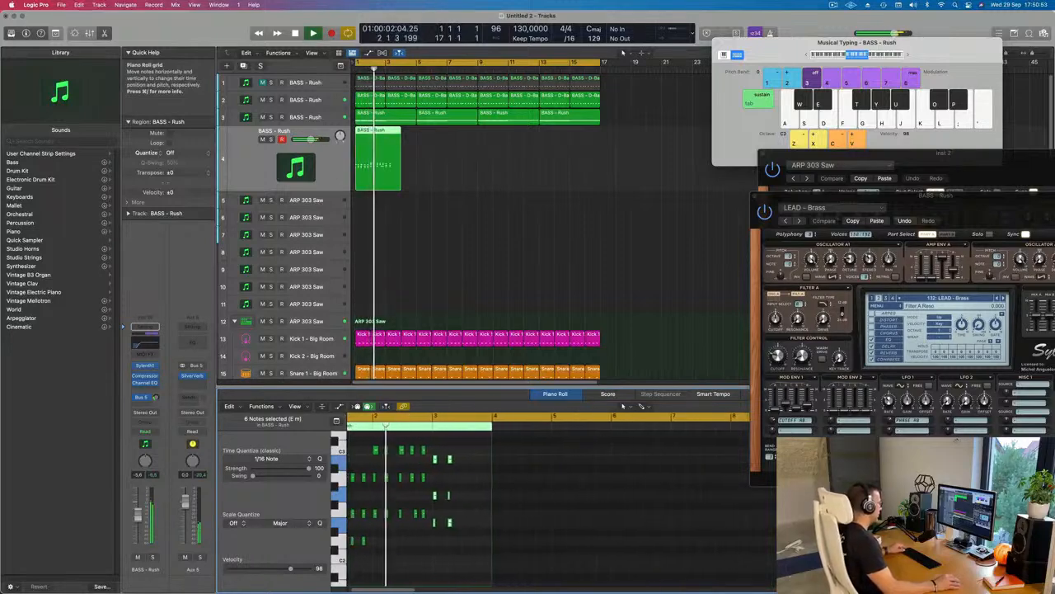
scroll(467, 486, "left", 3)
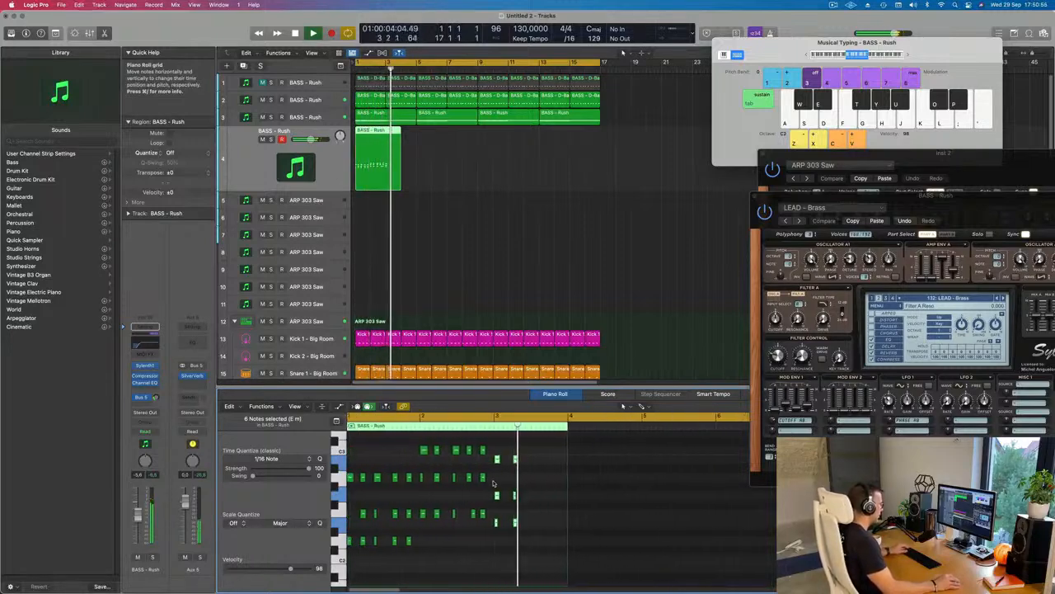
Replay the part and align the lowest note of bar 2's fourth F chord with the rest of its chord.
key("space")
key("space")
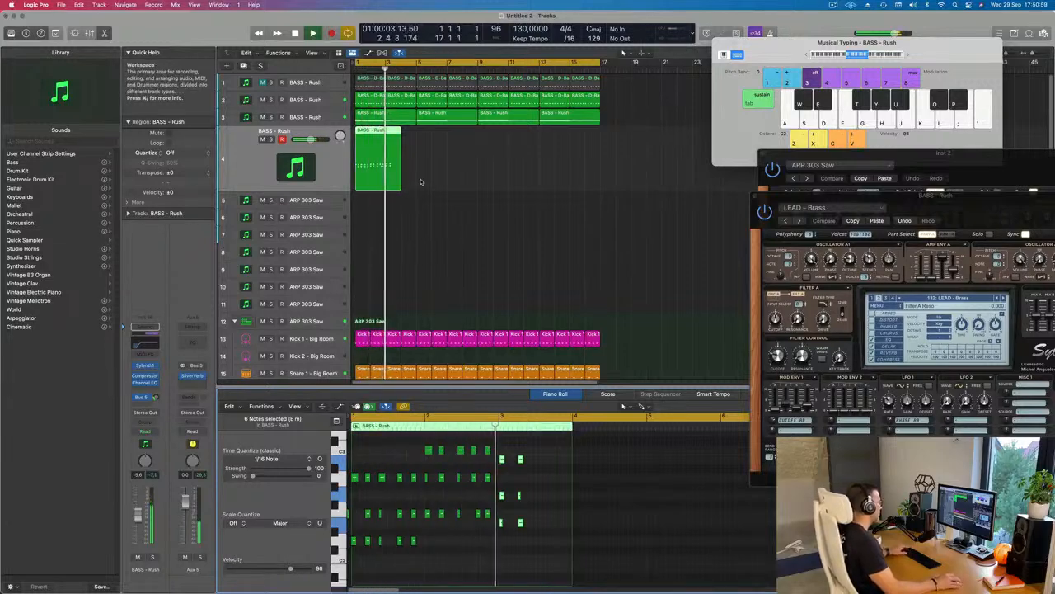
left_click(475, 518)
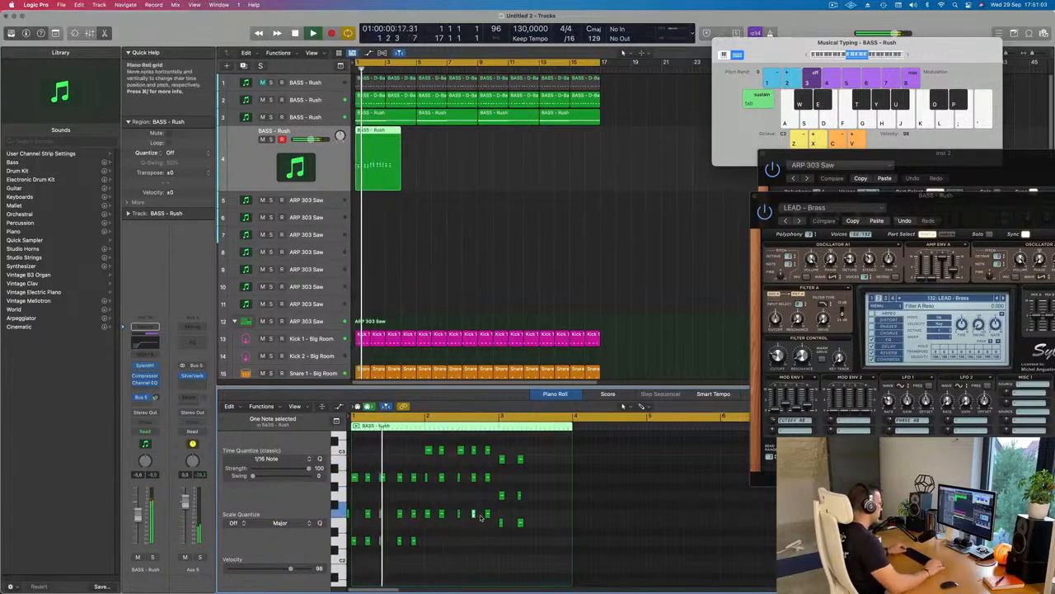
scroll(480, 518, "down", 2)
scroll(481, 523, "up", 2)
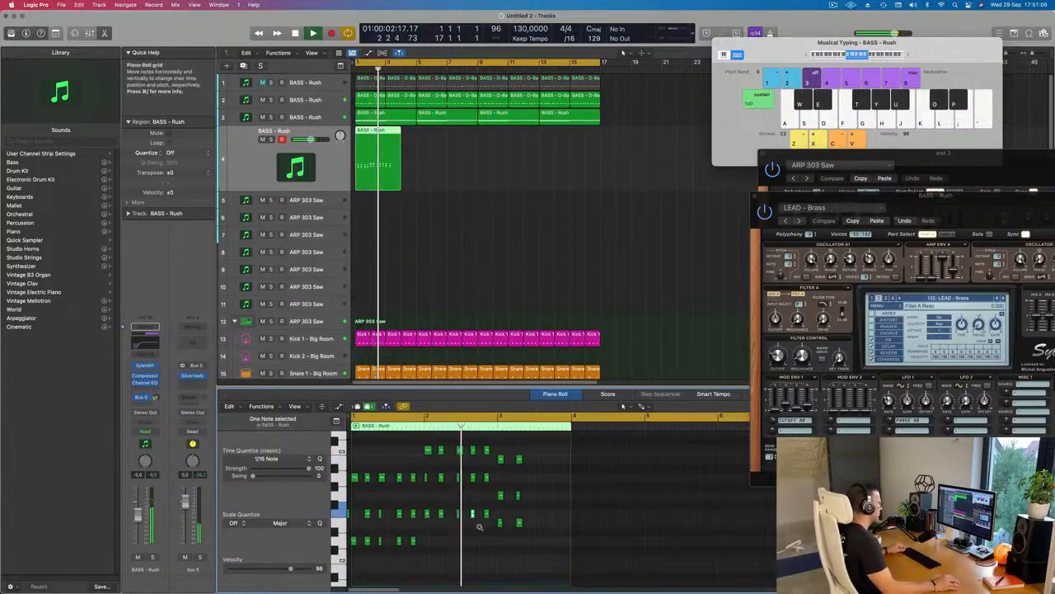
scroll(480, 530, "down", 3)
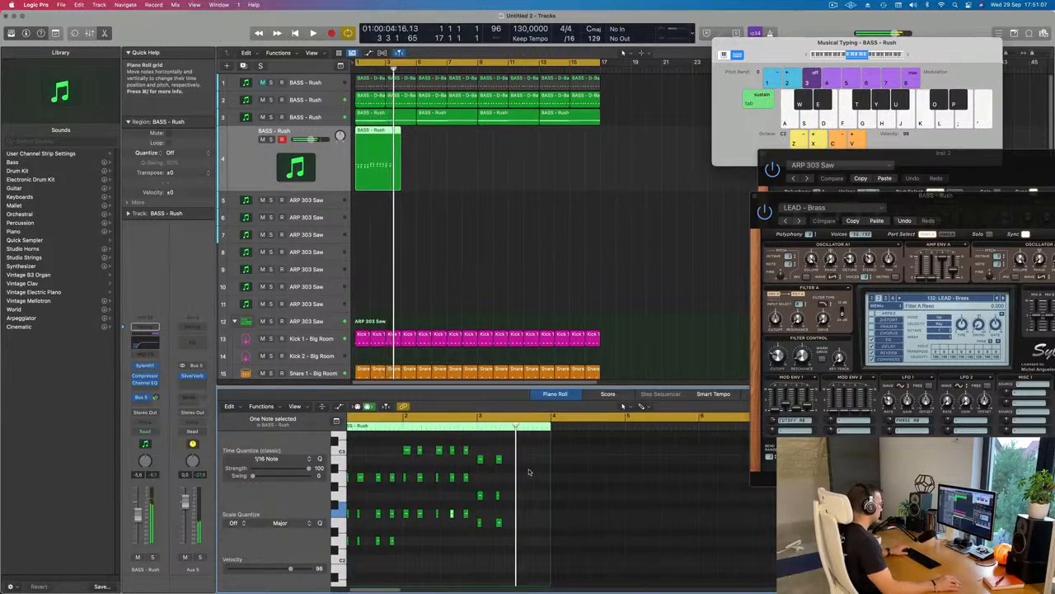
Complete the first D minor chord in bar 1 by copying its top note down to F2, and play back the part.
left_click_drag(538, 452, 519, 542)
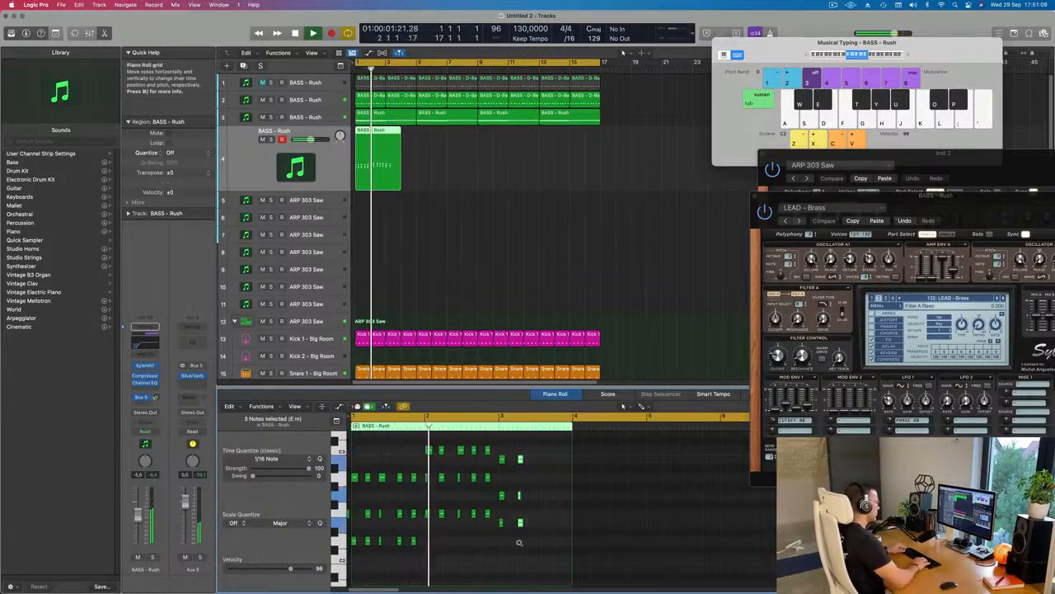
scroll(515, 544, "up", 3)
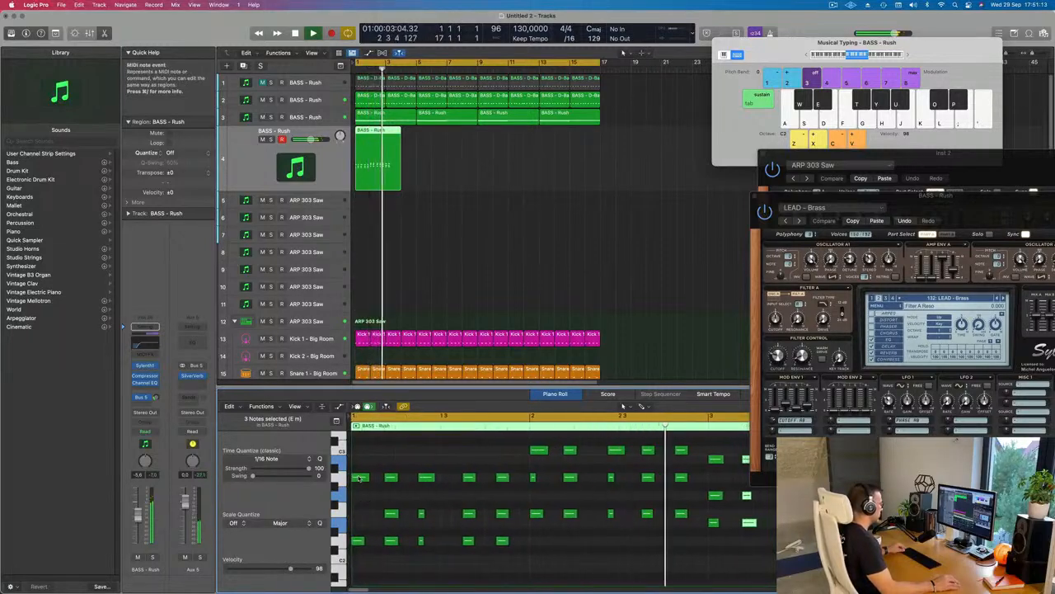
left_click_drag(359, 478, 363, 517)
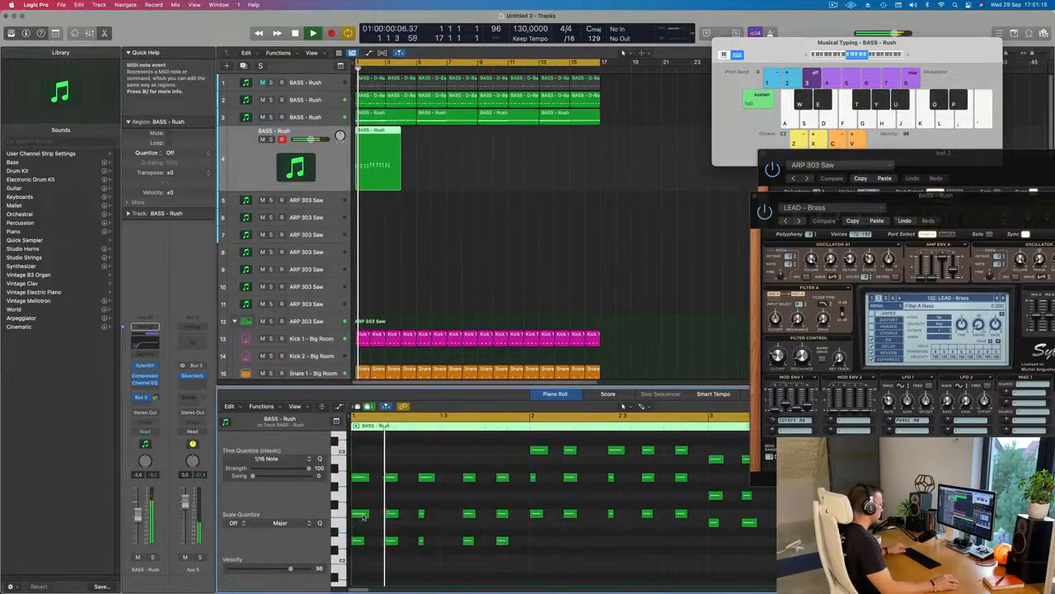
scroll(363, 517, "down", 3)
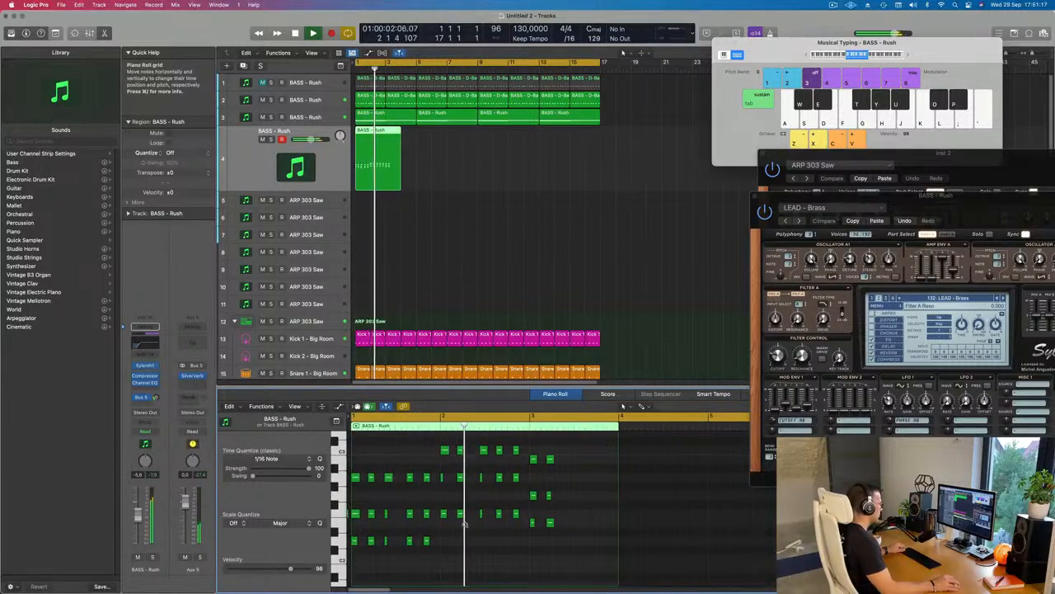
scroll(466, 523, "down", 1)
Delete the brass chord region from track 4 and adjust the track's Bus 5 send level.
left_click(390, 172)
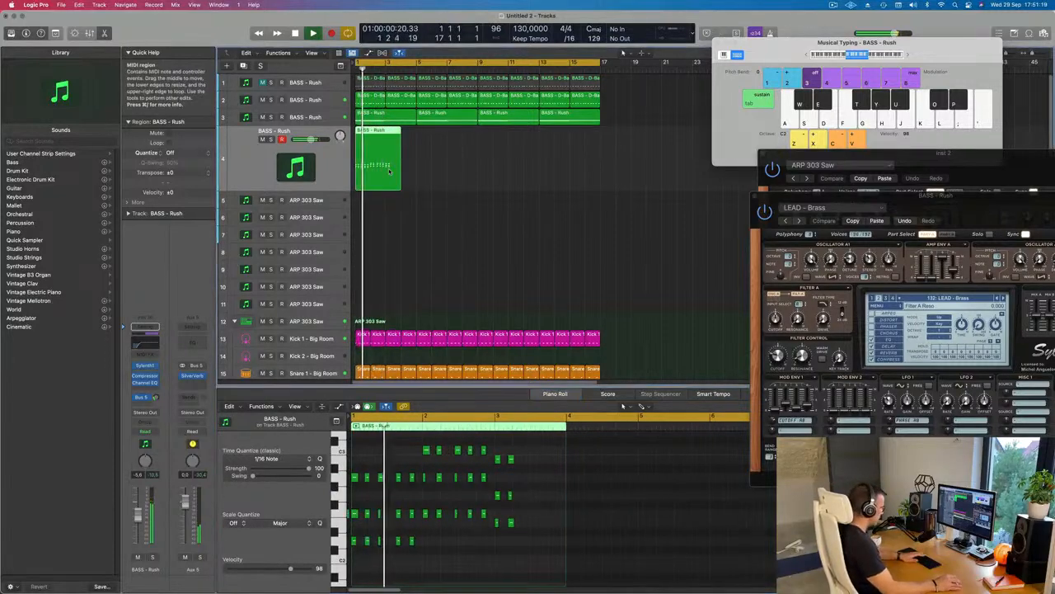
key("BackSpace")
left_click_drag(935, 203, 705, 96)
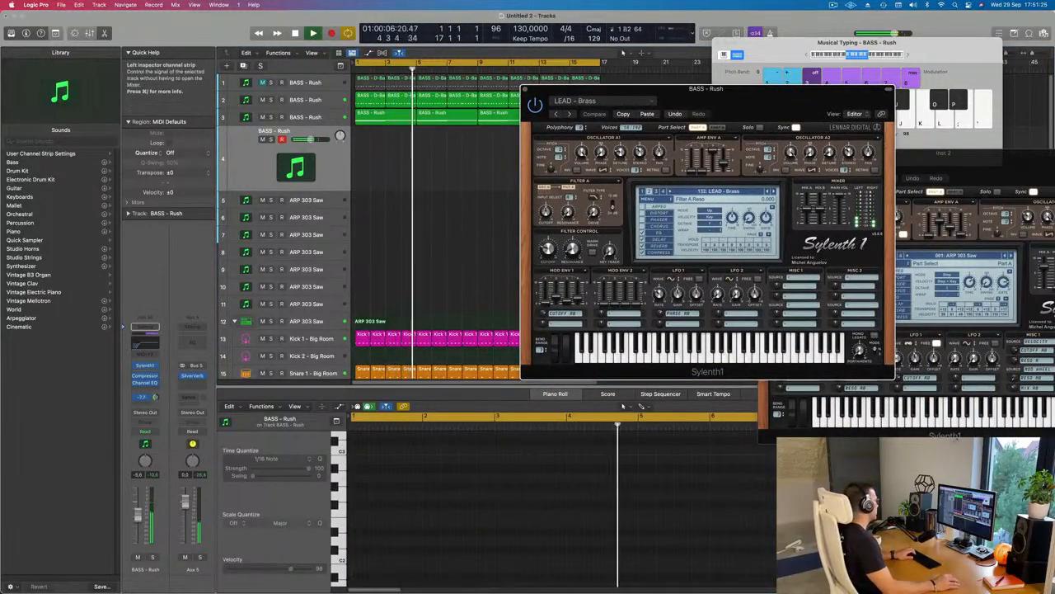
left_click_drag(155, 397, 155, 404)
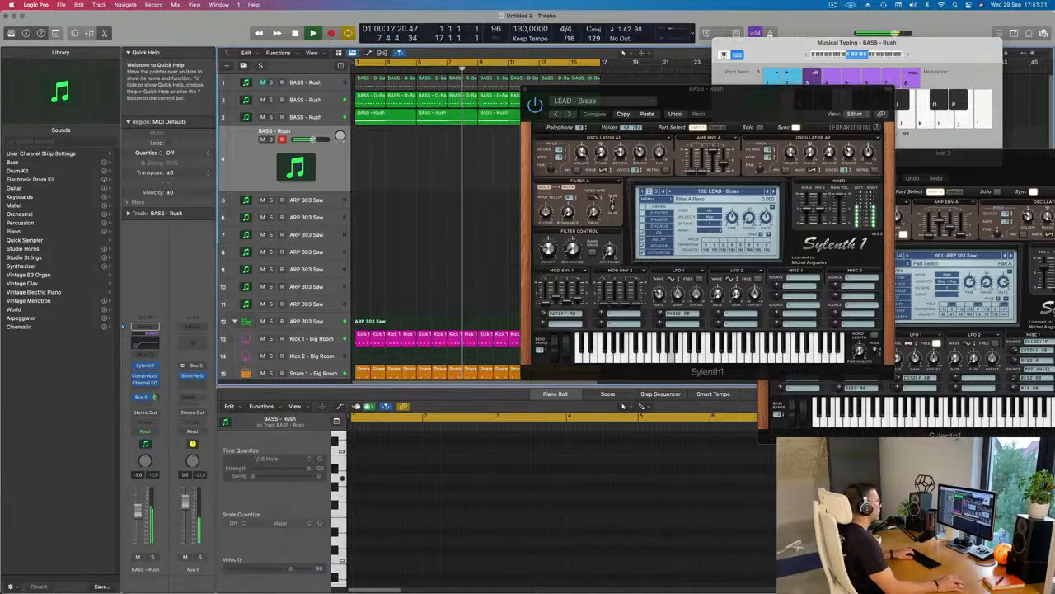
Load the LEAD - Brazil 1 preset in the track's Sylenth1 and audition it over the loop.
left_click(774, 193)
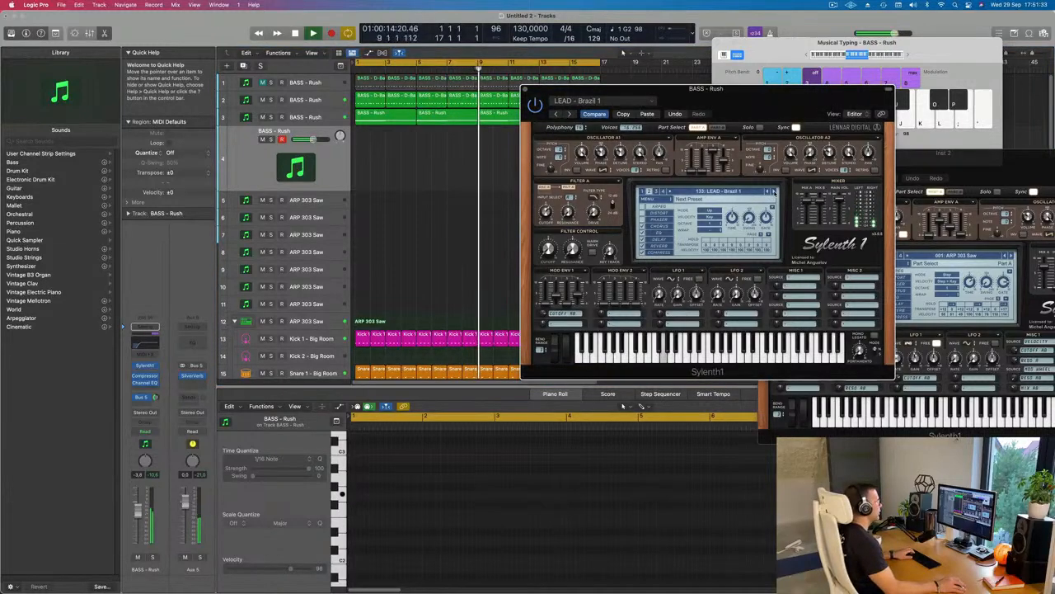
left_click(736, 193)
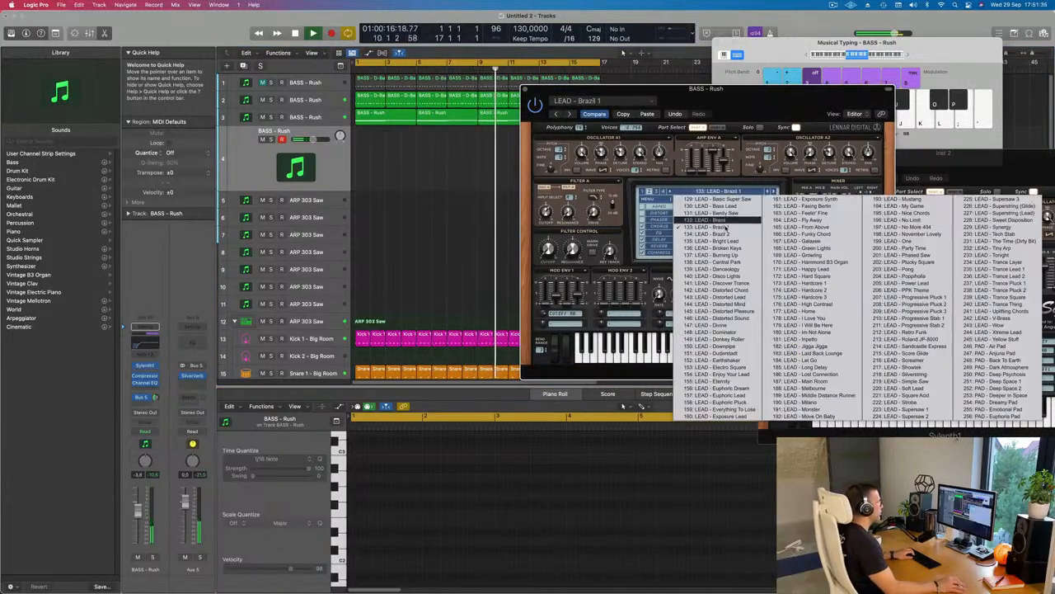
left_click(724, 227)
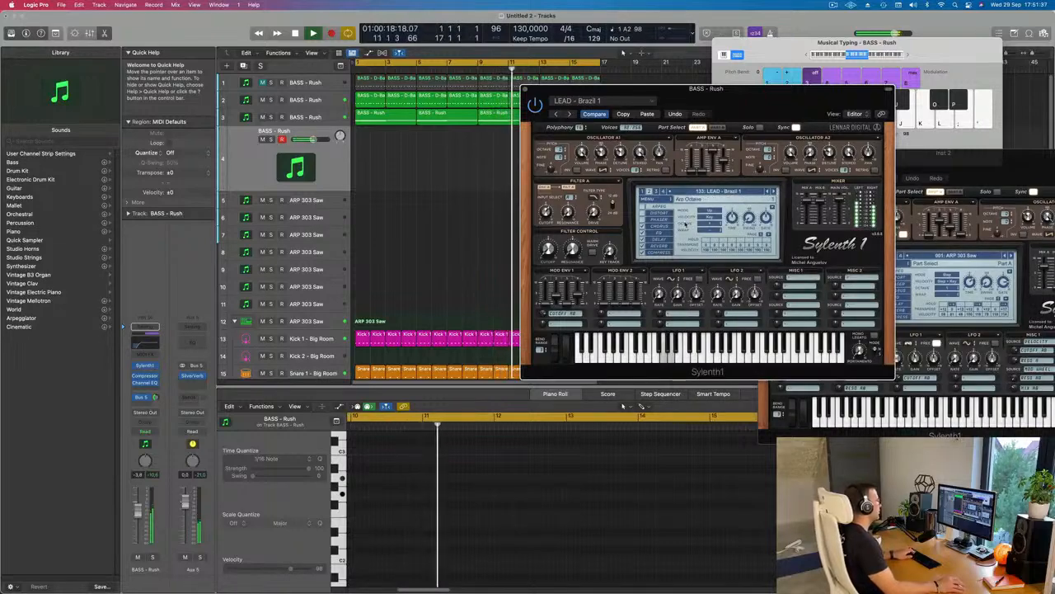
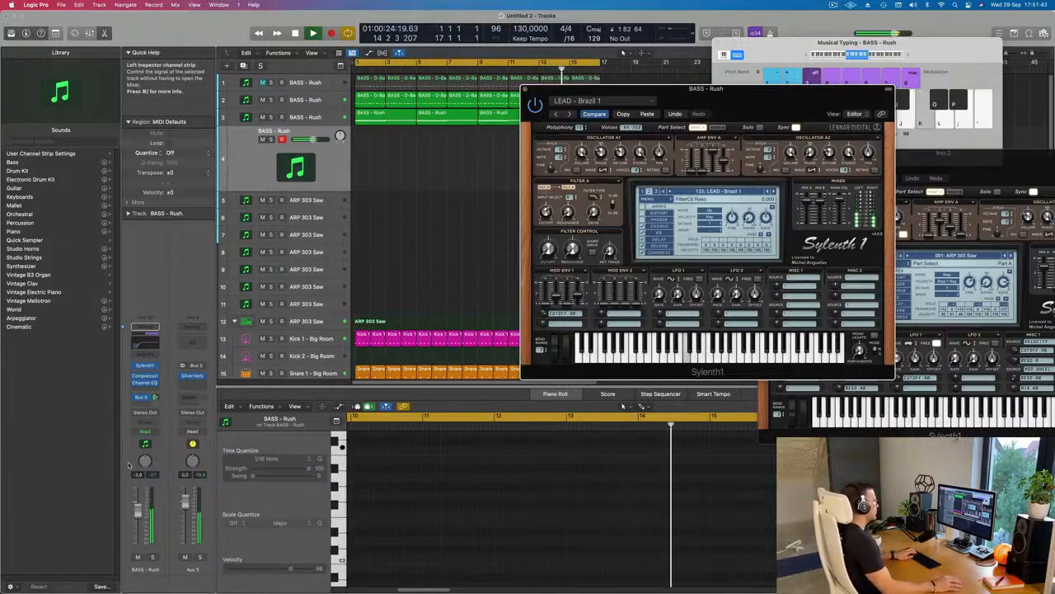
left_click_drag(754, 111, 792, 142)
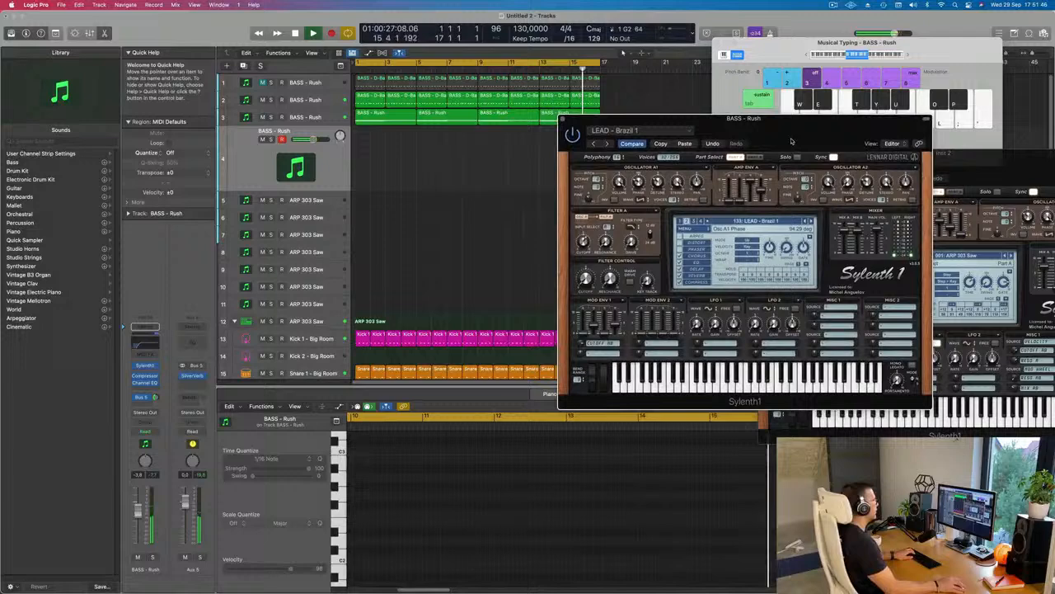
Audition the lead presets one by one from LEAD - Brazil 2 to LEAD - Divine.
left_click(809, 221)
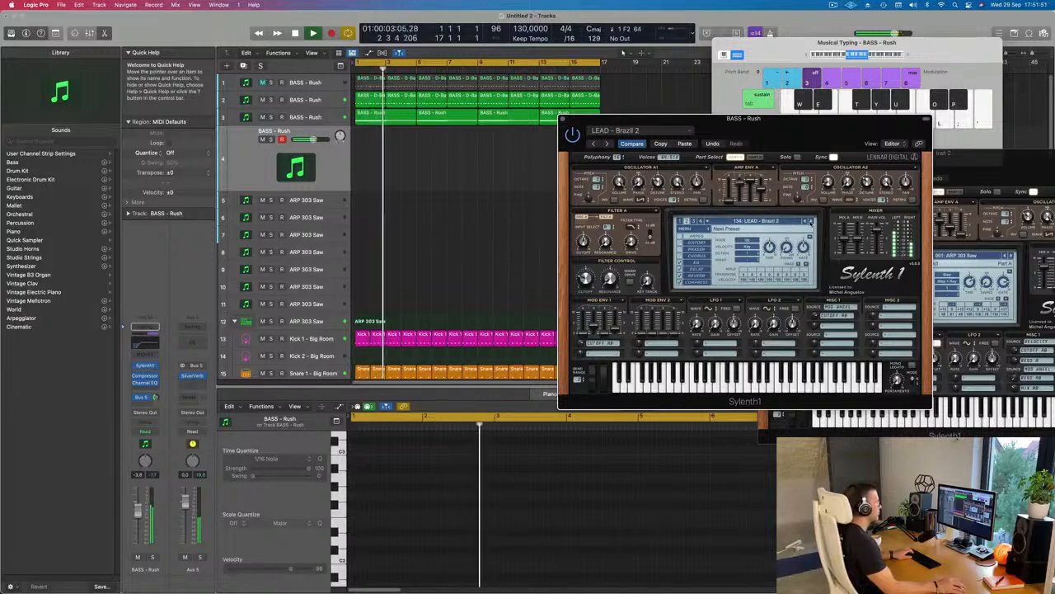
left_click(811, 221)
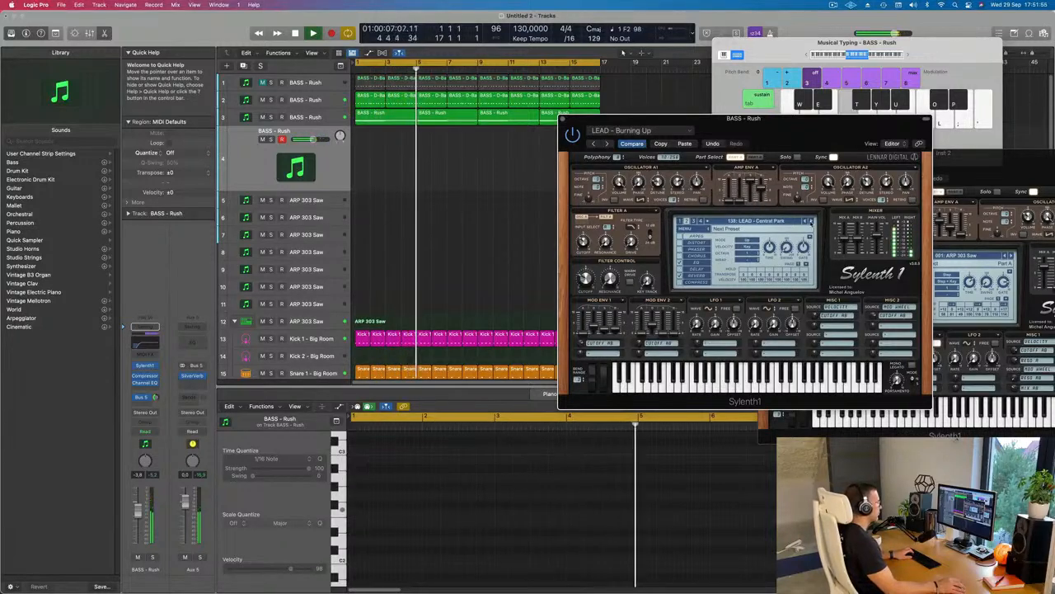
left_click(810, 221)
left_click(811, 221)
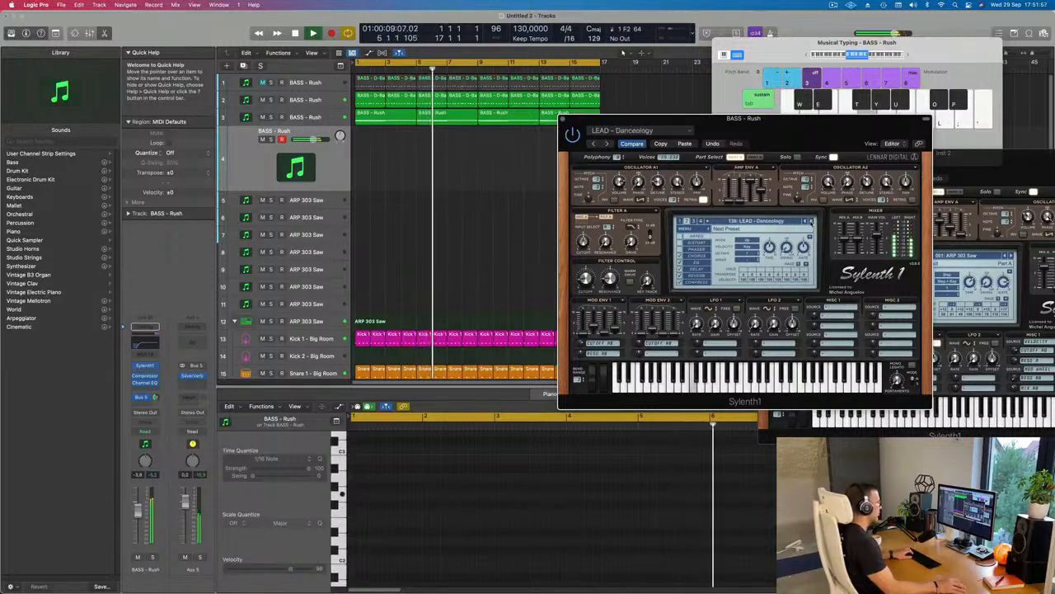
left_click(811, 221)
left_click(811, 221)
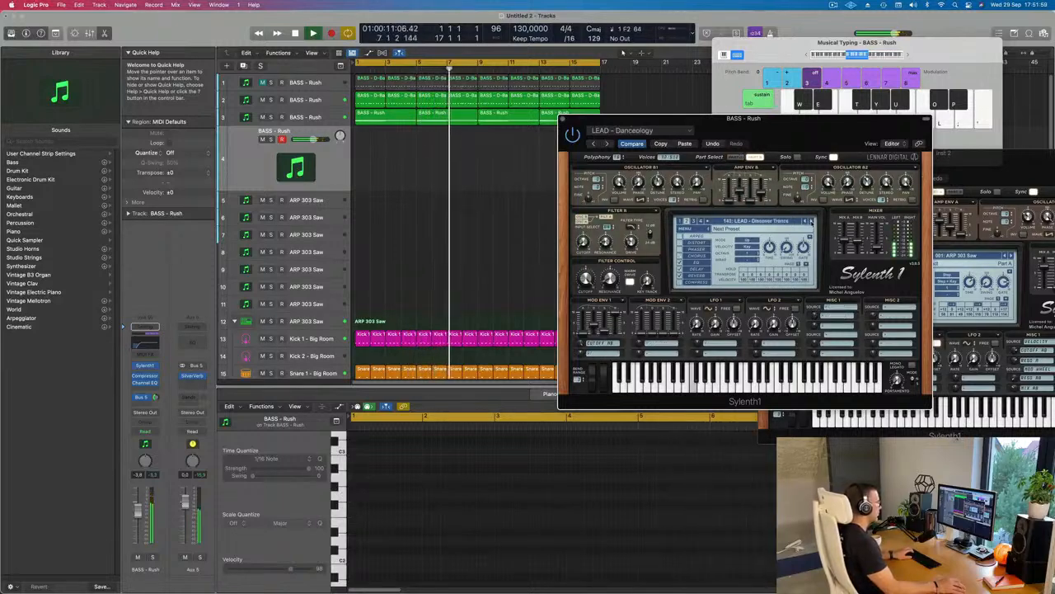
left_click(812, 221)
left_click(812, 221)
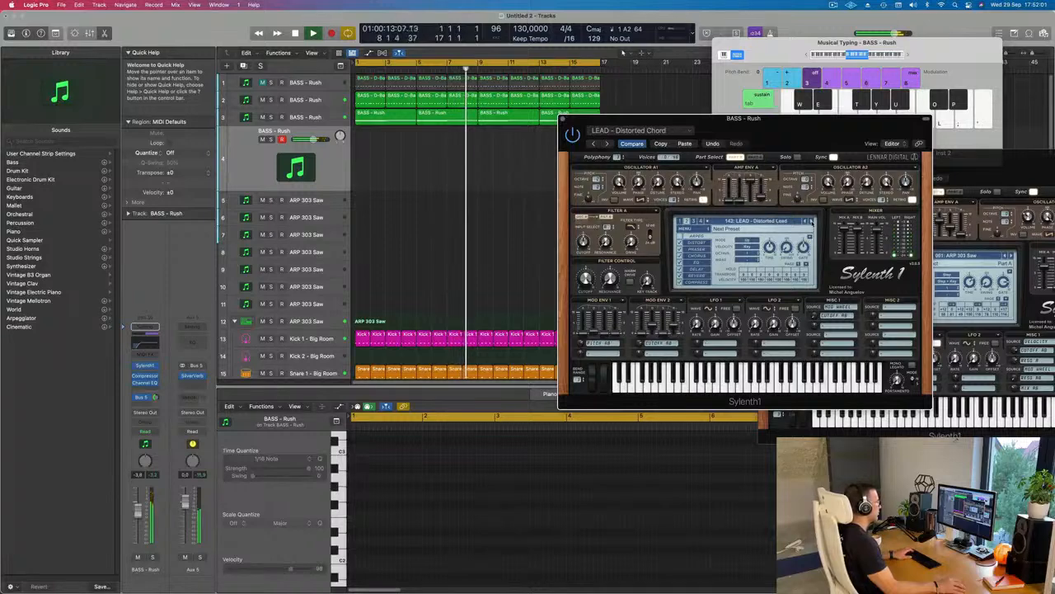
left_click(812, 221)
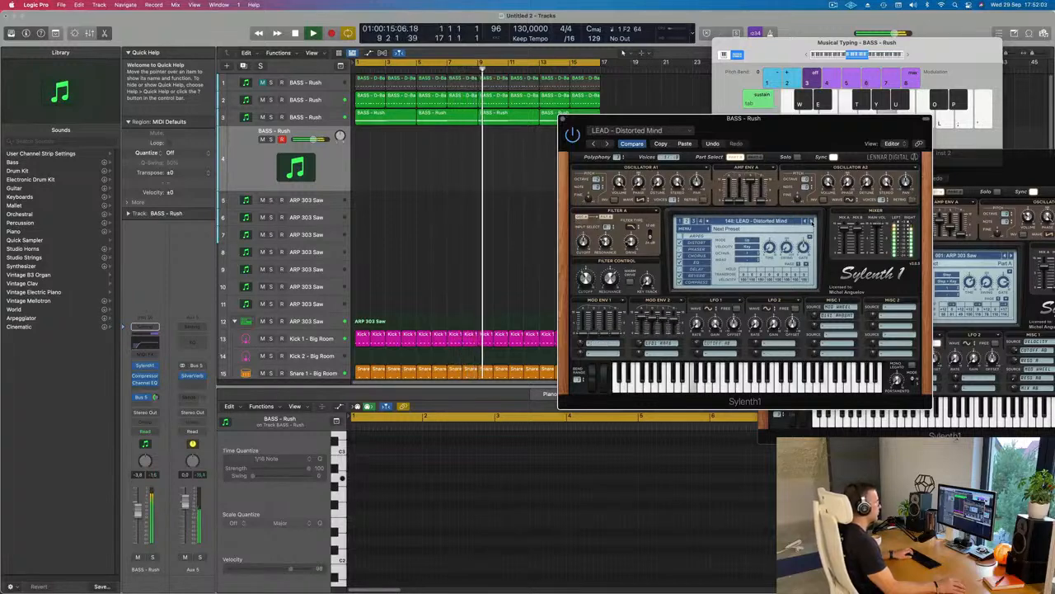
left_click(811, 221)
left_click(811, 221)
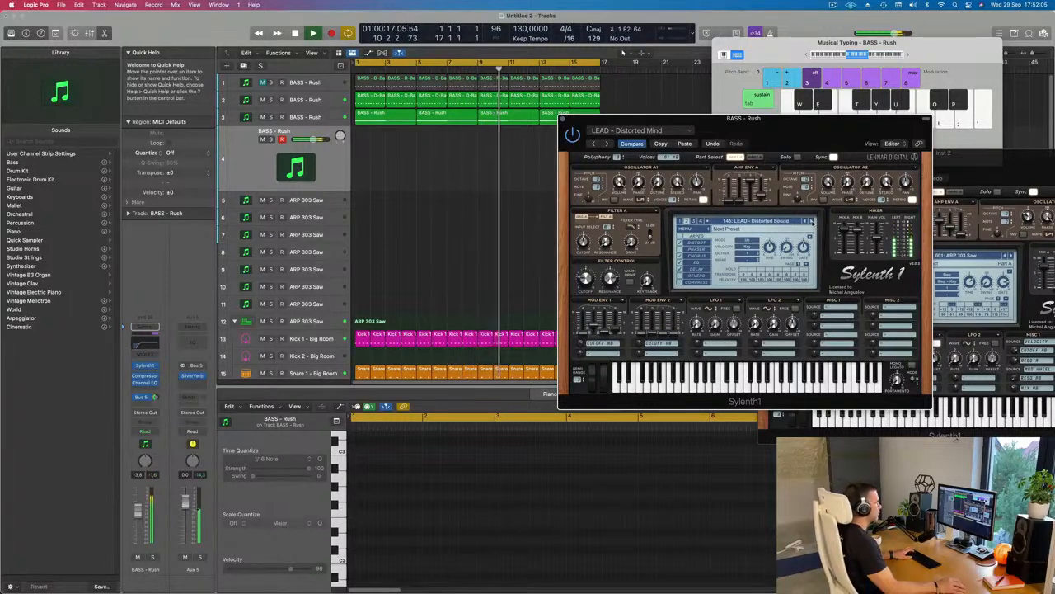
left_click(811, 221)
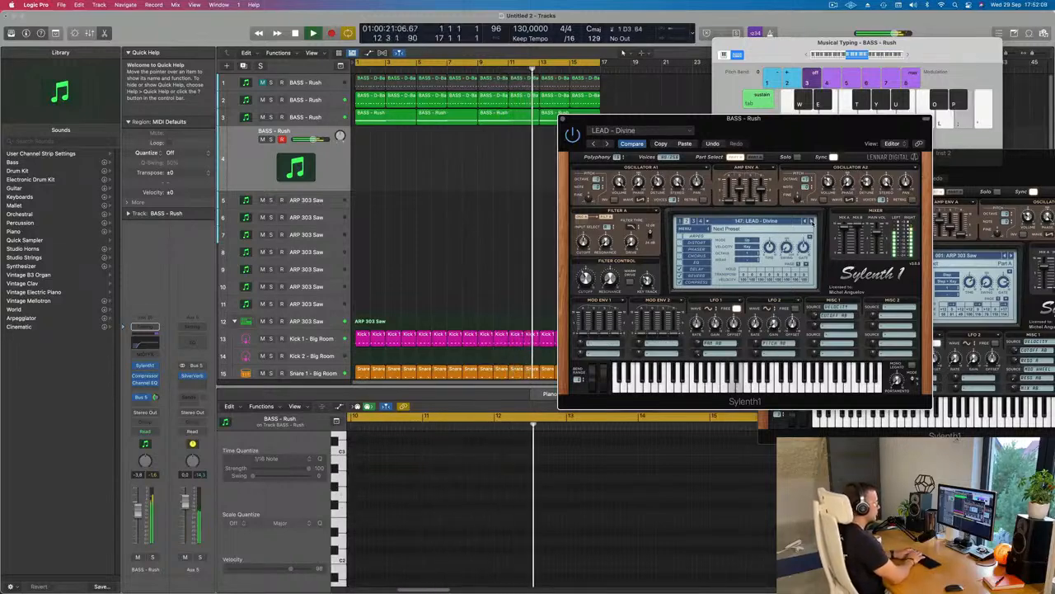
Step back to the LEAD - Distorted Mind preset and lower the track 4 volume to -10.0 dB.
left_click(806, 221)
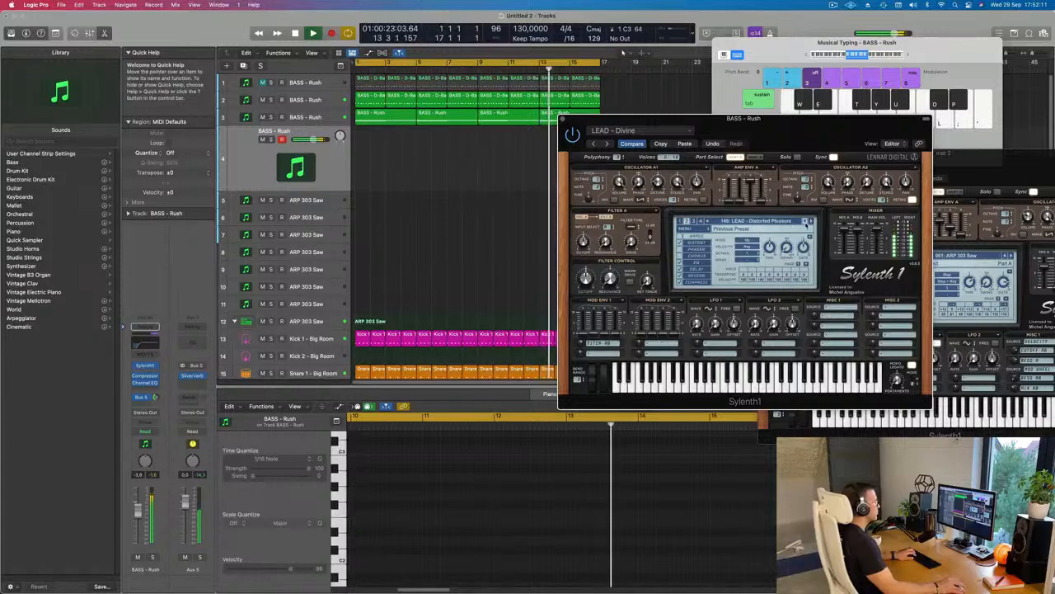
left_click(806, 222)
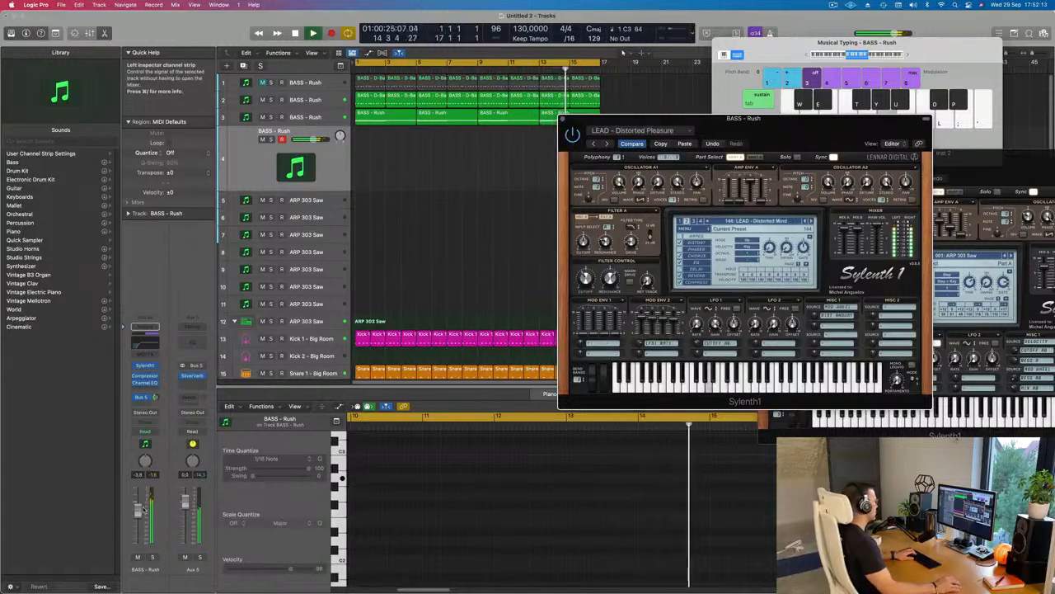
left_click_drag(139, 516, 139, 526)
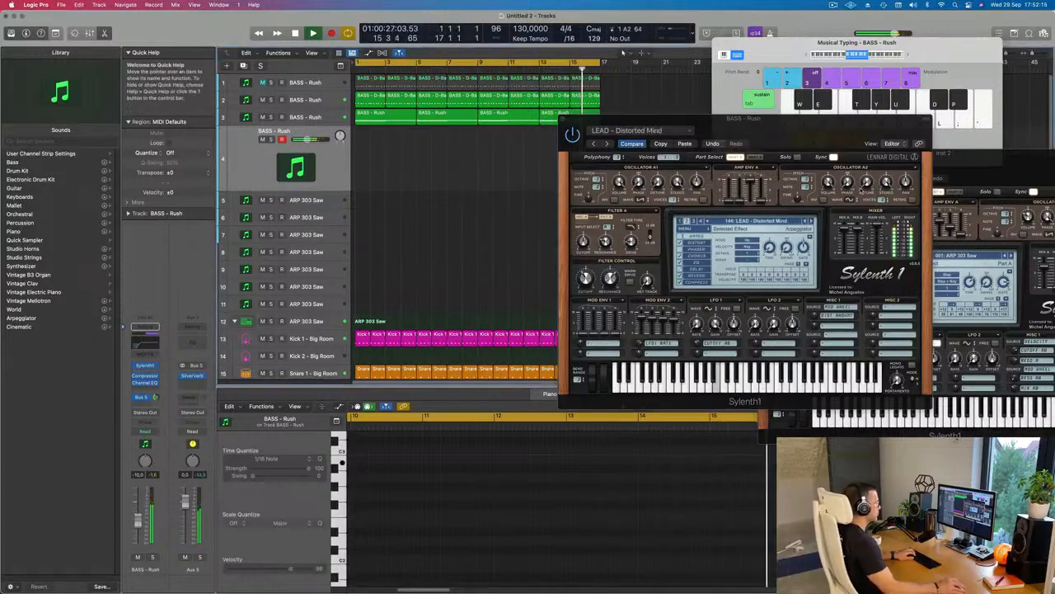
Step forward through the lead presets while auditioning them, and load LEAD - Euphoric Dream.
left_click(811, 222)
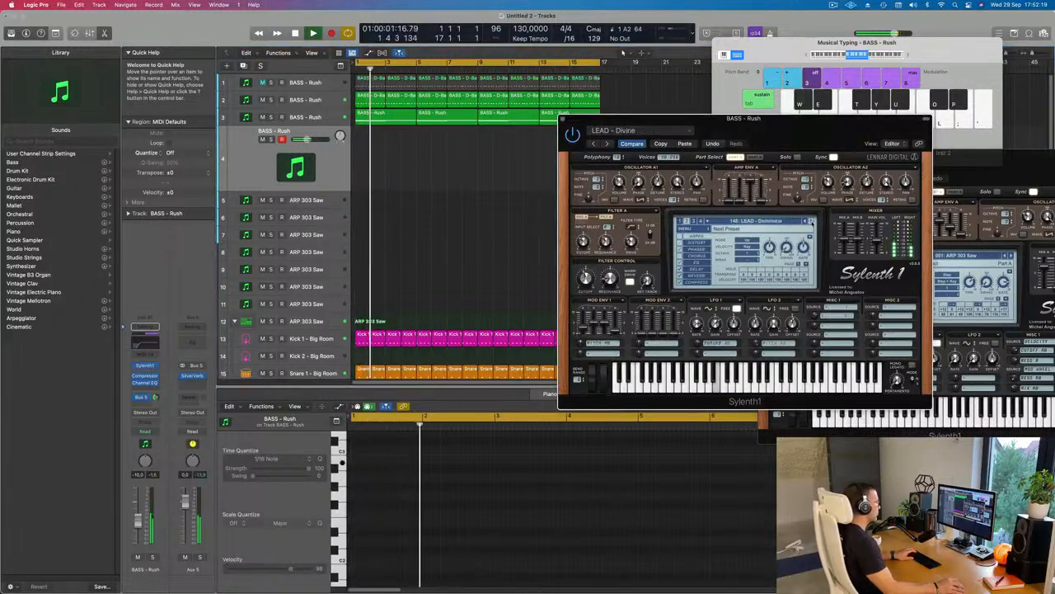
left_click(811, 221)
left_click(811, 221)
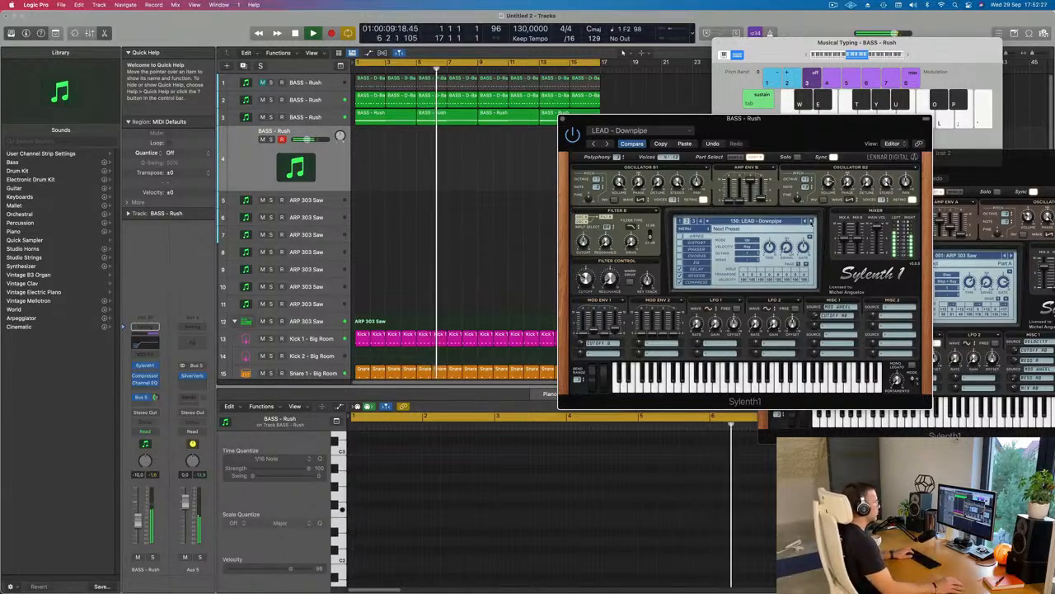
left_click(811, 221)
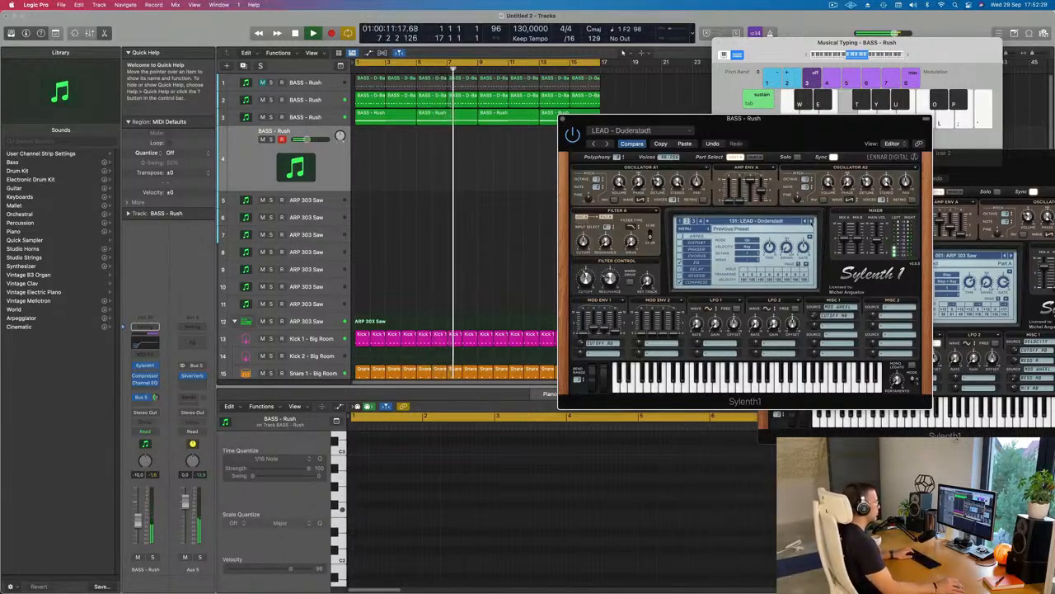
left_click(811, 221)
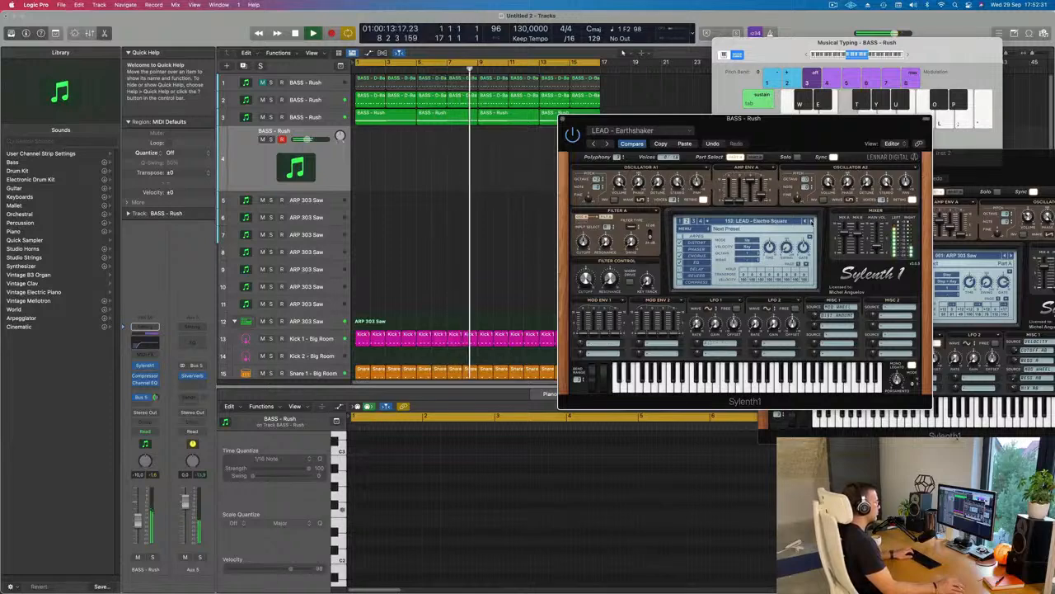
left_click(811, 221)
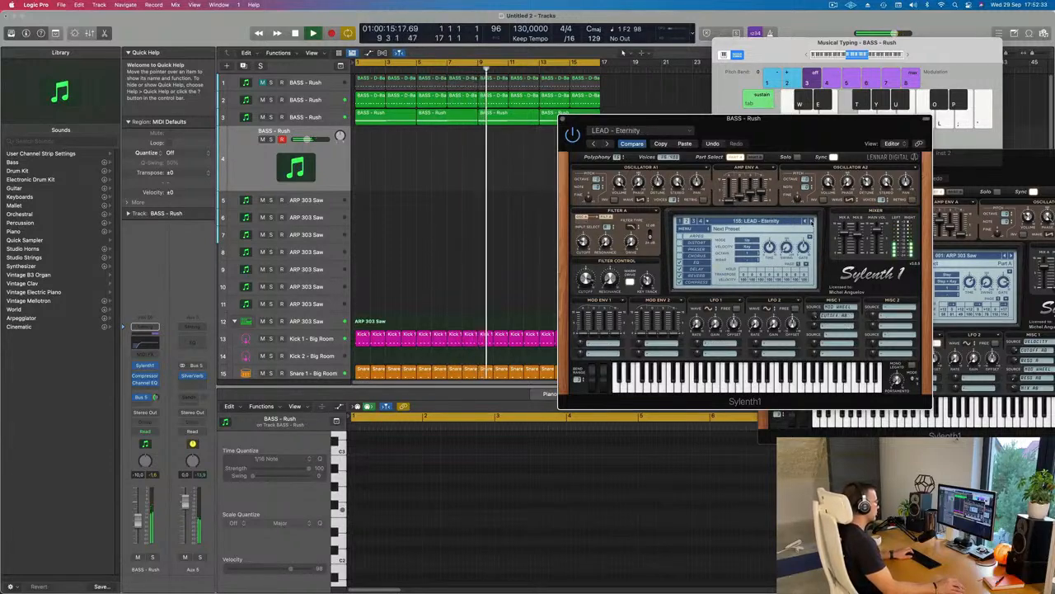
left_click(810, 220)
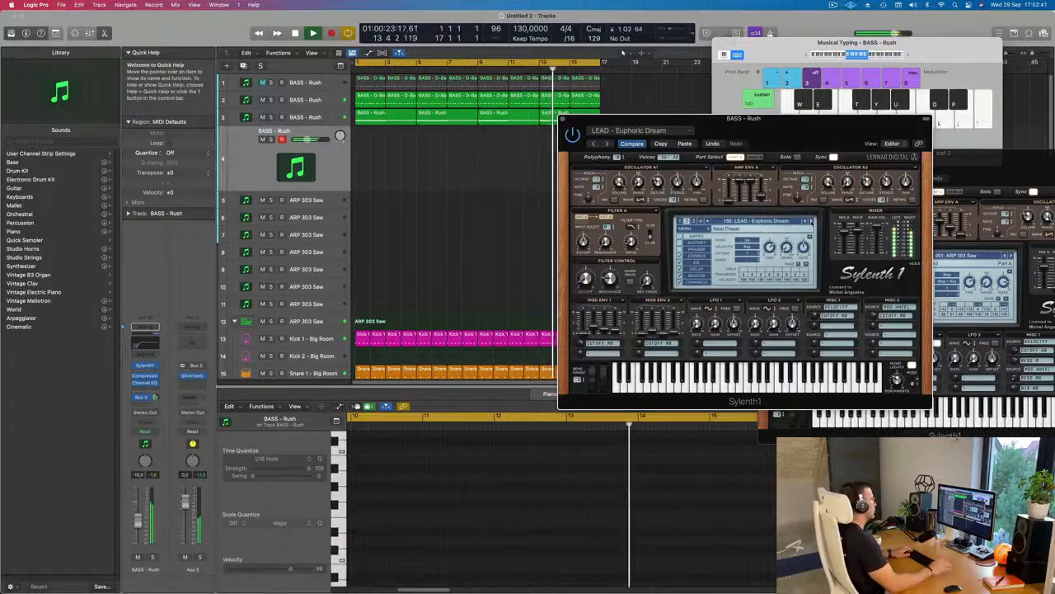
Copy the first D-Bass region from track 2 to the start of track 4 and transpose all its notes up one octave.
left_click(366, 98)
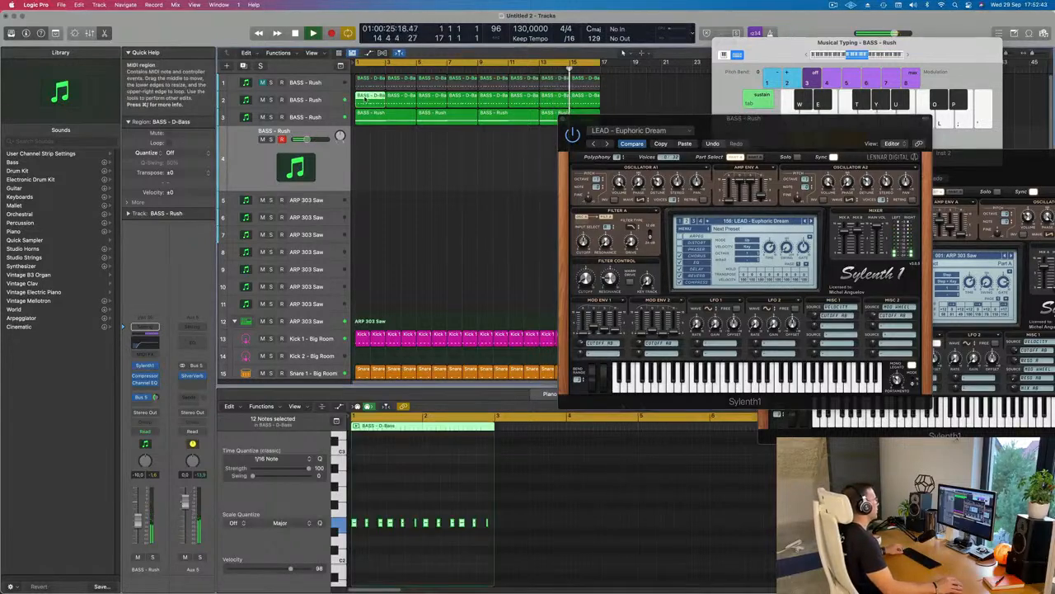
left_click_drag(366, 98, 365, 157)
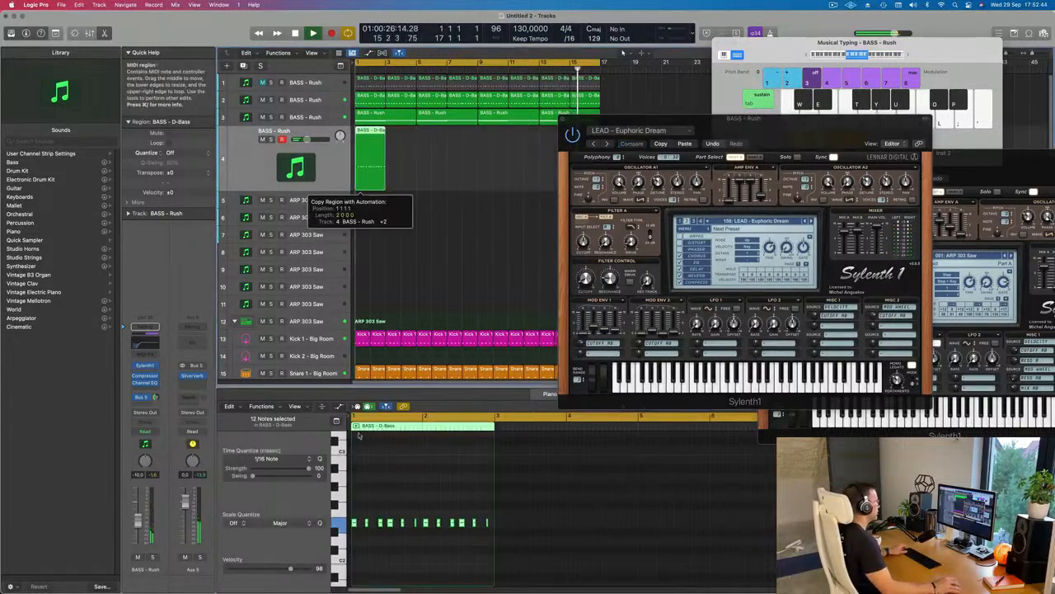
left_click(358, 540)
key("super+a")
key("alt+shift+Up")
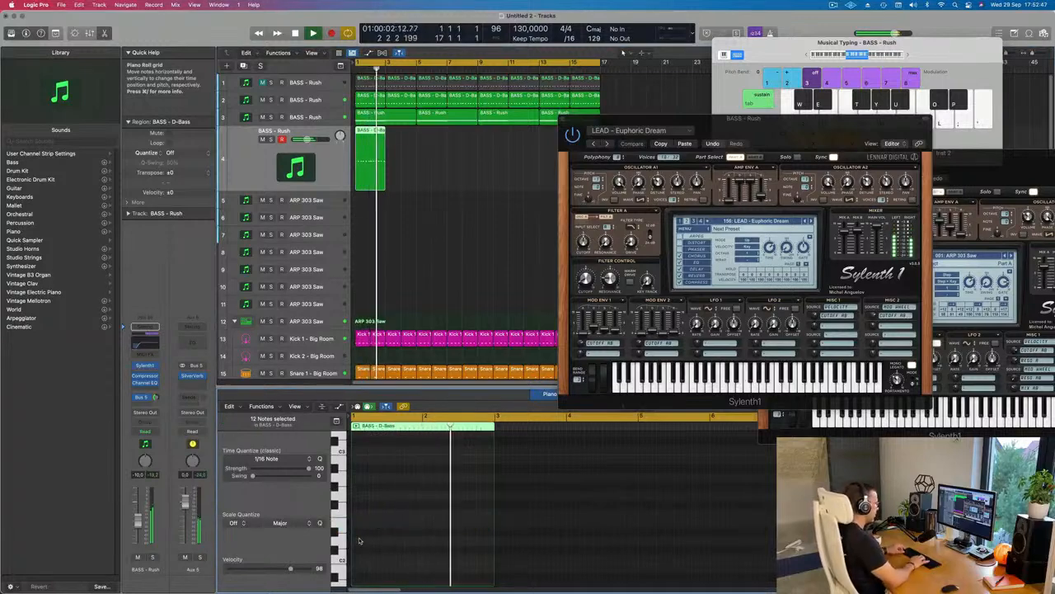
scroll(404, 531, "up", 4)
key("space")
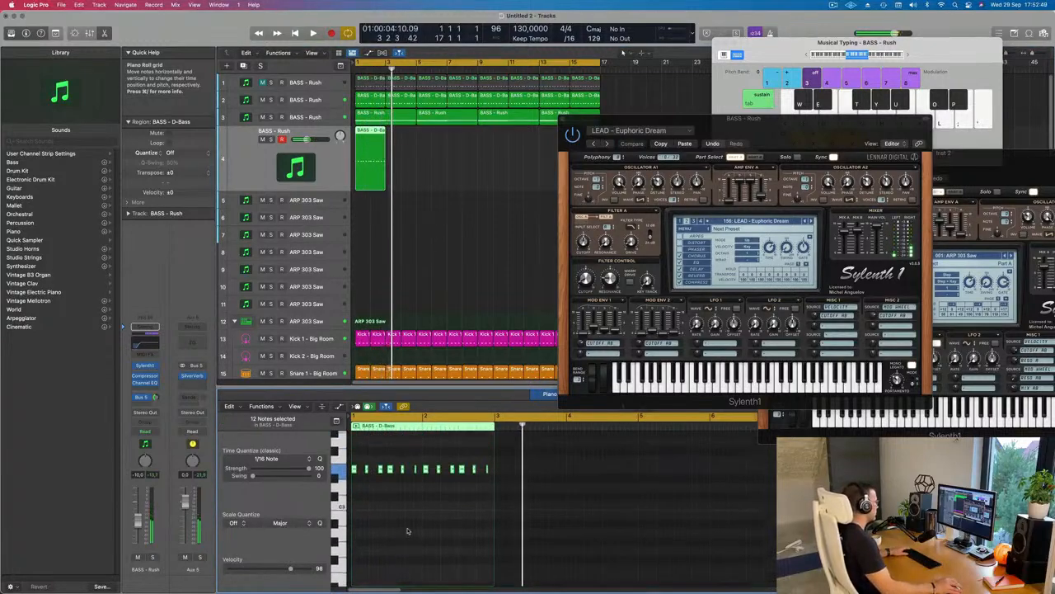
Play back the copied region, transpose all its notes up another octave and restart playback.
key("space")
scroll(407, 531, "up", 3)
scroll(407, 532, "down", 1)
key("alt+shift+Up")
key("space")
key("space")
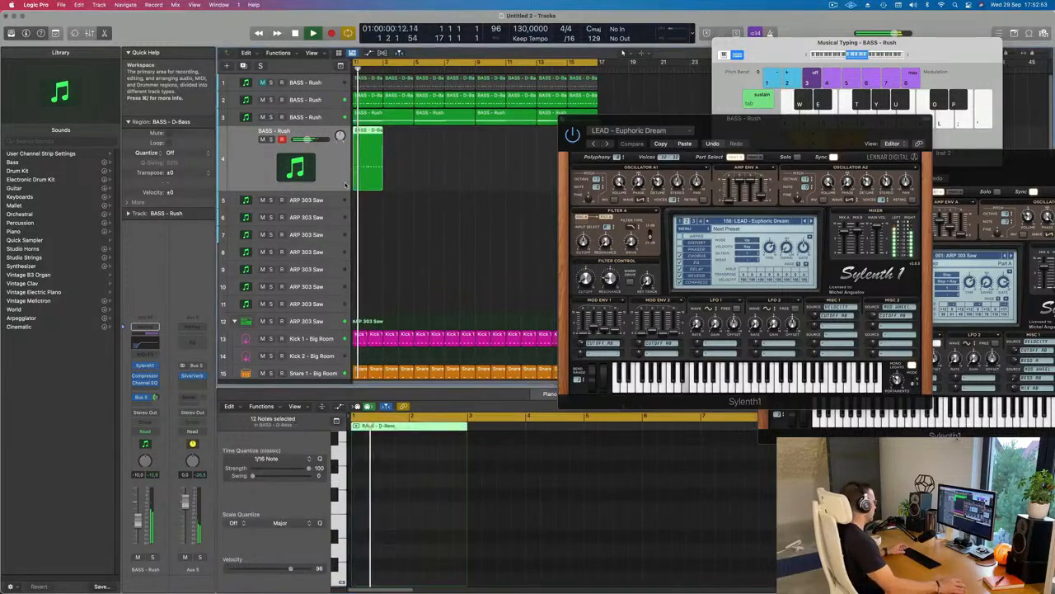
Repeat the two-bar region on track 4 six times, filling the track from bar 3 through bar 14.
key("super+r")
key("super+r")
key("super+r")
key("super+r")
key("super+r")
key("super+r")
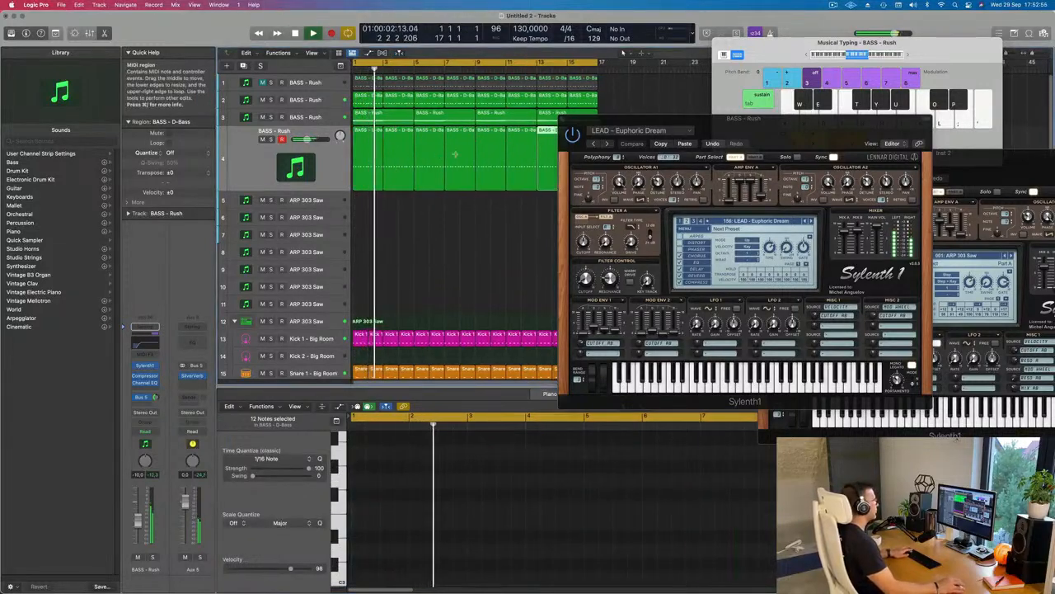
Load the LEAD - Euphoric Lead preset on track 4 and restart playback from the beginning.
left_click_drag(736, 124, 637, 133)
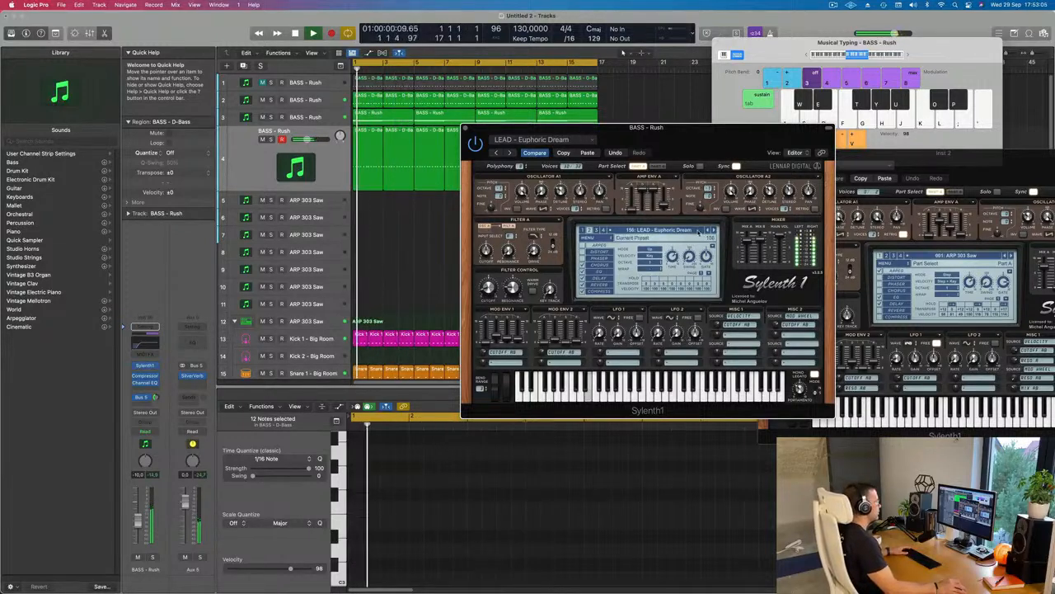
left_click(713, 231)
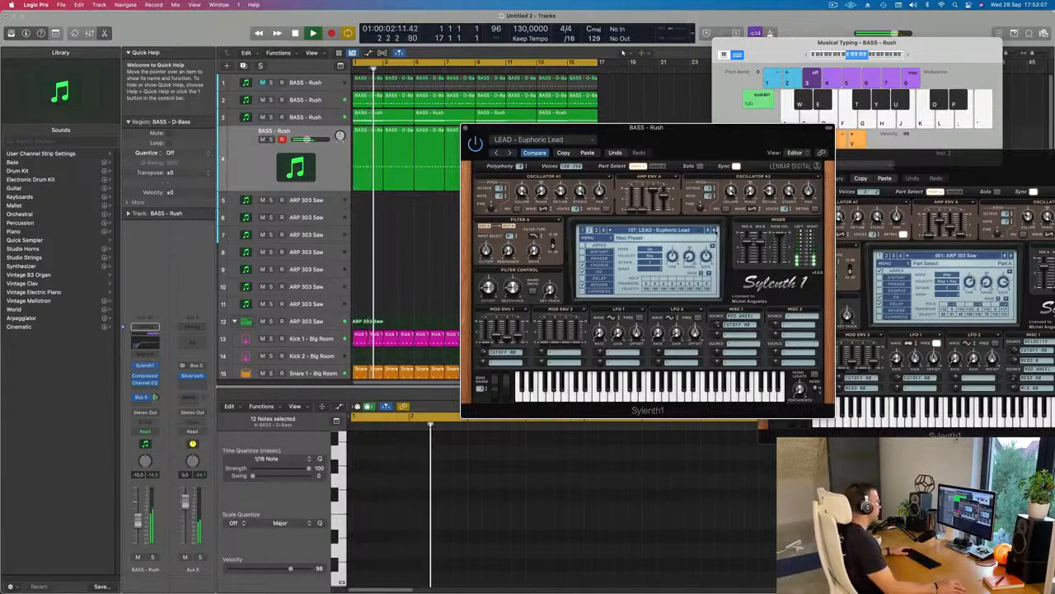
key("Return")
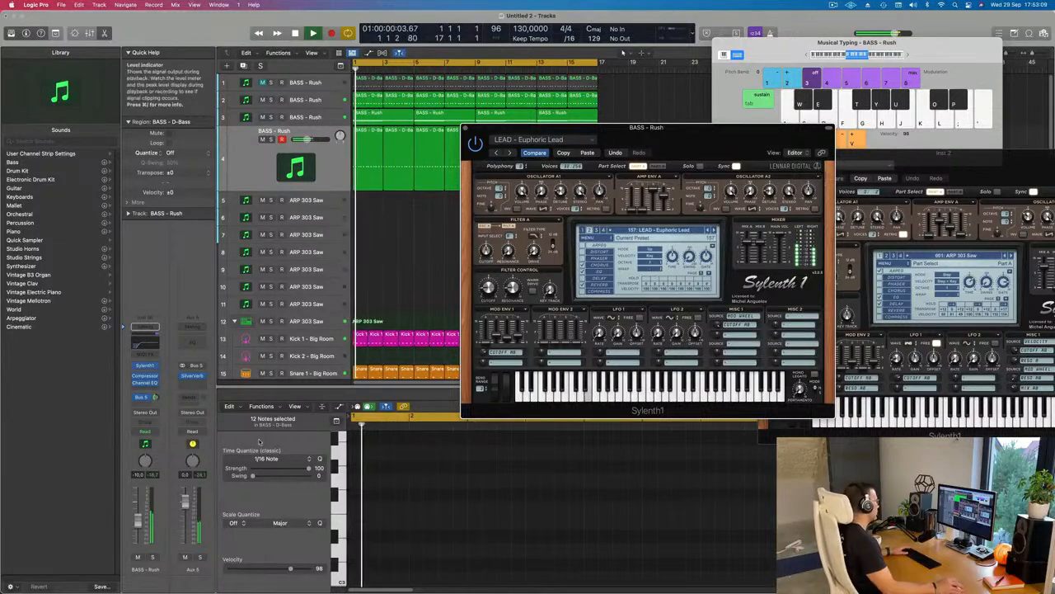
Adjust track 4's volume to -7.2 dB while listening, and close its Sylenth1 window.
left_click_drag(138, 520, 139, 517)
key("Return")
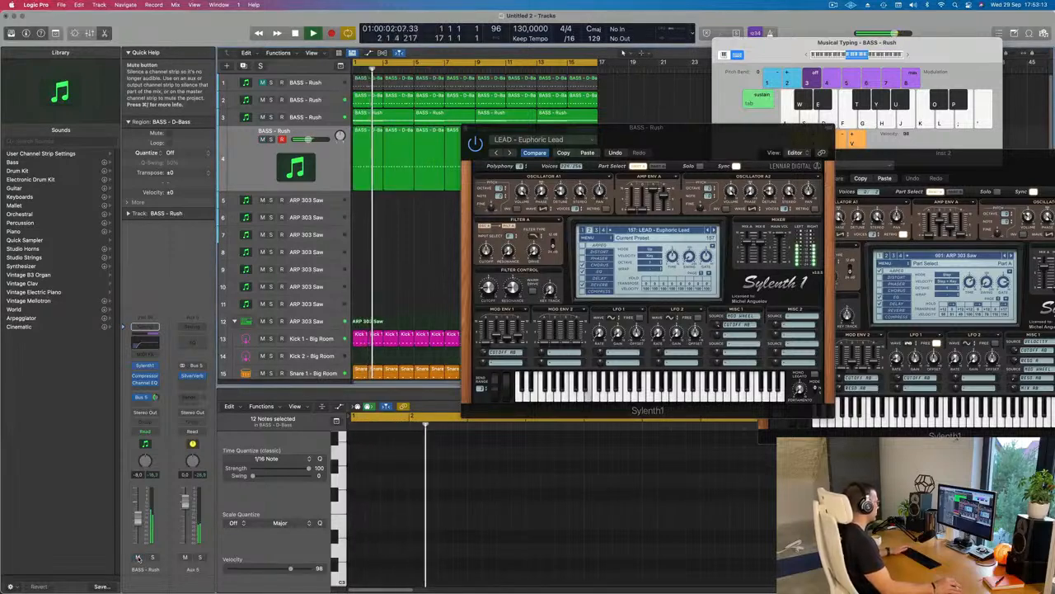
key("Return")
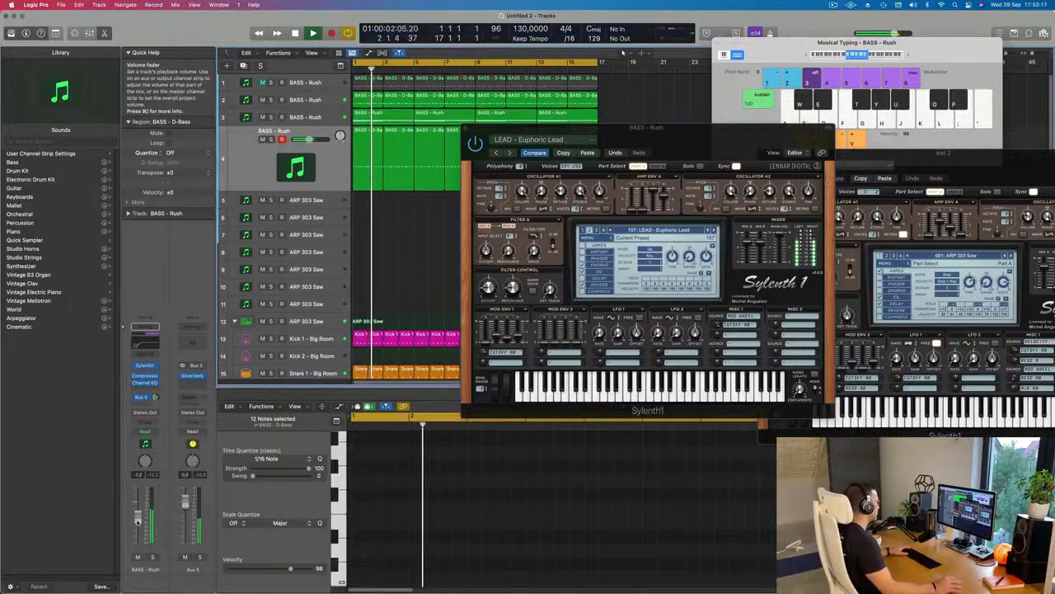
mouse_move(527, 127)
left_mouse_down()
mouse_move(606, 119)
mouse_move(533, 122)
left_mouse_up()
left_click(471, 122)
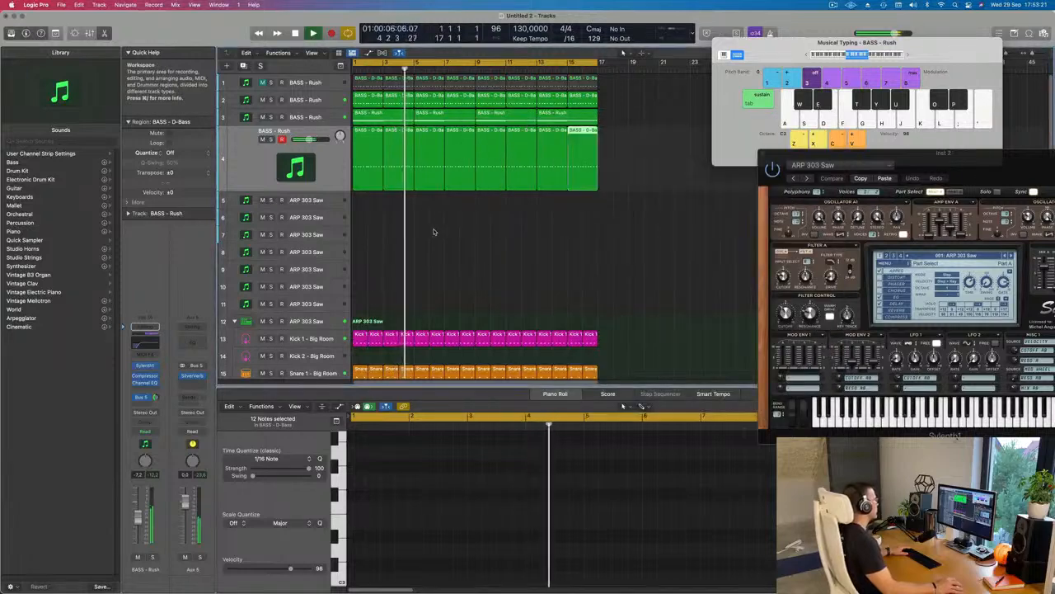
Restart playback and create a new track below track 4 with duplicate settings.
left_click(431, 237)
left_click(329, 161)
key("Return")
key("Return")
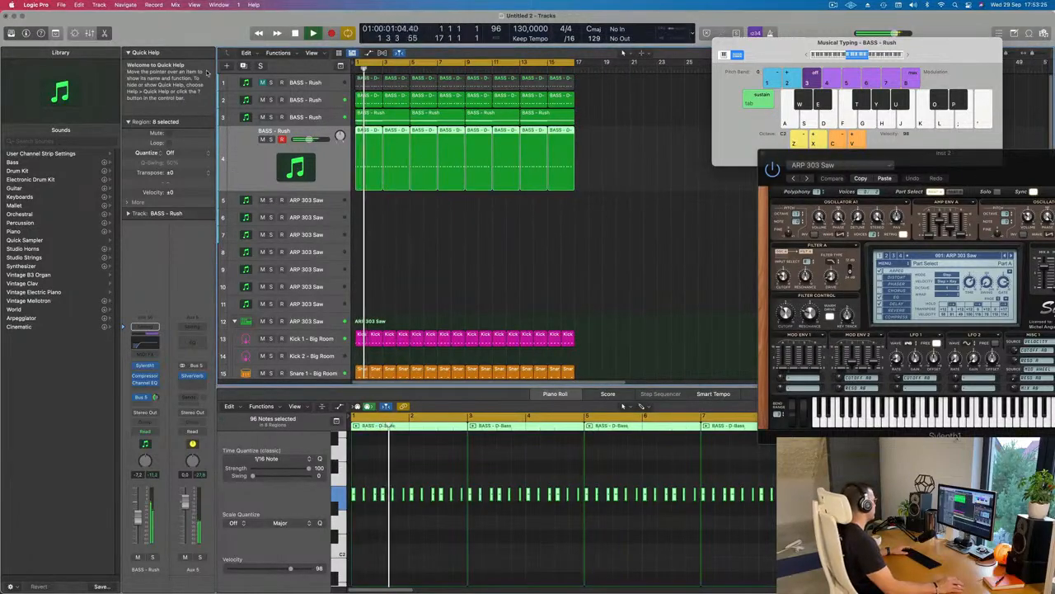
key("super+d")
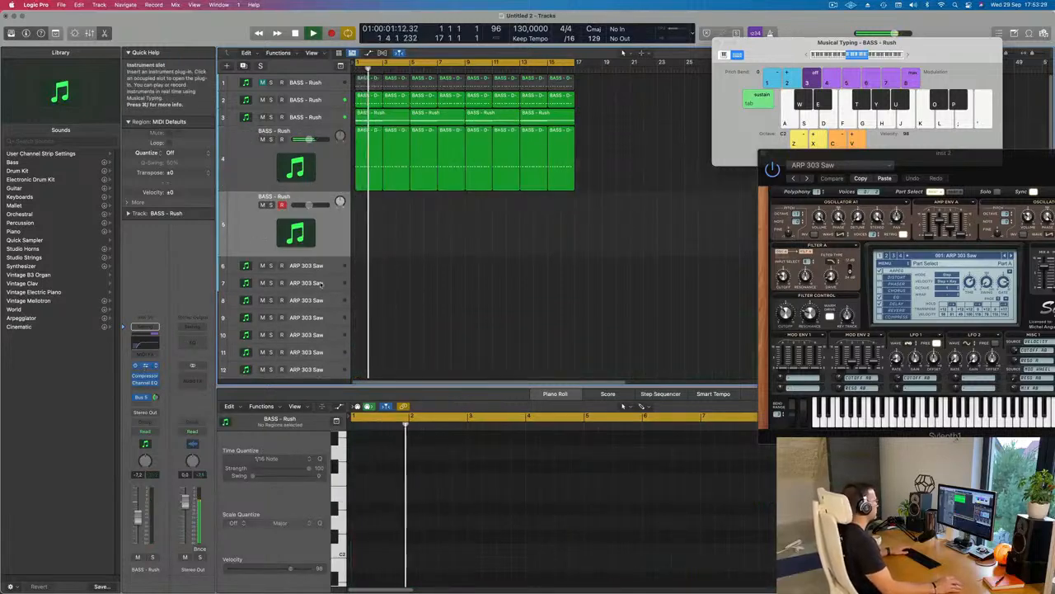
Open Sylenth1 on the new track 5 and load the LEAD - Yellow Stuff preset.
left_click(145, 365)
left_click(551, 220)
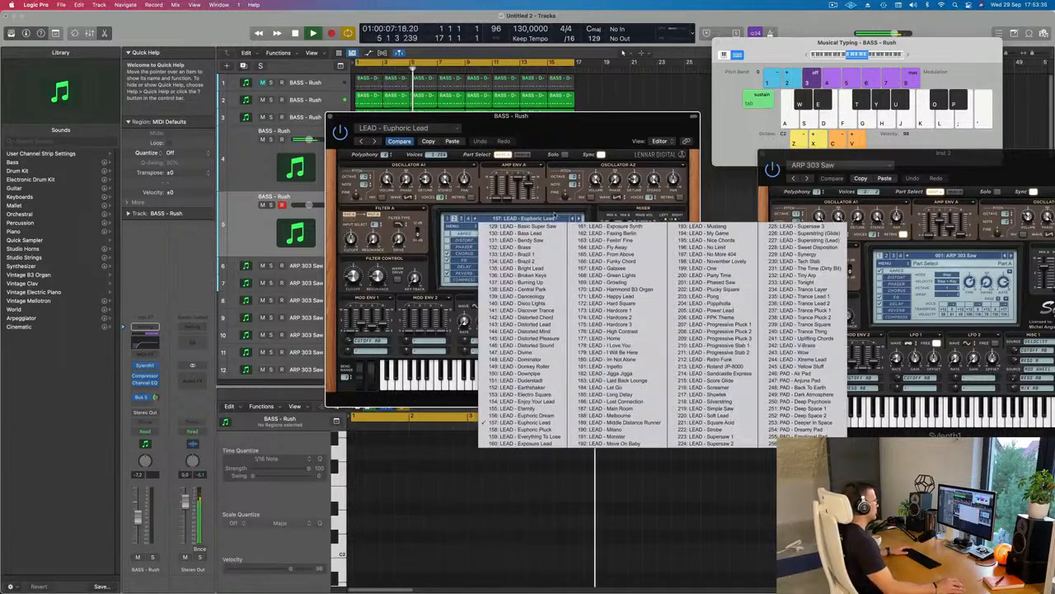
left_click(594, 151)
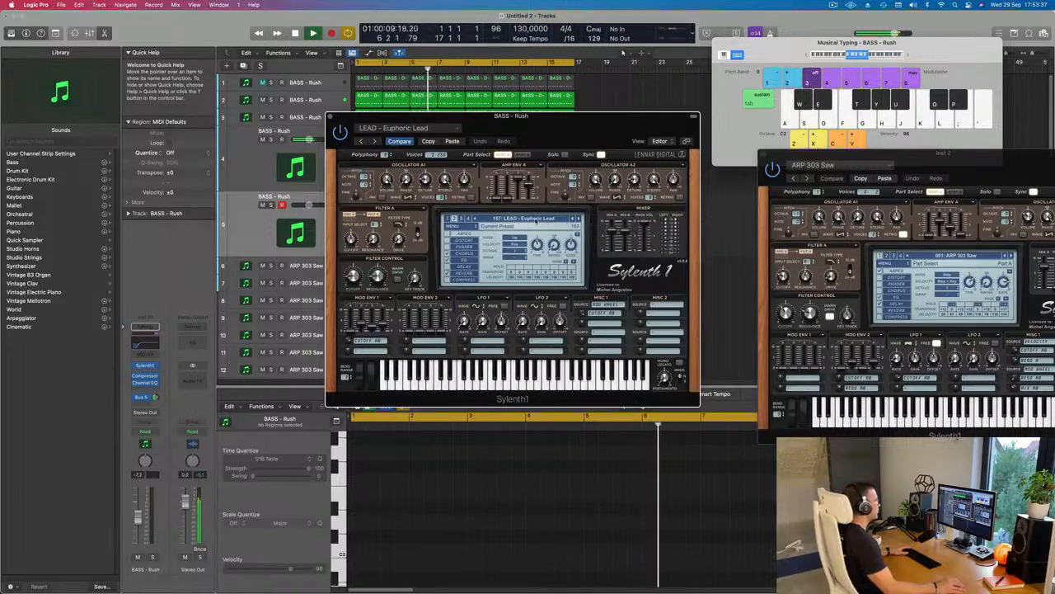
left_click(536, 220)
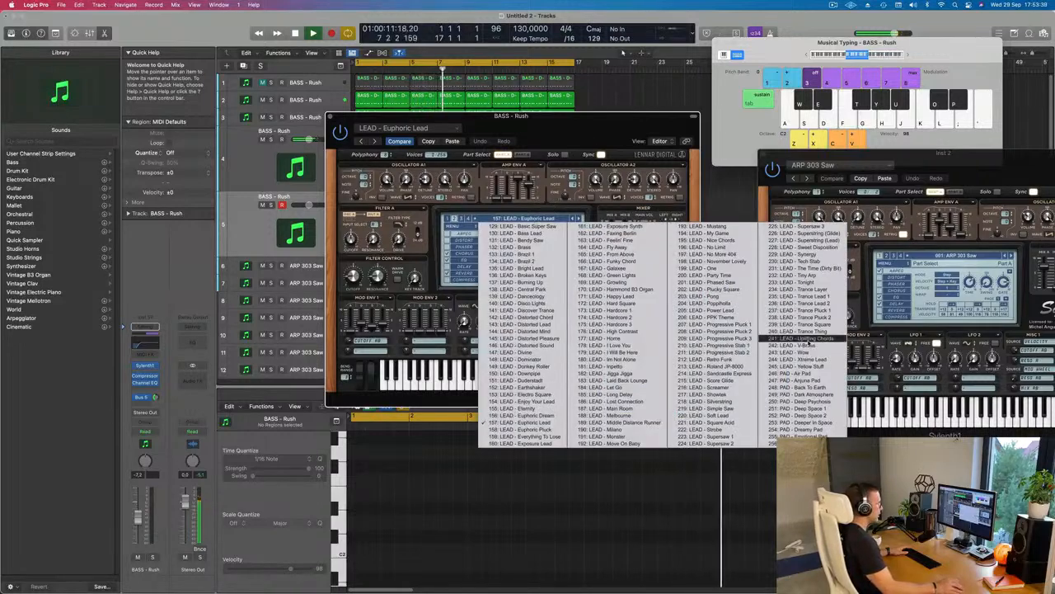
left_click(805, 368)
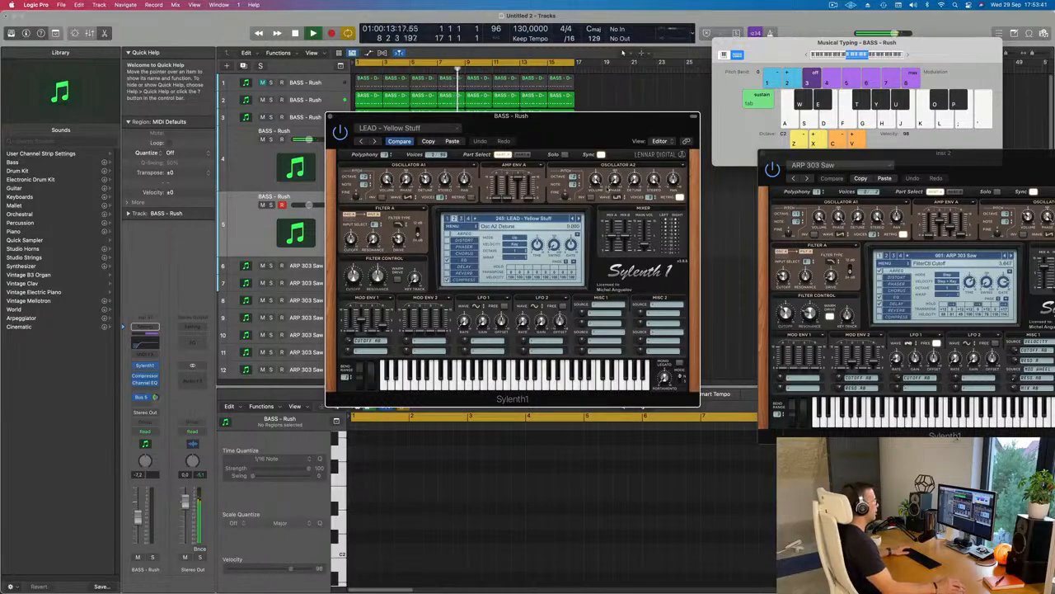
left_click_drag(511, 115, 559, 120)
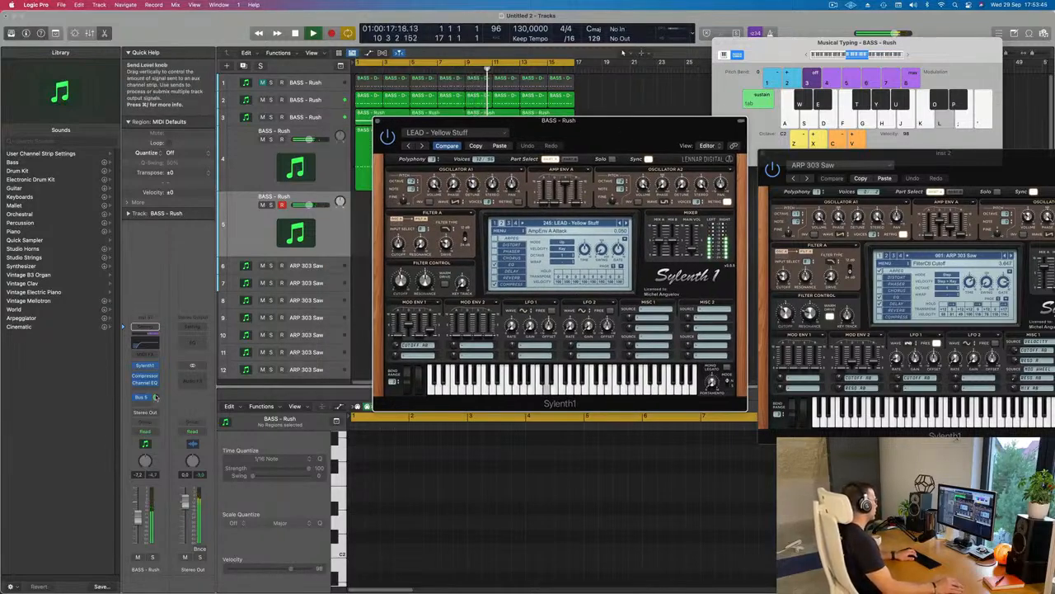
Step back through the lead presets to LEAD - Wow, lower track 5's volume to -14.4 dB and audition notes.
left_click(138, 517)
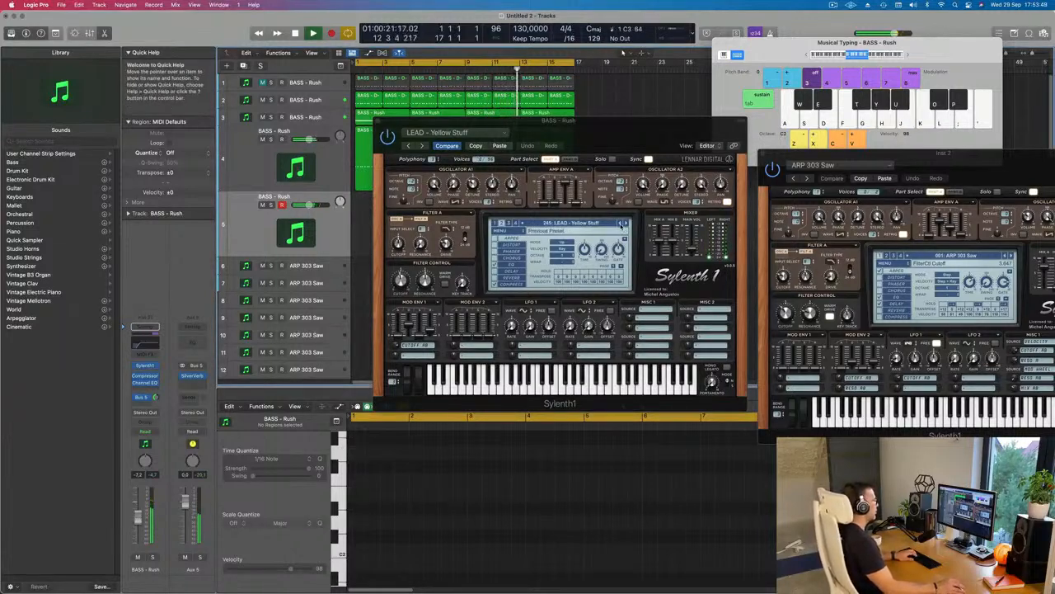
left_click(621, 224)
left_click(621, 224)
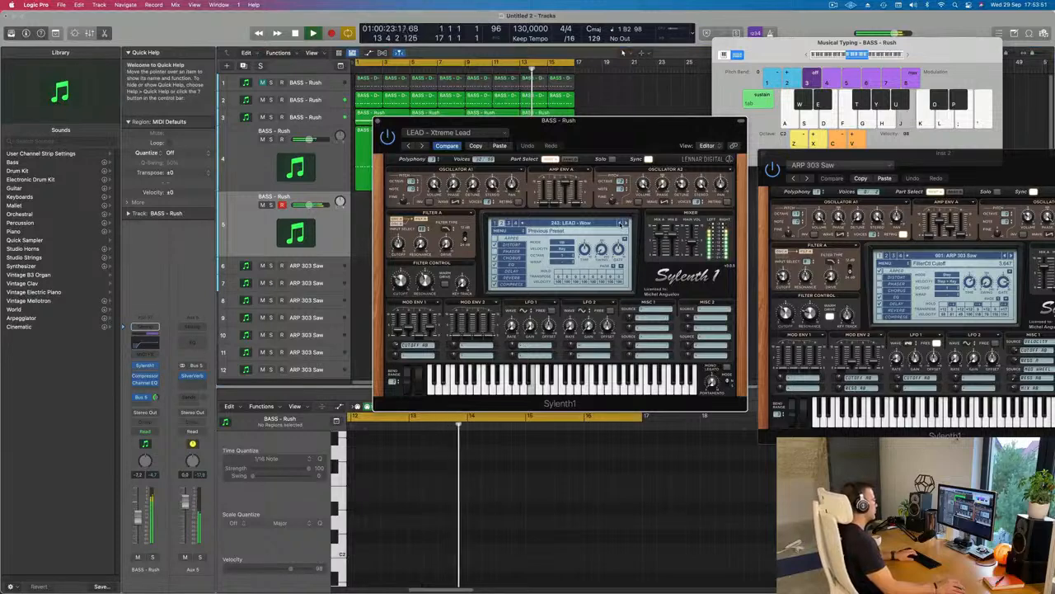
left_click_drag(138, 523, 139, 526)
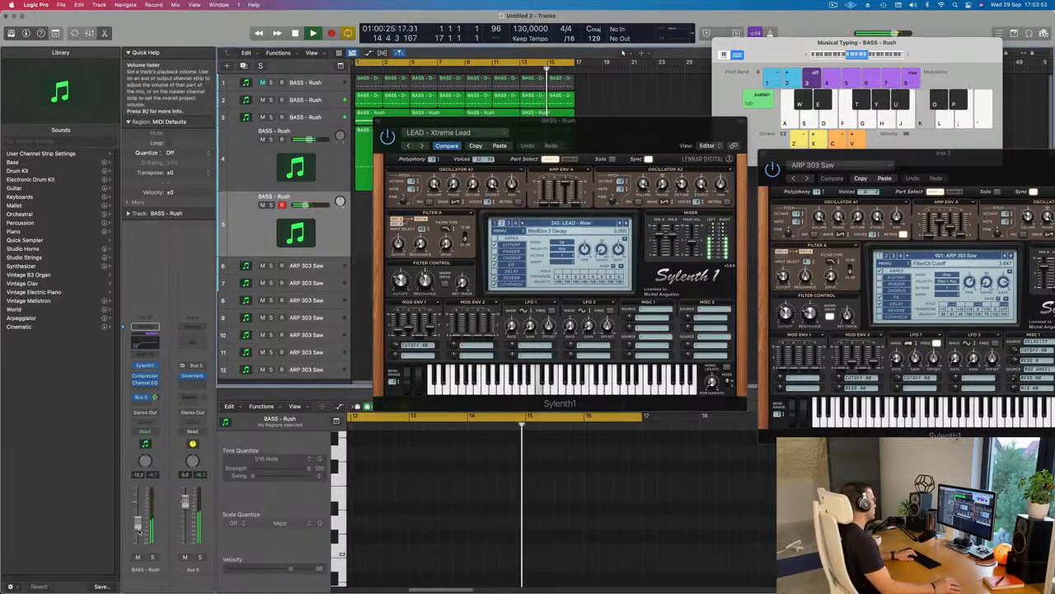
key("k")
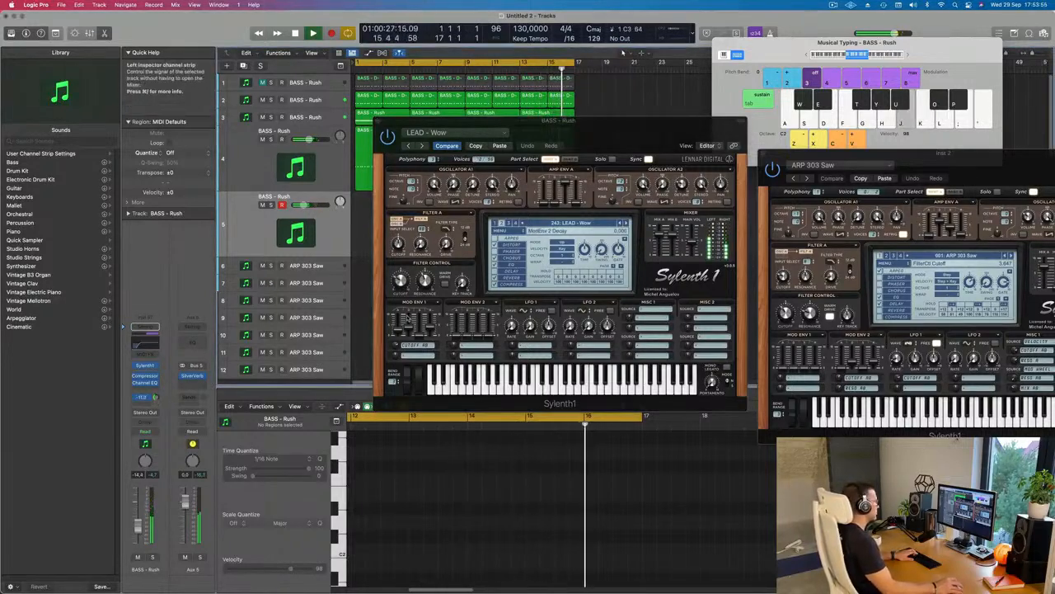
Step back to LEAD - Trance Thing with track 5's volume at -5.7 dB, and shift the musical typing range up to C3.
left_click(621, 224)
left_click(621, 224)
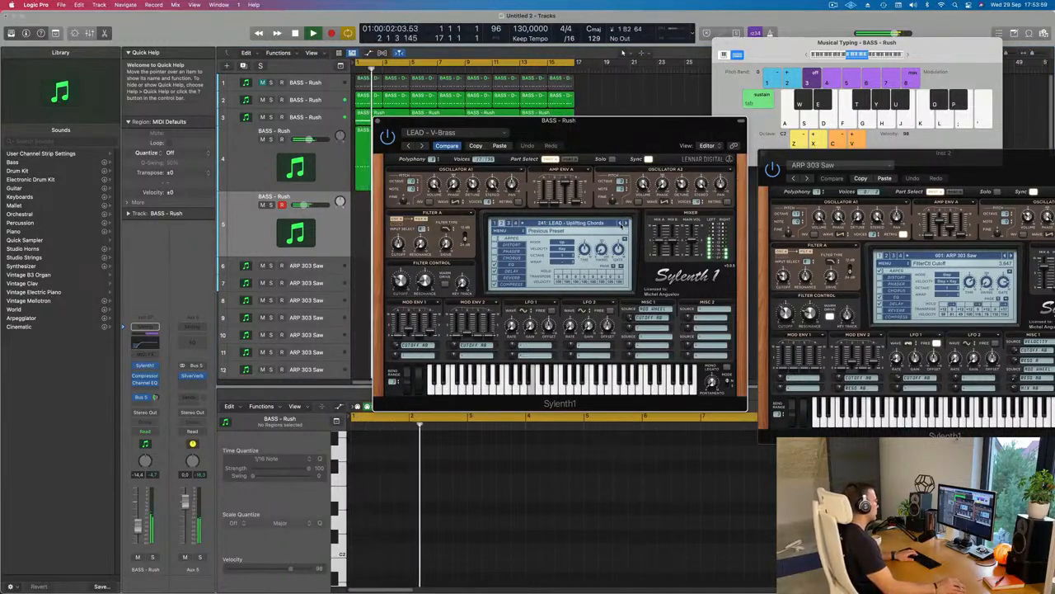
left_click(621, 224)
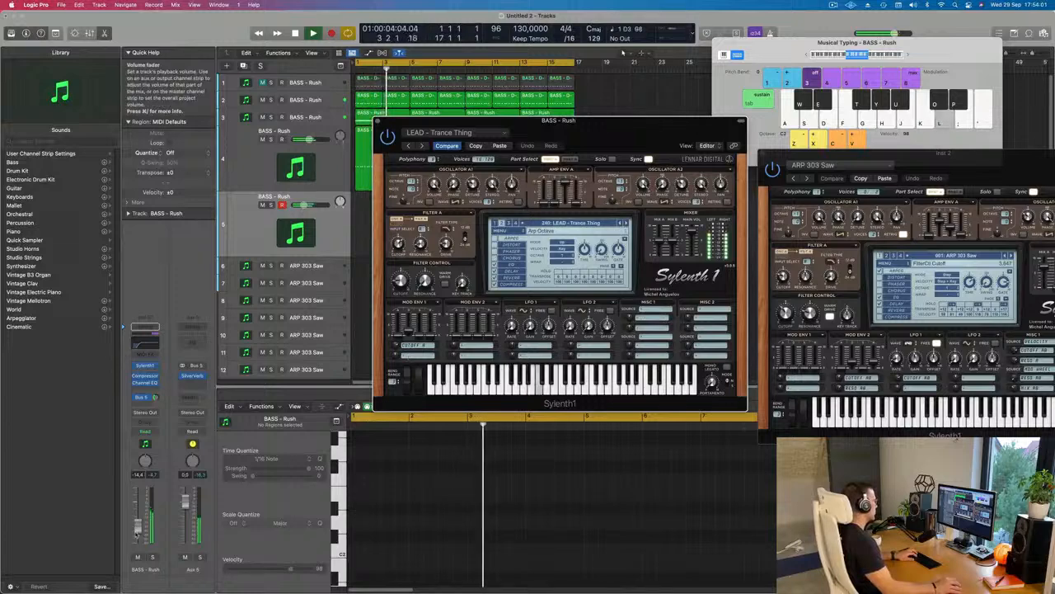
left_click_drag(309, 204, 311, 205)
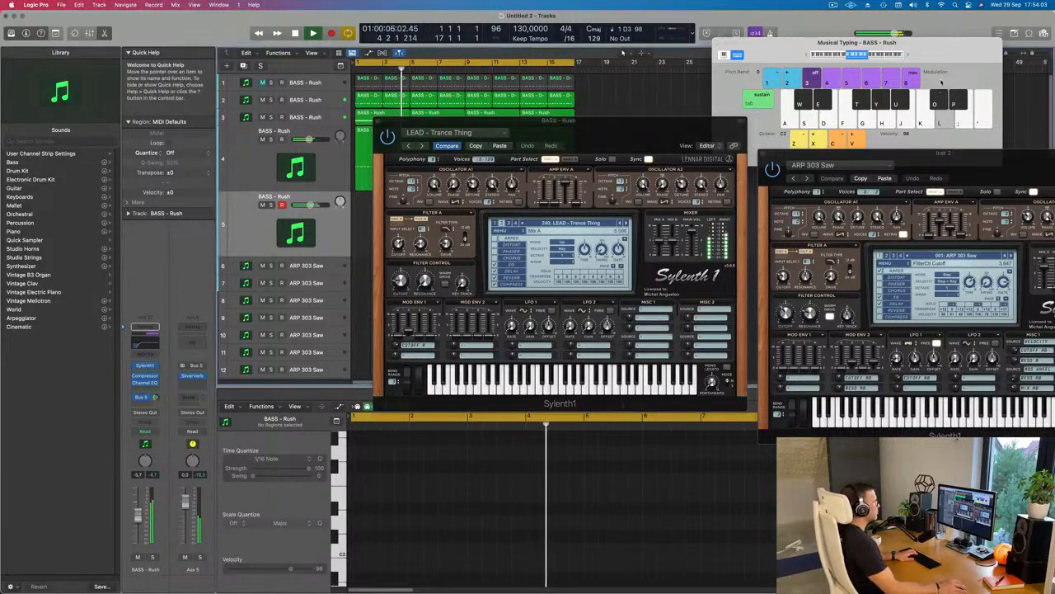
left_click(910, 56)
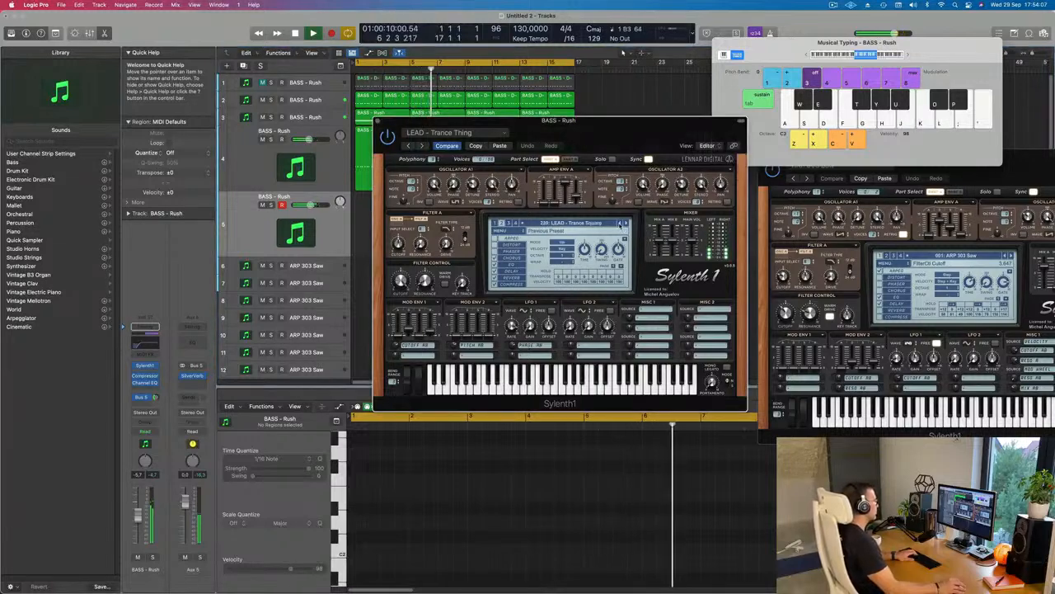
Load LEAD - Trance Square, lower track 5's volume to -15.4 dB and audition notes over the track.
left_click(620, 223)
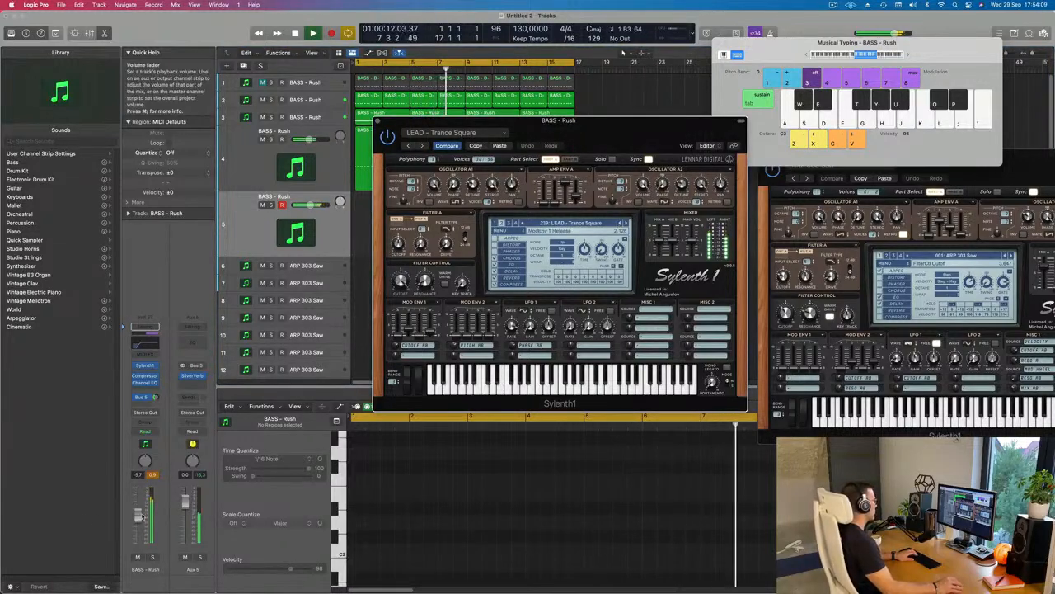
left_click_drag(139, 528, 139, 530)
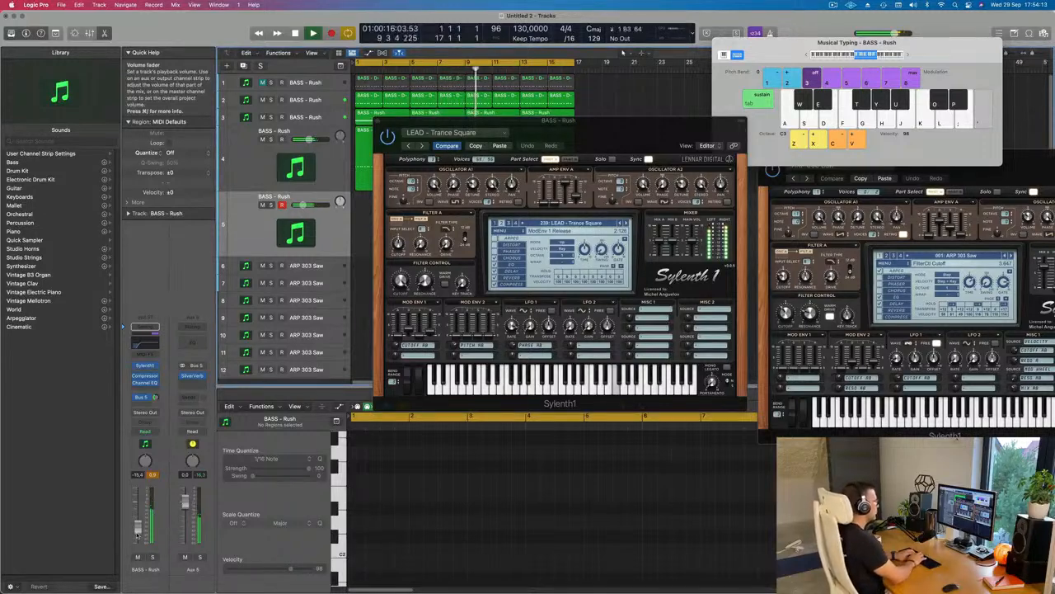
key("apostrophe")
key("k")
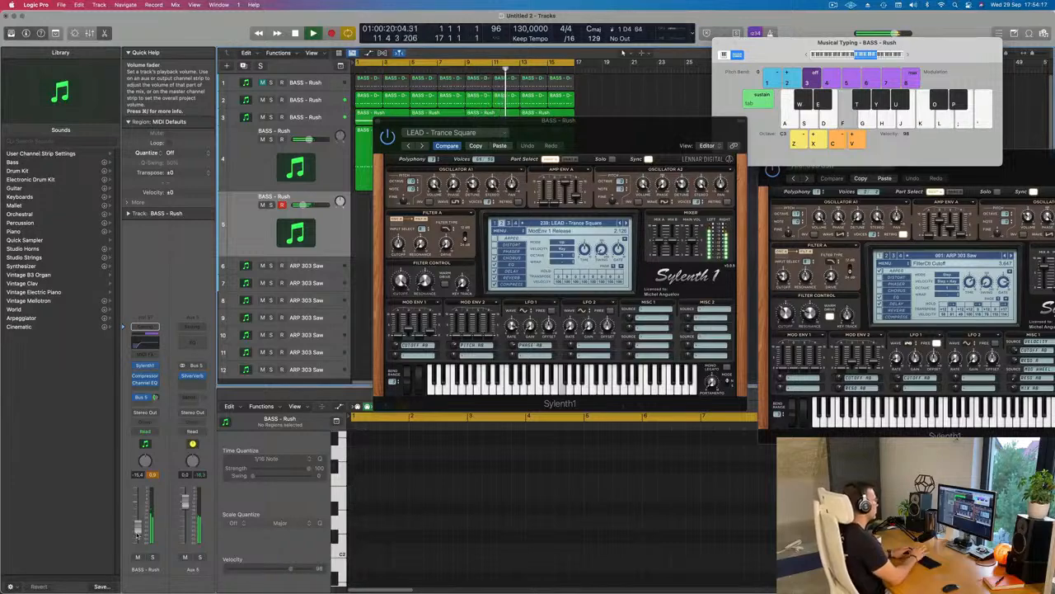
key("g")
key("d")
Set the Trance Square filter control cutoff to about 4.7 and track 5's volume to -8.4 dB while playing notes.
left_click_drag(401, 283, 401, 330)
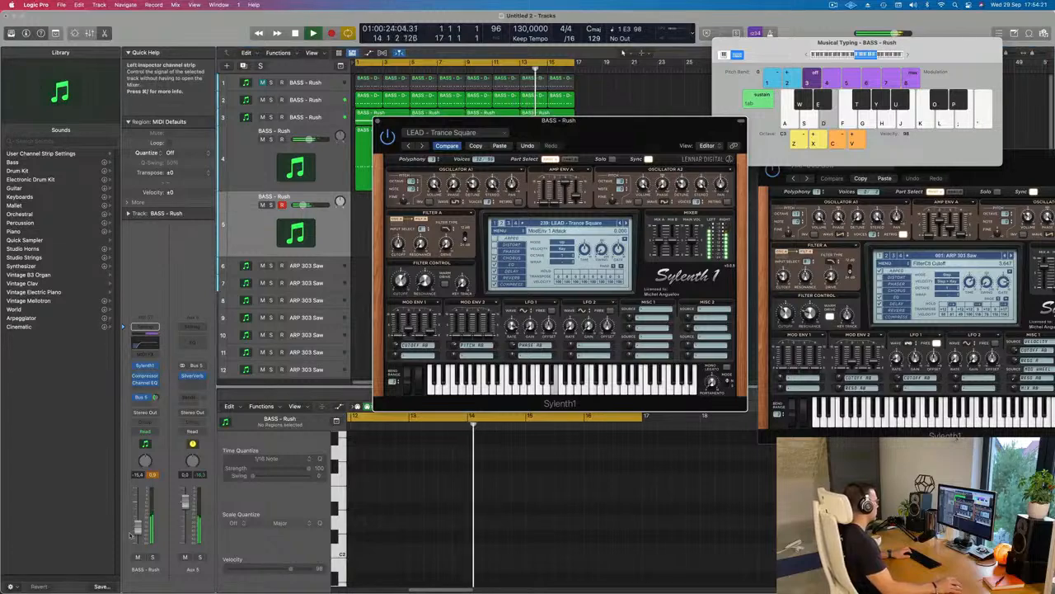
left_click_drag(138, 528, 141, 524)
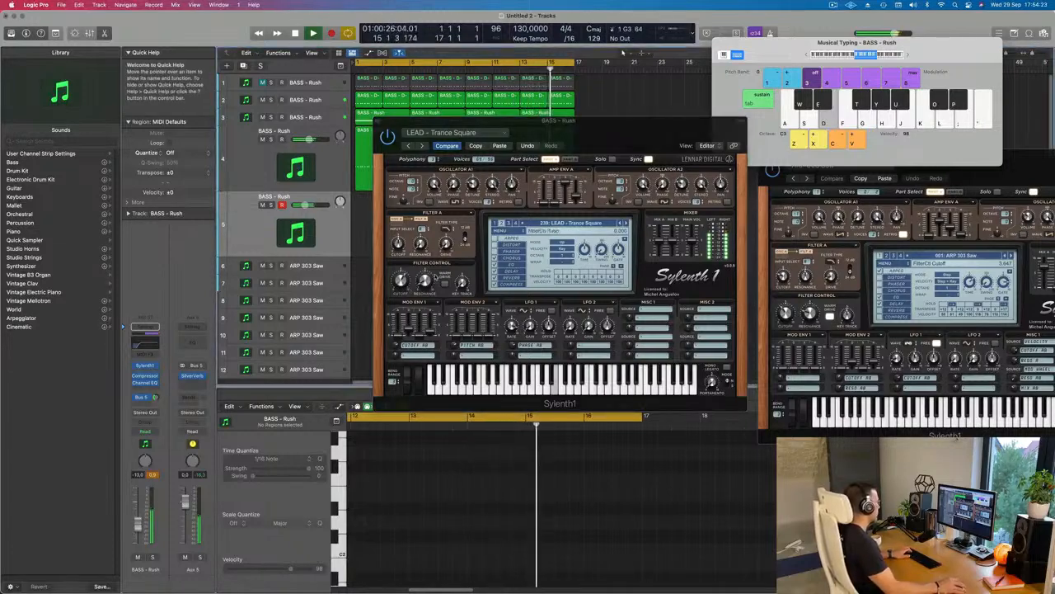
left_click_drag(400, 288, 399, 292)
key("f")
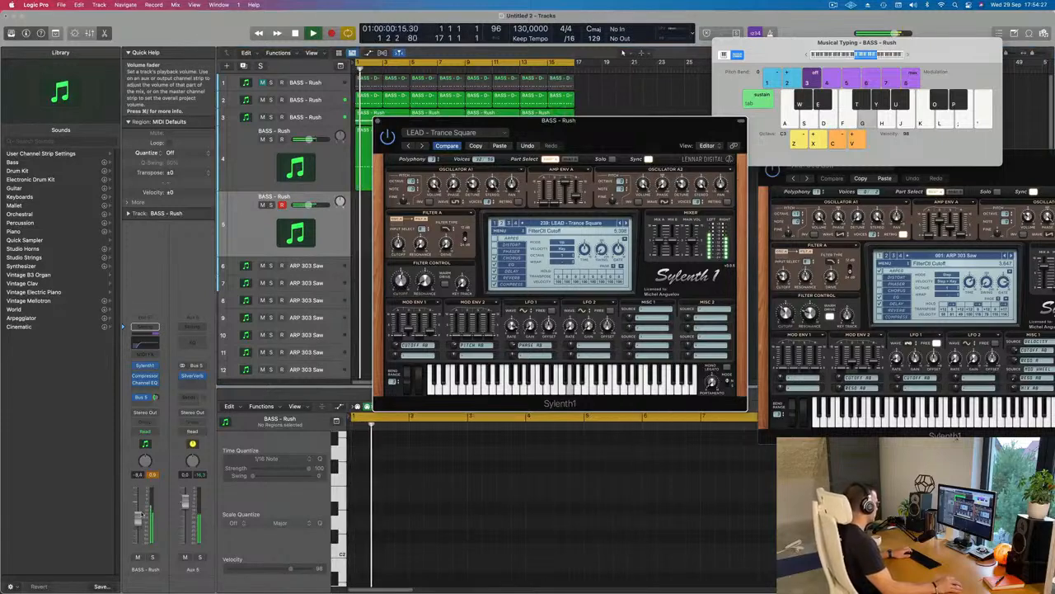
key("e")
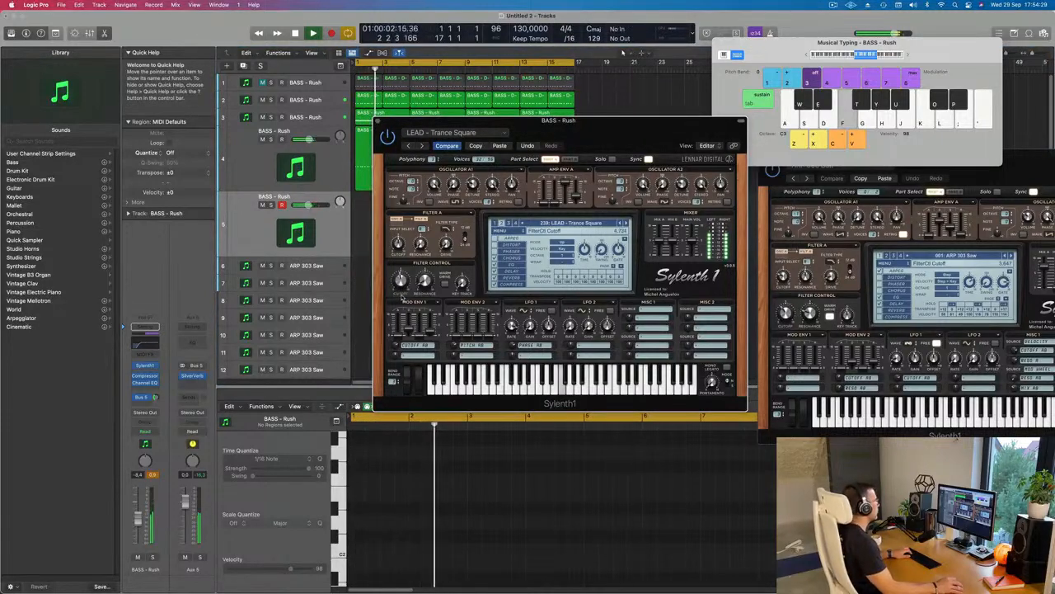
key("e")
Step back through the lead presets on track 5 to LEAD - Trance Layer.
left_click(620, 223)
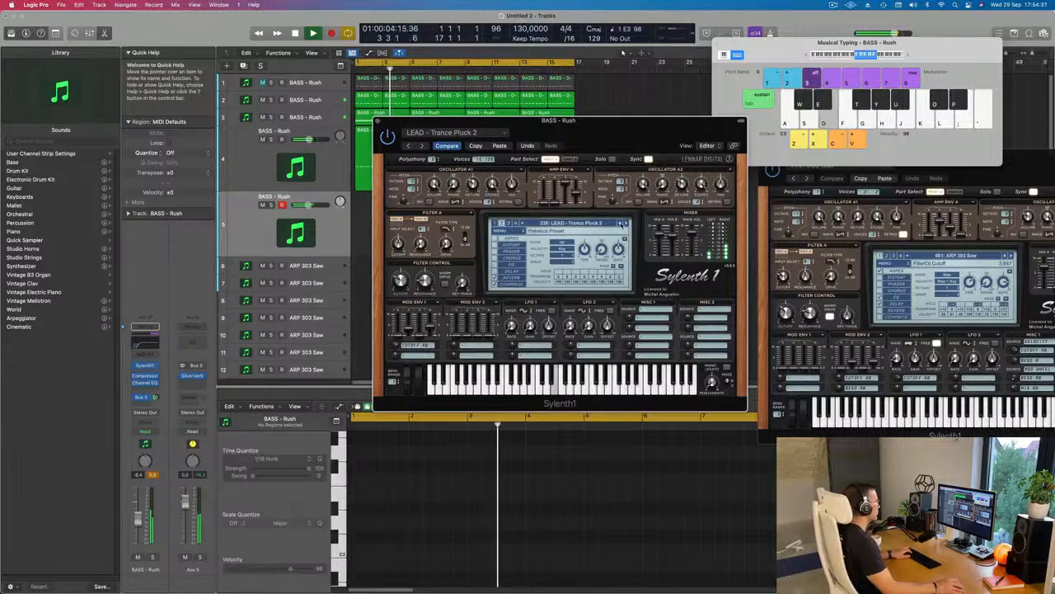
left_click(621, 224)
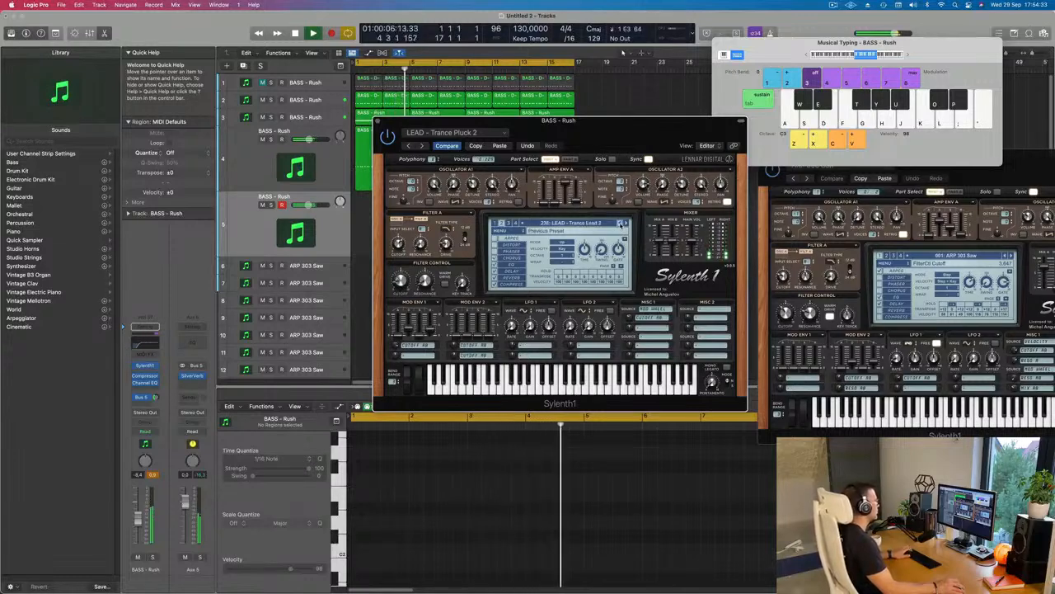
left_click(622, 224)
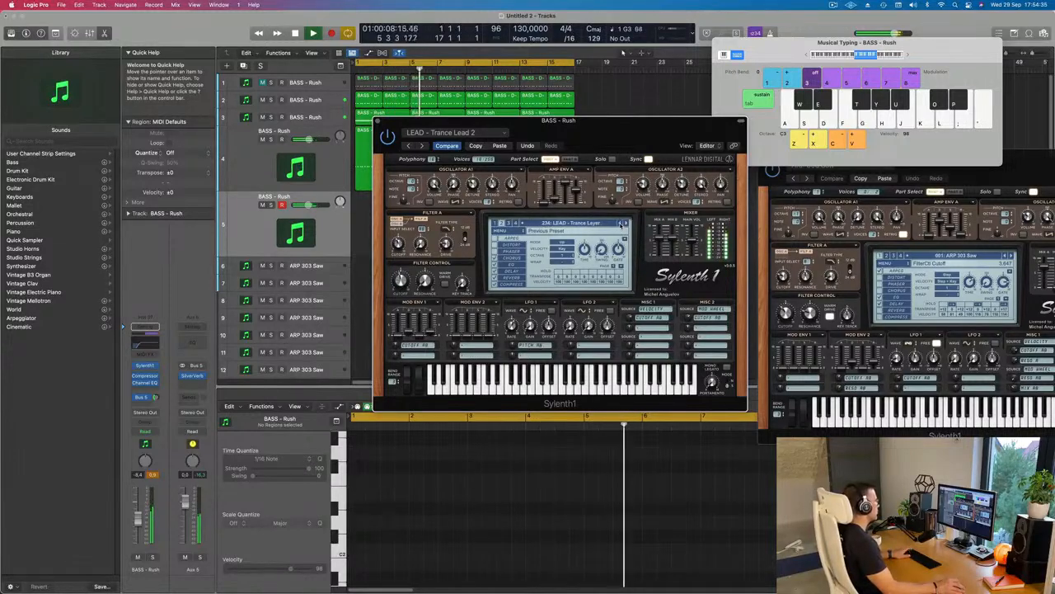
Audition LEAD - Trance Layer on track 5 by playing single notes over the running track.
key("d")
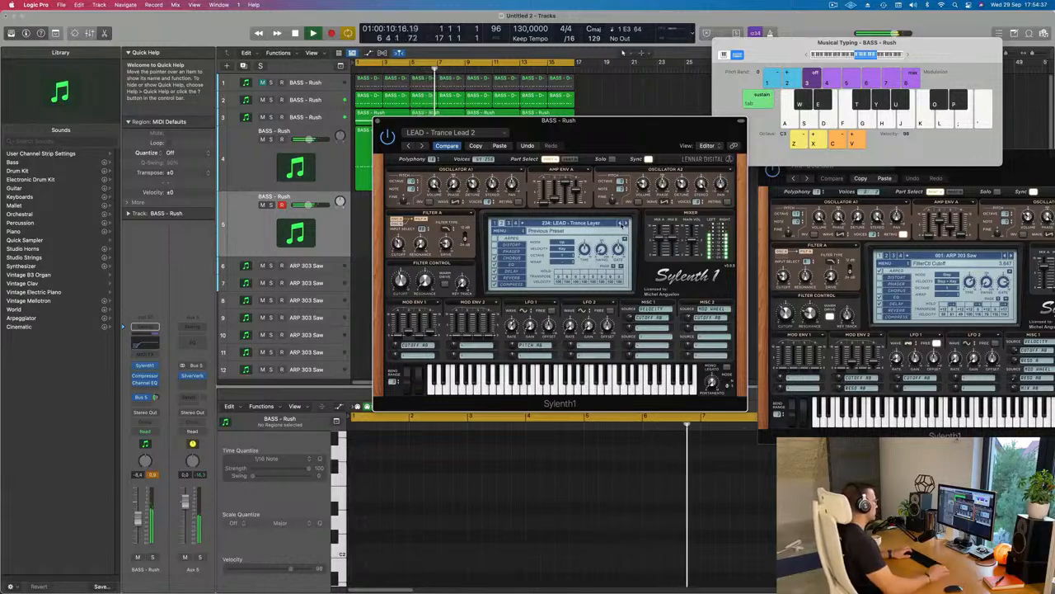
key("g")
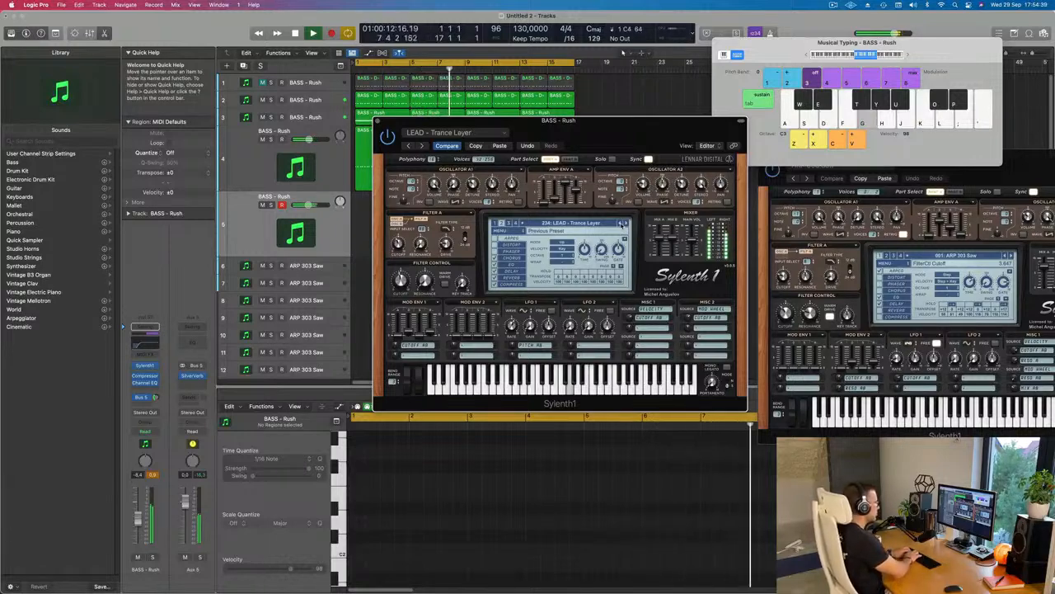
key("l")
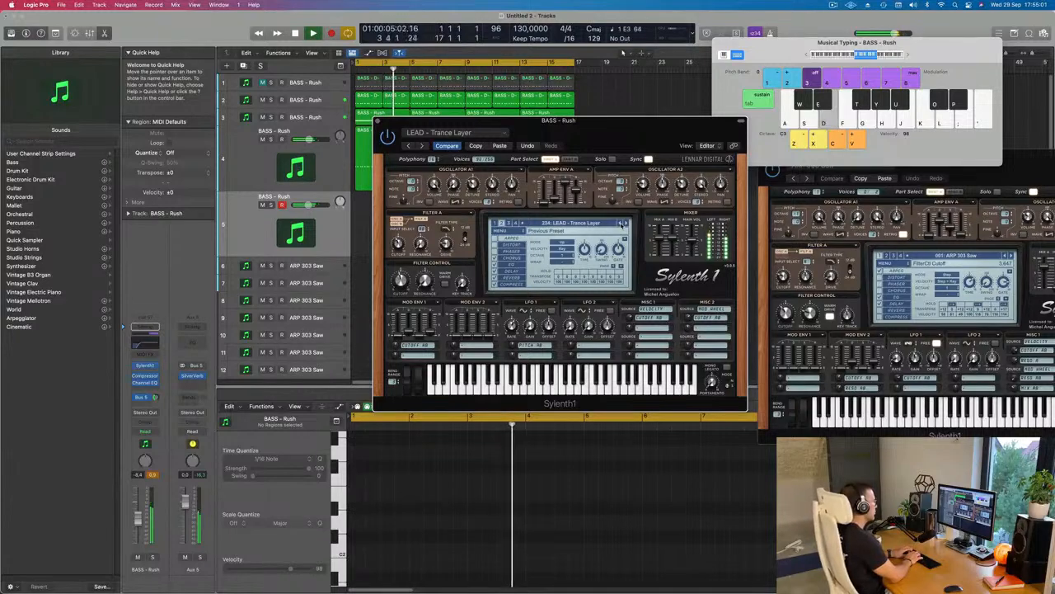
Record a repeating E3 line with occasional high accent notes on track 5 from bar 5 to just past bar 9.
key("r")
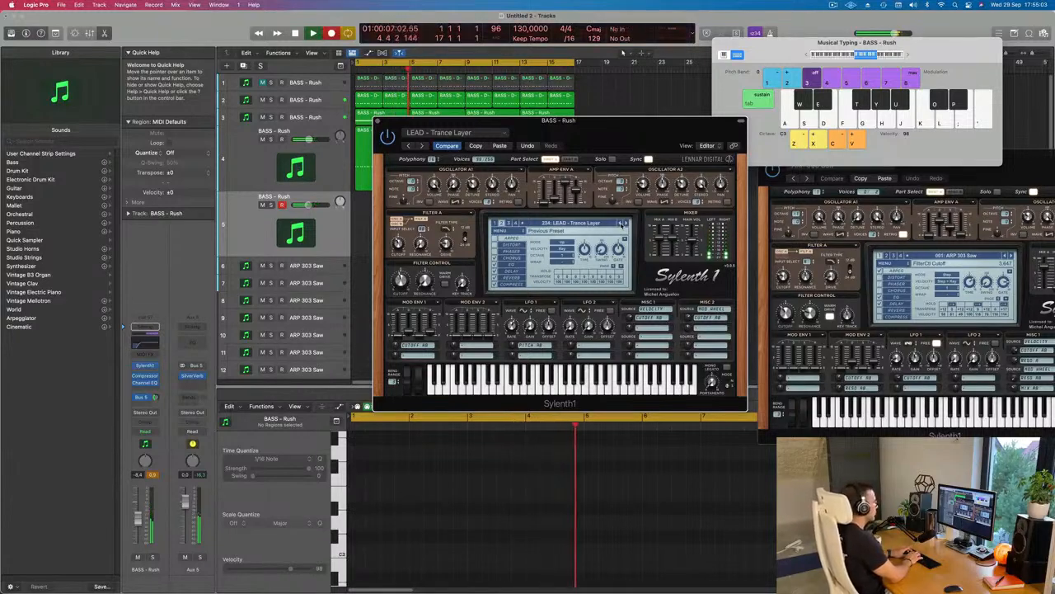
key("d")
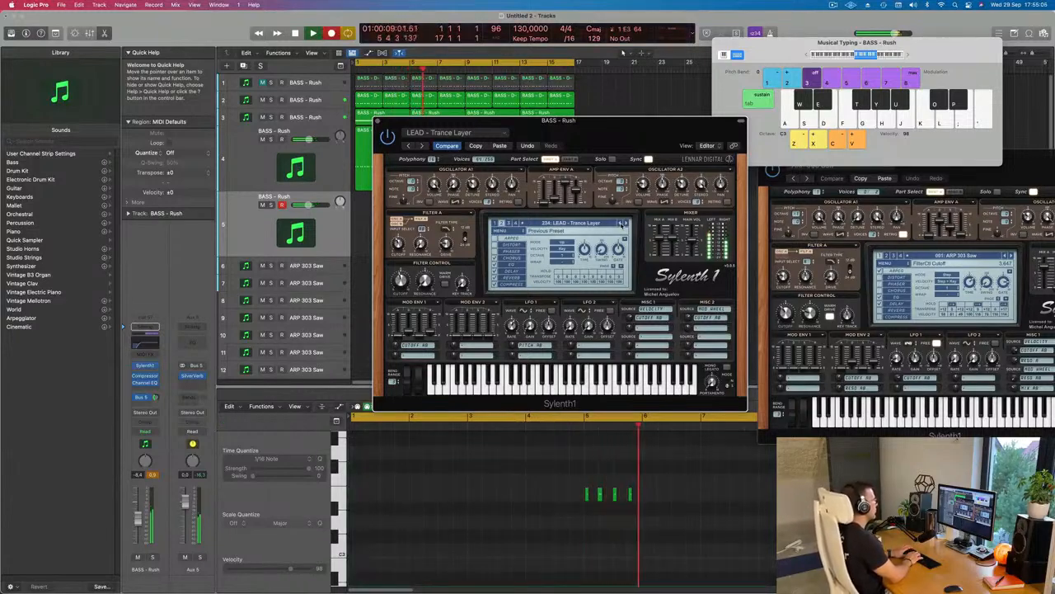
key("d")
key("d")
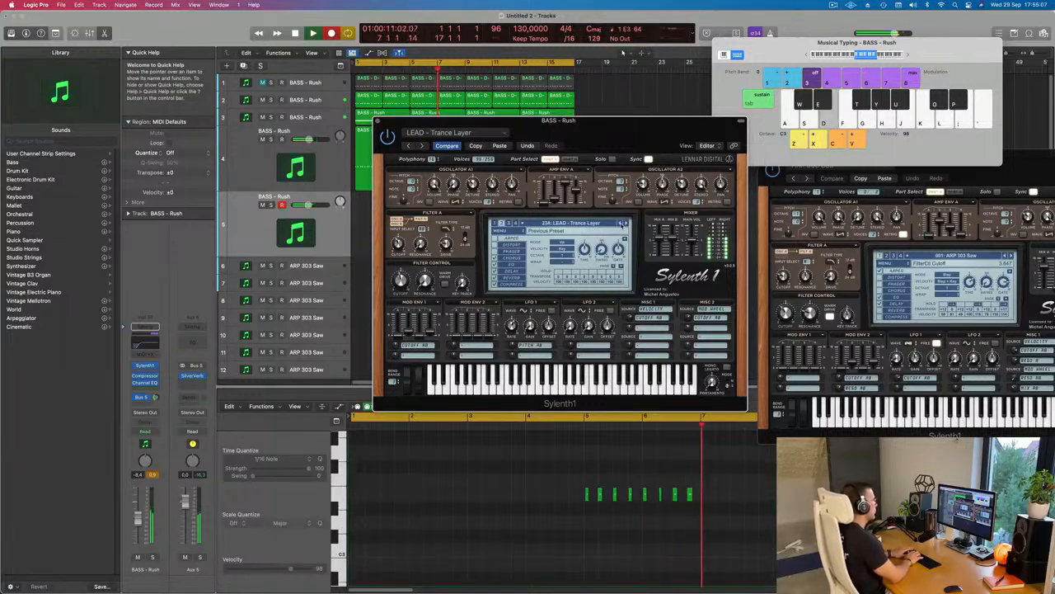
key("d")
key("d")
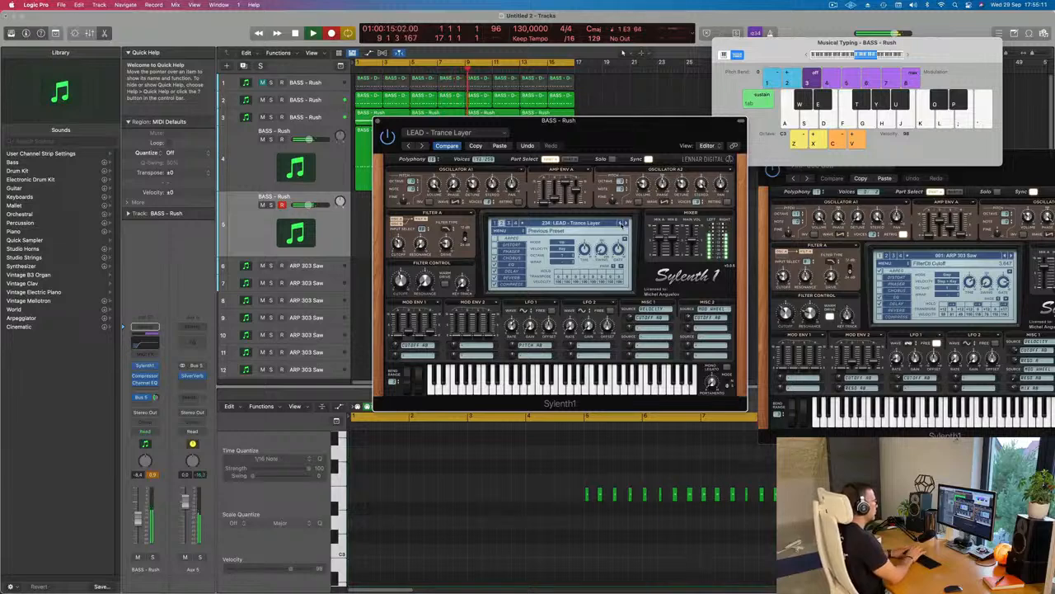
key("space")
Move the newly recorded region on track 5 to start at bar 1.
left_click_drag(567, 125, 881, 125)
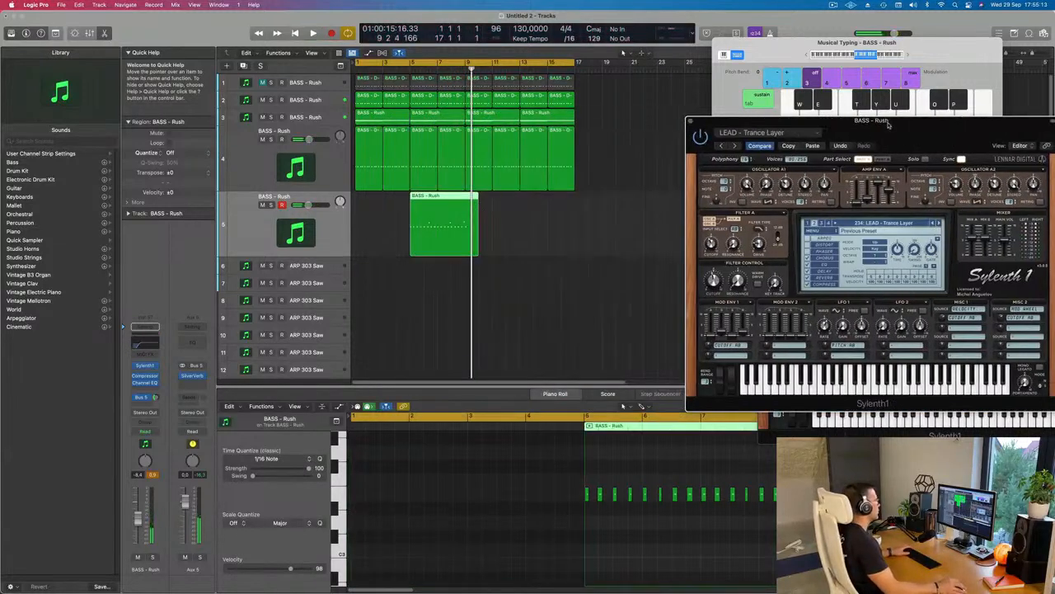
left_click_drag(452, 198, 396, 200)
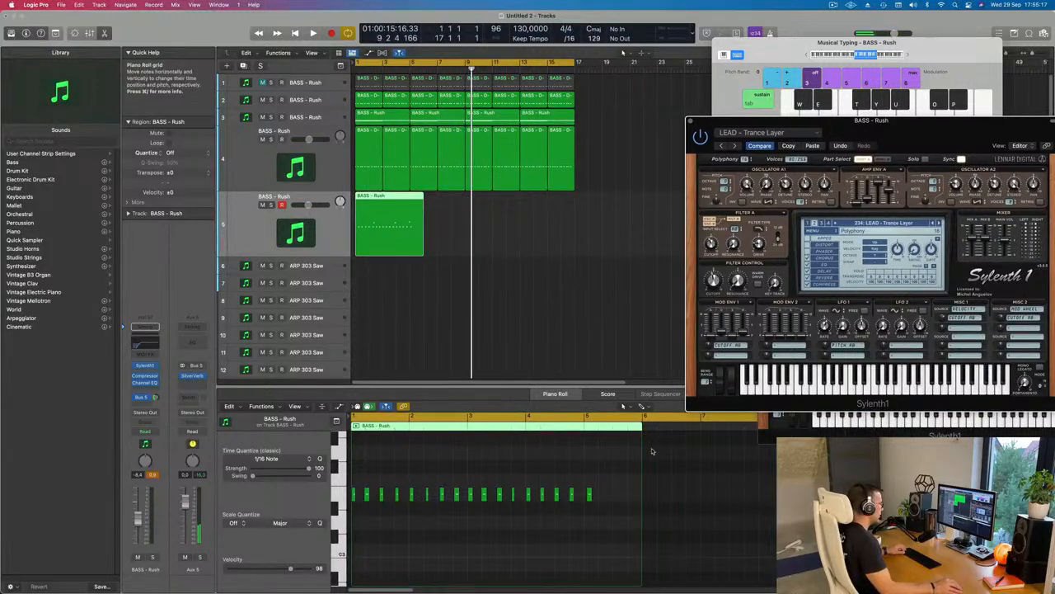
scroll(647, 445, "up", 2)
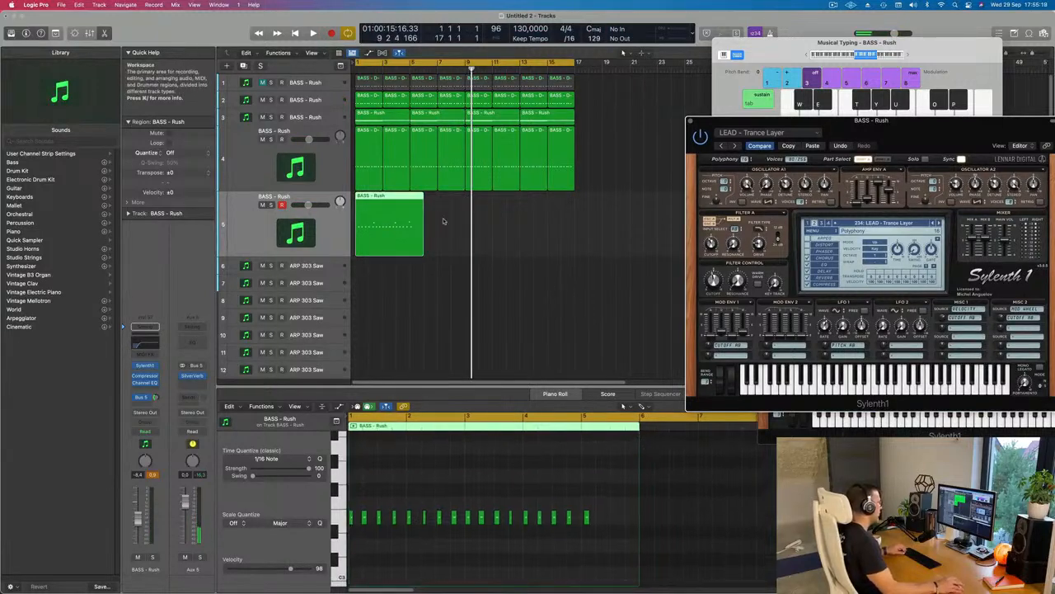
Divide the track 5 region at bar 5 and delete the leftover piece after the cut.
left_click(415, 201, "super")
double_click(411, 201, "super")
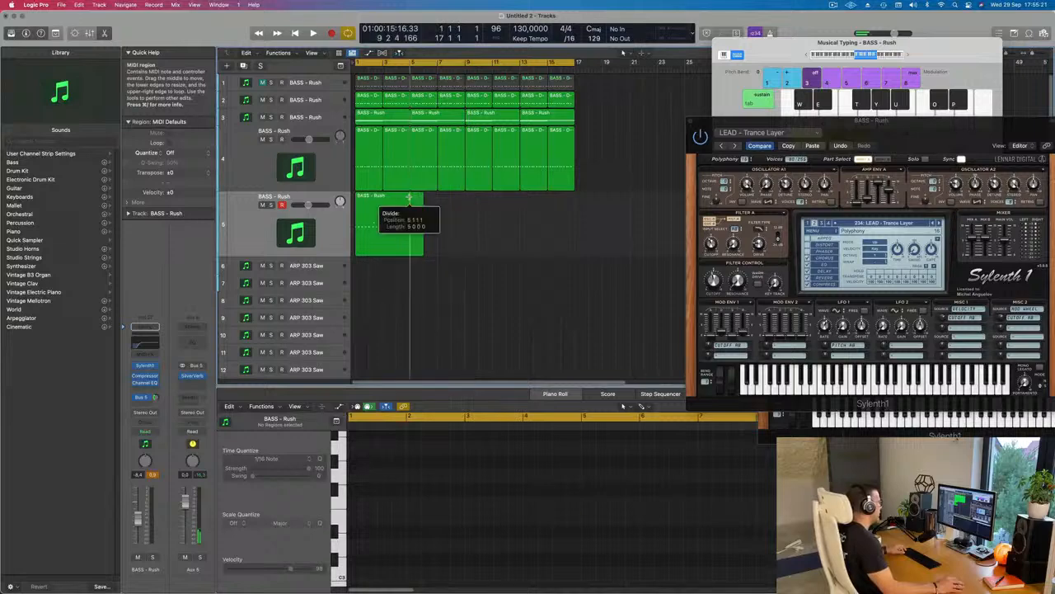
left_click_drag(445, 223, 418, 260)
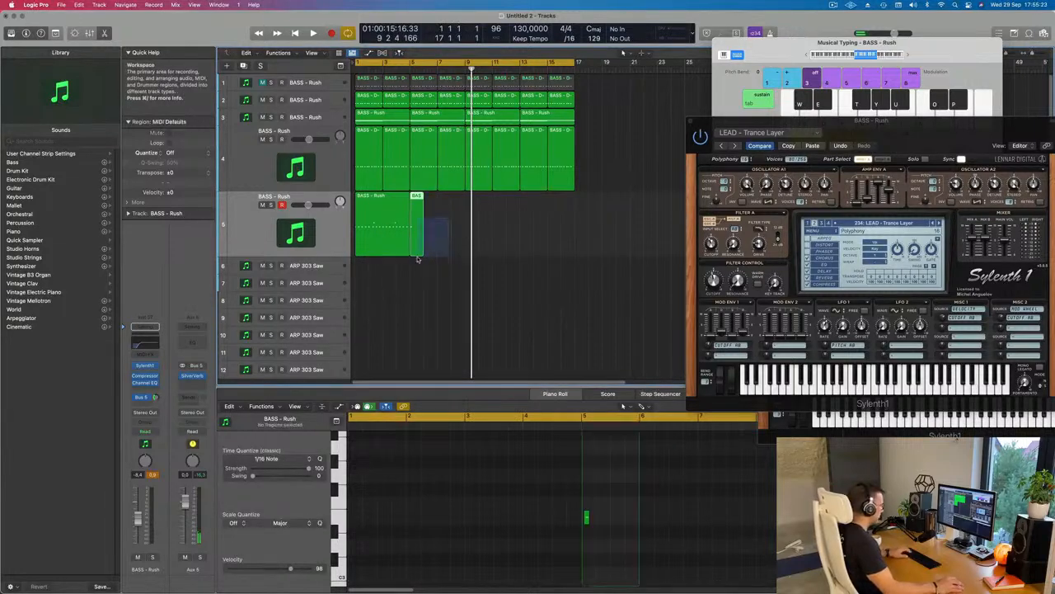
key("Delete")
Play the four-bar region on track 5 and examine its low and high notes in the piano roll.
left_click(395, 239)
left_click(444, 560)
scroll(445, 560, "right", 10)
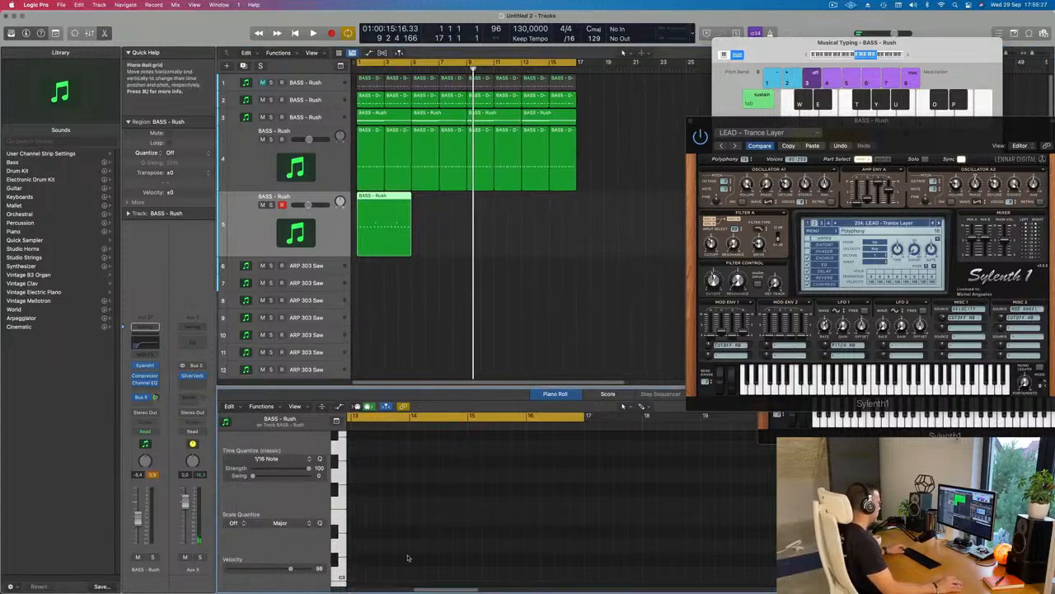
scroll(425, 537, "left", 10)
scroll(425, 538, "left", 5)
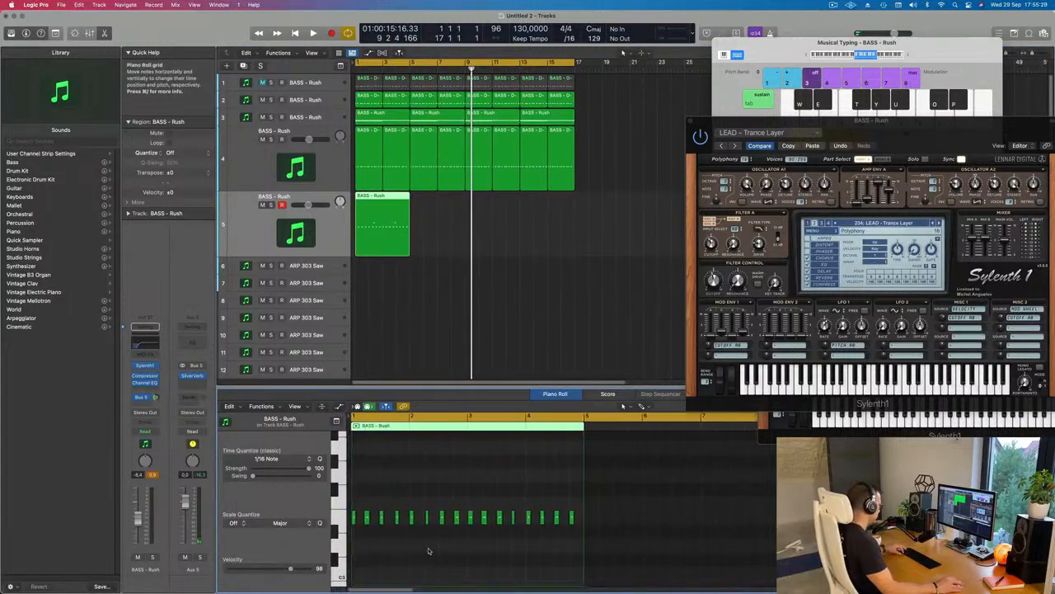
key("space")
scroll(429, 555, "up", 3)
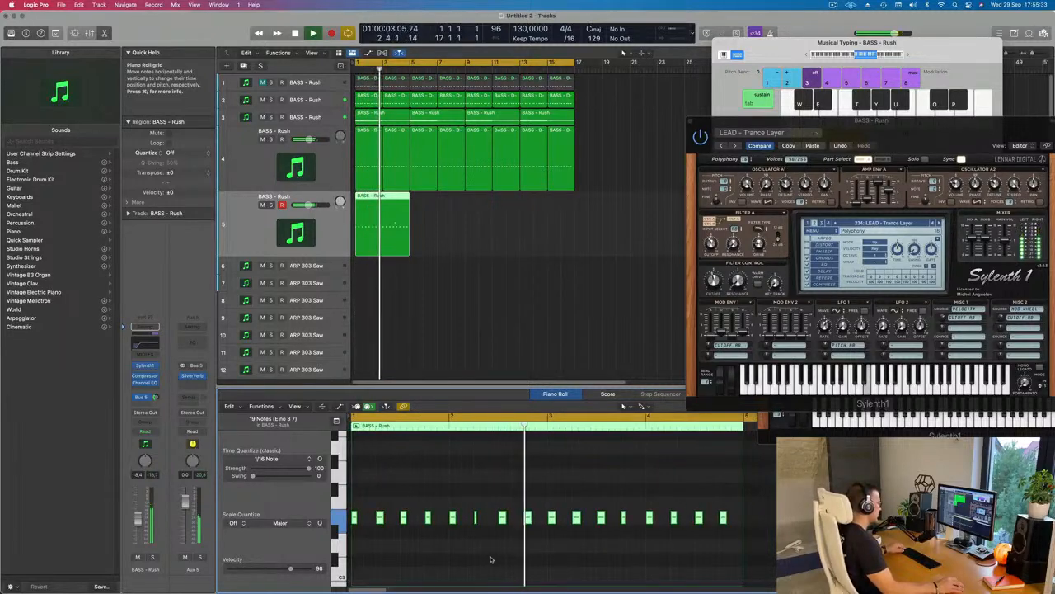
scroll(503, 558, "up", 5)
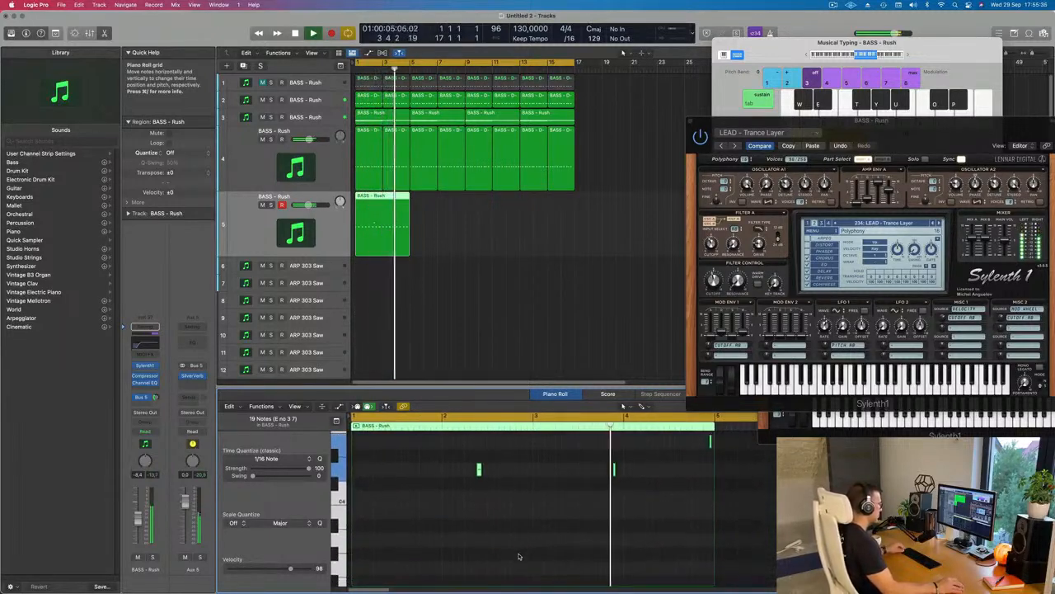
scroll(628, 550, "up", 3)
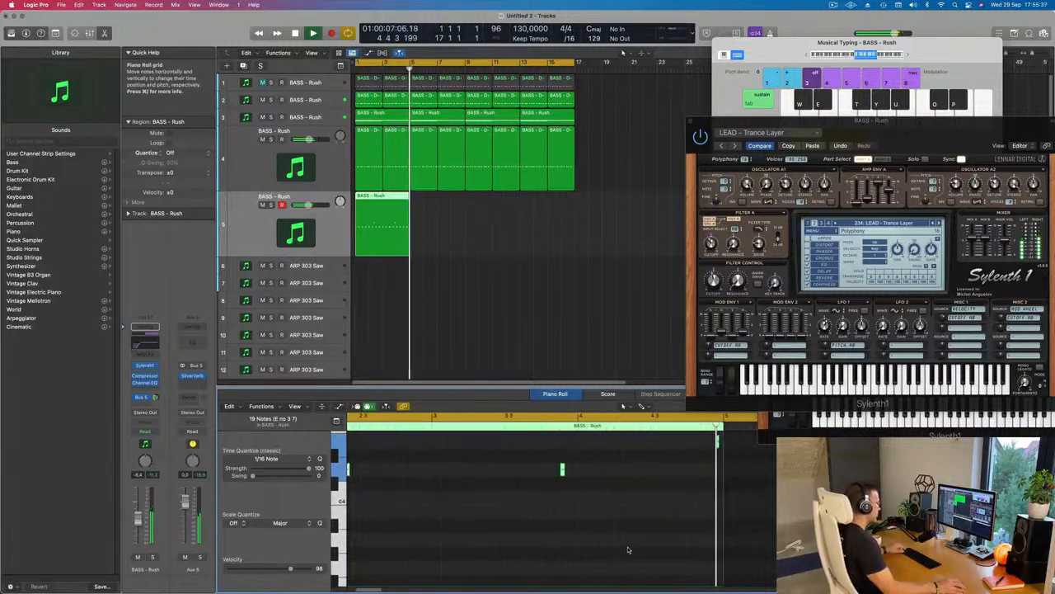
scroll(643, 528, "up", 3)
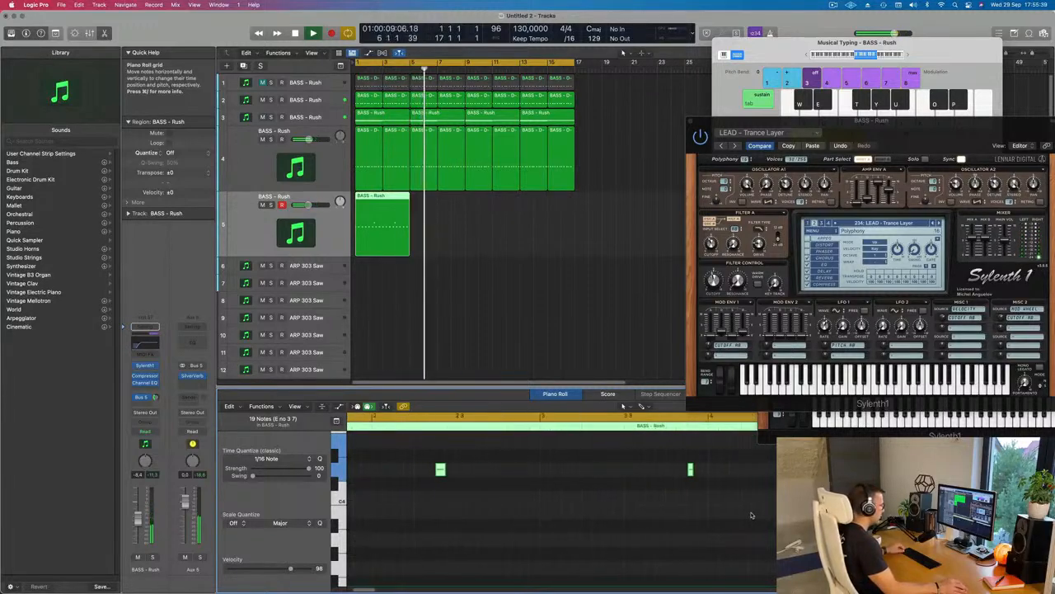
Adjust the last high note at the end of the track 5 region and restart playback from the beginning.
left_click_drag(742, 441, 732, 445)
left_click(741, 442)
key("Return")
Examine the whole four-bar note pattern in the piano roll while it plays, checking the E3 line and high accents.
key("super+Left")
key("super+Left")
key("super+Left")
key("super+Left")
key("super+Left")
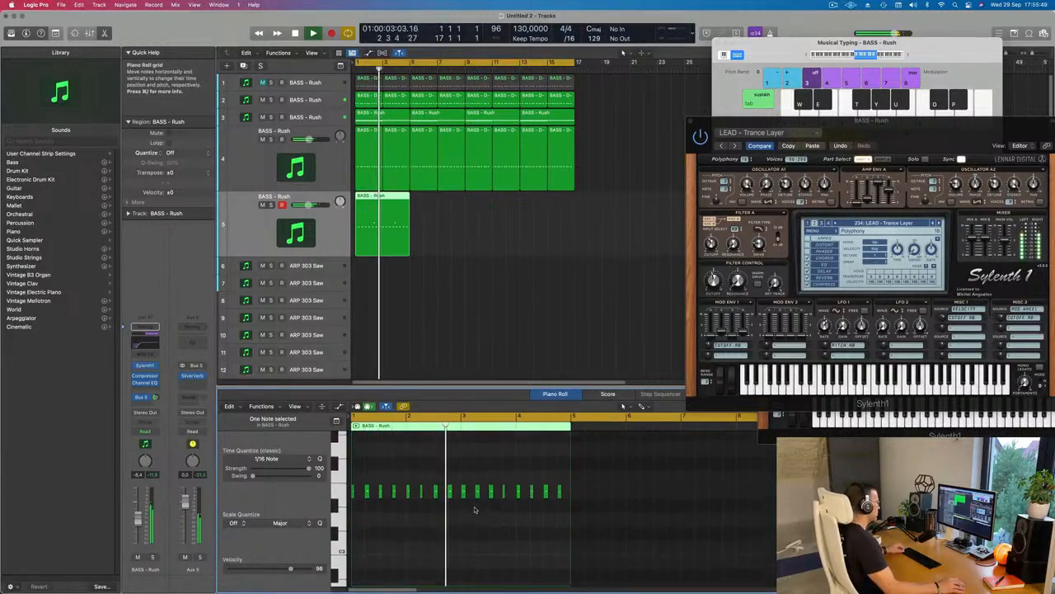
scroll(478, 509, "down", 2)
scroll(480, 508, "up", 2)
key("super+Right")
scroll(469, 500, "right", 3)
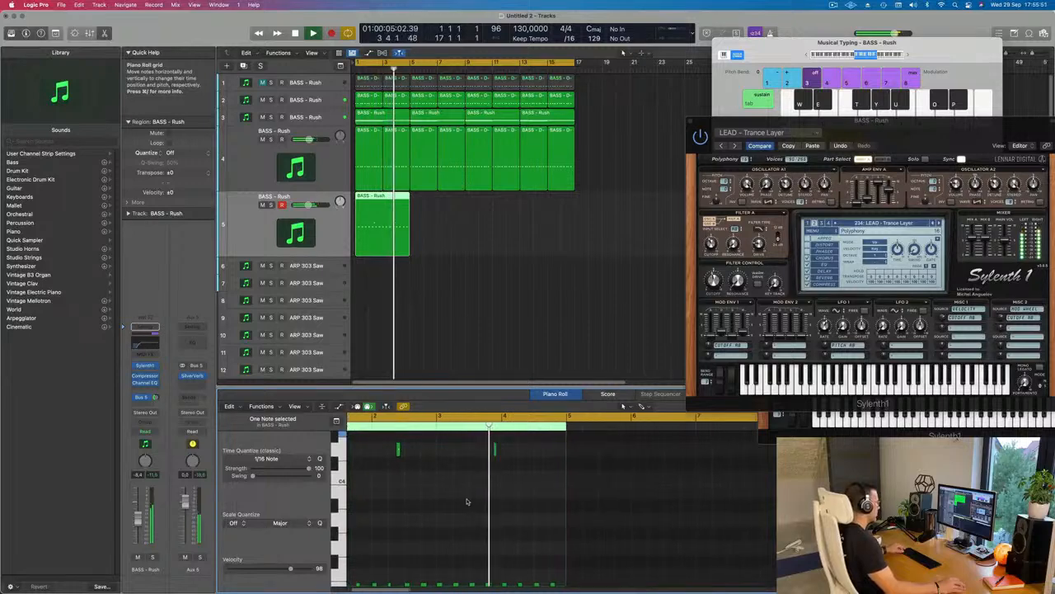
scroll(467, 500, "left", 3)
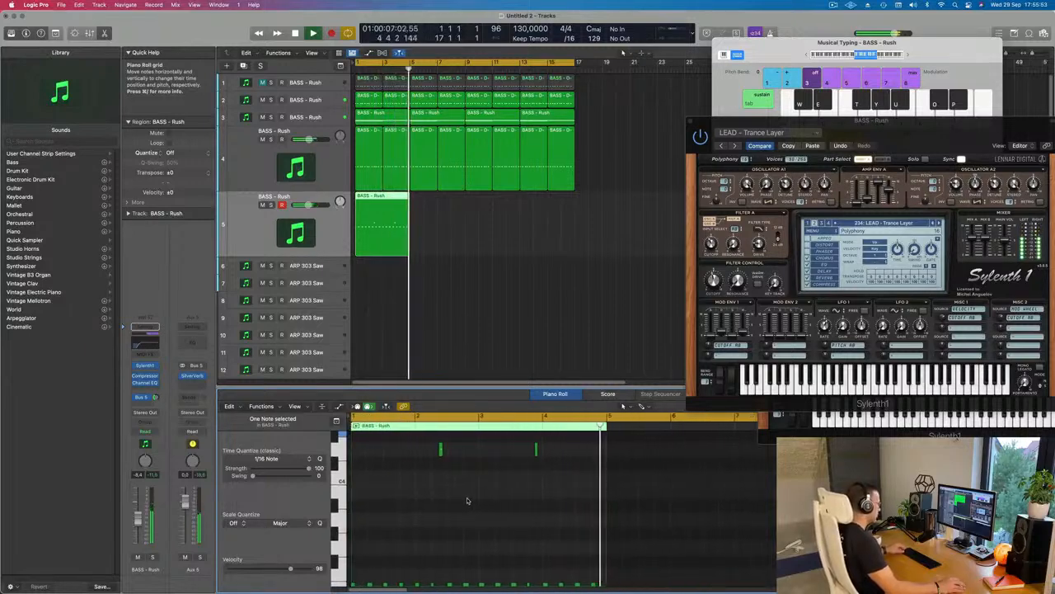
key("super+Left")
key("super+Left")
key("super+Left")
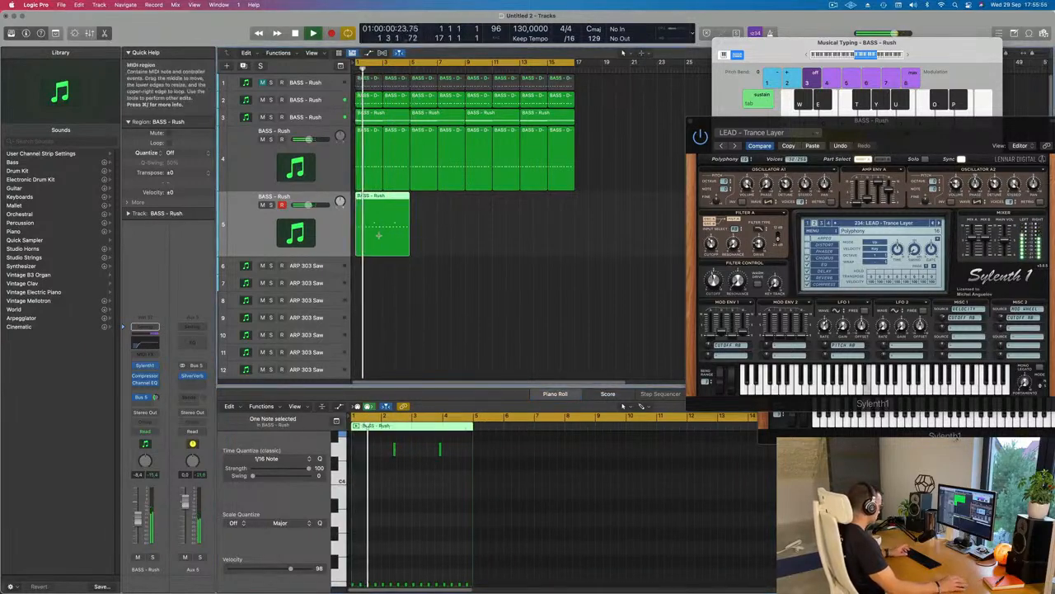
Repeat the four-bar region along track 5 up to bar 17 and lower the track's volume to -9.6 dB during playback.
key("super+r")
left_click_drag(868, 125, 613, 133)
key("space")
key("space")
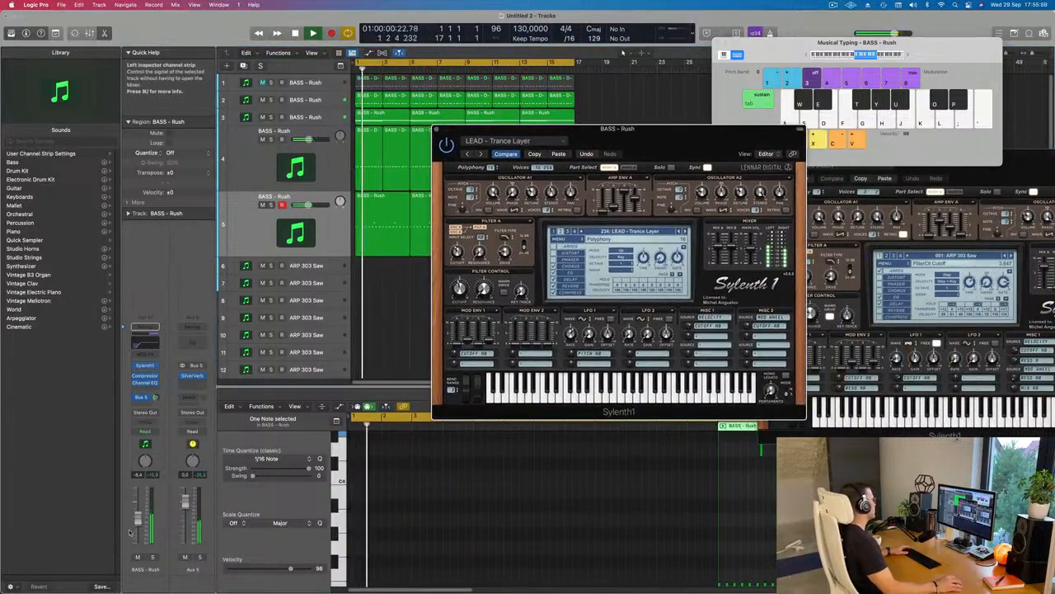
left_click_drag(135, 524, 135, 527)
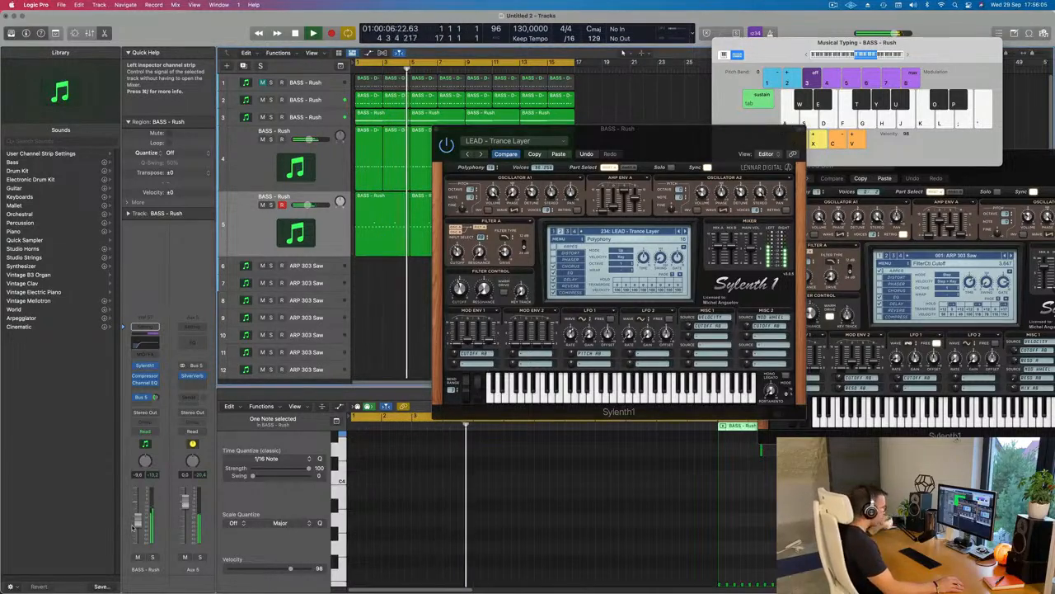
Try LEAD - Trance Lead 1 on track 5, and step back through Tiny Arp to LEAD - Tech Stab.
left_click_drag(675, 142, 695, 156)
left_click(704, 245)
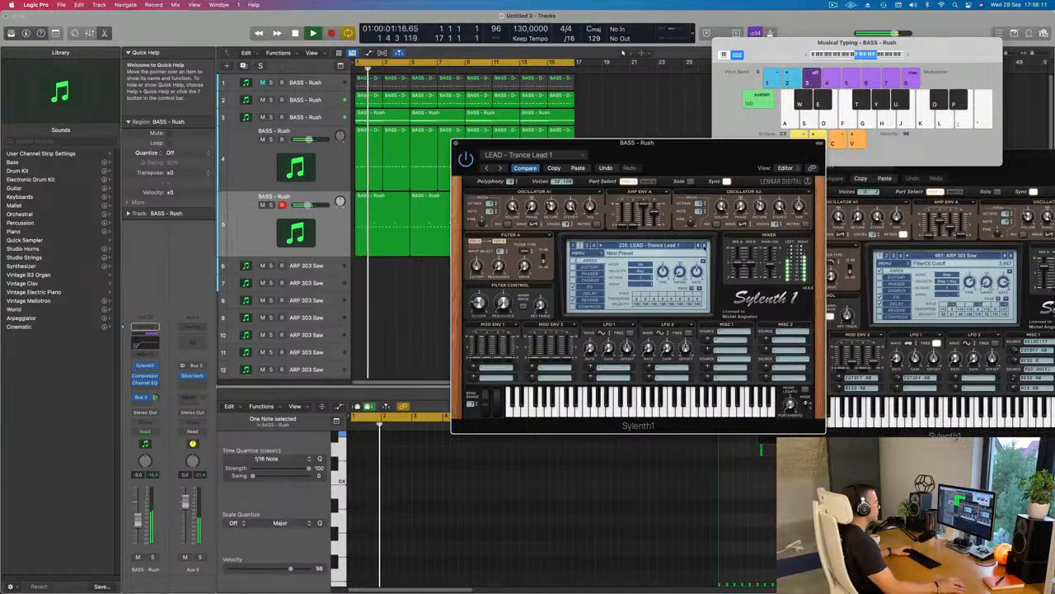
left_click(698, 246)
left_click(699, 246)
left_click(698, 246)
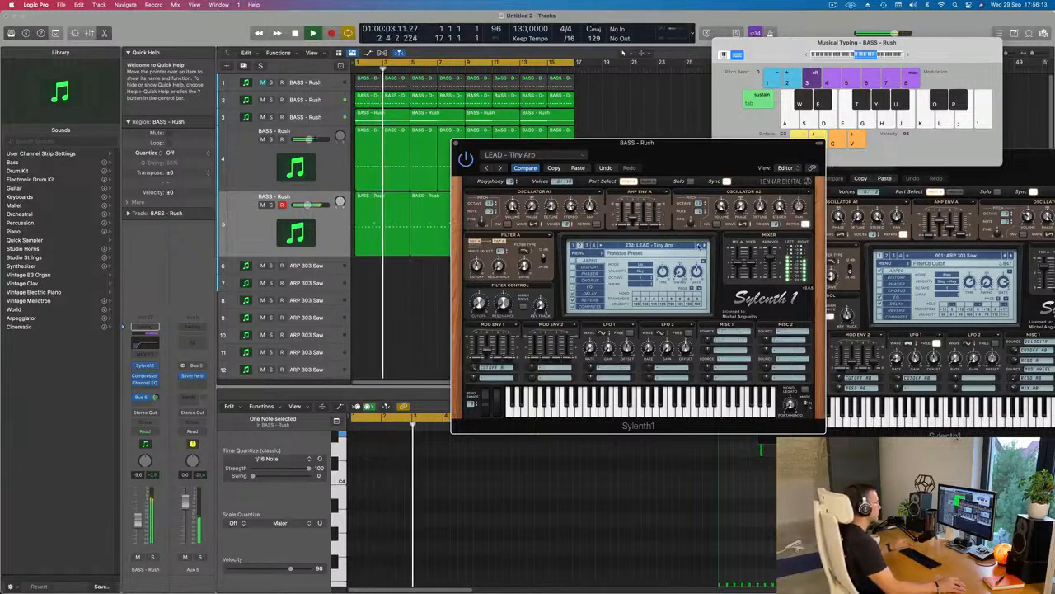
left_click(698, 246)
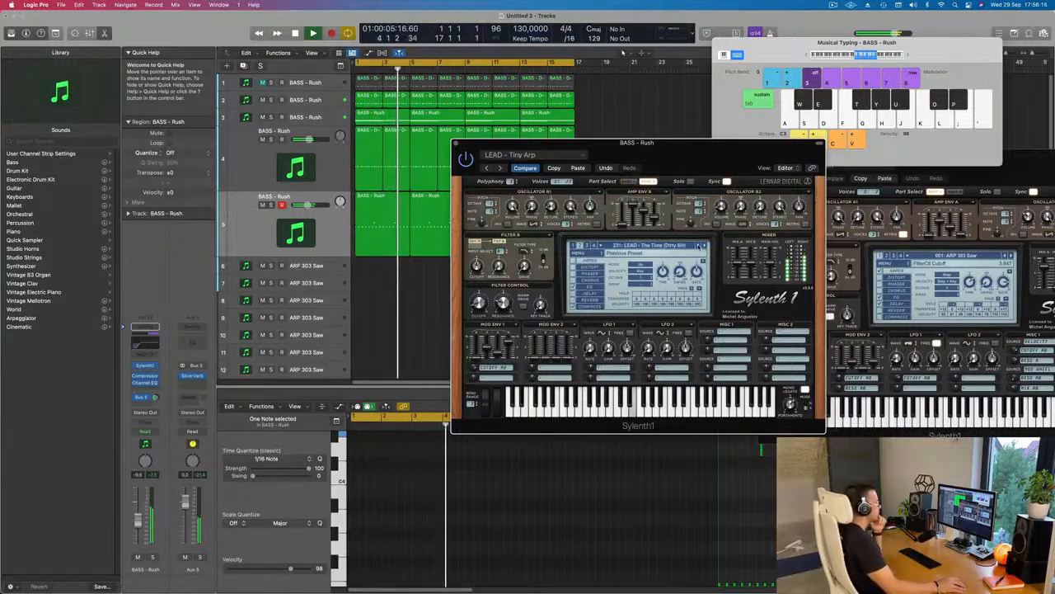
left_click(698, 246)
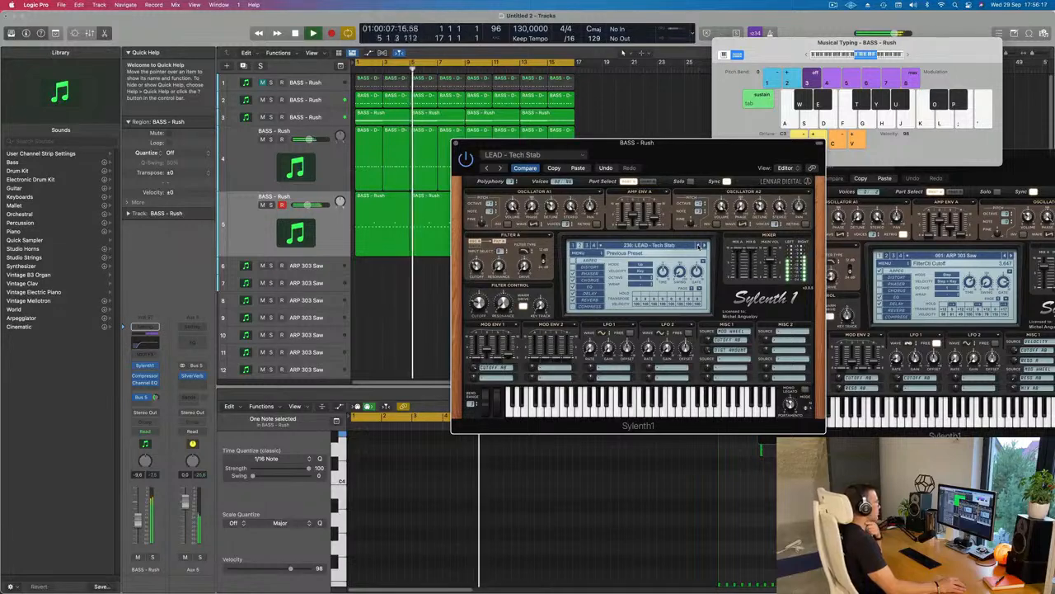
Step track 5's preset back through Synergy and Sweet Disposition to LEAD - Superstring (Glide).
left_click(698, 245)
left_click(699, 246)
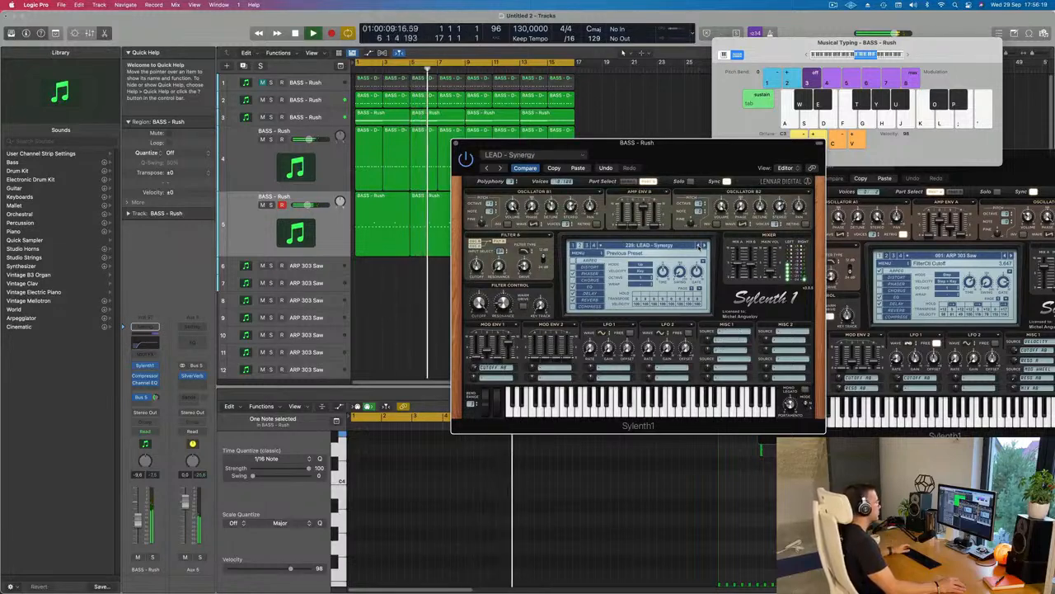
left_click(699, 246)
left_click(699, 245)
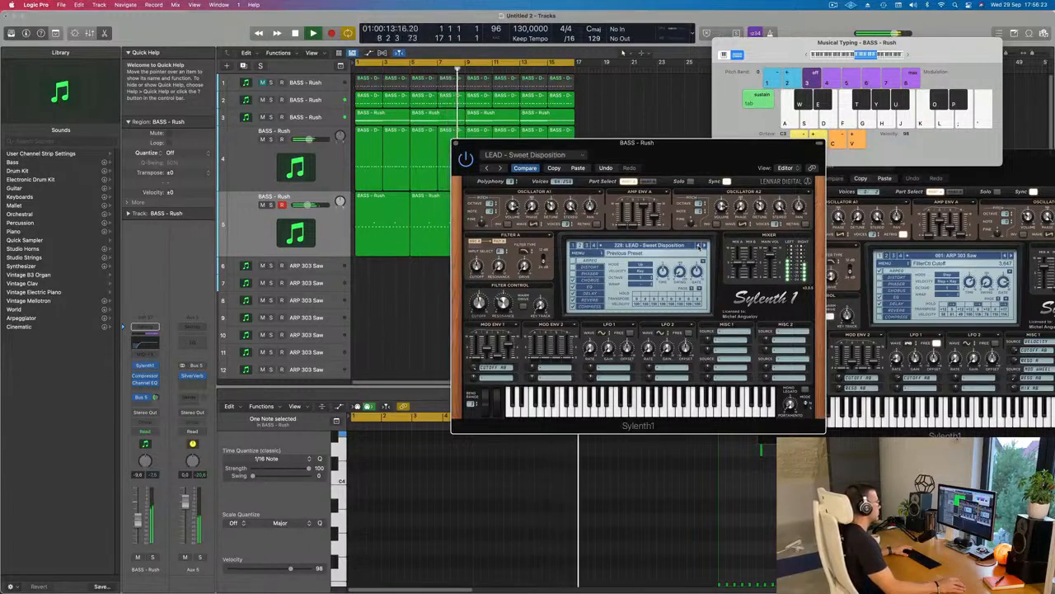
left_click(699, 246)
left_click(700, 246)
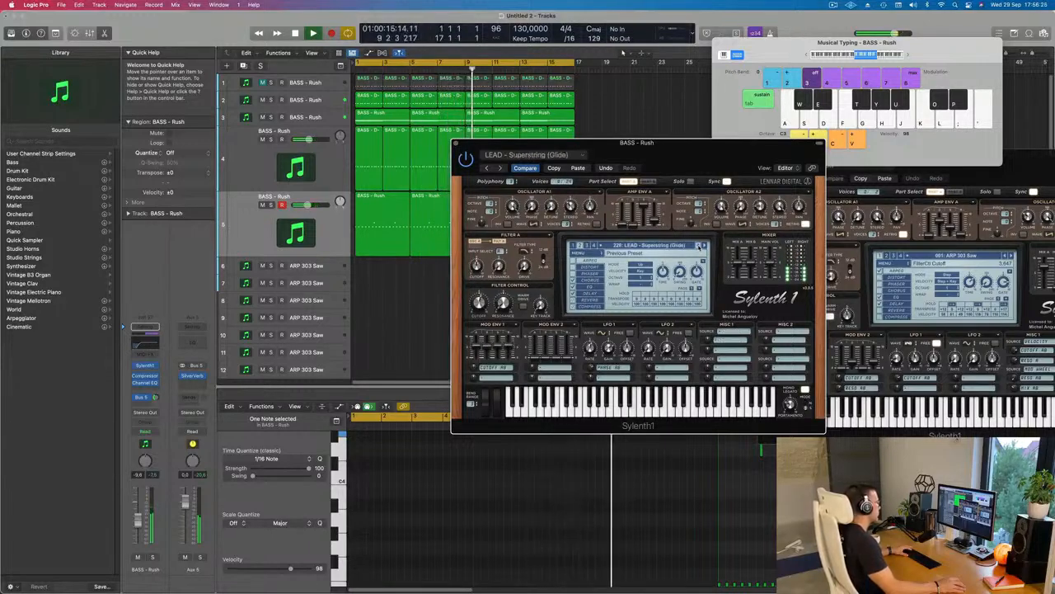
Step track 5's preset back through the Supersaw leads and Strobe to LEAD - Soft Lead.
left_click(698, 246)
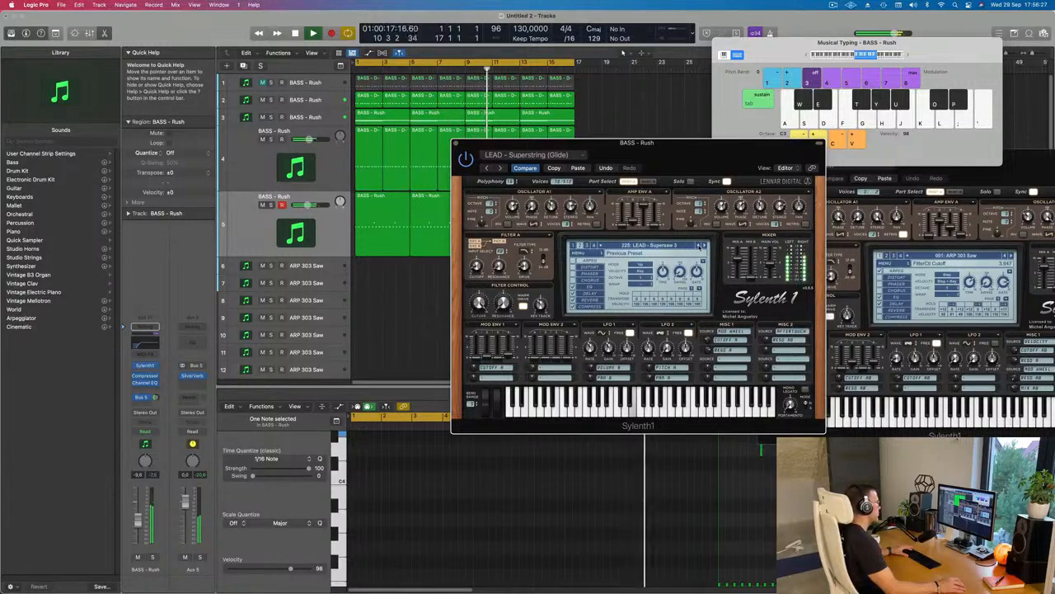
left_click(700, 246)
left_click(700, 246)
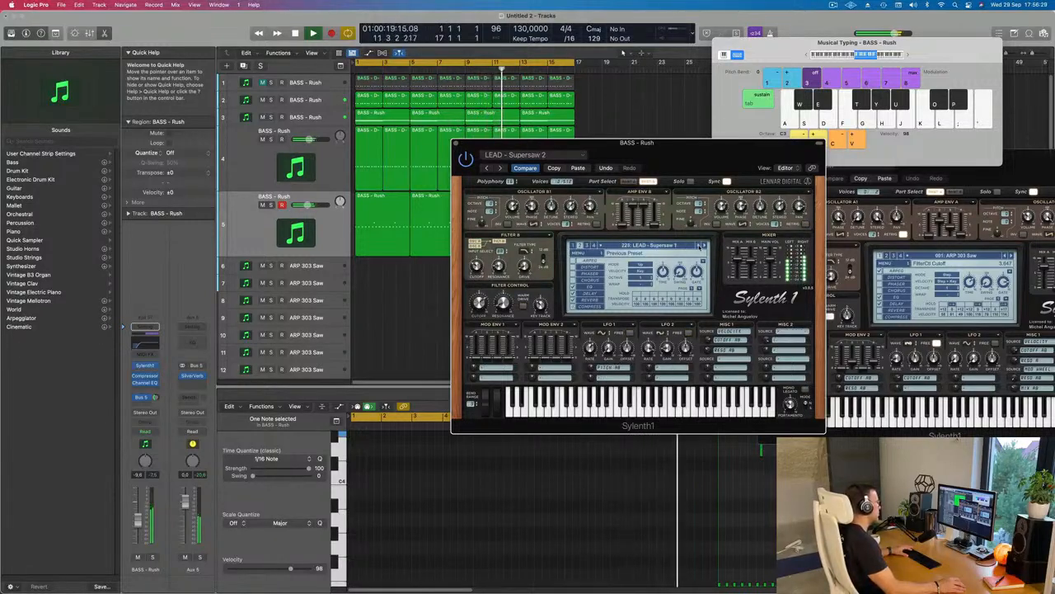
left_click(700, 245)
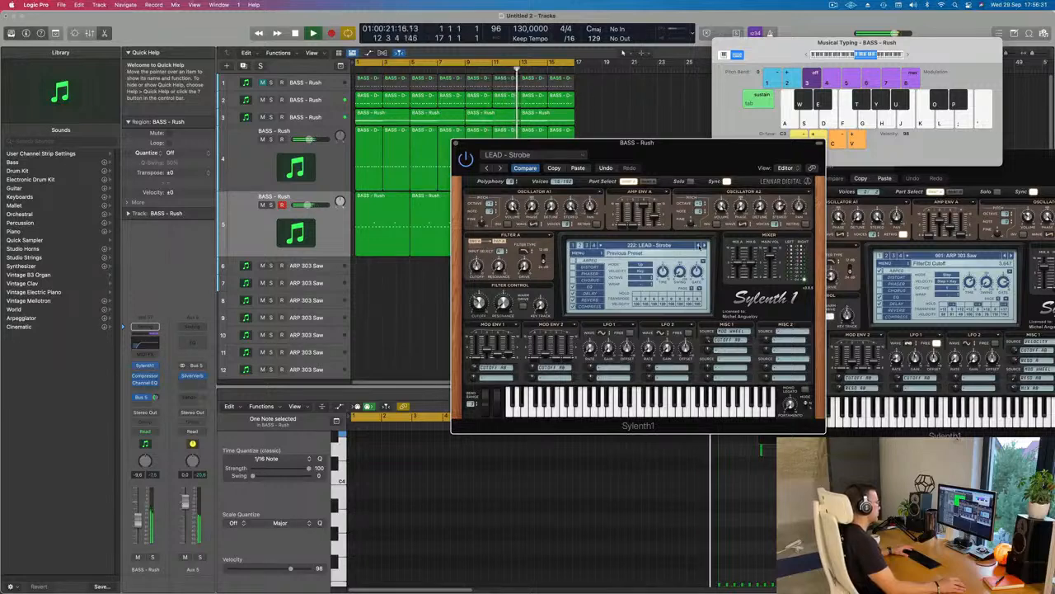
left_click(700, 246)
left_click(700, 246)
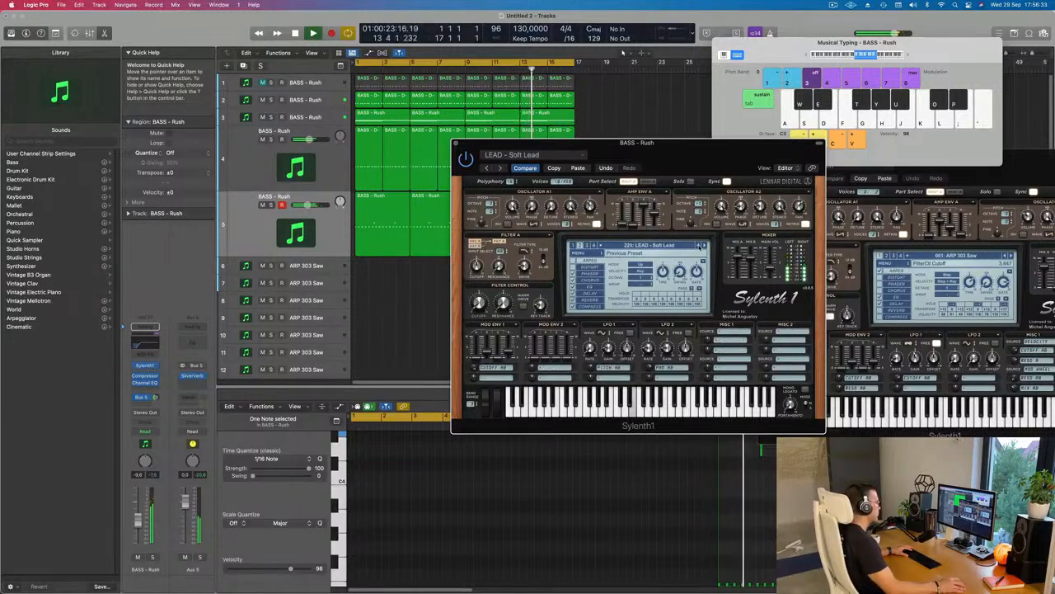
Step track 5's preset back through Simple Saw, Silverstring and Roland JP-8000 to LEAD - Progressive Stab 2.
left_click(700, 246)
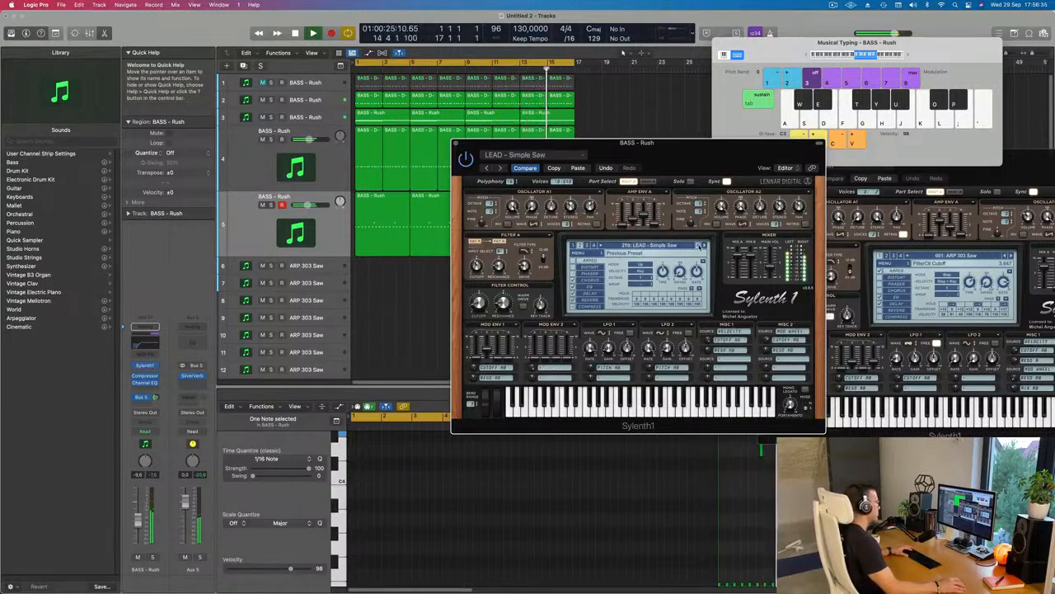
left_click(700, 246)
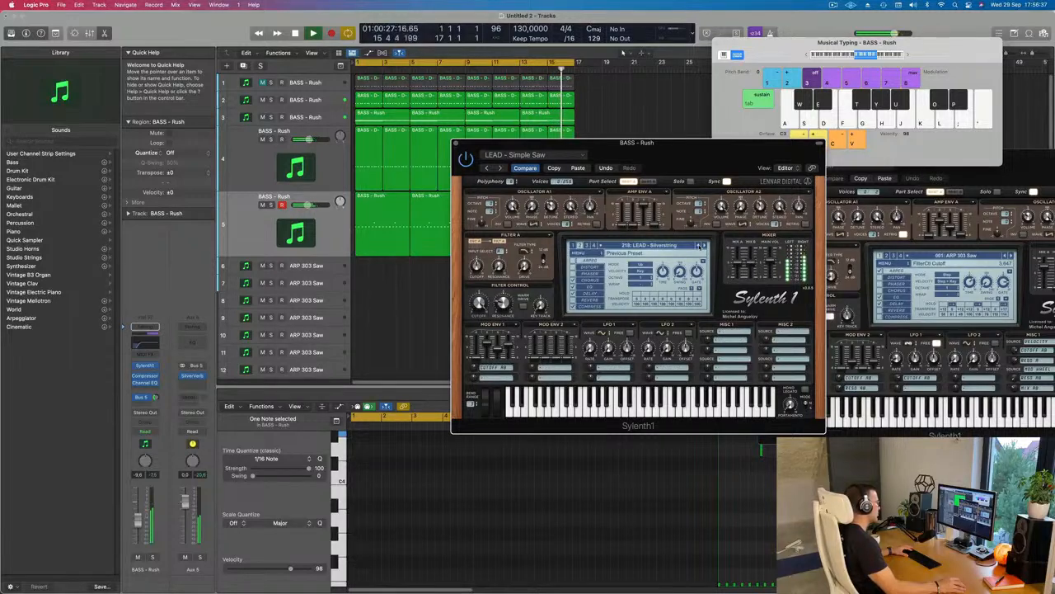
left_click(700, 246)
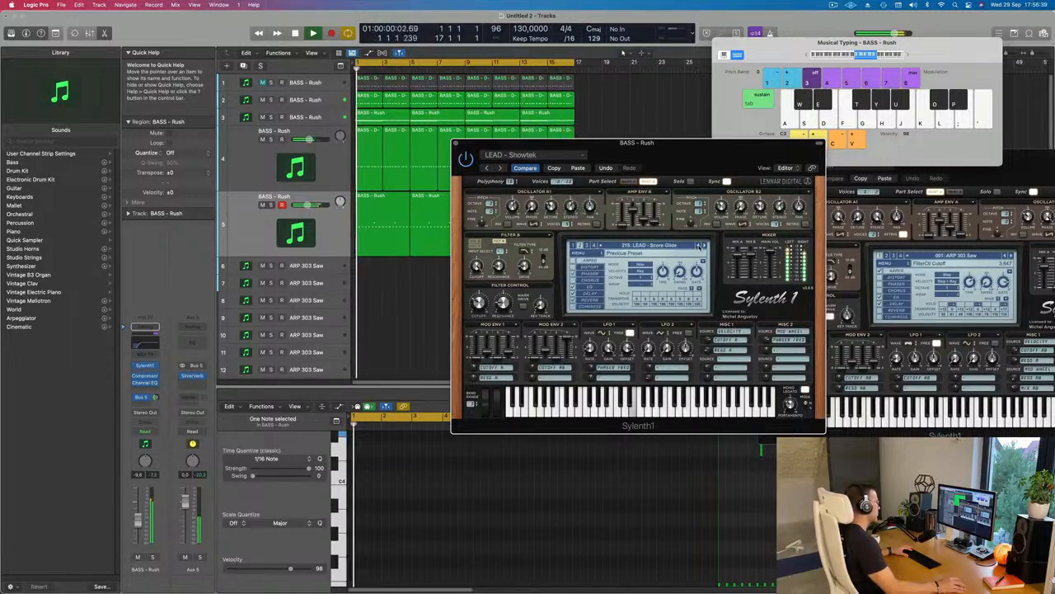
left_click(700, 246)
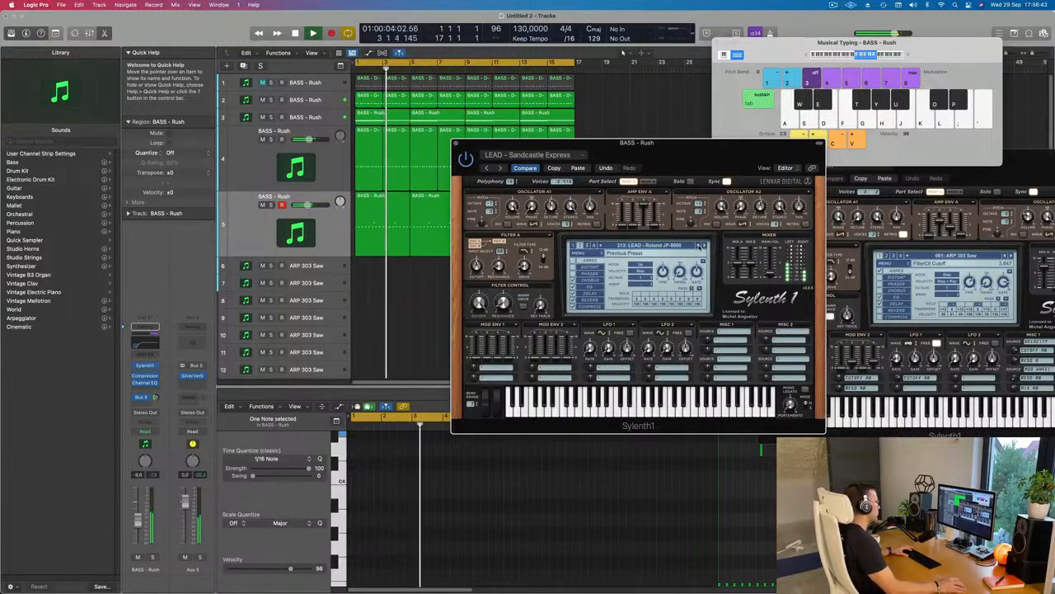
left_click(700, 246)
left_click(700, 245)
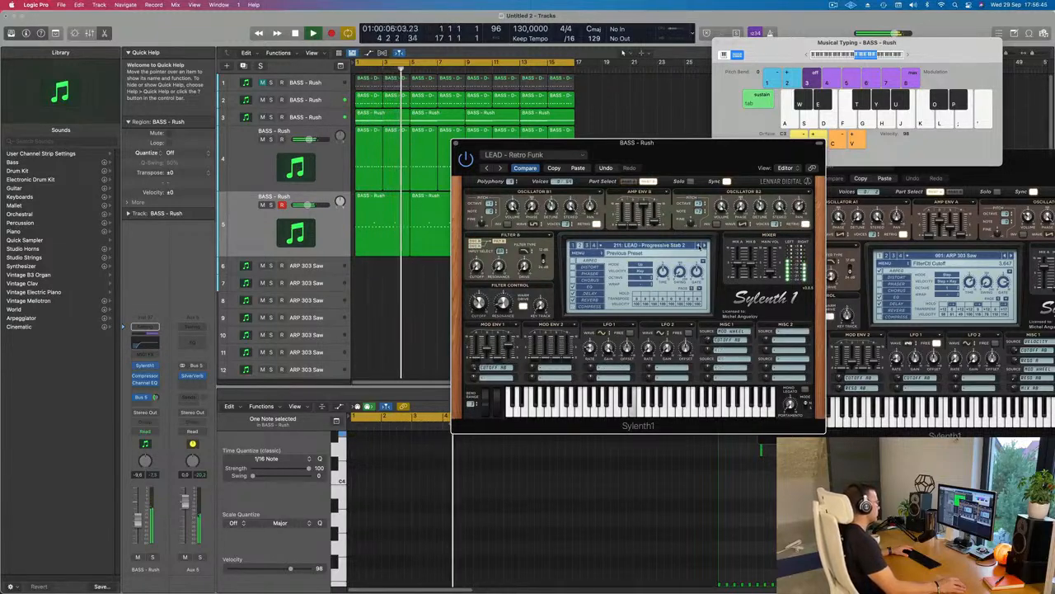
Step track 5's preset back through Progressive Pluck 1 and PPK Theme to LEAD - Poppiholla.
left_click(700, 245)
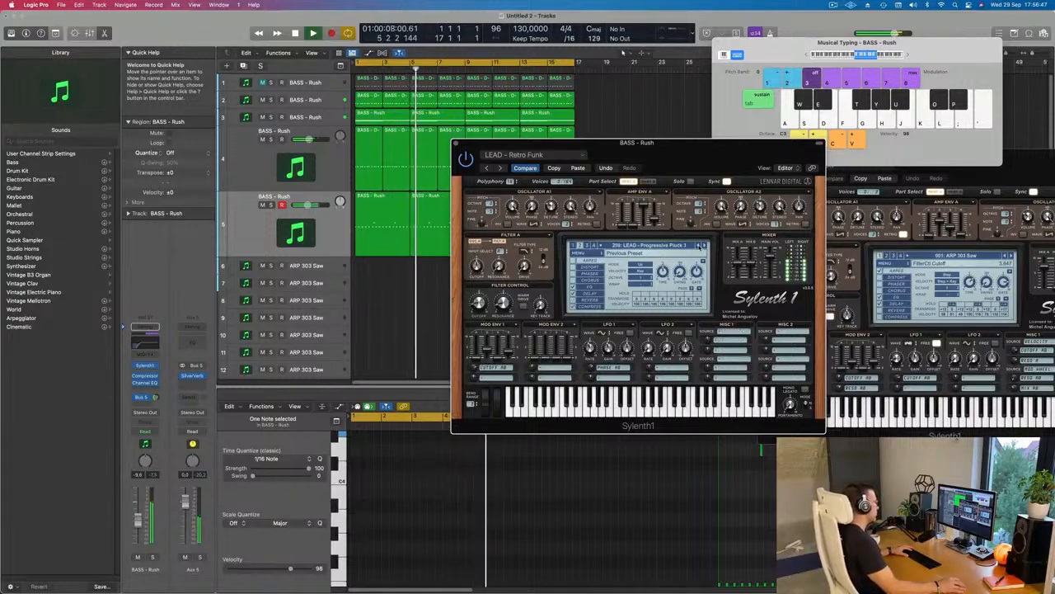
left_click(700, 245)
left_click(701, 245)
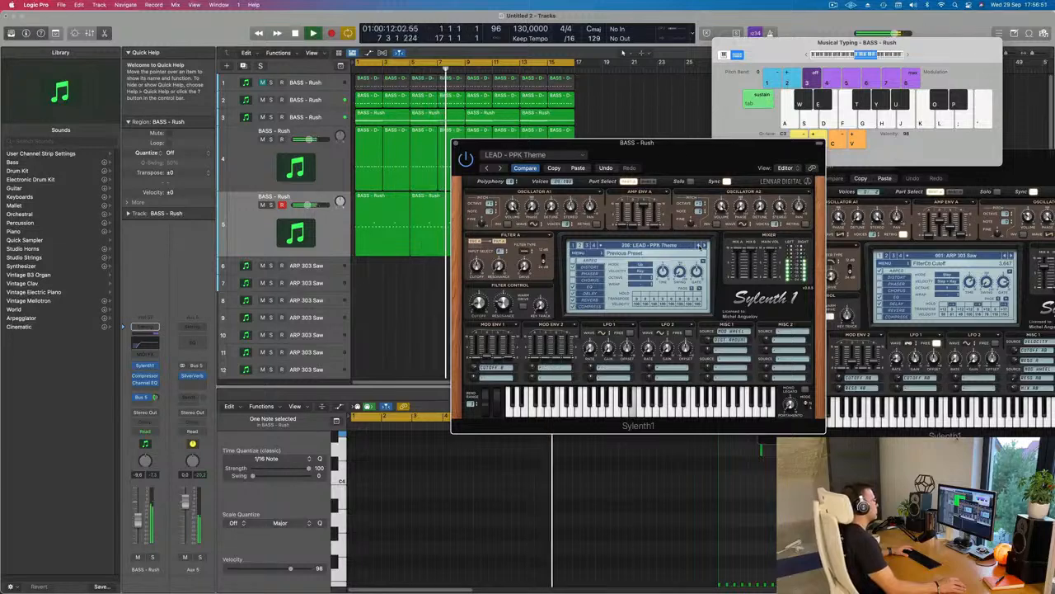
left_click(700, 246)
left_click(700, 246)
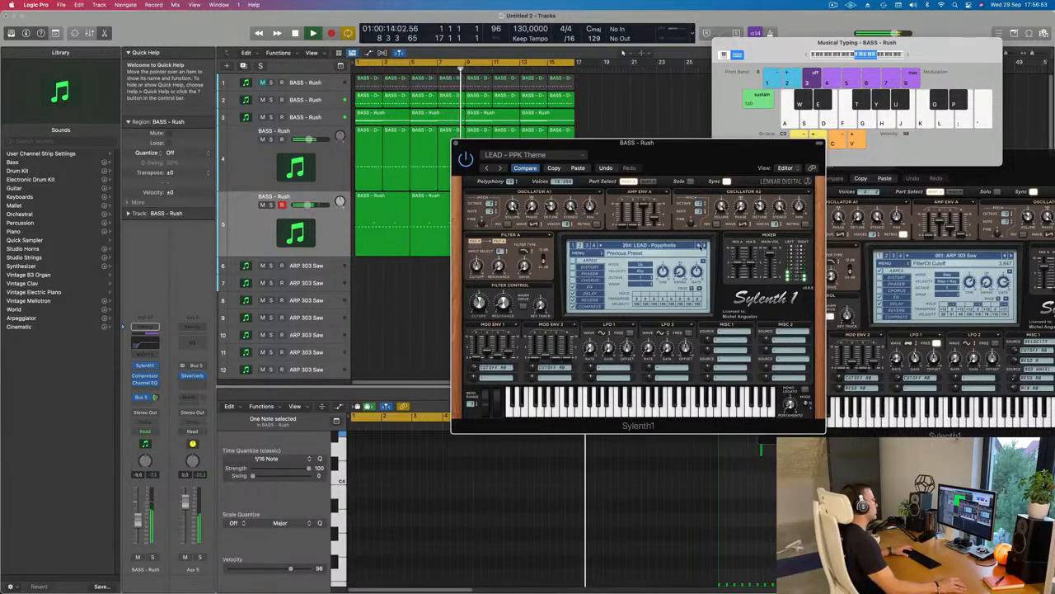
Try LEAD - Pong on track 5, and step back through Phased Saw to LEAD - November Lovely.
left_click_drag(729, 160, 698, 171)
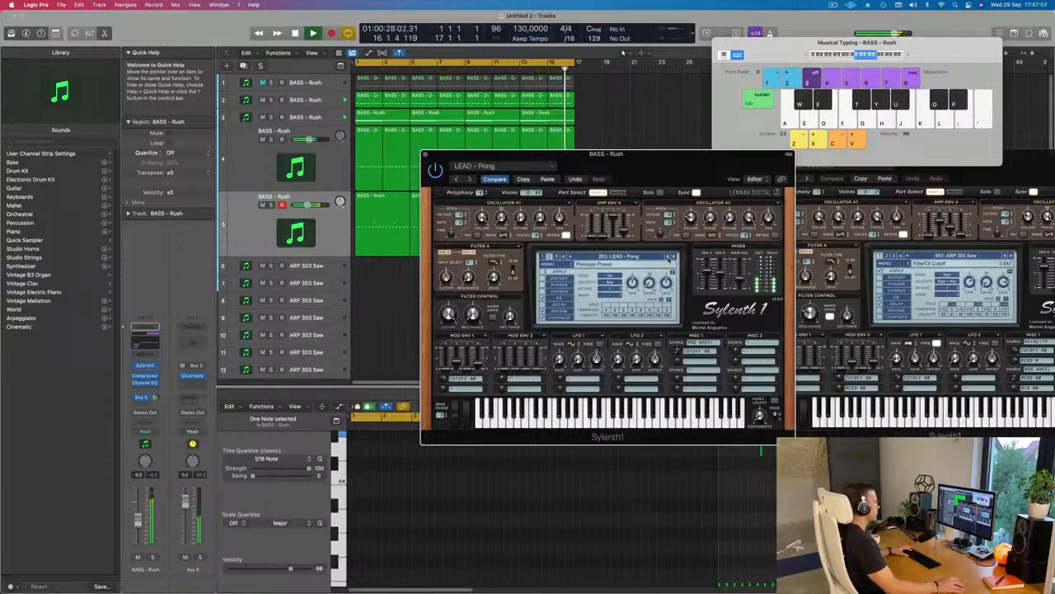
left_click(668, 258)
left_click(668, 258)
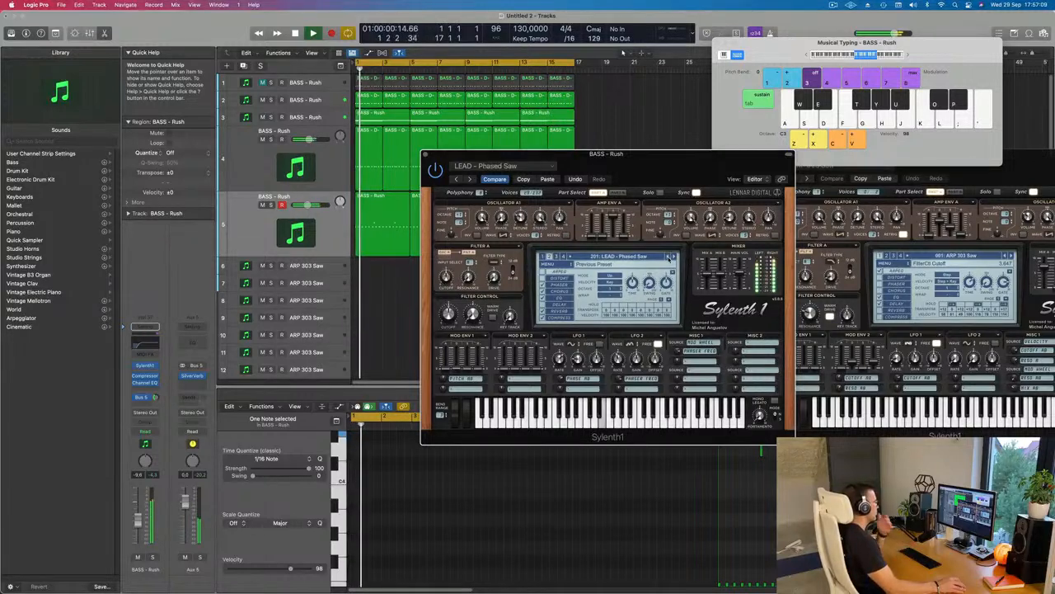
left_click(669, 258)
left_click(669, 258)
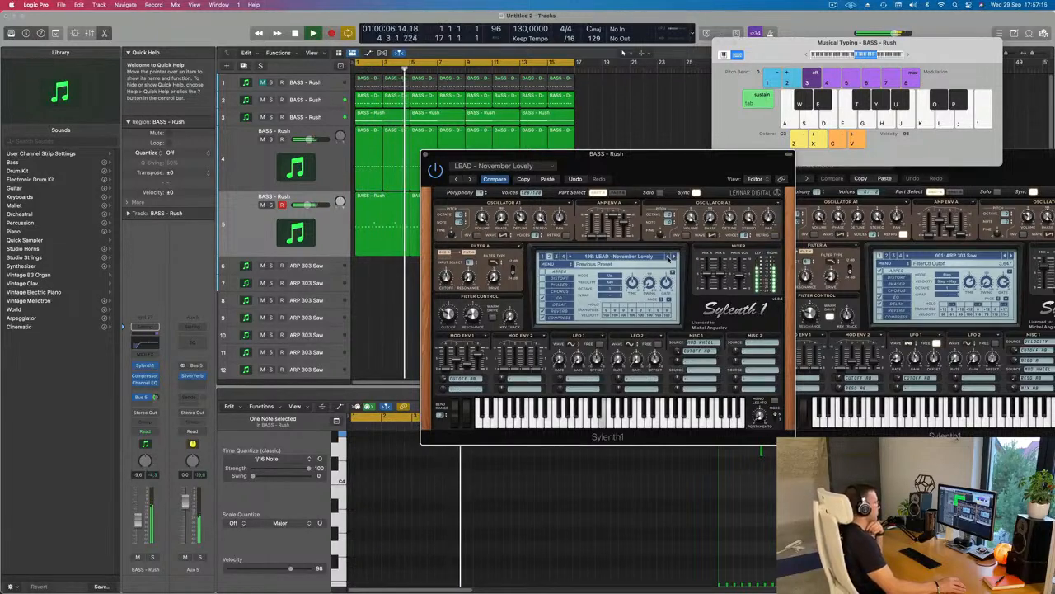
Step track 5's preset back through No More 404, No Limit and Nice Chords to LEAD - Move On Baby.
left_click(669, 257)
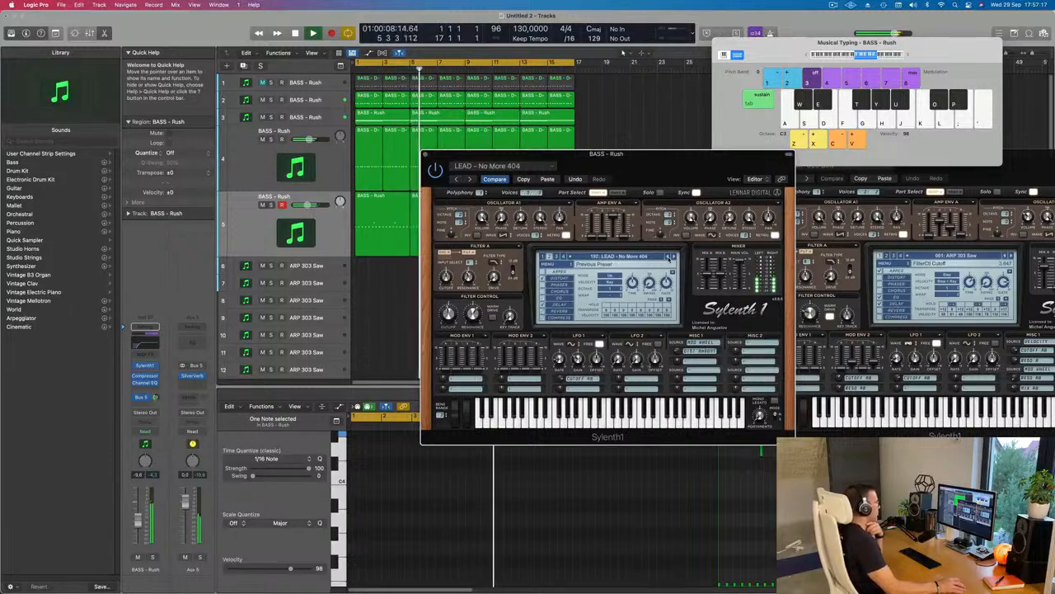
left_click(668, 257)
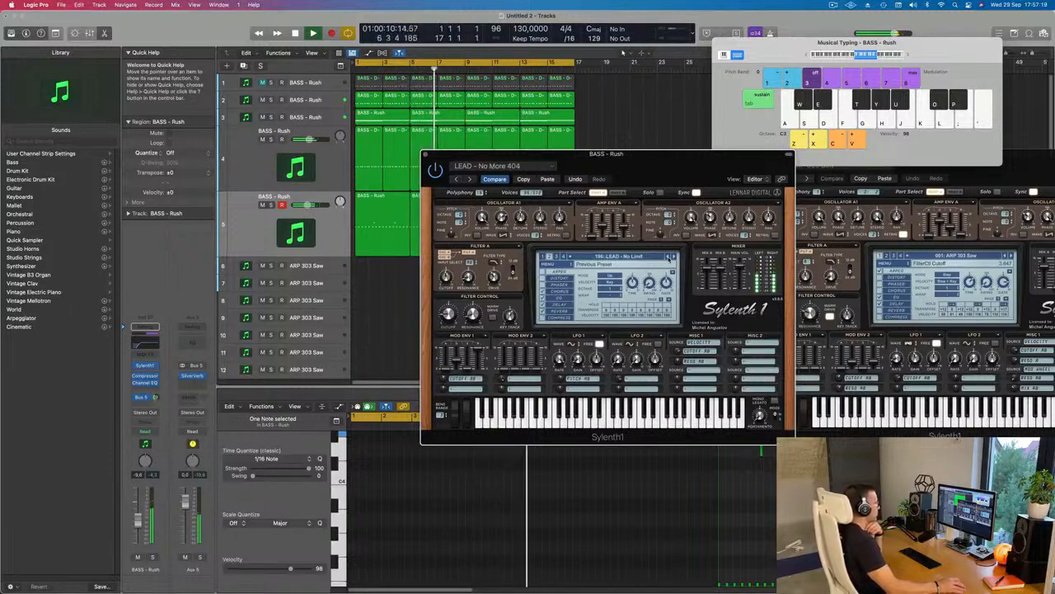
left_click(669, 257)
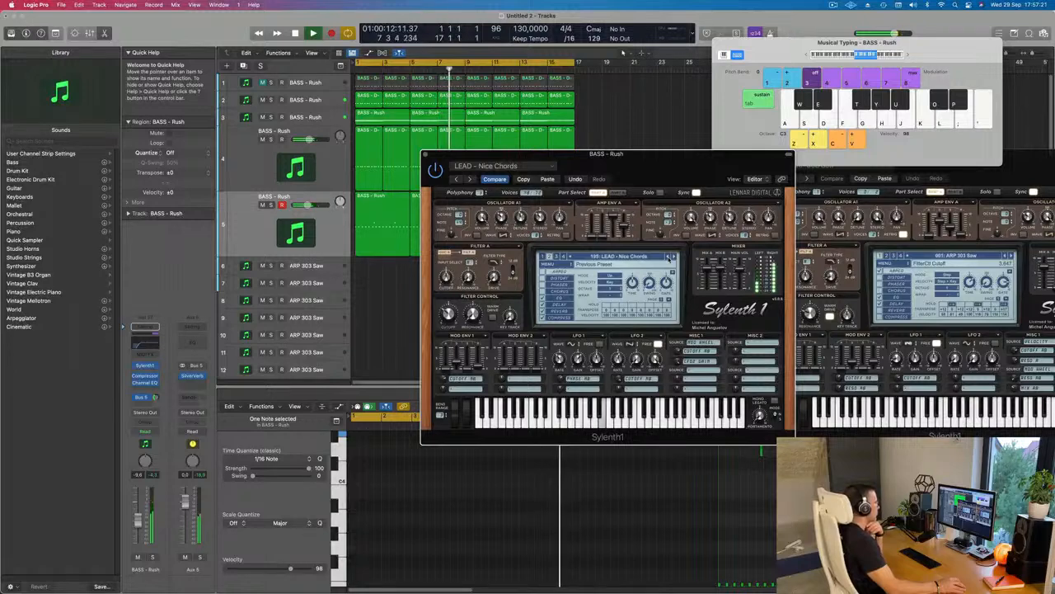
left_click(668, 257)
left_click(669, 258)
left_click(669, 257)
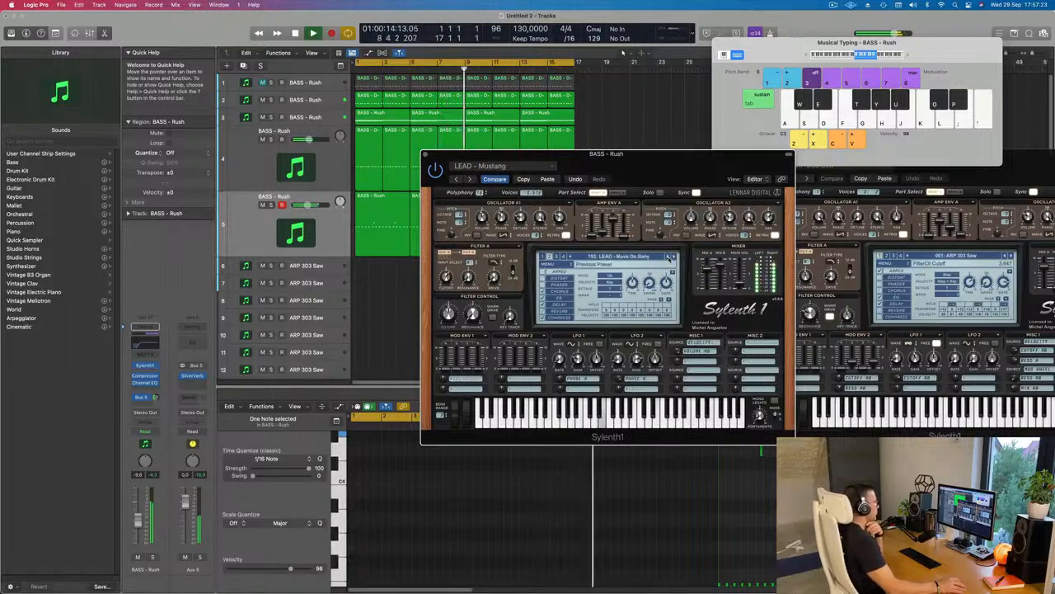
Step track 5's preset back through Monster, Middle Distance Runner and Melbourne to LEAD - Long Delay.
left_click(669, 258)
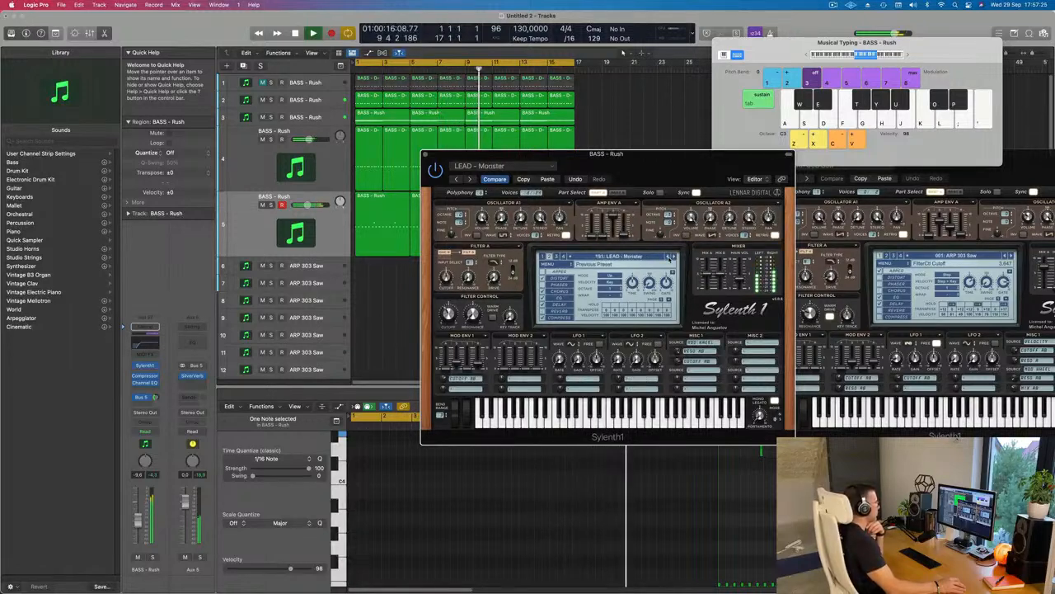
left_click(669, 256)
left_click(670, 257)
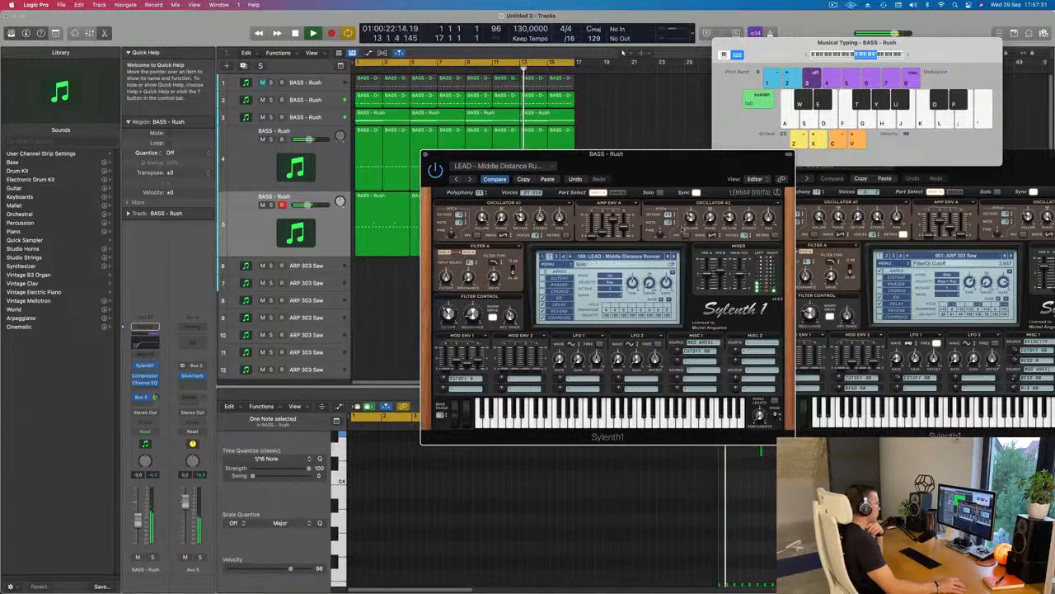
left_click(668, 257)
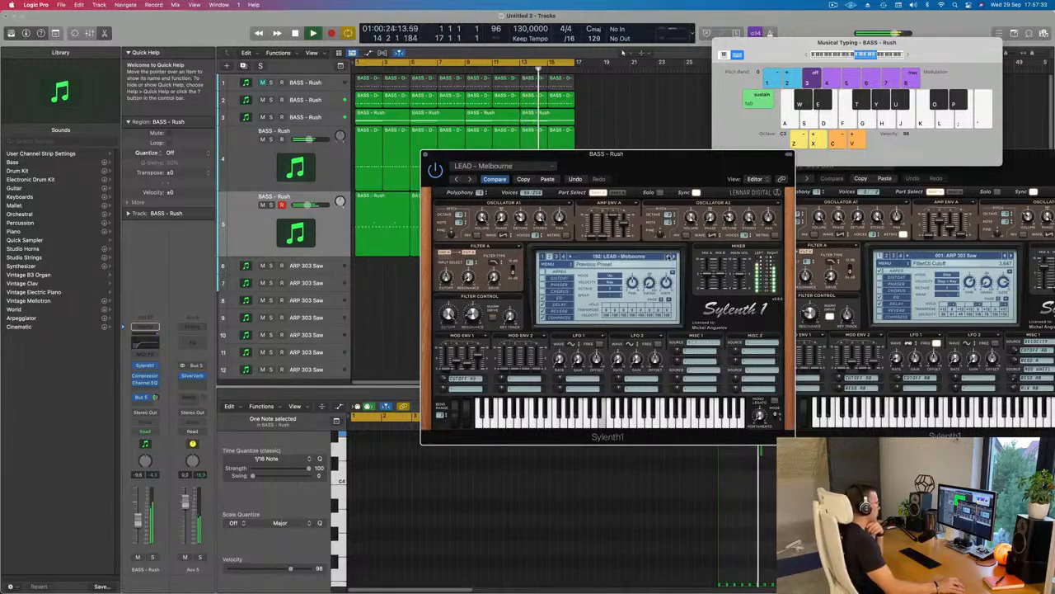
left_click(668, 257)
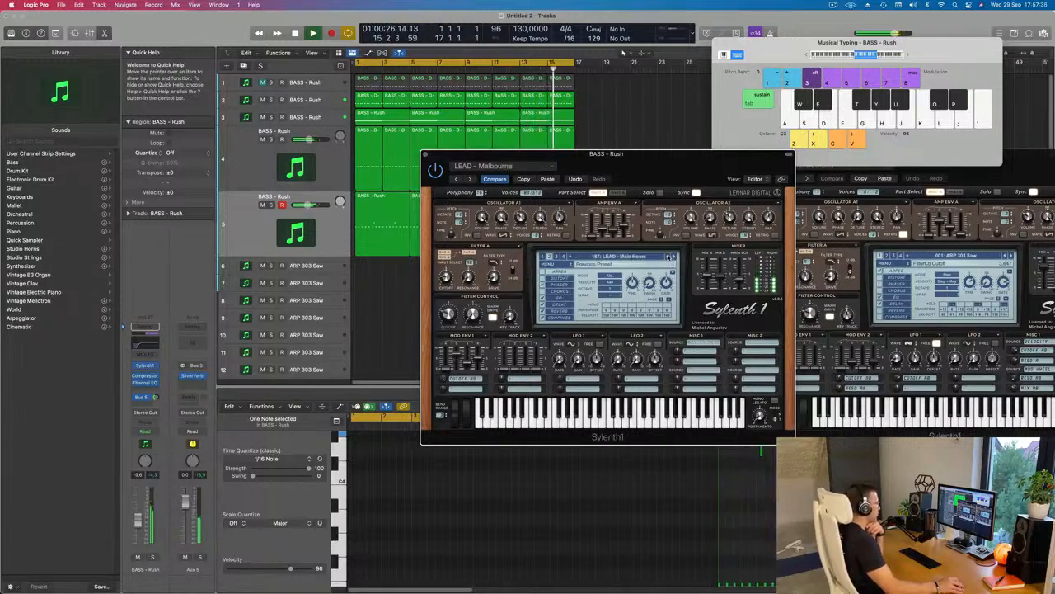
left_click(669, 256)
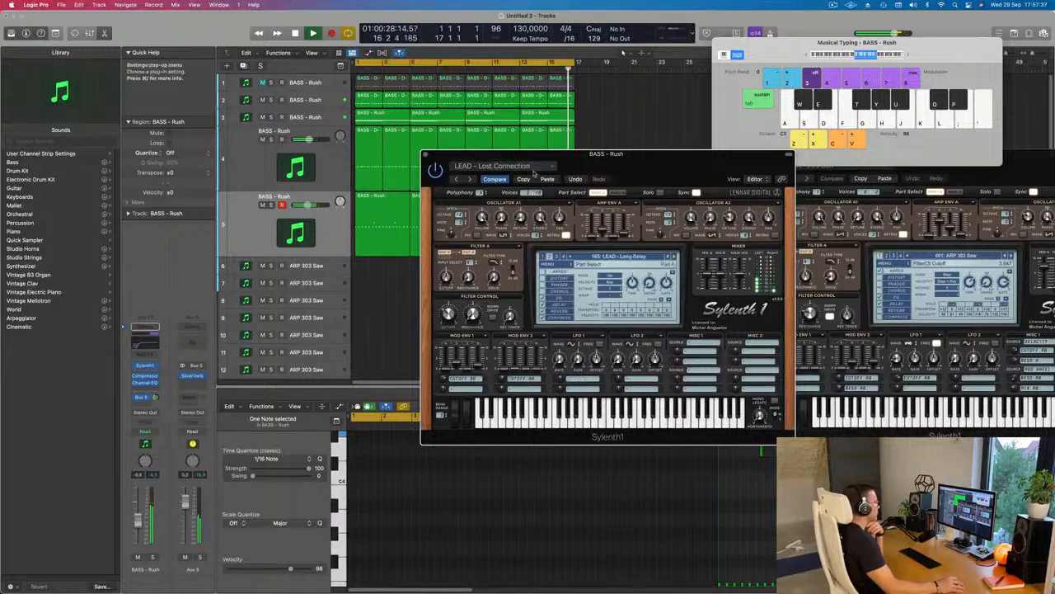
Return track 5 to LEAD - Poppiholla, close its Sylenth1 window and restart playback from bar 1.
left_click_drag(571, 156, 394, 138)
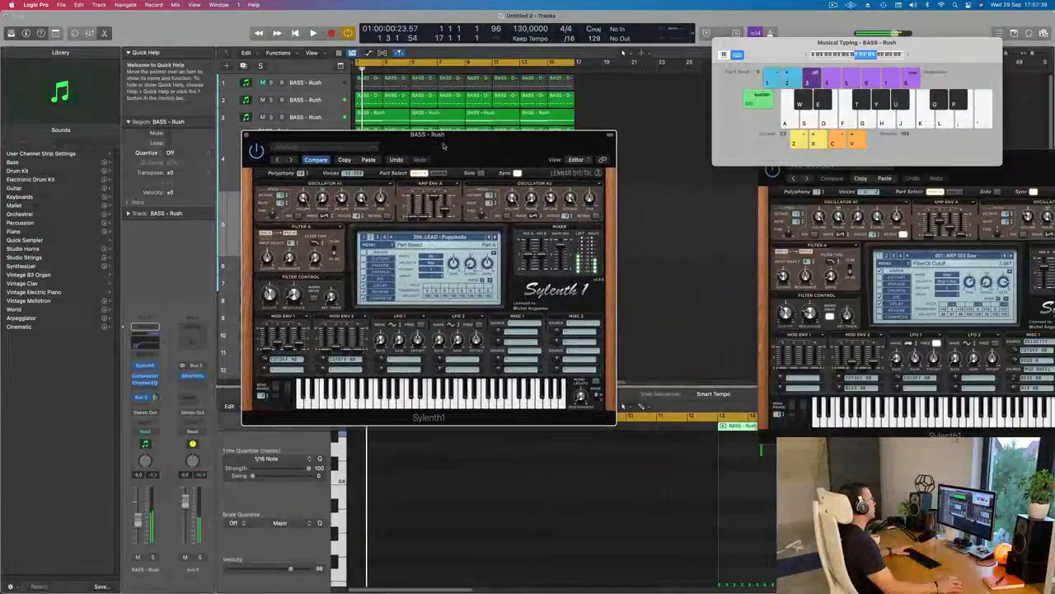
key("space")
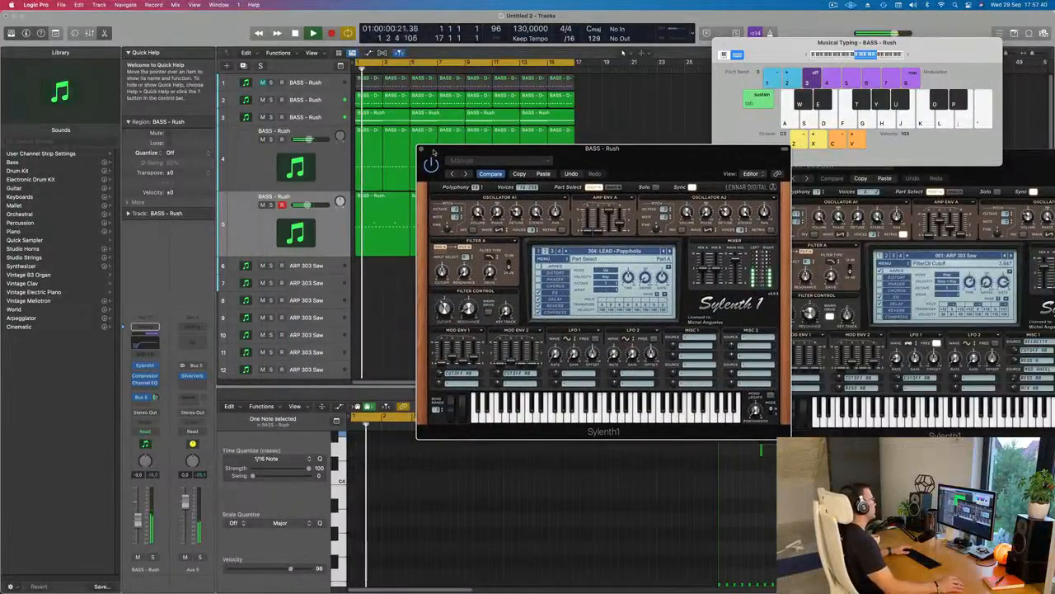
left_click(422, 149)
key("space")
key("space")
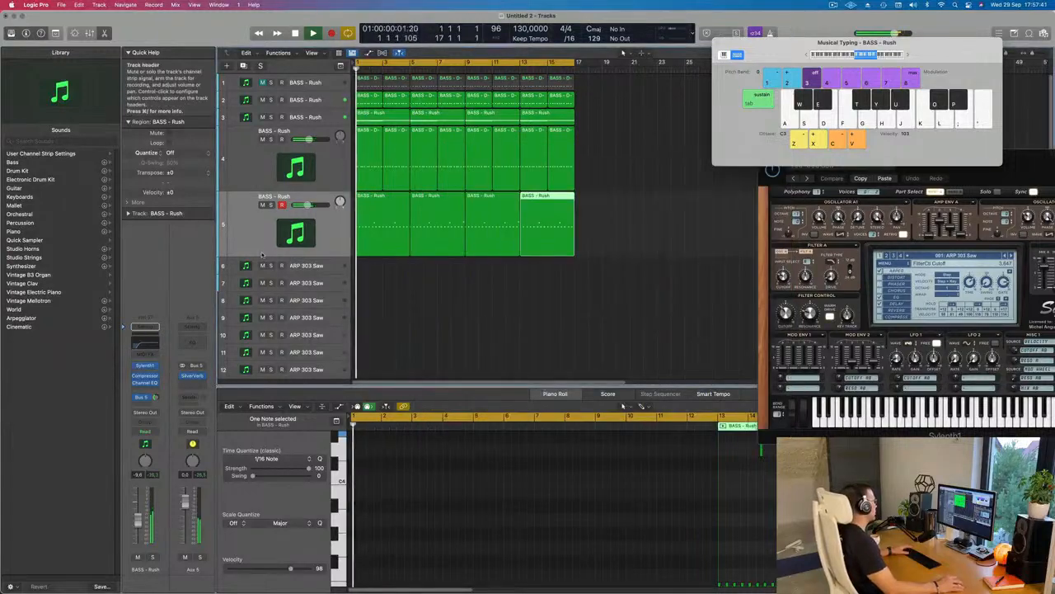
Raise track 5 to -7.8 dB, and add a Compressor side-chained to Inst 9 on Aux 5, checking the channel in solo.
left_click(250, 226)
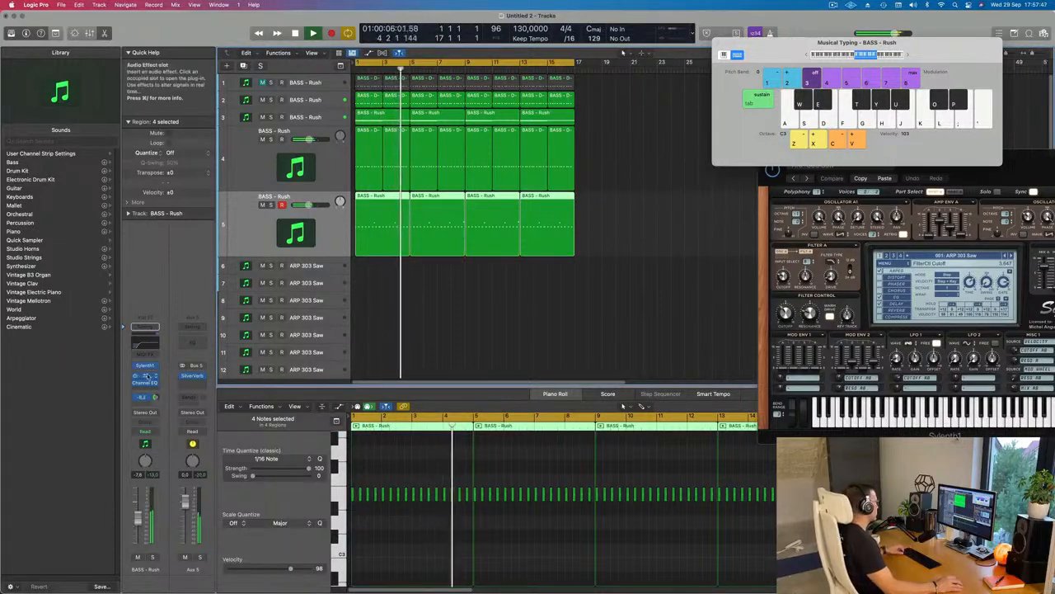
left_click(195, 381)
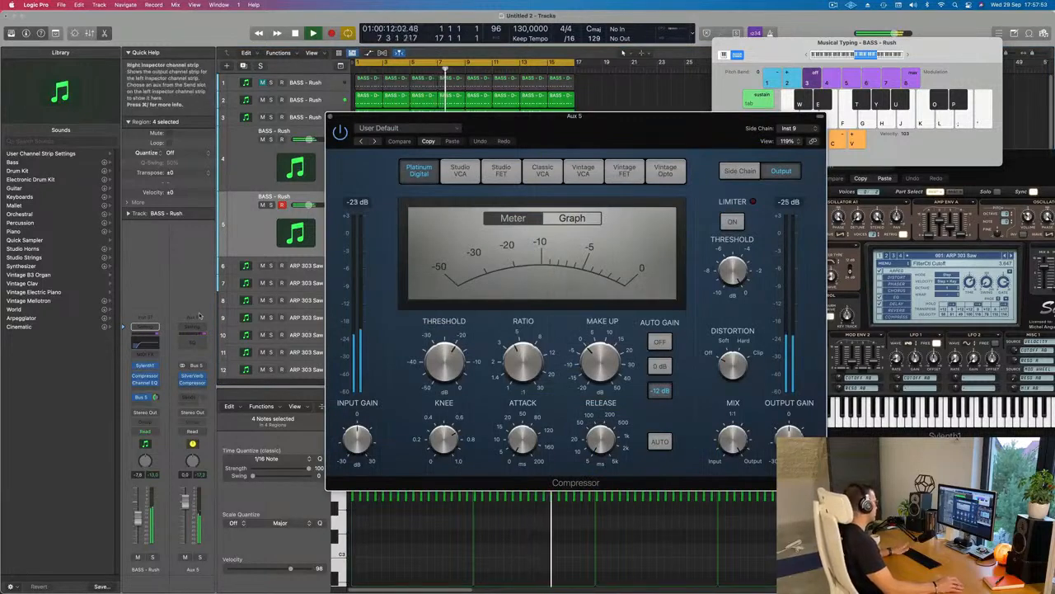
left_click(199, 558)
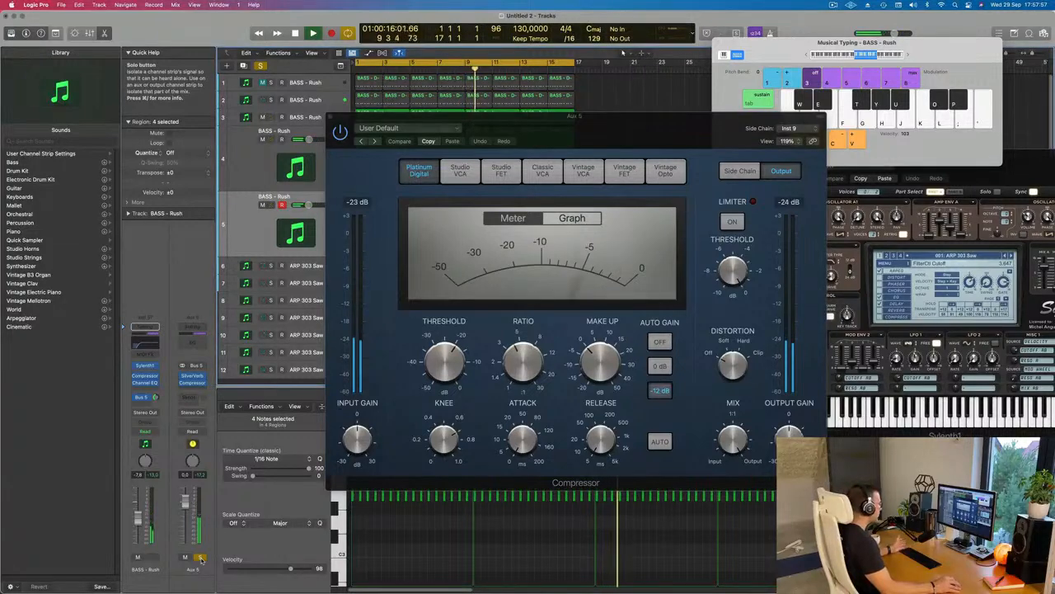
left_click(201, 559)
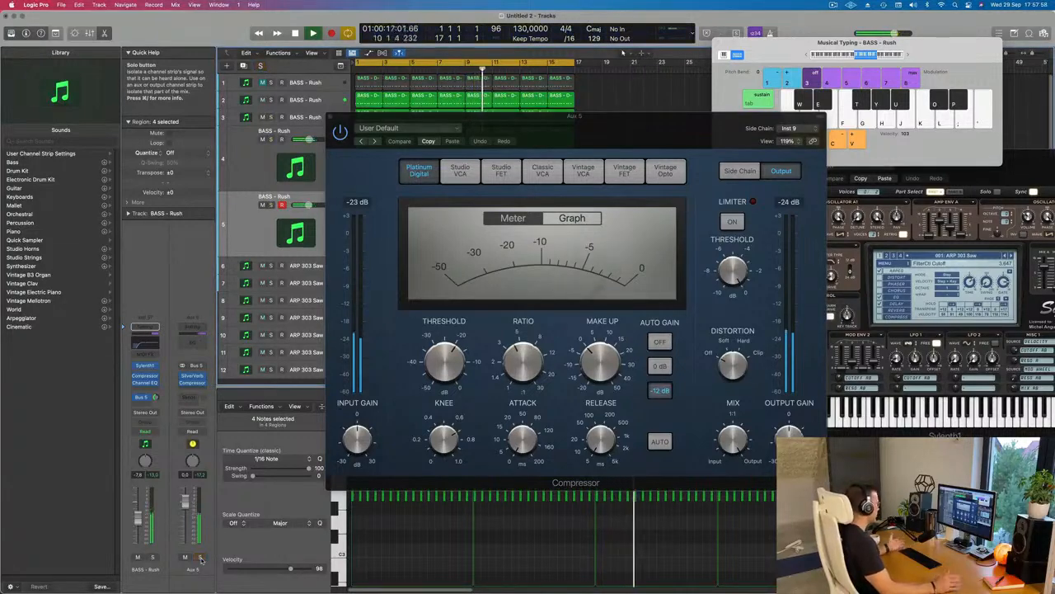
Add a Channel EQ to Aux 5 and enable its low-cut band.
left_click(193, 342)
left_click(374, 164)
left_click_drag(526, 232, 545, 232)
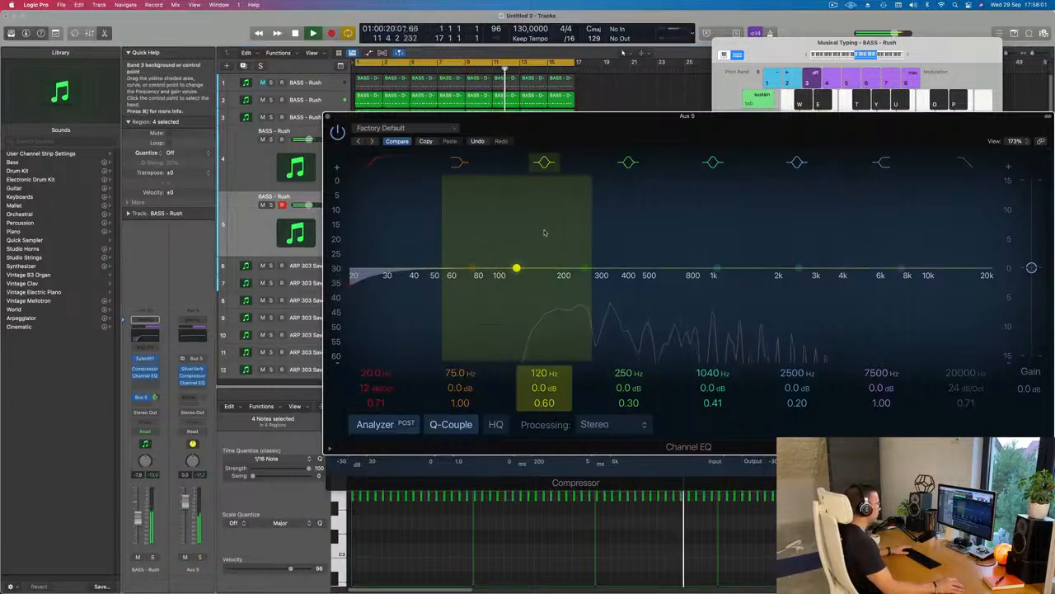
Set the low cut in Aux 5's Channel EQ to 328 Hz with an 18 dB/Oct slope.
left_click_drag(388, 271, 571, 299)
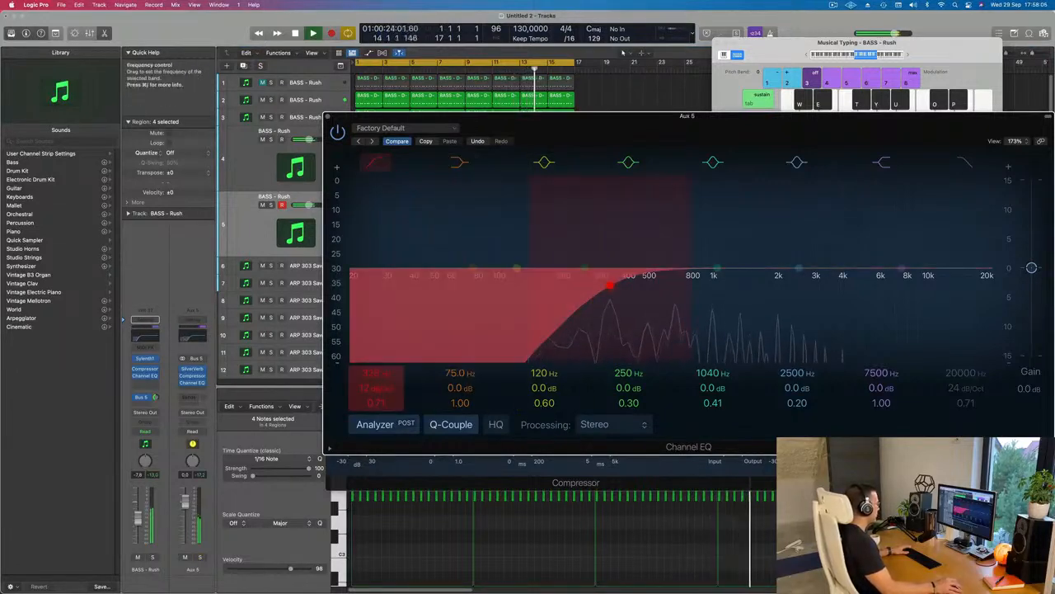
left_click_drag(373, 388, 373, 378)
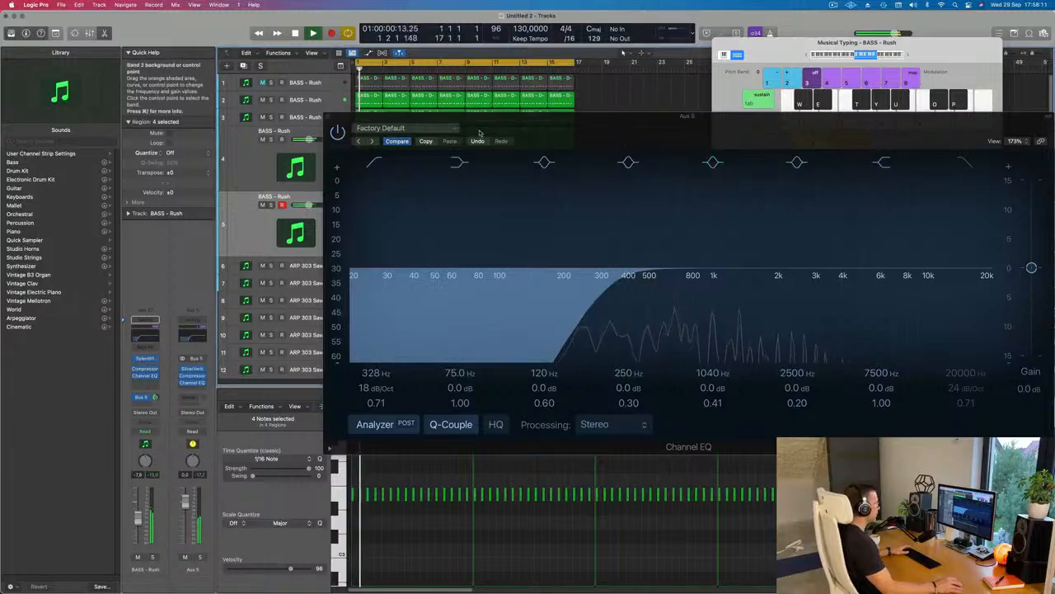
Set the output gain of Aux 5's Compressor to -0.5 dB and close the Compressor and Channel EQ windows.
left_click(192, 376)
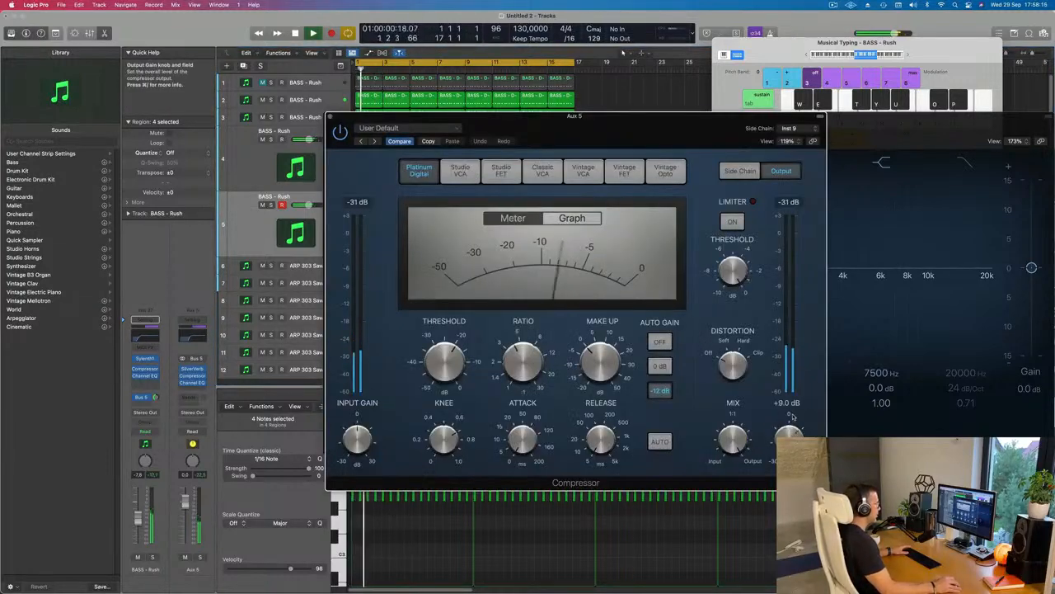
left_click_drag(793, 418, 791, 415)
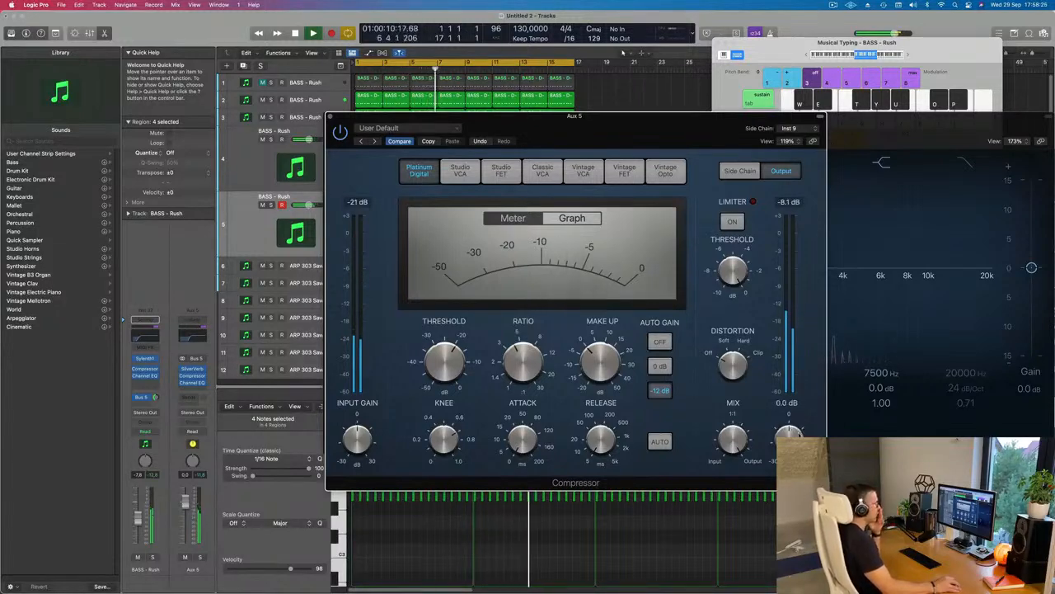
left_click_drag(799, 434, 799, 433)
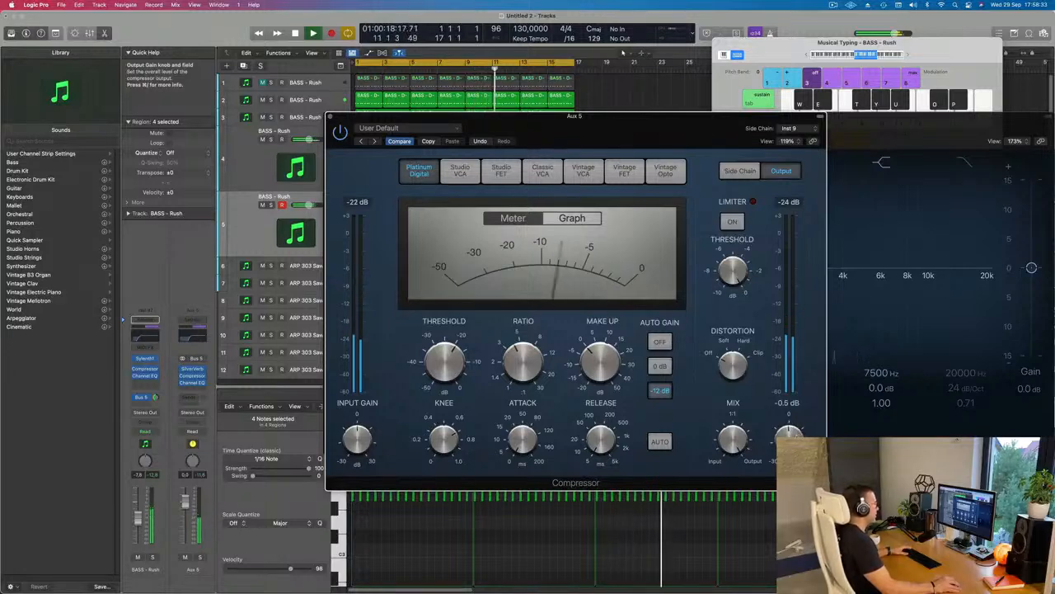
mouse_move(332, 118)
left_mouse_down()
mouse_move(353, 118)
mouse_move(338, 119)
left_mouse_up()
left_click(353, 118)
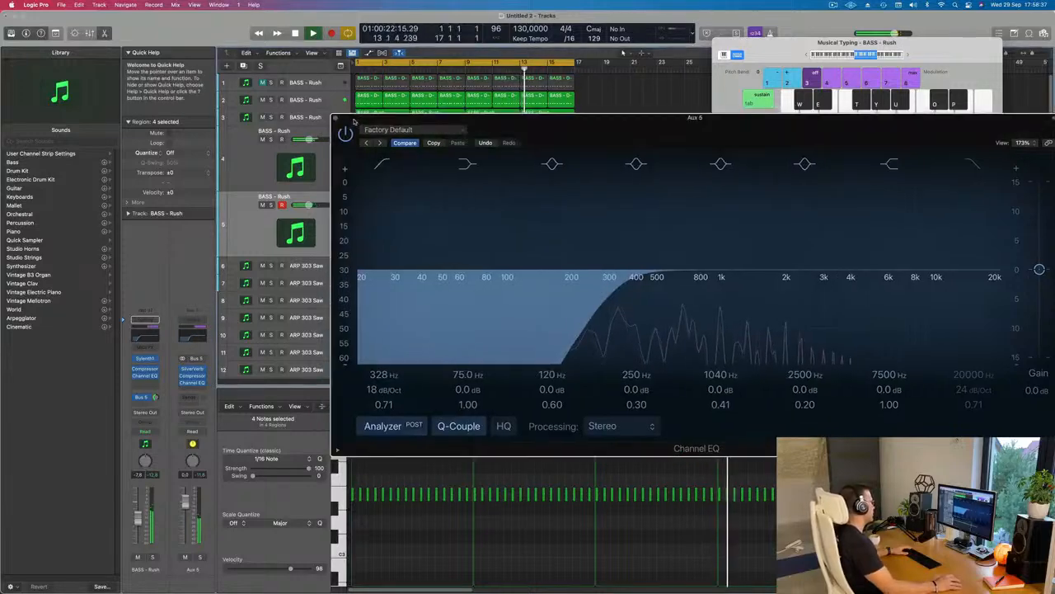
left_click(337, 119)
Duplicate the BASS - Rush track 5 as a new empty track directly below it.
scroll(413, 283, "down", 5)
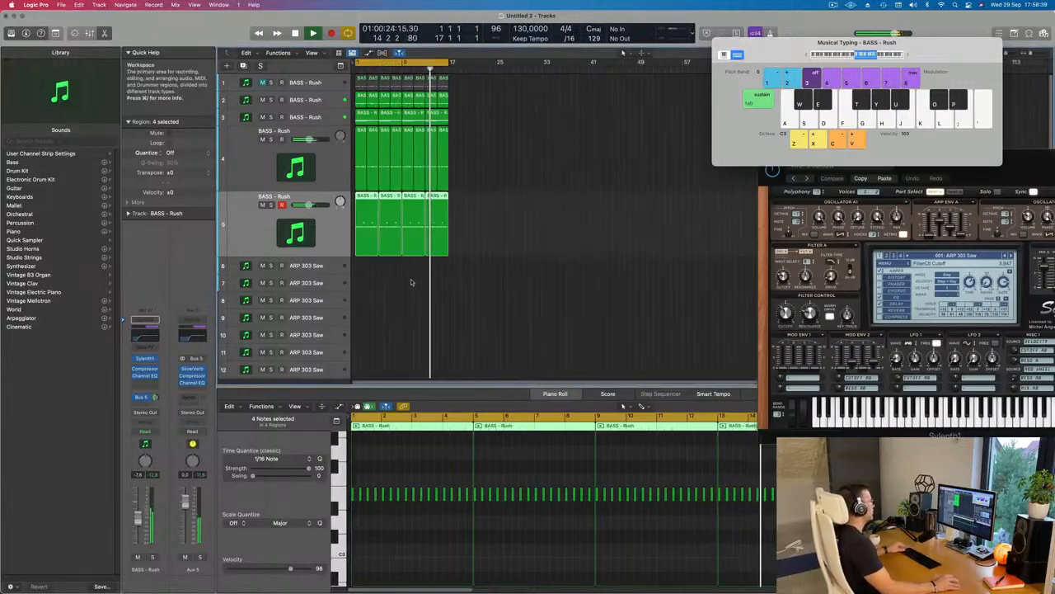
scroll(422, 278, "up", 5)
scroll(426, 281, "down", 2)
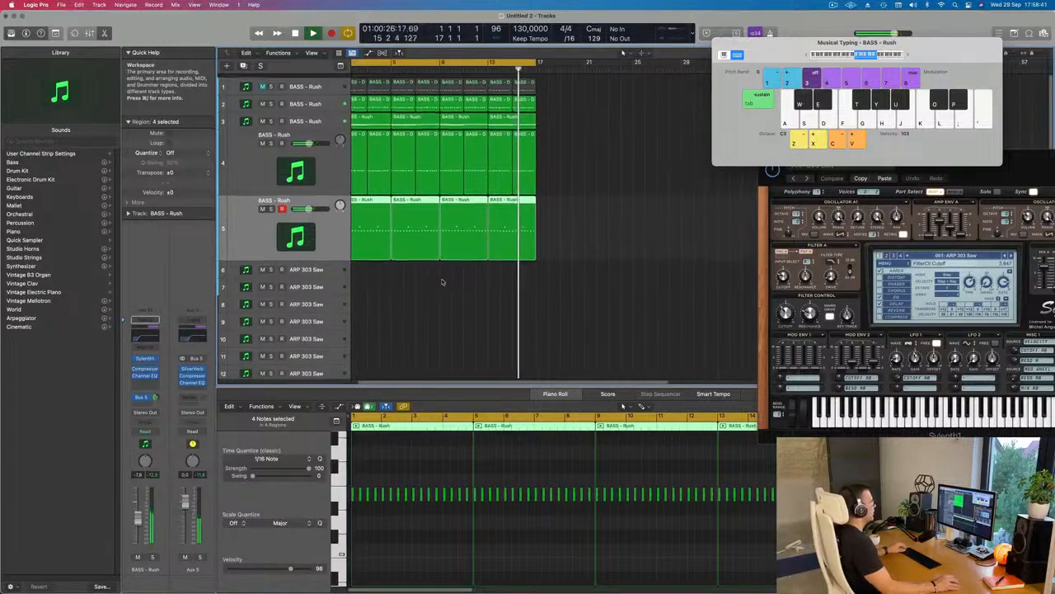
scroll(462, 280, "up", 1)
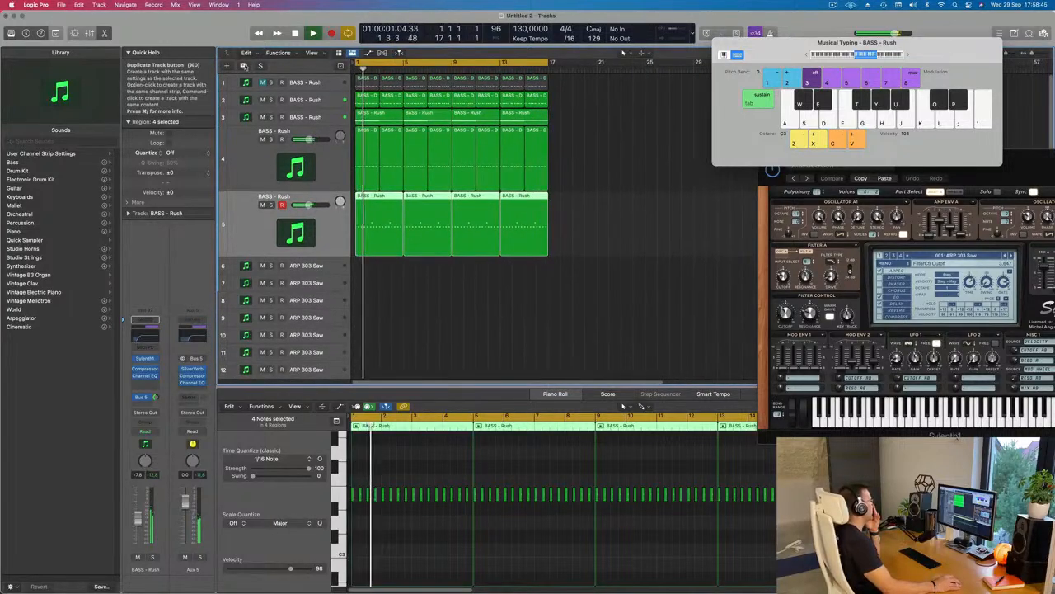
key("super+d")
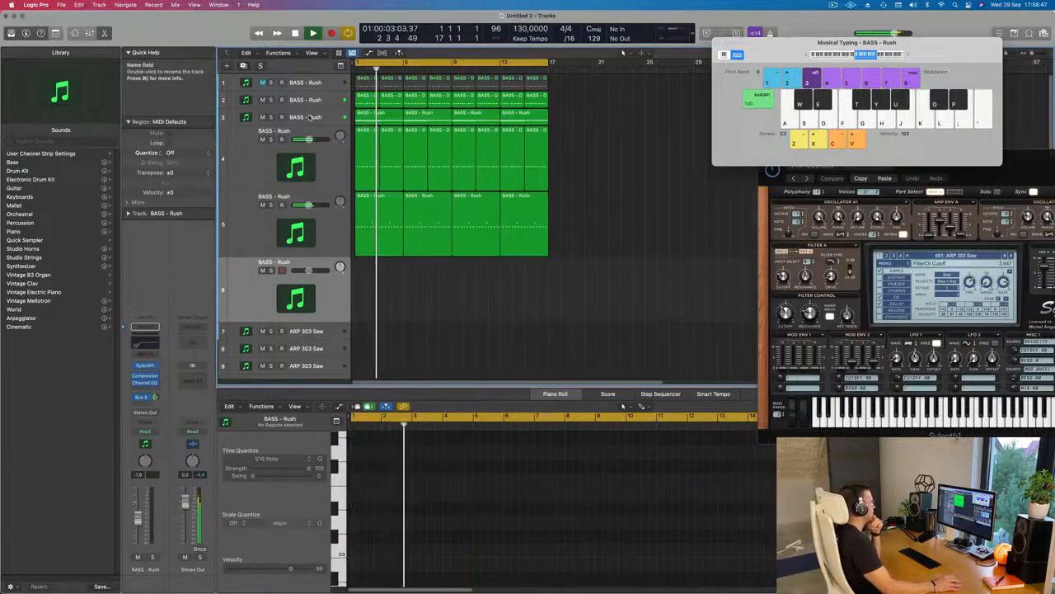
Copy the first four-bar region of BASS - Rush track 3 to the new track 6 at bar 1.
left_click(309, 117)
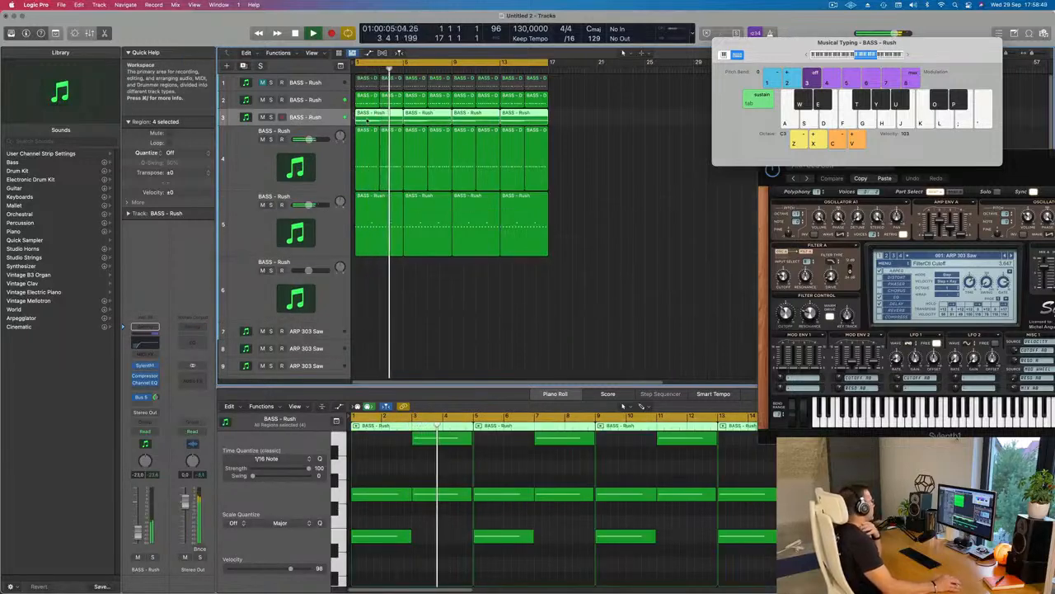
left_click(650, 160)
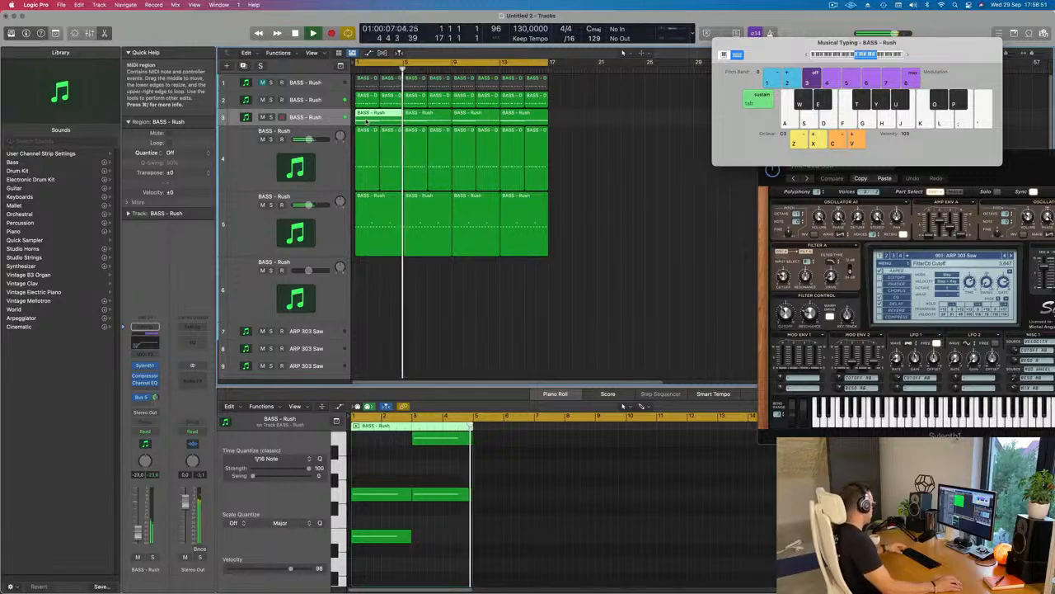
left_click_drag(367, 121, 365, 306)
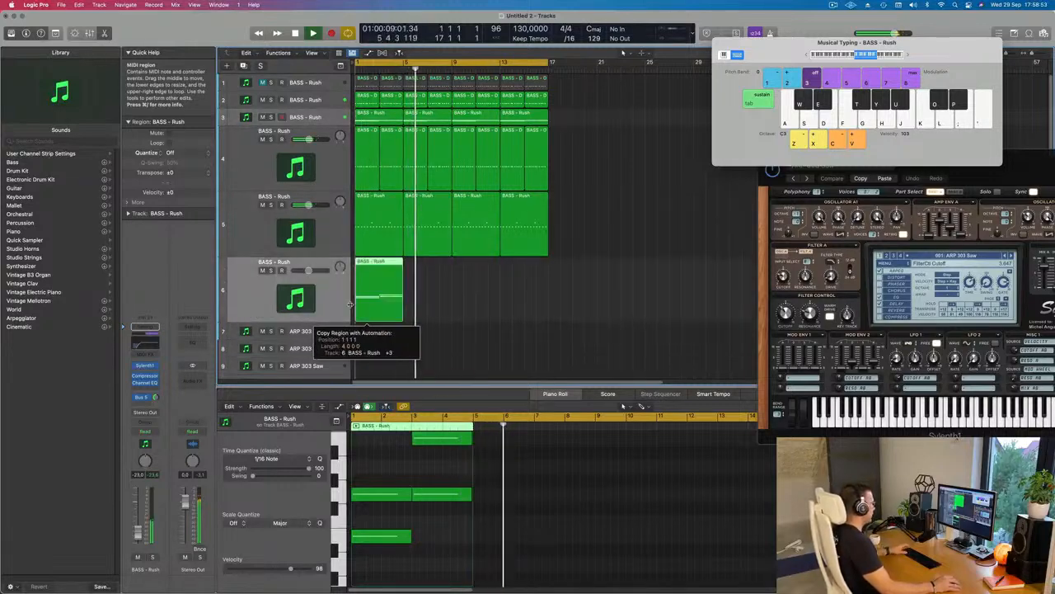
Stop playback and delete the lowest note in bars 1-2 and the lower note in bars 3-4 of the copied region.
key("space")
scroll(387, 491, "down", 1)
scroll(385, 490, "up", 2)
scroll(385, 491, "down", 1)
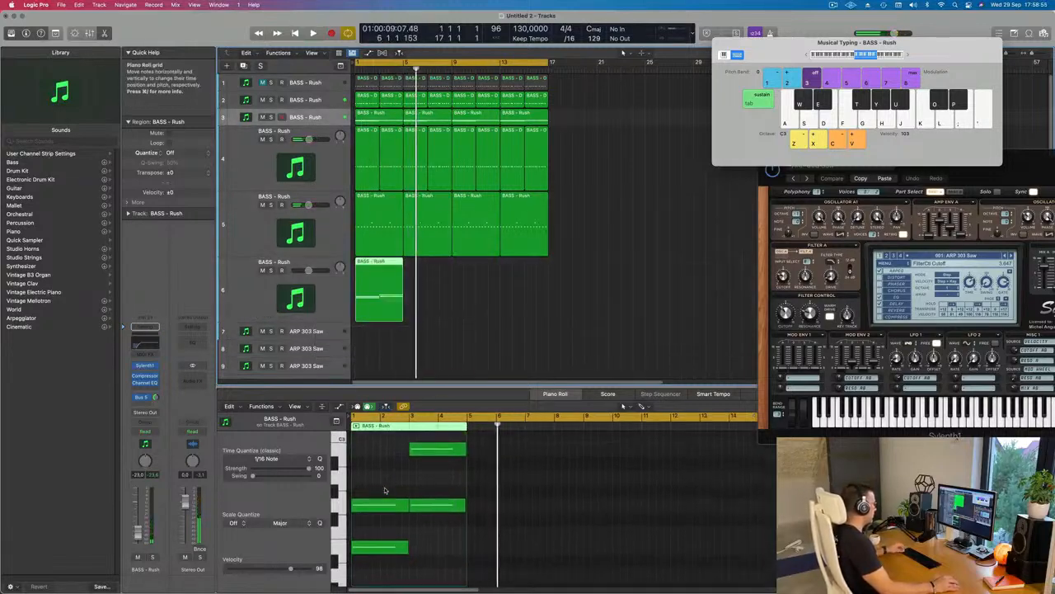
left_click(380, 548)
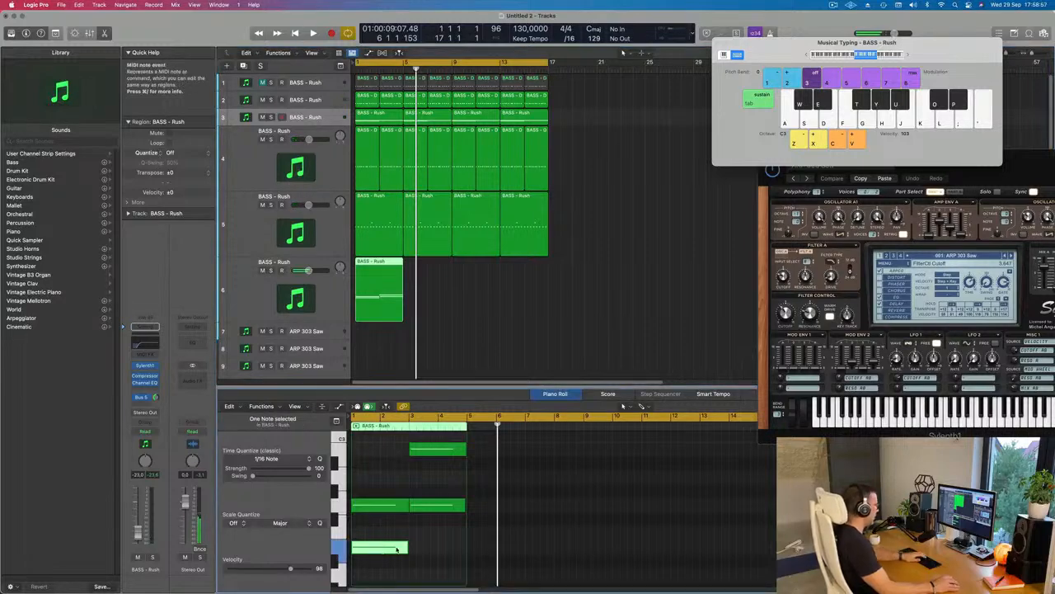
key("Delete")
left_click(439, 505)
key("Delete")
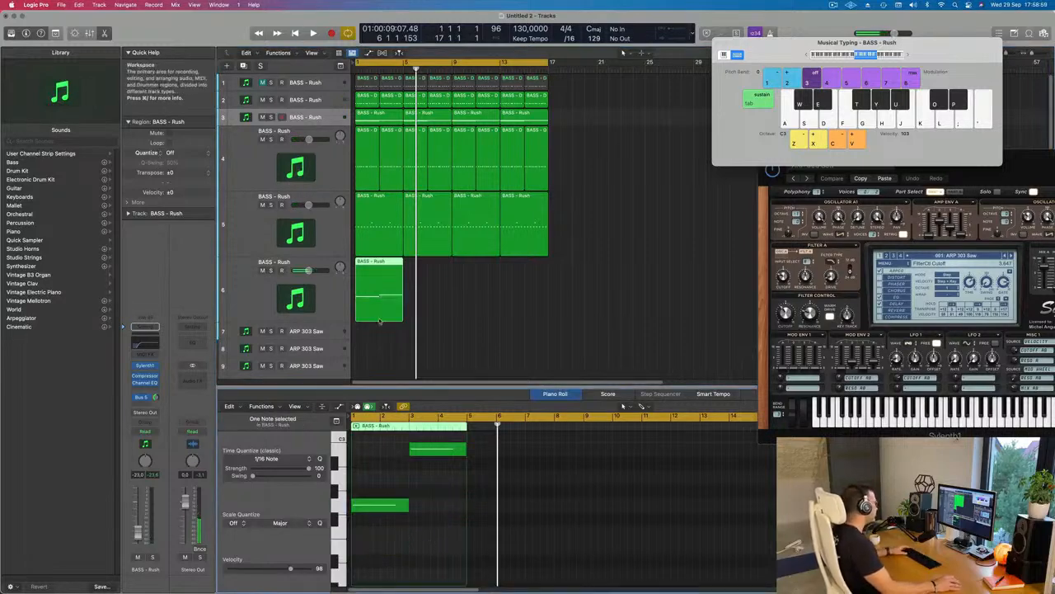
Set the low cut in track 6's Channel EQ to 20 Hz and close the EQ window.
key("space")
left_click(242, 303)
key("space")
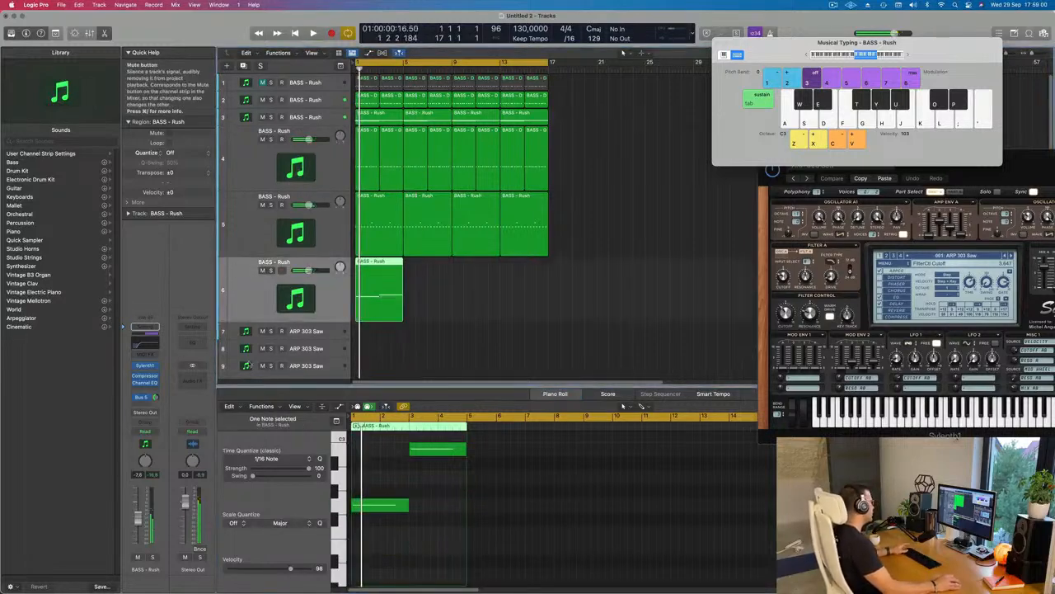
left_click(144, 366)
left_click(145, 342)
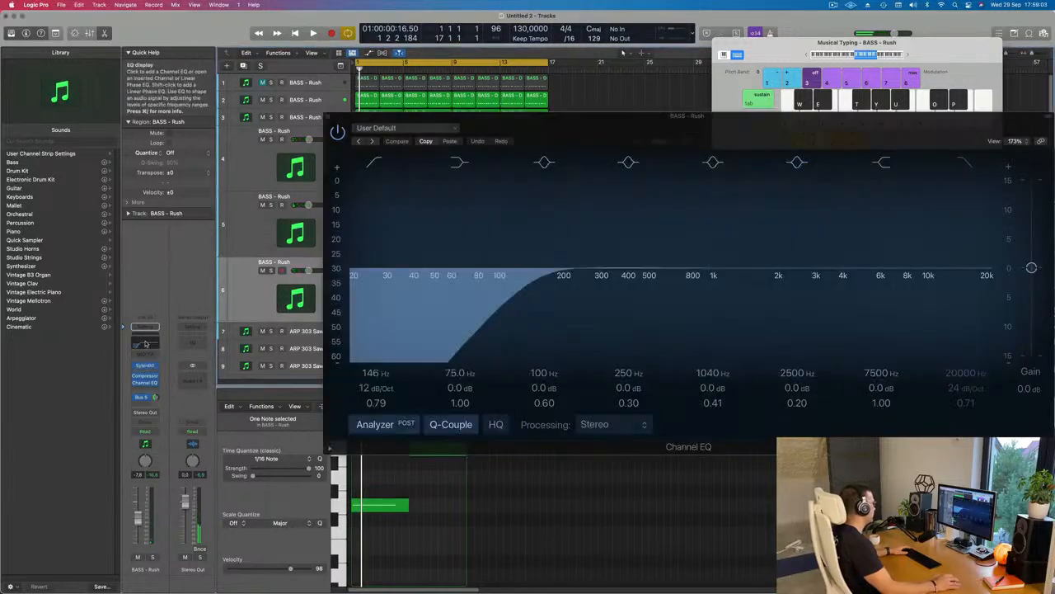
left_click_drag(391, 268, 348, 265)
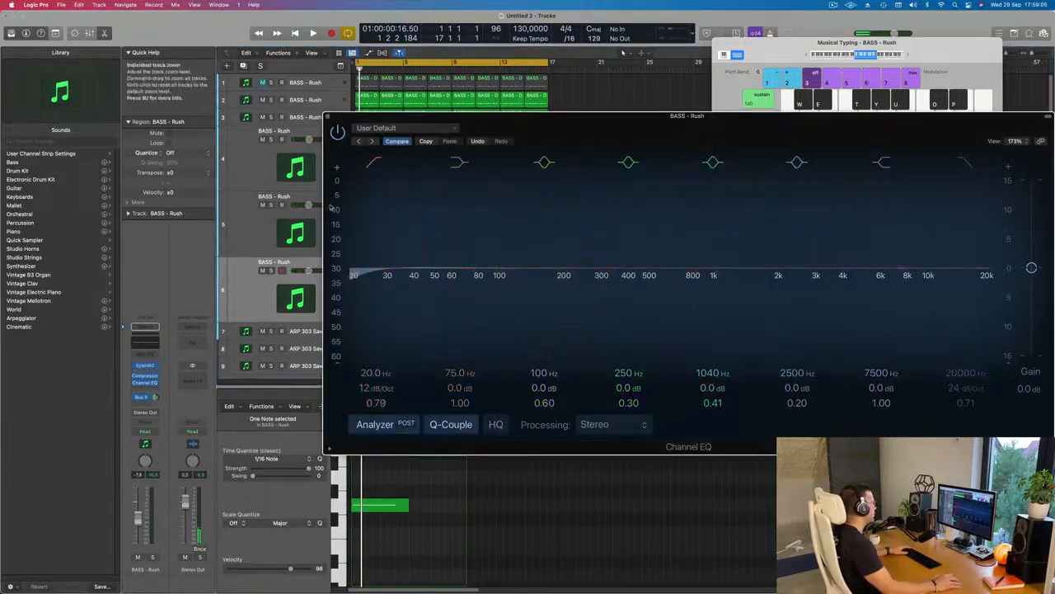
left_click(328, 116)
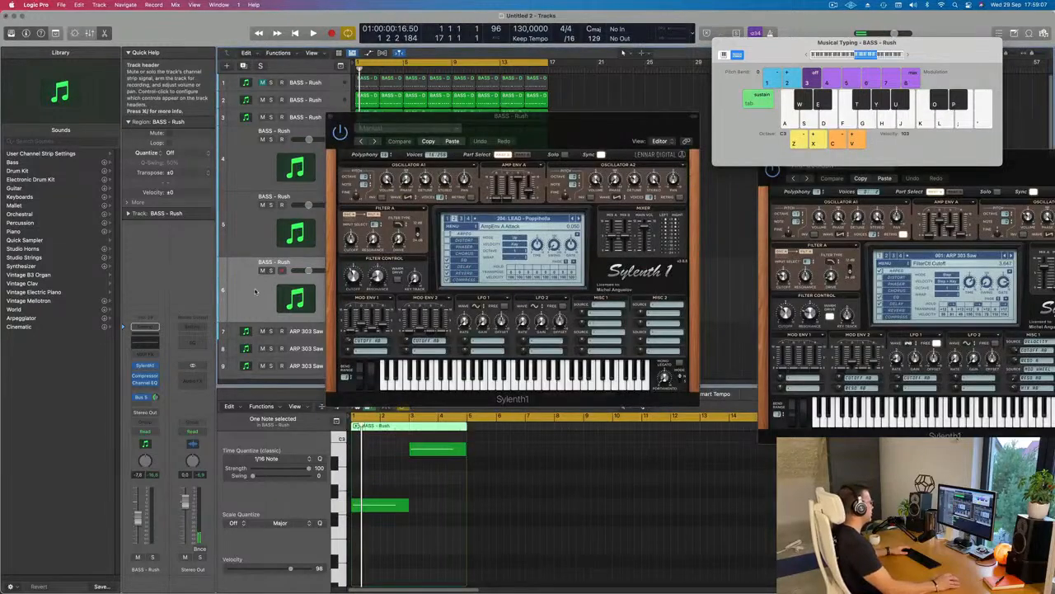
Switch track 6's Sylenth1 to its first preset bank and load the FX - 90's Swoosh preset during playback.
key("space")
left_click(145, 368)
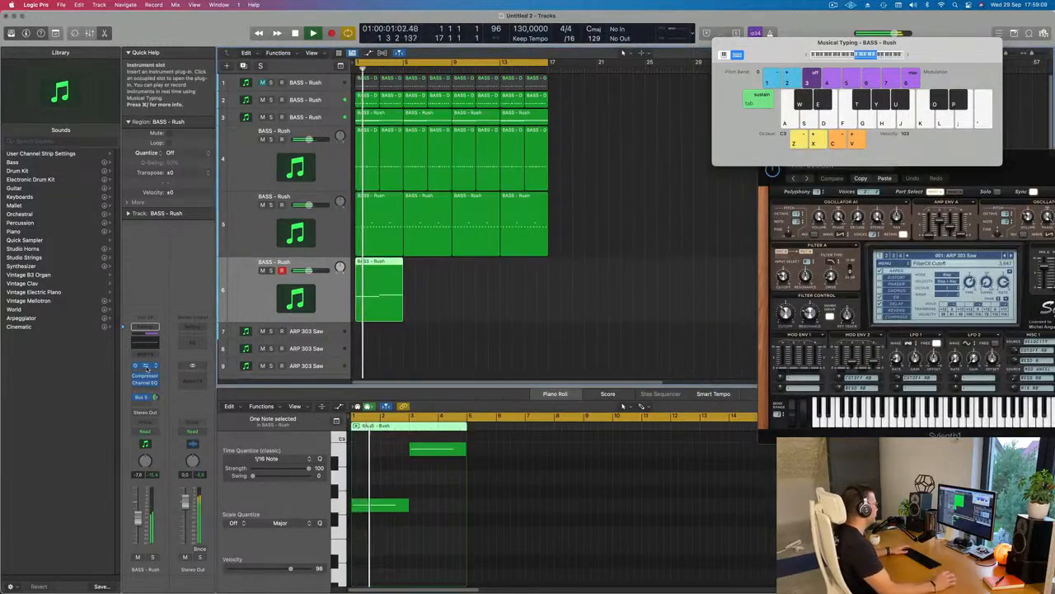
left_click(145, 368)
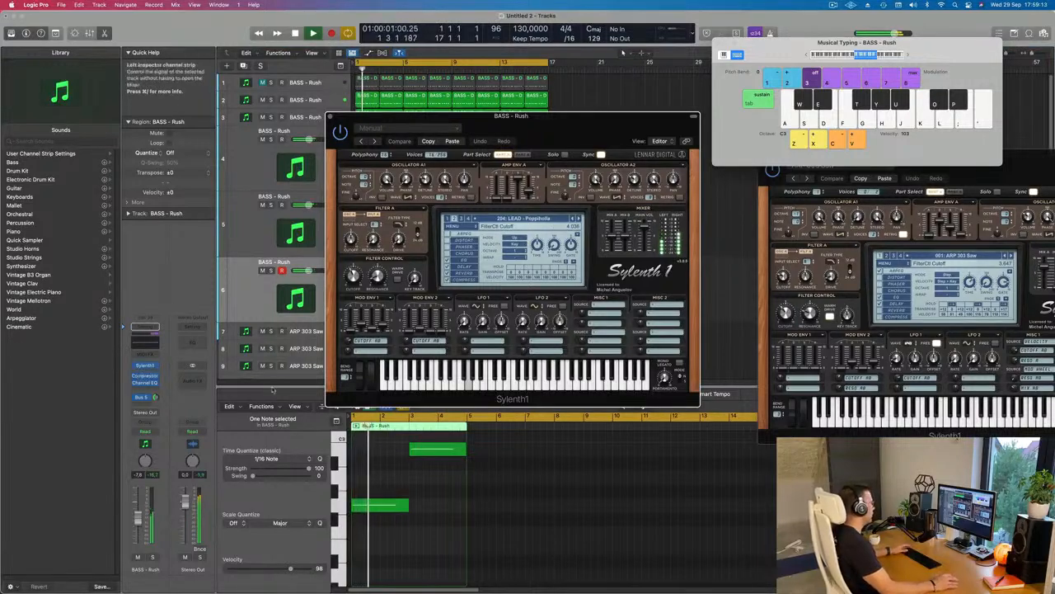
left_click(543, 219)
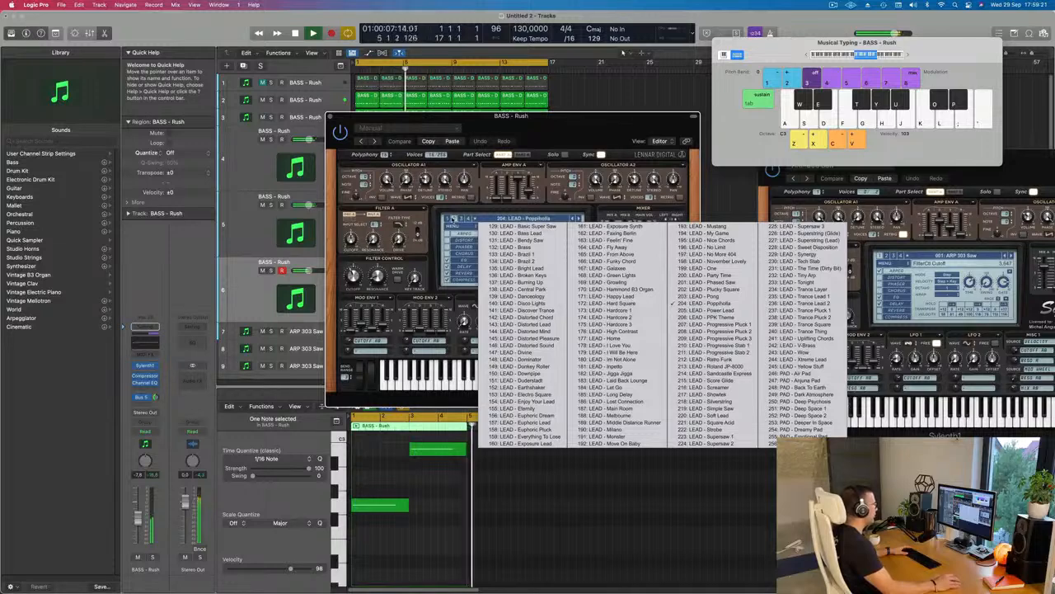
left_click(448, 220)
left_click(448, 219)
left_click(507, 220)
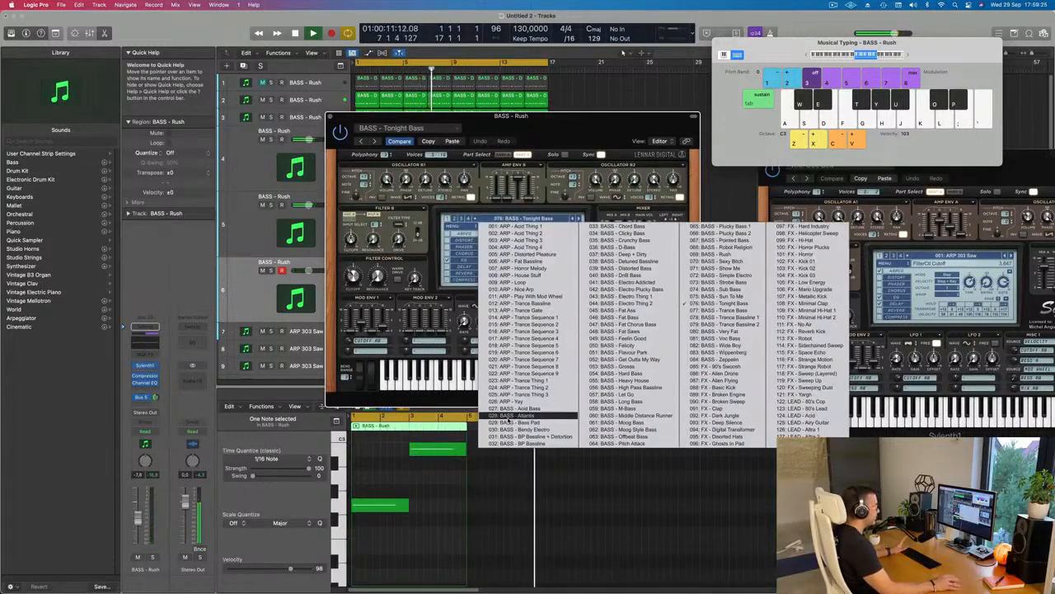
left_click(717, 365)
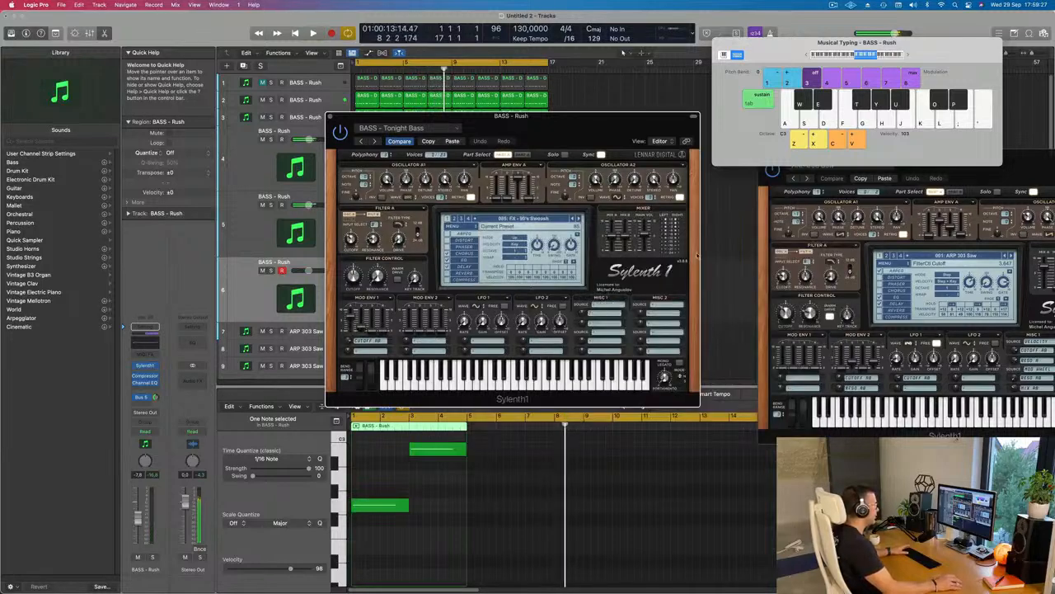
Audition the Sylenth1 FX presets following 90's Swoosh one by one during playback, ending on FX - Low Energy.
left_click_drag(587, 126, 567, 154)
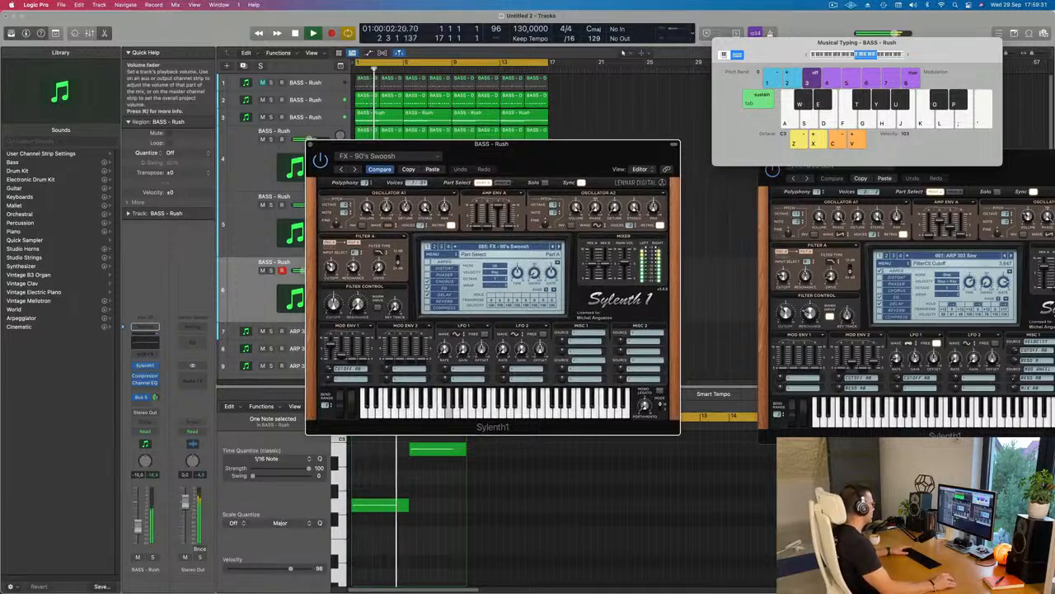
left_click(558, 246)
key("space")
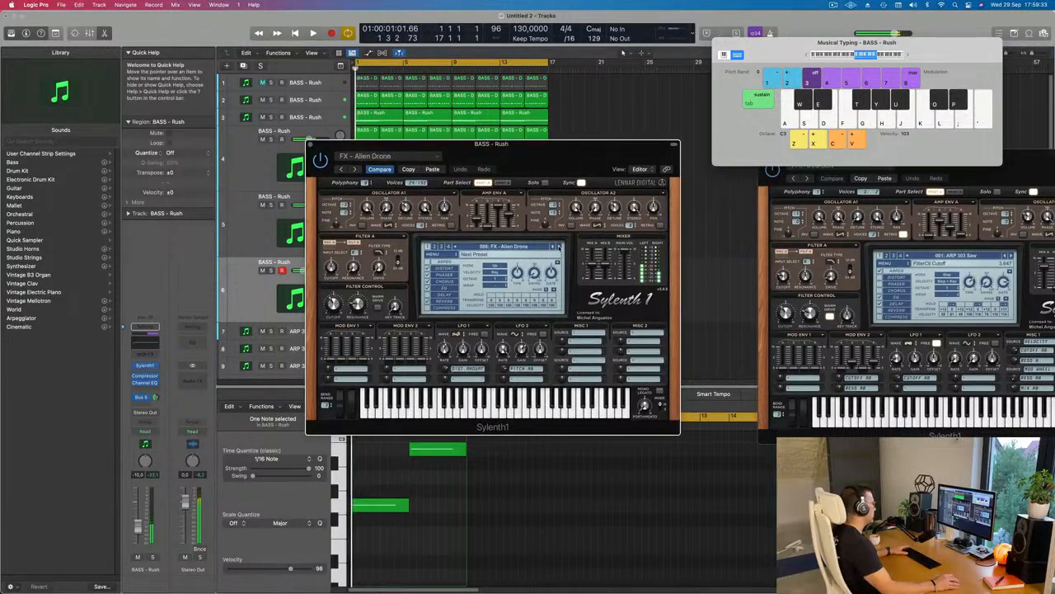
key("space")
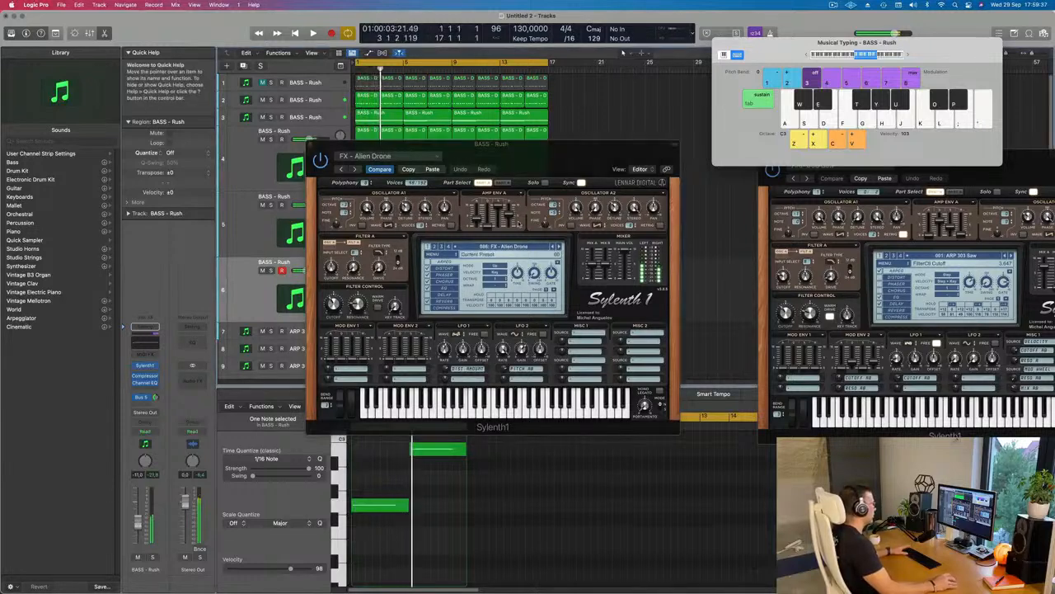
left_click(558, 246)
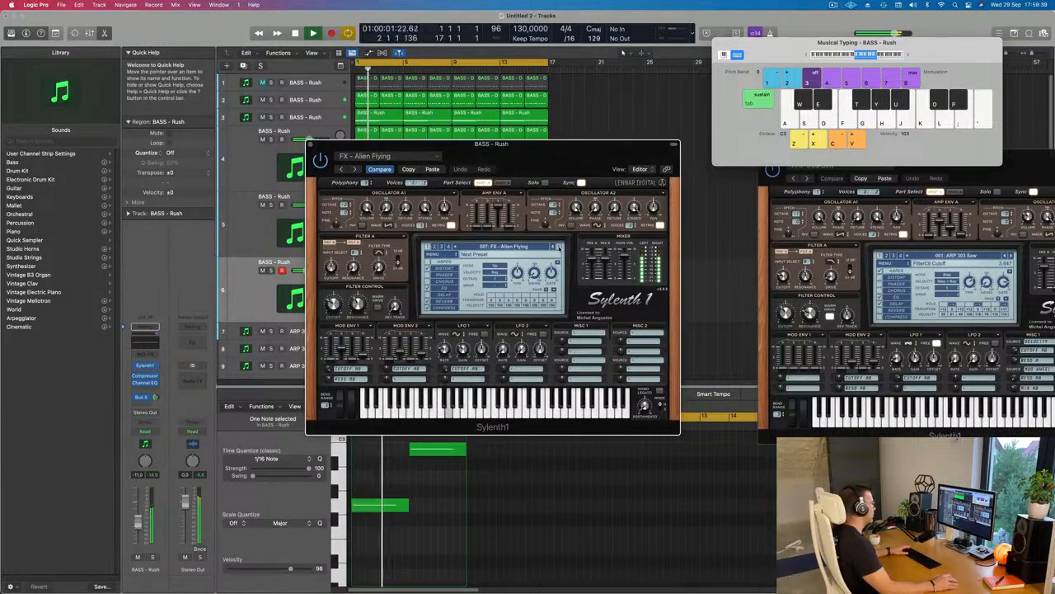
left_click(558, 245)
left_click(558, 246)
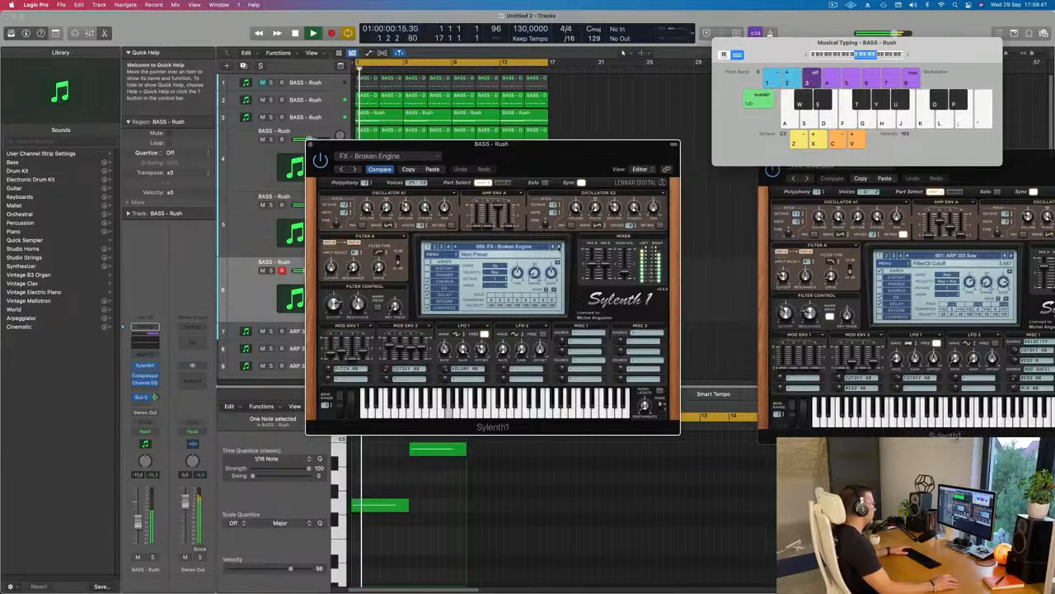
left_click(559, 246)
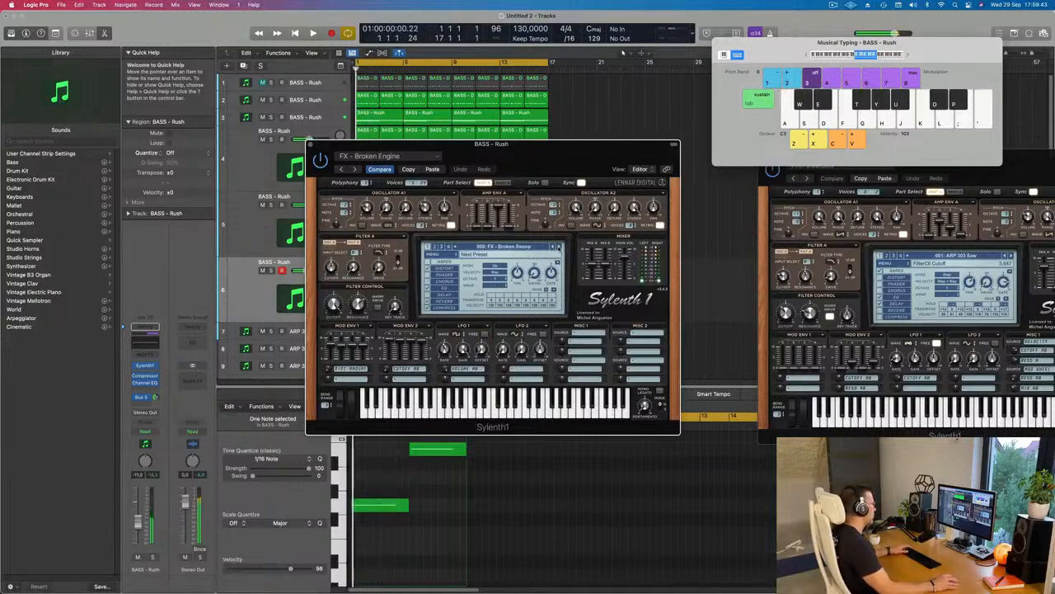
left_click(558, 246)
left_click(559, 245)
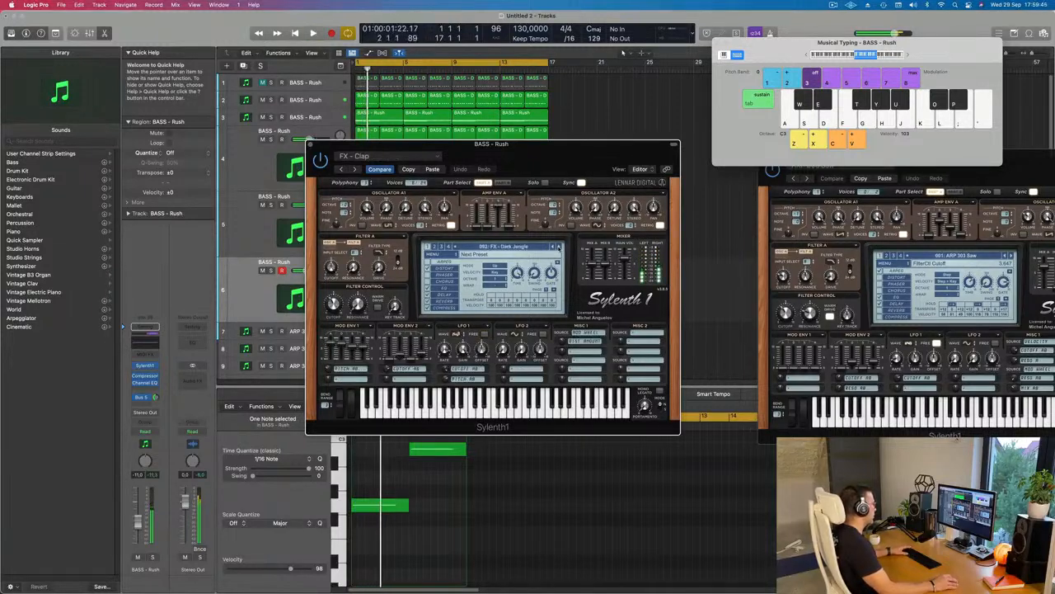
left_click(558, 246)
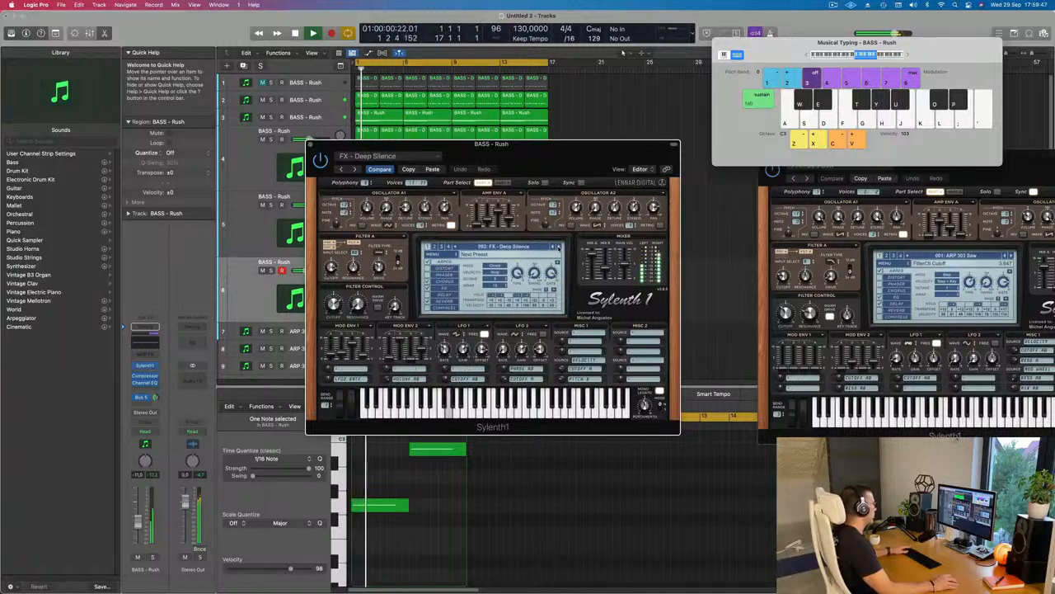
left_click(558, 246)
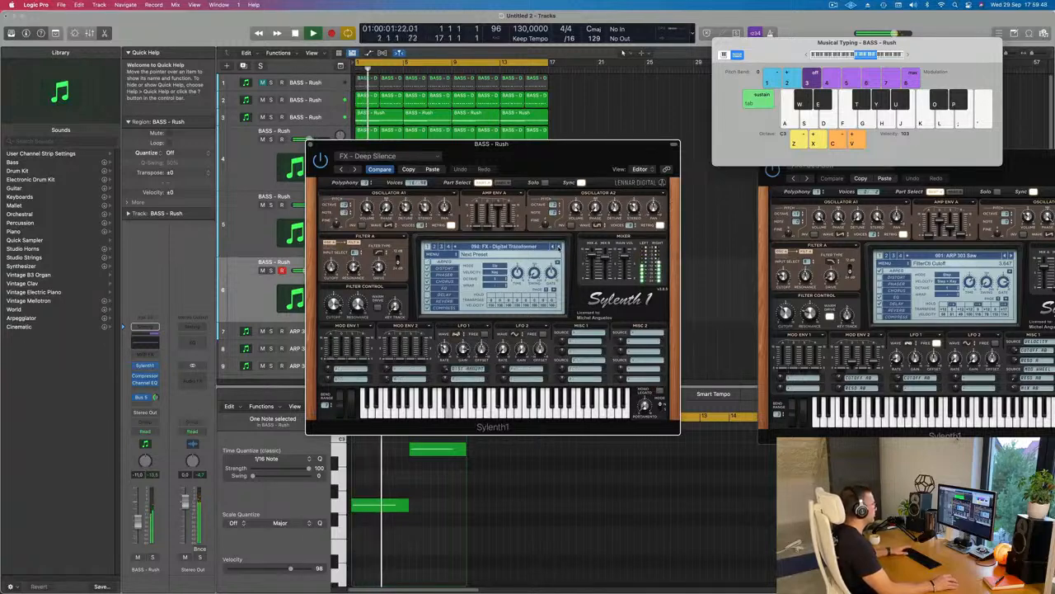
left_click(558, 246)
left_click(558, 246)
left_click(558, 246)
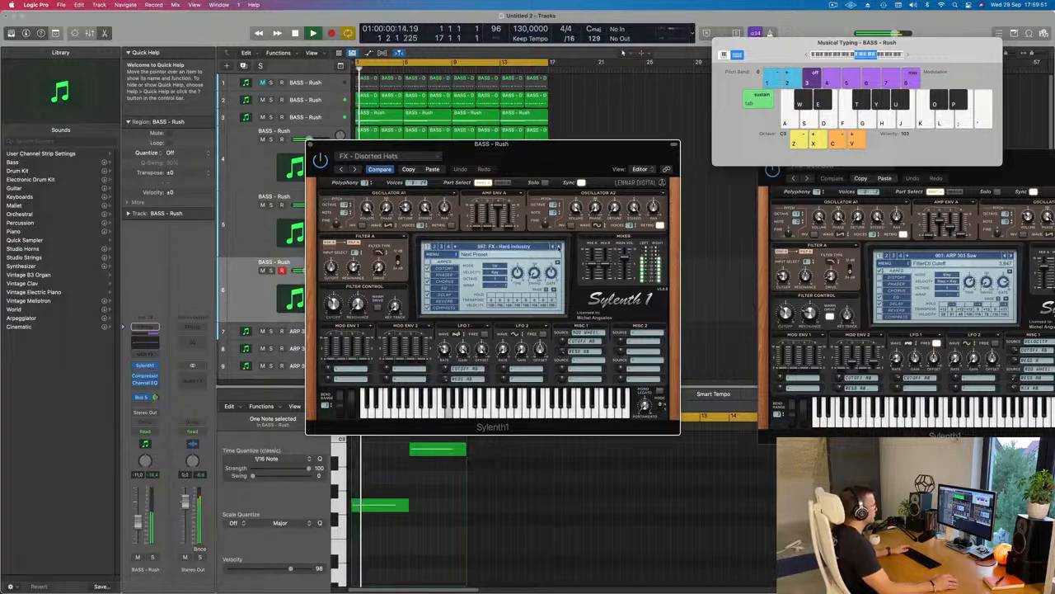
left_click(559, 246)
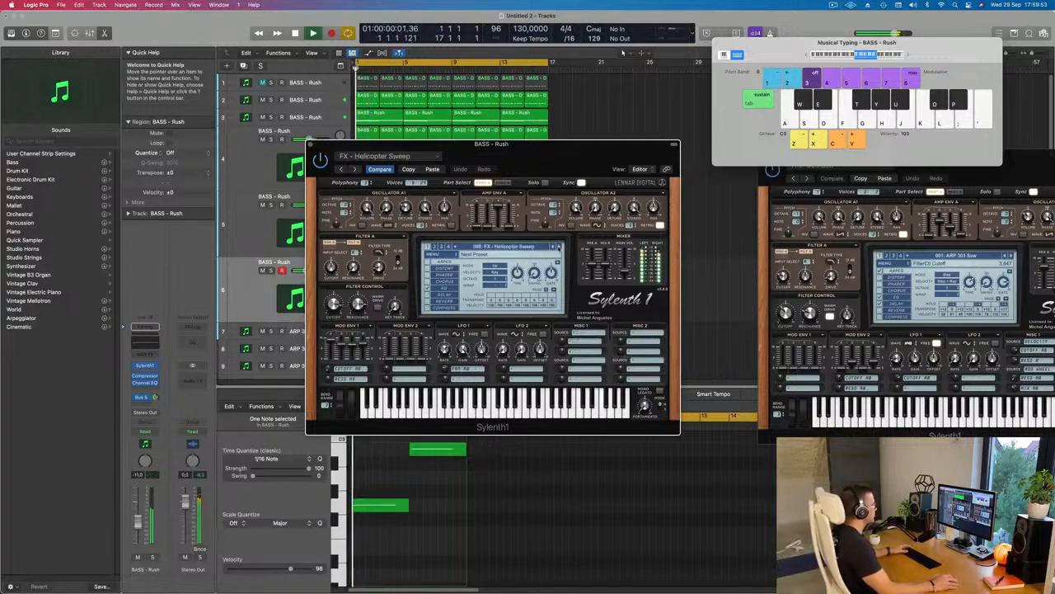
left_click(558, 246)
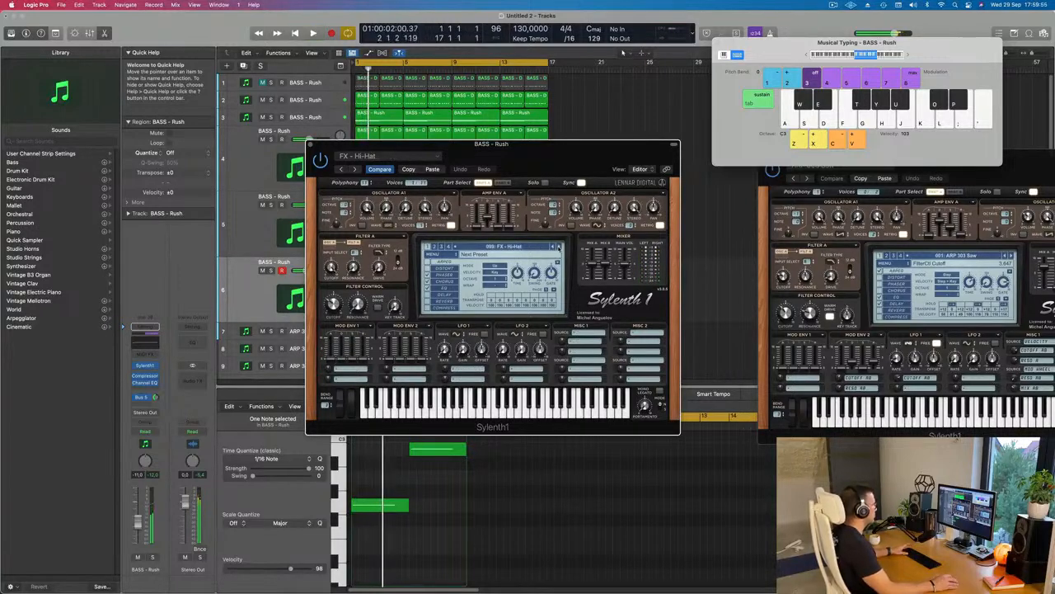
left_click(559, 245)
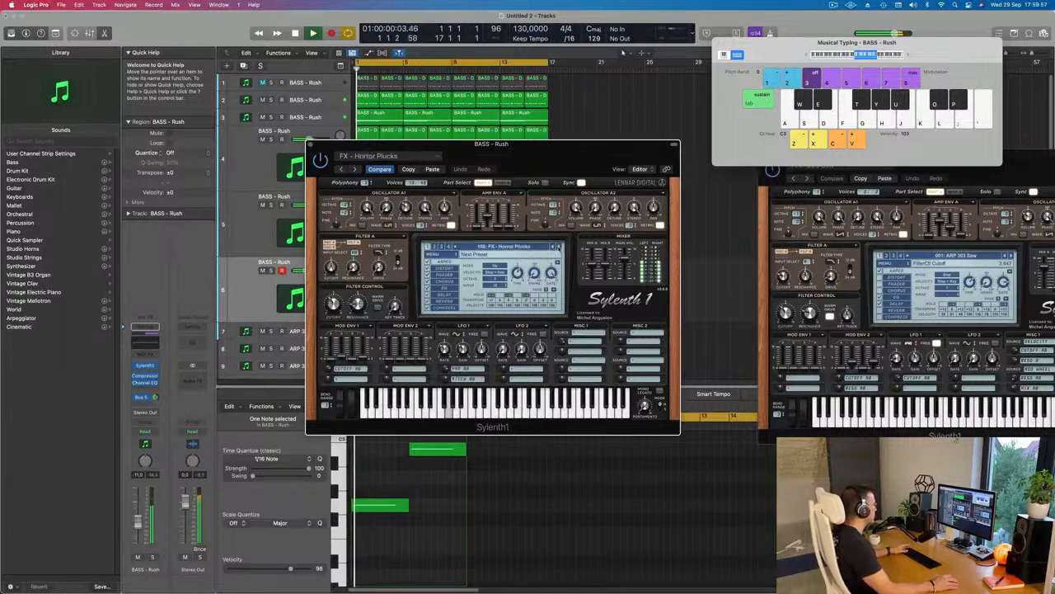
left_click(558, 246)
left_click(558, 246)
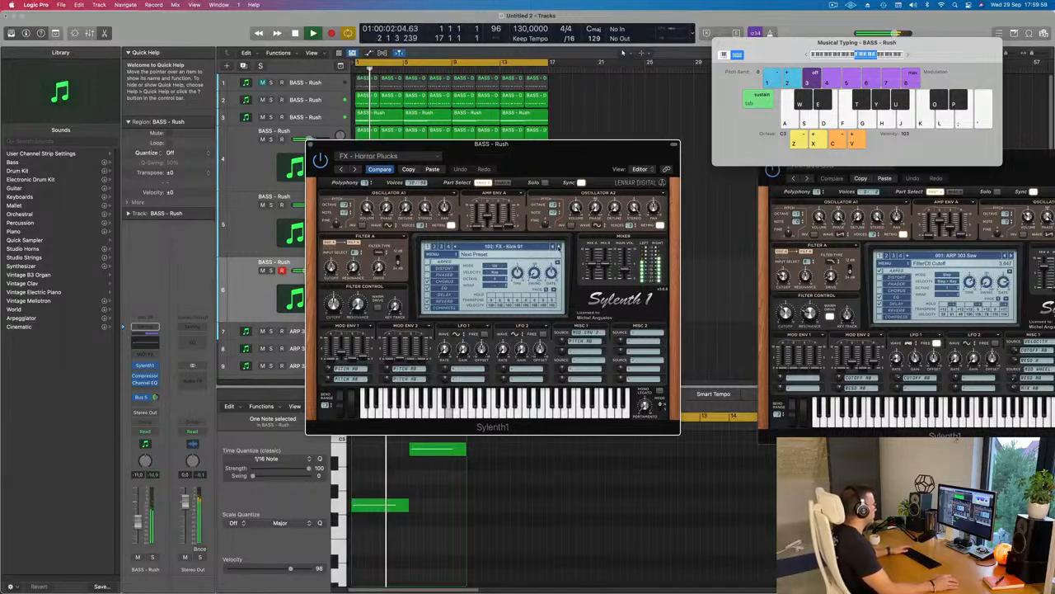
left_click(558, 246)
left_click(559, 246)
left_click(558, 245)
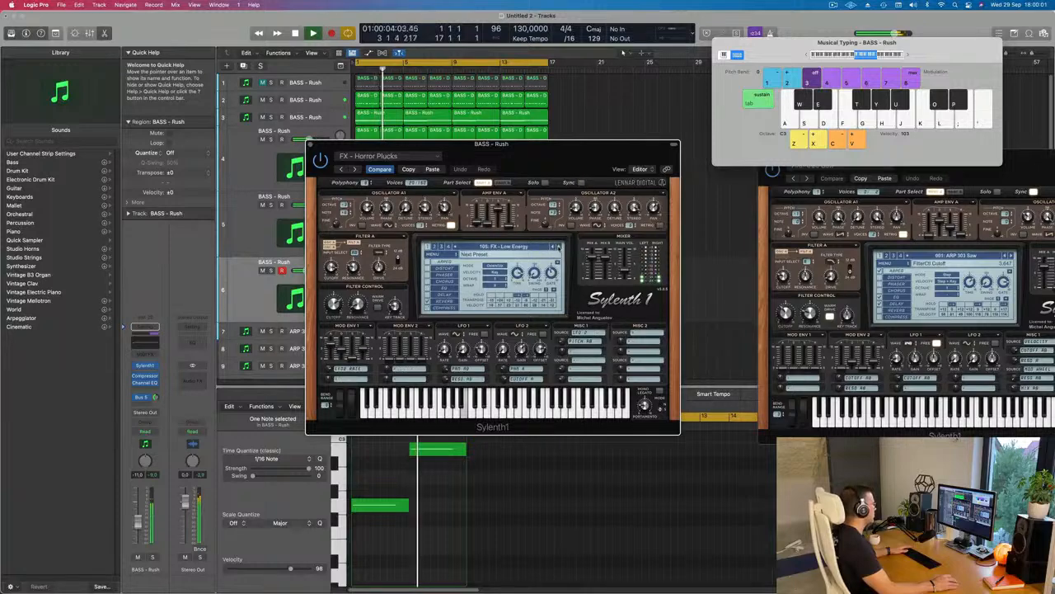
Load the FX - Yargh preset on track 6, raise the track's volume to about -7.6 dB and restart playback.
left_click(518, 248)
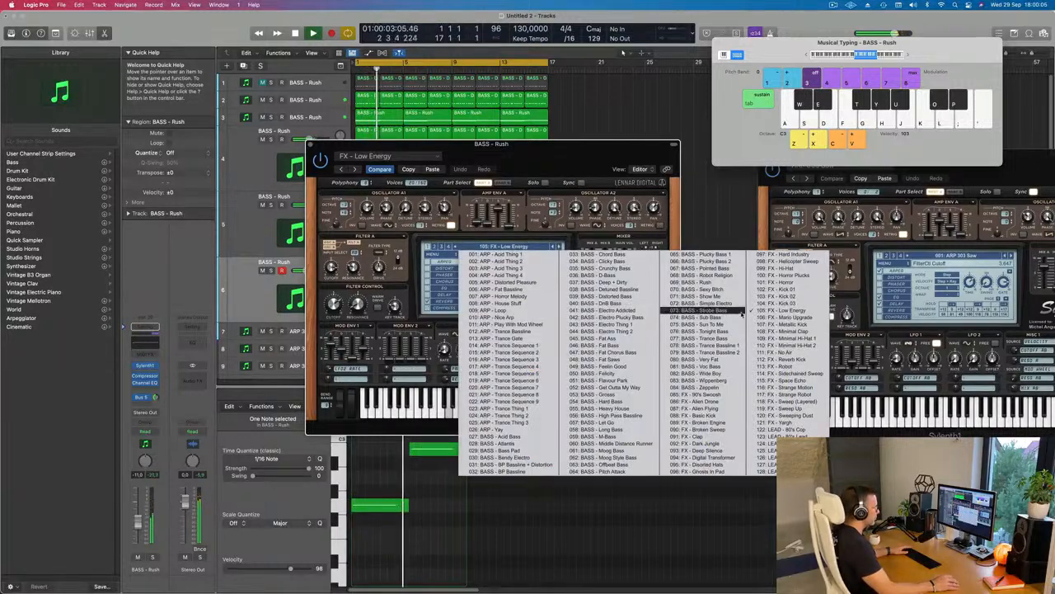
left_click(804, 423)
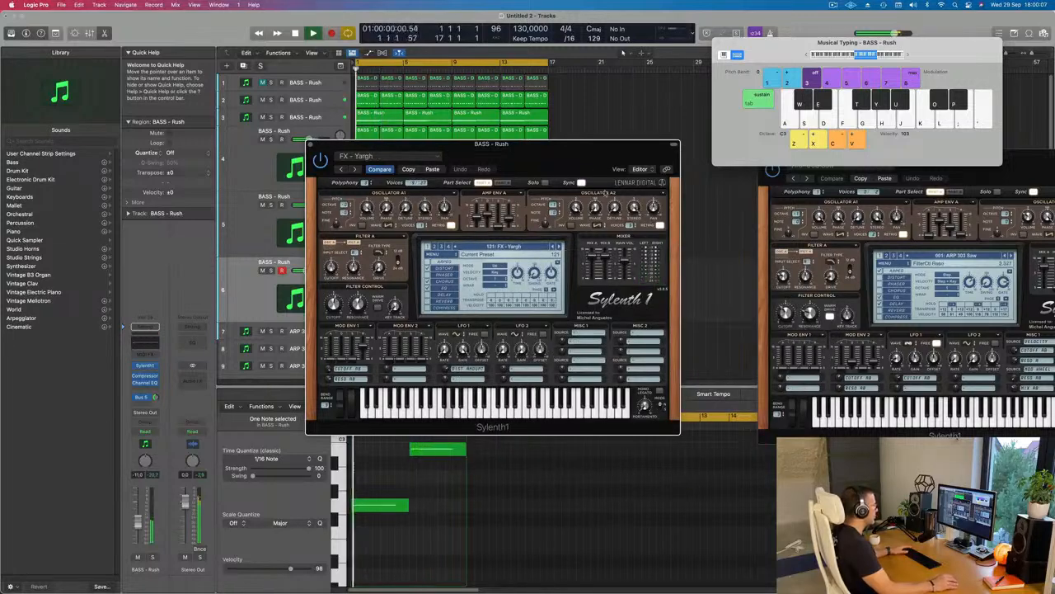
left_click_drag(607, 157, 665, 159)
key("space")
key("space")
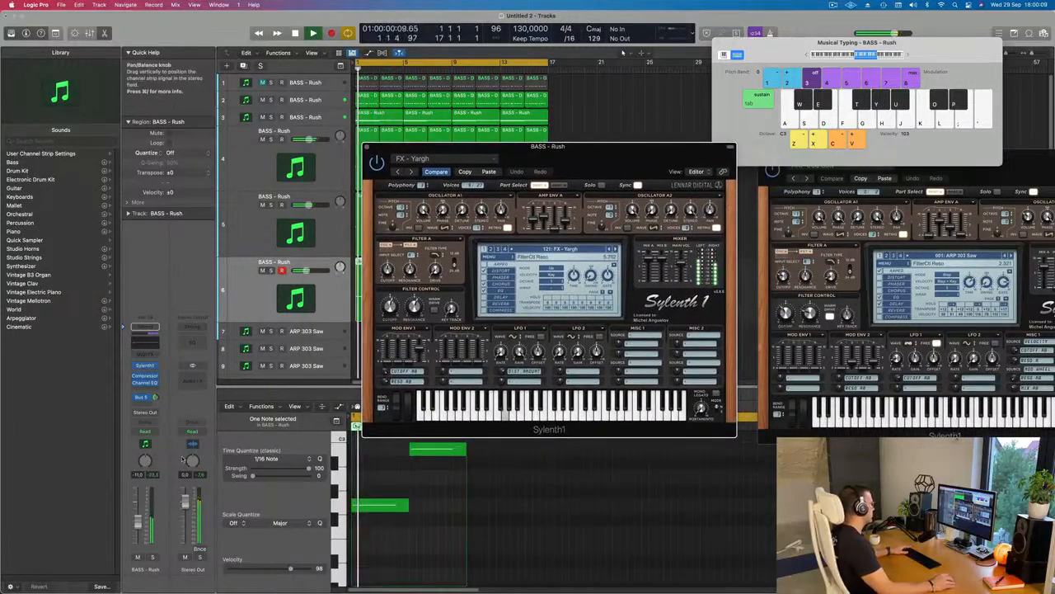
left_click_drag(139, 525, 138, 522)
key("space")
key("space")
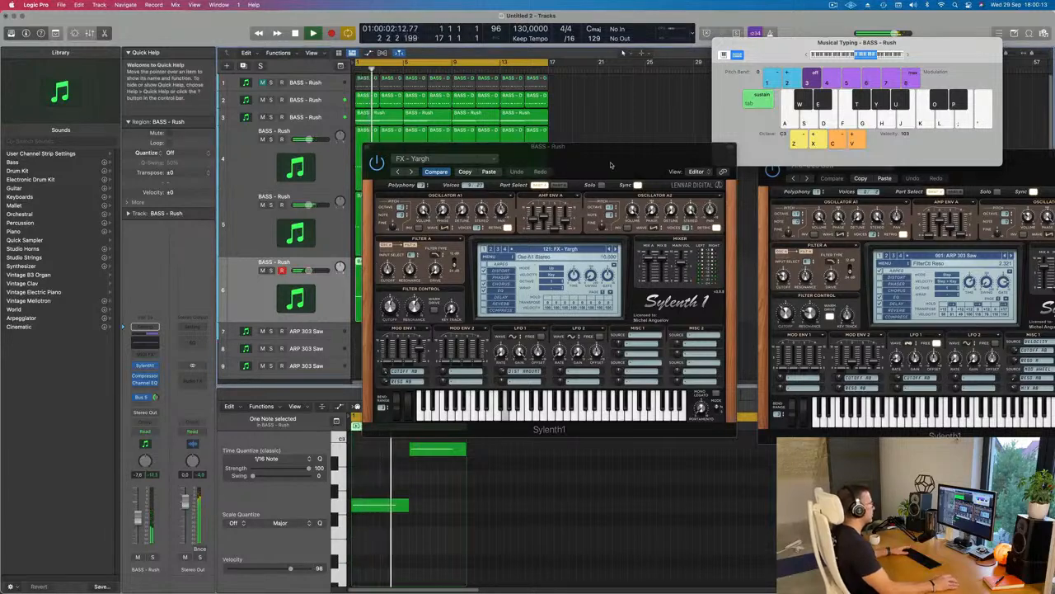
Compare the presets before FX - Yargh, settle on FX - Sweeping Dust and lower track 6's volume to about -13.6 dB.
left_click_drag(611, 165, 683, 204)
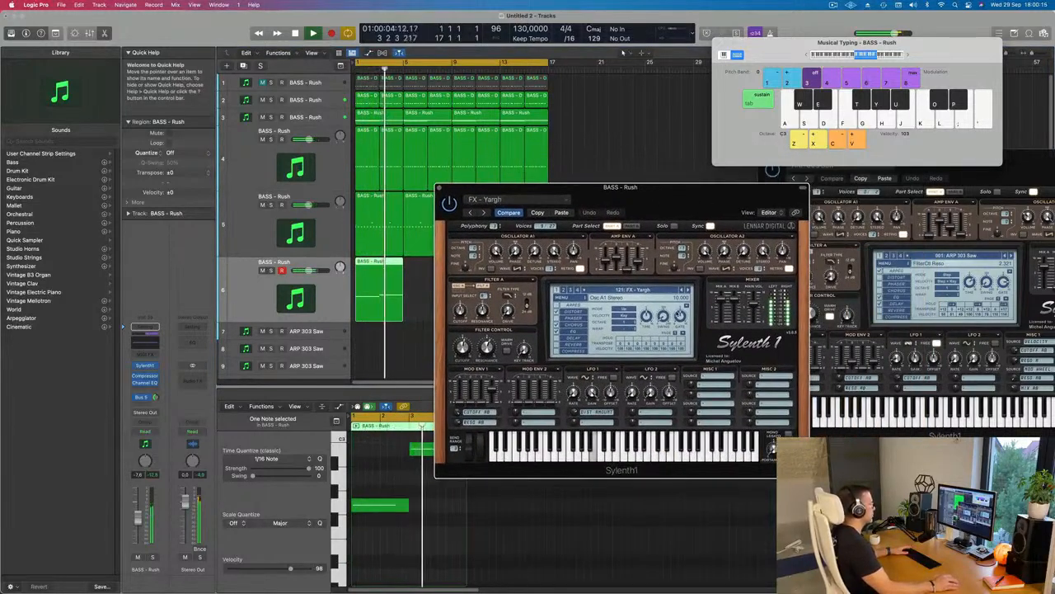
left_click(684, 290)
left_click(684, 290)
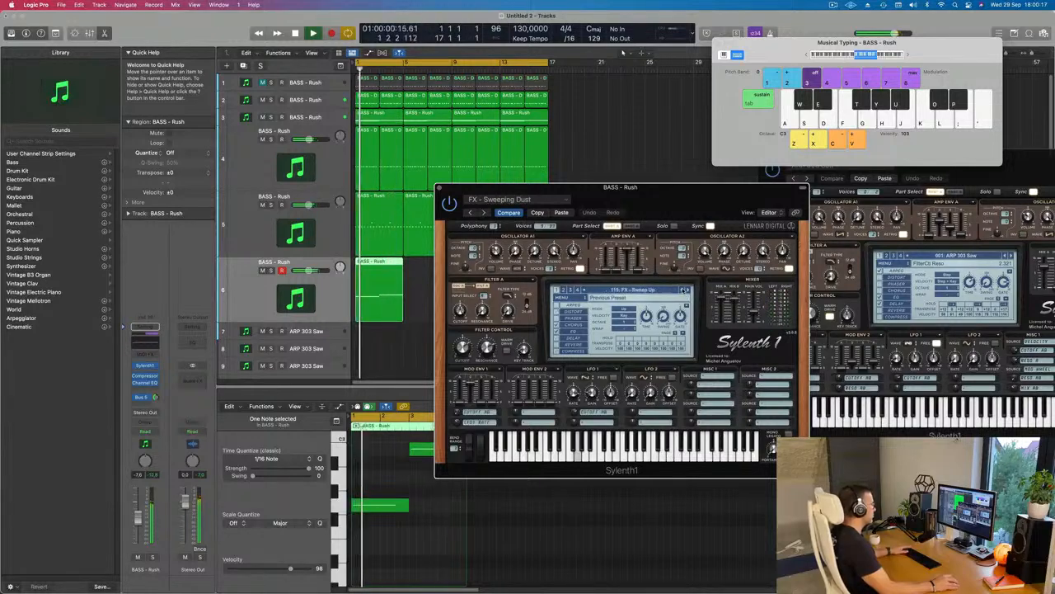
key("space")
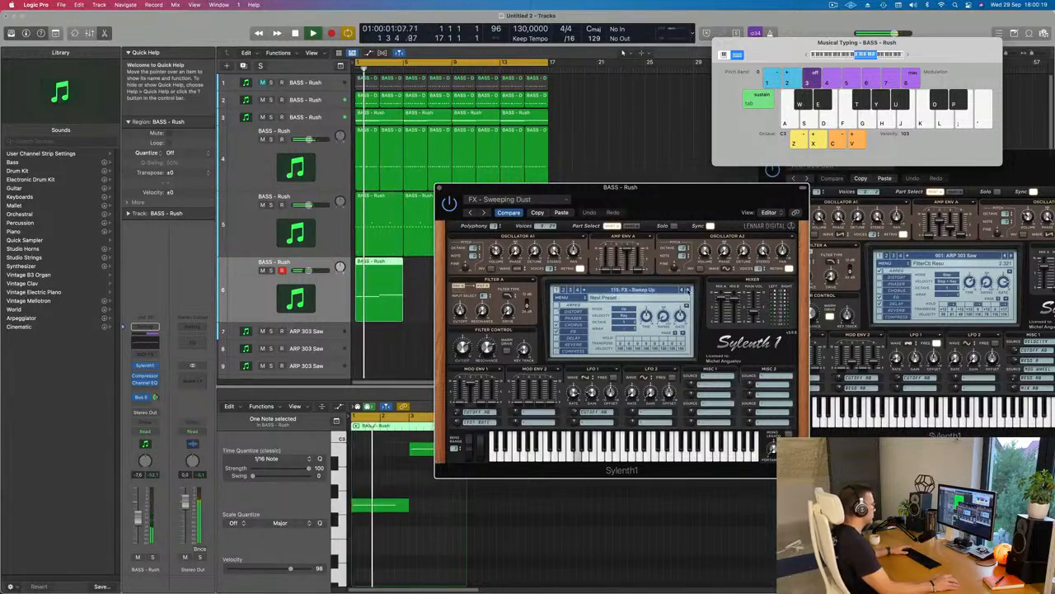
left_click(687, 290)
left_click_drag(677, 203, 702, 191)
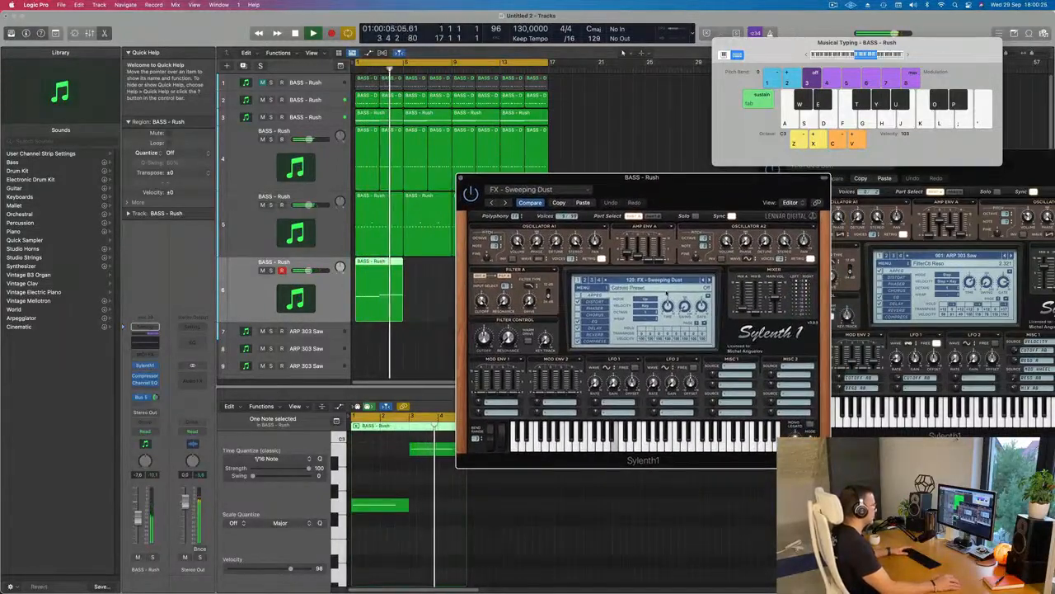
left_click_drag(138, 515, 137, 525)
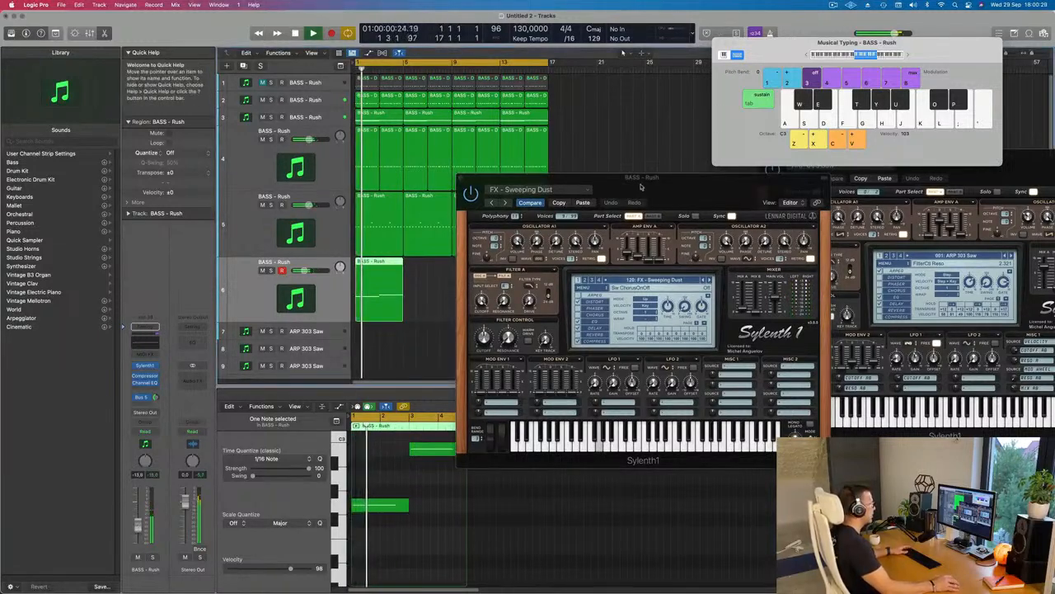
Repeat track 6's four-bar region three times so the copies fill the cycle range up to bar 17.
left_click_drag(641, 178, 873, 188)
left_click(378, 299)
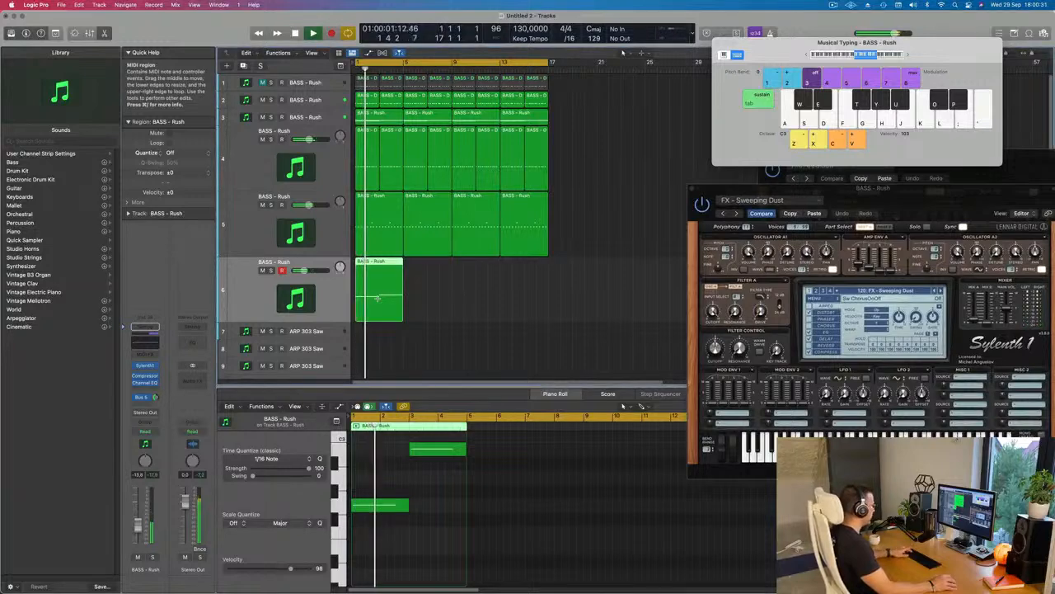
key("super+r")
key("super+r")
key("super+r")
key("super+r")
key("super+z")
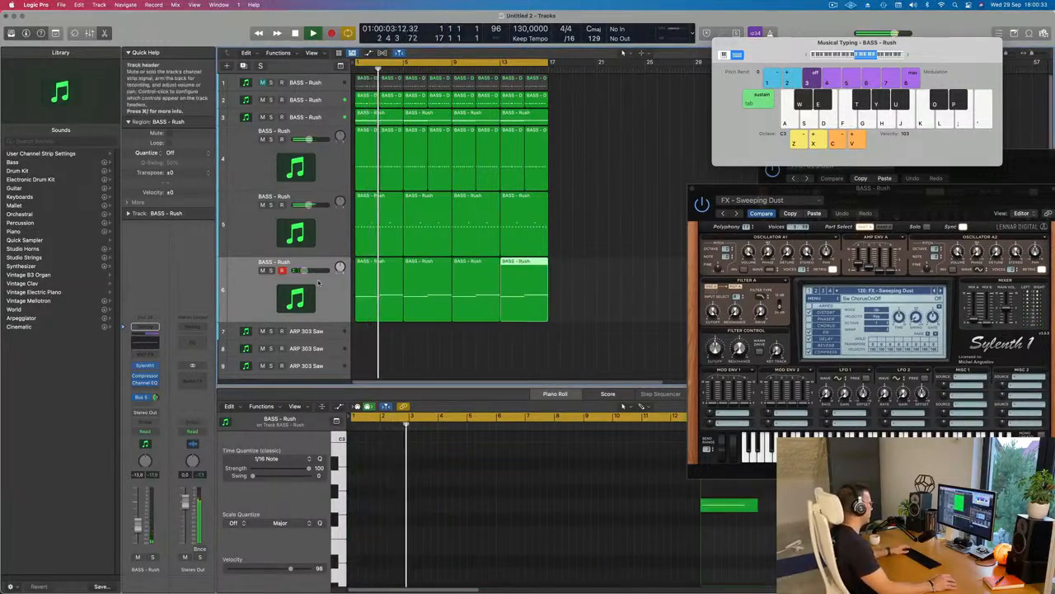
Duplicate track 6 as a new track 7 and copy track 6's first region onto it at bar 1.
left_click(249, 289)
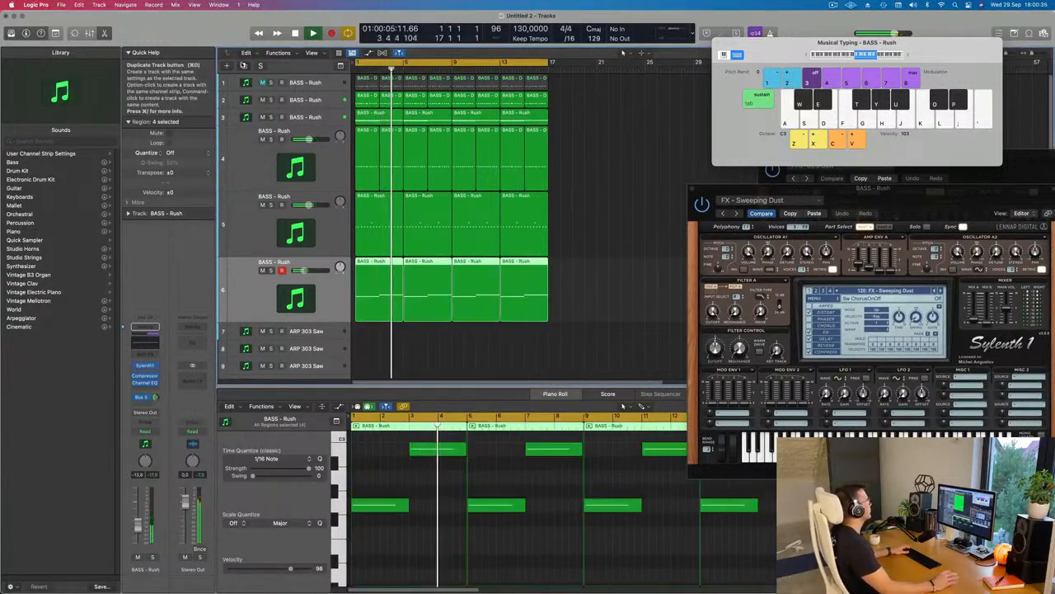
left_click(244, 65)
key("space")
left_click(385, 274)
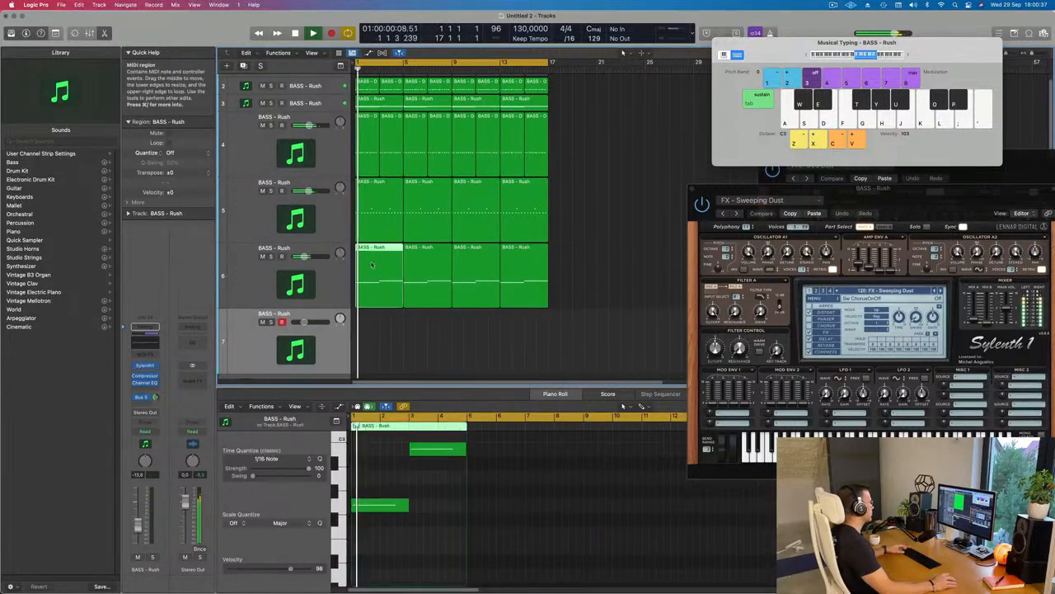
left_click_drag(385, 274, 367, 320)
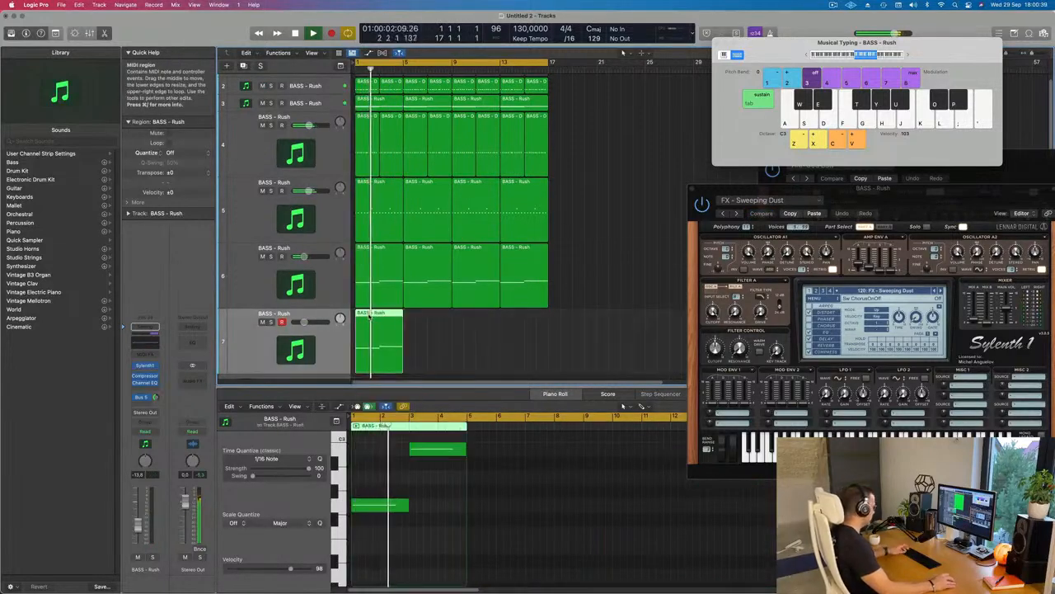
Repeat track 7's region three times up to bar 17, select all its regions and restart playback from bar 1.
key("super+r")
key("super+r")
key("super+r")
left_click_drag(870, 192, 773, 160)
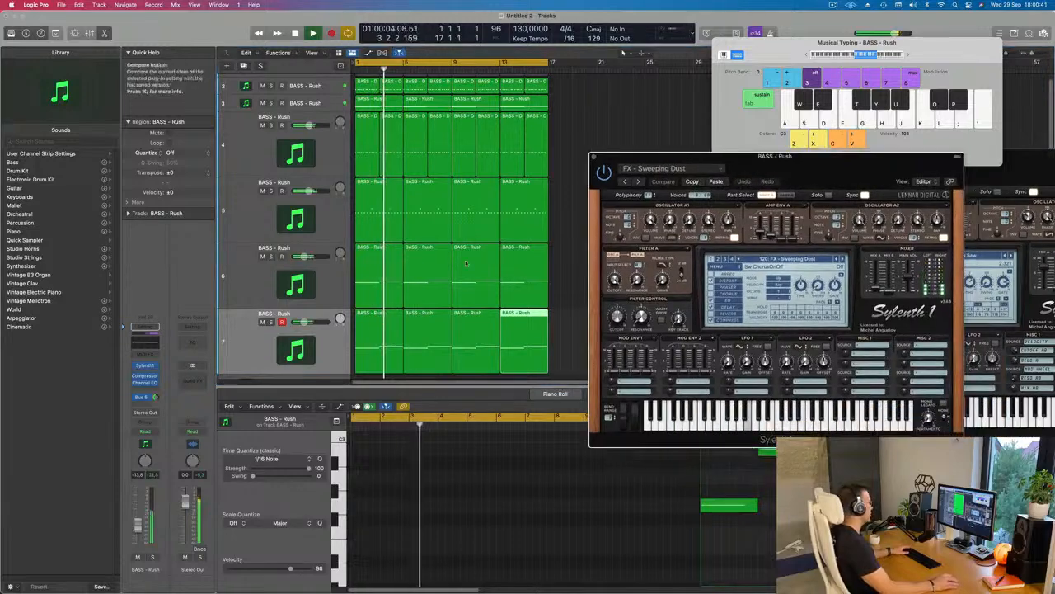
left_click(251, 350)
key("Return")
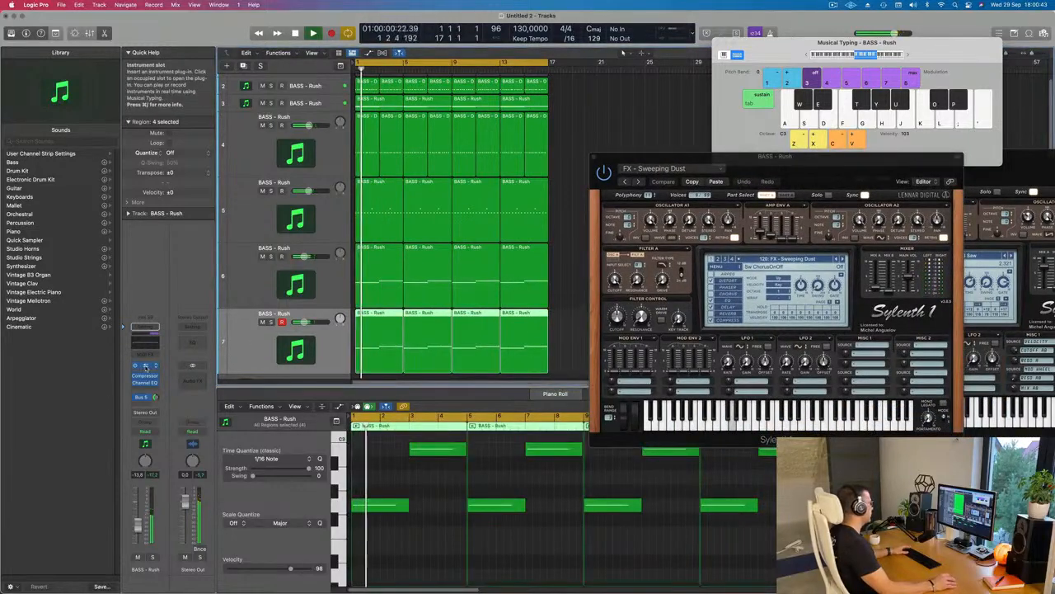
Open track 7's Sylenth1, step back from FX - Sweeping Dust to FX - Strange Robot and set the track volume to about -12.2 dB.
left_click(138, 366)
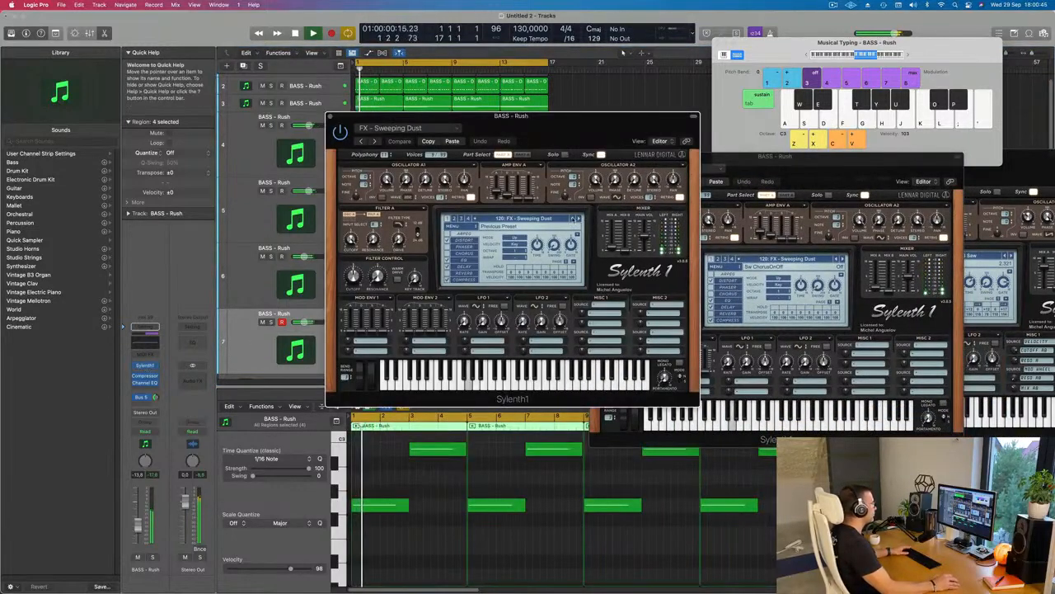
left_click(572, 218)
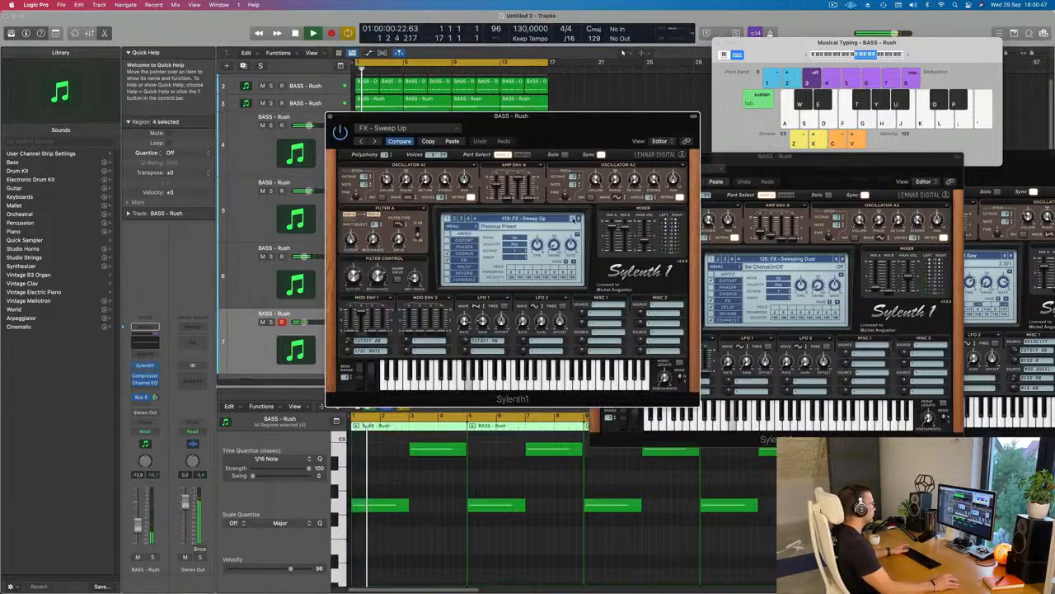
left_click(573, 218)
left_click(574, 219)
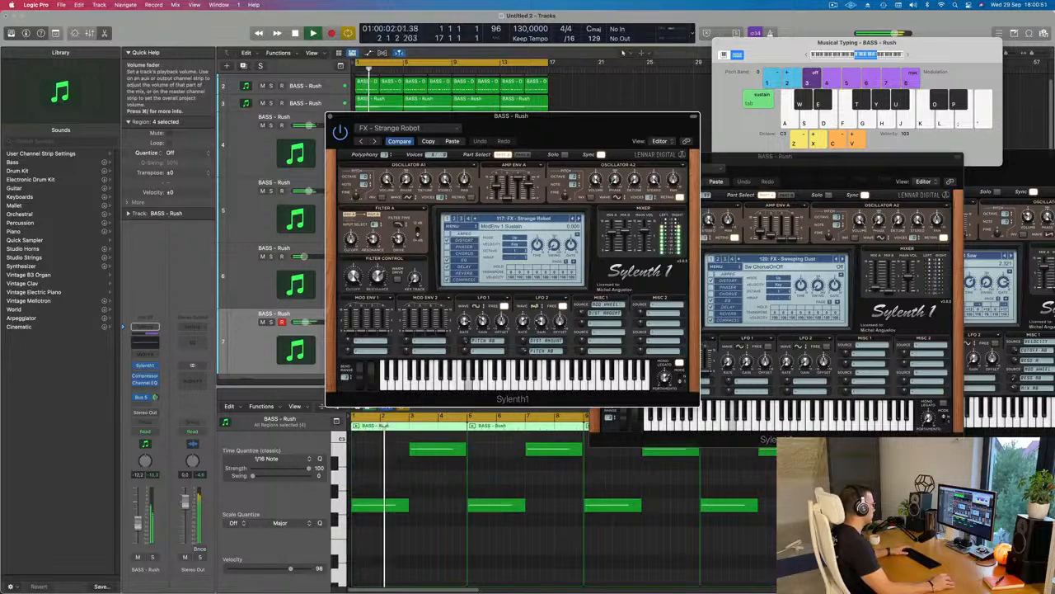
left_click(137, 523)
Audition track 7's Sylenth1 presets from FX - Strange Motion back to FX - Low Energy, including FX - Mono Upgrade.
left_click(573, 218)
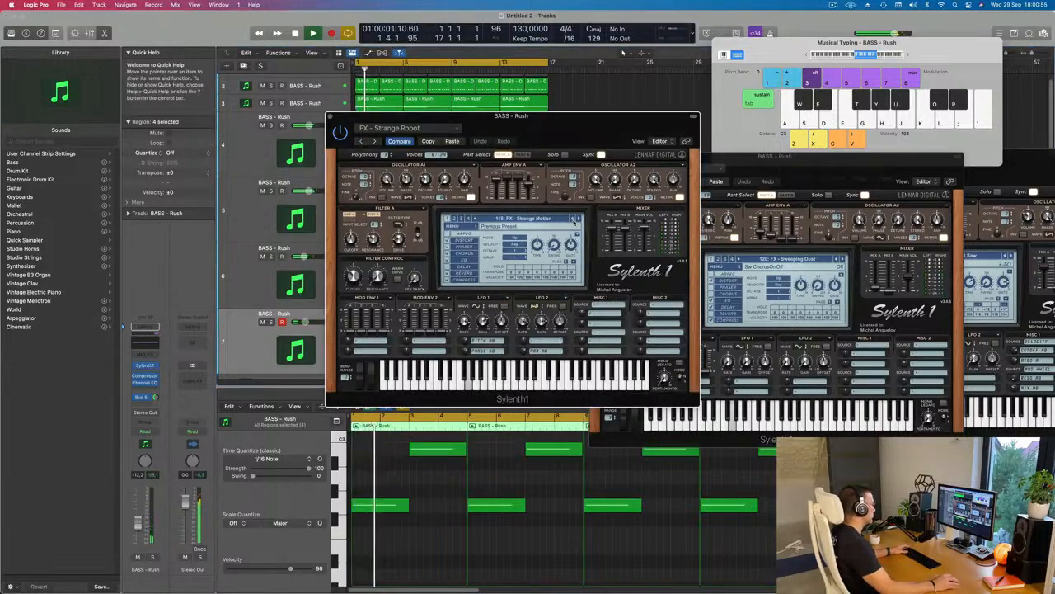
left_click(574, 218)
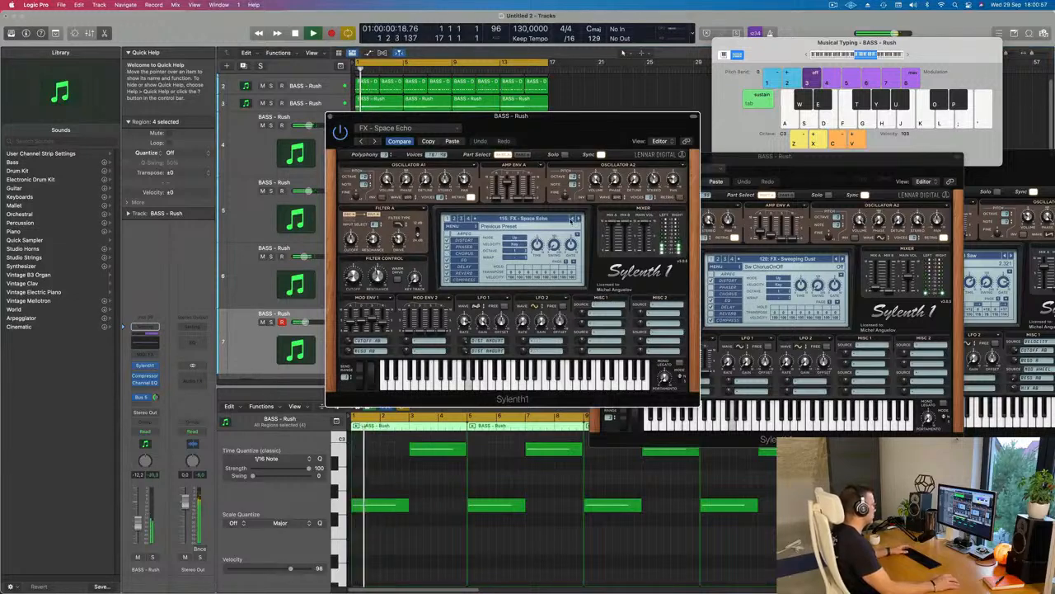
left_click(574, 219)
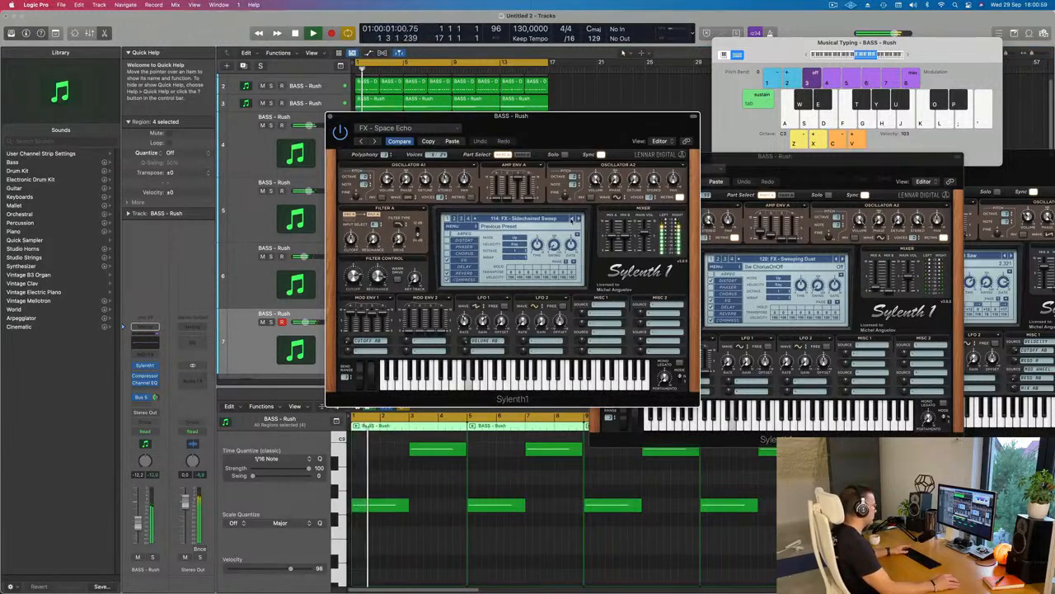
left_click(570, 218)
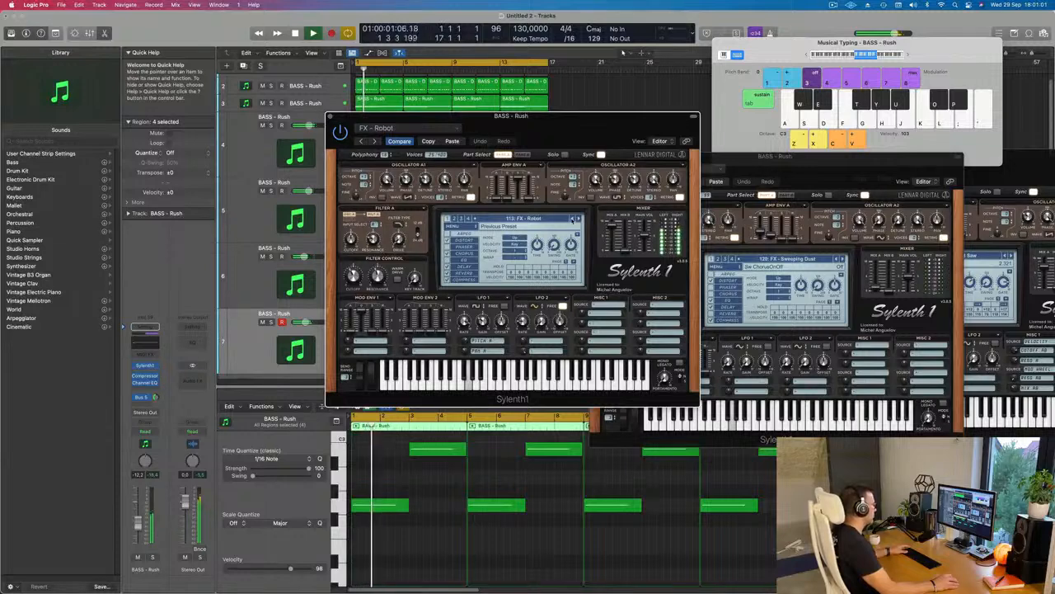
left_click(572, 218)
left_click(572, 218)
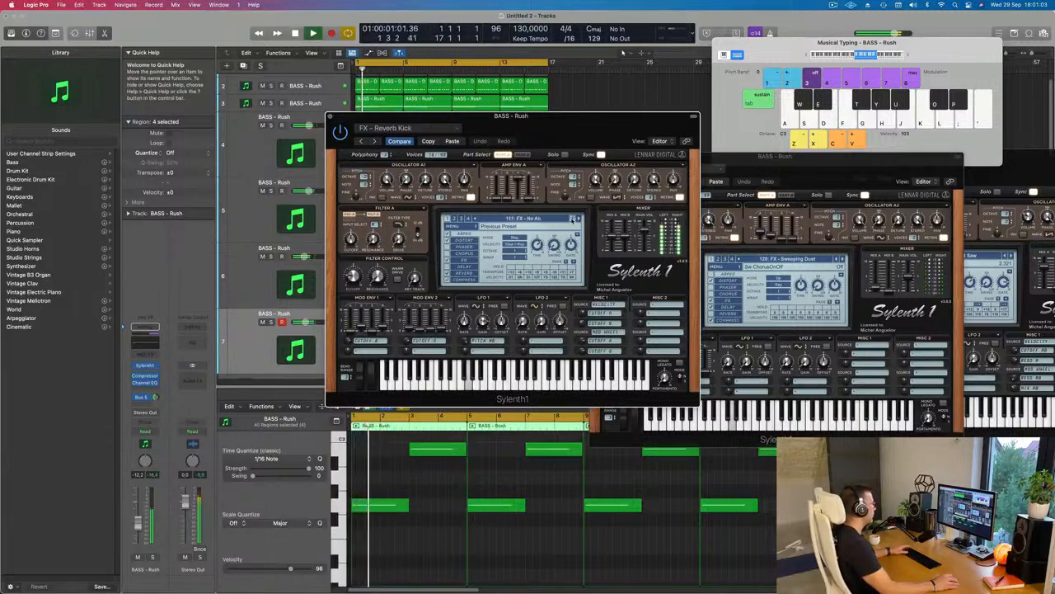
left_click(572, 219)
left_click(572, 218)
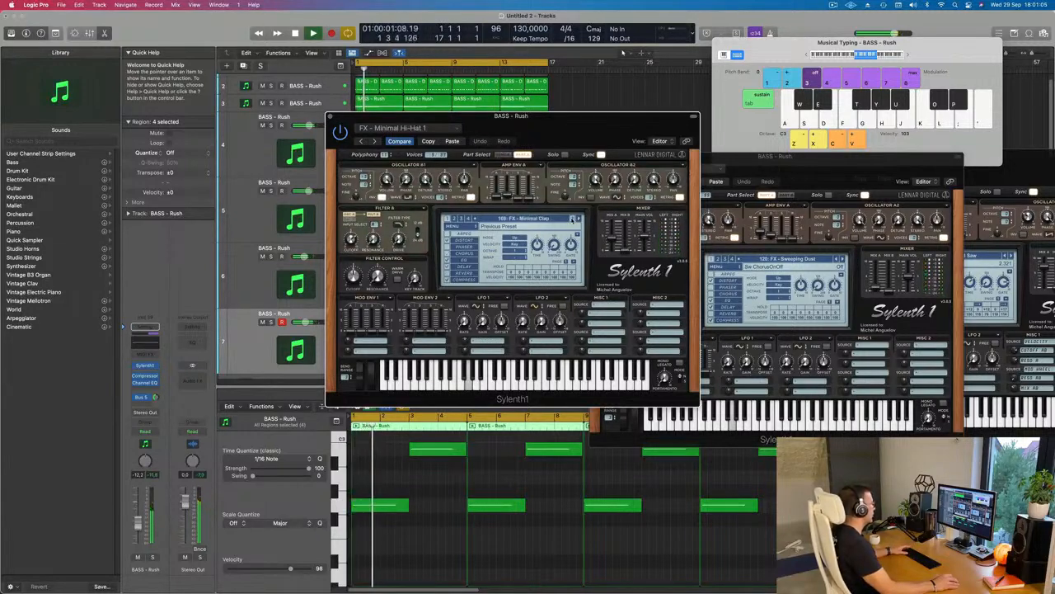
left_click(572, 218)
left_click(572, 218)
left_click(572, 219)
left_click(572, 218)
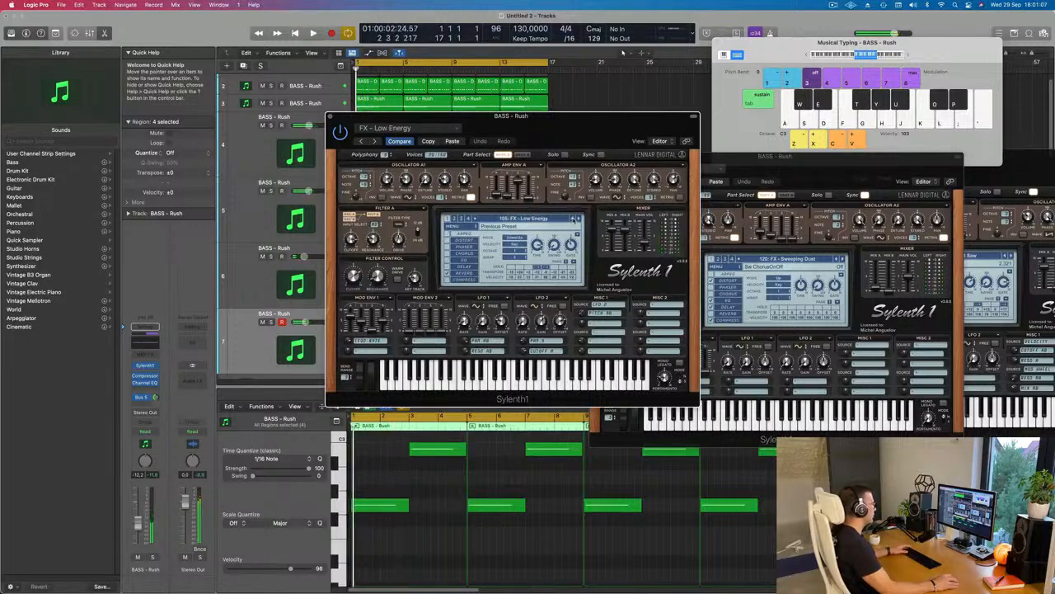
left_click(572, 218)
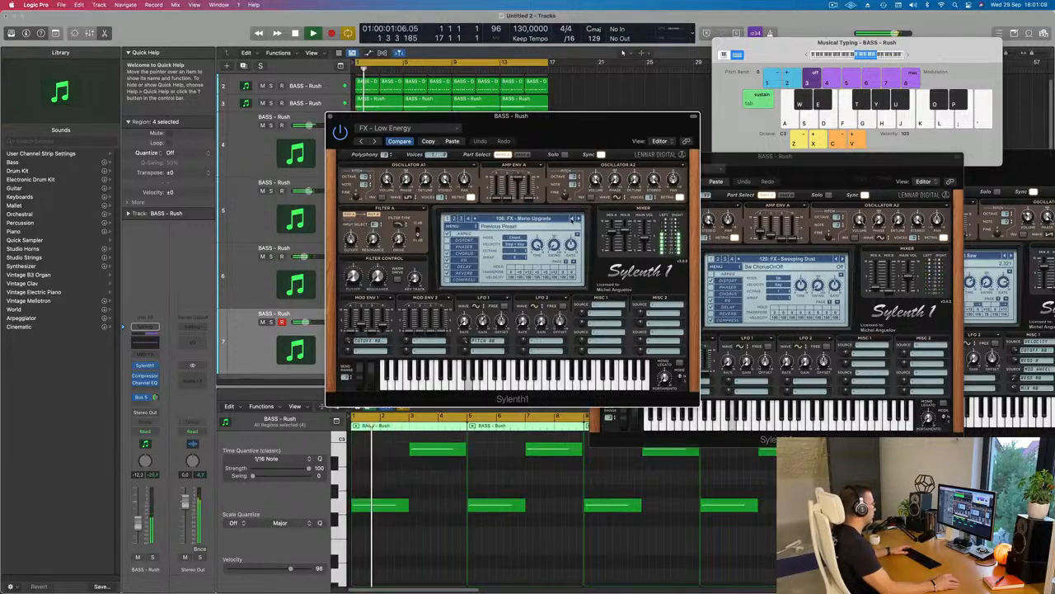
Audition the earlier FX presets on track 7, from FX - Kick 03 back to FX - Alien Drone, restarting playback in between.
left_click(572, 219)
left_click(572, 219)
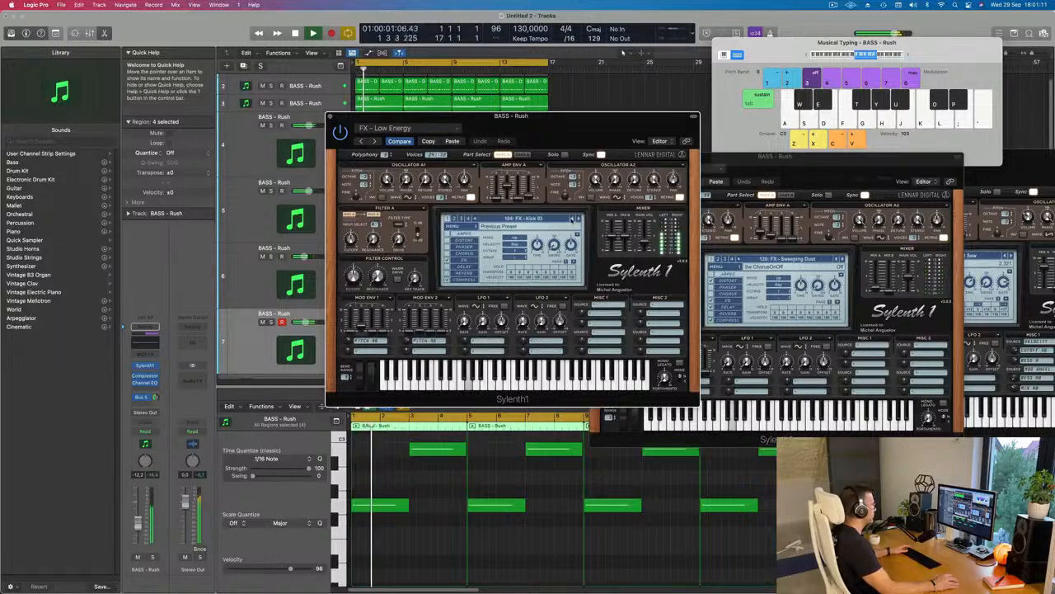
left_click(572, 218)
left_click(572, 219)
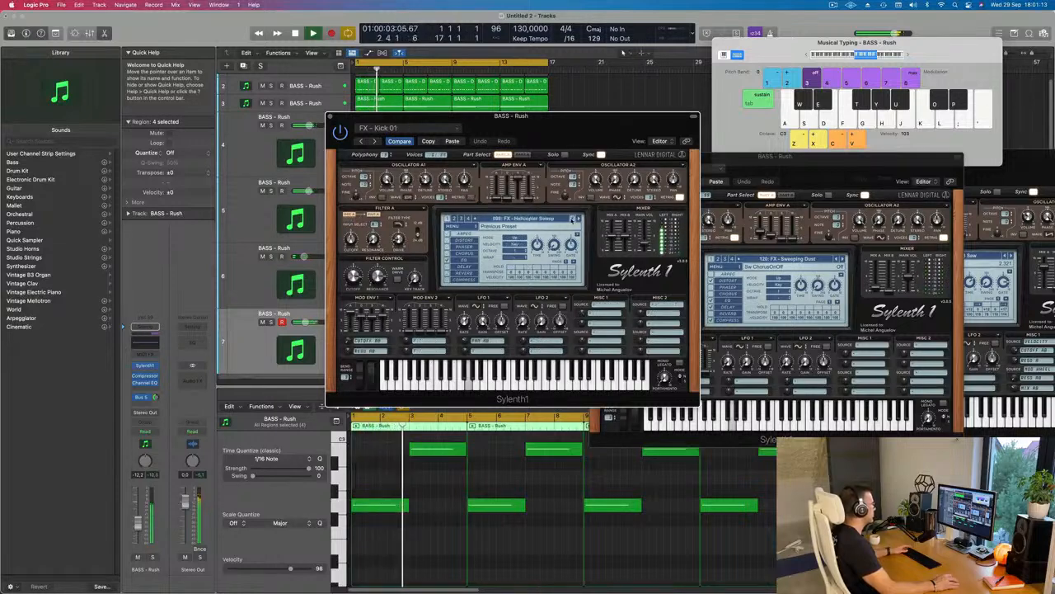
left_click(572, 219)
left_click(572, 218)
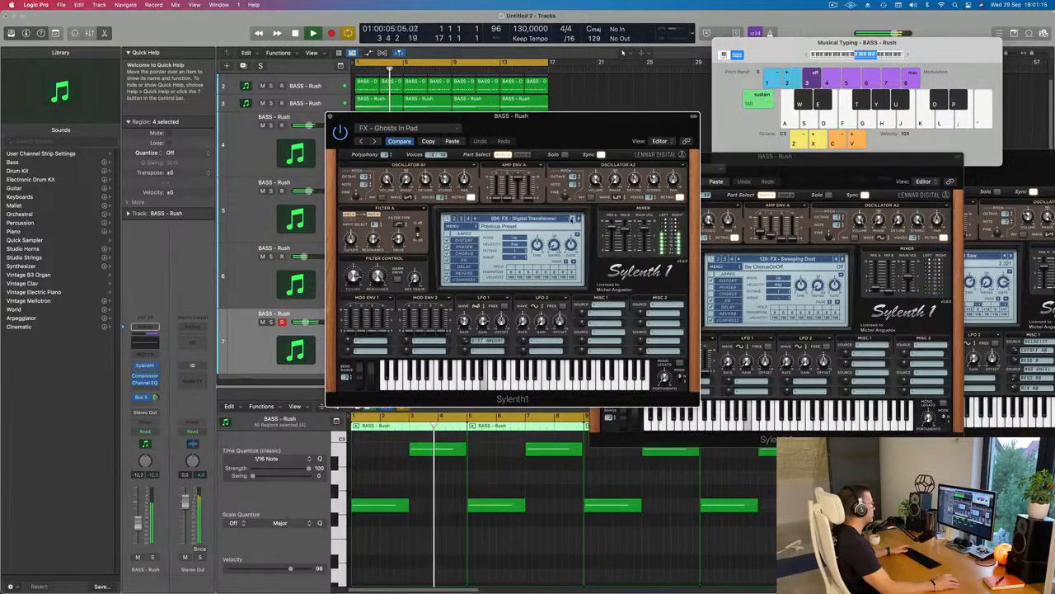
left_click(573, 219)
key("Return")
left_click(572, 219)
left_click(573, 219)
left_click(572, 219)
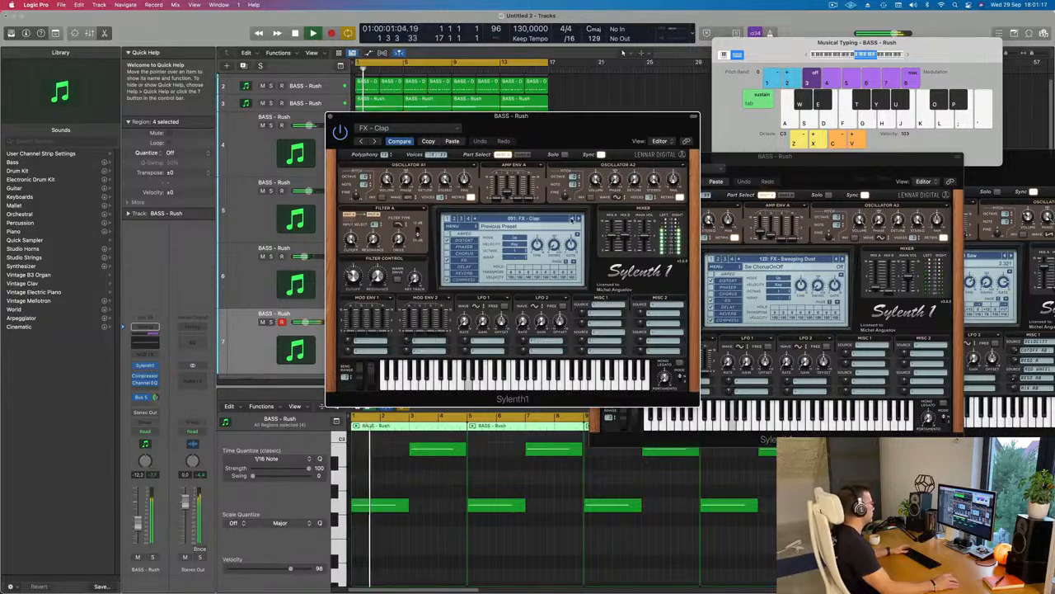
left_click(572, 219)
key("Return")
left_click(572, 219)
left_click(573, 218)
left_click(572, 218)
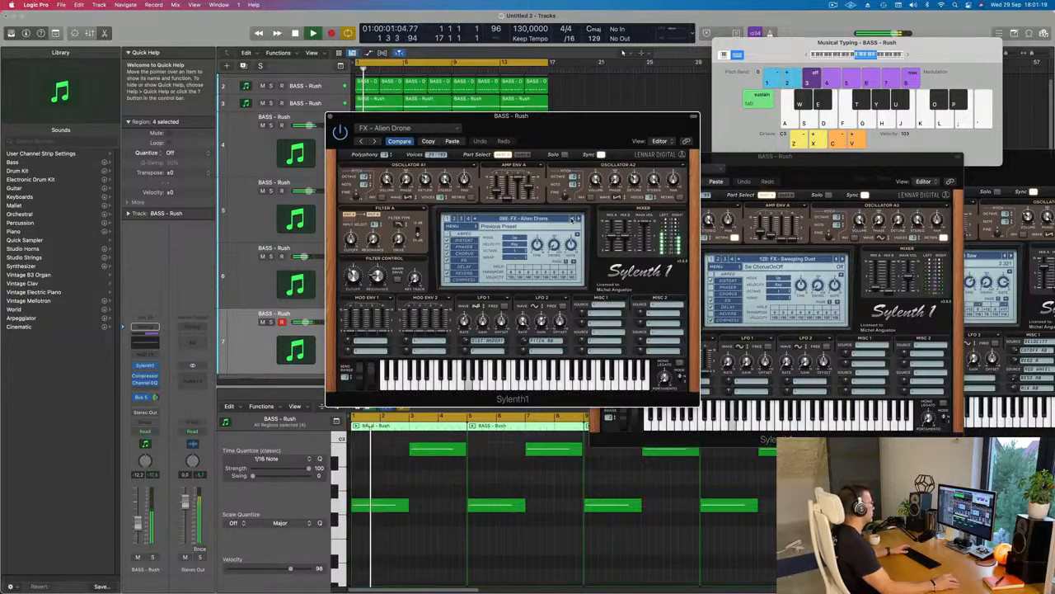
Move on to the bass presets, compare BASS - Zeppelin with BASS - Wippenberg and load BASS - Wippenberg on track 7.
left_click(573, 218)
left_click(573, 218)
left_click(572, 218)
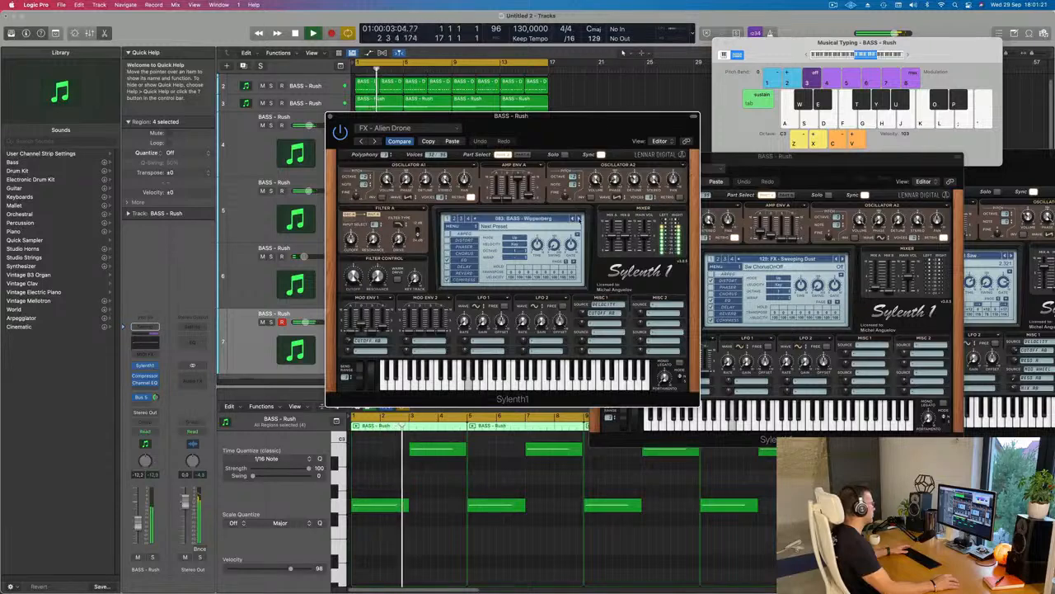
left_click(577, 218)
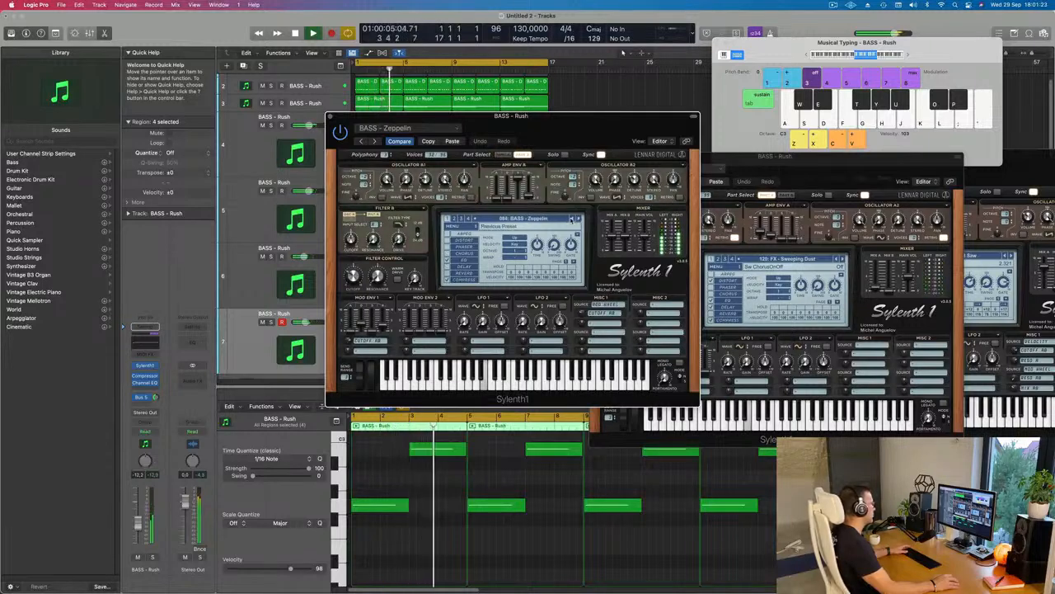
left_click(572, 218)
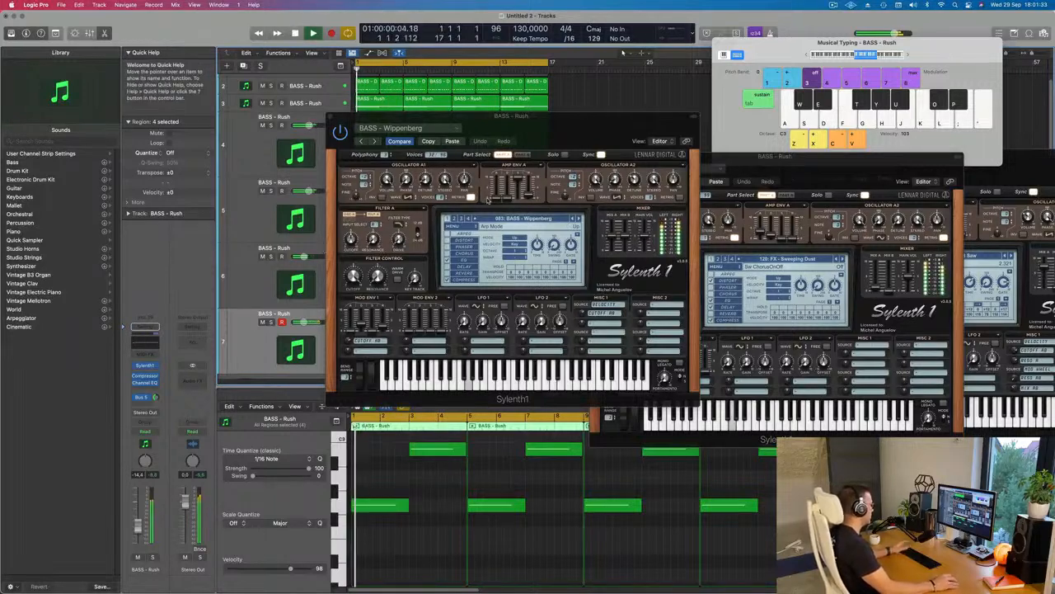
Set track 7's volume to about -12.6 dB and adjust its Bus 5 send and Sylenth1 filter cutoff.
left_click(154, 397)
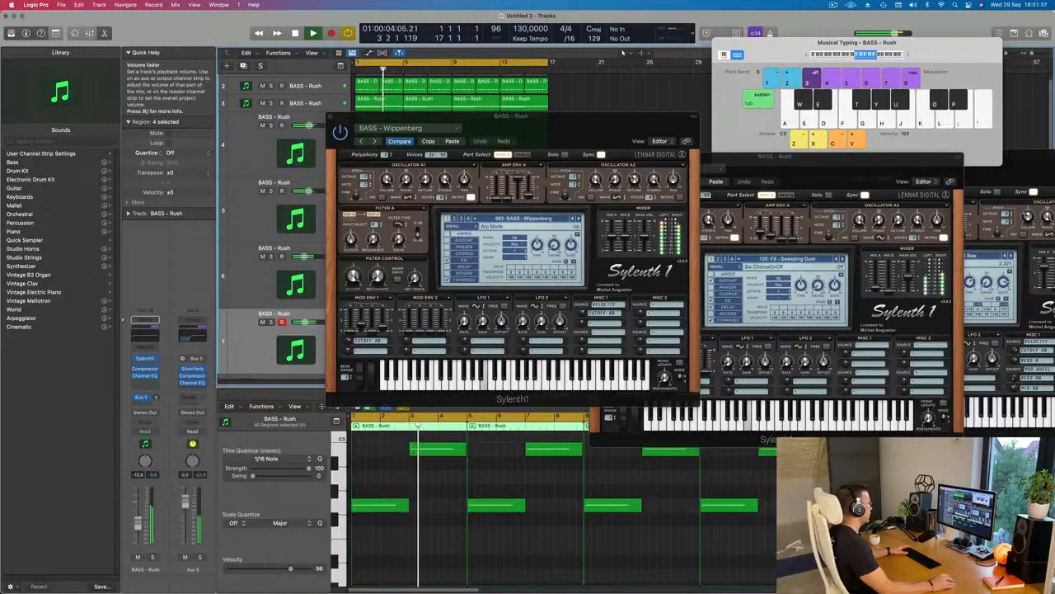
left_click_drag(556, 141, 642, 169)
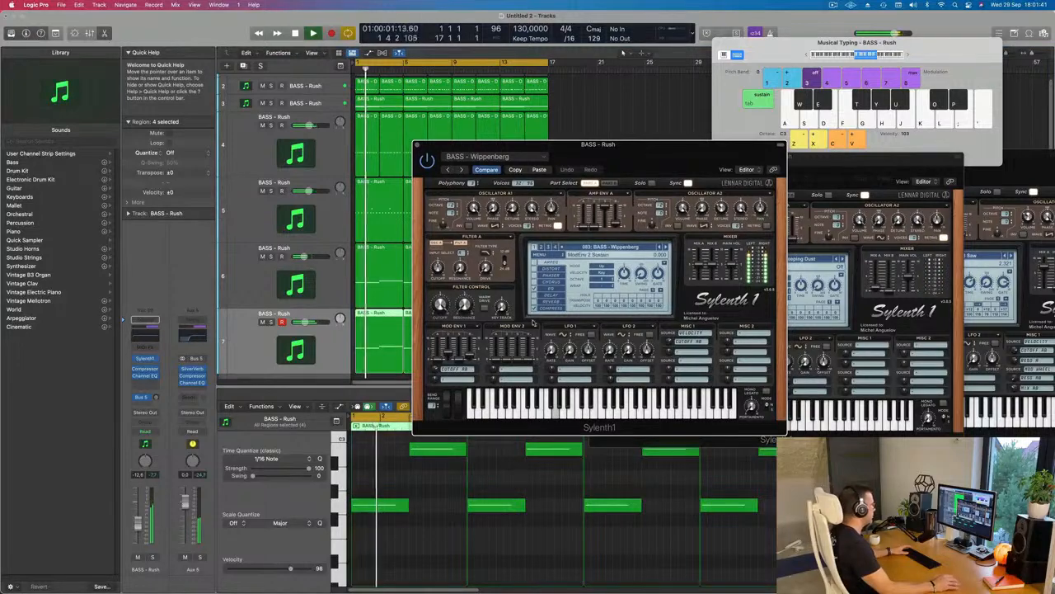
left_click_drag(441, 308, 450, 289)
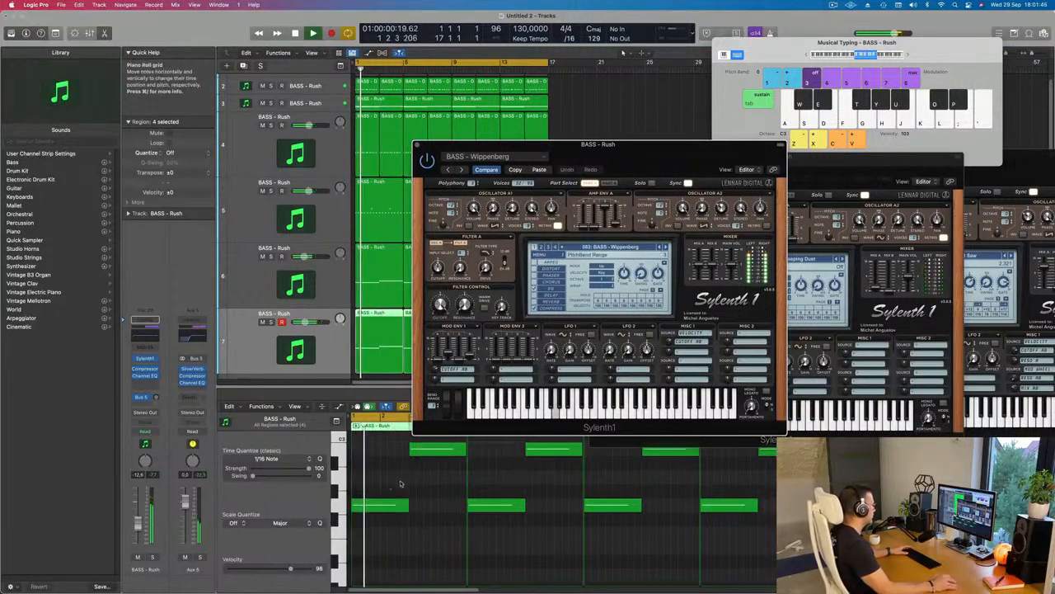
left_click(424, 520)
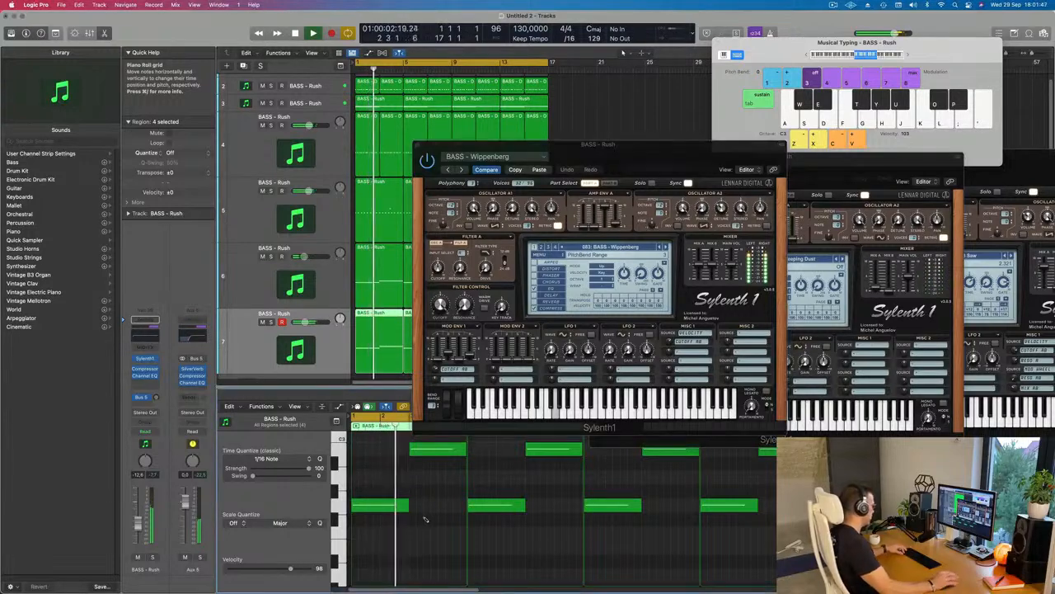
key("super+a")
key("Delete")
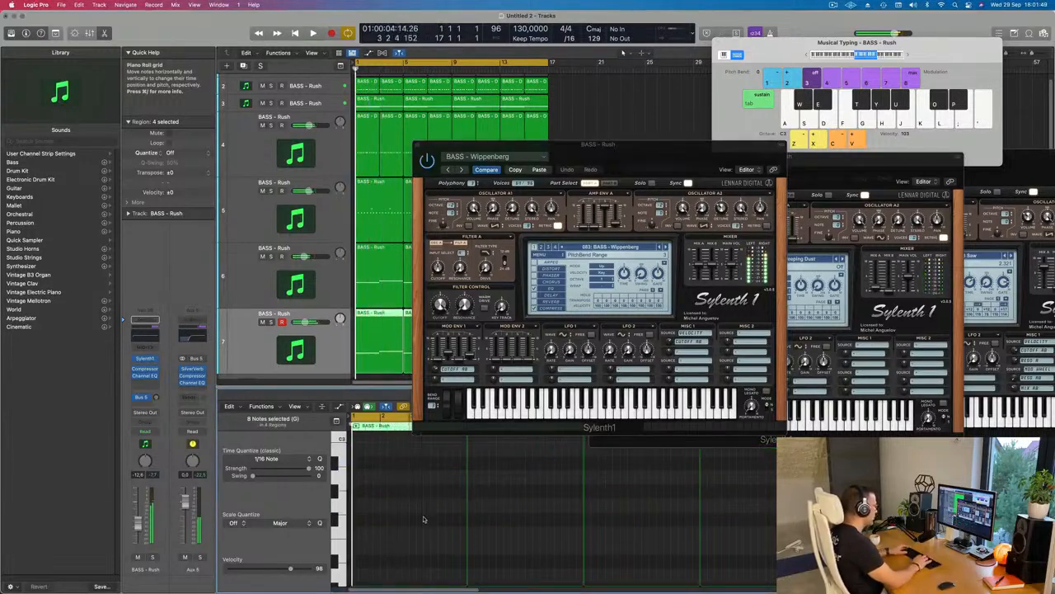
key("super+z")
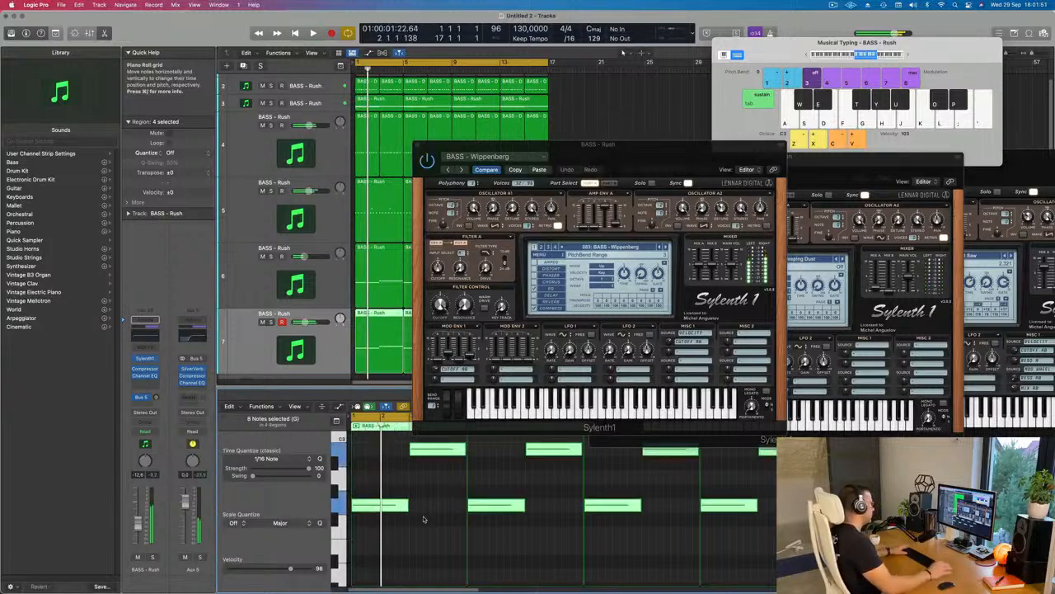
Reposition track 7's Sylenth1 window clear of the Piano Roll notes and restart playback from bar 1.
left_click_drag(700, 160, 617, 147)
key("space")
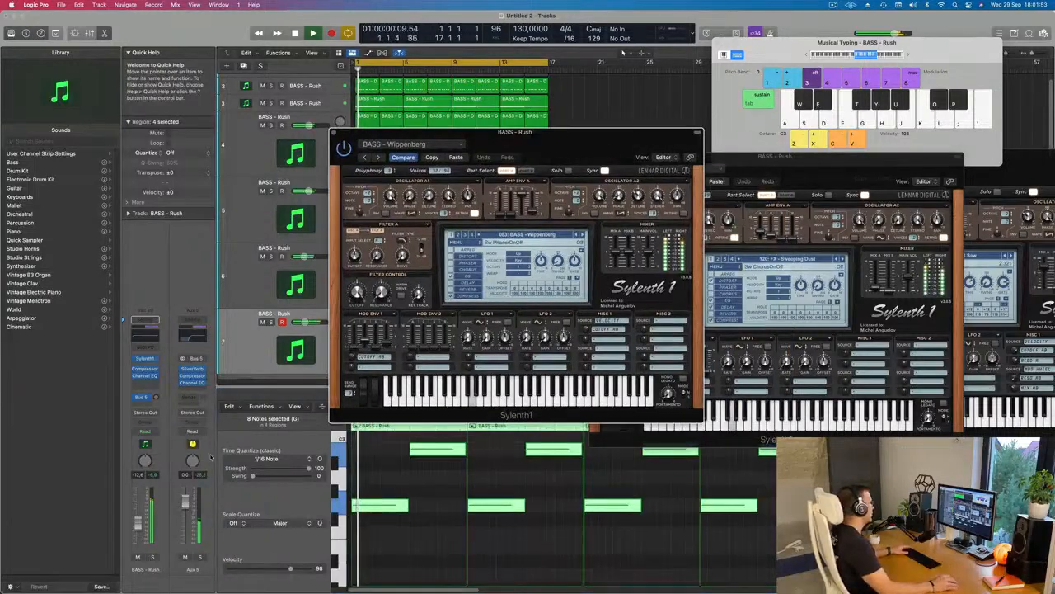
left_click(247, 495)
key("space")
key("space")
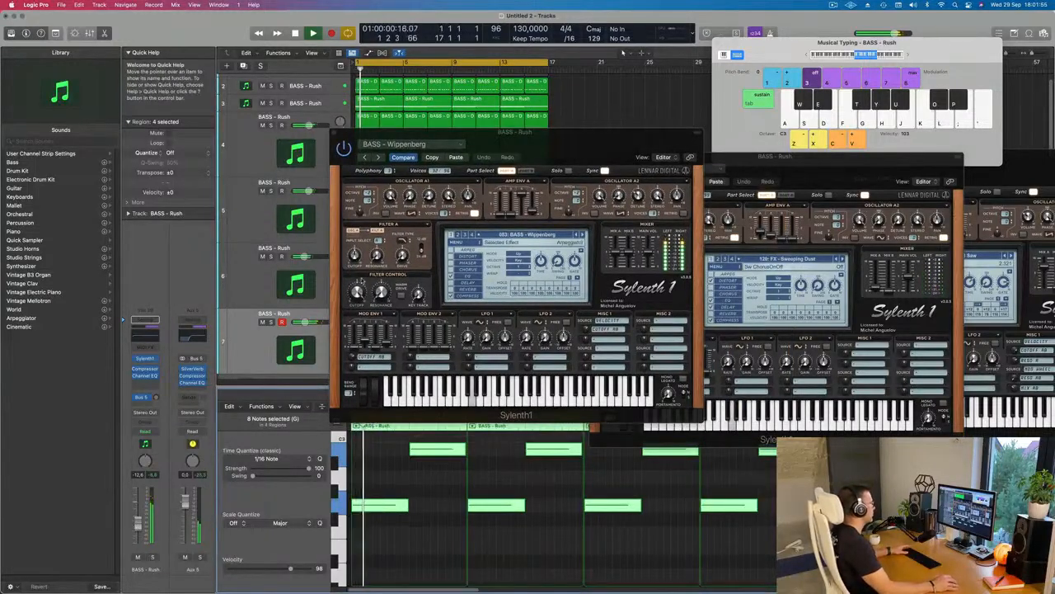
Audition track 7's bass presets from BASS - Wide Boy through BASS - Very Fat back to BASS - Trance Bass.
left_click(578, 235)
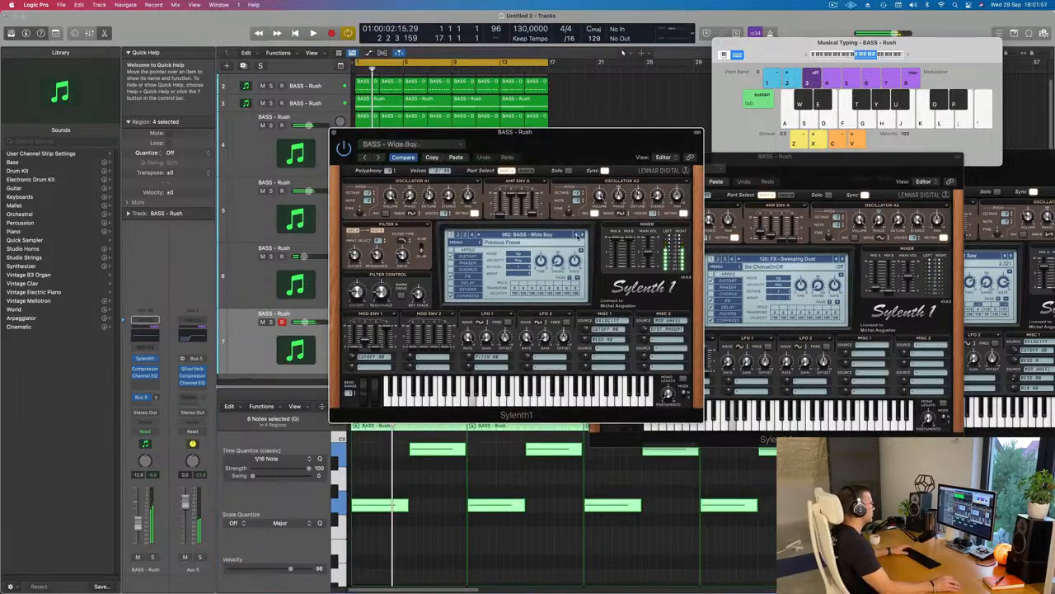
left_click(577, 235)
left_click(578, 235)
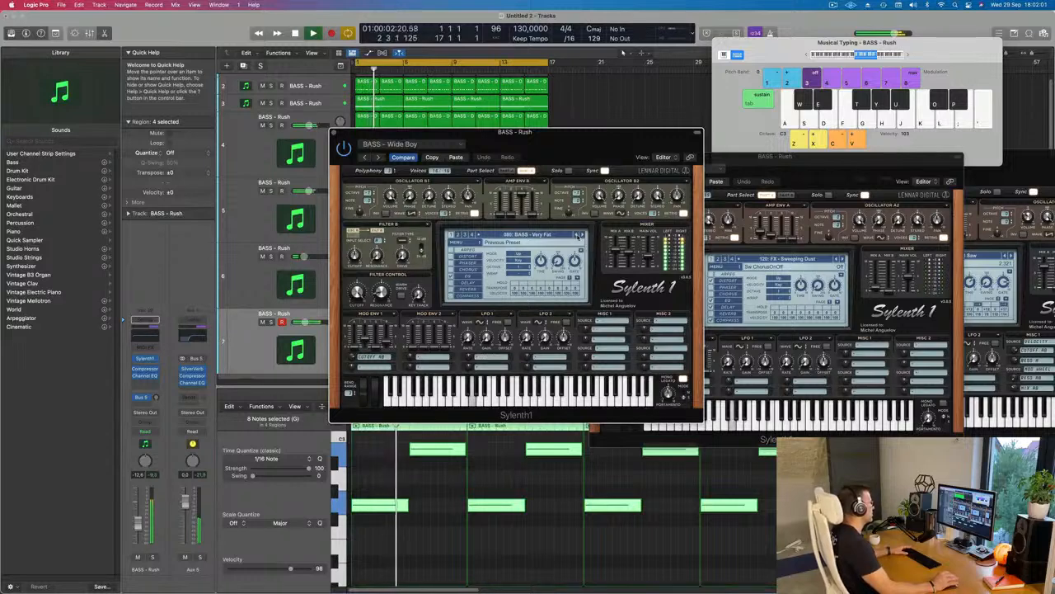
left_click(578, 235)
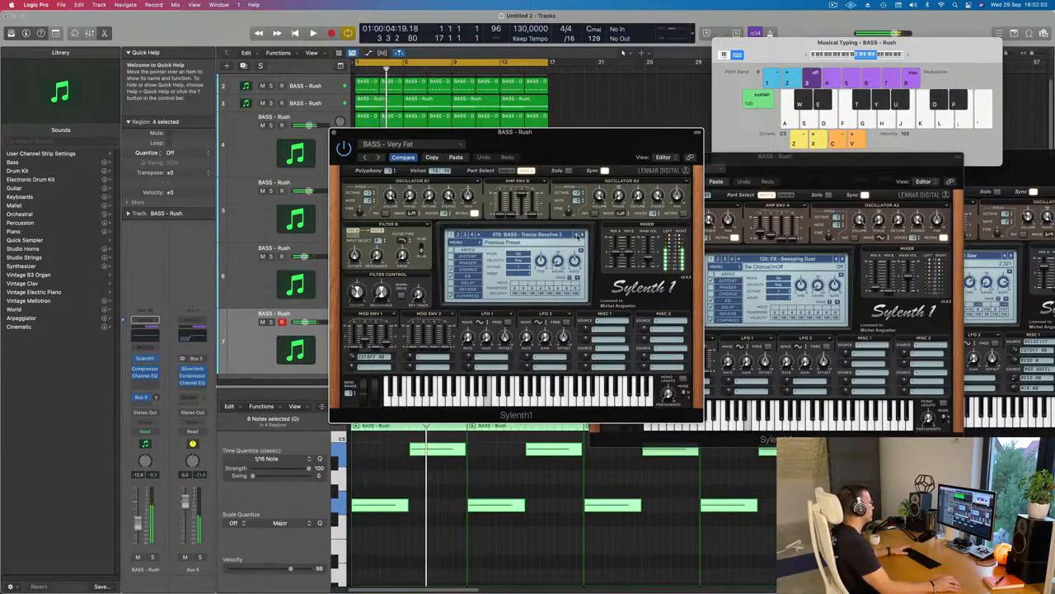
left_click(578, 235)
left_click(579, 235)
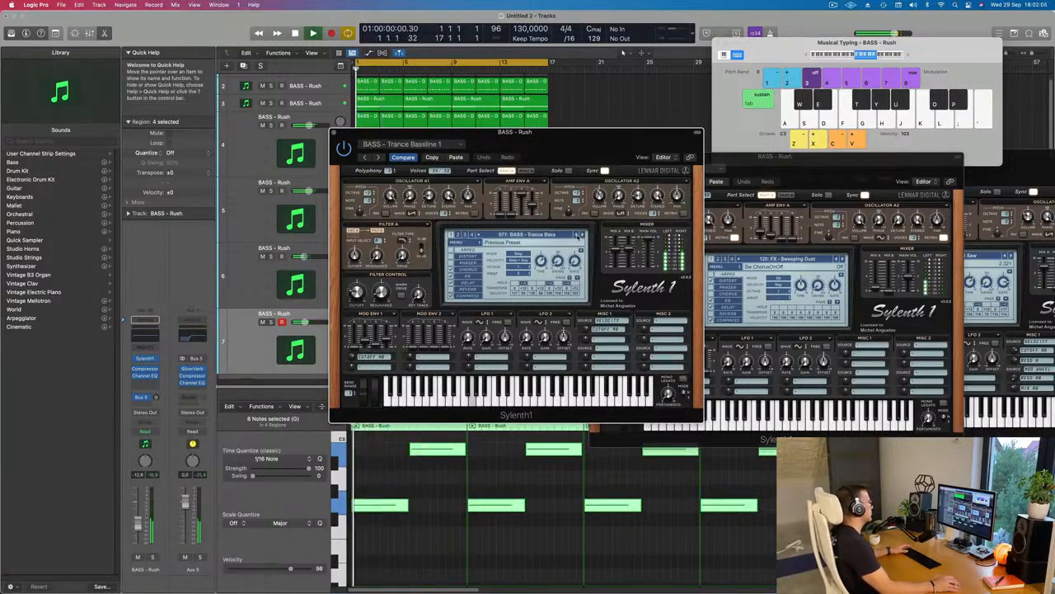
Compare BASS - Tonight Bass and BASS - Sun To Me, load BASS - Sub Bass on track 7 and restart playback.
left_click(579, 235)
left_click(579, 235)
left_click(583, 235)
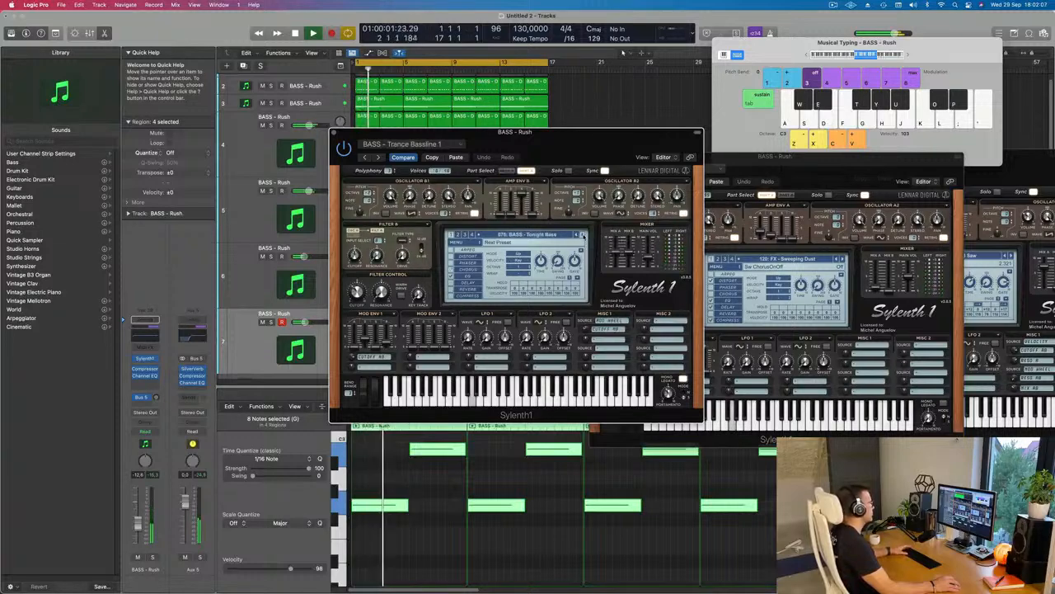
left_click(577, 235)
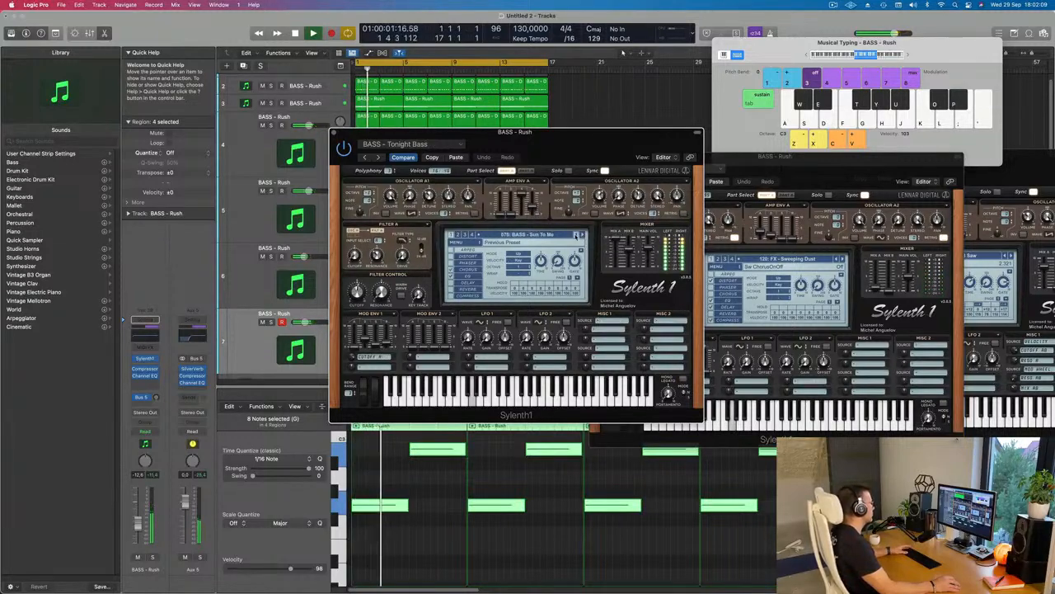
left_click(577, 235)
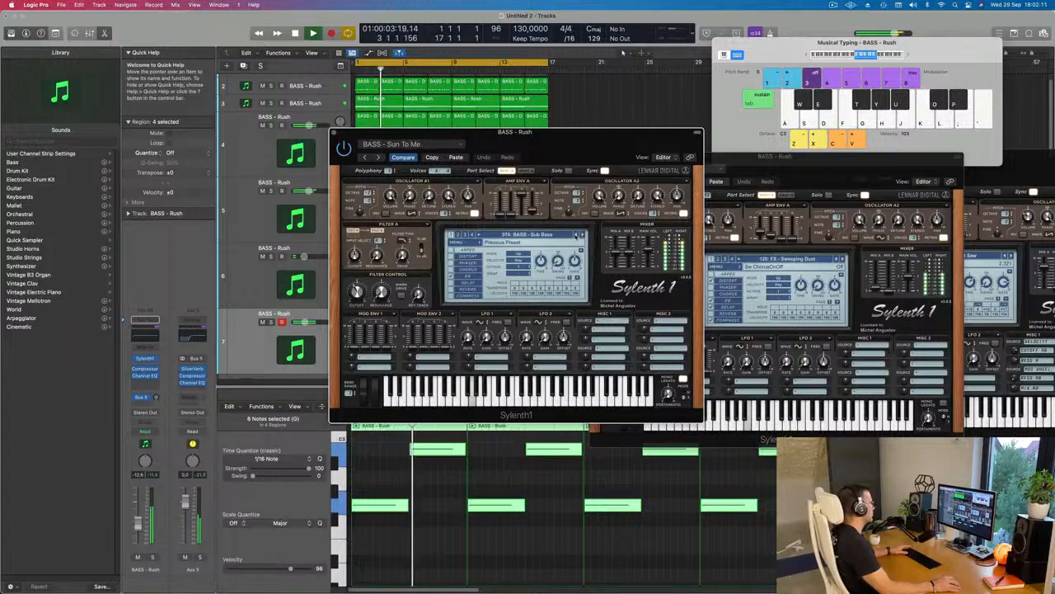
key("space")
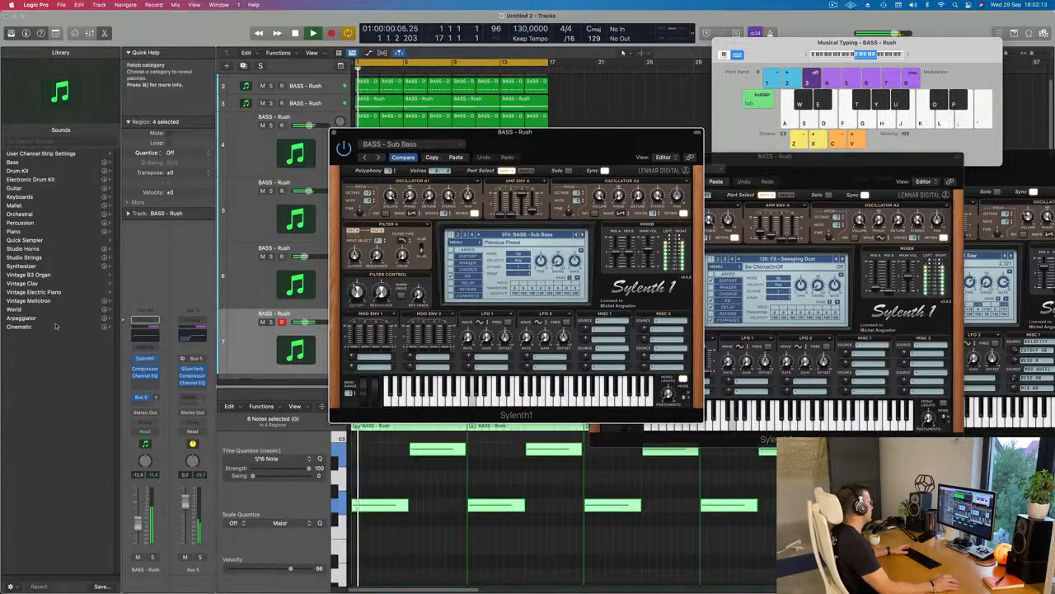
Insert an Arpeggiator MIDI effect on track 7, keep its window clear of Sylenth1 and restart playback.
left_click(148, 346)
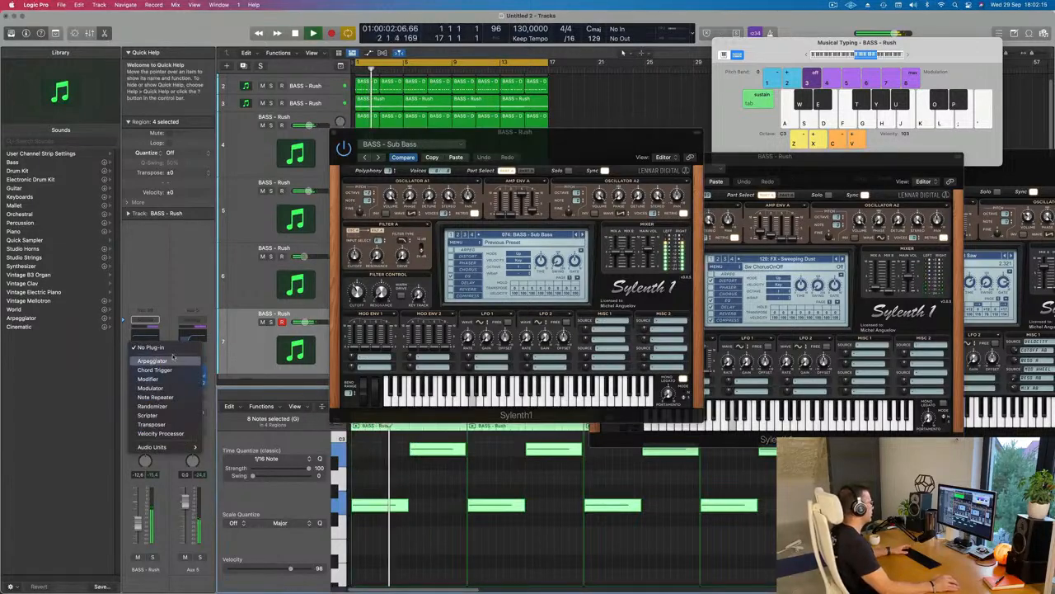
left_click(171, 359)
left_click_drag(563, 139, 901, 132)
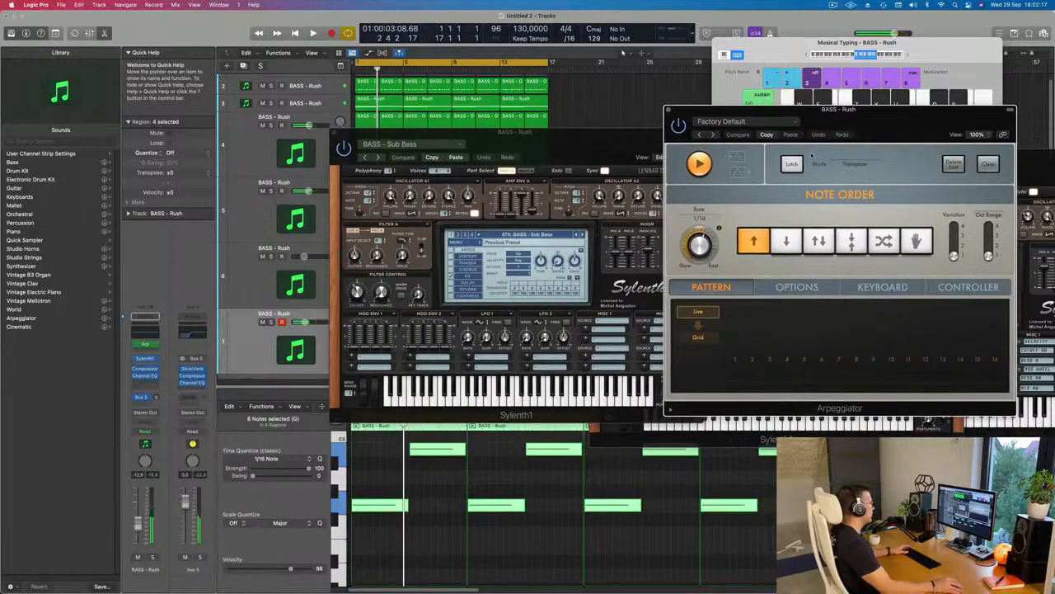
key("space")
left_click_drag(589, 143, 575, 162)
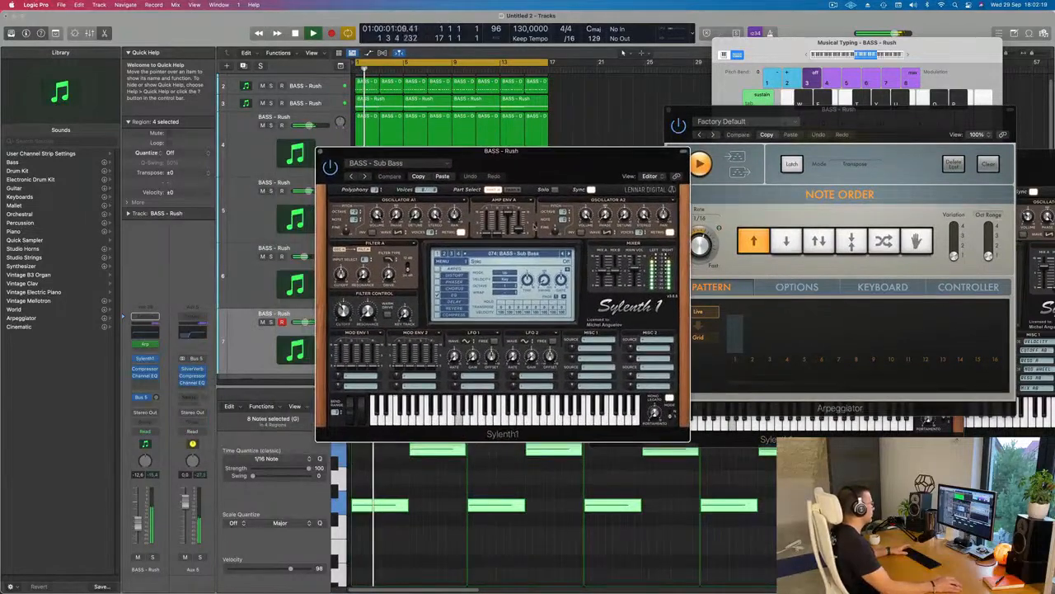
Audition track 7's Sylenth1 bass presets upward from BASS - Sub Bass and load BASS - Wippenberg.
left_click(565, 253)
left_click(567, 254)
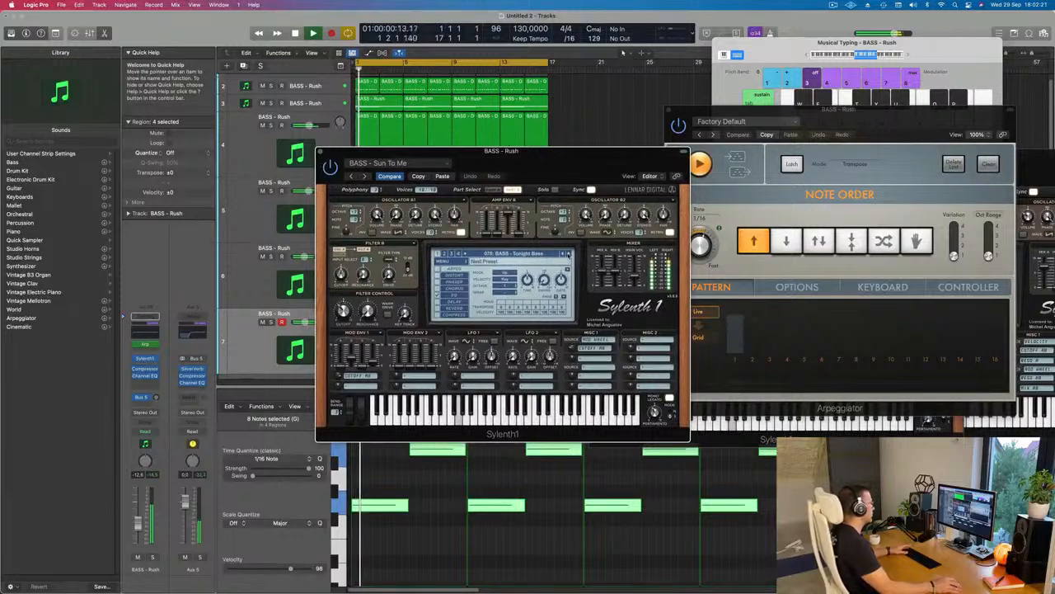
left_click(567, 254)
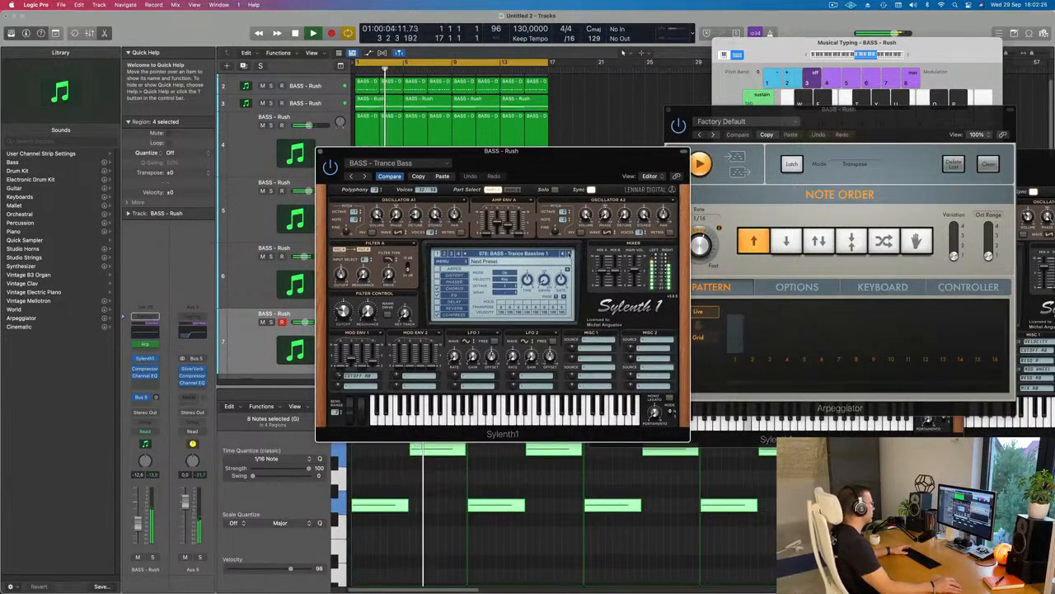
left_click(567, 254)
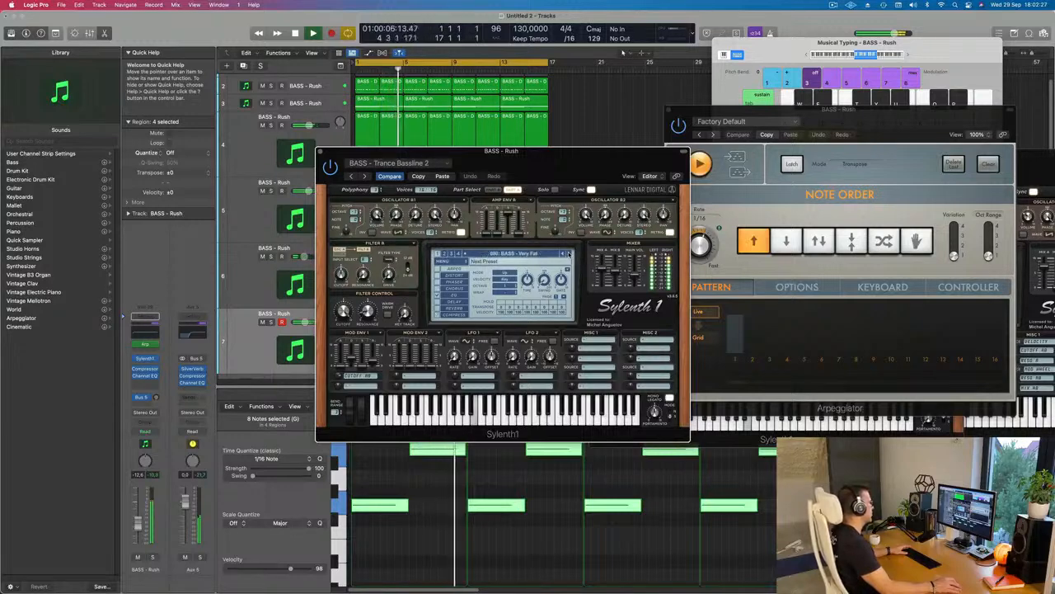
left_click(567, 254)
left_click(567, 254)
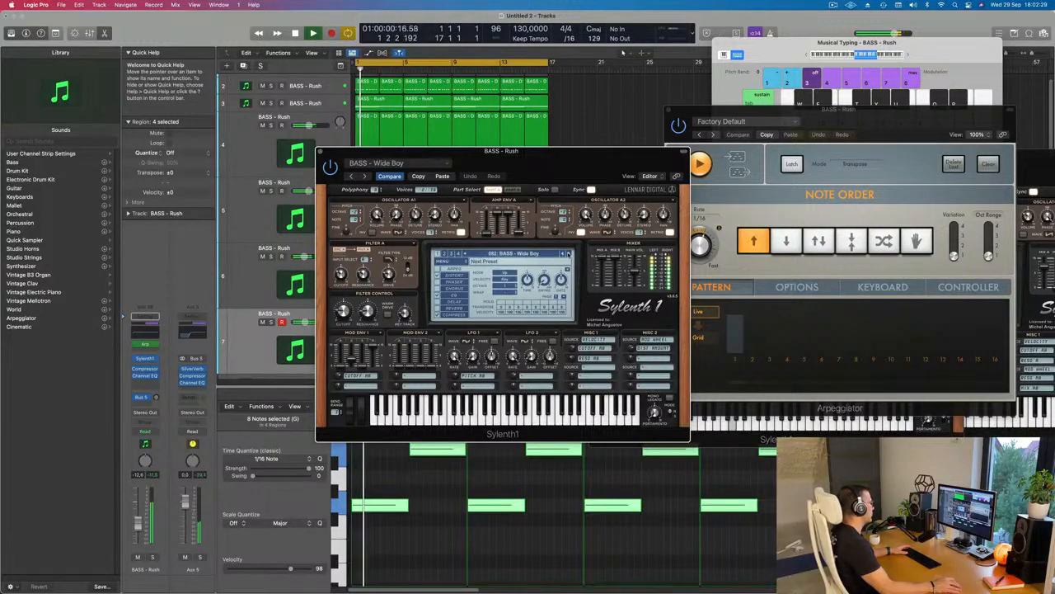
left_click(567, 254)
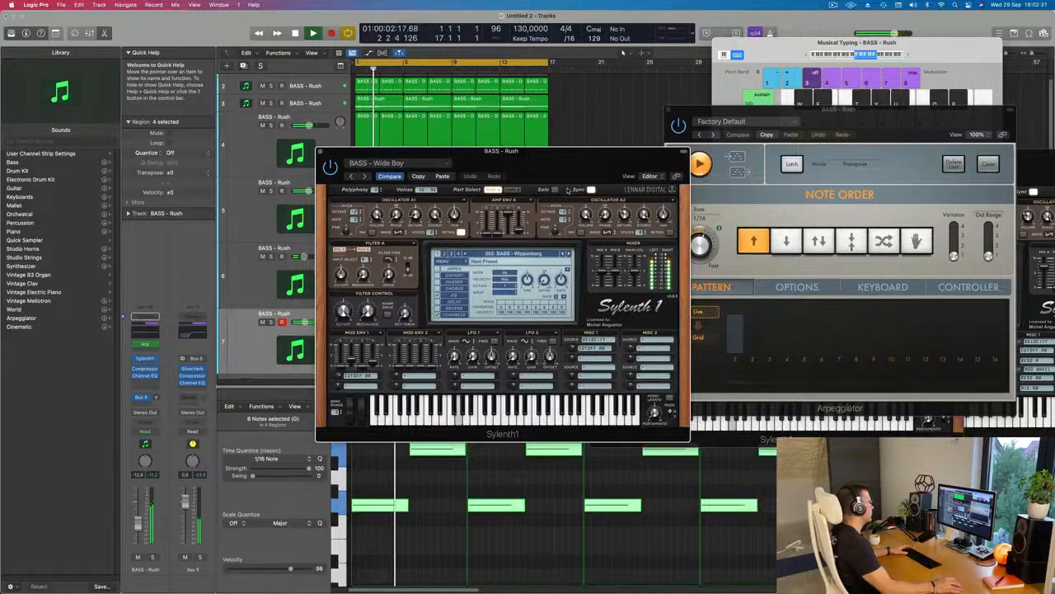
Set track 7's volume to about -11.6 dB and adjust the filter cutoff of its BASS - Wippenberg sound.
left_click_drag(567, 153, 730, 157)
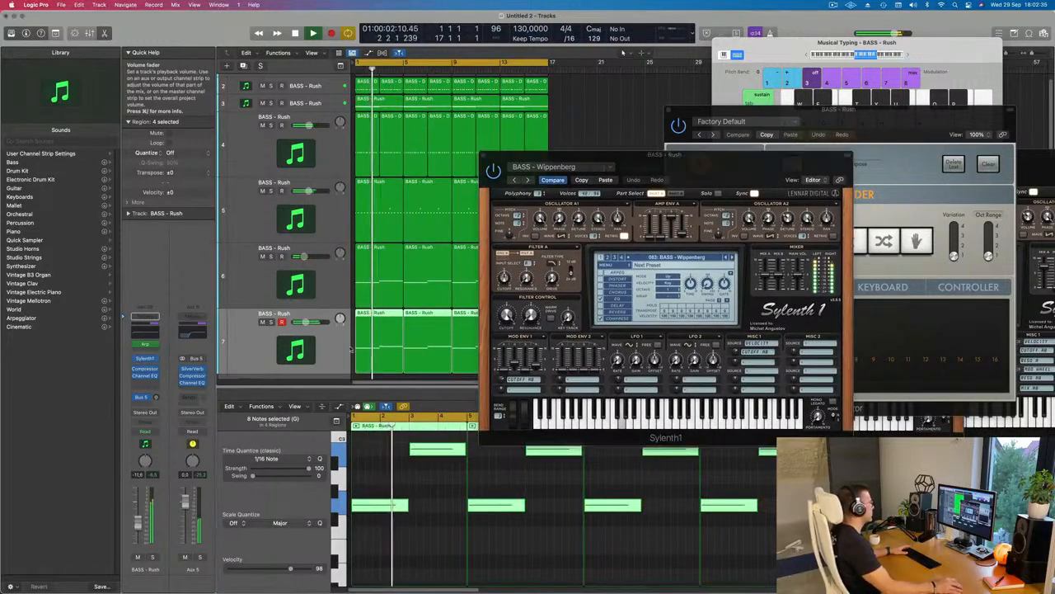
left_click_drag(671, 187, 504, 286)
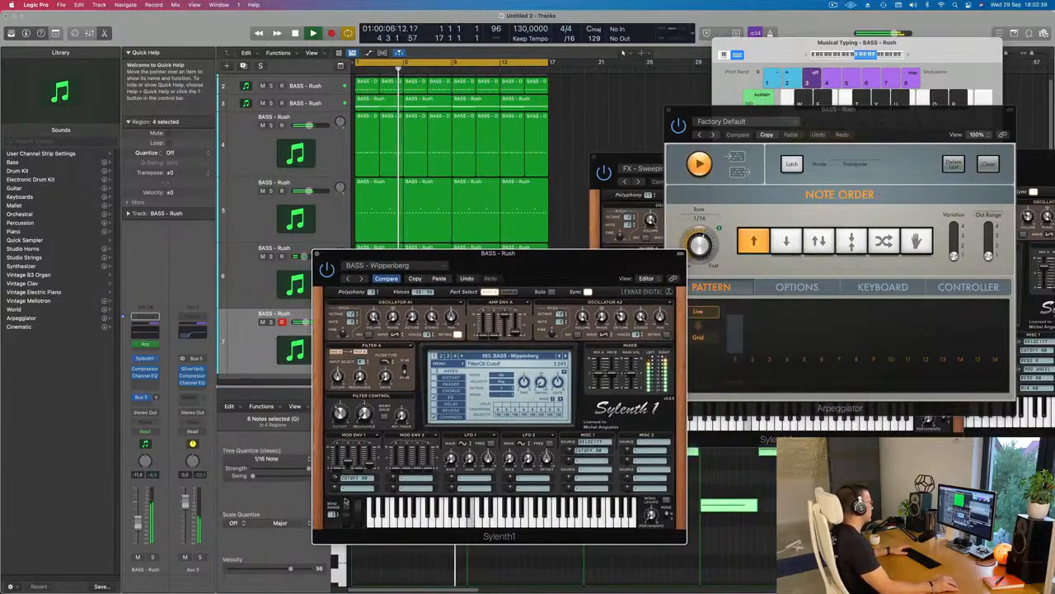
left_click_drag(529, 252, 557, 245)
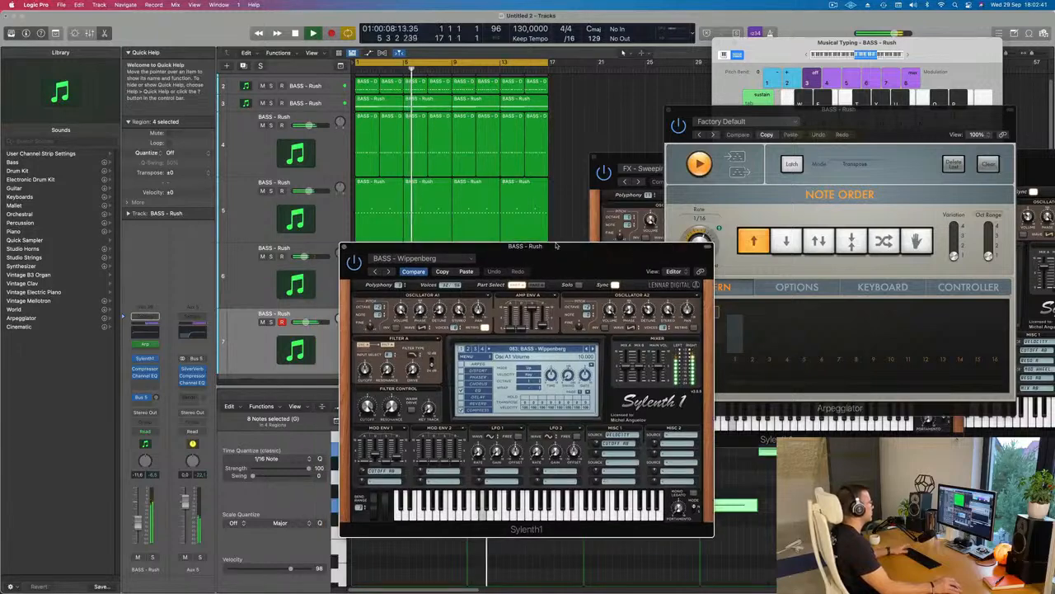
left_click(344, 246)
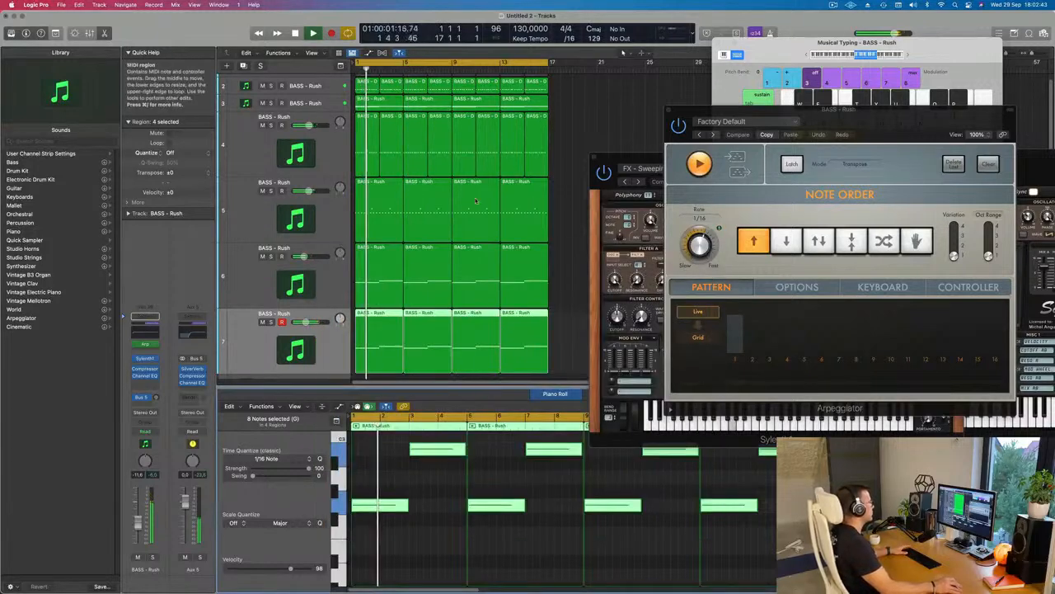
Mute track 5 and set the Sylenth1 filter cutoff of track 4's LEAD - Euphoric Lead to about 1.27.
left_click(262, 190)
key("super+Left")
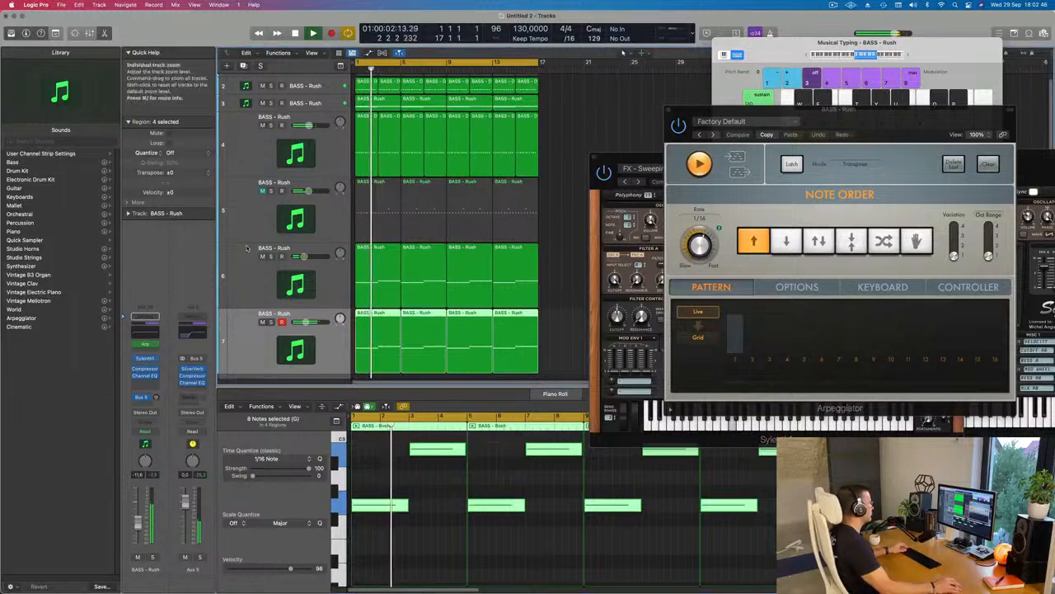
left_click(263, 150)
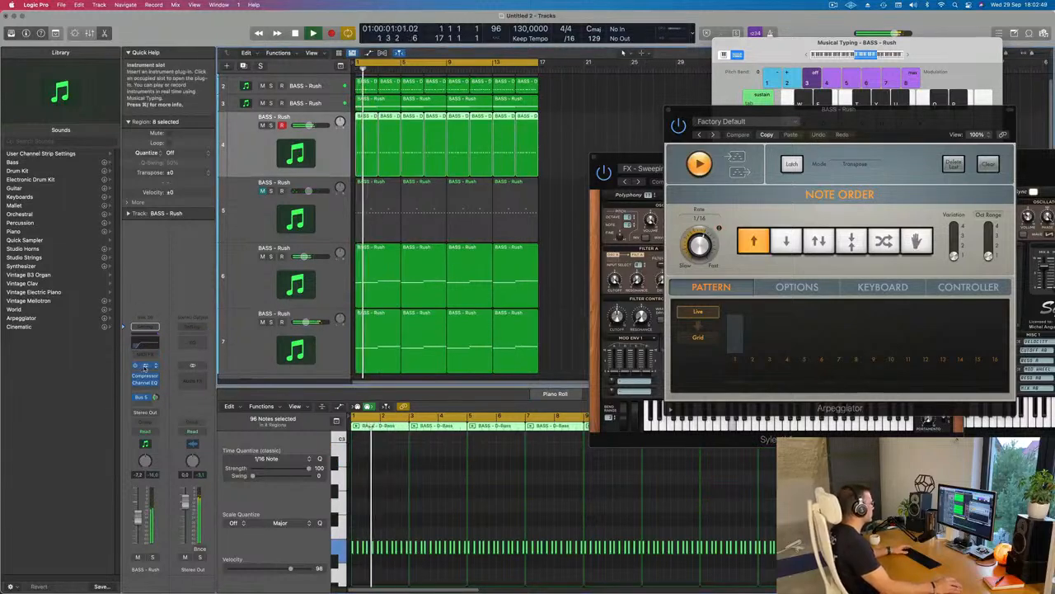
left_click(165, 366)
left_click_drag(494, 284, 495, 295)
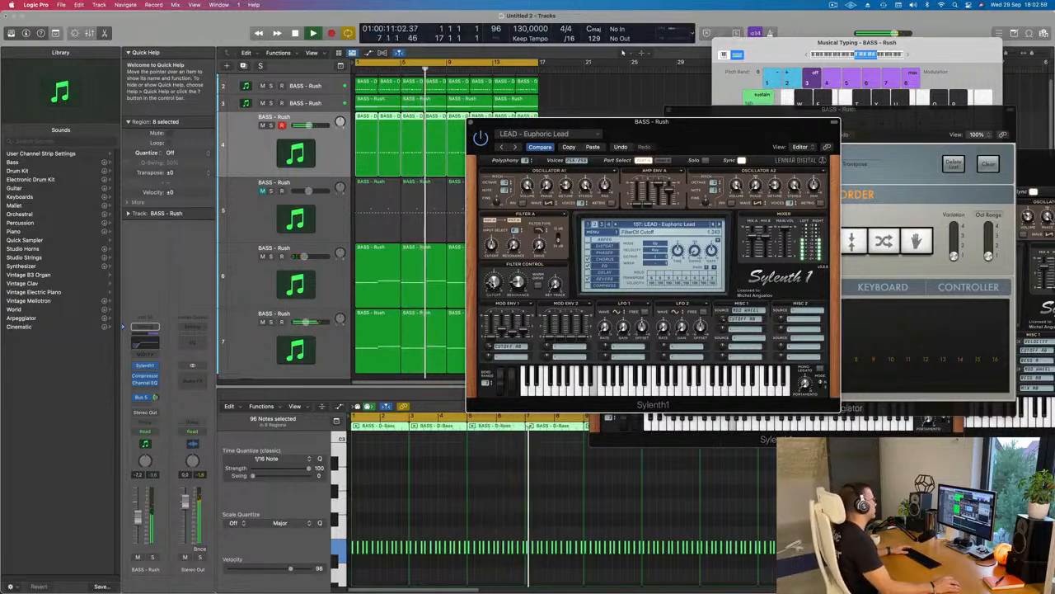
Mute track 3 and close track 4's Sylenth1 window.
left_click(262, 103)
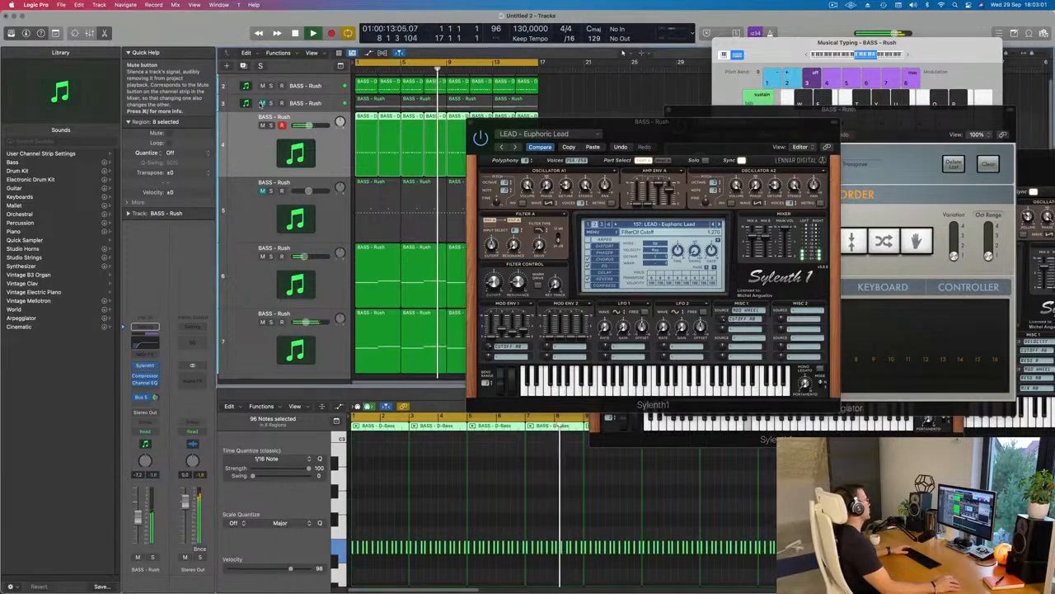
left_click_drag(467, 121, 595, 98)
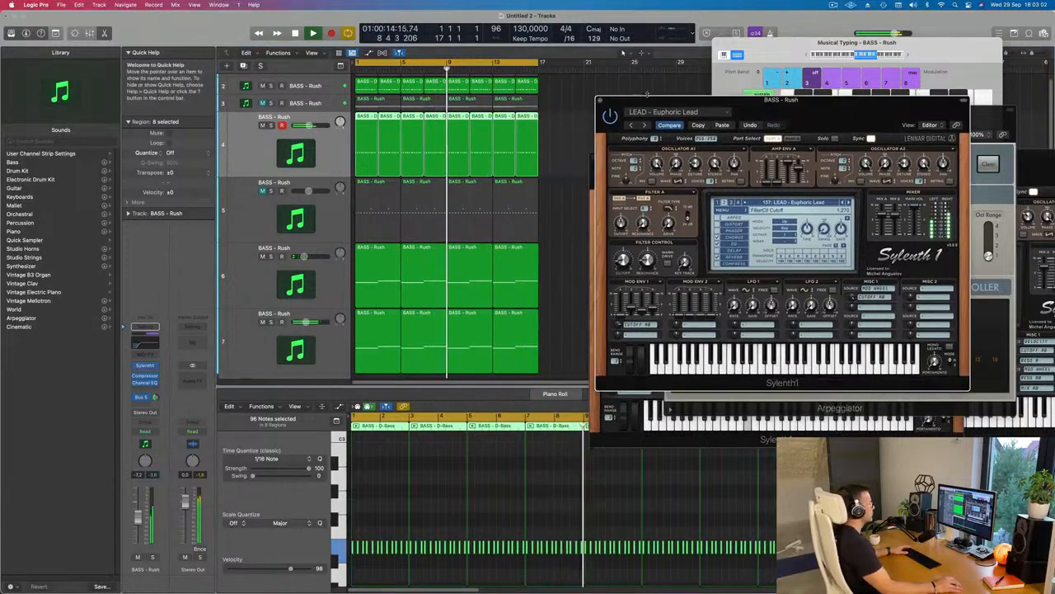
left_click(600, 99)
Play track 6 soloed from bar 1 to check its sound, and return to the full mix.
scroll(564, 209, "down", 5)
scroll(527, 213, "down", 3)
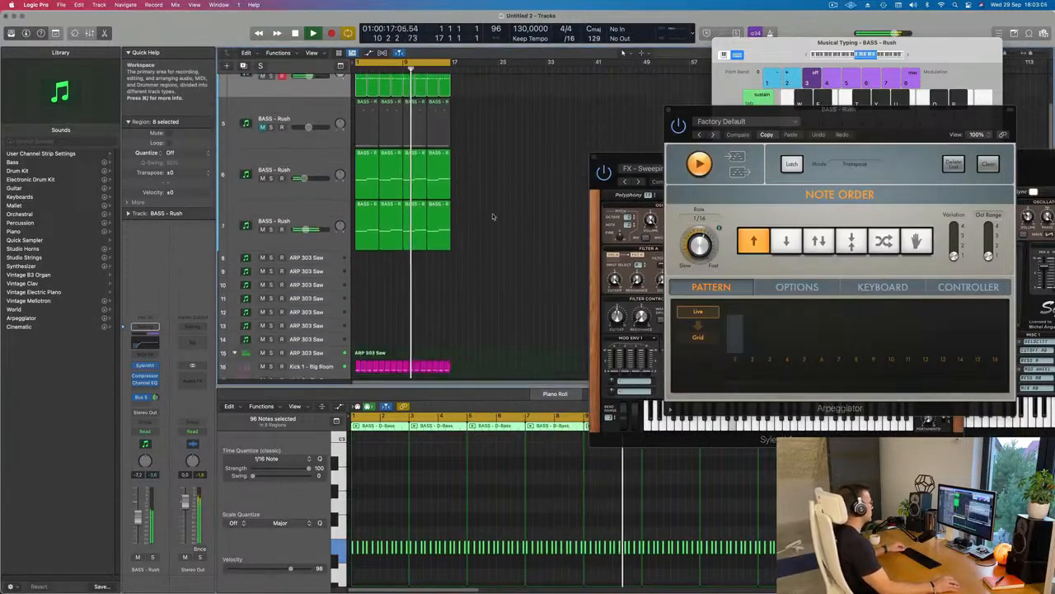
scroll(494, 215, "down", 3)
scroll(508, 214, "up", 4)
scroll(508, 214, "up", 4)
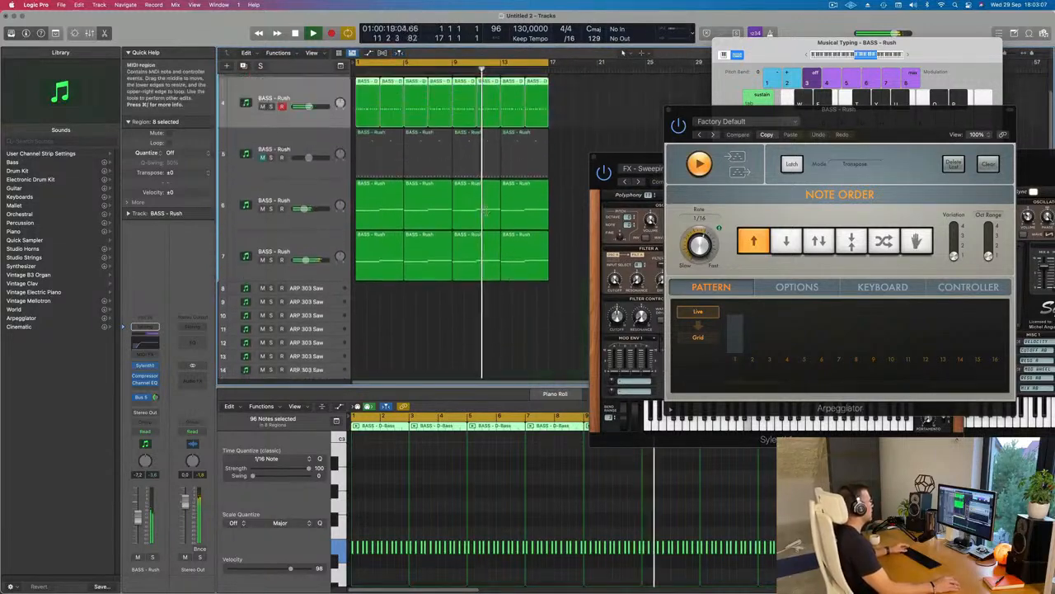
scroll(485, 210, "up", 2)
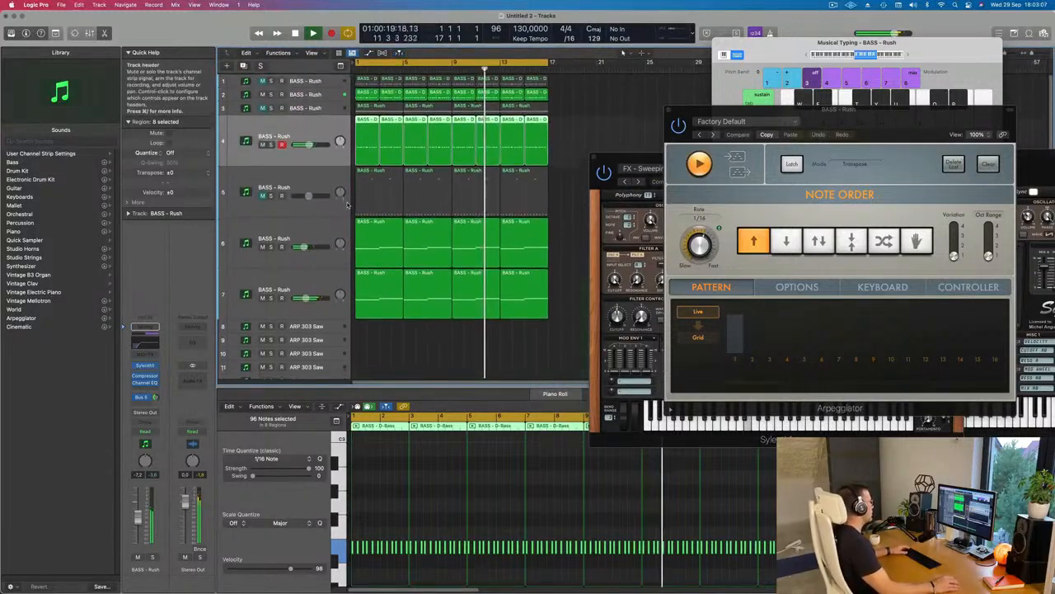
left_click(296, 231)
key("Return")
left_click(271, 246)
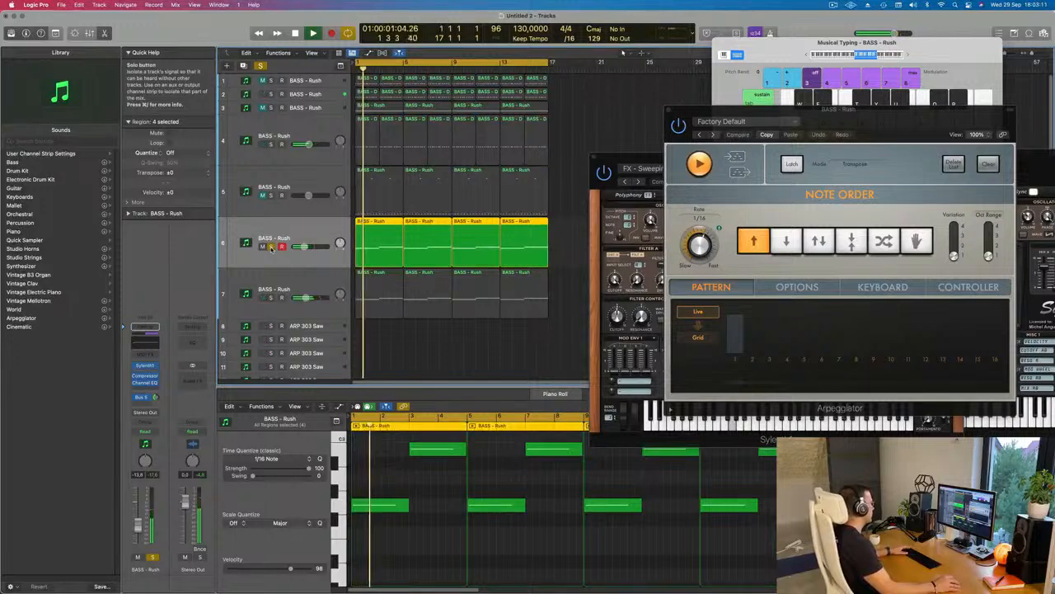
left_click(271, 246)
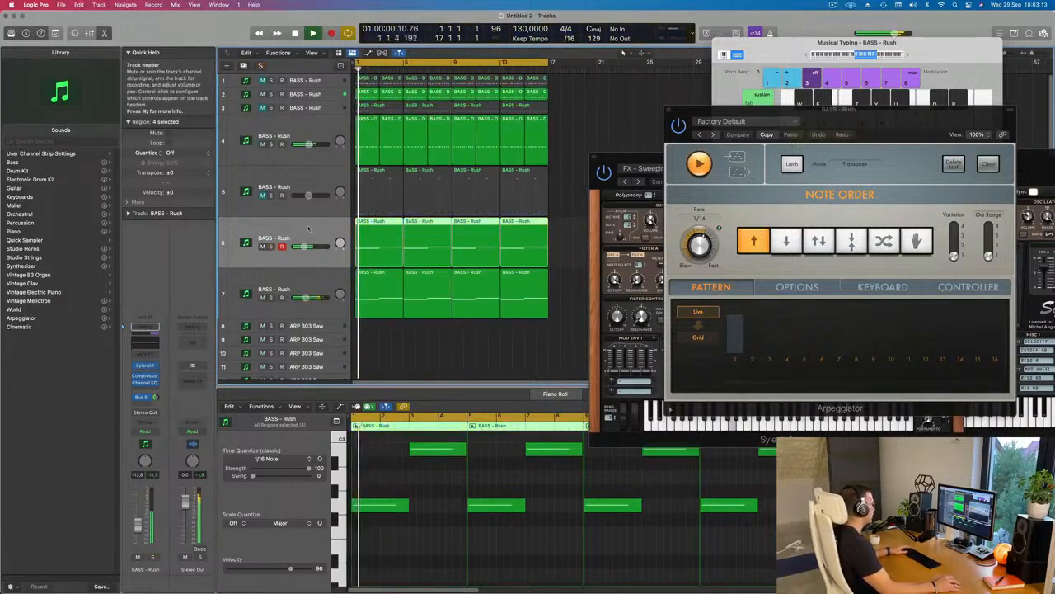
Select track 7, restart playback and compare the mix with track 5 unmuted and muted.
left_click(295, 272)
key("Return")
left_click(262, 195)
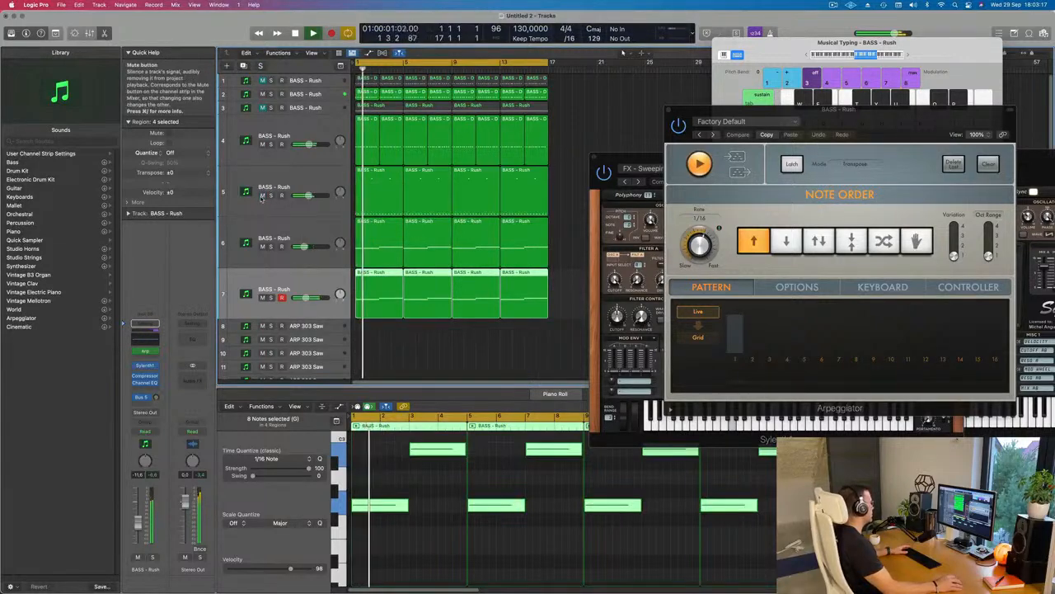
left_click(262, 195)
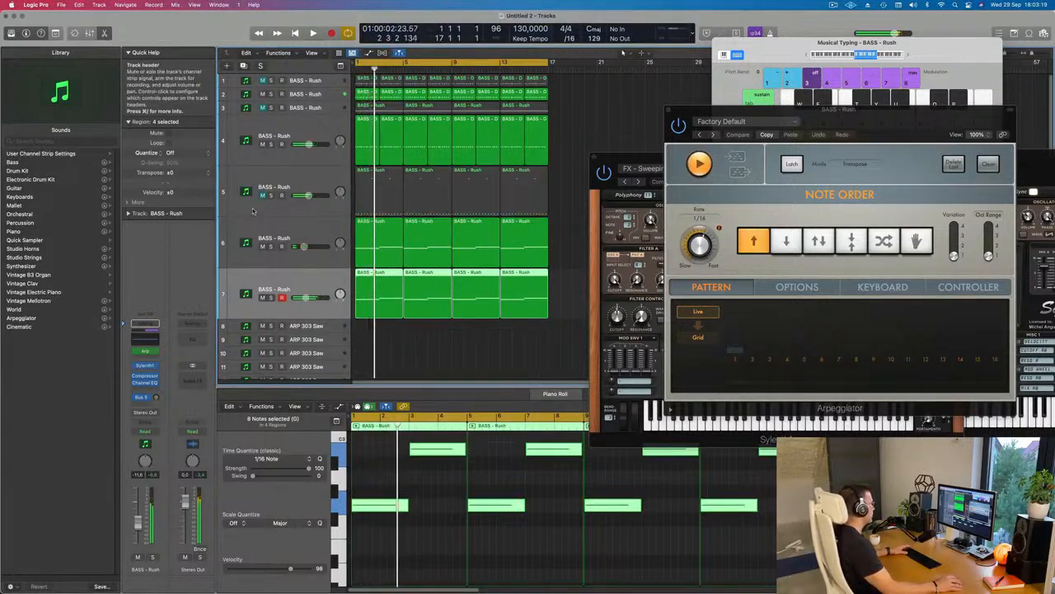
Duplicate track 7 with its channel settings as a new track 8 and restart playback from bar 1.
key("super+Left")
key("super+Left")
key("super+Up")
key("super+Up")
key("super+Up")
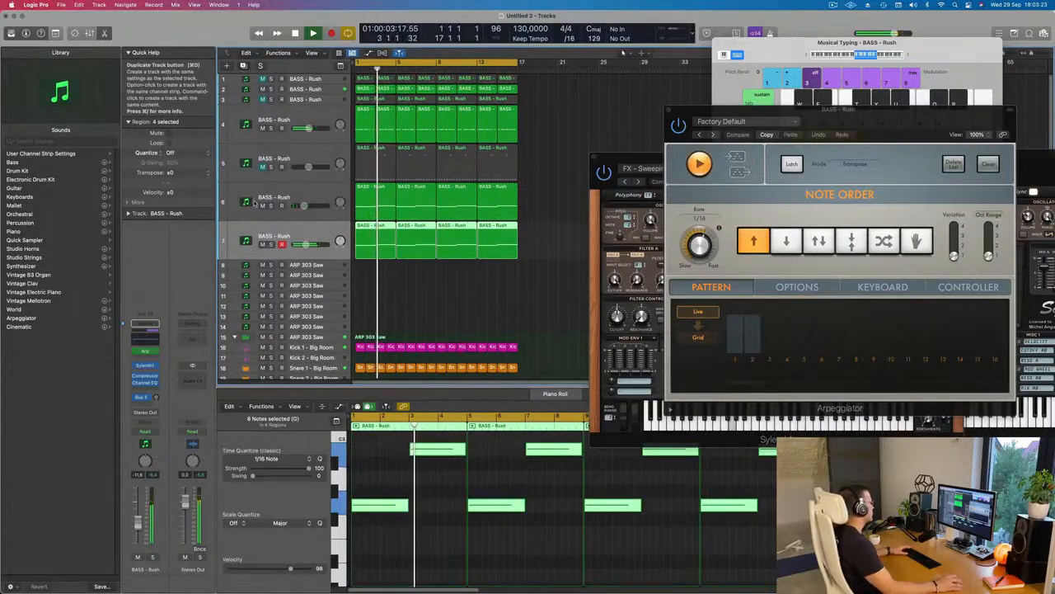
key("super+d")
key("Return")
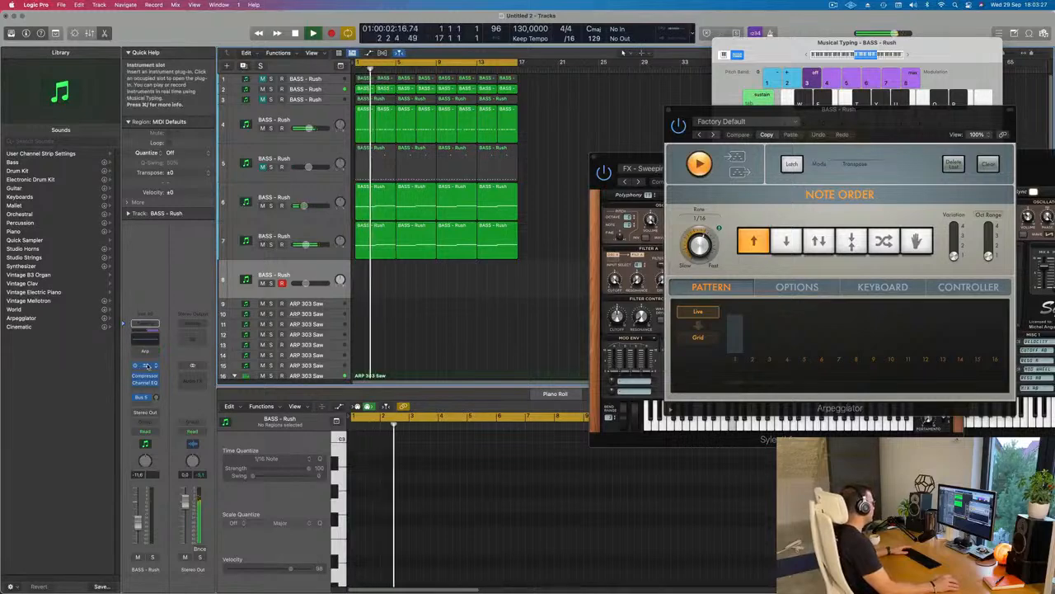
Raise track 8's Bus 5 send and open its Sylenth1 window over the Arpeggiator.
left_click(157, 397)
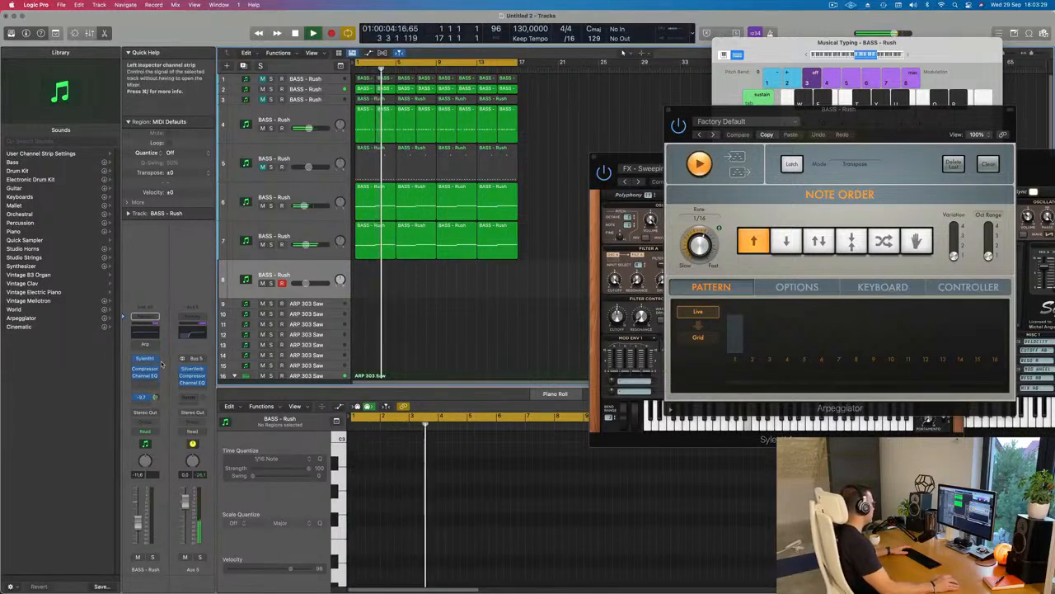
left_click(145, 359)
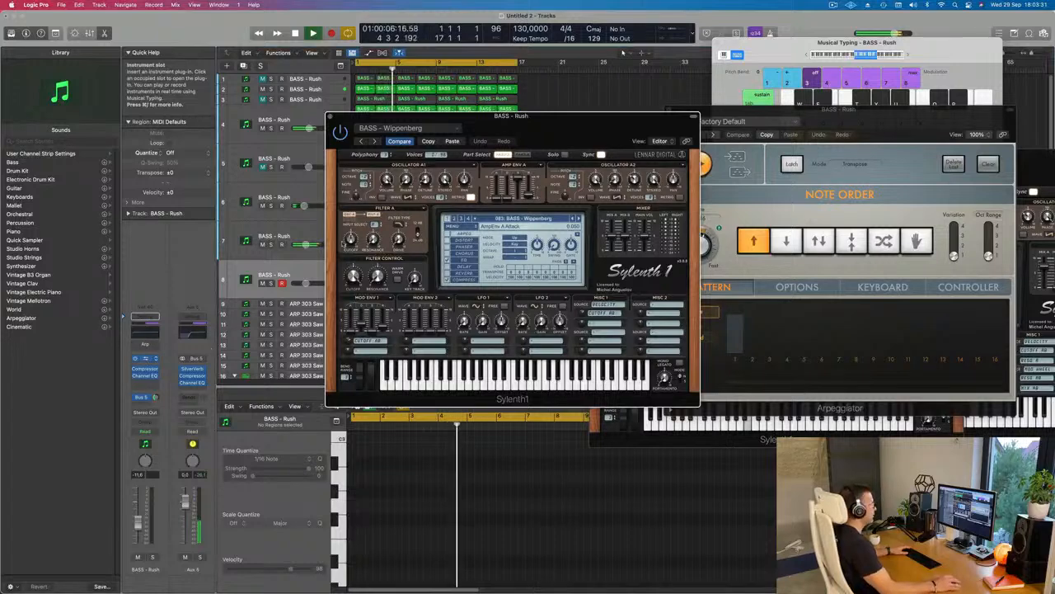
left_click_drag(557, 127, 697, 144)
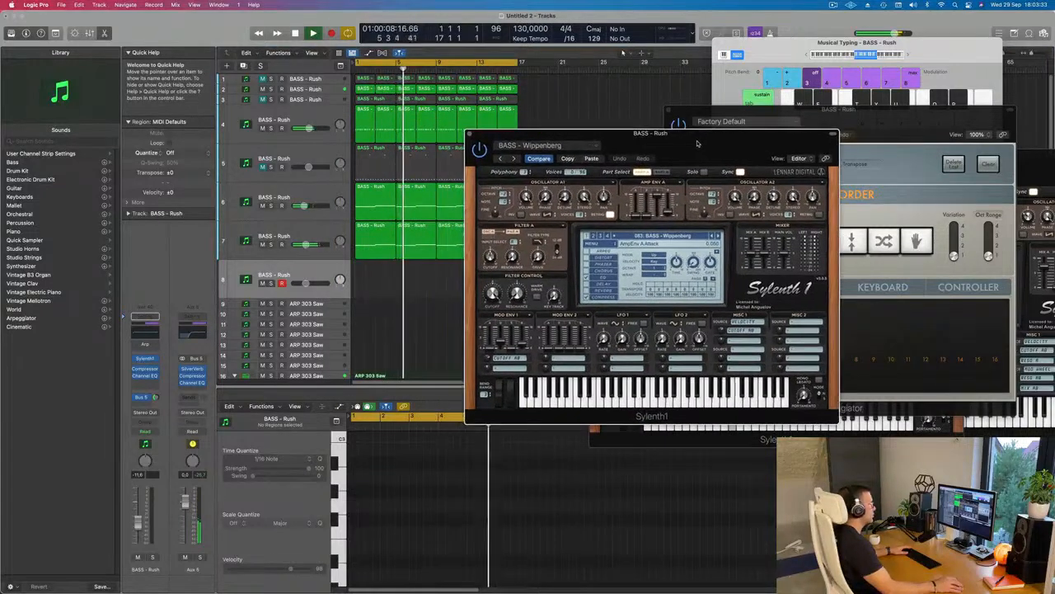
Load the LEAD - 80's Cop preset on track 8 and adjust its amp envelope release and filter cutoff.
left_click(663, 236)
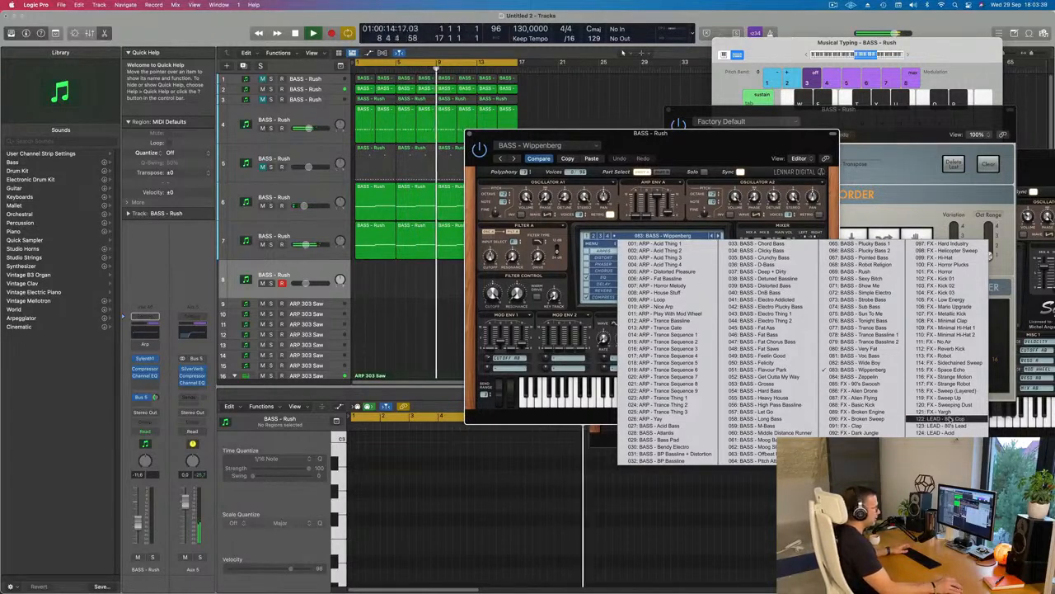
left_click(936, 425)
mouse_move(705, 147)
left_mouse_down()
mouse_move(687, 153)
mouse_move(660, 139)
mouse_move(706, 135)
left_mouse_up()
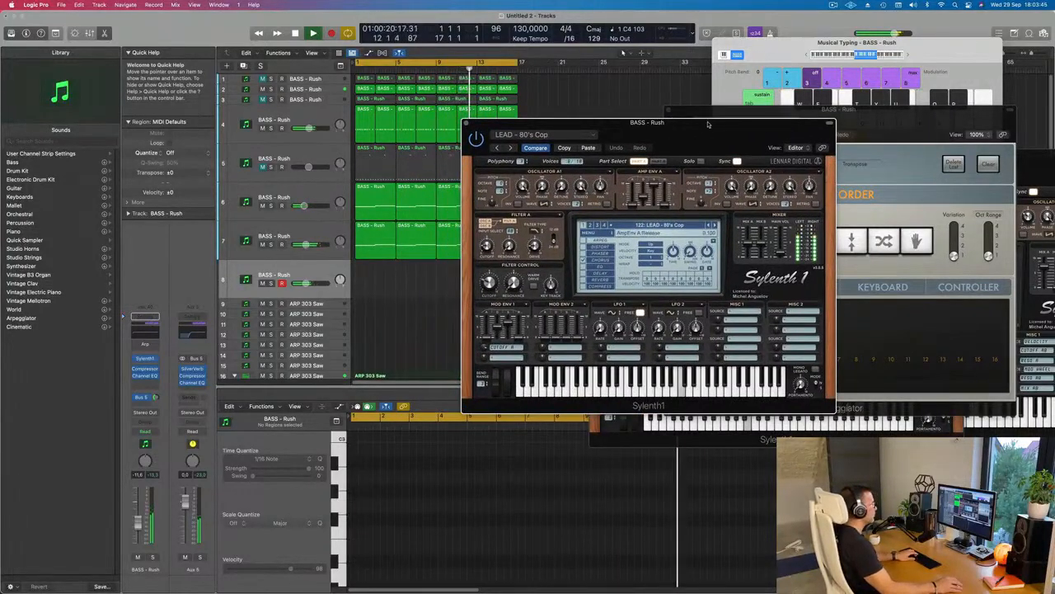
left_click_drag(706, 135, 700, 142)
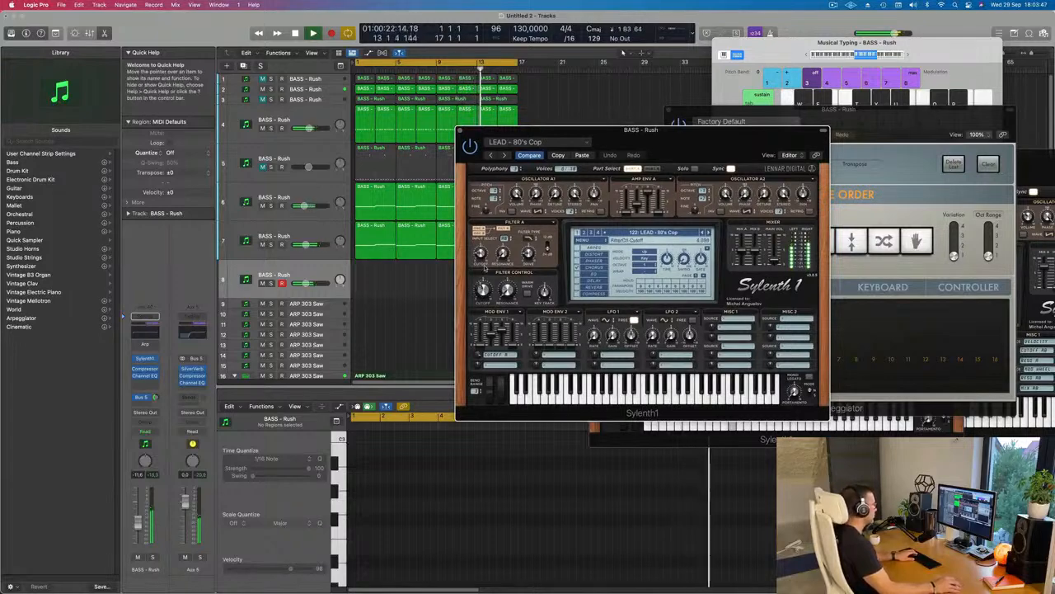
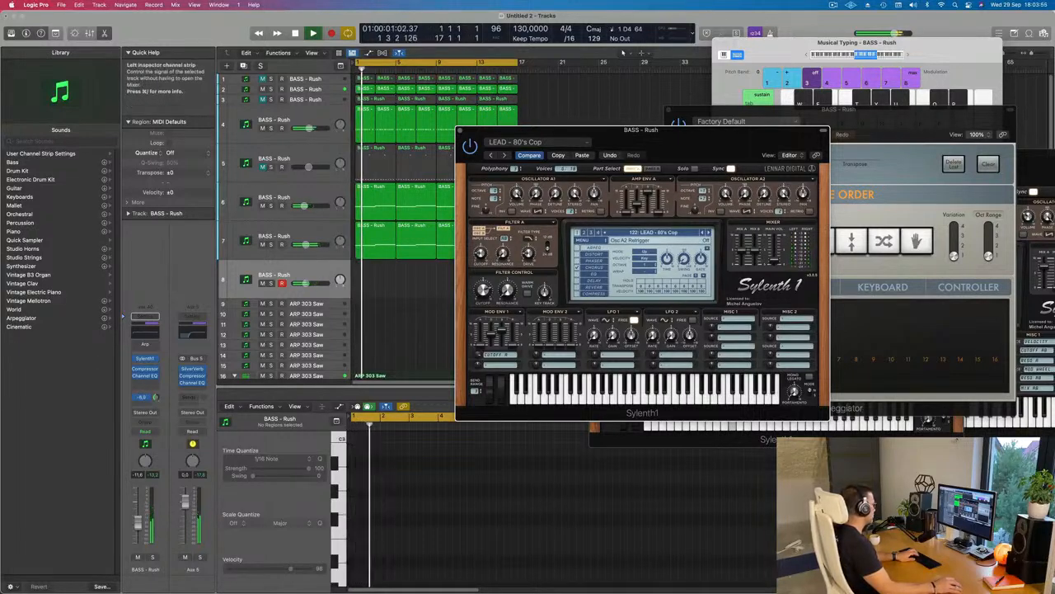
Raise track 8's Bus 5 send and volume to about -9.8 dB, and shift Musical Typing up to octave C4.
left_click_drag(155, 398, 155, 393)
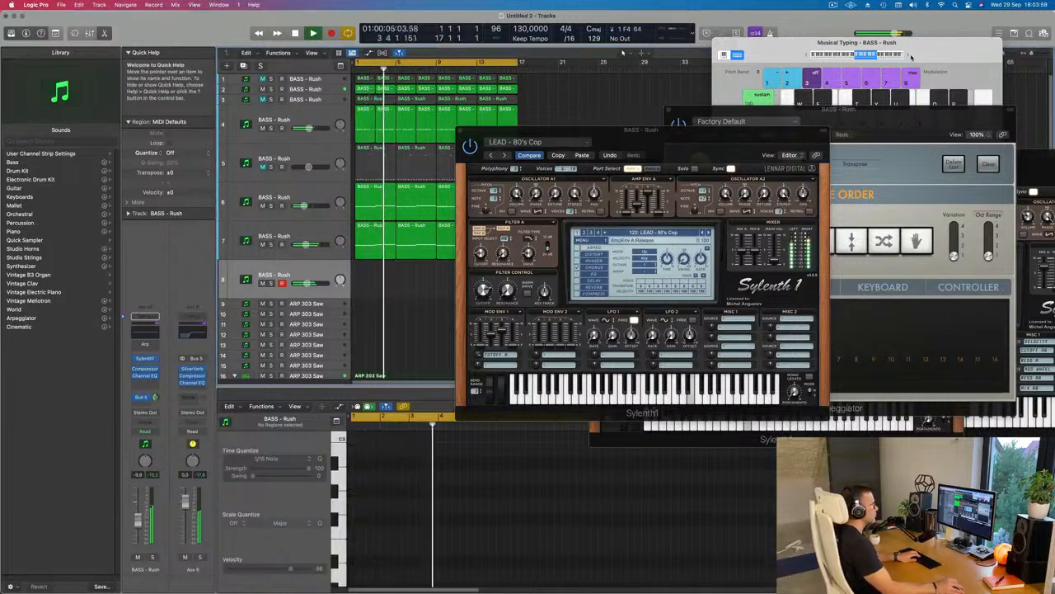
left_click(911, 56)
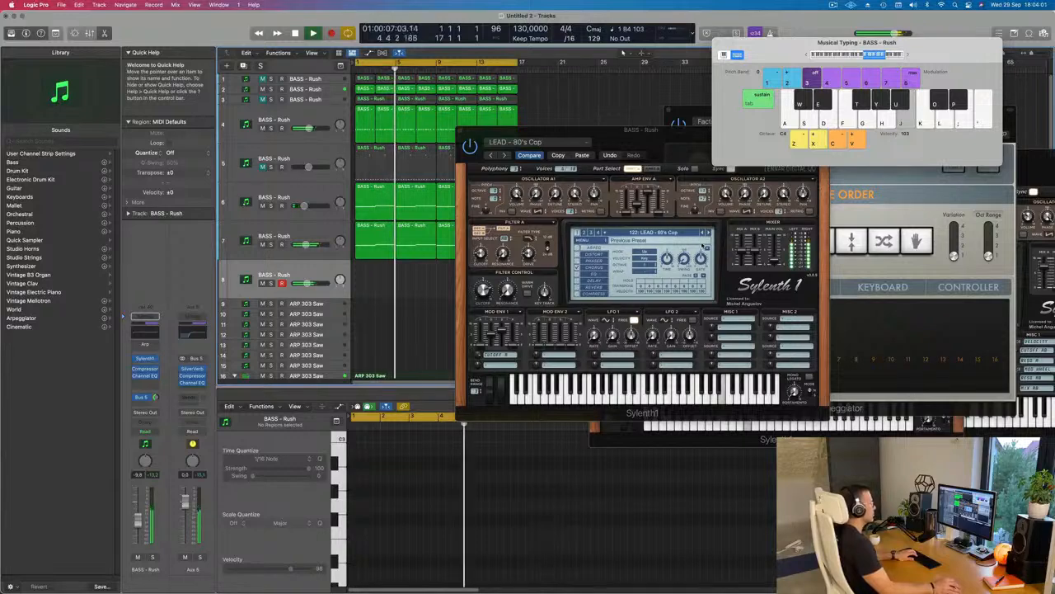
Audition the next Sylenth1 lead presets on track 8 up to LEAD - Bad Ass Saw and lower its volume to -13.0 dB.
left_click(707, 232)
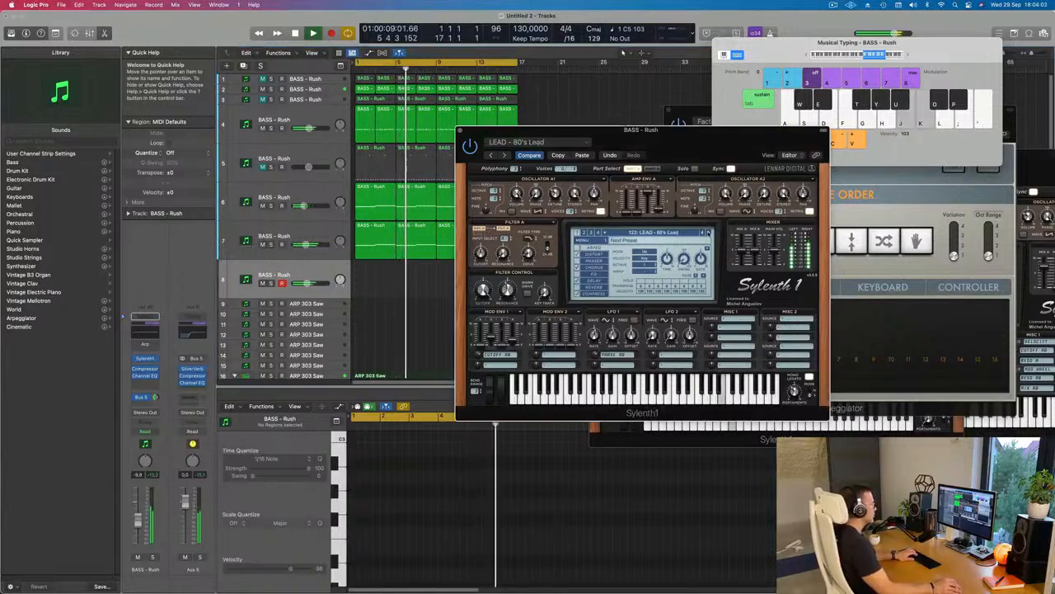
left_click(707, 232)
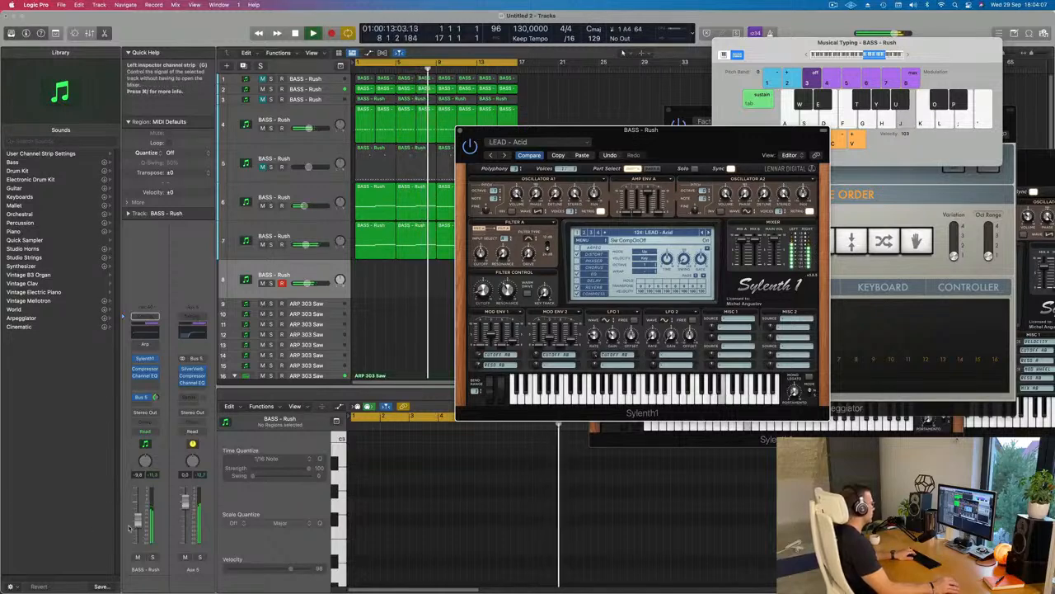
left_click_drag(139, 522, 139, 528)
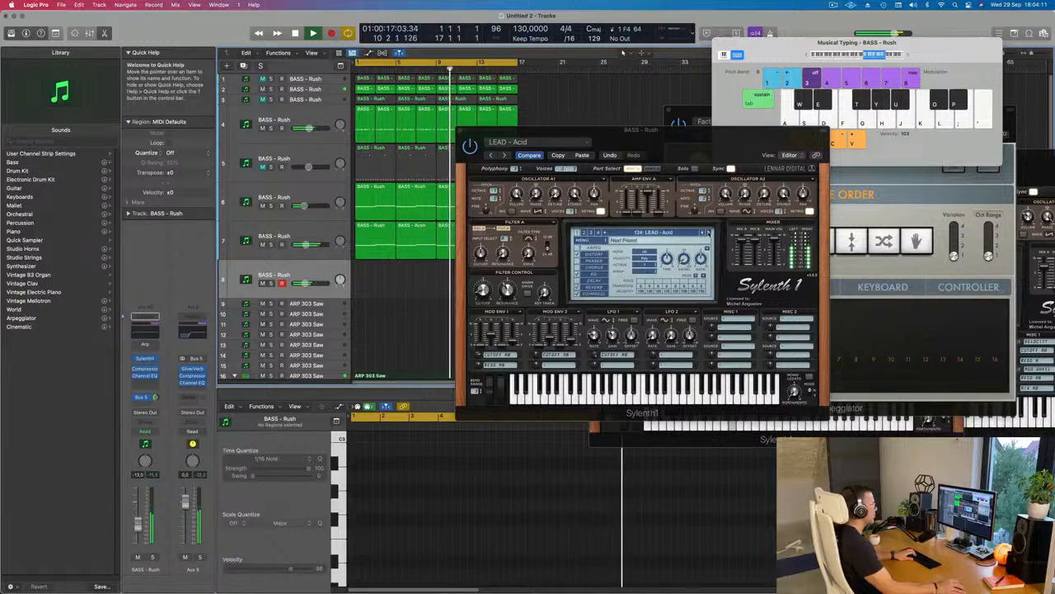
left_click(708, 233)
left_click(707, 233)
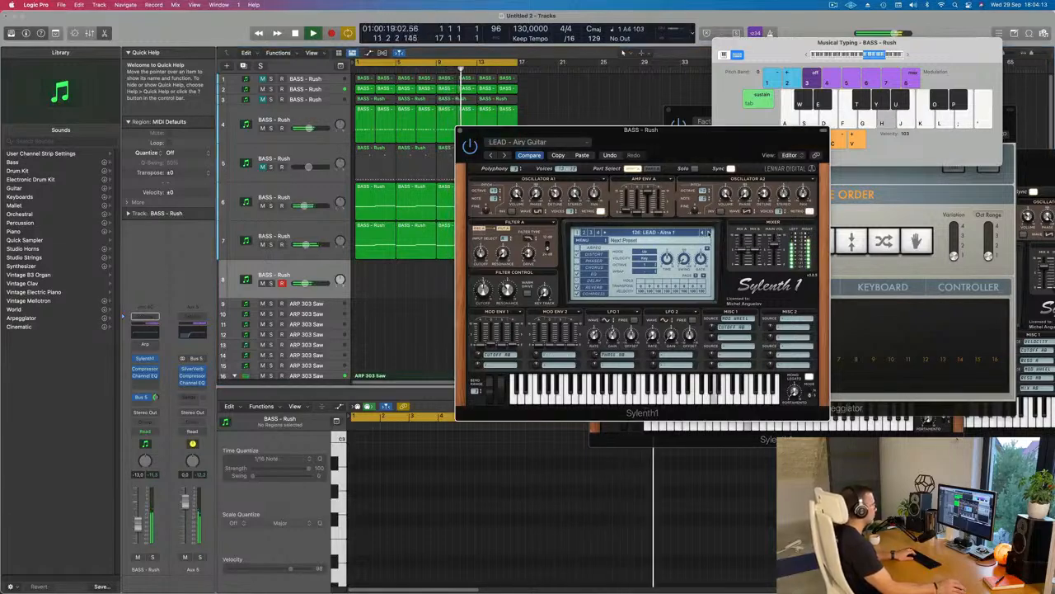
left_click(708, 232)
left_click(708, 233)
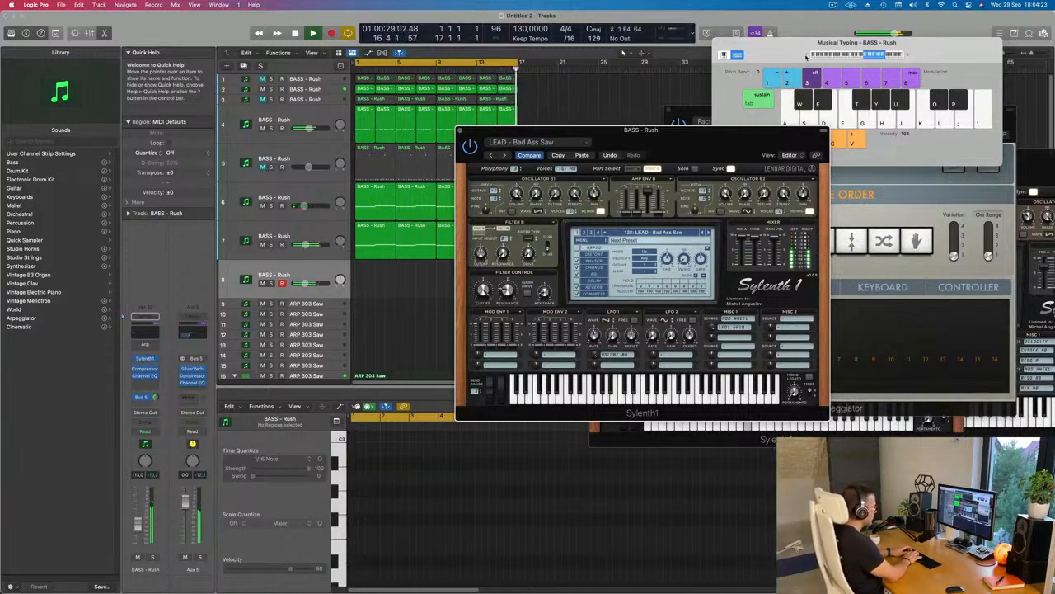
Record a lead melody on track 8 with Musical Typing from bar 1 to about bar 13, starting on E4.
key("r")
key("d")
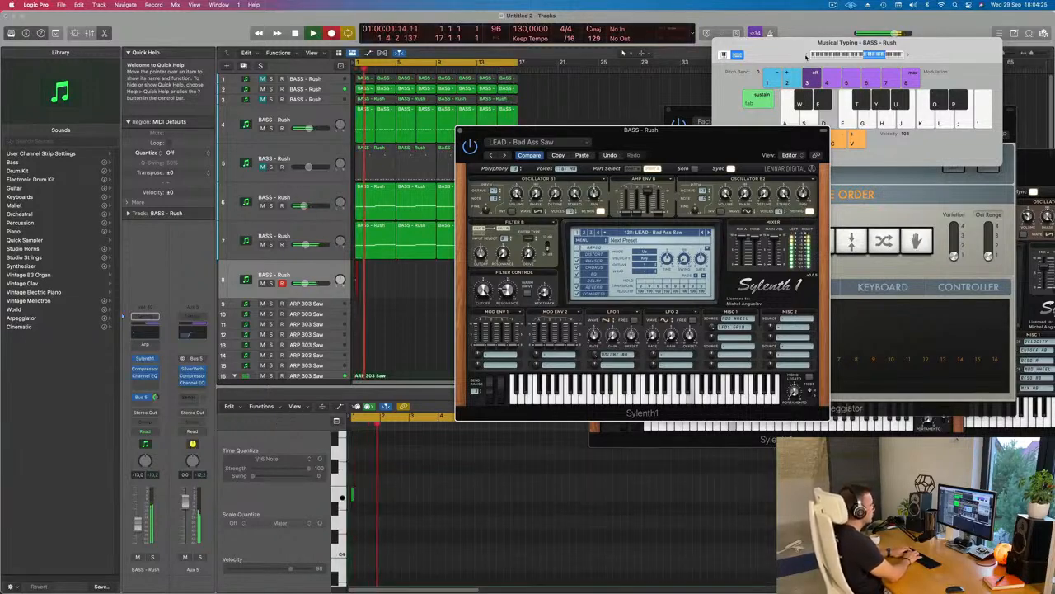
key("j")
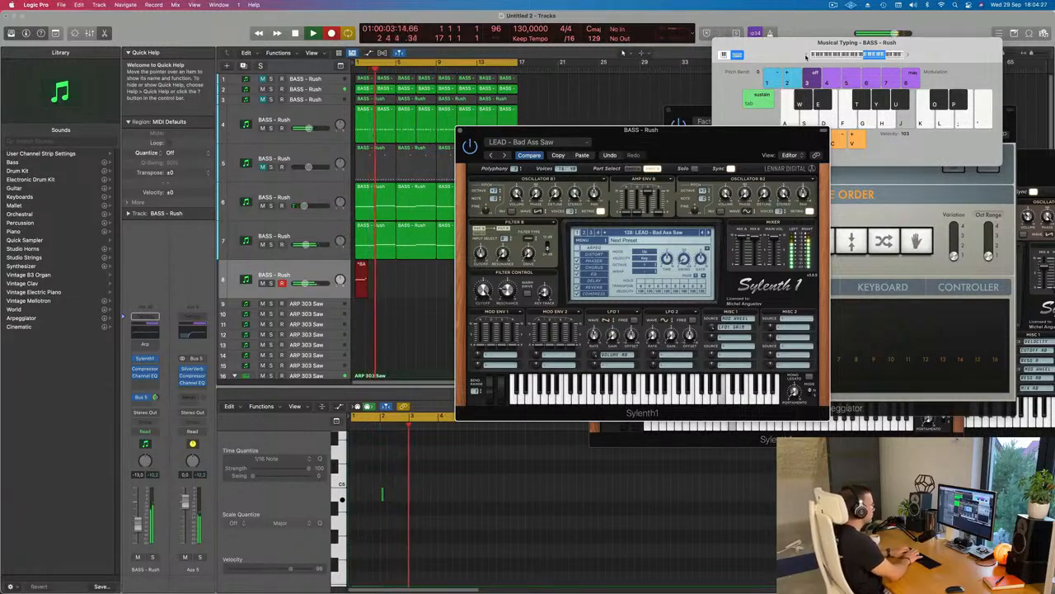
key("f")
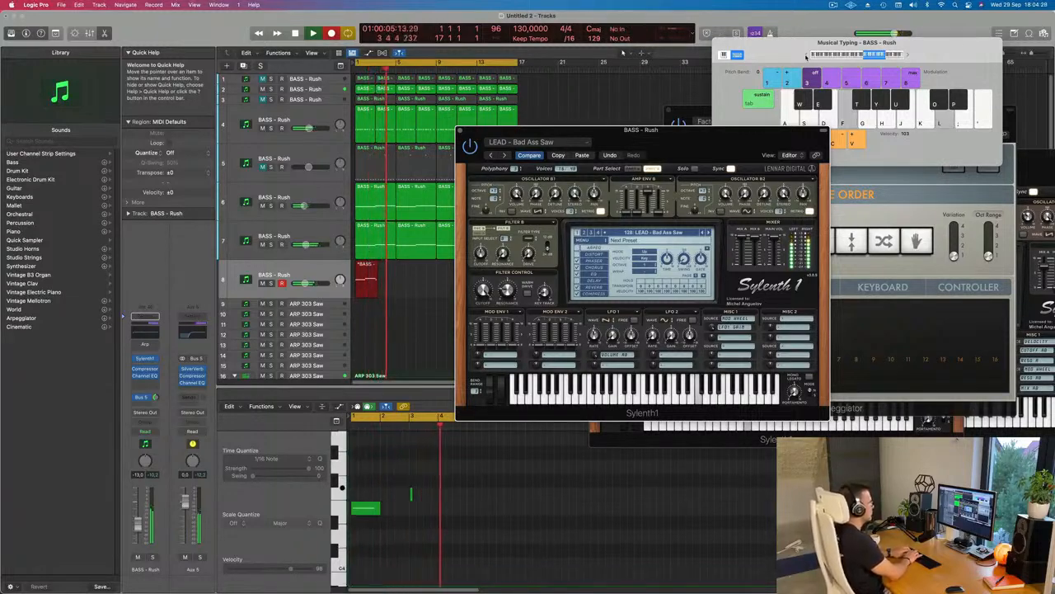
key("l")
key("d")
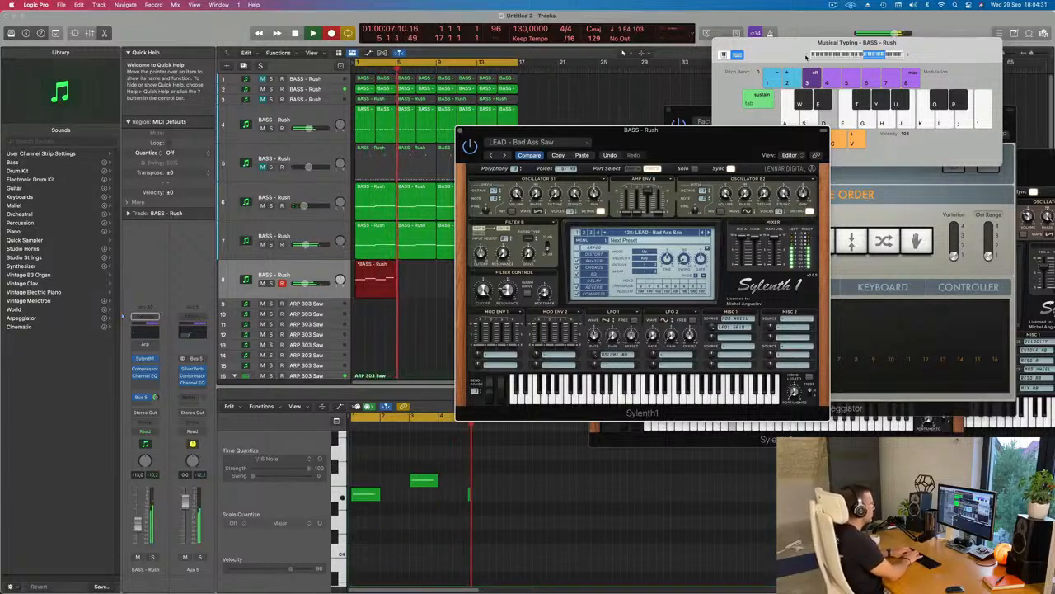
key("g")
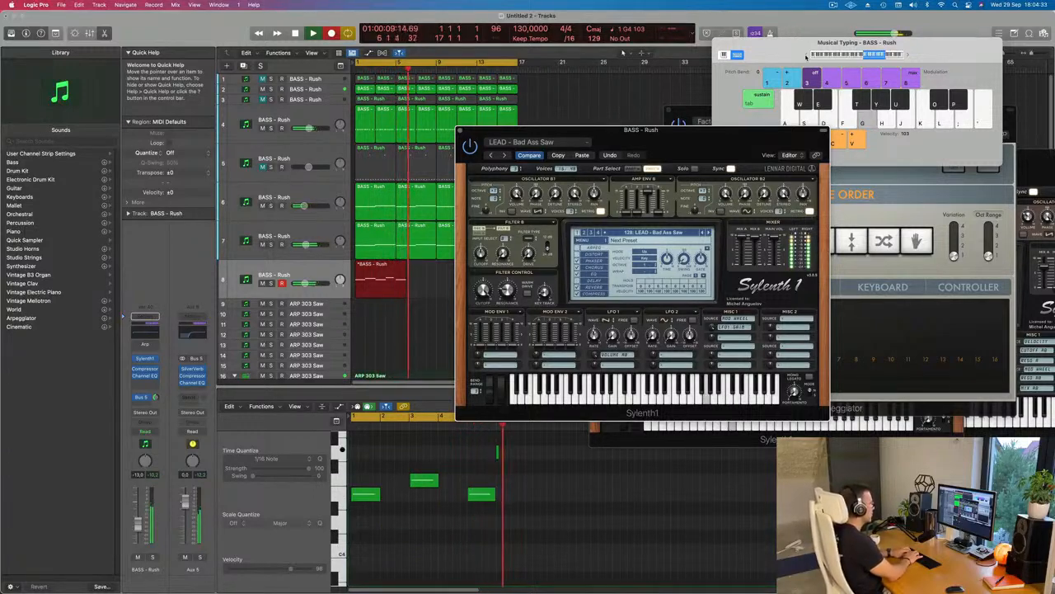
key("d")
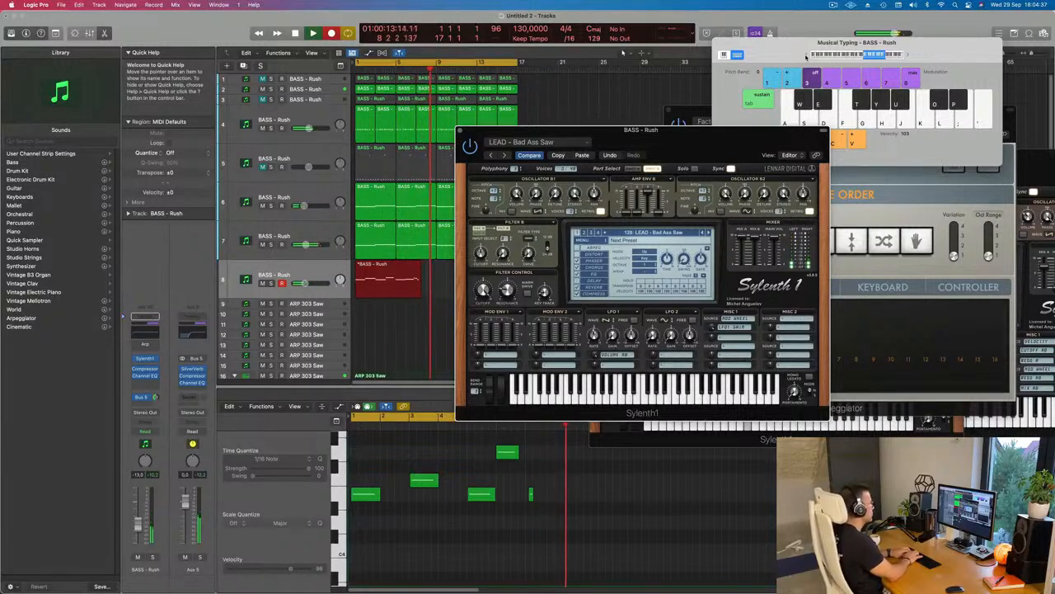
key("d")
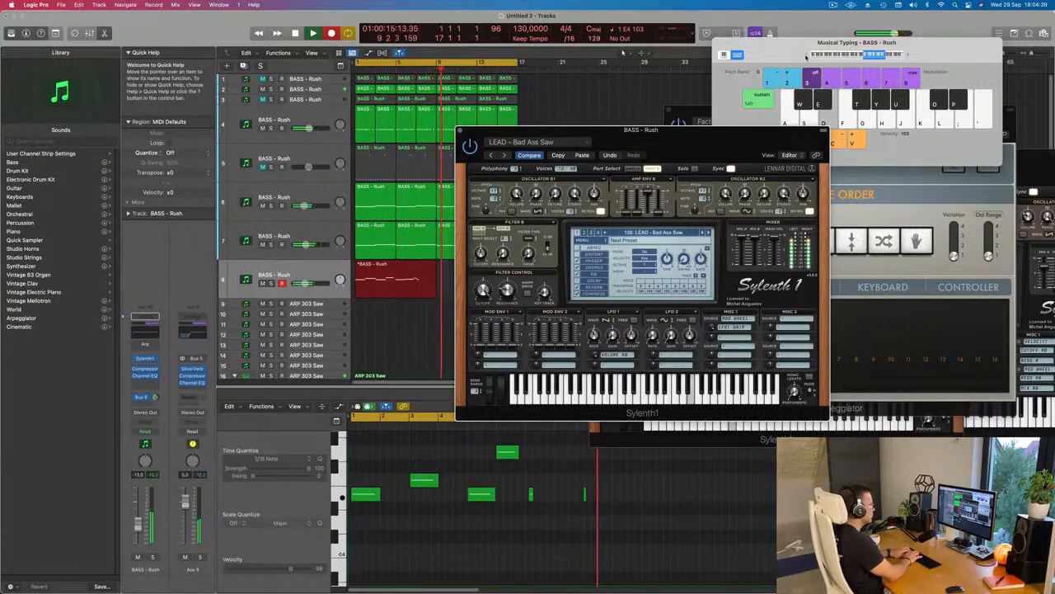
key("g")
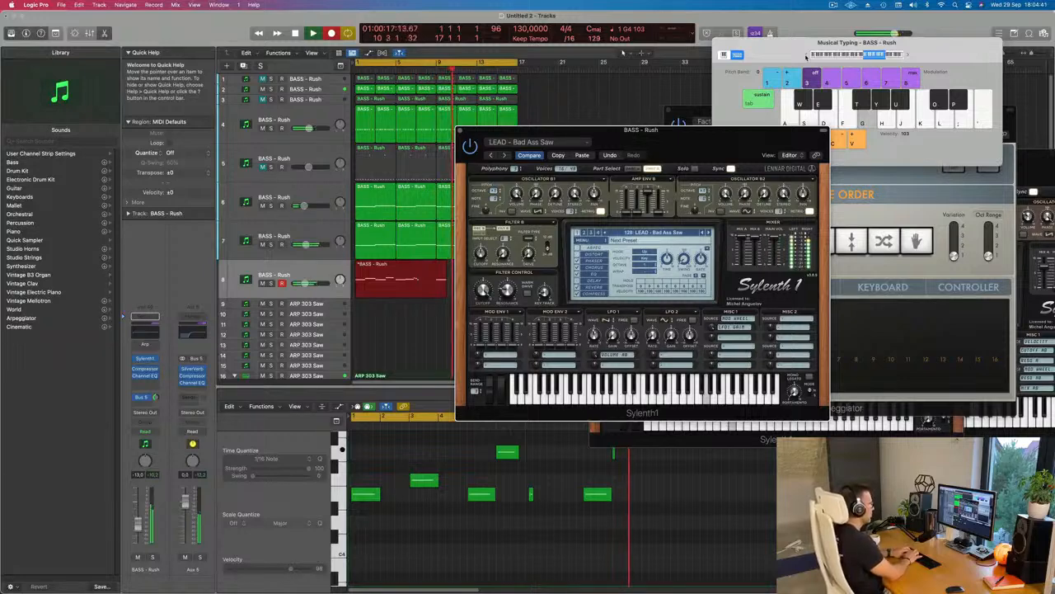
key("d")
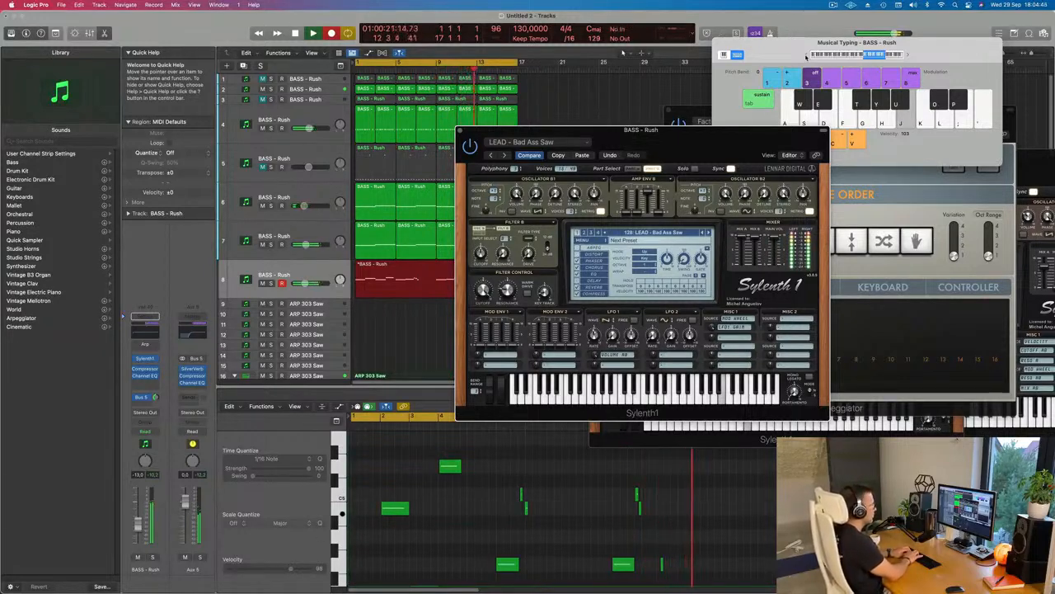
key("space")
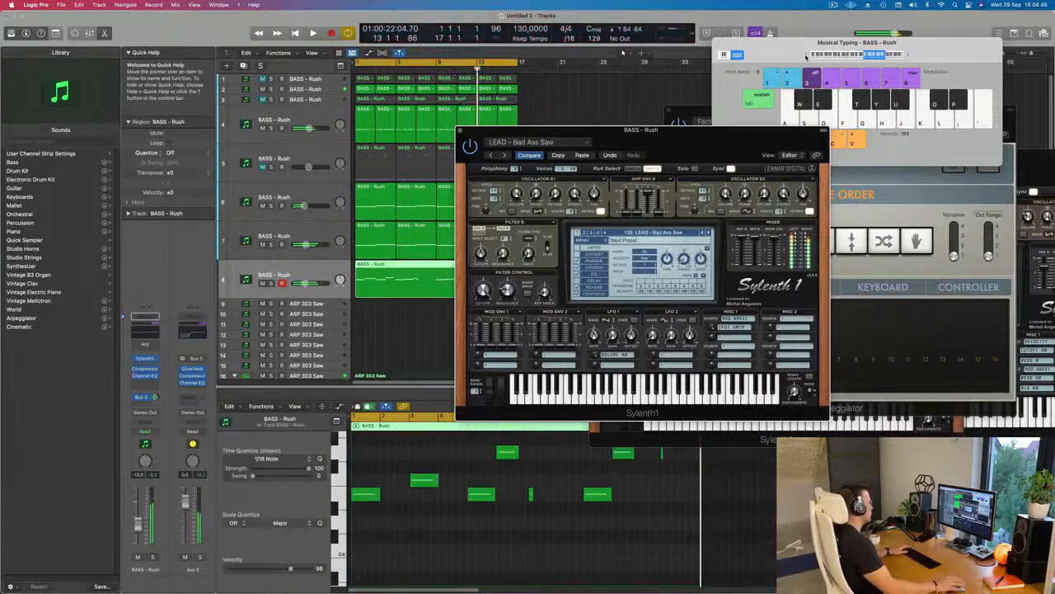
Play back track 8's recording from bar 1 and move the Sylenth1 window clear of the regions.
key("space")
left_click(701, 118)
left_click_drag(614, 131, 774, 107)
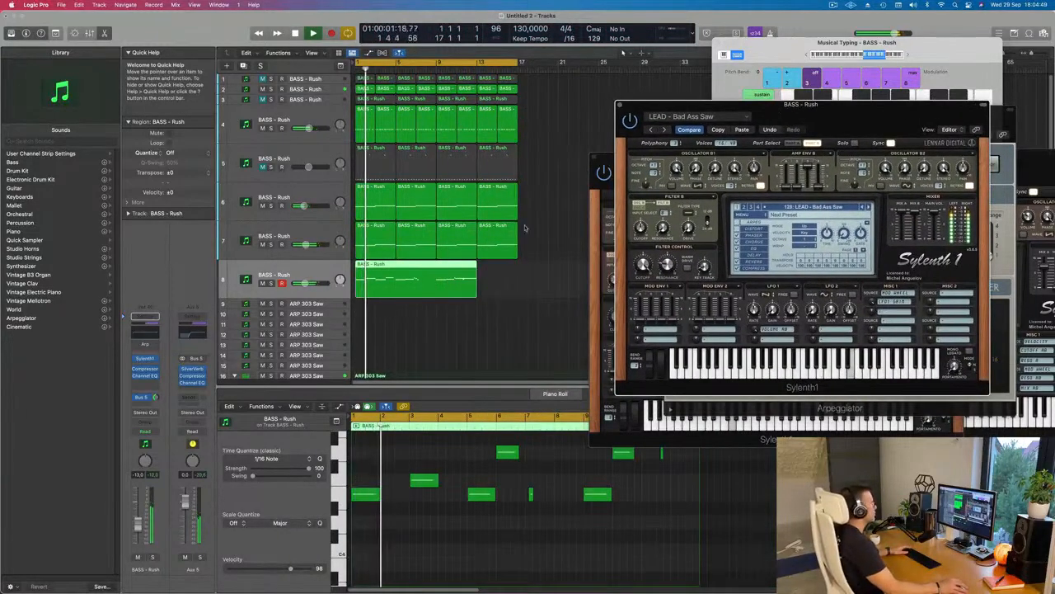
key("super+Left")
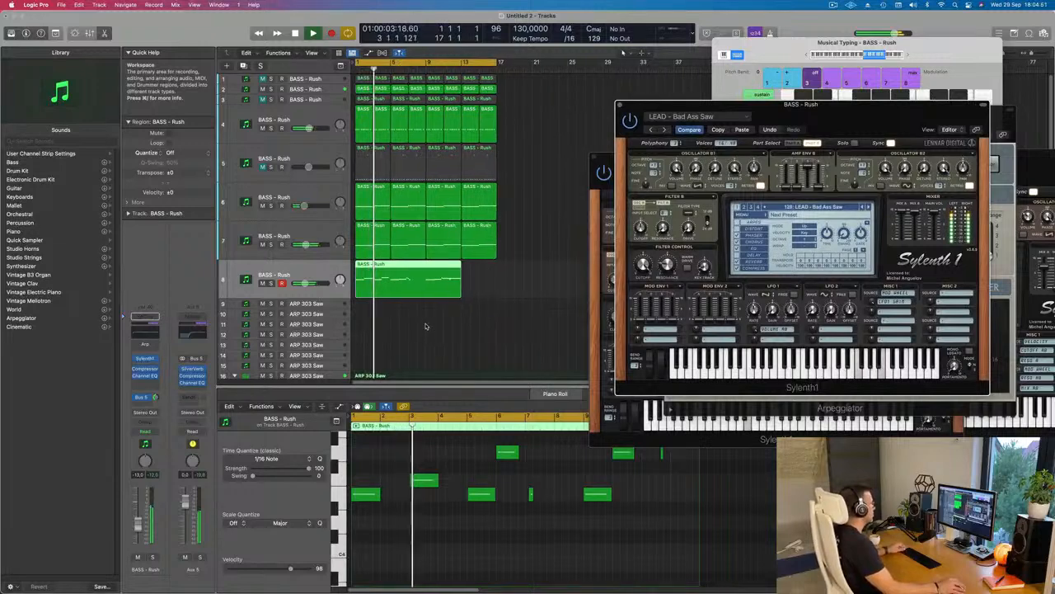
key("super+Right")
key("super+Right")
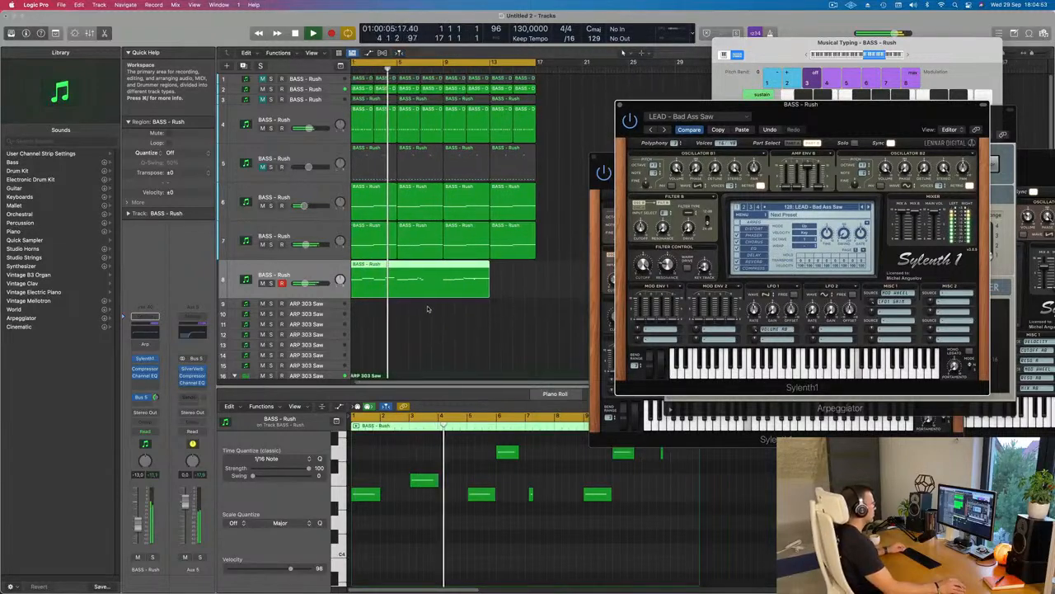
key("super+Left")
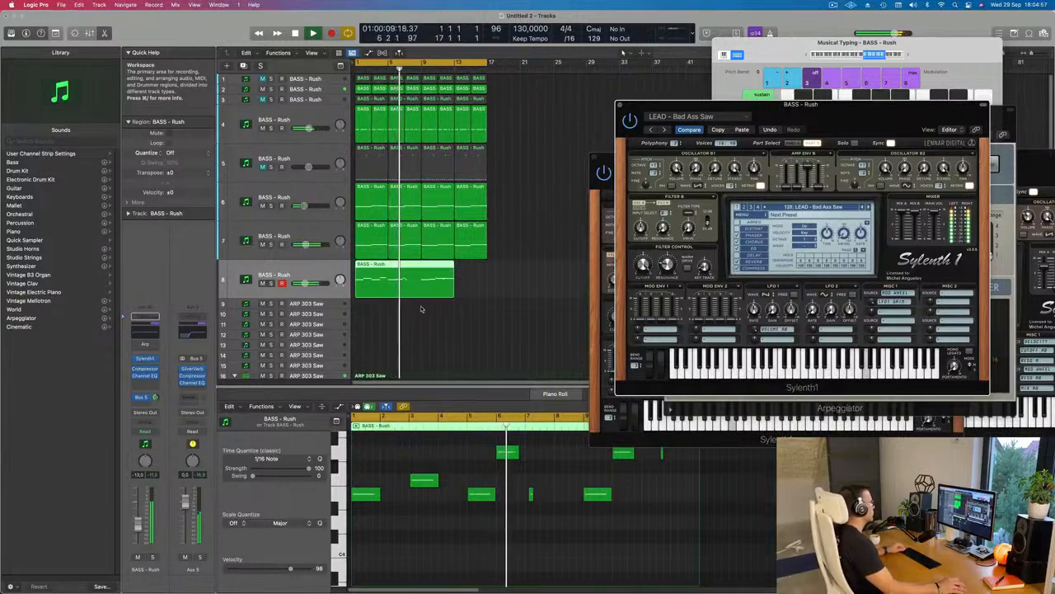
scroll(433, 309, "up", 3)
scroll(430, 315, "down", 3)
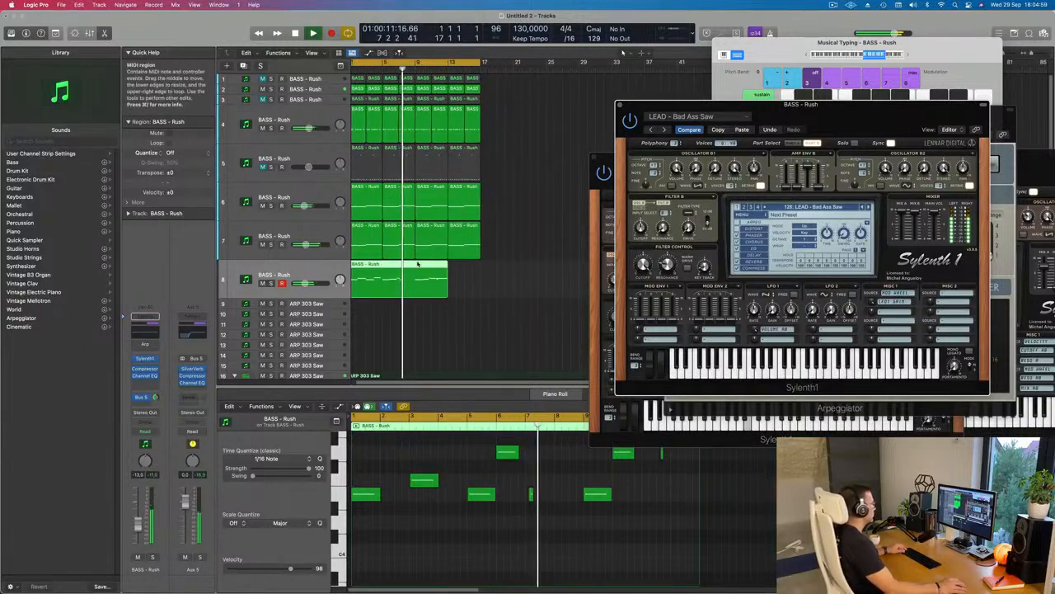
Trim track 8's region to the part from bar 9 on, splitting crossing notes, and move it to bar 1.
key("super+t")
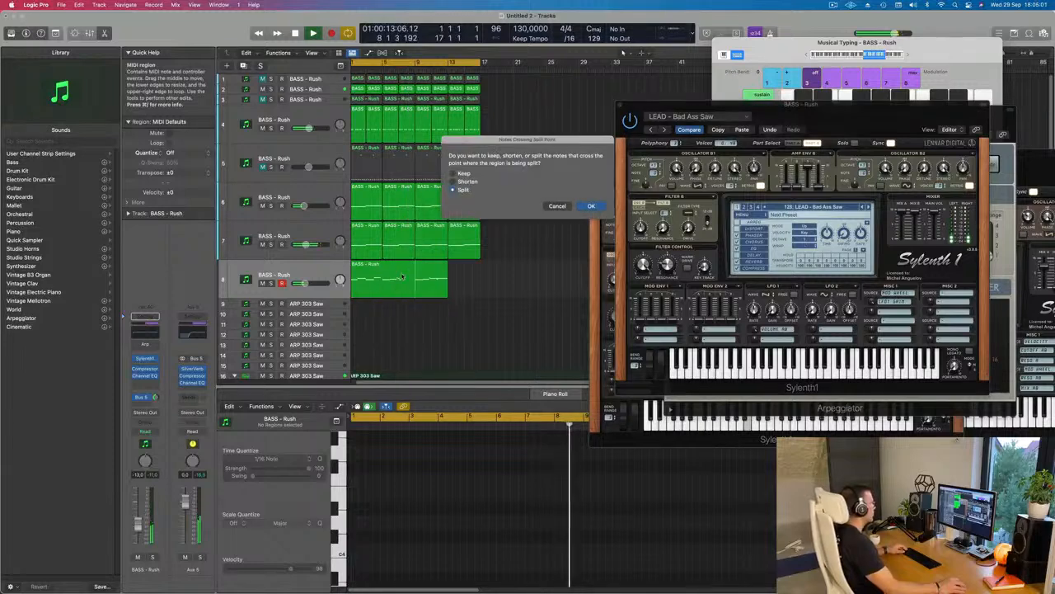
key("Return")
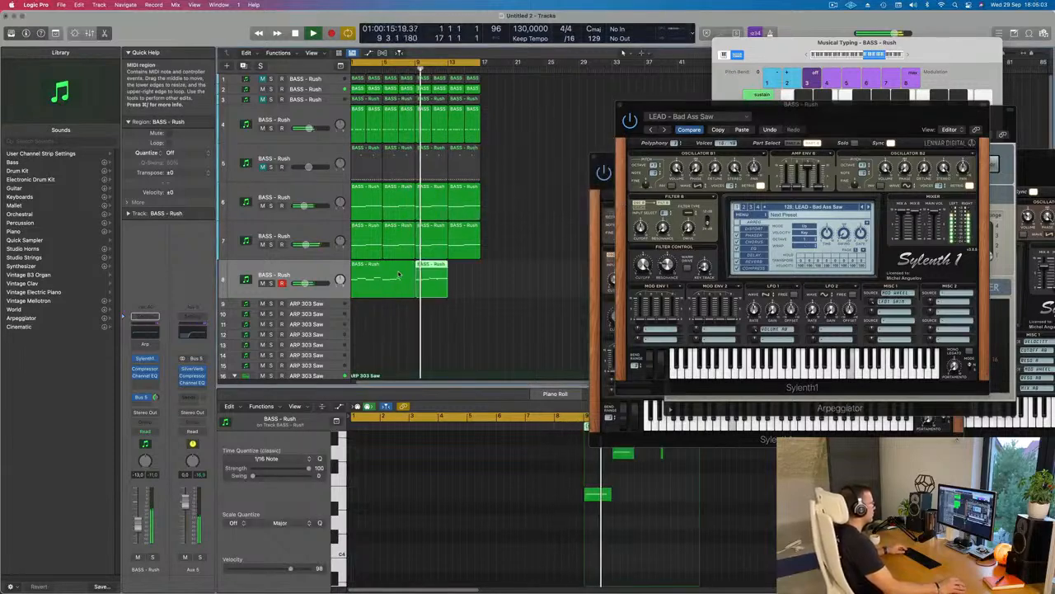
key("Delete")
left_click(438, 269)
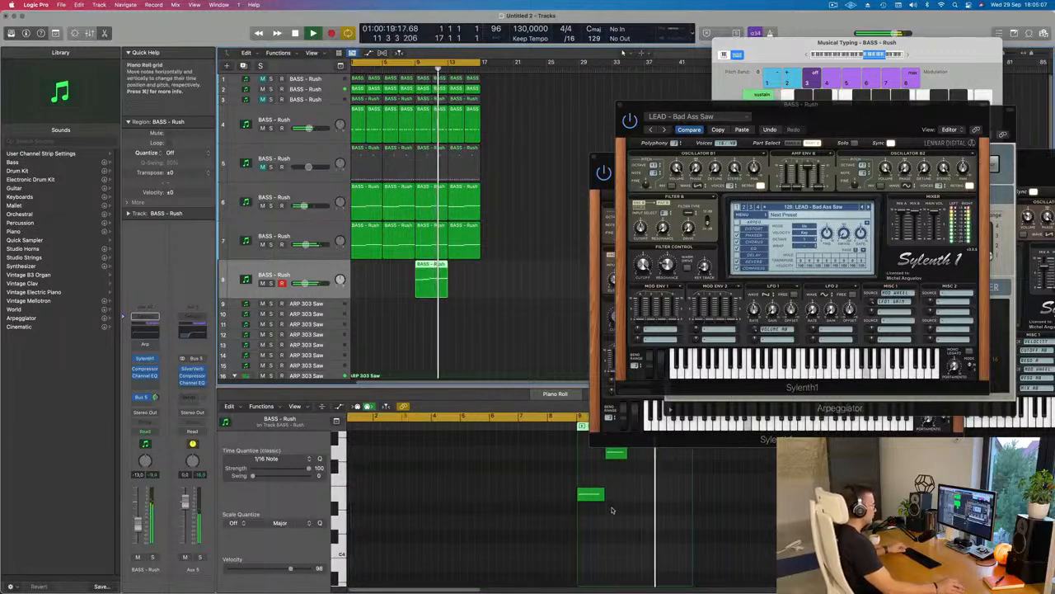
scroll(612, 509, "right", 3)
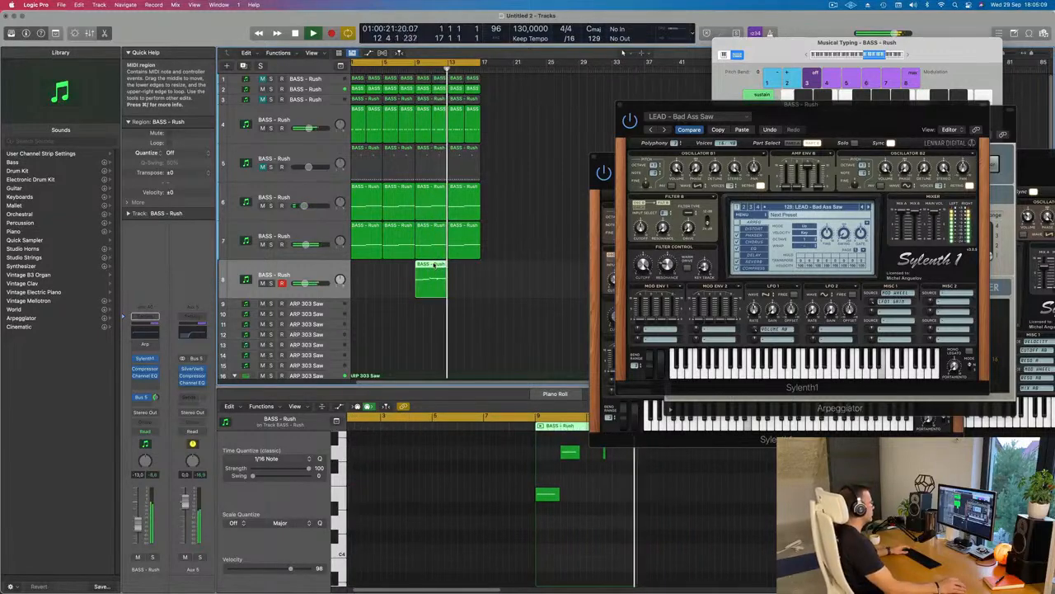
left_click_drag(435, 265, 371, 268)
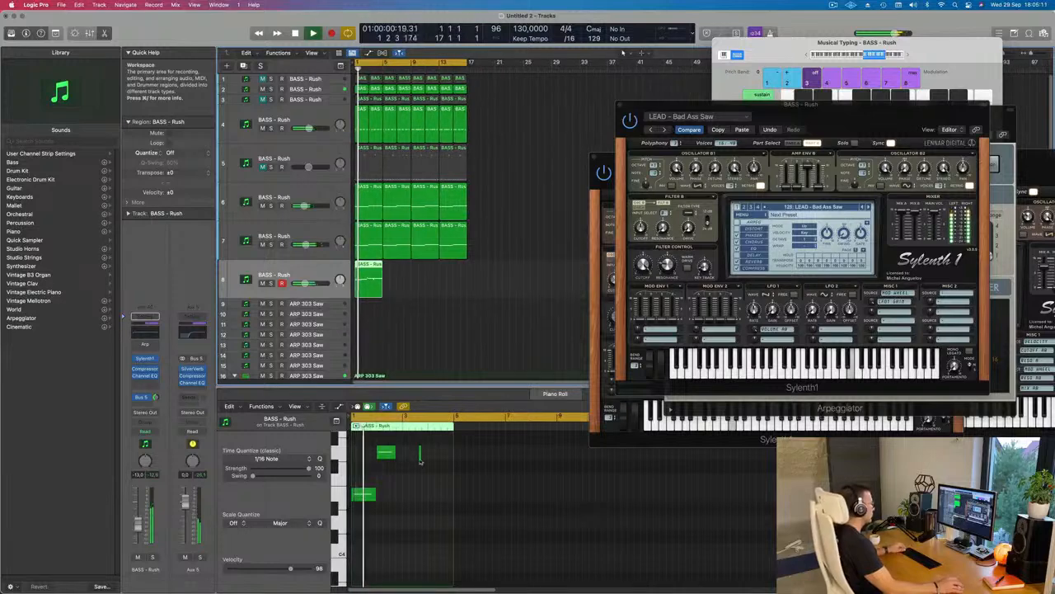
Transpose all notes in track 8's region down one octave and delete the short stray note after bar 3.
scroll(419, 465, "up", 3)
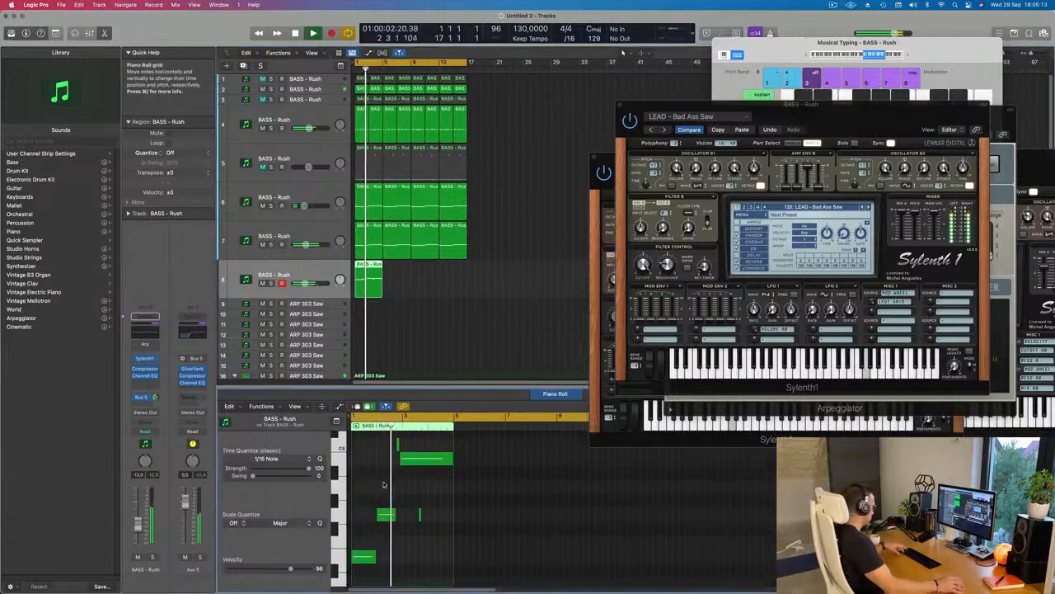
key("super+a")
key("Delete")
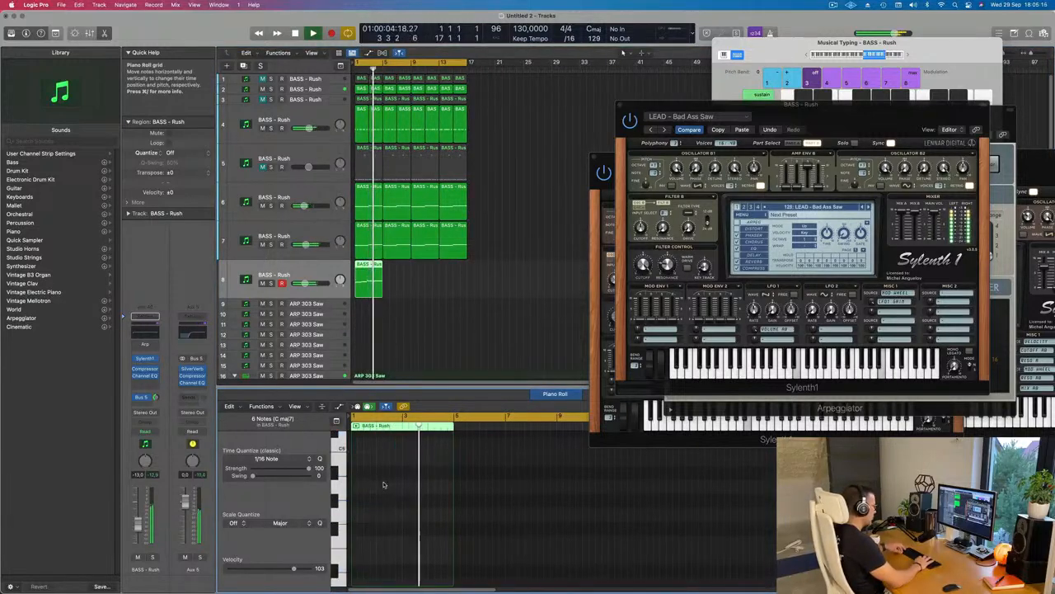
scroll(387, 484, "down", 5)
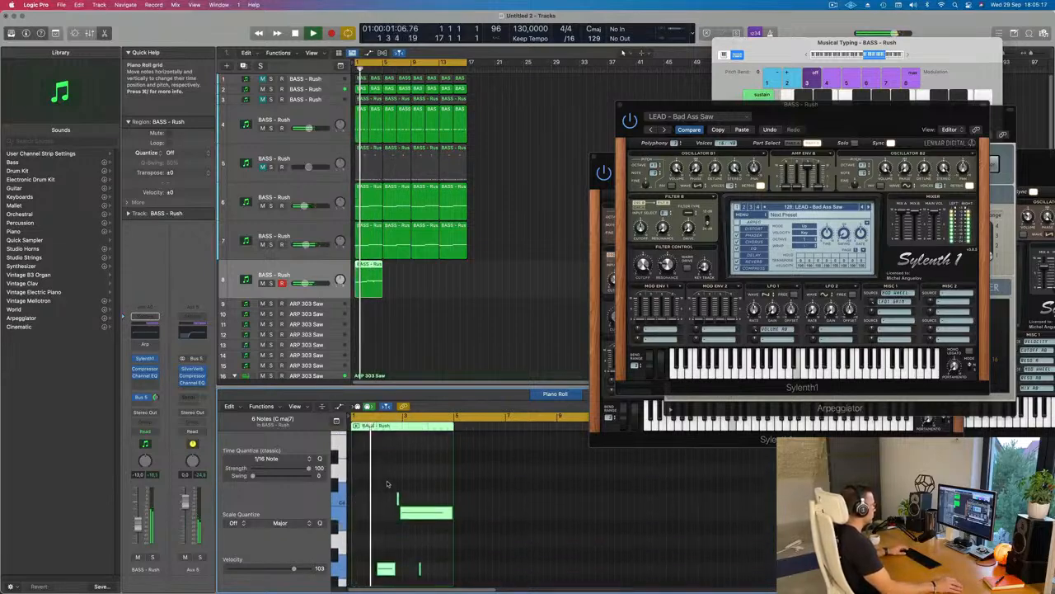
left_click_drag(431, 545, 415, 574)
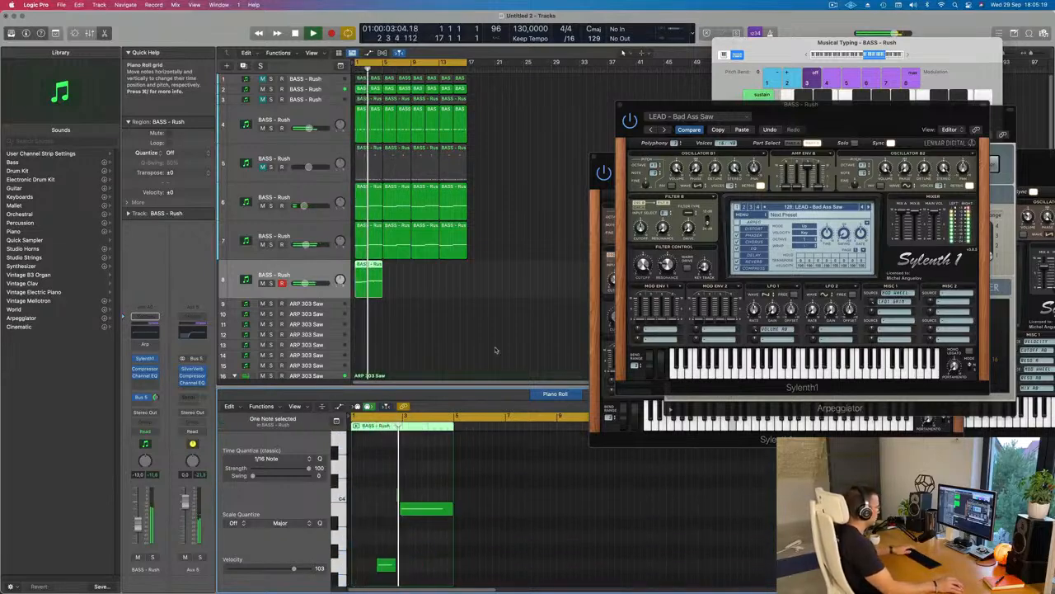
scroll(423, 299, "up", 2)
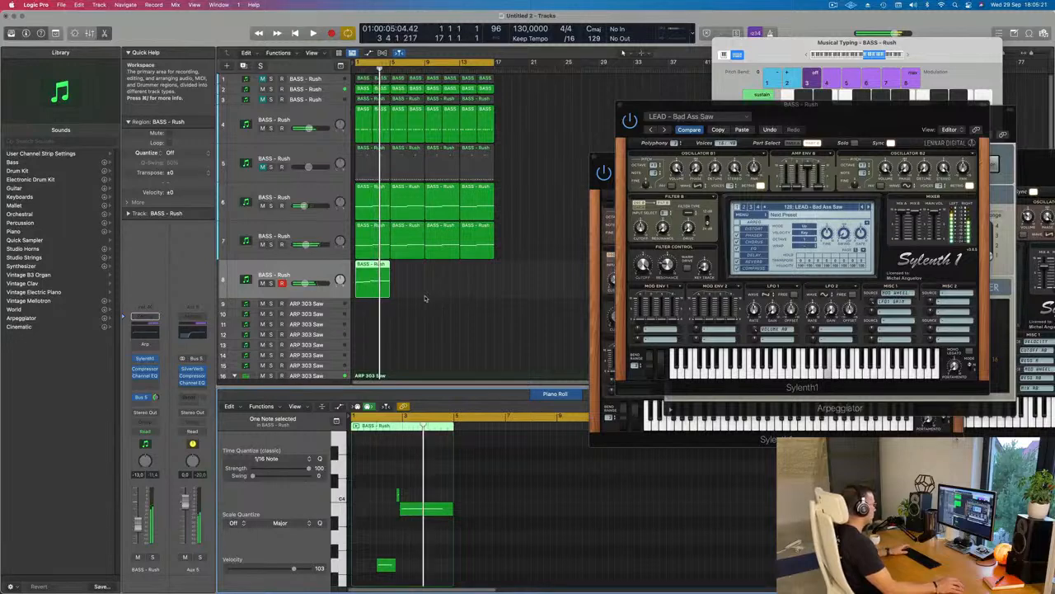
Try the LEAD - Acid preset on track 8 with its Arpeggiator switched on, and bypass the Arpeggiator again.
left_click_drag(857, 131, 709, 185)
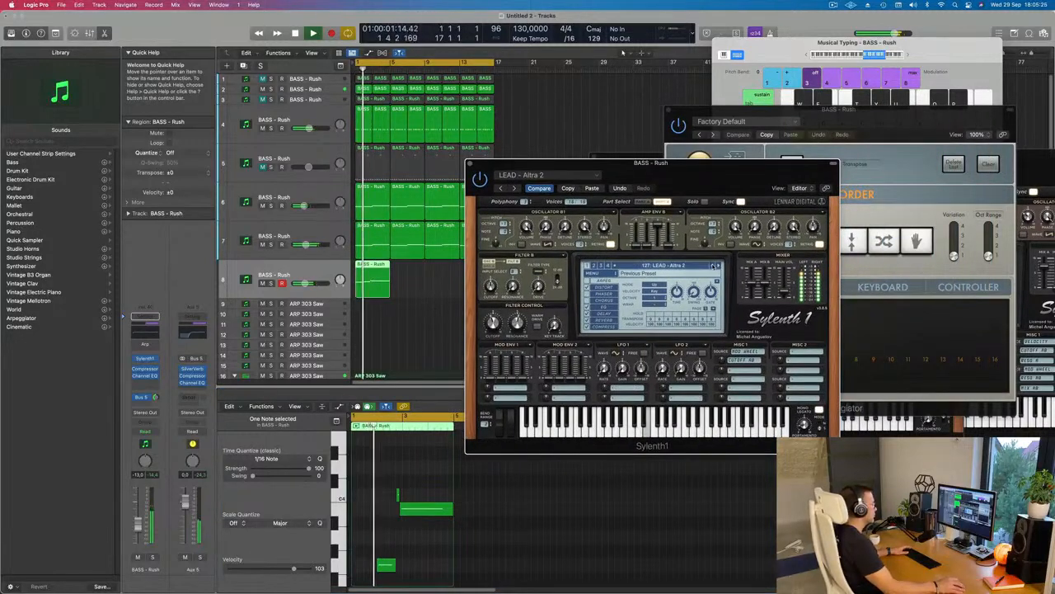
left_click(714, 266)
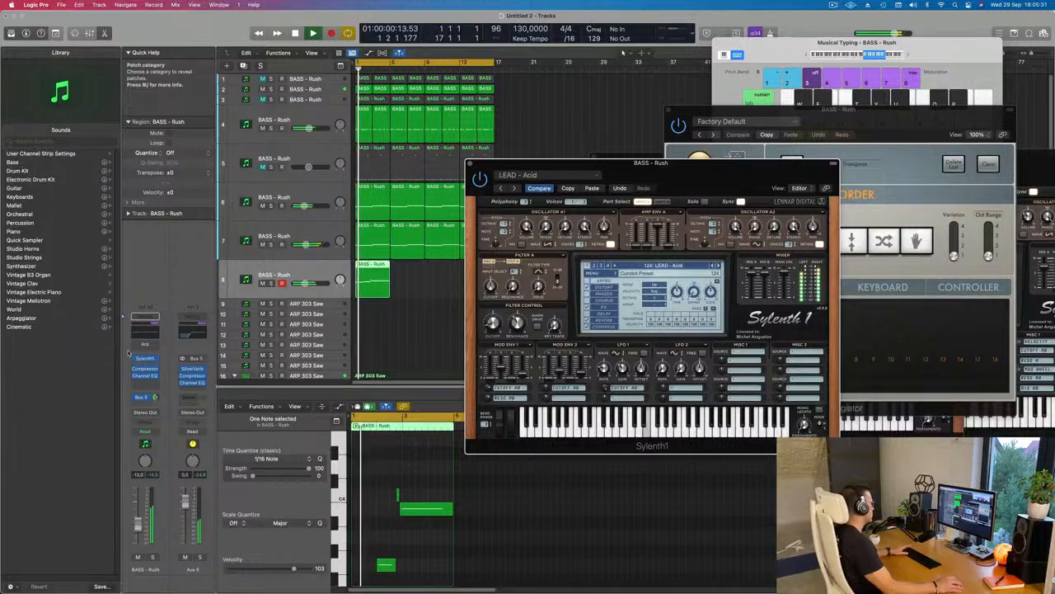
left_click(129, 353)
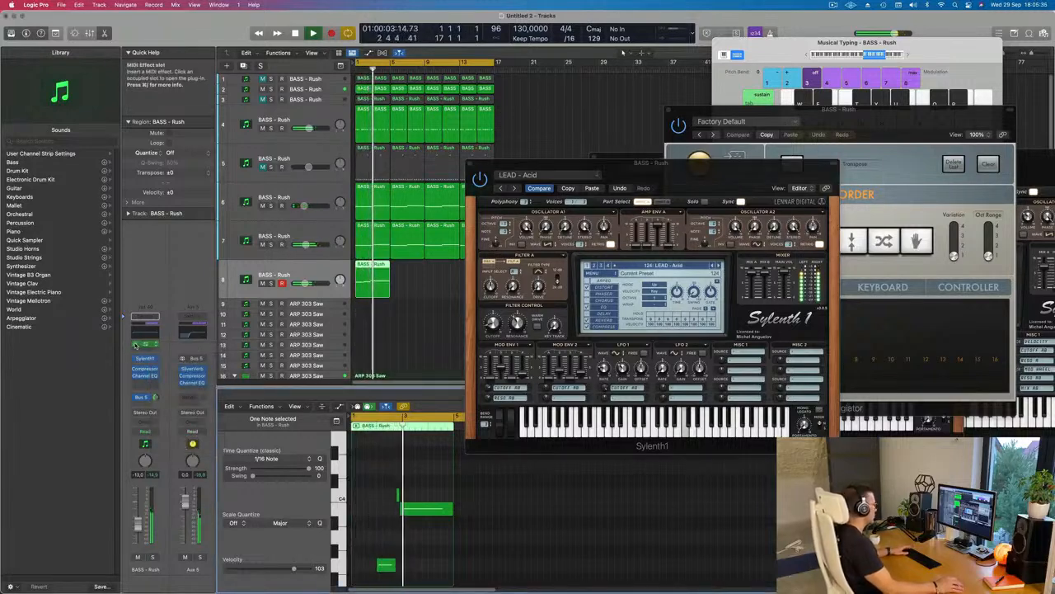
left_click(135, 345)
key("Return")
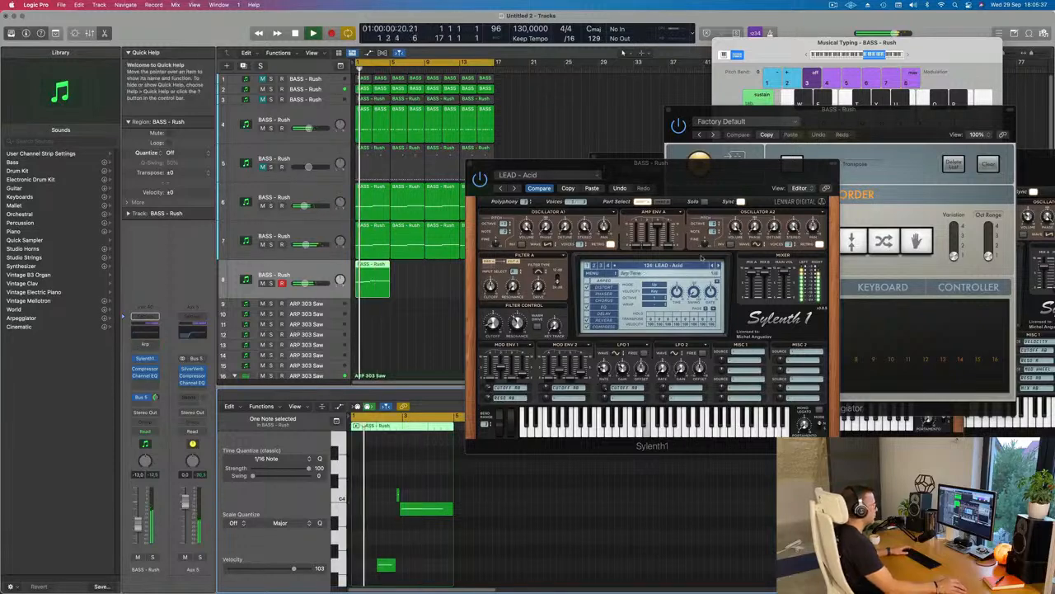
Switch track 8's Sylenth1 to the BASS - Wippenberg preset and raise the track's level to -11.0 dB during playback from bar 1.
left_click(547, 189)
key("Return")
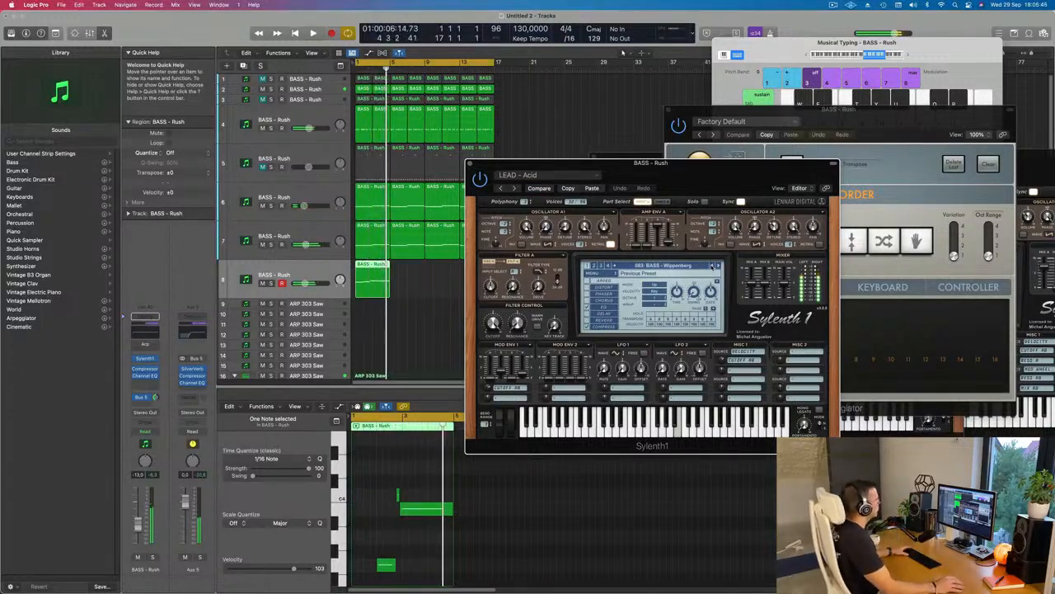
key("space")
key("space")
key("space")
left_click_drag(138, 526, 138, 524)
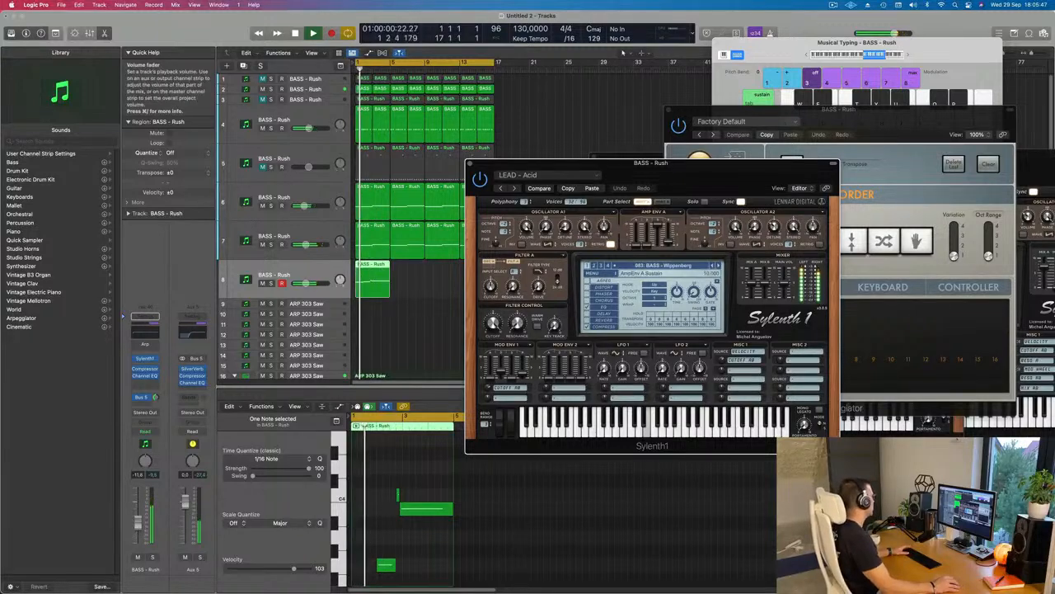
Set track 8's Channel EQ to a 426 Hz low cut and a +0.1 dB low shelf at 114 Hz, and move the plug-in windows off the regions.
left_click(144, 318)
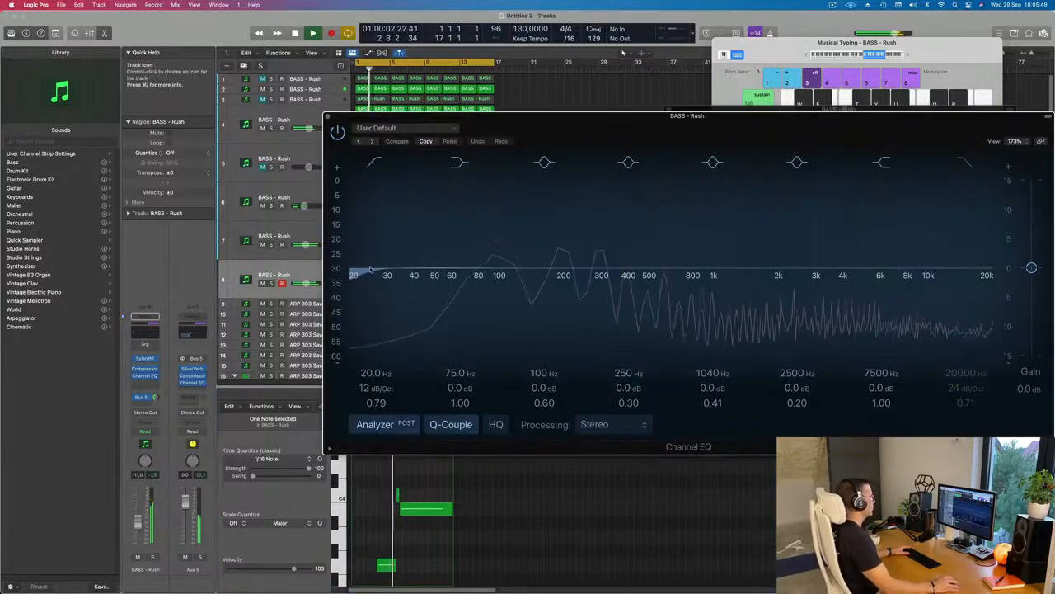
left_click_drag(473, 272, 511, 272)
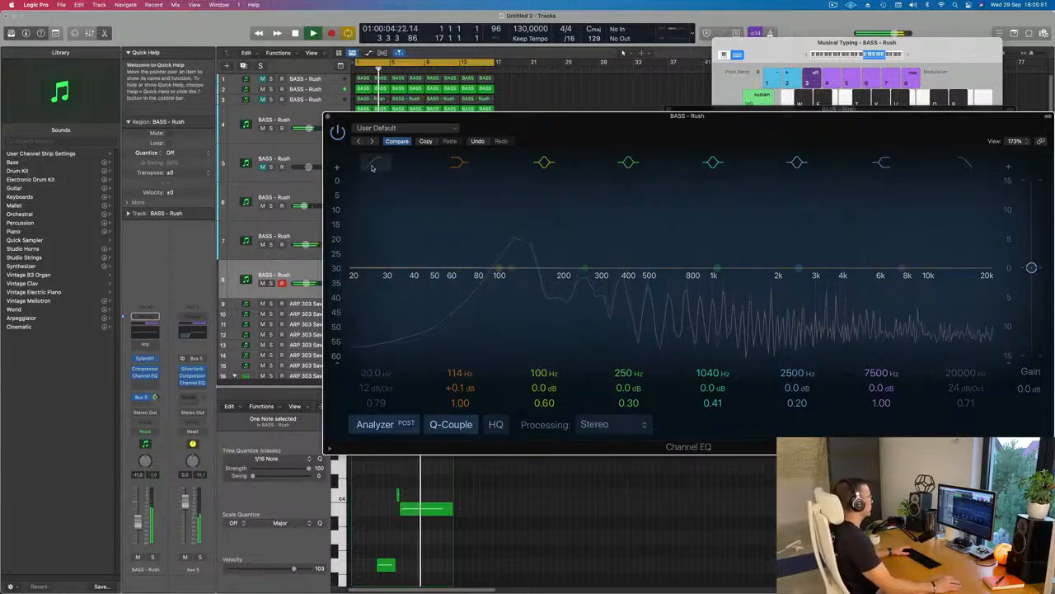
left_click_drag(363, 250, 649, 223)
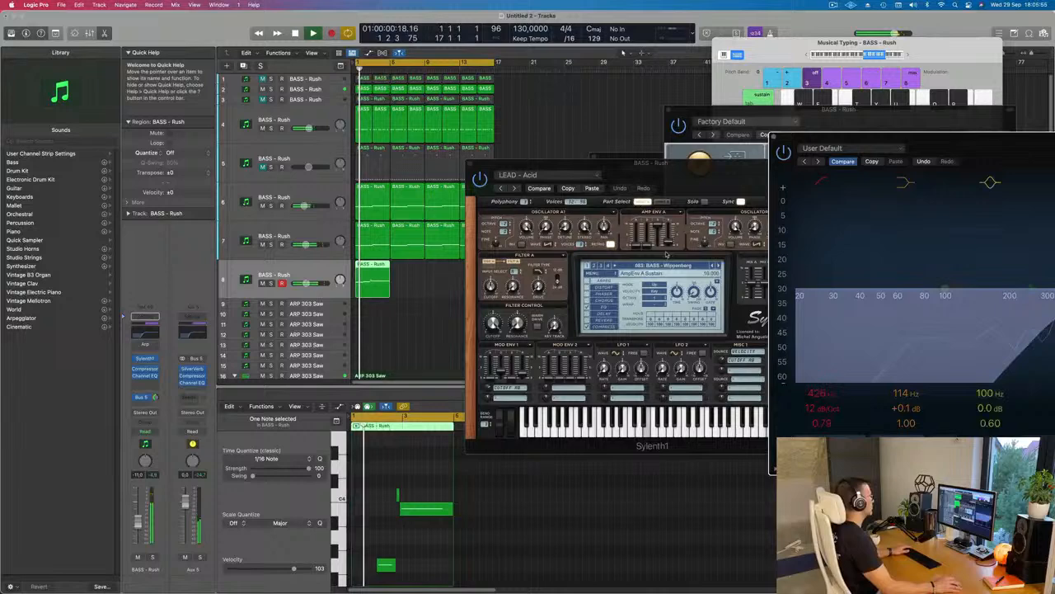
left_click_drag(678, 163, 971, 153)
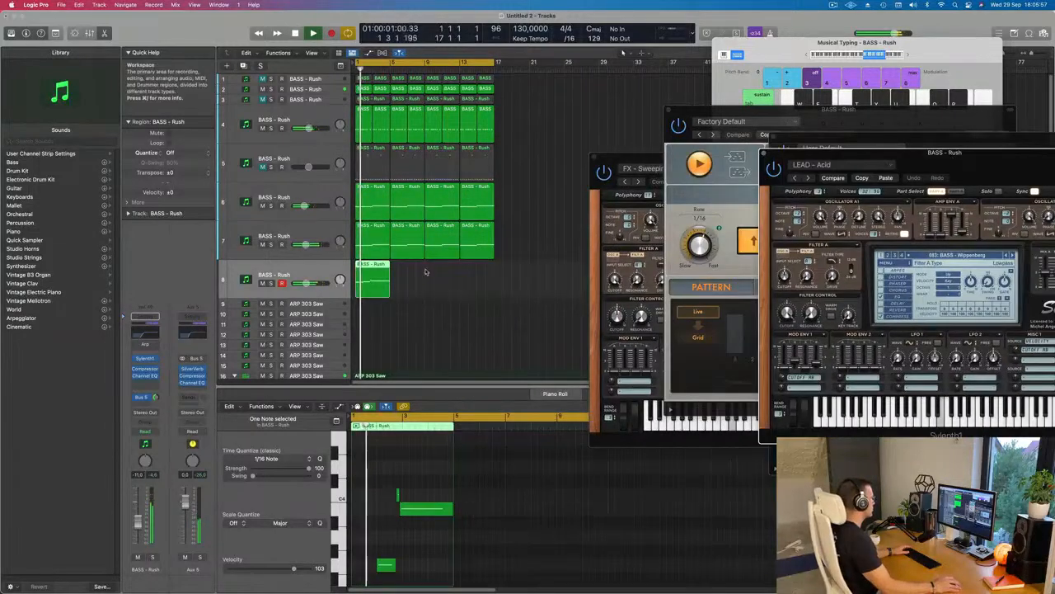
Repeat track 8's four-bar region three times so that the part fills bars 1 to 16.
left_click_drag(432, 282, 346, 312)
left_click(376, 280)
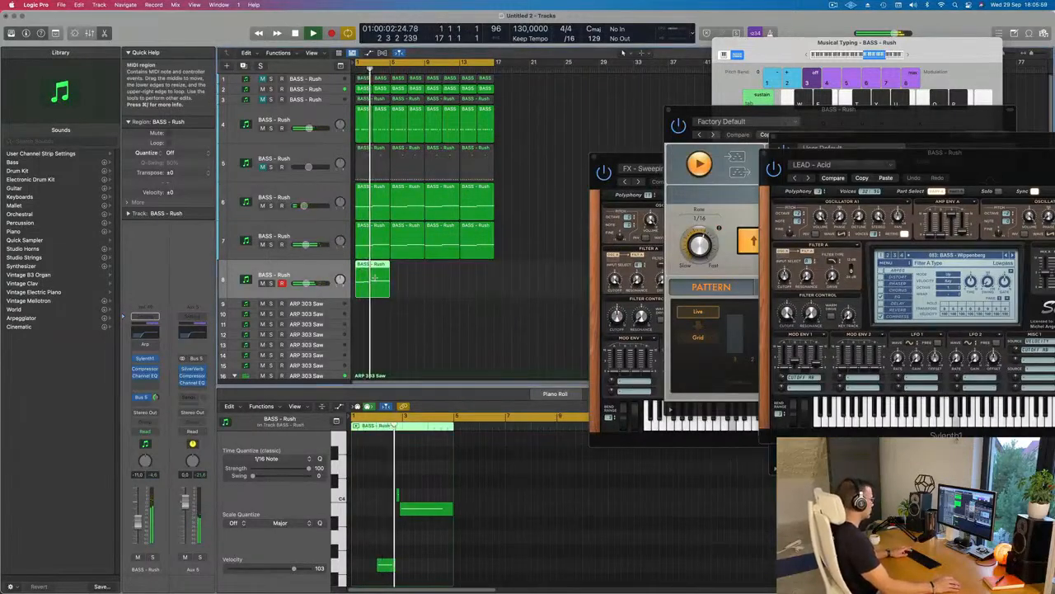
key("super+r")
key("super+r")
key("super+r")
scroll(386, 288, "left", 2)
scroll(386, 287, "down", 3)
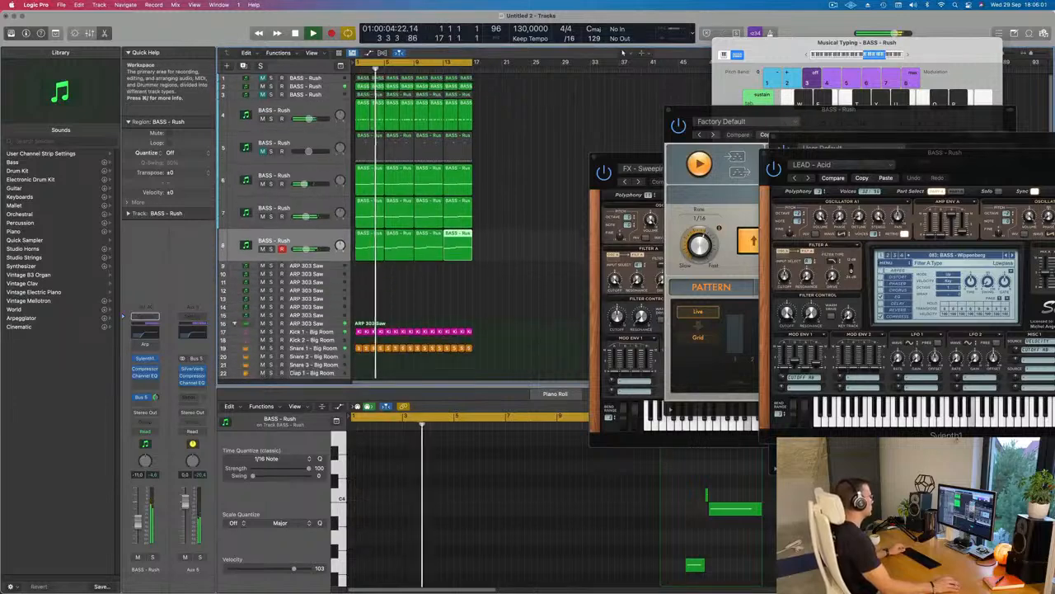
left_click(409, 279)
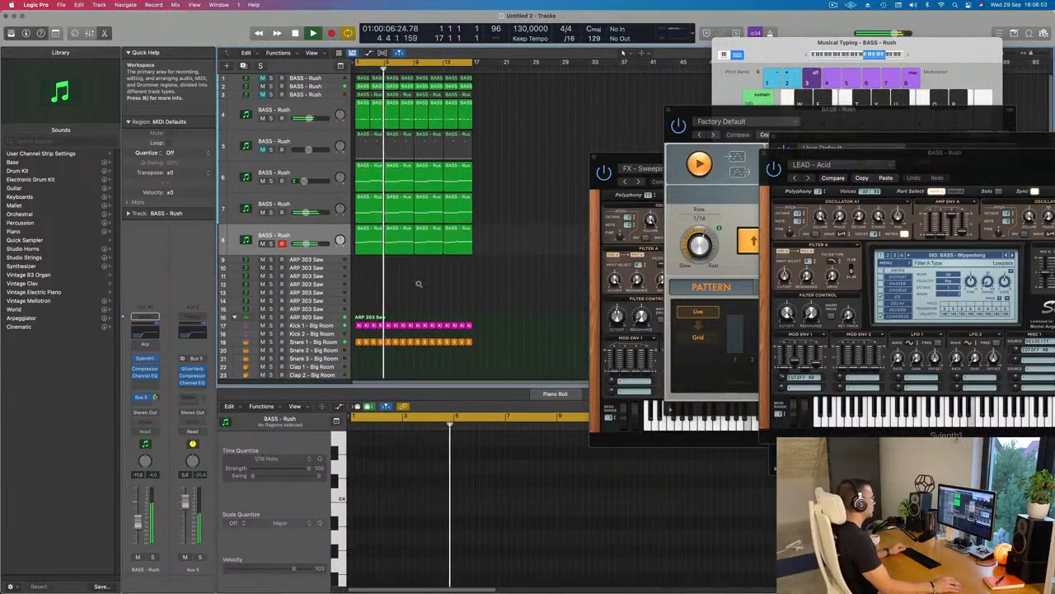
scroll(415, 284, "left", 1)
scroll(479, 282, "left", 1)
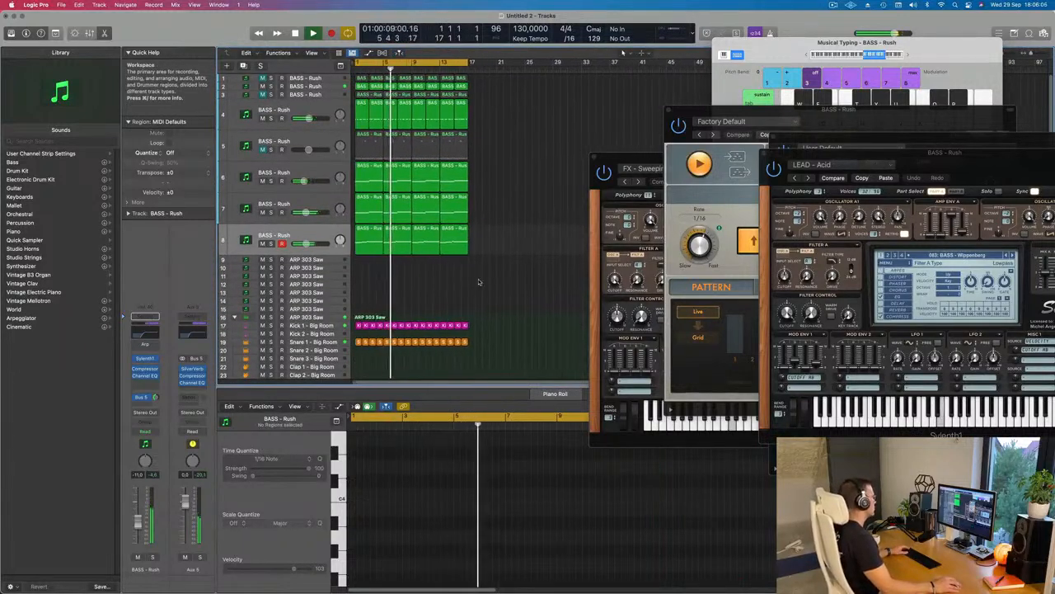
In track 8's first region, shorten the long note to end midway through bar 4 and copy the bar 2 note into the gap.
left_click(396, 229)
scroll(548, 495, "up", 4)
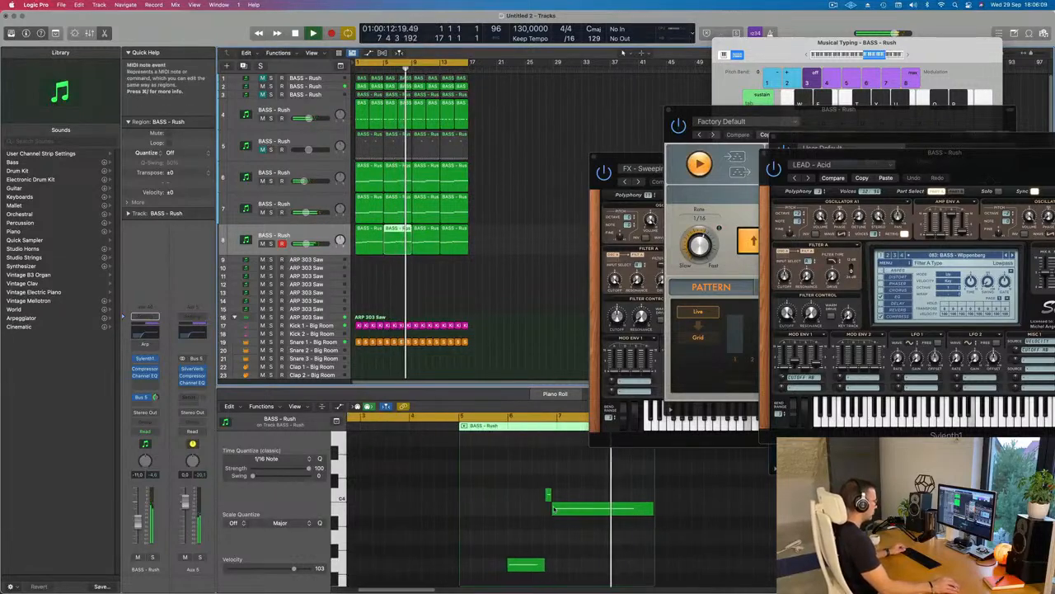
scroll(554, 506, "down", 3)
key("space")
key("space")
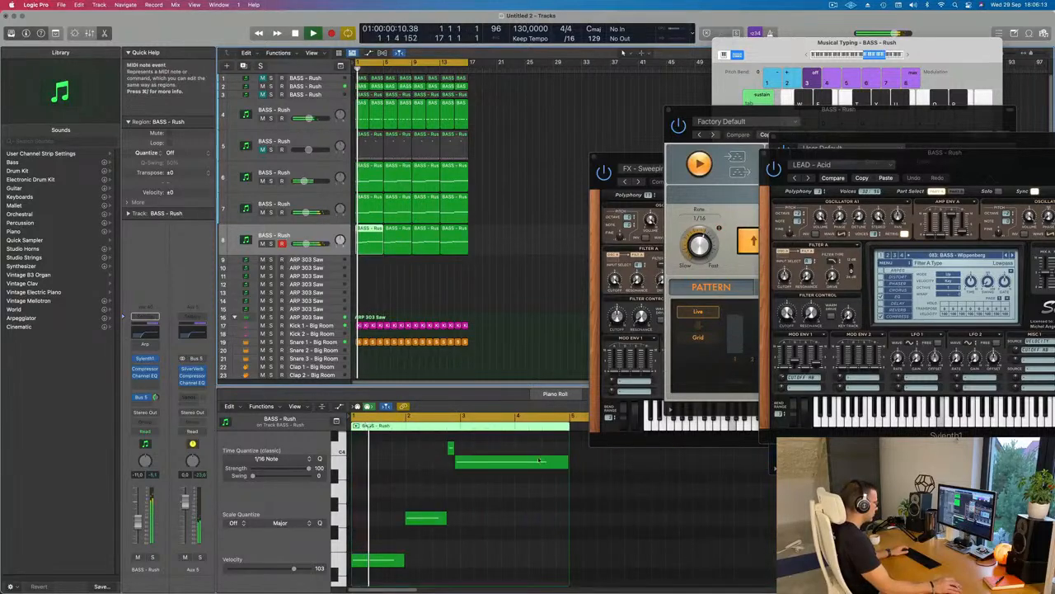
left_click(558, 463)
left_click_drag(568, 464, 541, 464)
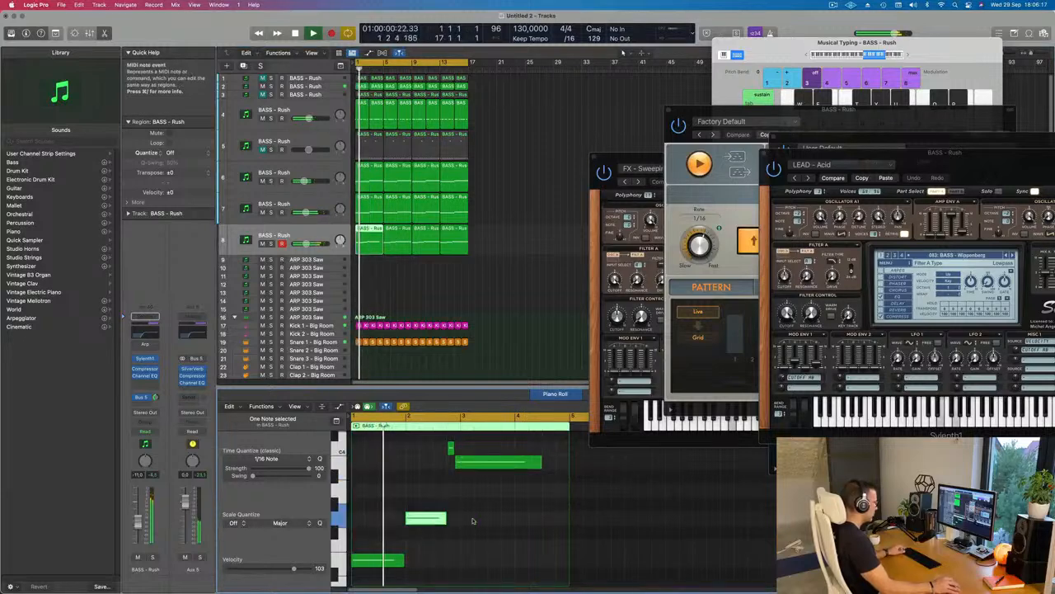
left_click_drag(429, 519, 569, 518)
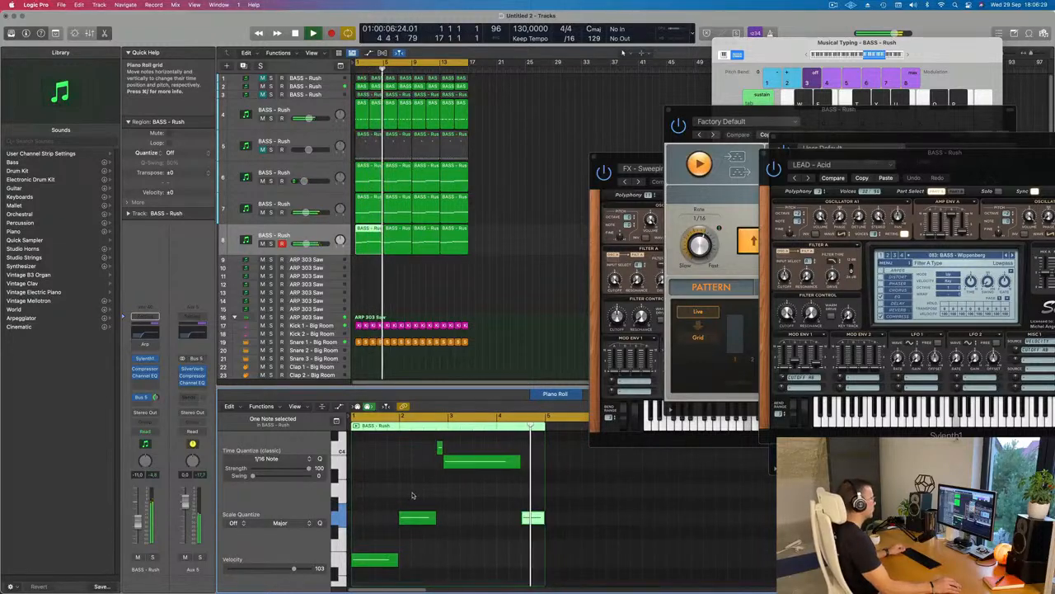
Play from bar 1 and briefly mute track 7 to compare the mix with and without it.
key("Return")
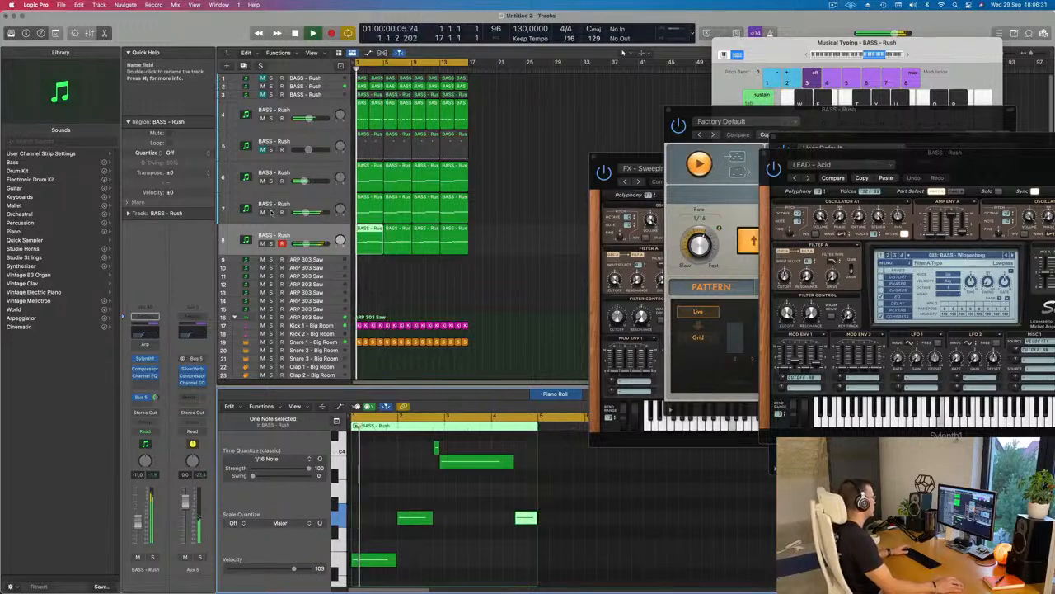
left_click(263, 212)
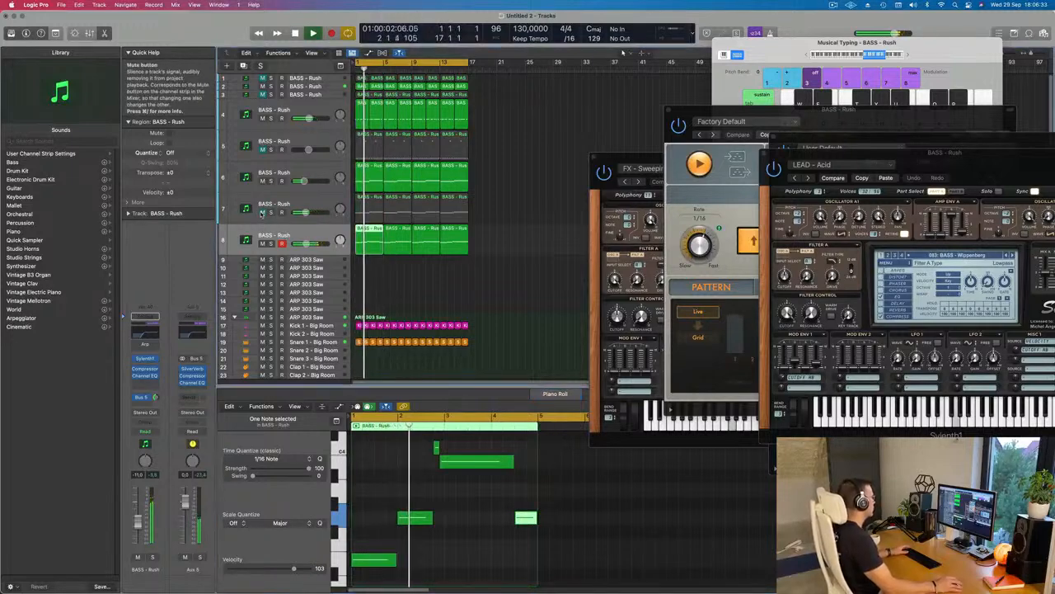
left_click(262, 213)
Select track 7, replay from bar 1 and check the preset in its Sylenth1 window.
left_click(250, 212)
key("Return")
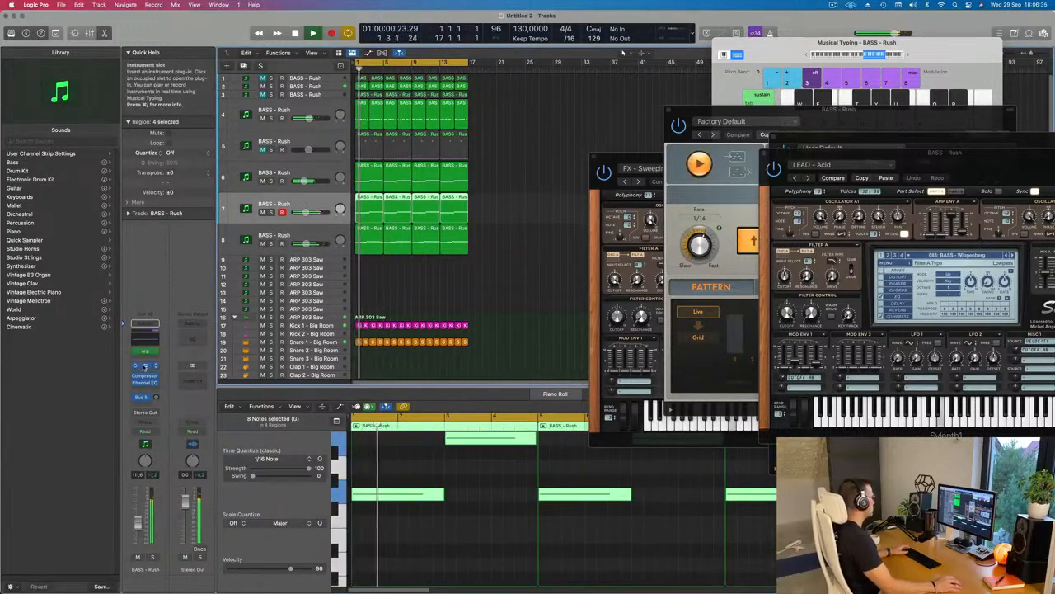
left_click(144, 366)
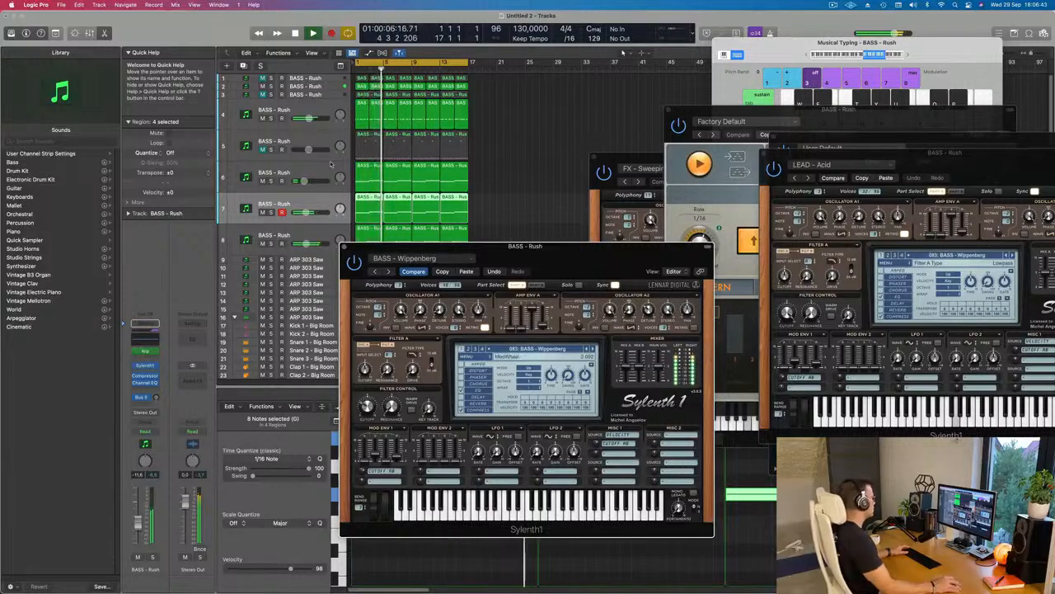
left_click(344, 247)
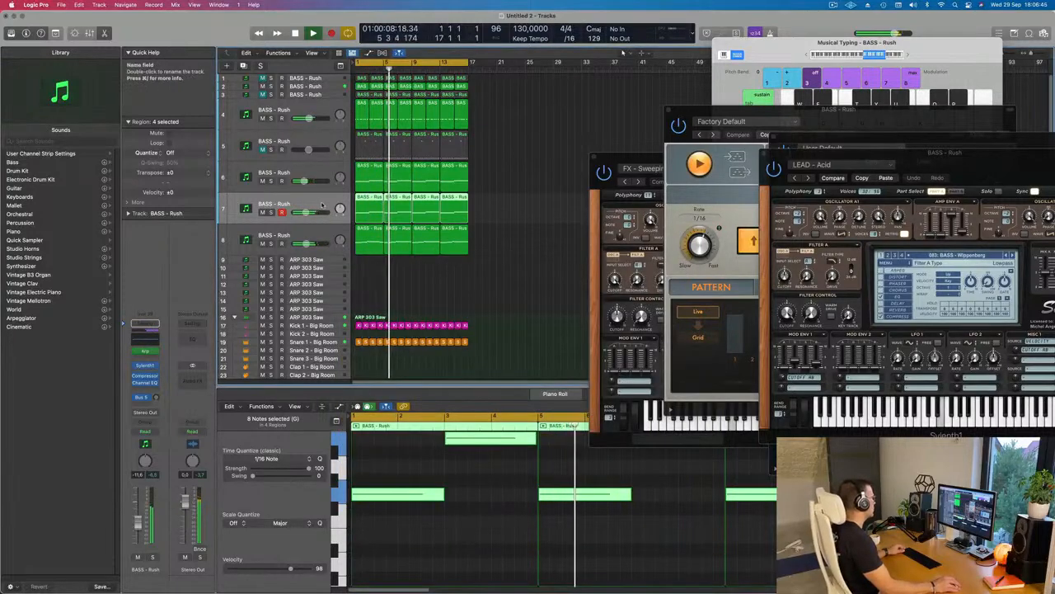
Solo track 4 and track 2 in turn to hear each one alone, leaving both unsoloed.
left_click(271, 118)
left_click(272, 118)
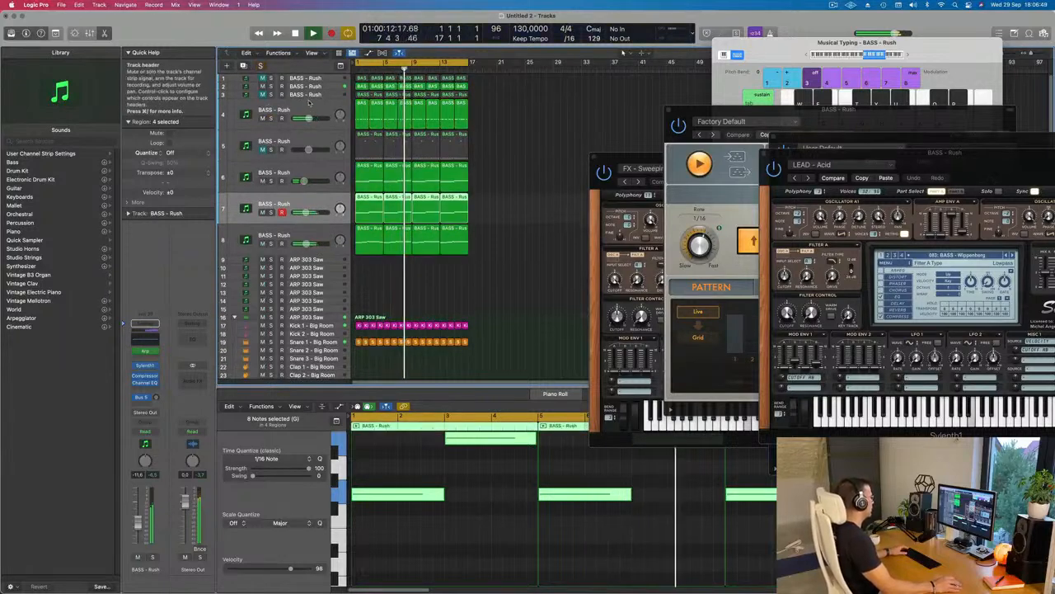
left_click(272, 86)
left_click(271, 87)
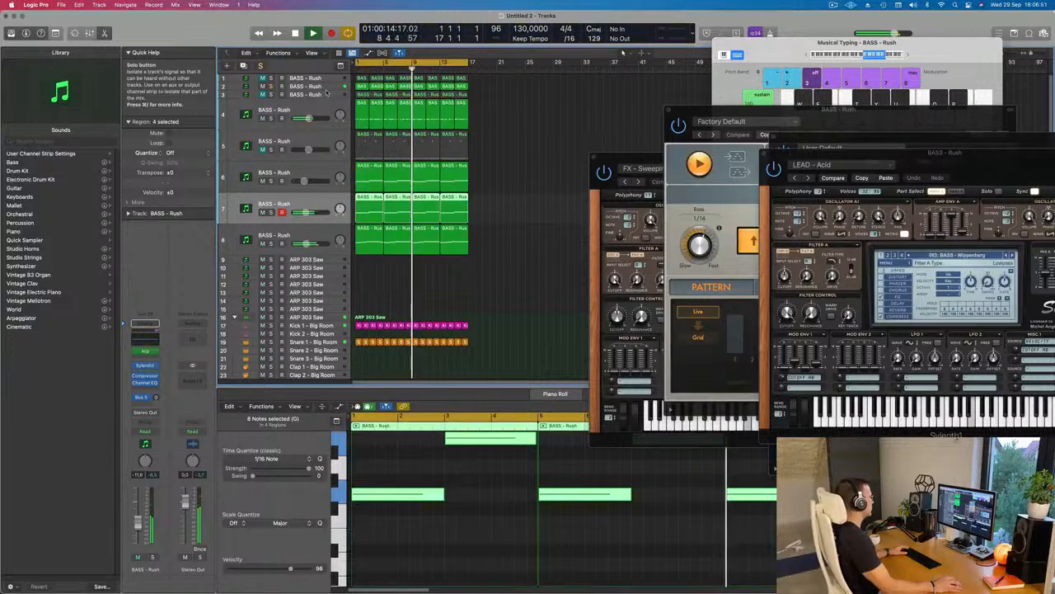
Raise track 2's volume to -4.1 dB while playing from bar 1.
left_click(304, 86)
key("Return")
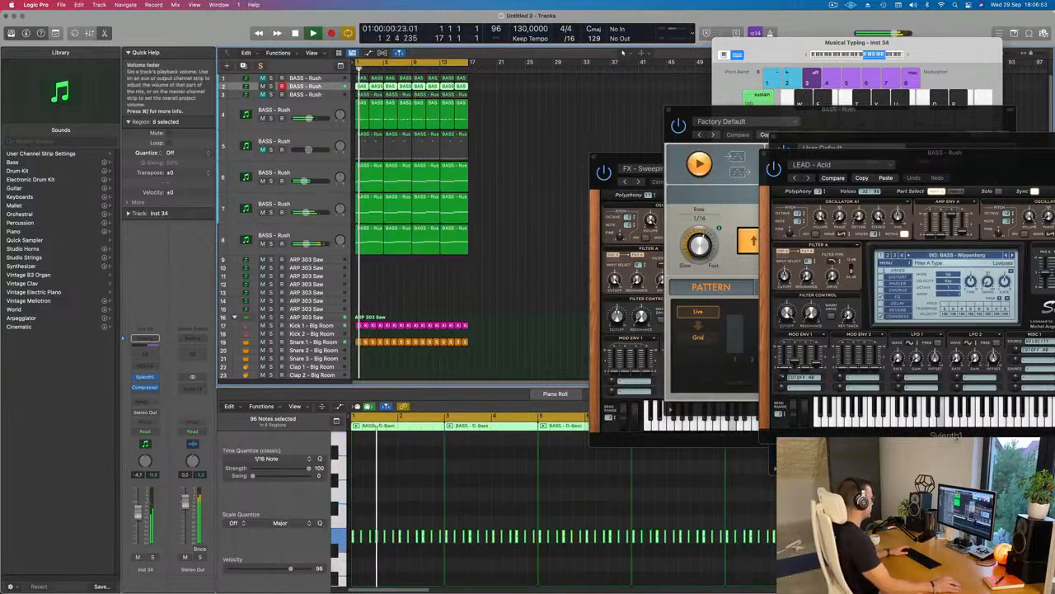
left_click_drag(138, 515, 137, 513)
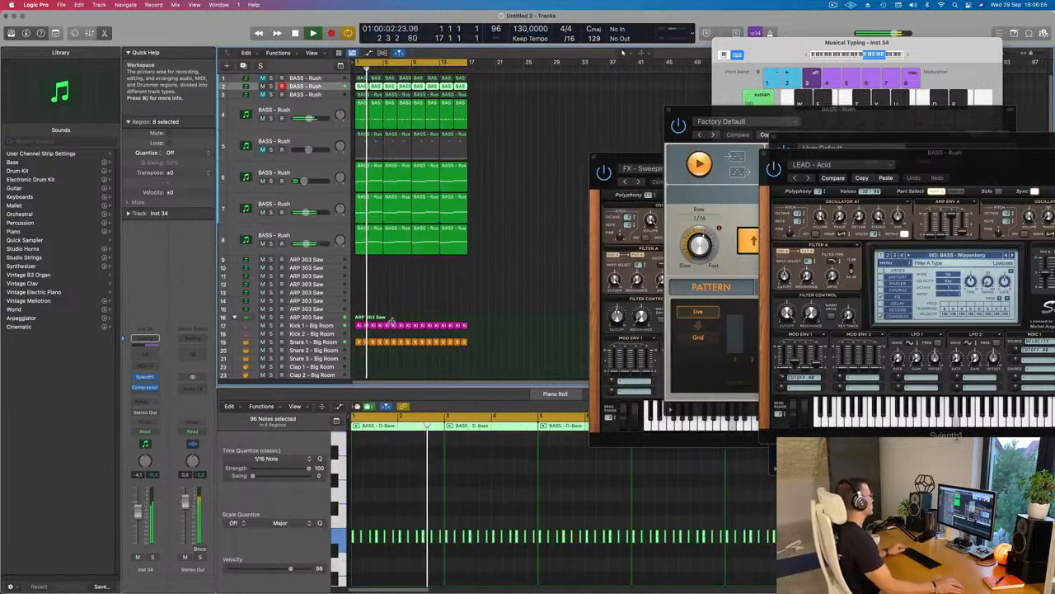
Duplicate track 8 as a new track with the same settings, and open the new track's Sylenth1 during playback from bar 1.
scroll(392, 317, "right", 2)
left_click(304, 238)
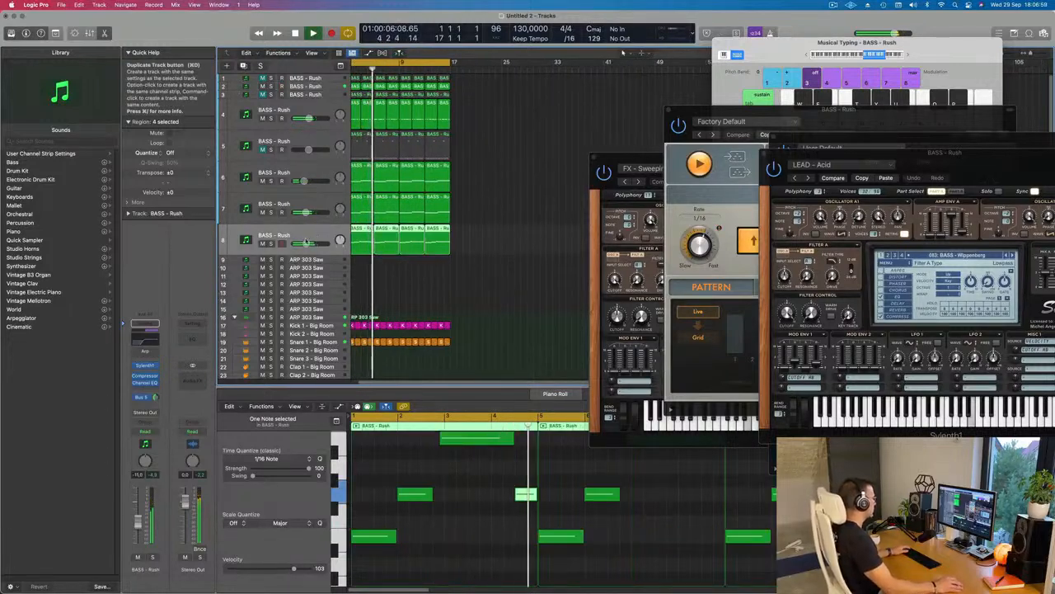
key("super+d")
key("Return")
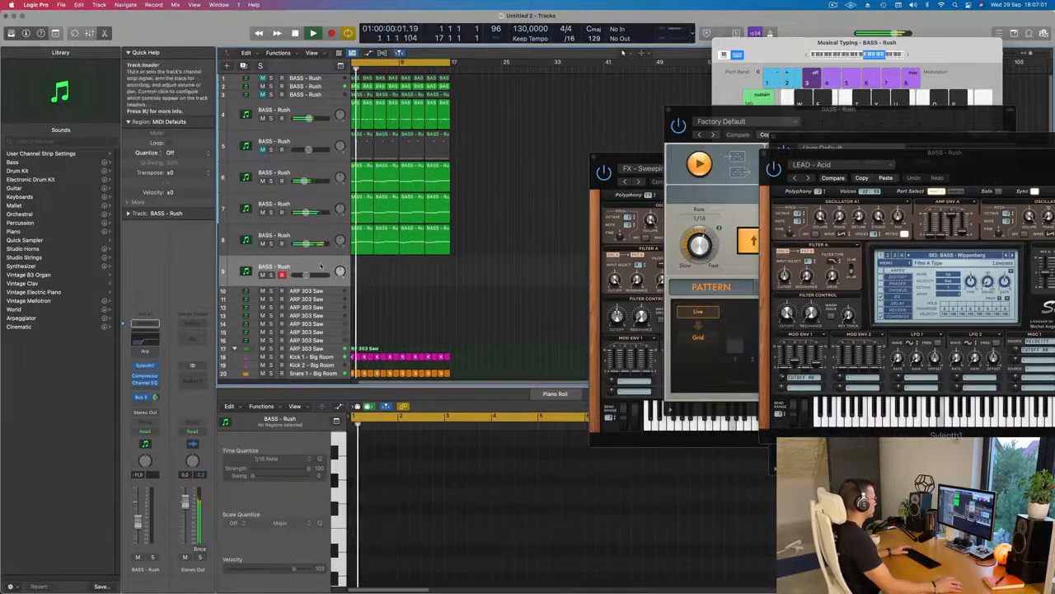
left_click(147, 365)
left_click_drag(590, 129, 571, 129)
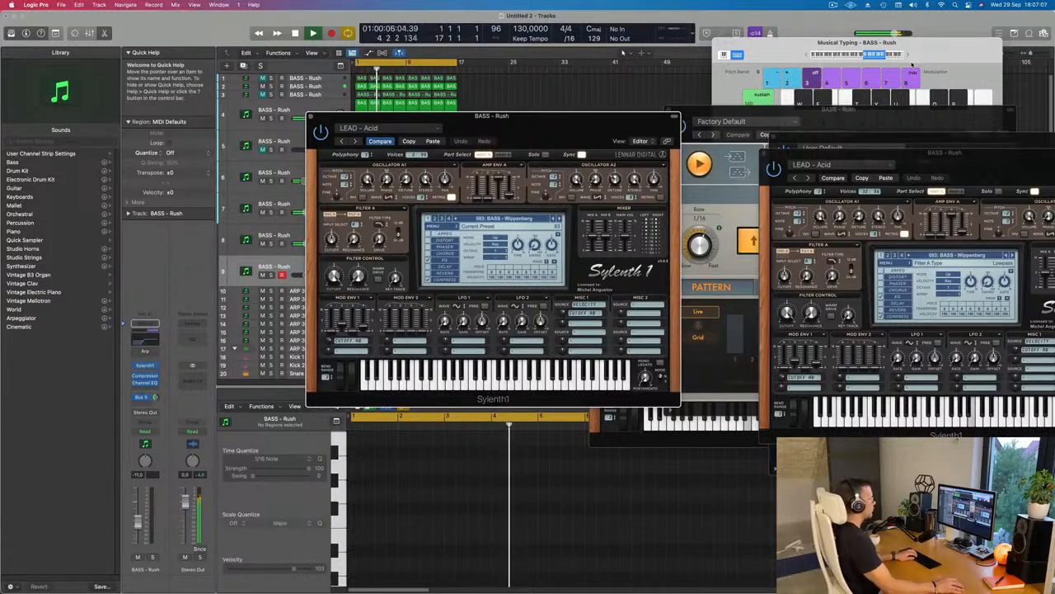
Audition bass presets and LEAD presets from Airy Guitar onward in track 9's Sylenth1, and settle on LEAD - Bad Ass Saw.
key("j")
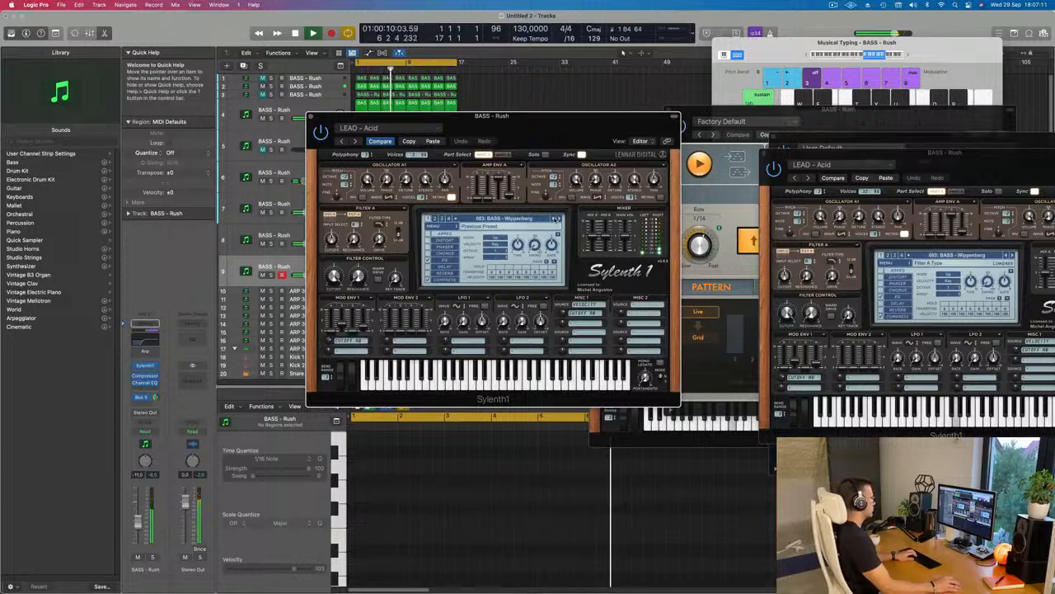
left_click(554, 219)
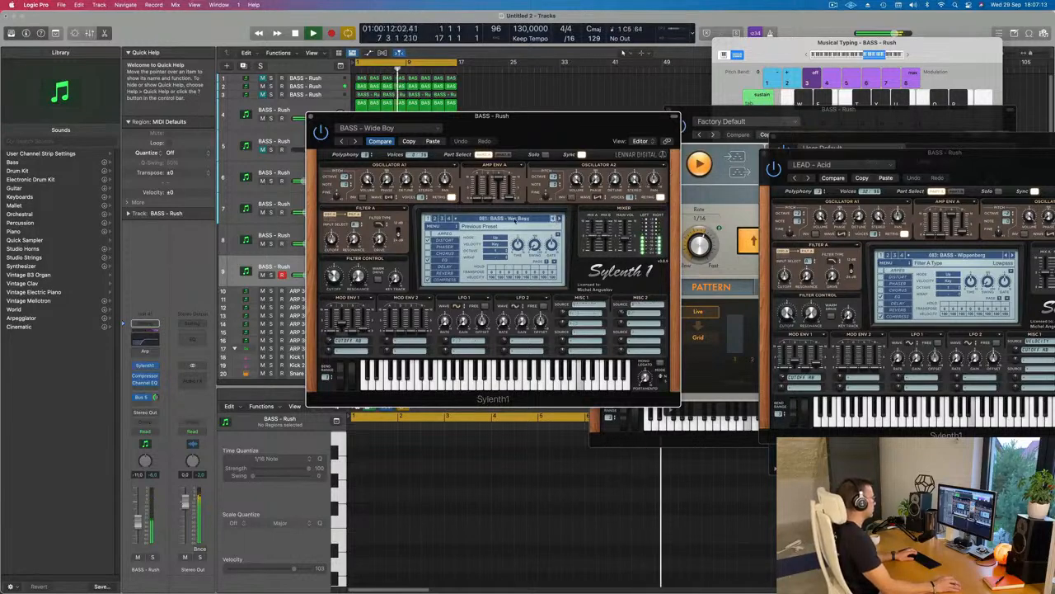
left_click(554, 219)
left_click(507, 218)
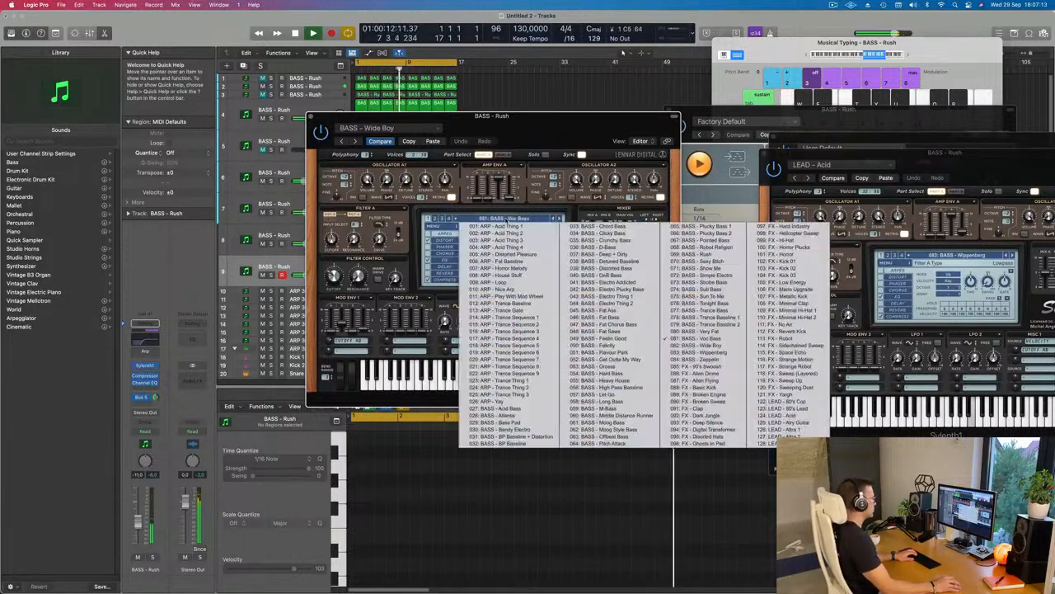
left_click(797, 423)
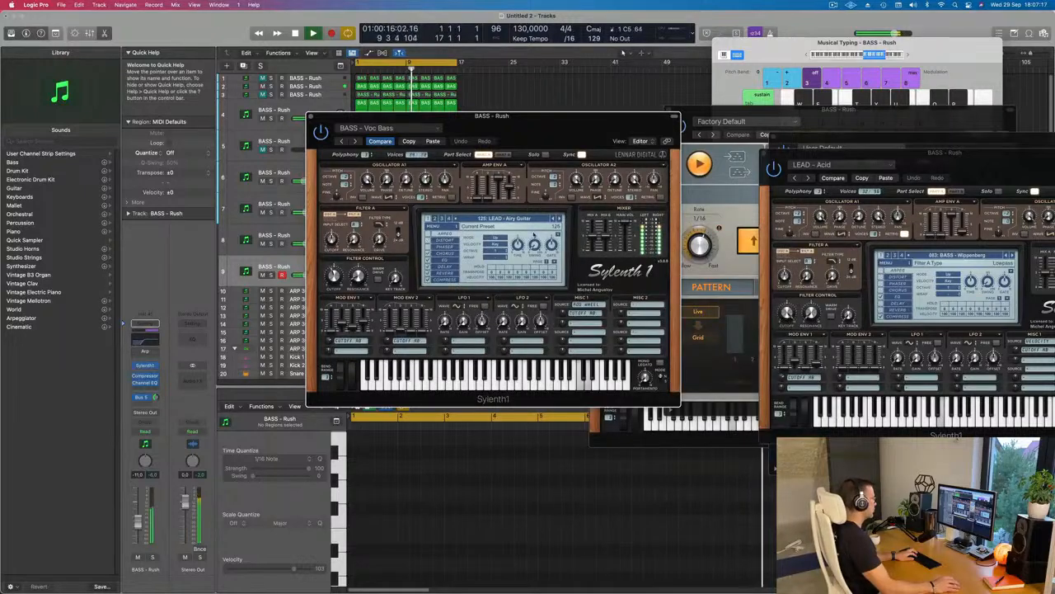
left_click(559, 219)
left_click(559, 220)
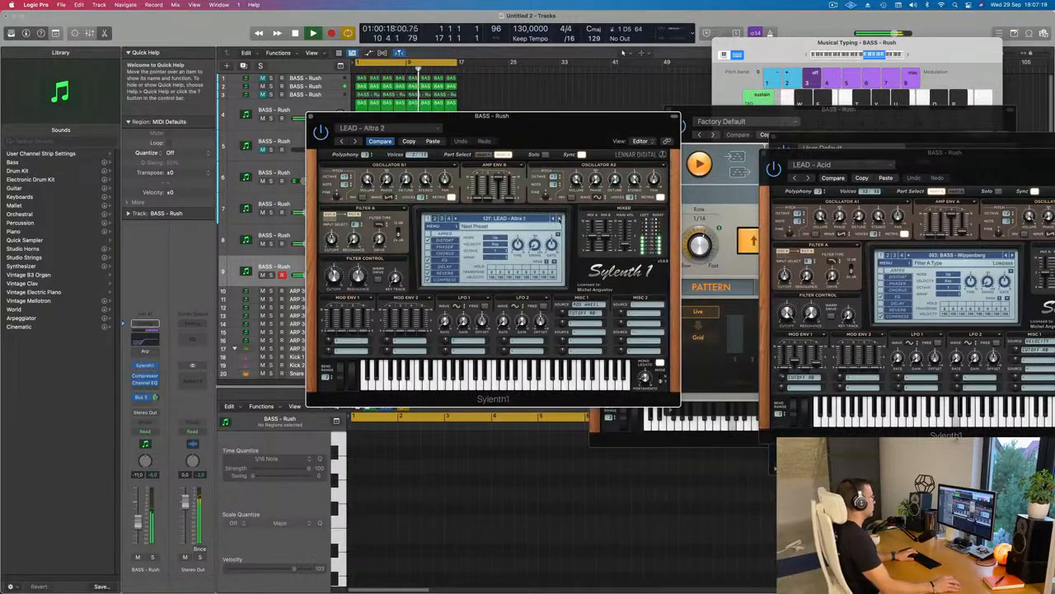
left_click(559, 220)
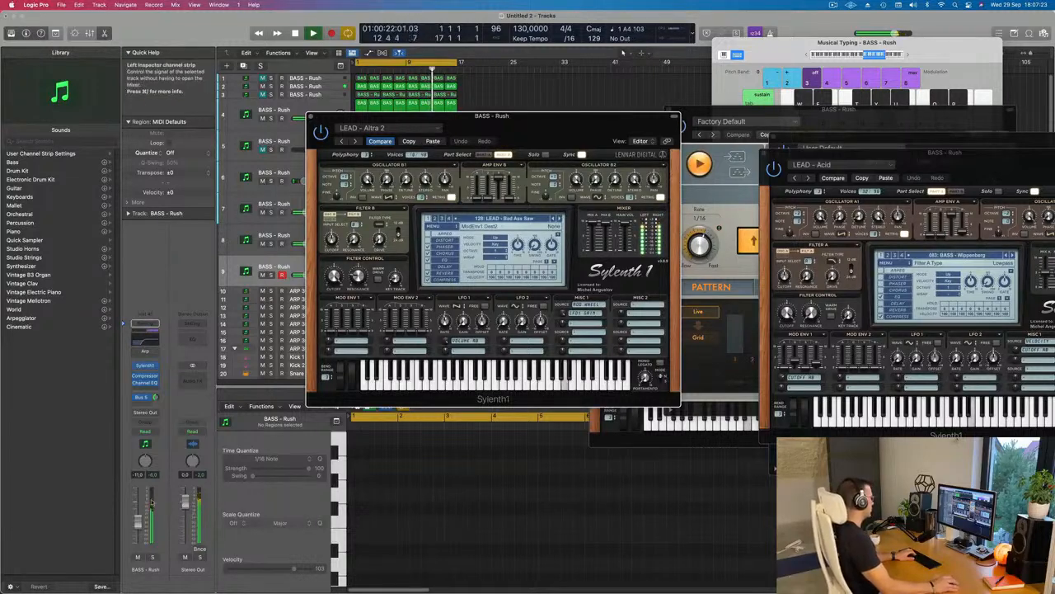
Lower track 9's volume to -13.6 dB and record a four-bar lead melody on it from bar 1.
left_click_drag(138, 533, 138, 532)
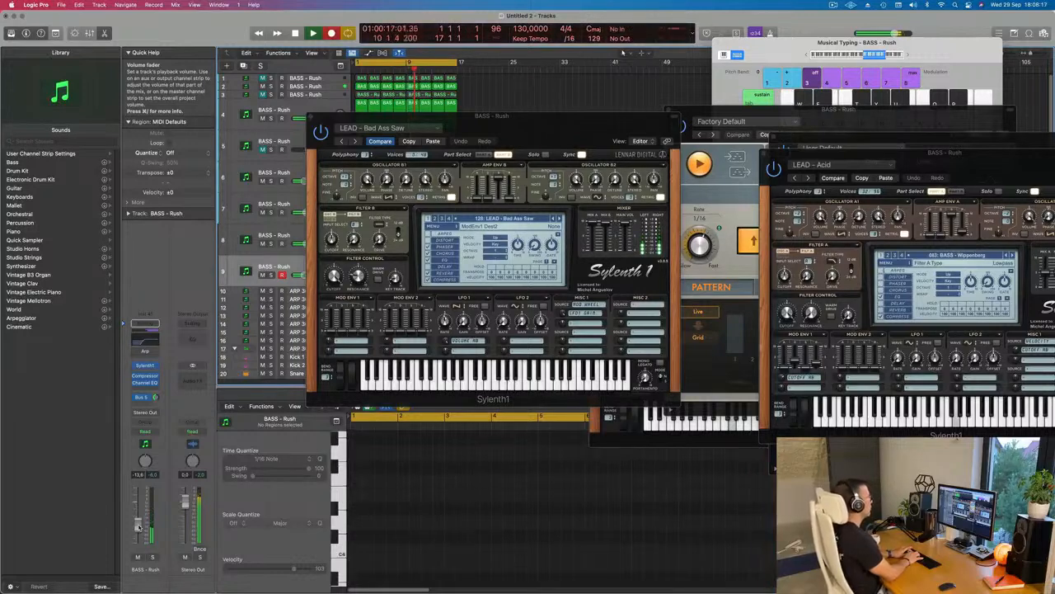
key("space")
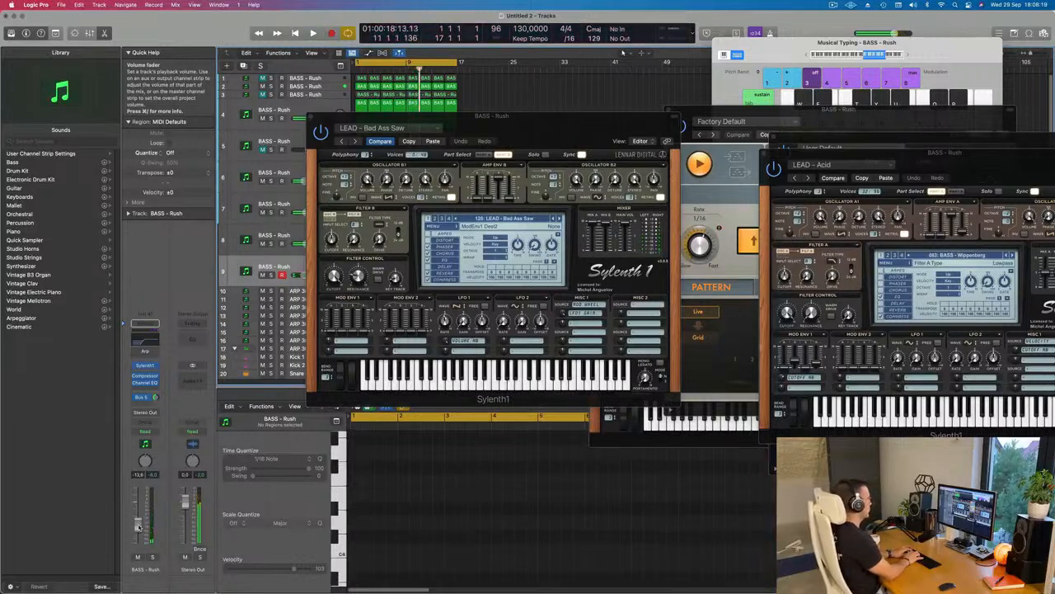
key("space")
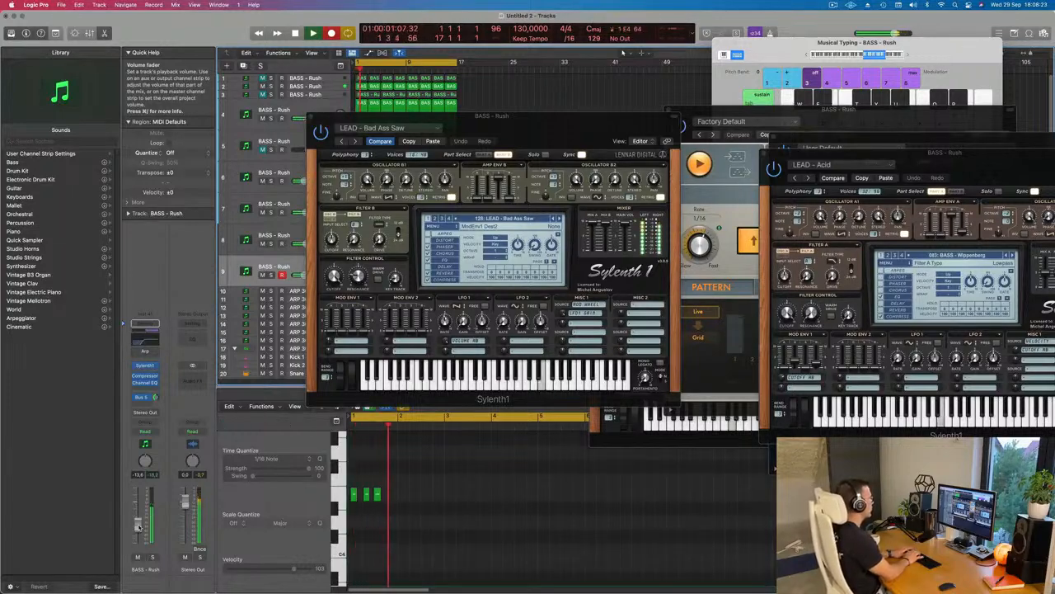
key("d")
key("d")
key("d")
key("d")
key("d")
key("d")
key("d")
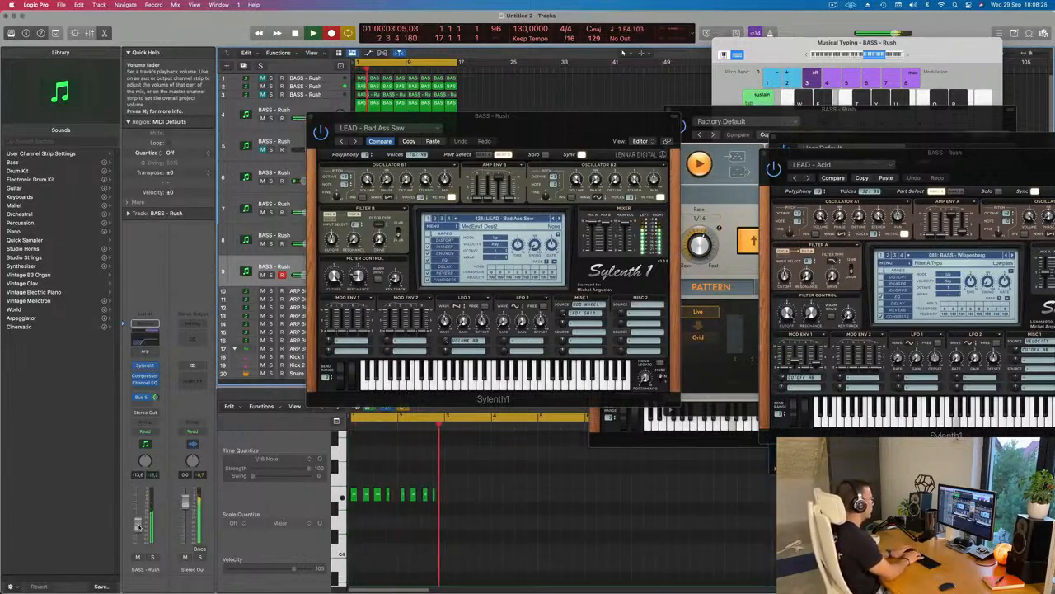
key("d")
key("d")
key("d")
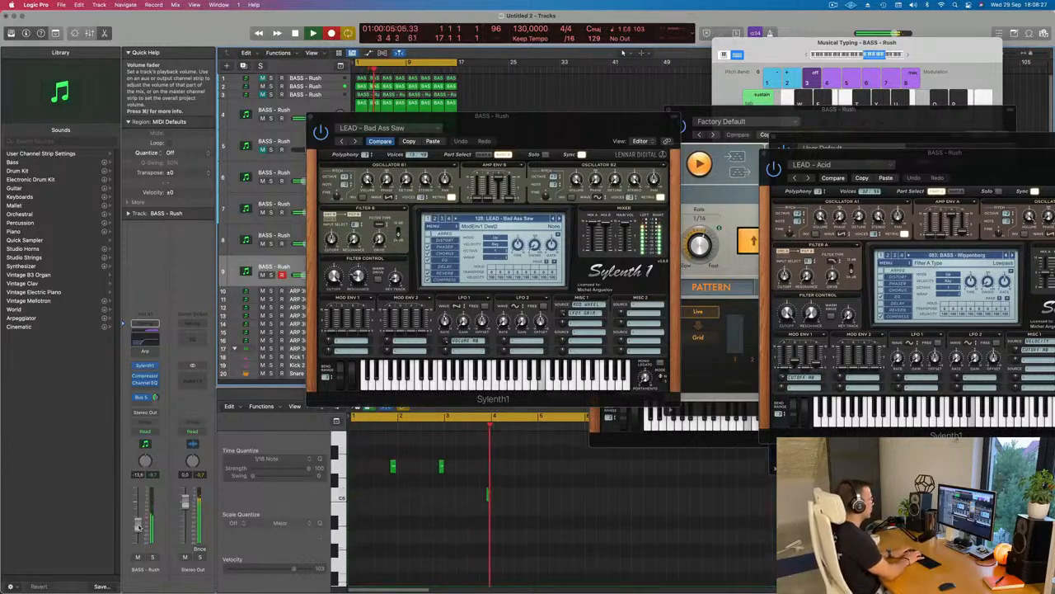
key("d")
key("space")
key("space")
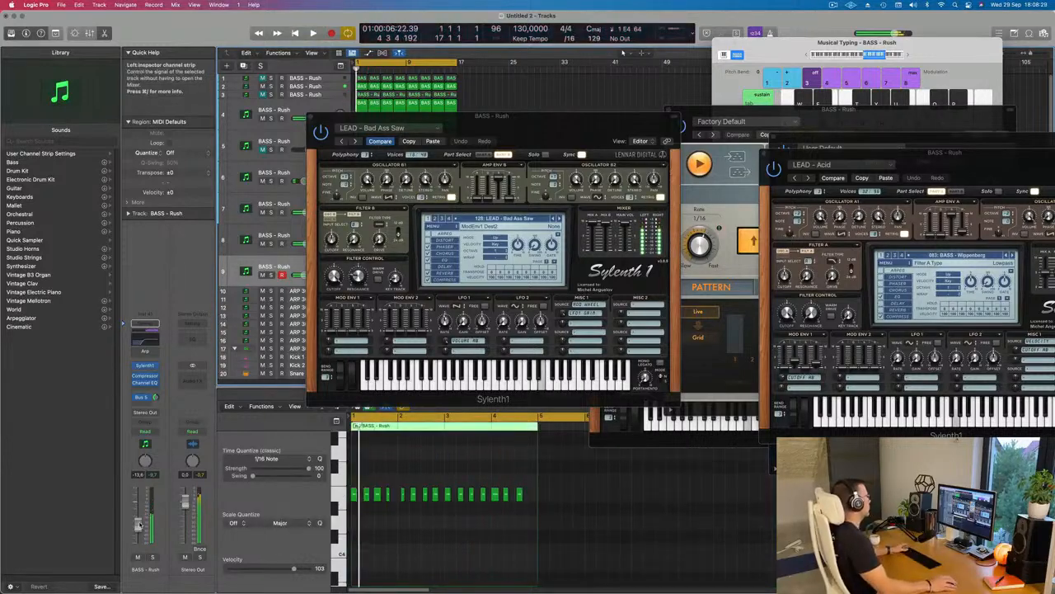
Move the Sylenth1 window off the arrangement and quantize all notes of track 9's new region to 1/16 notes.
left_click_drag(532, 127, 1002, 102)
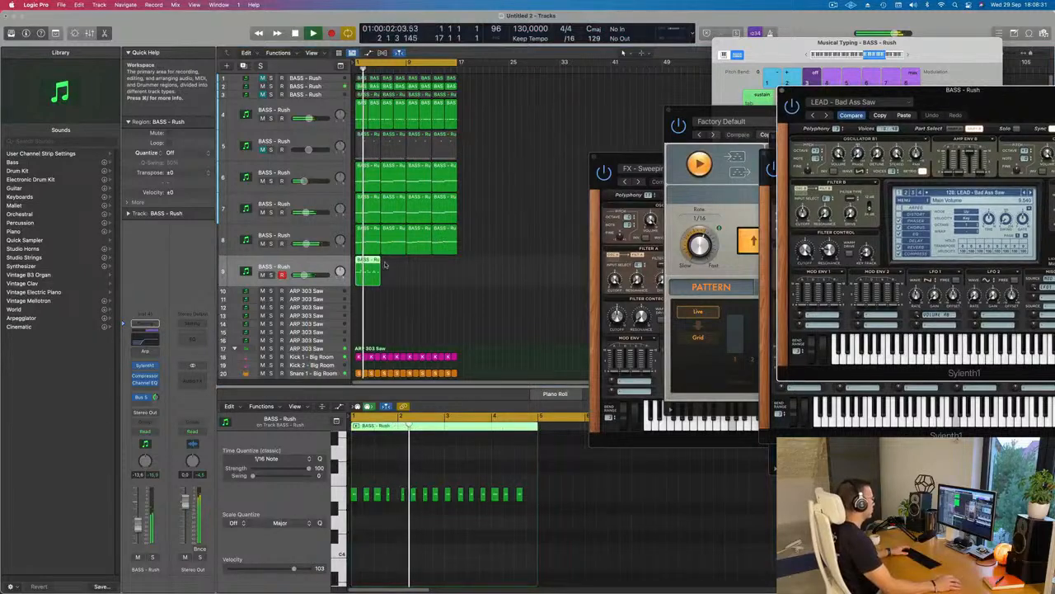
scroll(480, 482, "up", 5)
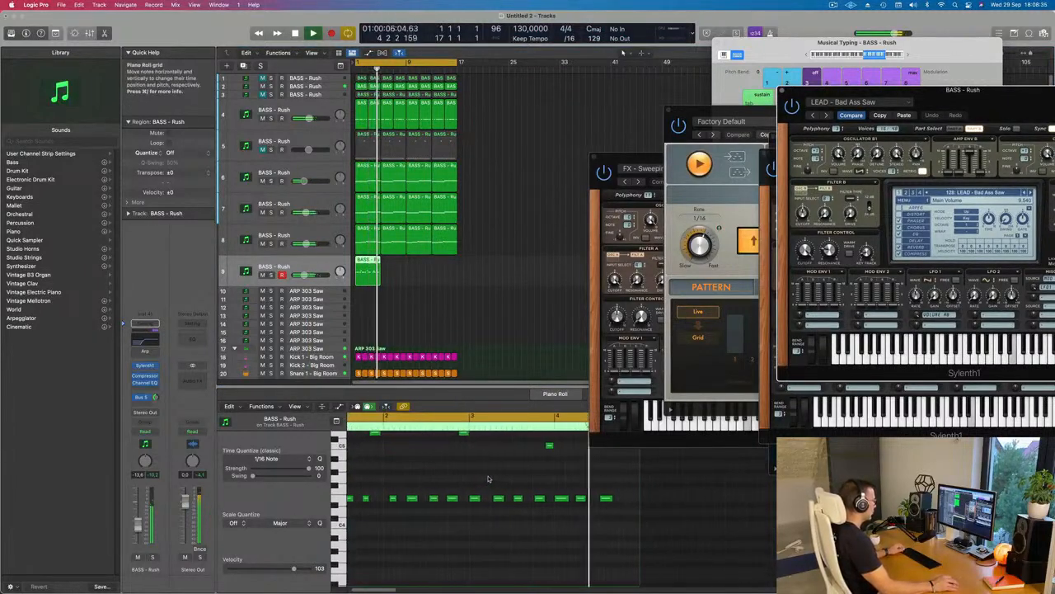
scroll(490, 482, "down", 3)
scroll(494, 478, "up", 2)
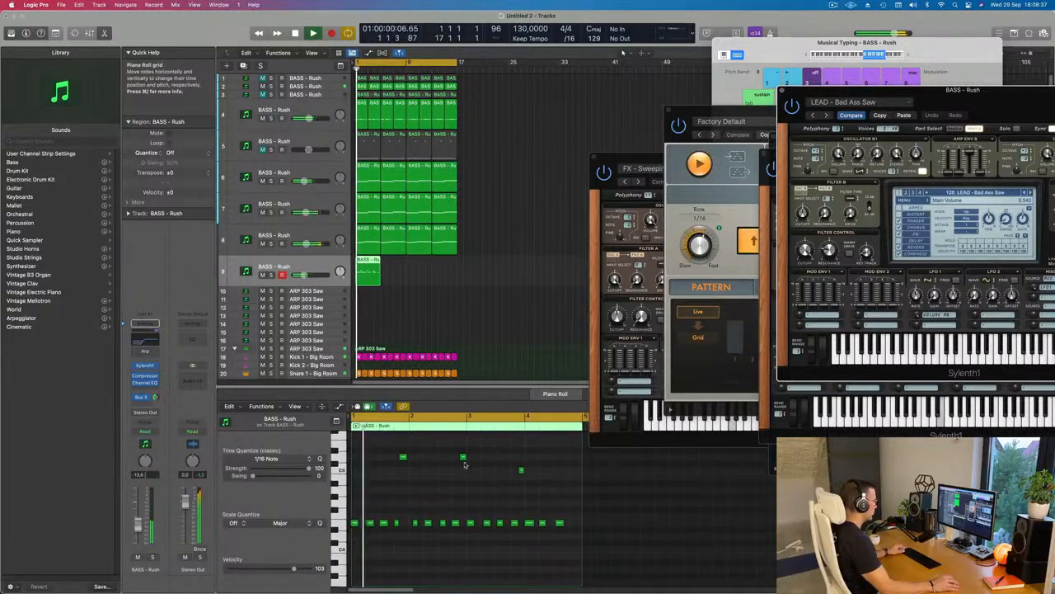
left_click(462, 458)
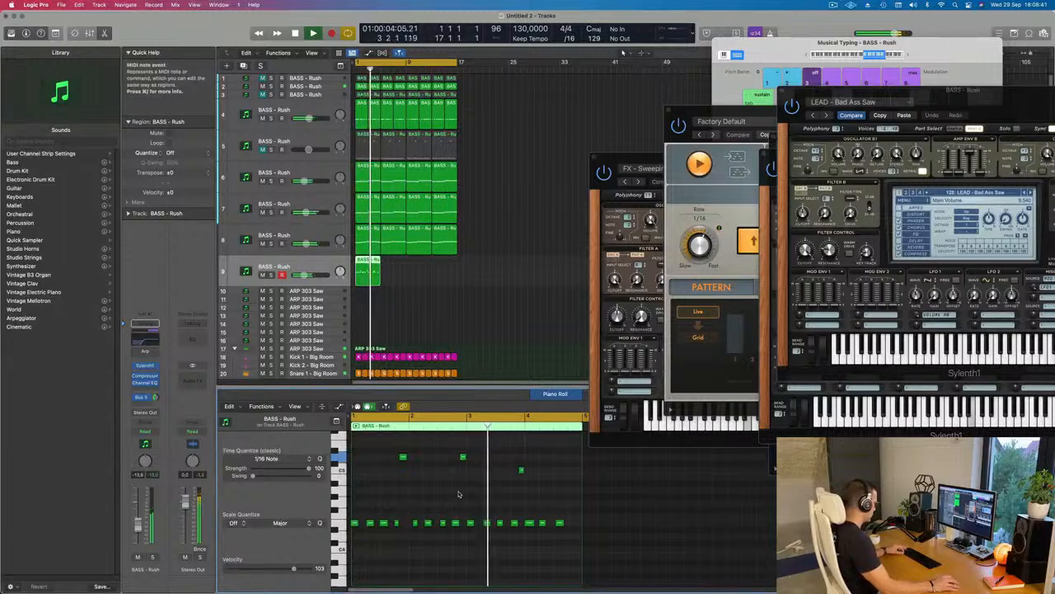
key("super+a")
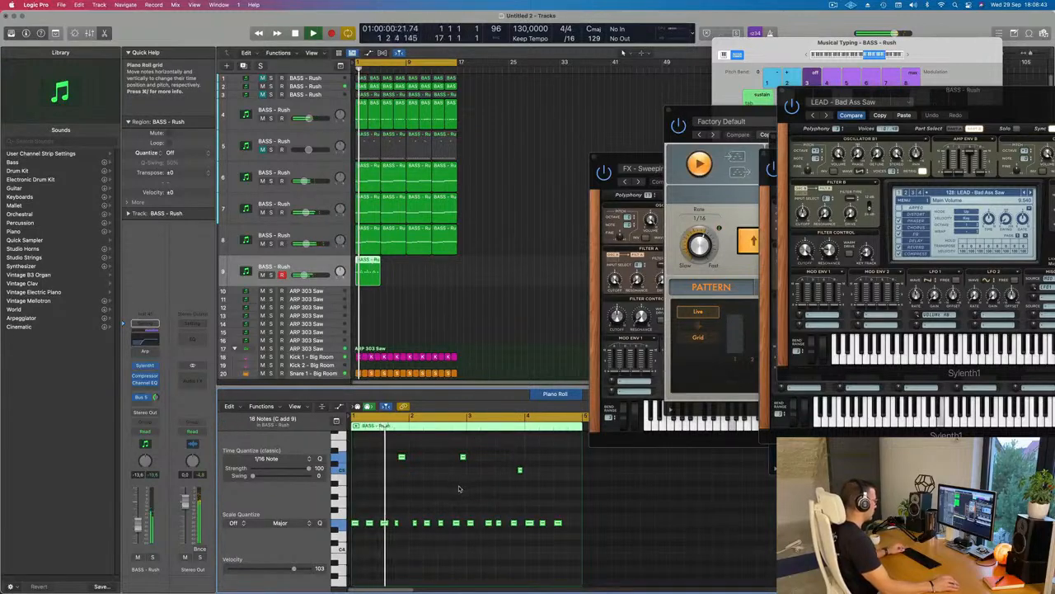
key("super+Right")
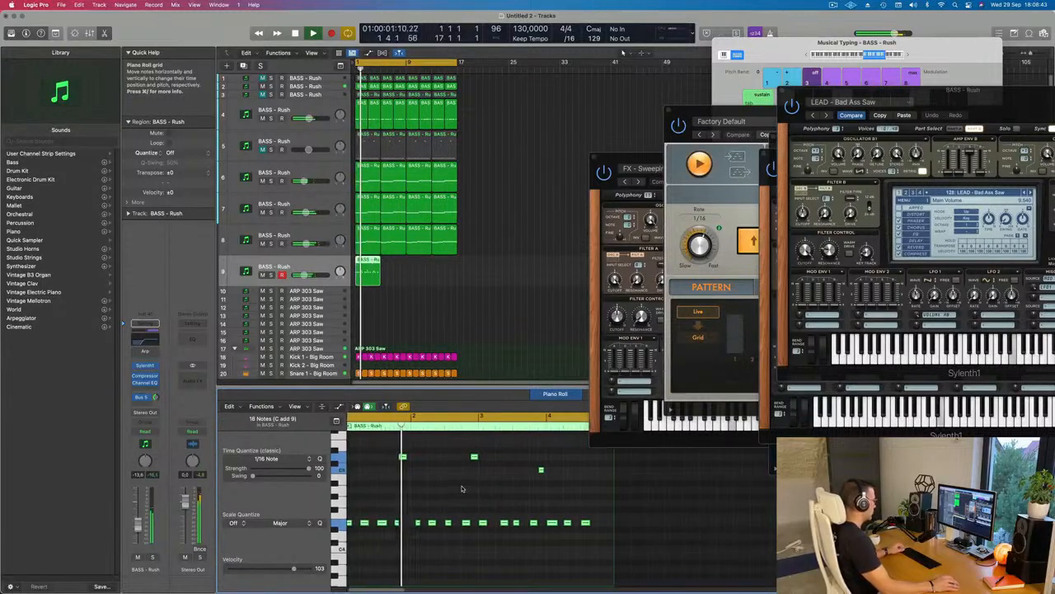
Shift the high note just before bar 2 and the fourth low note one sixteenth later in track 9's region.
key("super+Right")
left_click(401, 515)
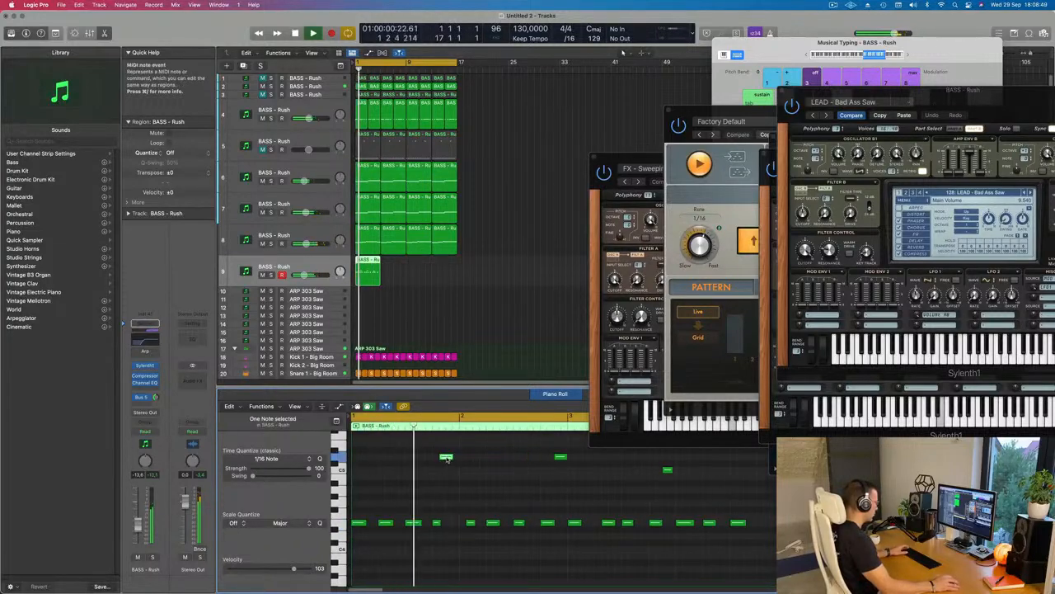
left_click_drag(446, 458, 453, 460)
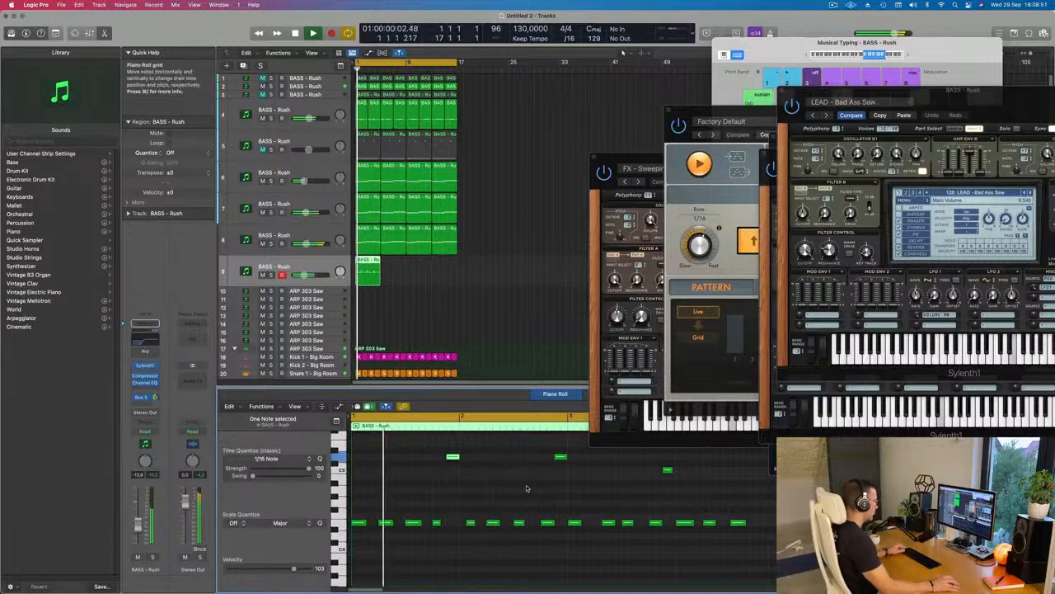
scroll(483, 492, "left", 1)
scroll(461, 503, "left", 1)
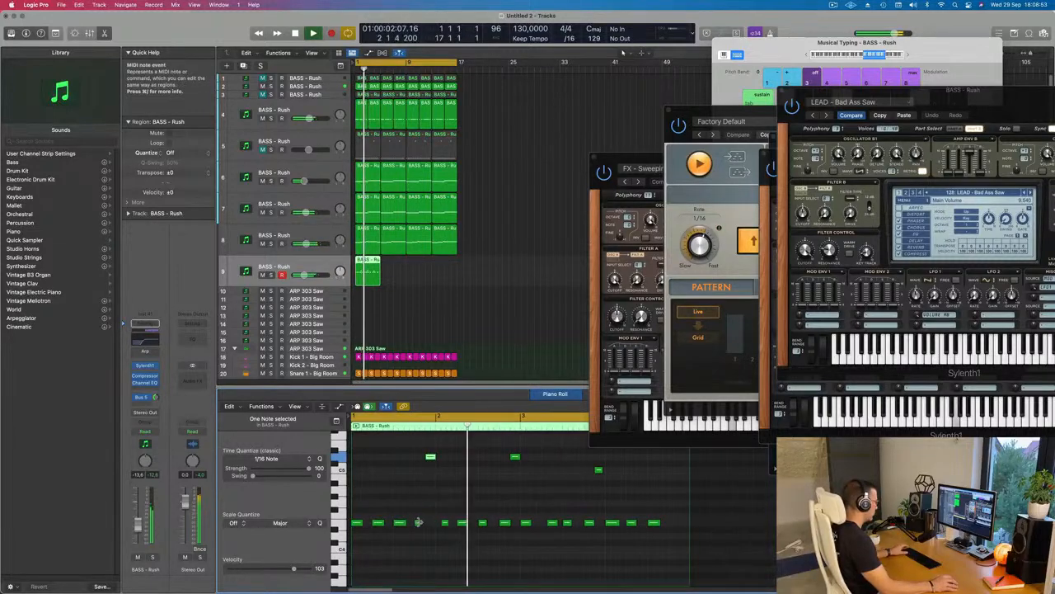
left_click_drag(418, 524, 422, 526)
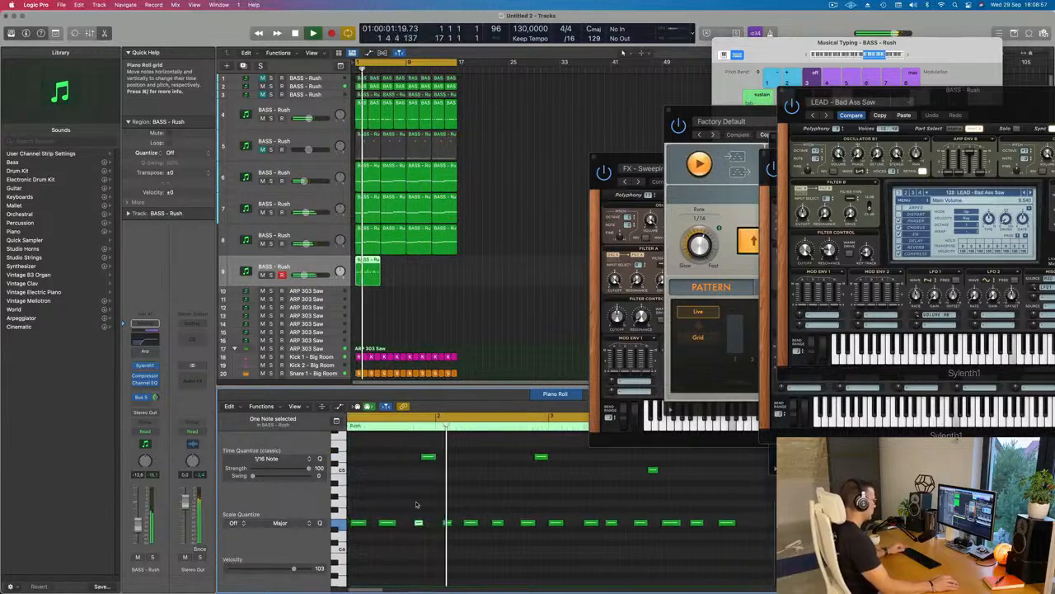
scroll(461, 504, "right", 1)
scroll(477, 504, "down", 3)
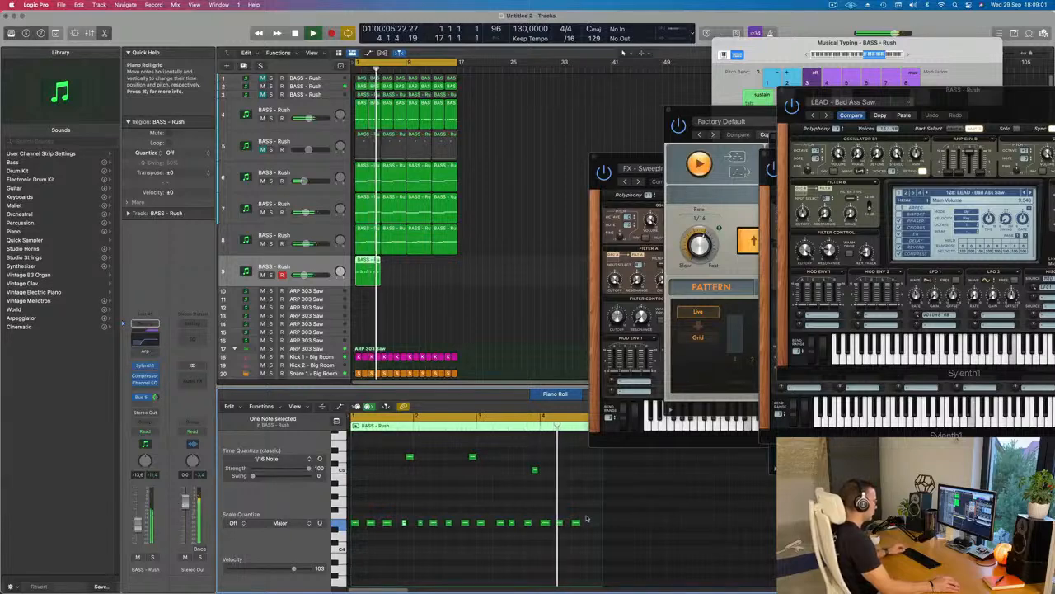
Copy the high note just before bar 3 to the end of bar 4 in track 9's region.
key("space")
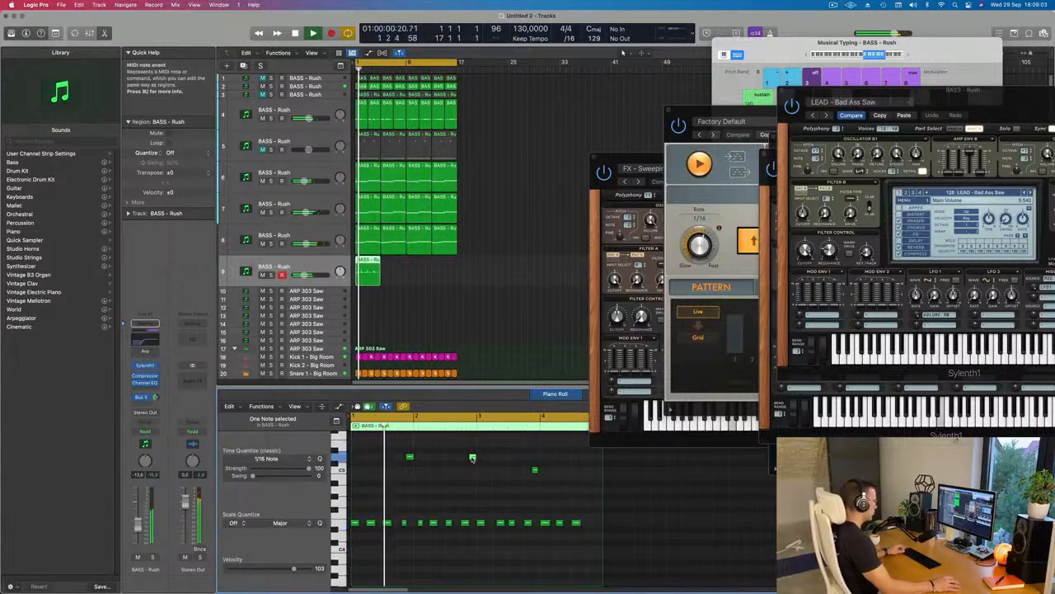
left_click_drag(474, 460, 600, 462)
scroll(546, 473, "up", 3)
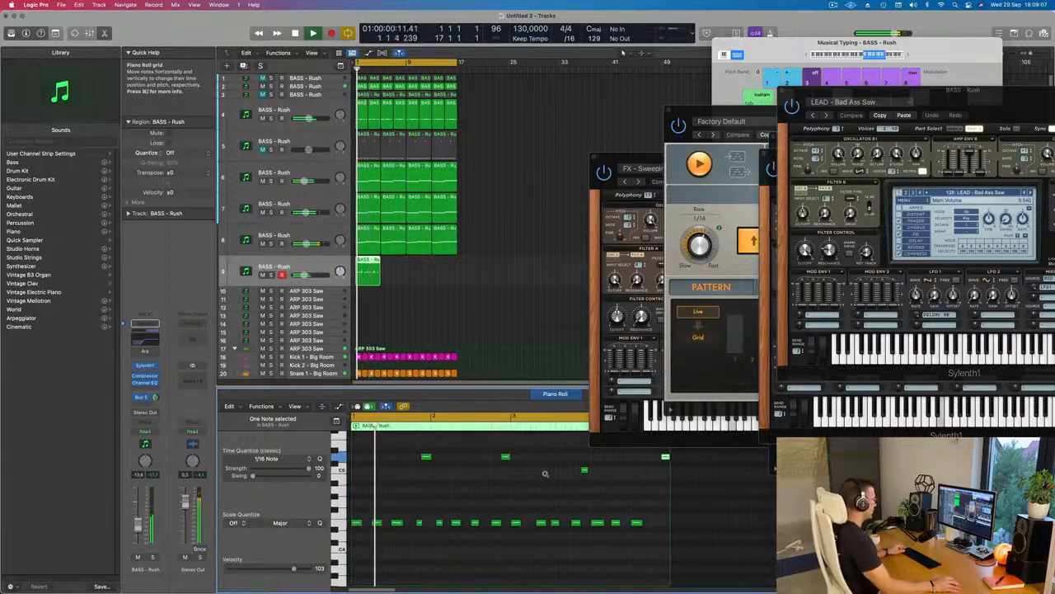
scroll(545, 473, "down", 3)
Repeat track 9's four-bar region three more times to fill bars 1 to 16, and select all four regions.
key("space")
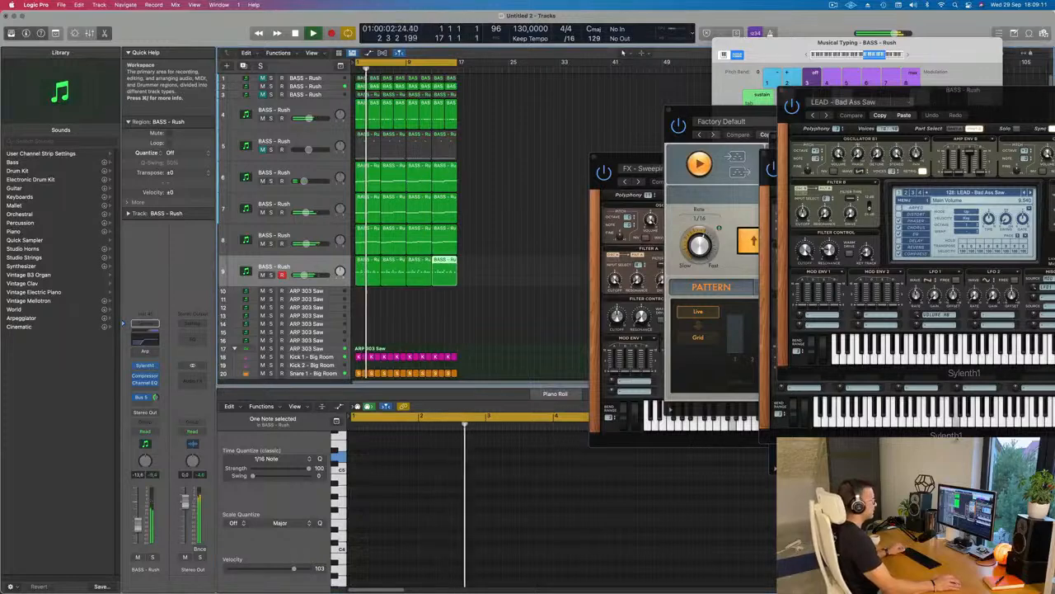
scroll(403, 308, "down", 2)
left_click(406, 312)
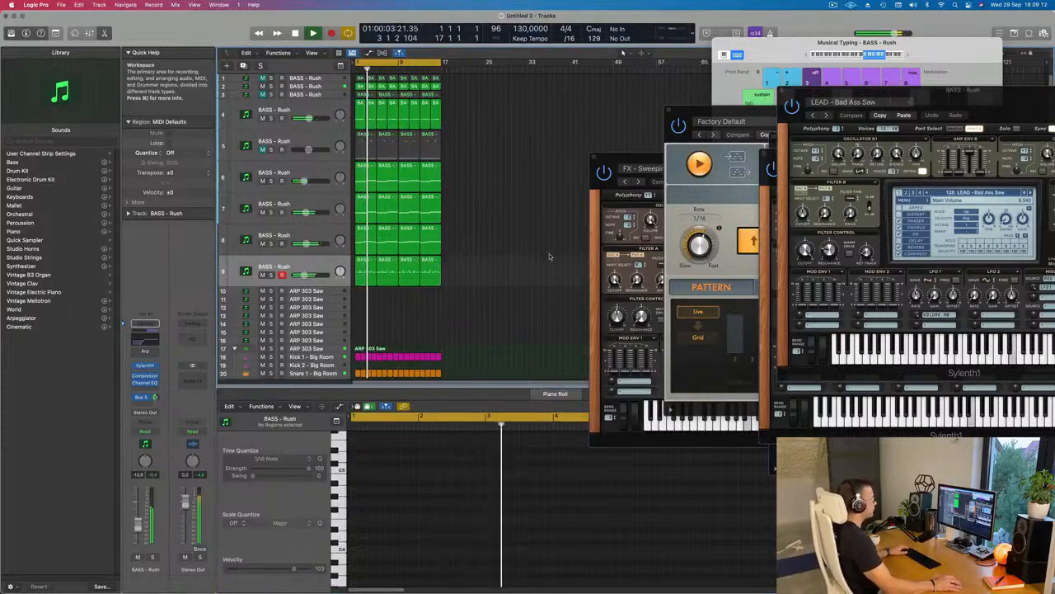
left_click(406, 268)
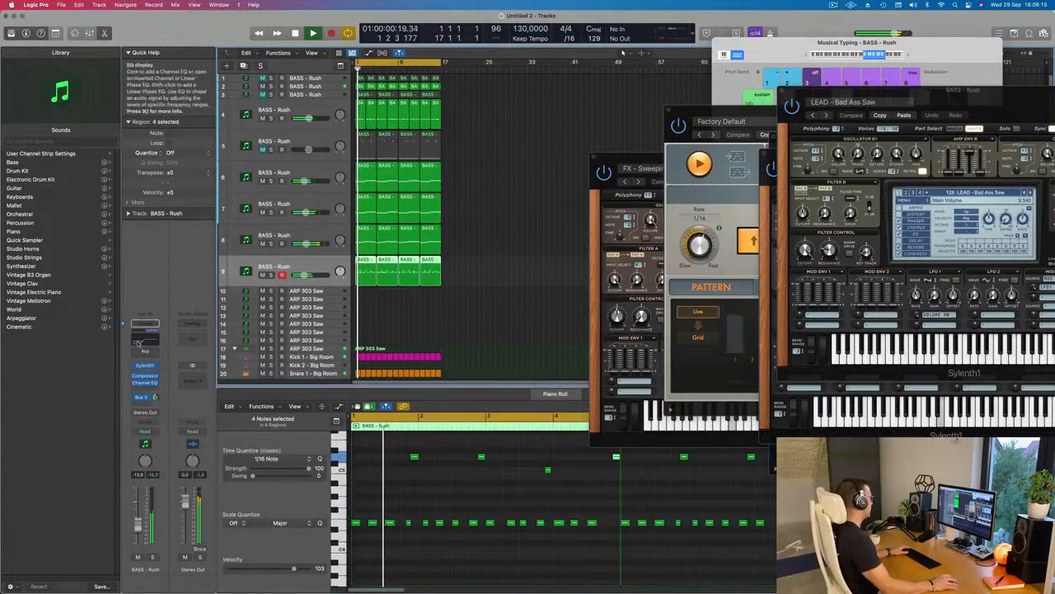
Set the high shelf of track 9's Channel EQ to 3300 Hz and +2.7 dB, and close the EQ.
left_click(140, 343)
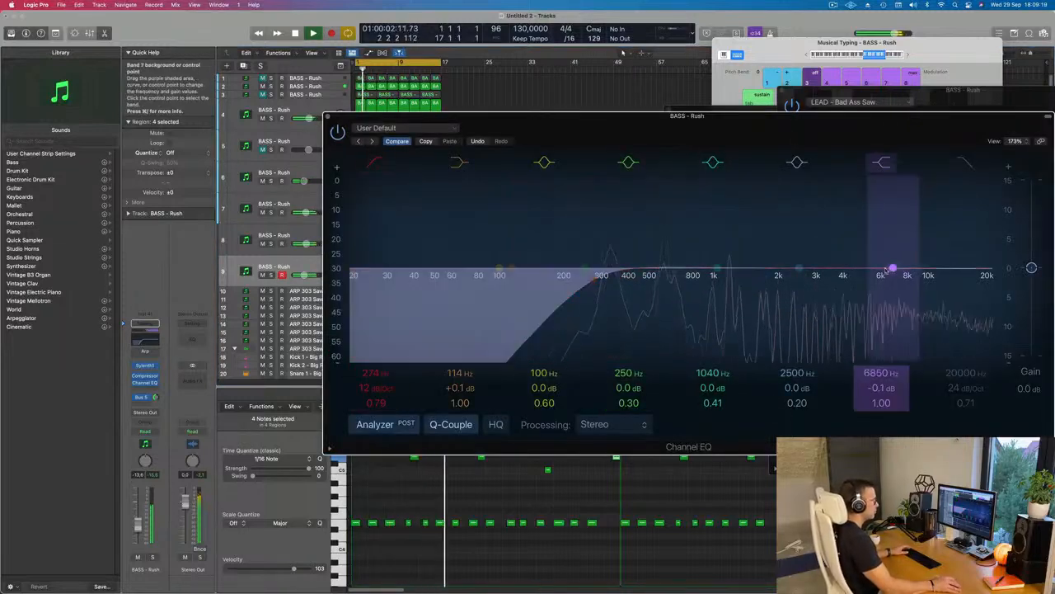
left_click_drag(901, 268, 822, 249)
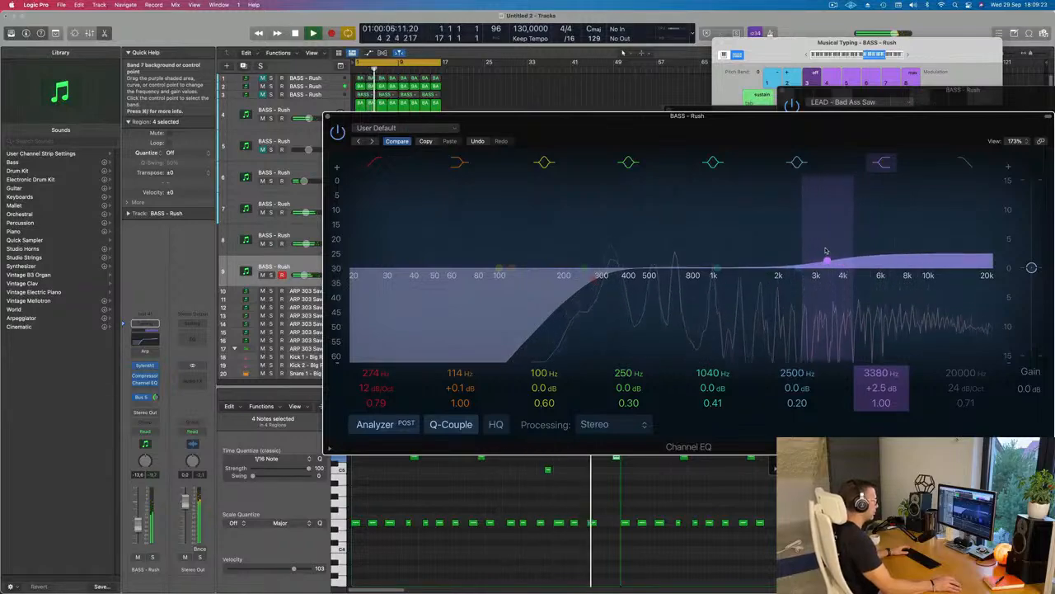
left_click_drag(601, 132, 552, 140)
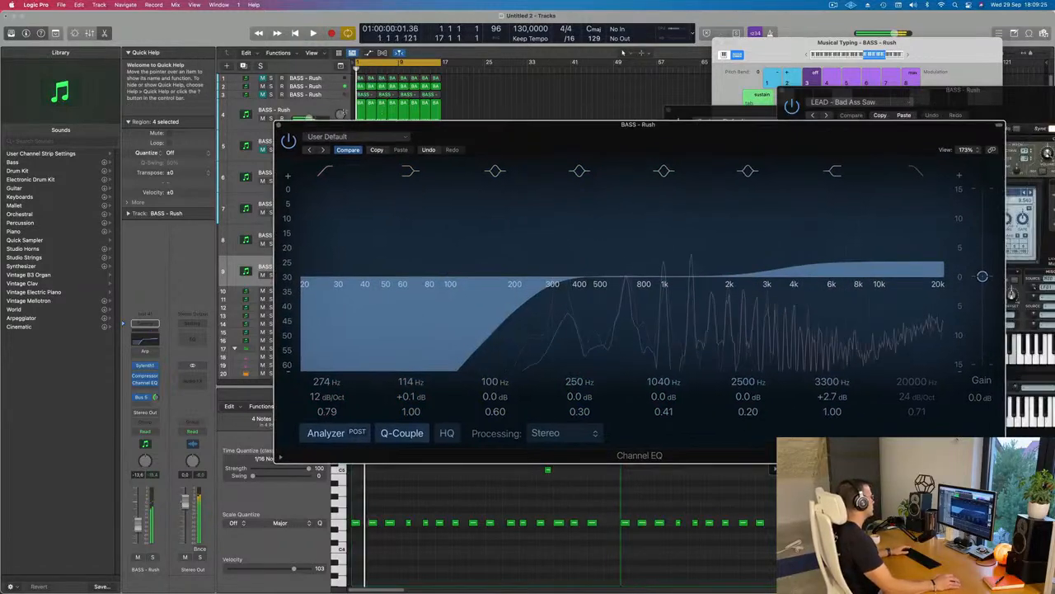
left_click(278, 125)
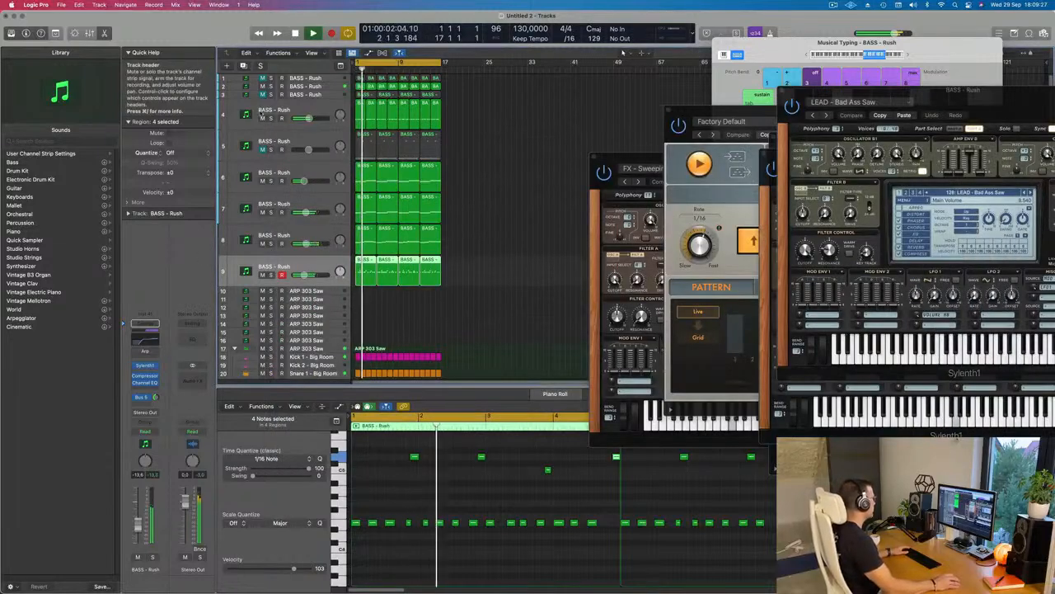
Mute track 4 to hear the mix without it, leaving it selected and unmuted.
left_click(261, 119)
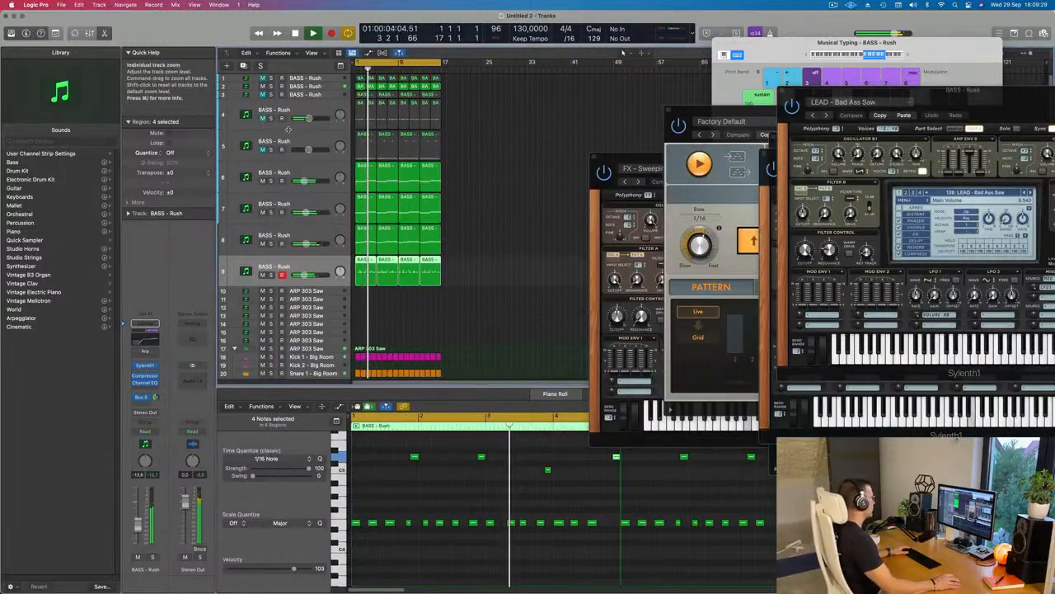
scroll(405, 255, "up", 3)
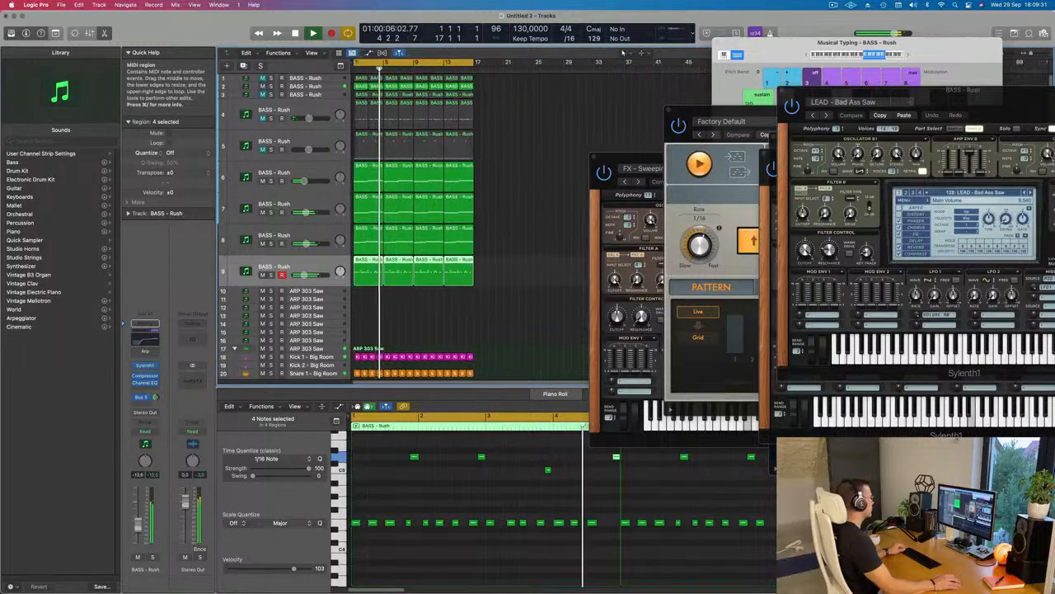
left_click(270, 111)
left_click(263, 119)
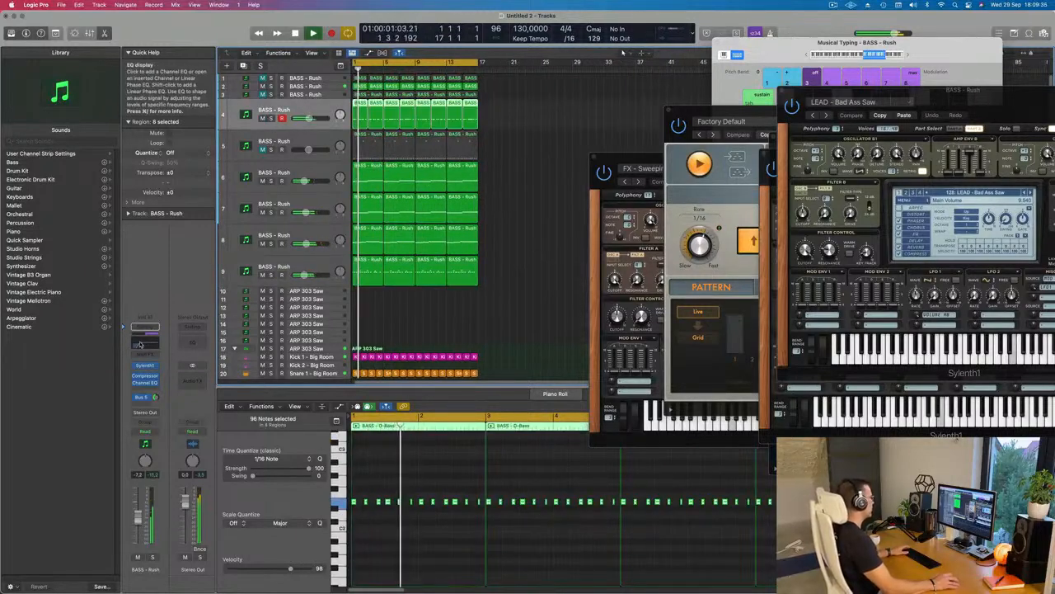
In track 4's Channel EQ, set the low cut to 101 Hz and the 250 Hz band to 228 Hz with +0.9 dB.
left_click(145, 383)
left_click_drag(533, 280, 502, 286)
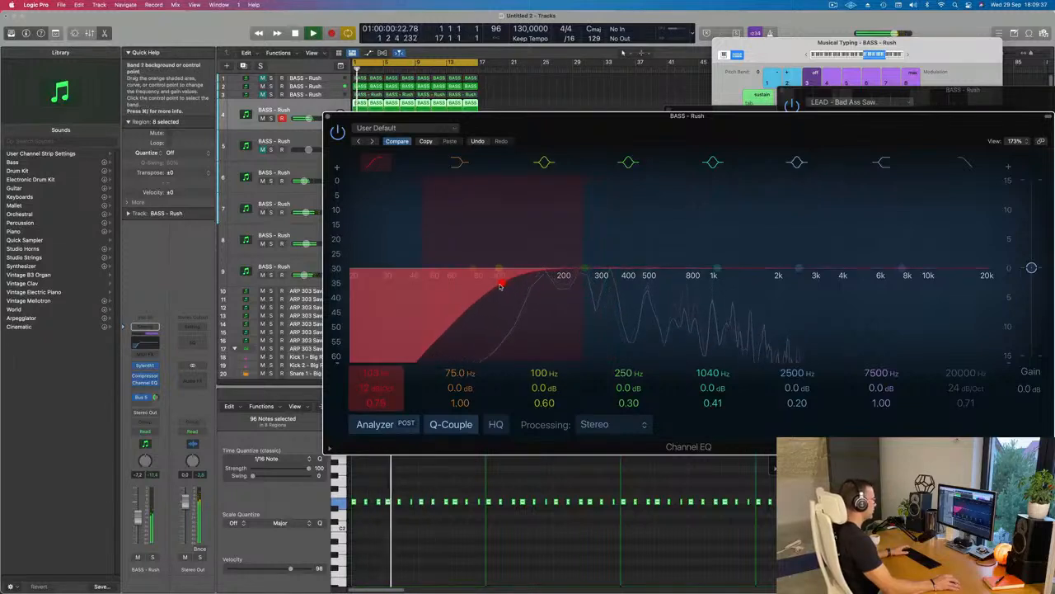
left_click_drag(577, 271, 578, 264)
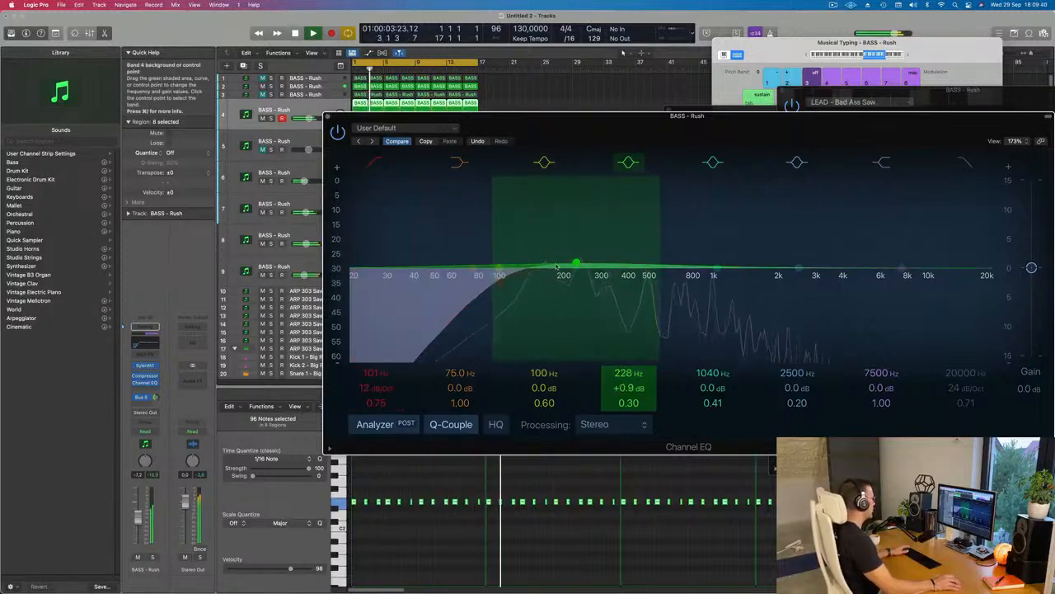
Set the Filter Control cutoff to 0.942 in track 4's Sylenth1 and adjust the track's Bus 5 send and volume levels.
left_click(146, 365)
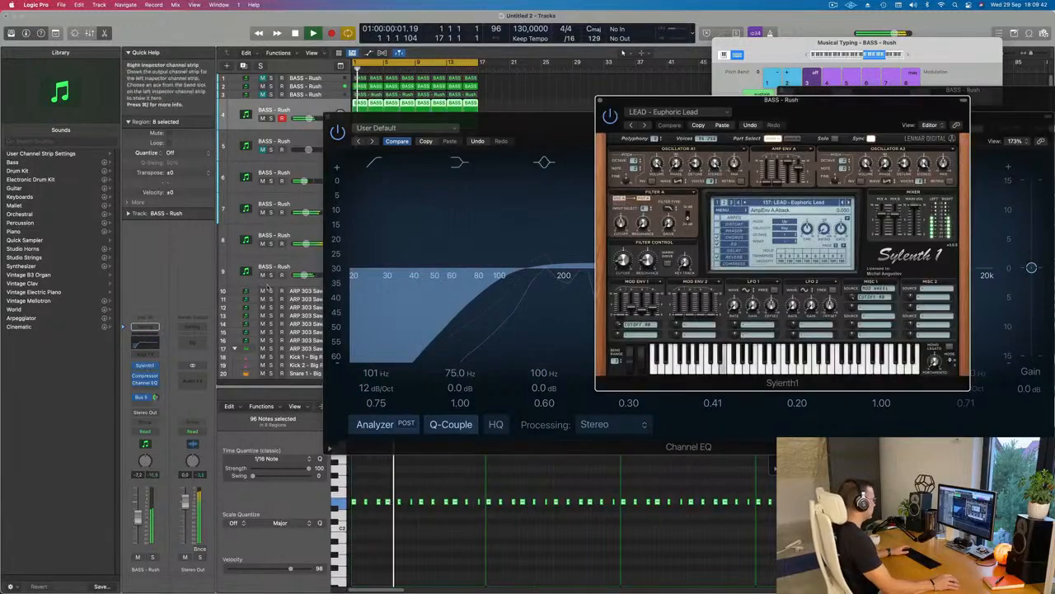
left_click(155, 397)
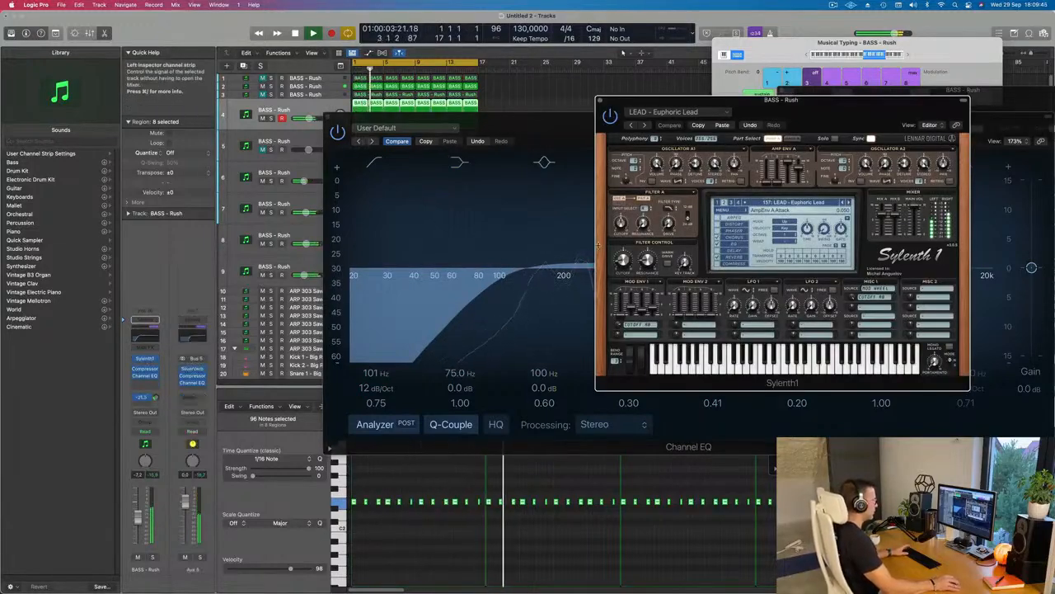
left_click_drag(623, 260, 623, 257)
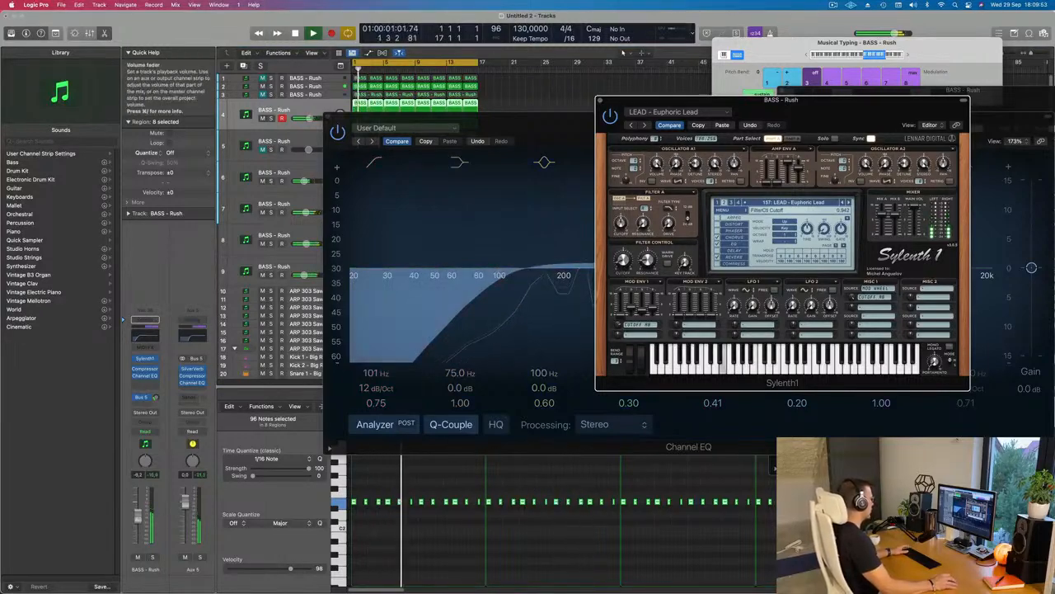
left_click_drag(138, 516, 137, 514)
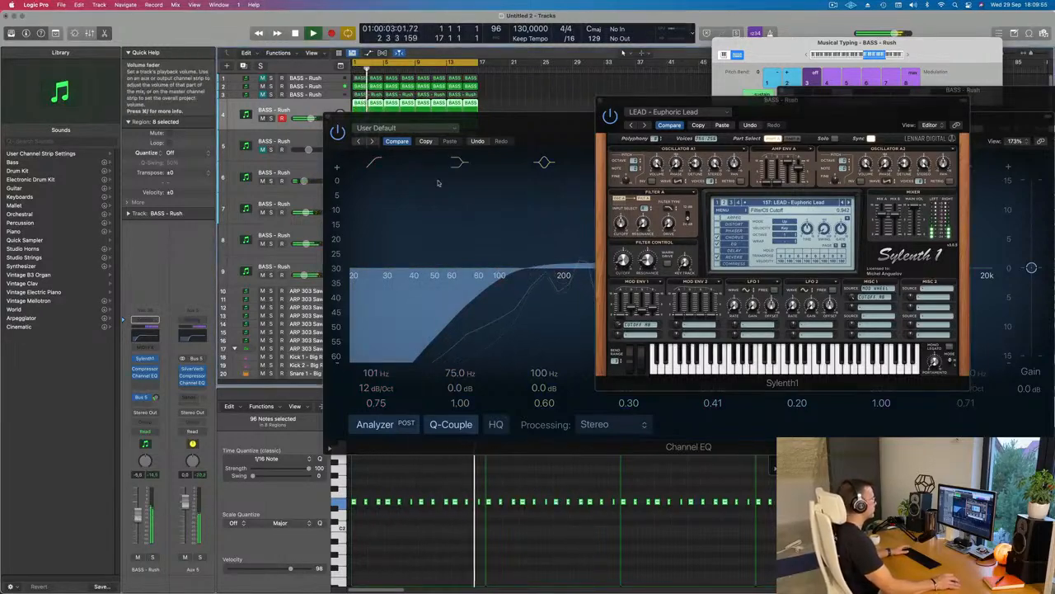
Close track 4's Sylenth1 and Channel EQ windows and clear the region selection.
left_click(602, 100)
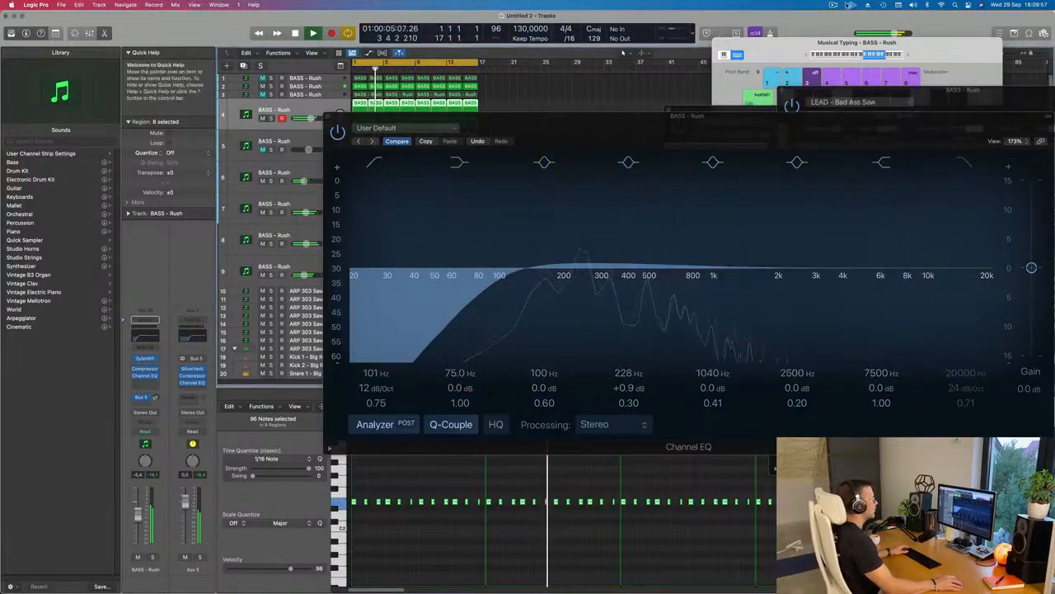
left_click(834, 5)
left_click(595, 90)
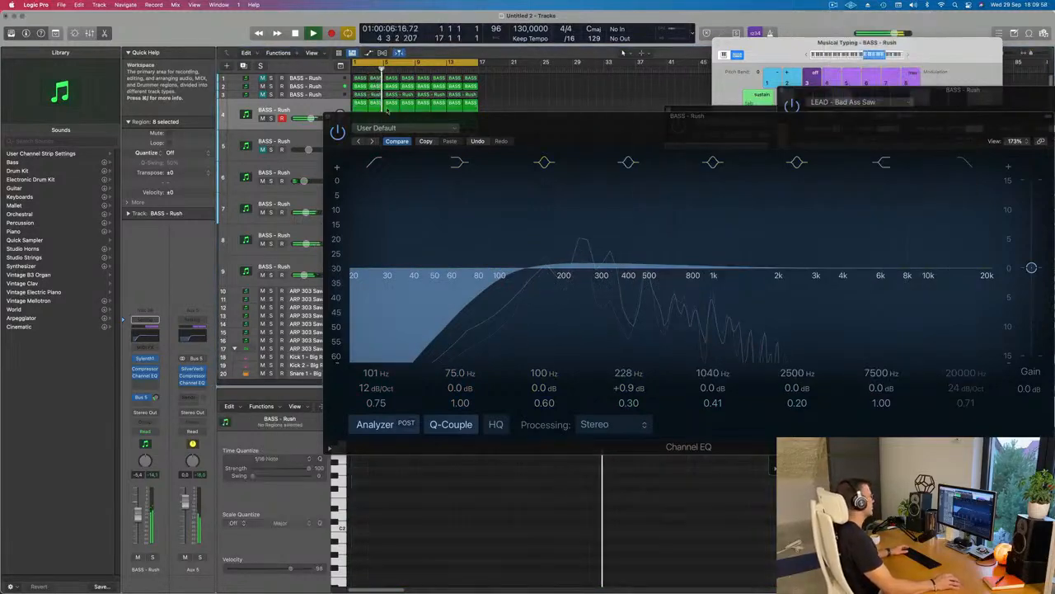
left_click(330, 119)
scroll(447, 273, "left", 3)
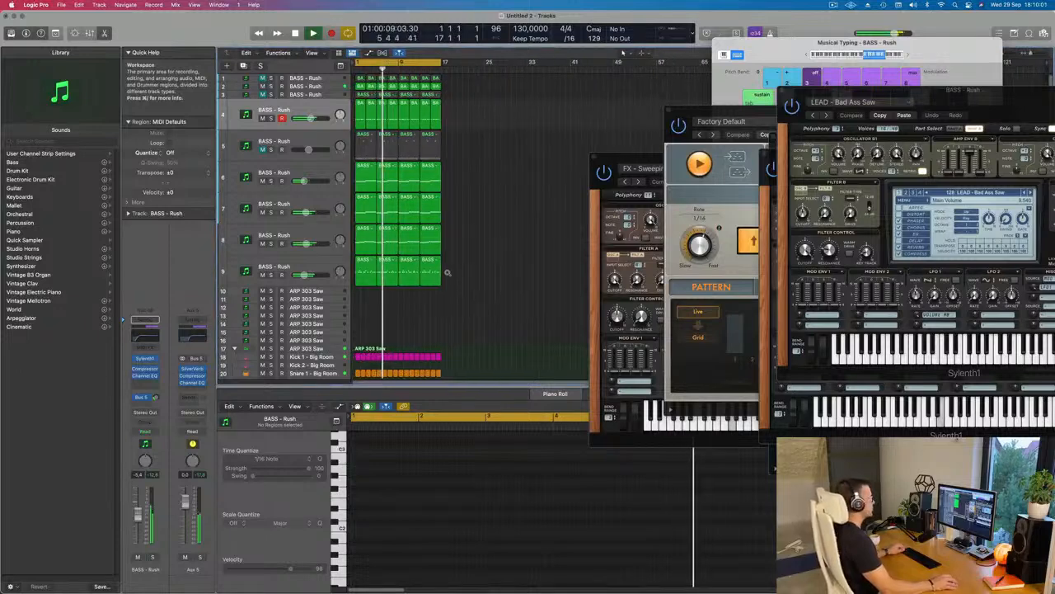
Stop playback and move the FX Sylenth1 and Arpeggiator windows aside to uncover the arrangement.
scroll(448, 272, "right", 3)
scroll(454, 297, "down", 3)
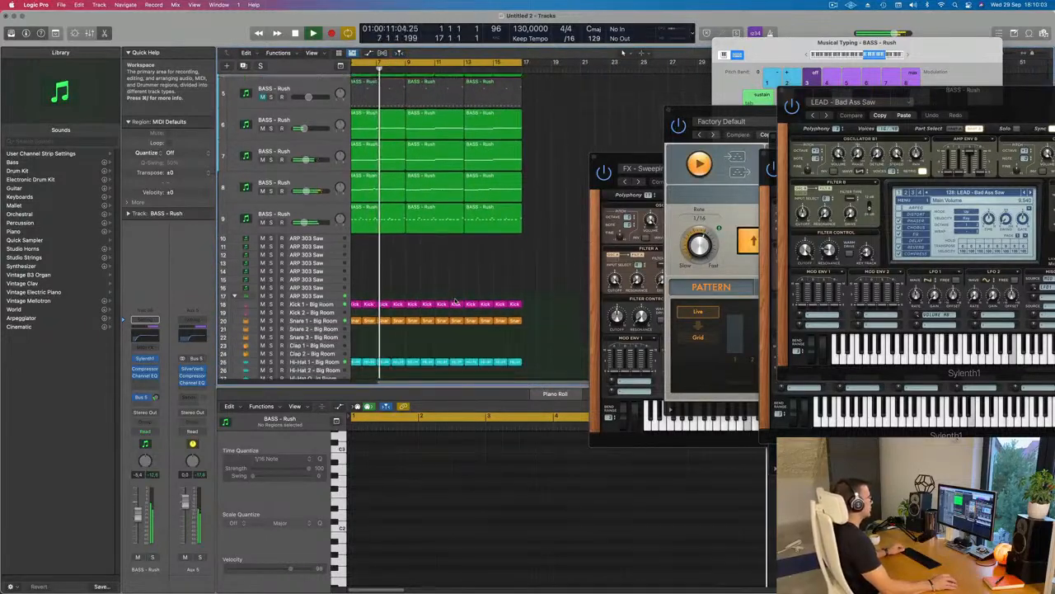
scroll(455, 301, "right", 3)
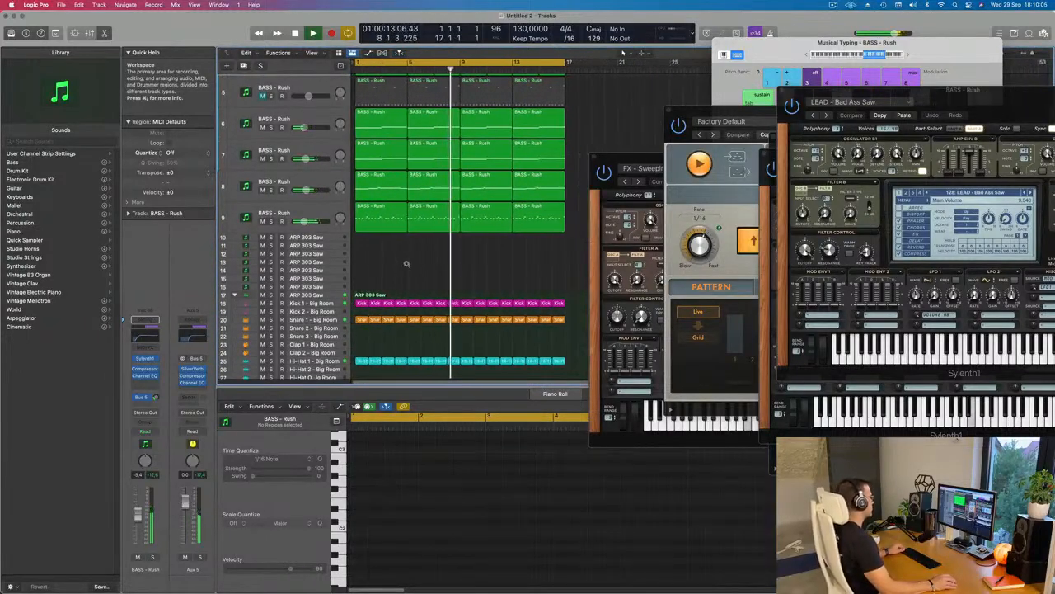
scroll(406, 263, "left", 1)
scroll(406, 258, "up", 3)
key("space")
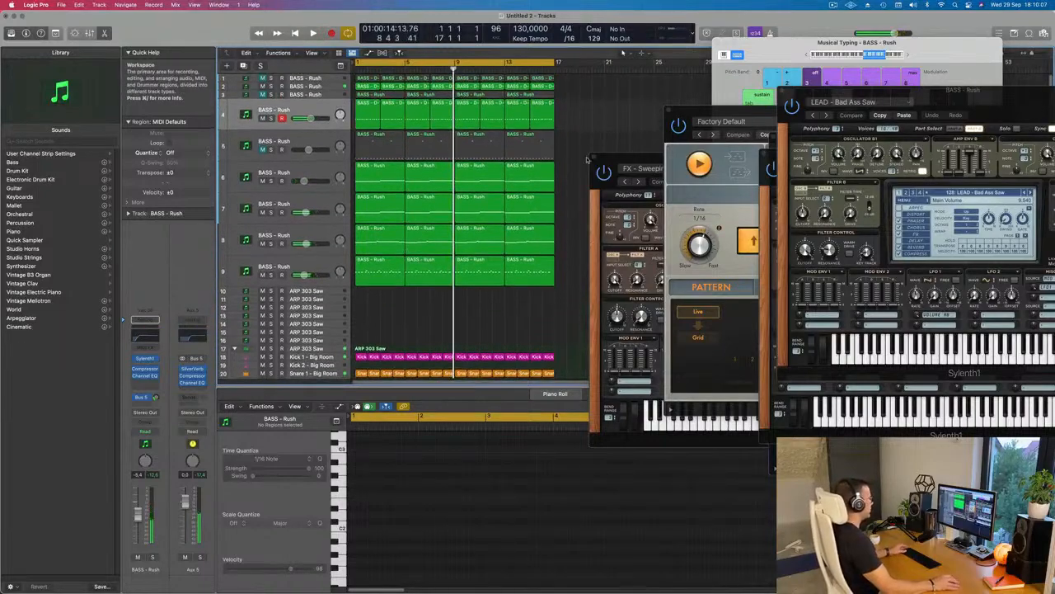
left_click_drag(606, 160, 843, 175)
left_click_drag(691, 113, 827, 131)
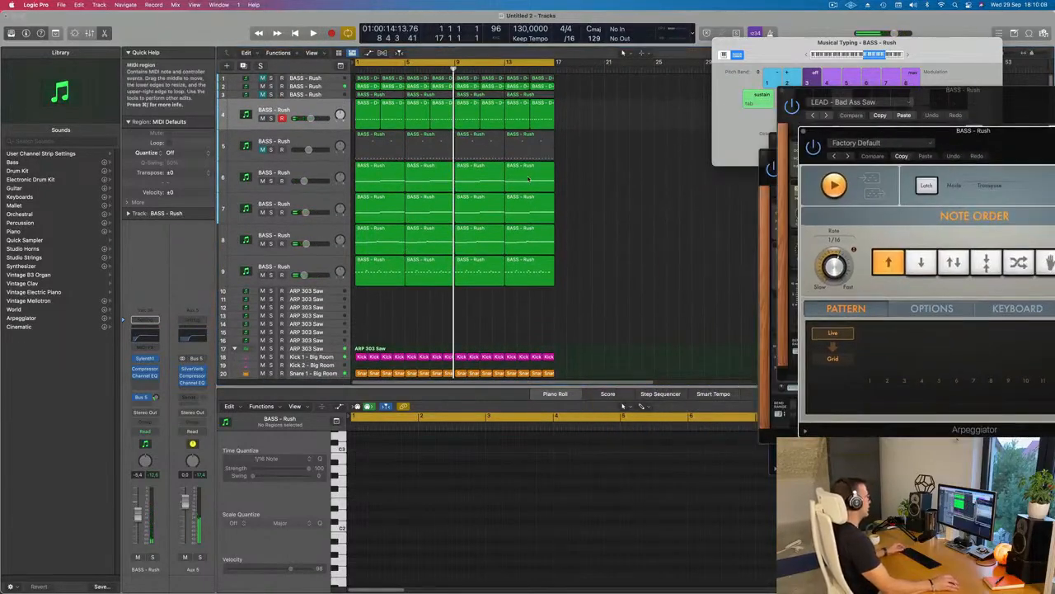
Name all regions in the arrangement after their tracks and clear the selection.
left_click(605, 190)
key("super+a")
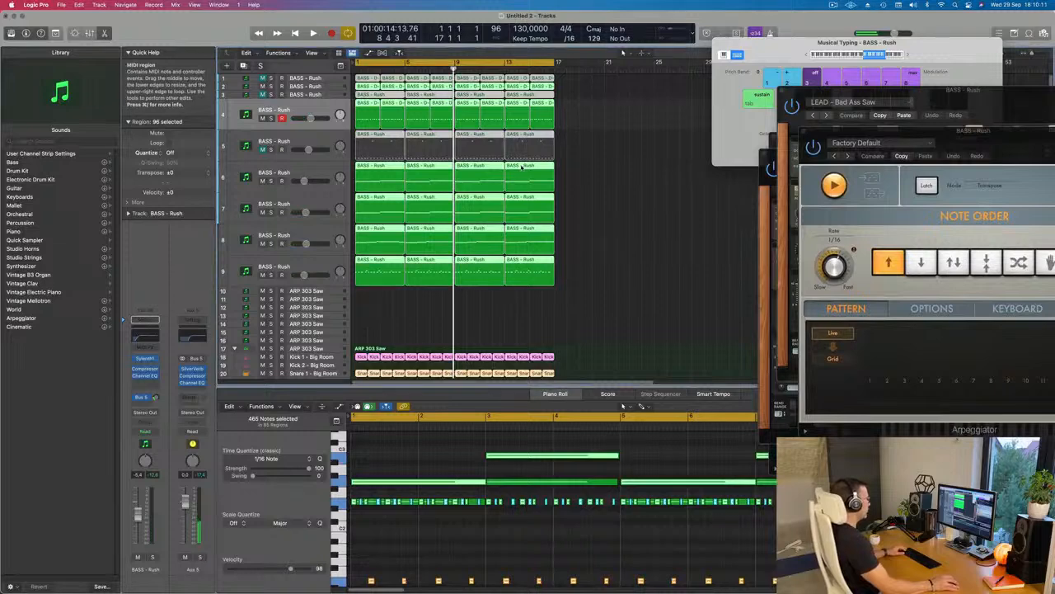
right_click(522, 168)
left_click(511, 183)
right_click(521, 196)
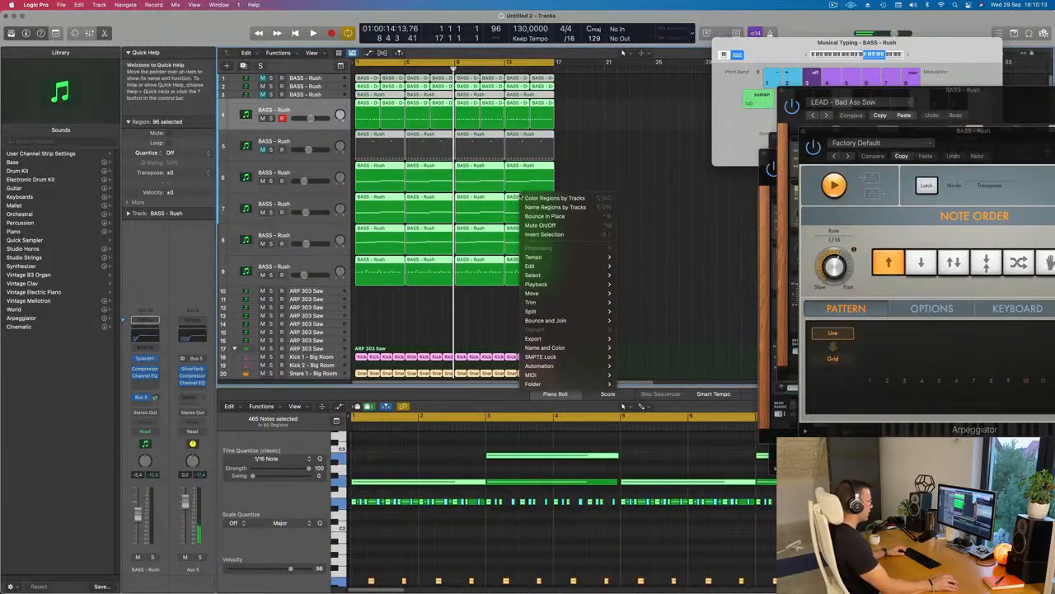
left_click(556, 207)
left_click(582, 155)
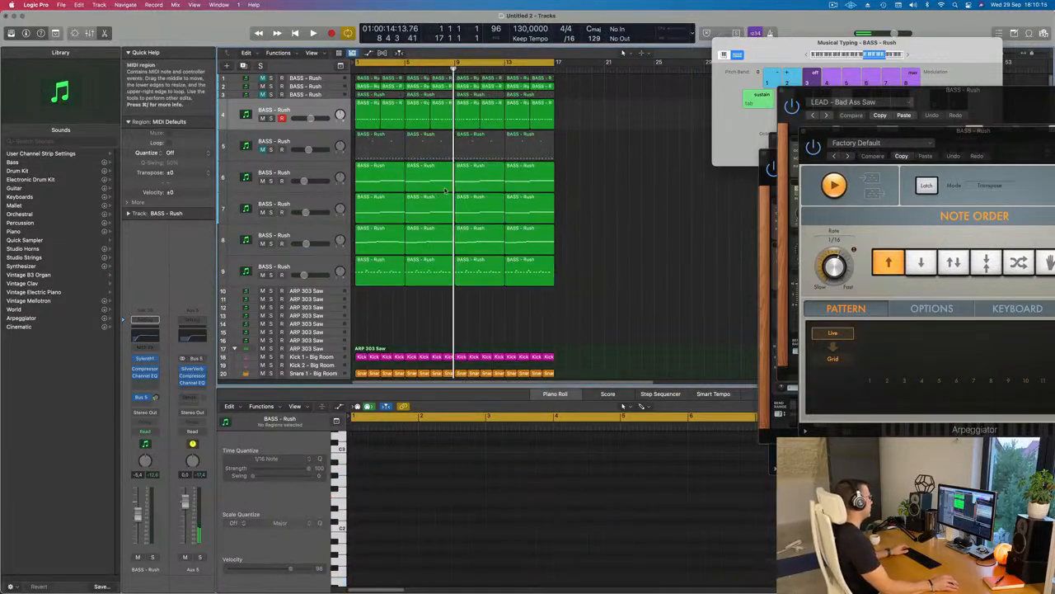
Repeat all 16 bars of regions three times so the arrangement extends to bar 65.
key("Return")
key("super+Left")
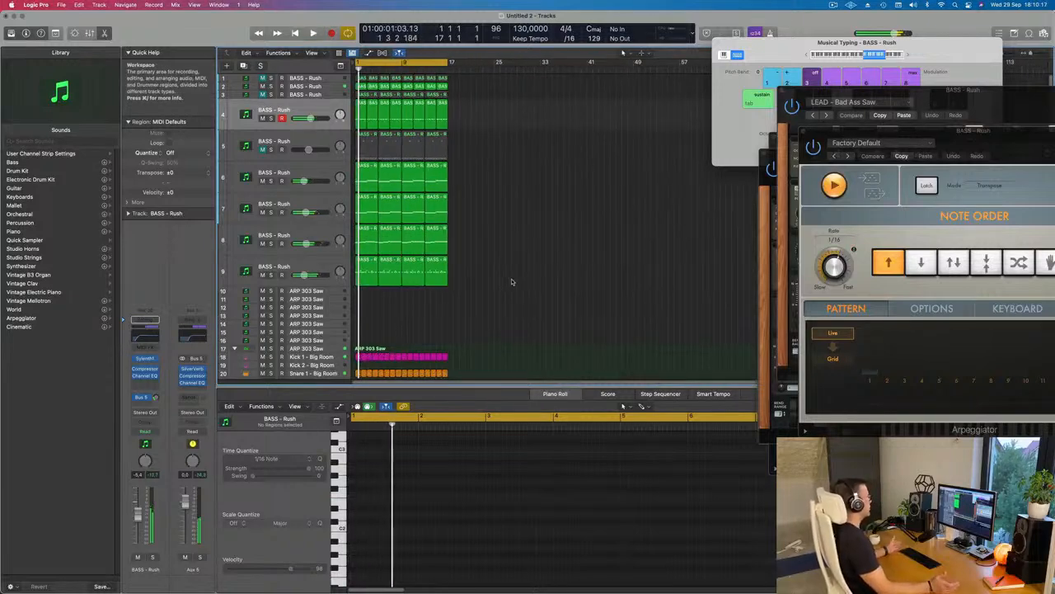
key("super+a")
key("super+r")
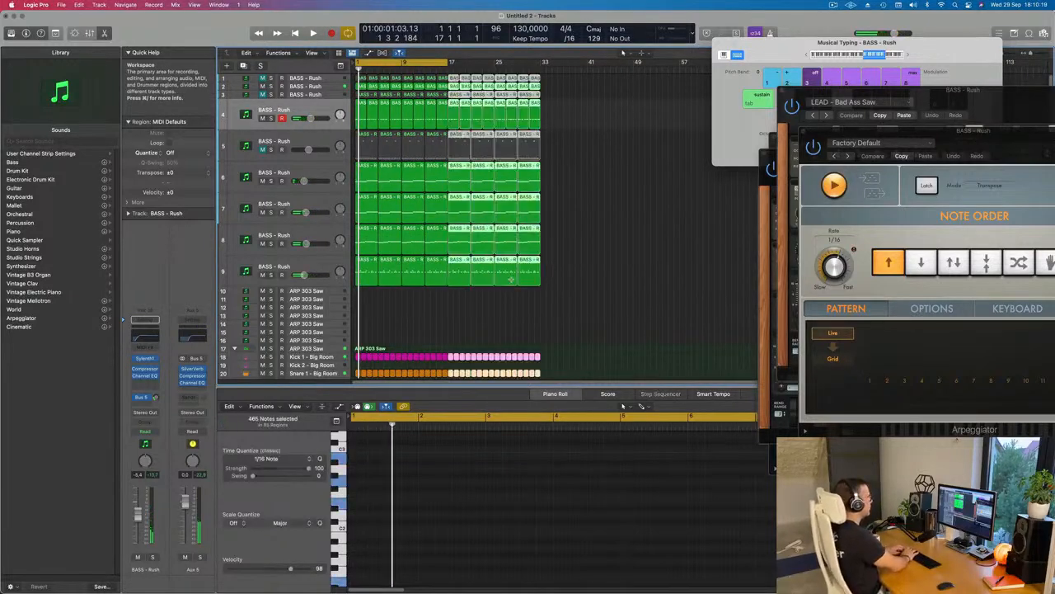
key("super+r")
key("super+r")
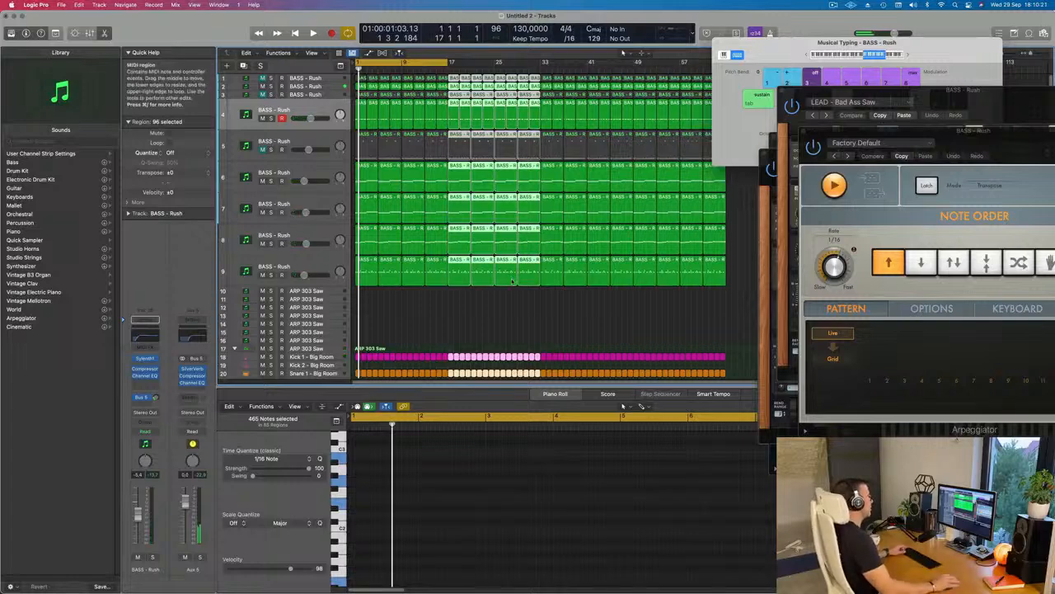
key("super+Left")
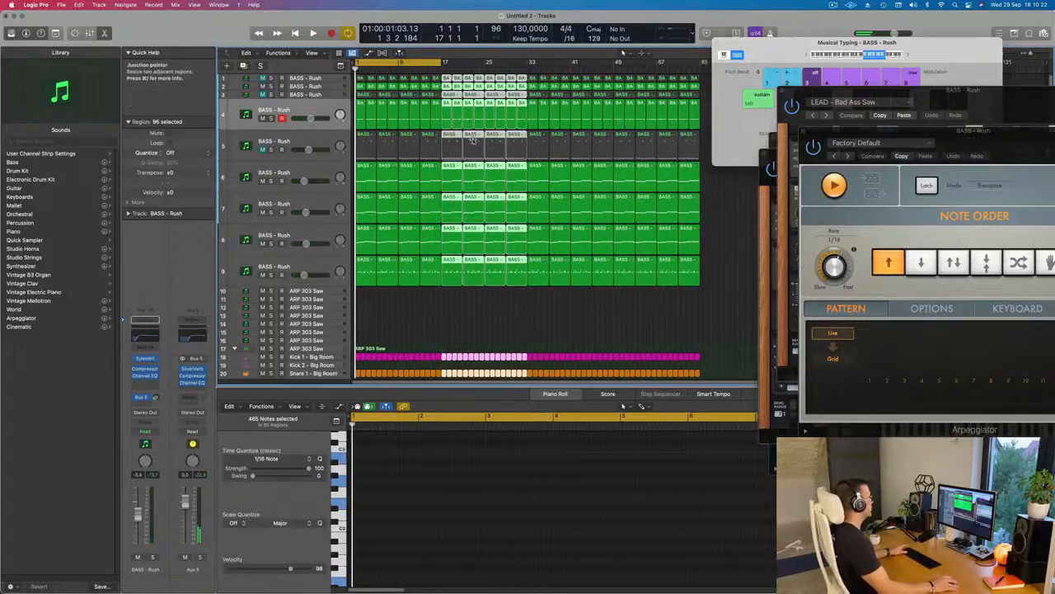
Show the secondary ruler with time positions above the bar ruler in the tracks area.
left_click(311, 52)
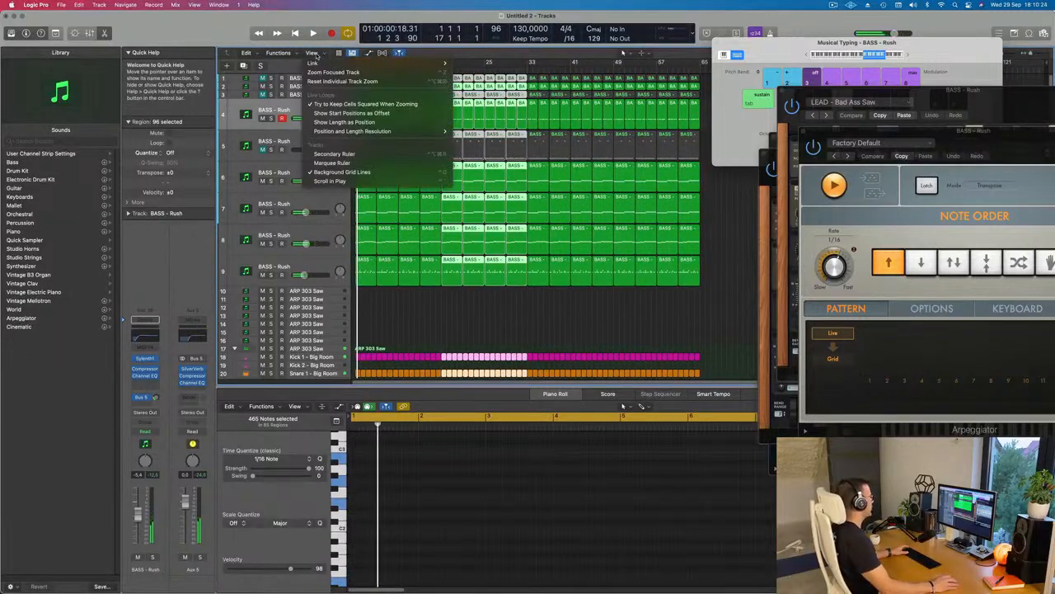
left_click(332, 163)
left_click(313, 54)
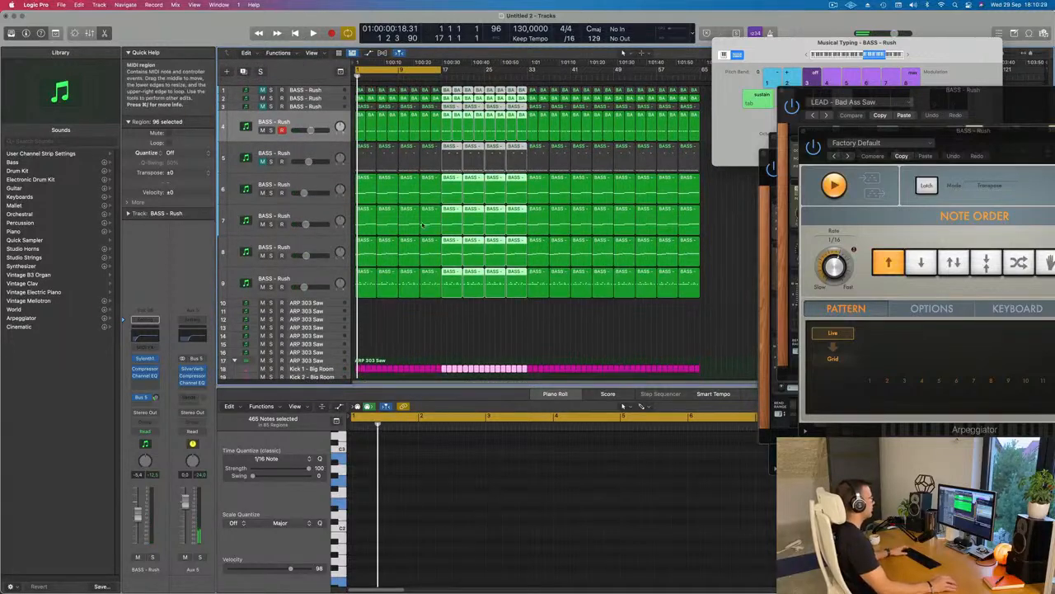
Hide the Musical Typing keyboard and open the mixer with playback running from the start.
key("space")
scroll(407, 326, "down", 5)
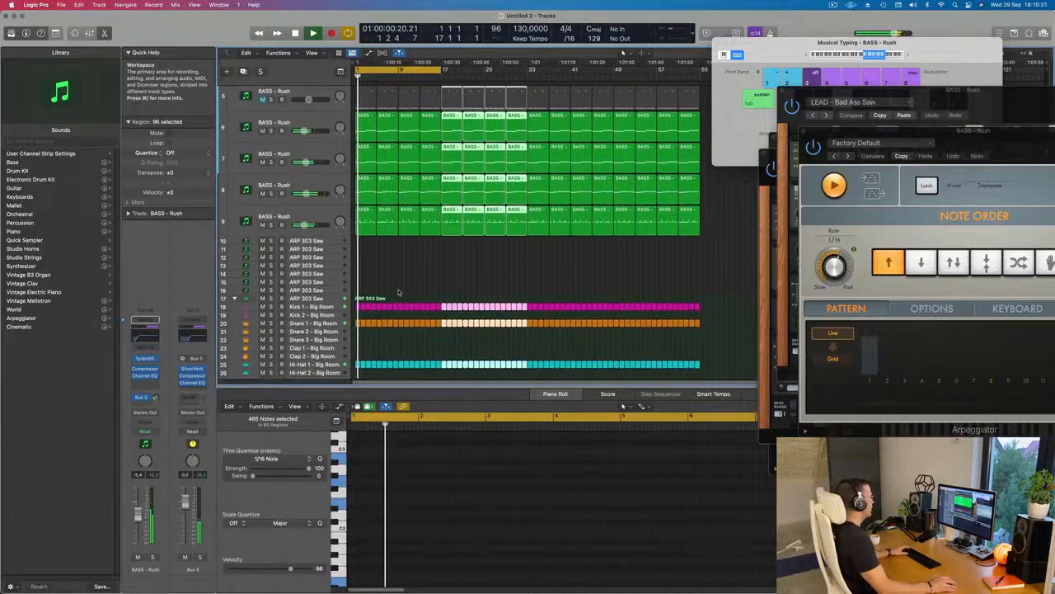
left_click(439, 264)
key("super+k")
key("x")
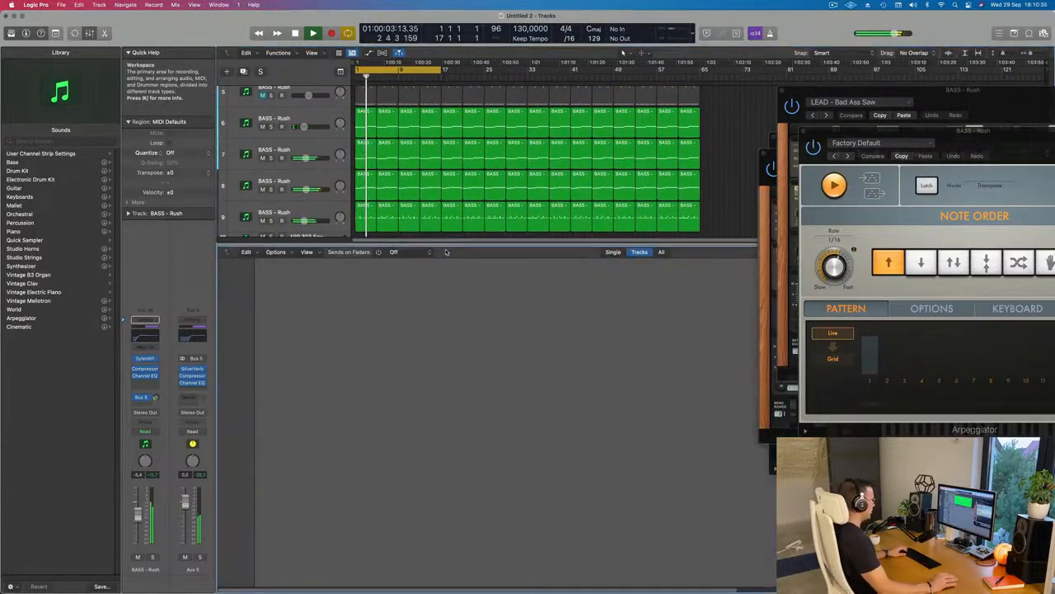
key("space")
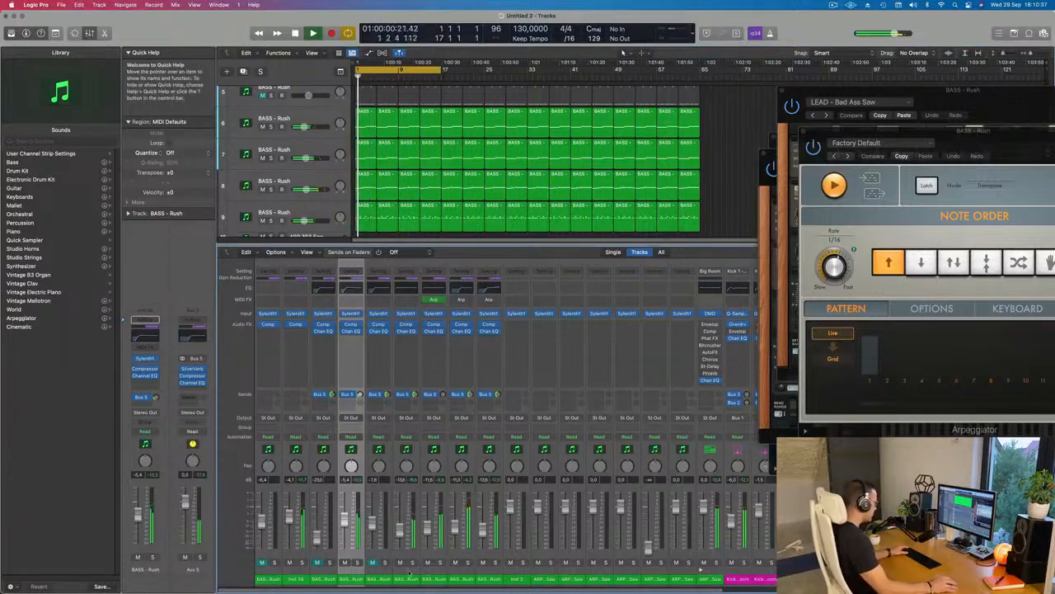
Unmute the muted synth tracks and lower the volume of tracks 1 to 9 together to -∞ dB.
left_click(318, 562)
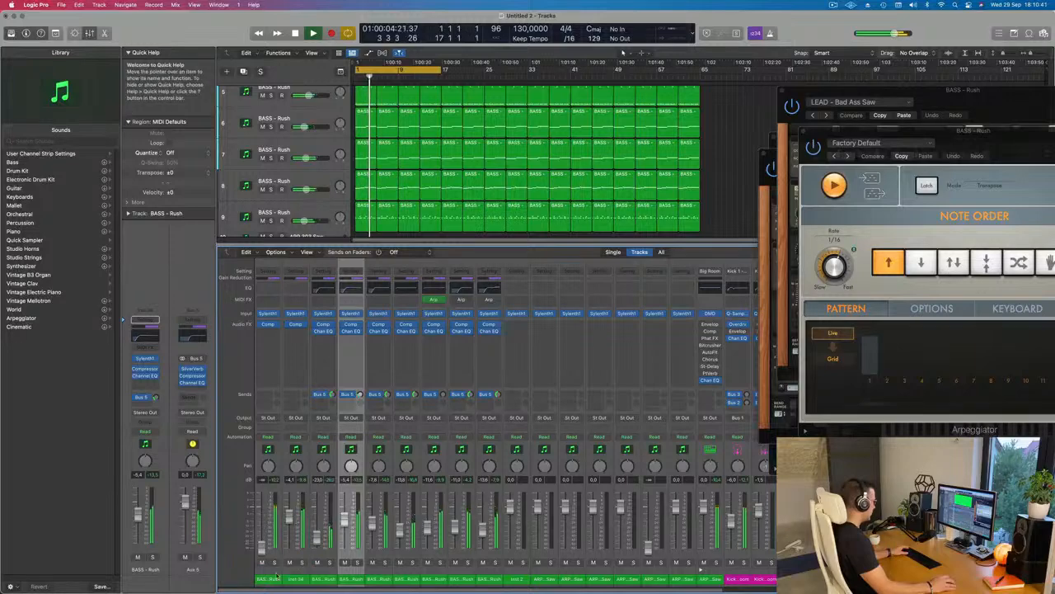
left_click_drag(489, 580, 270, 580)
left_click_drag(290, 517, 291, 587)
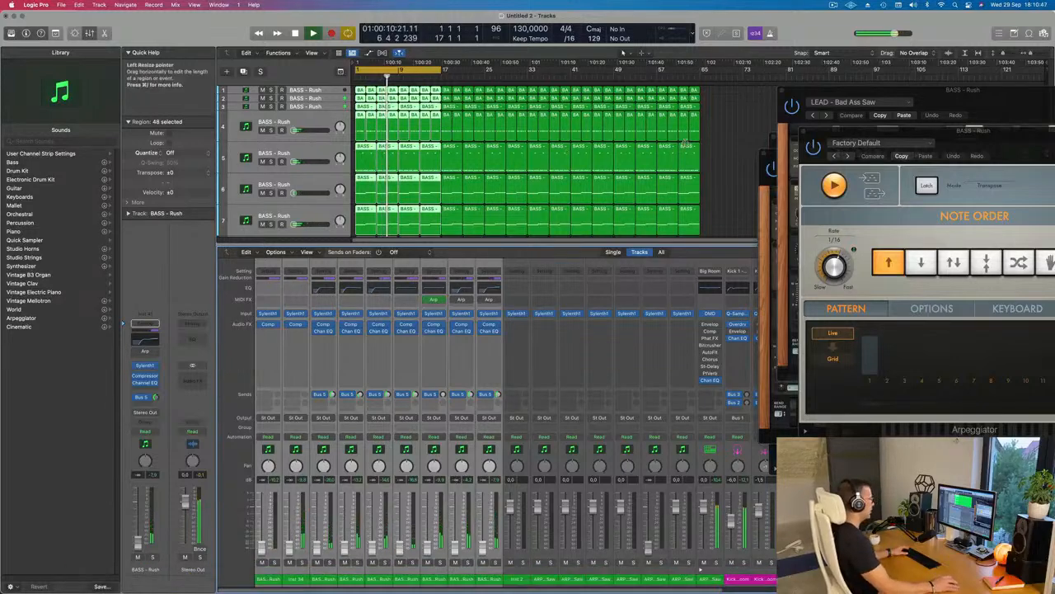
Deselect the regions and close the mixer to see the full track list.
left_click(720, 160)
scroll(720, 160, "down", 5)
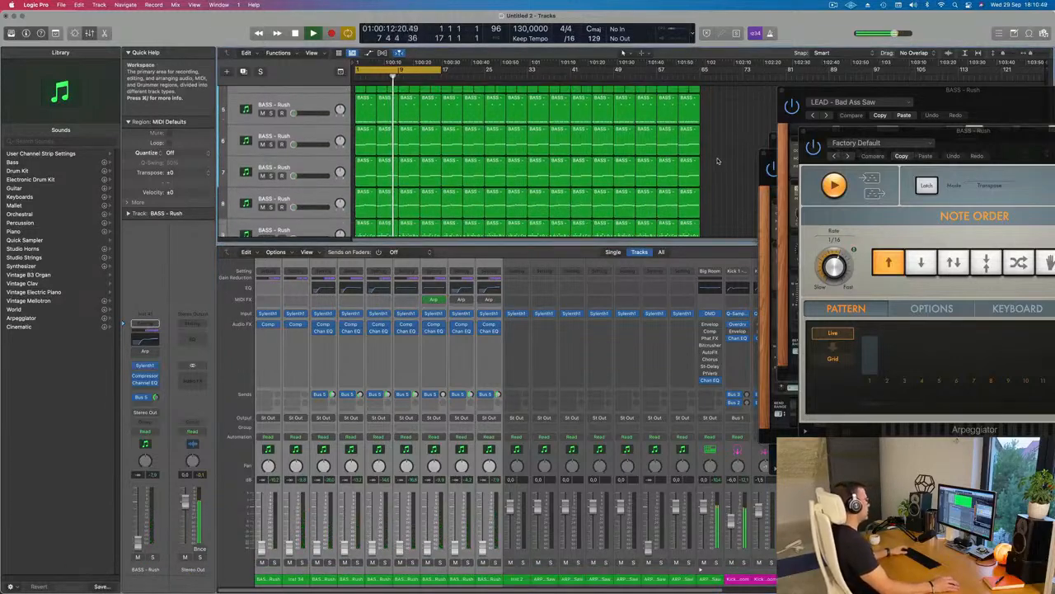
scroll(719, 160, "up", 5)
key("x")
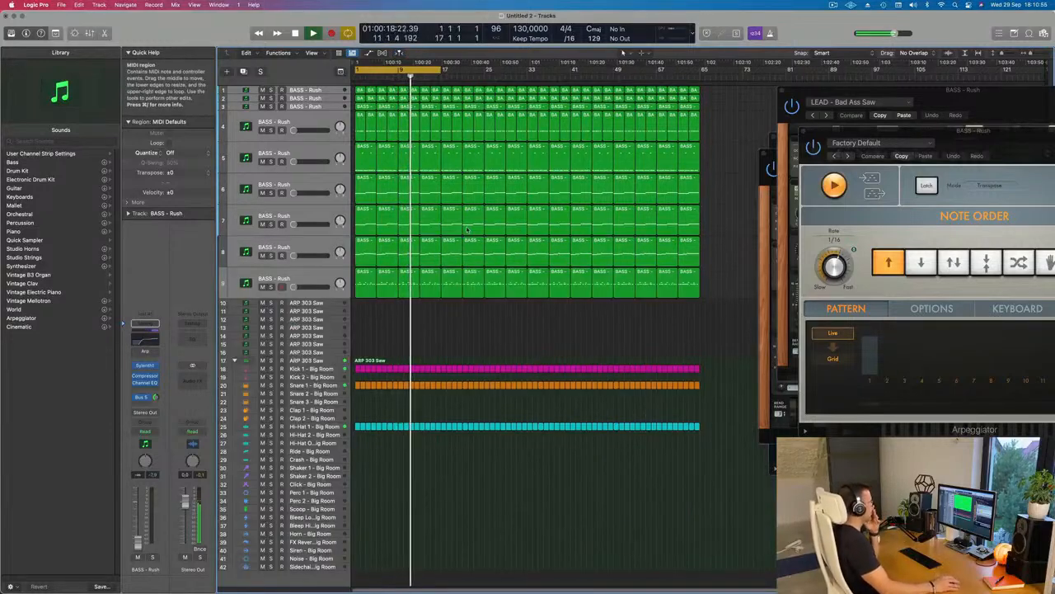
Restart playback and raise the volume of track 7 to -12.2 dB.
left_click(304, 216)
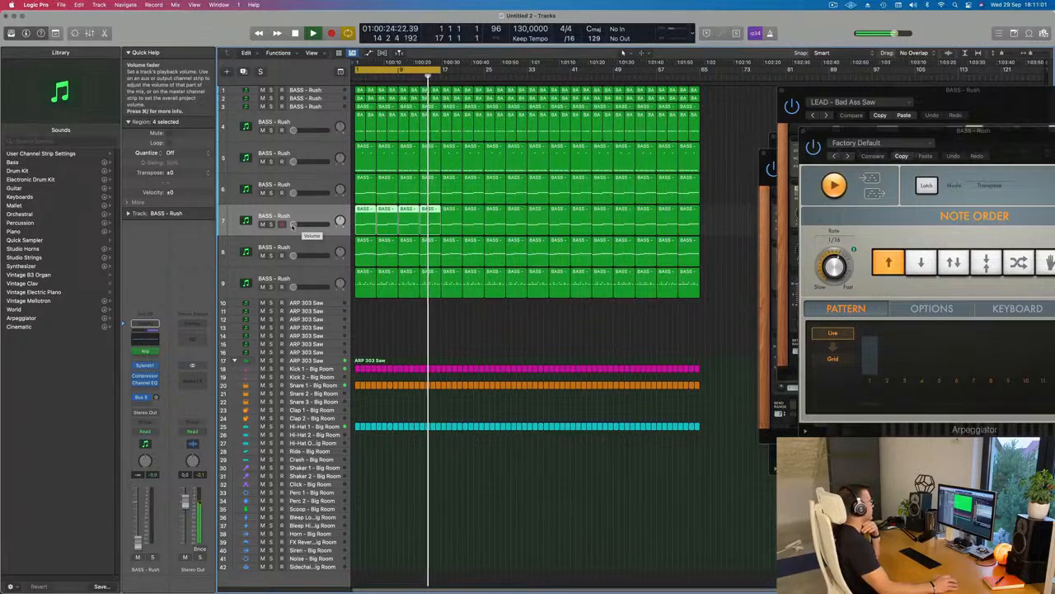
left_click_drag(291, 224, 298, 225)
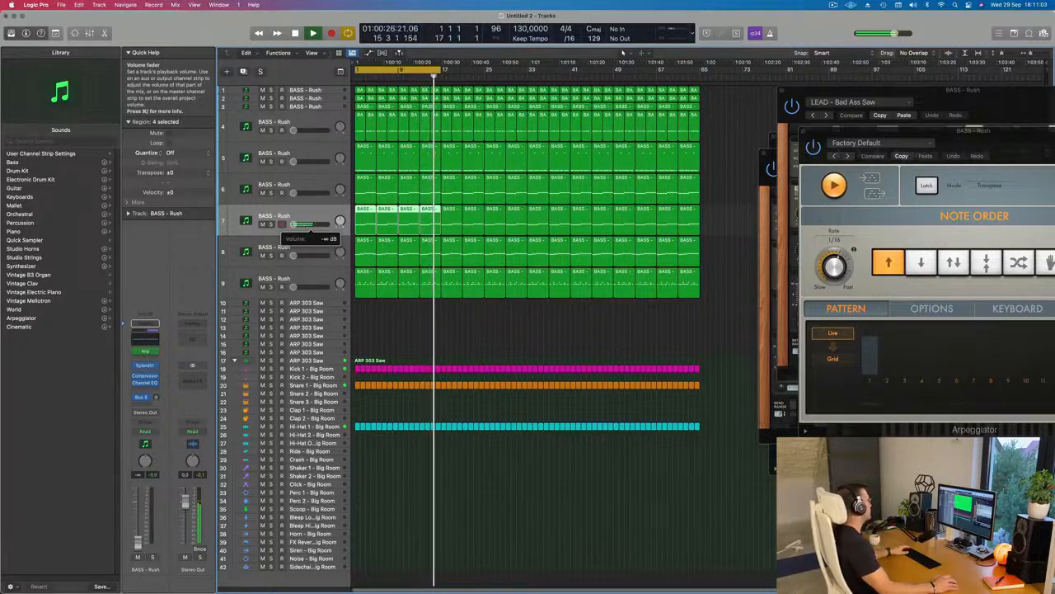
key("space")
key("space")
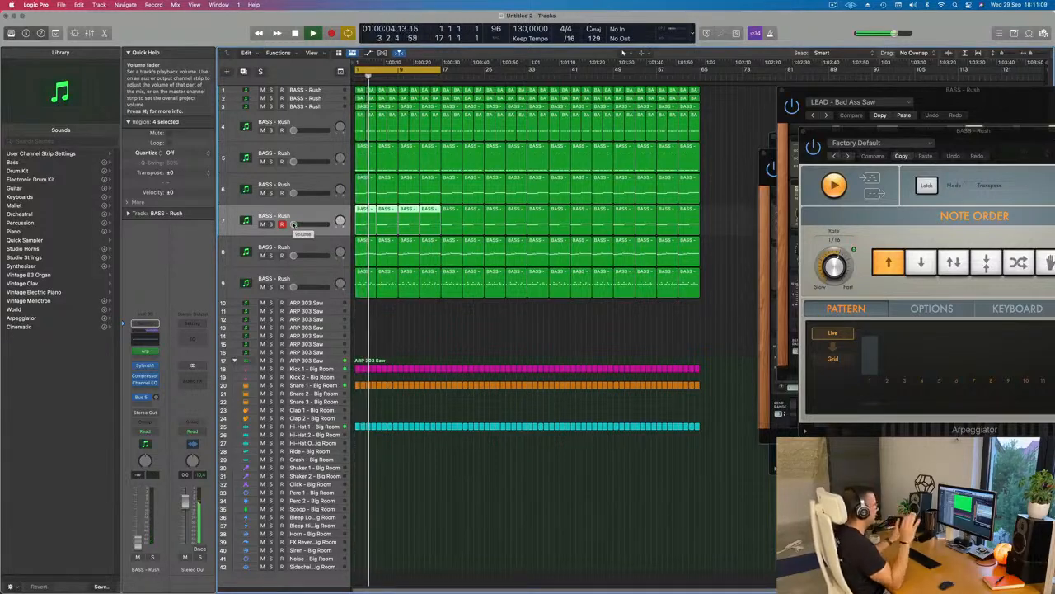
key("Return")
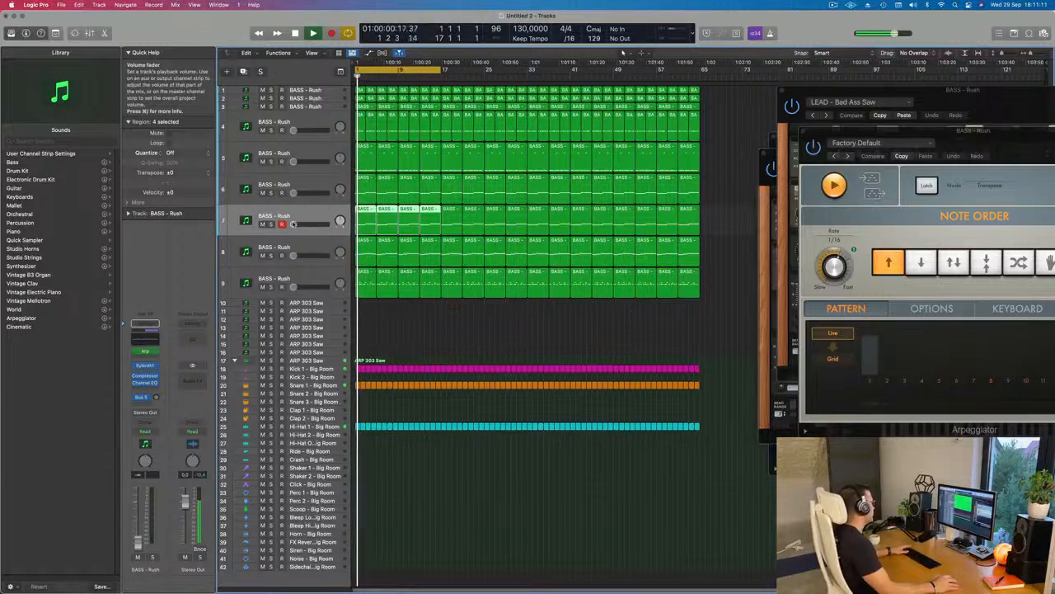
left_click_drag(293, 224, 312, 225)
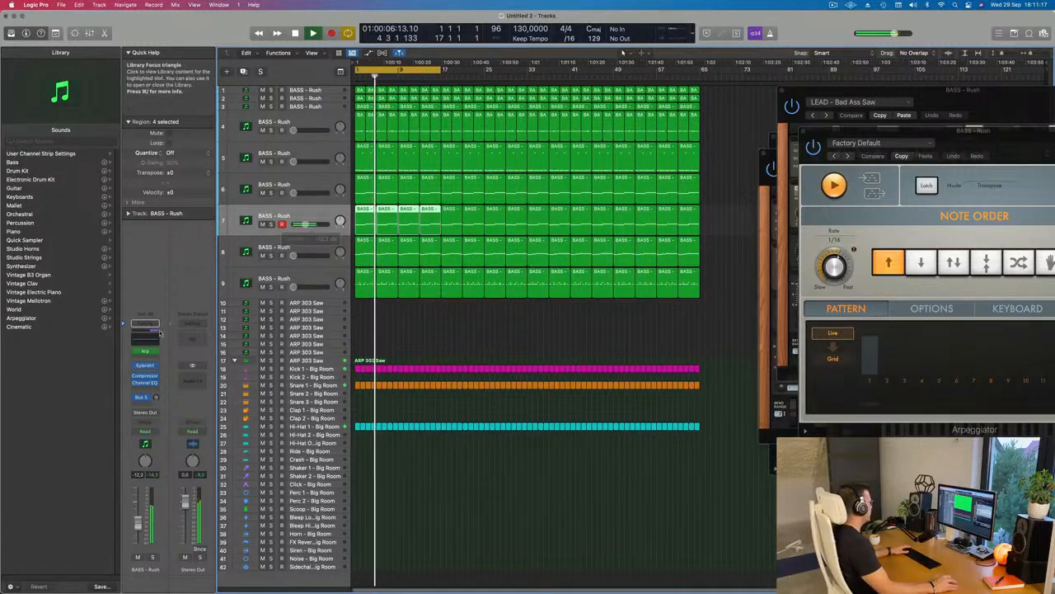
Adjust the low end of track 7's Channel EQ, close it and replay the section.
left_click(146, 338)
left_click_drag(467, 284, 481, 255)
left_click(327, 118)
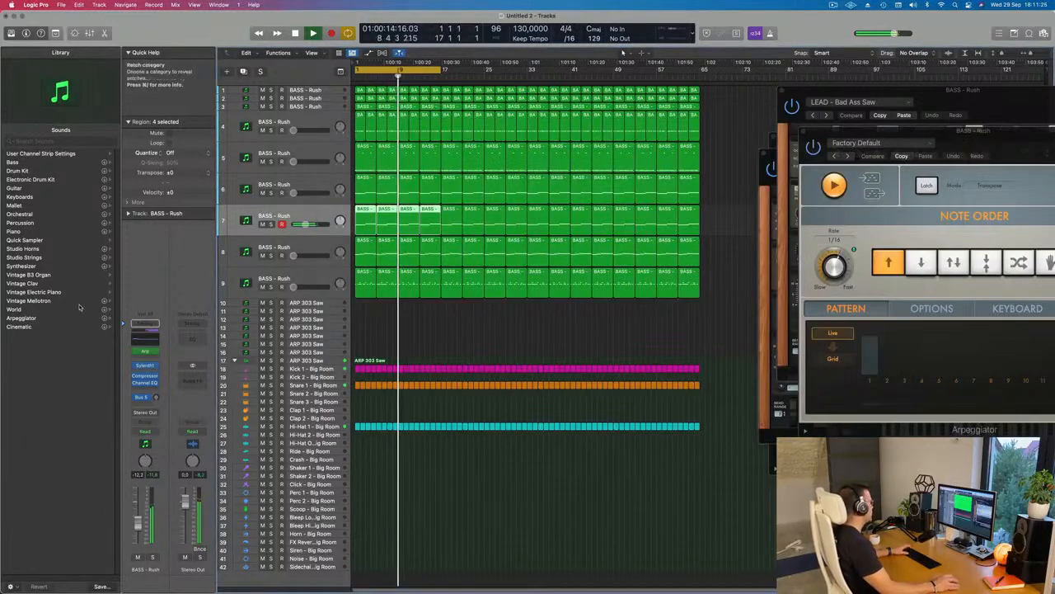
key("space")
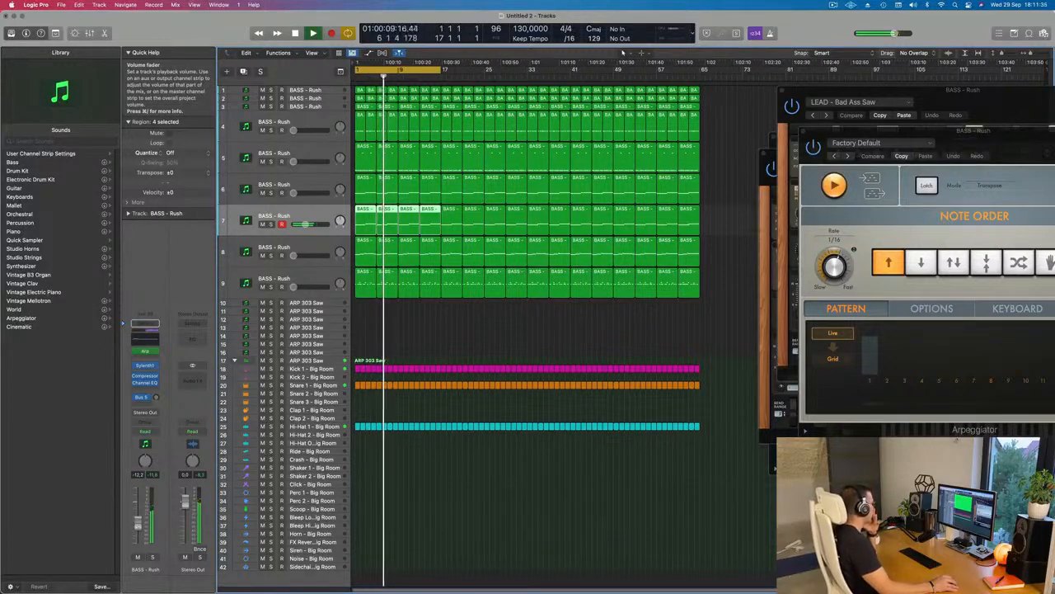
Try layering track 6 at -11.8 dB over track 7, then silence it again and select track 8.
left_click(450, 330)
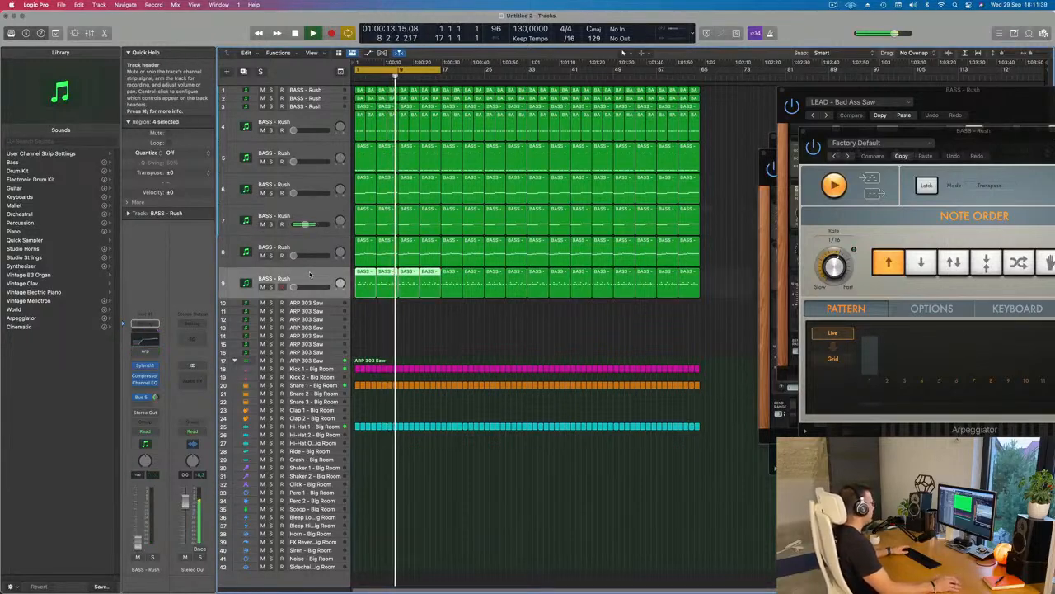
left_click(321, 240)
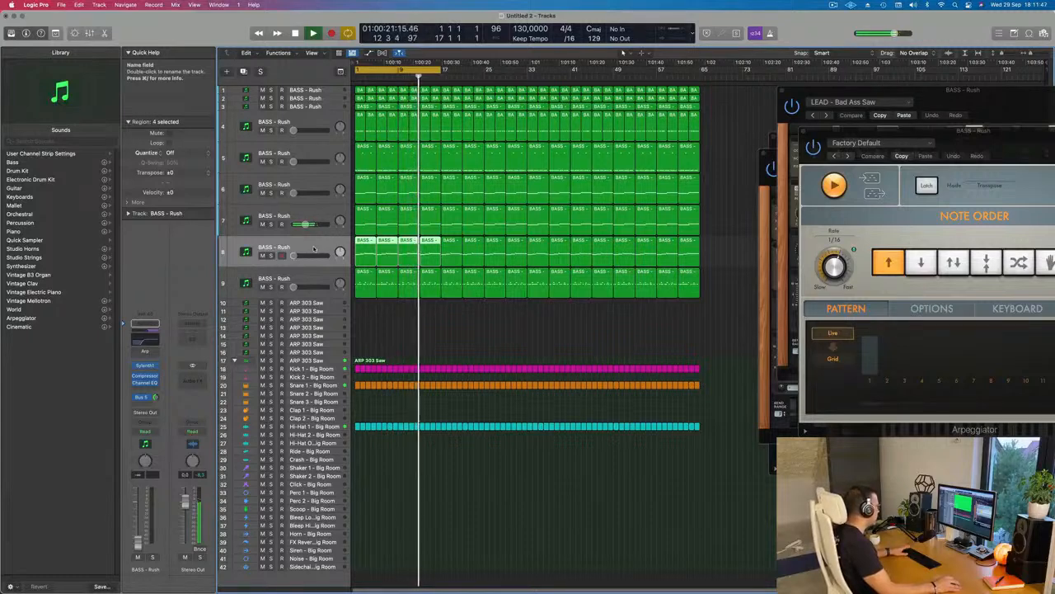
left_click(278, 193)
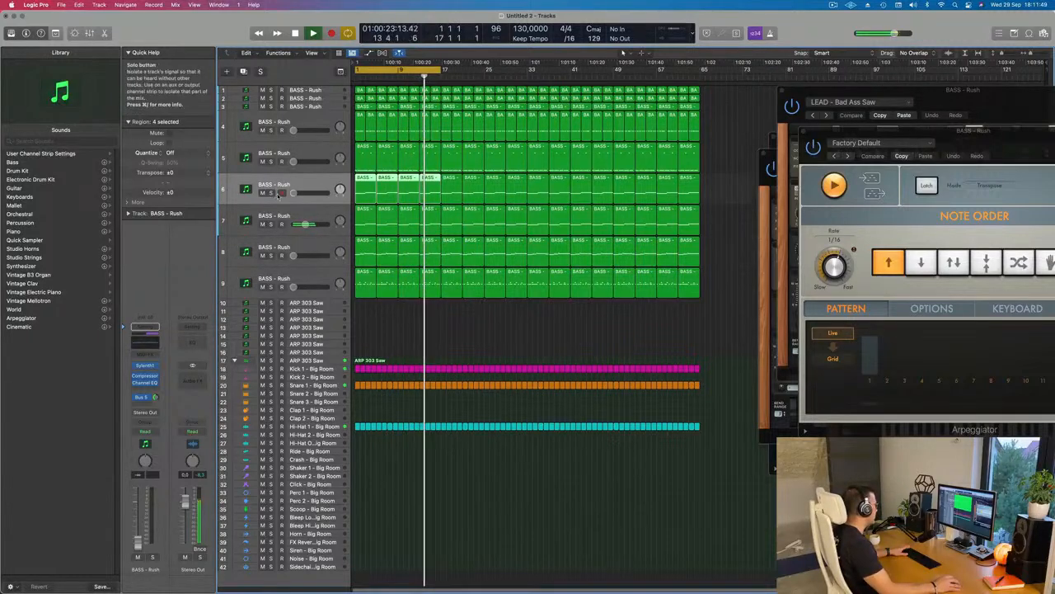
left_click_drag(294, 193, 306, 193)
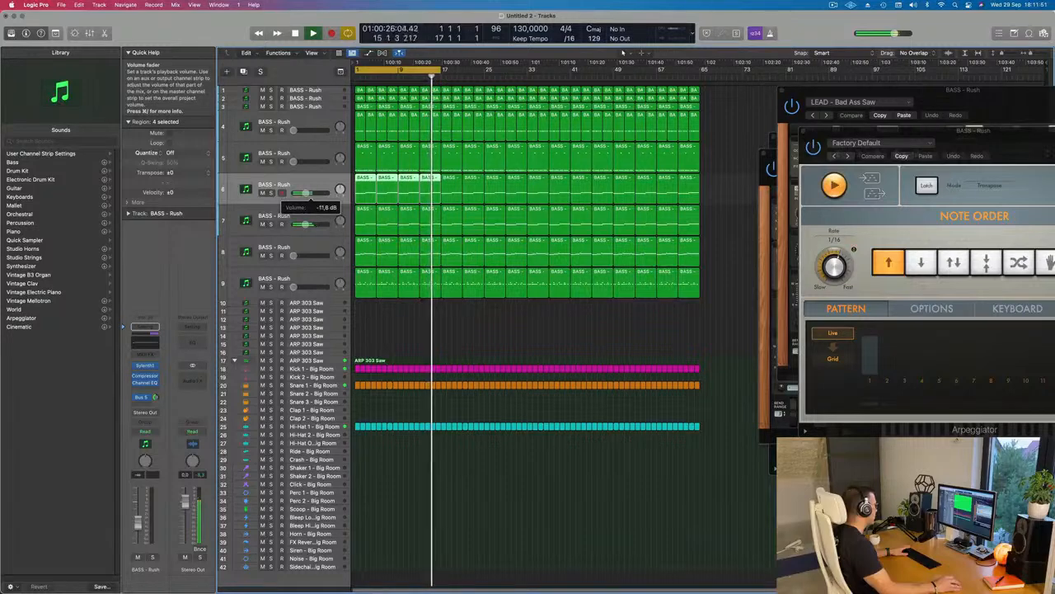
left_click(305, 264)
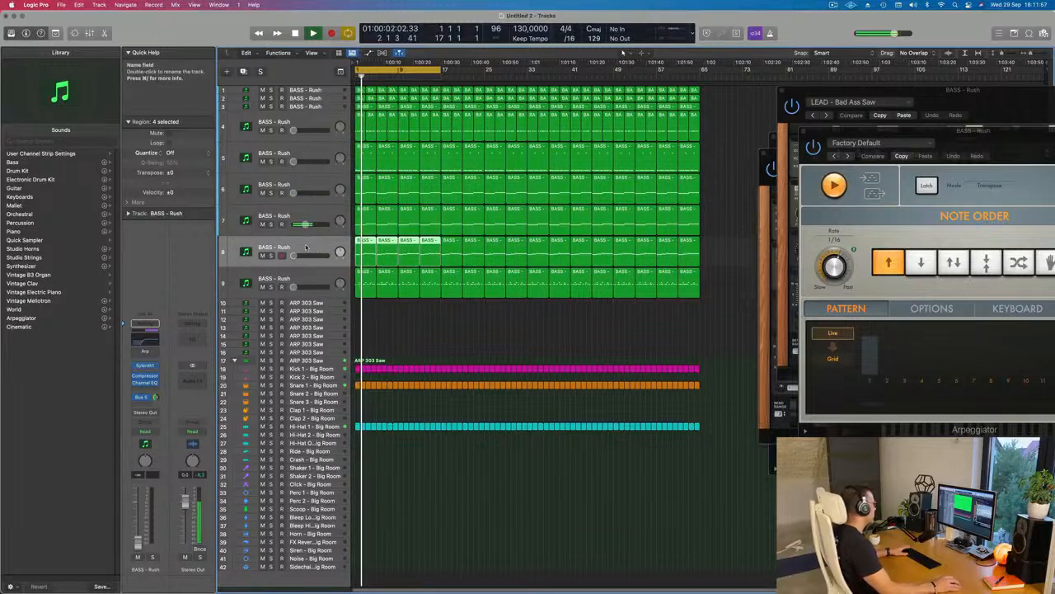
Raise the volume of track 8 to -16.0 dB while the section plays.
left_click_drag(293, 256, 300, 256)
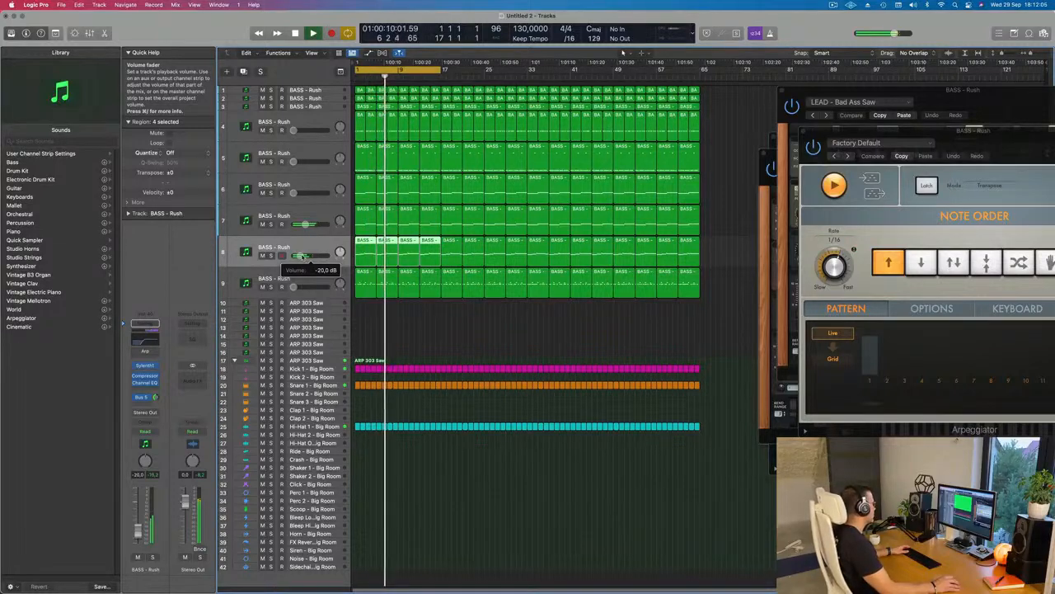
left_click_drag(300, 256, 302, 256)
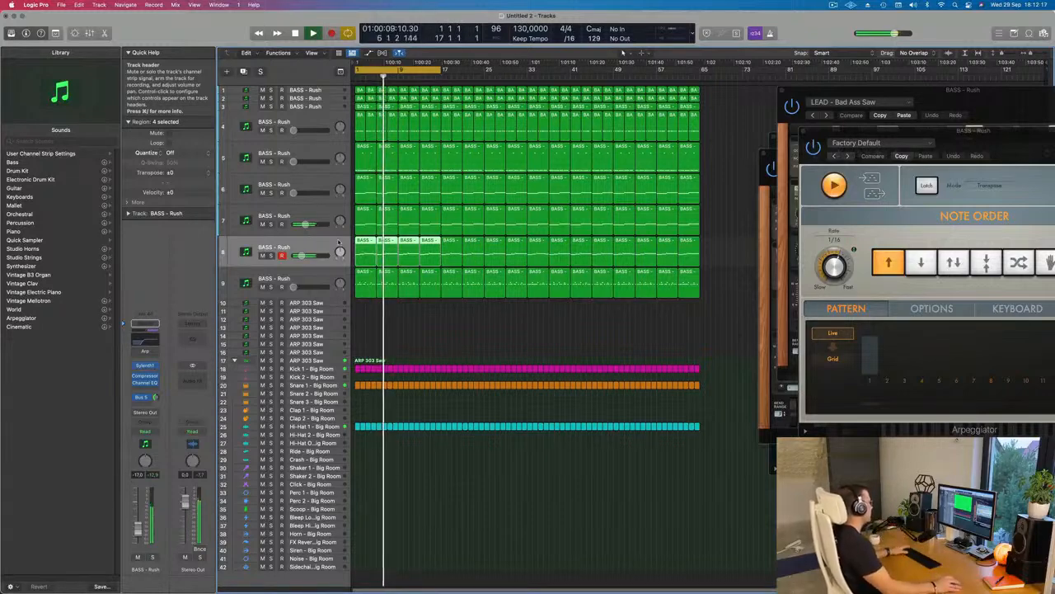
left_click(384, 294)
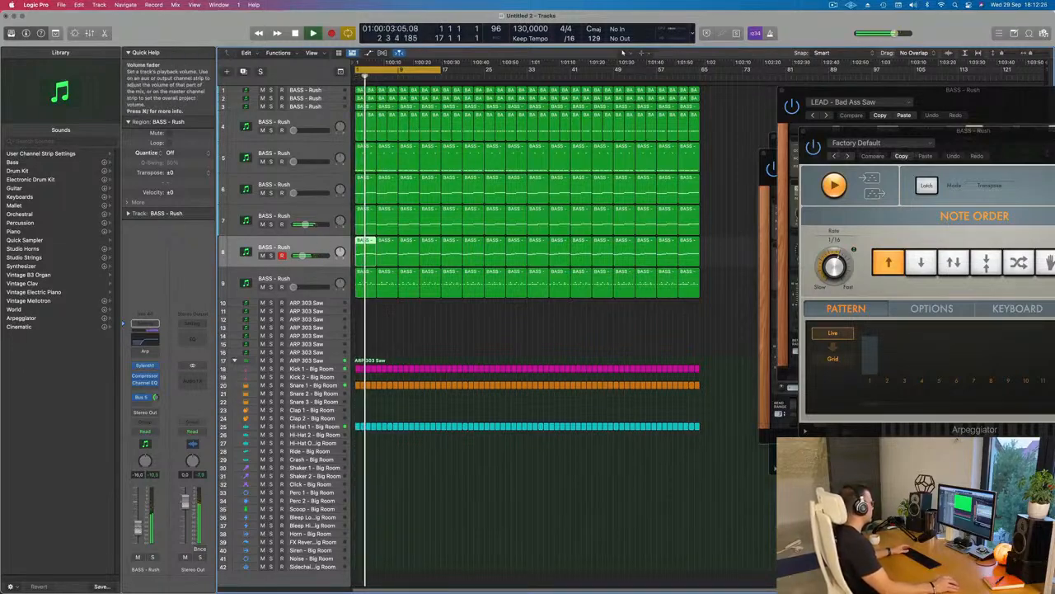
Adjust the filter cutoff and resonance in track 7's Sylenth1 while replaying the section, and close the plug-in.
key("Return")
key("Up")
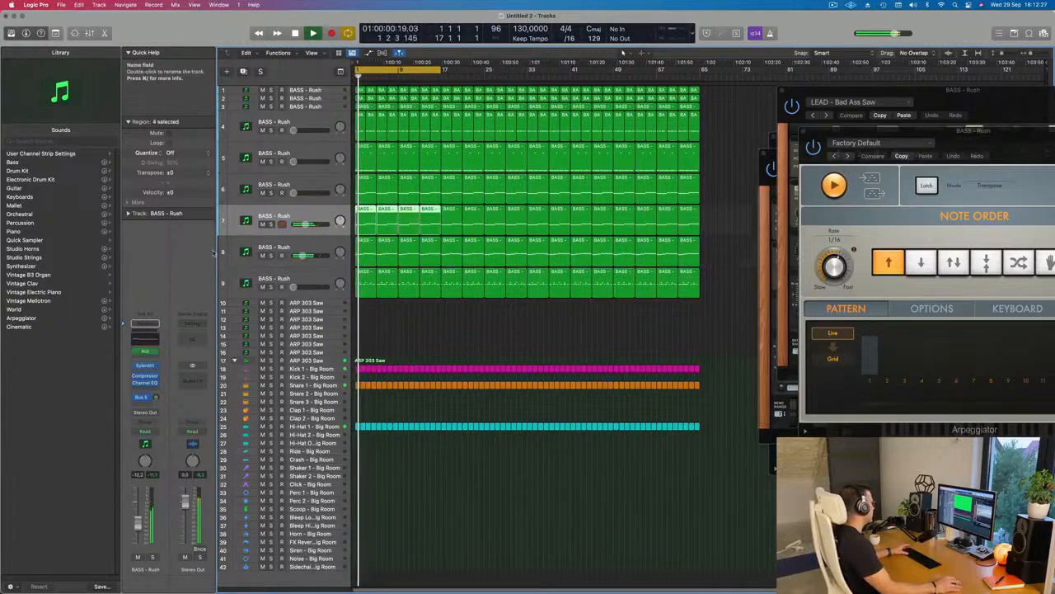
key("Return")
left_click(145, 365)
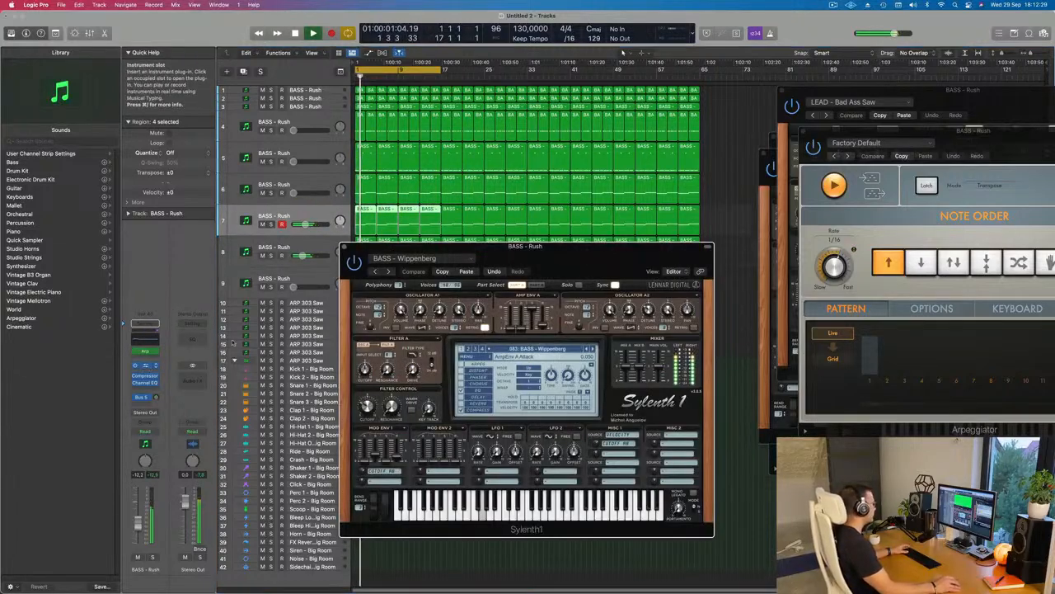
key("Return")
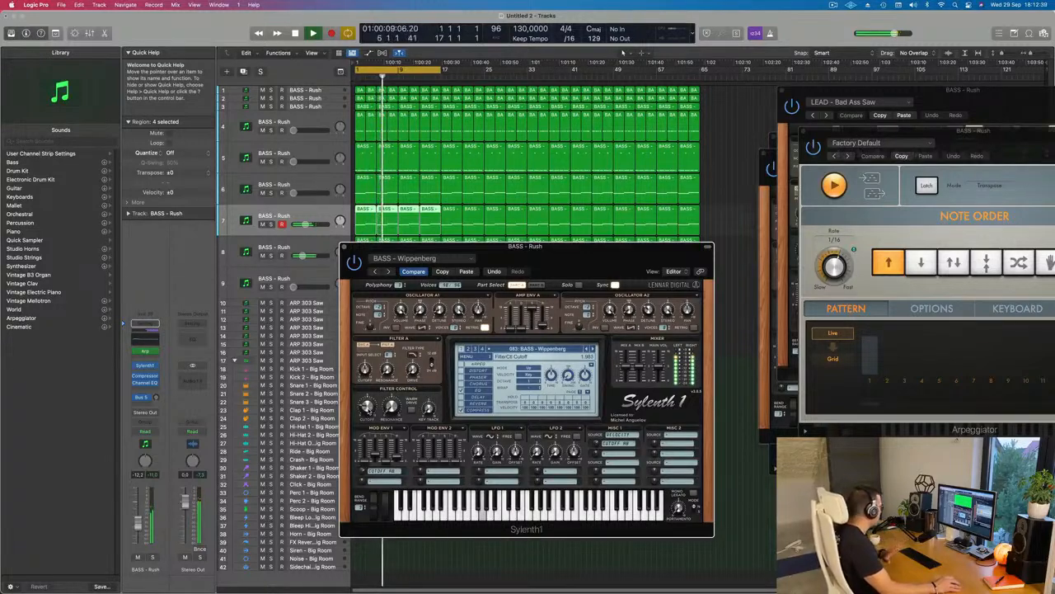
left_click_drag(469, 263, 454, 255)
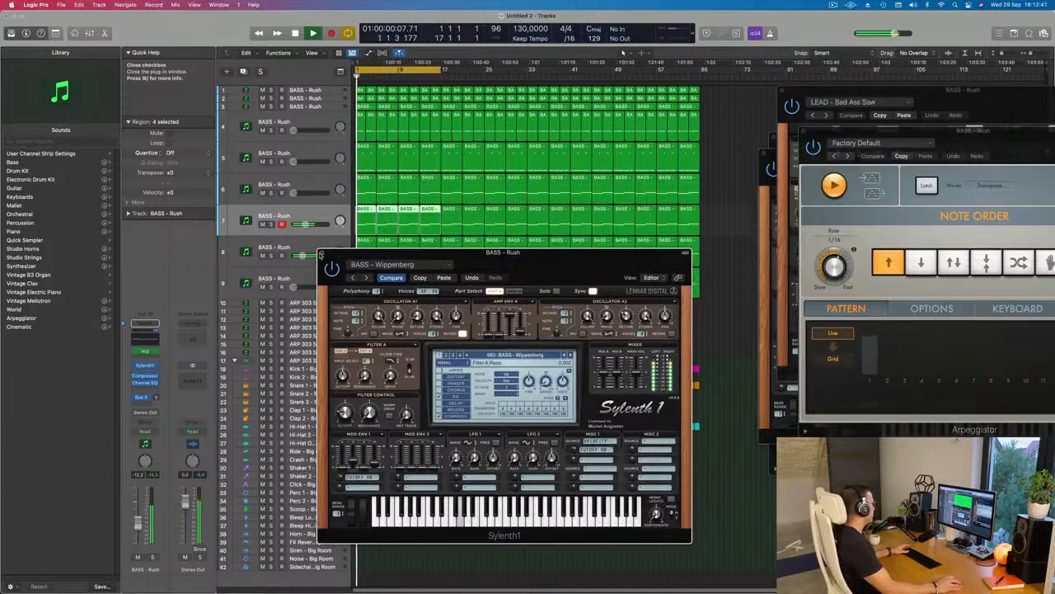
left_click(321, 253)
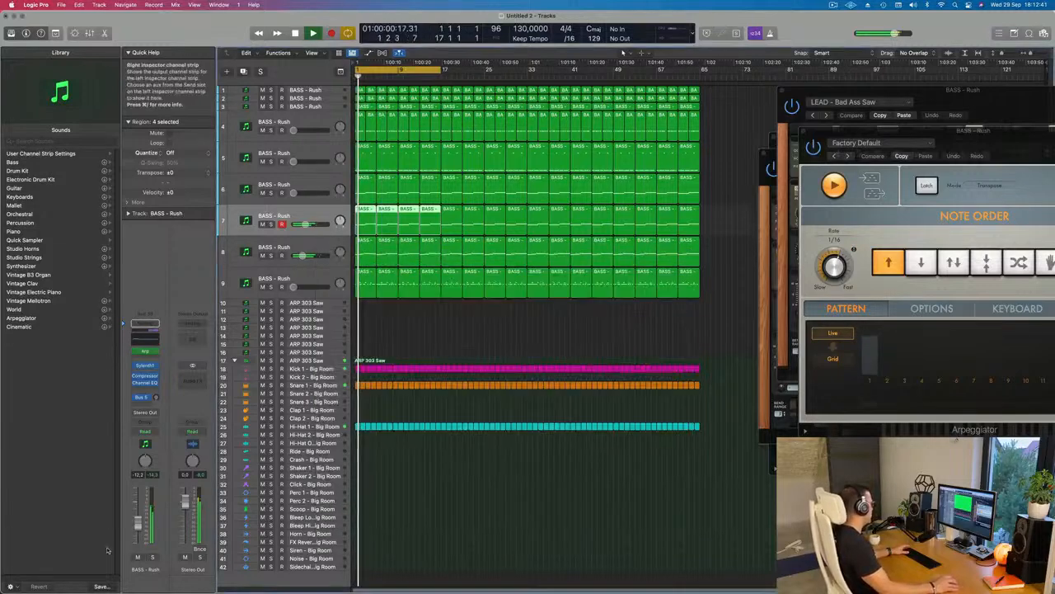
Solo tracks 7 and 8 in turn to compare how each layer sounds alone.
left_click(152, 559)
left_click(152, 559)
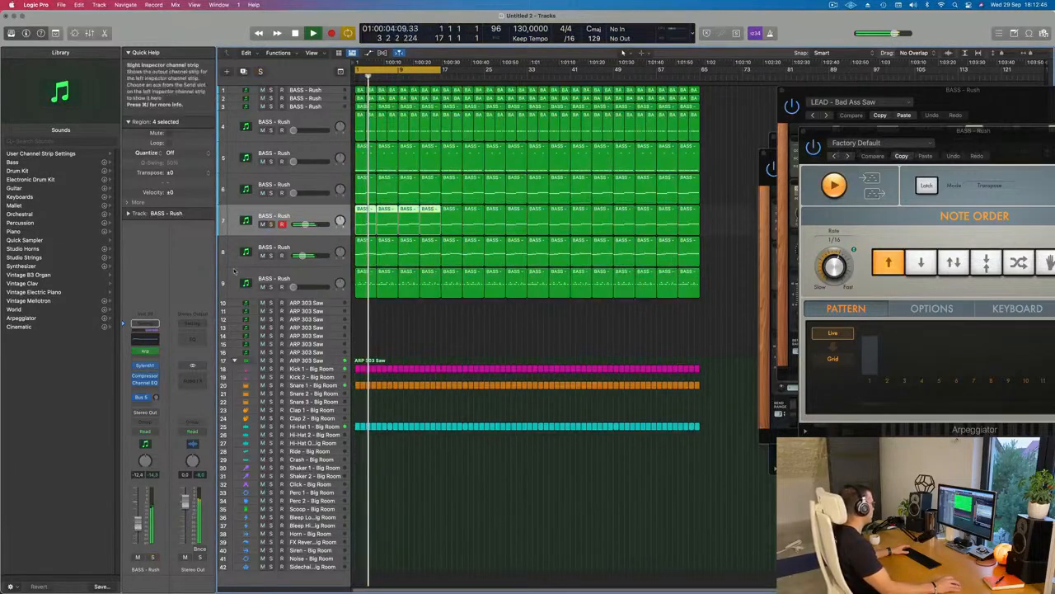
left_click(271, 256)
left_click(271, 256)
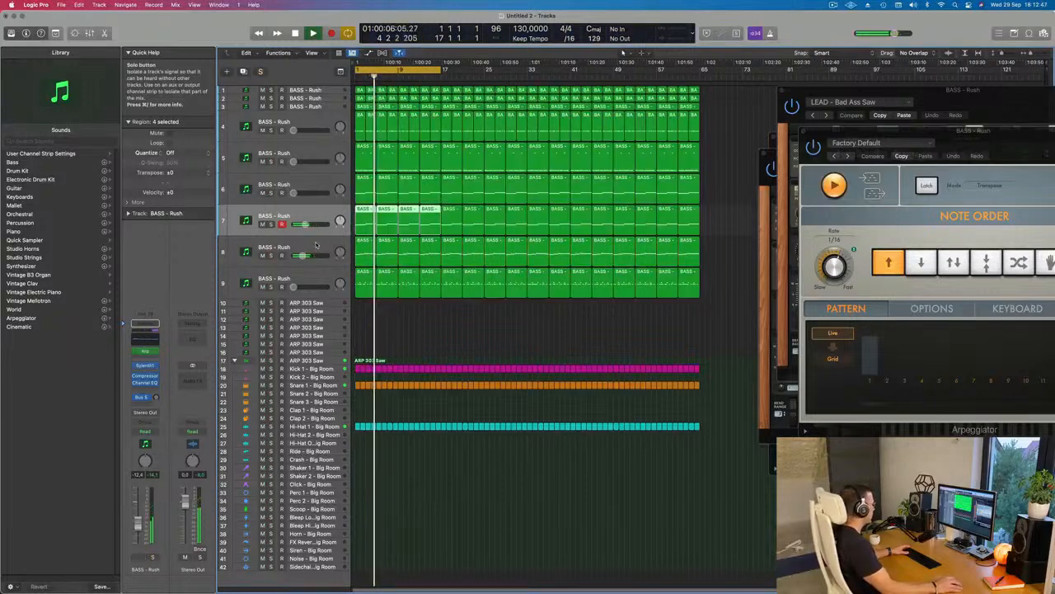
Set track 8's Channel EQ low cut to 310 Hz at 24 dB/Oct with a Q of 0.57, and close it.
left_click(250, 255)
key("Return")
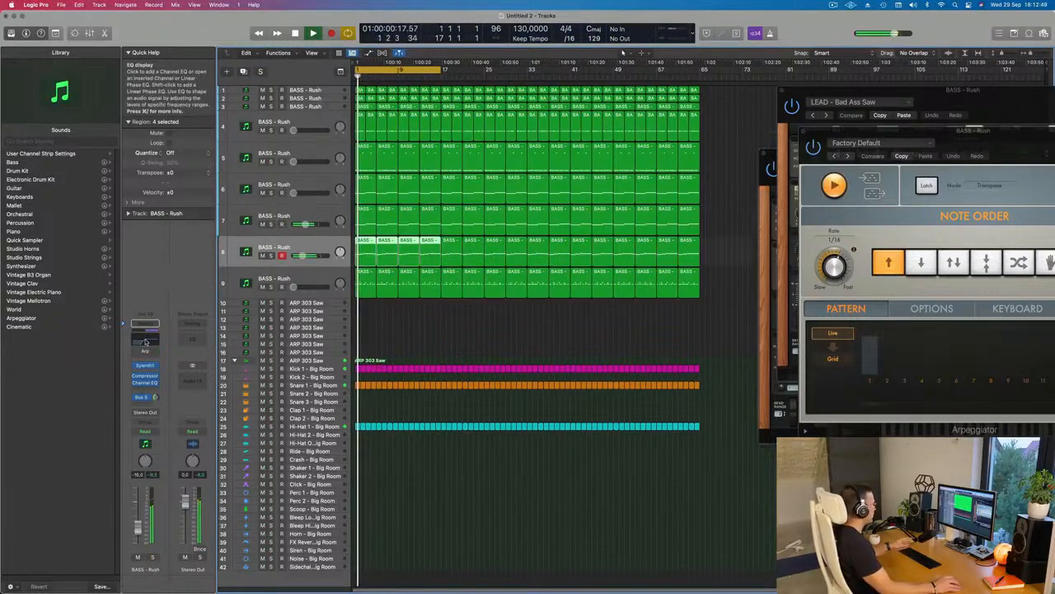
left_click(145, 338)
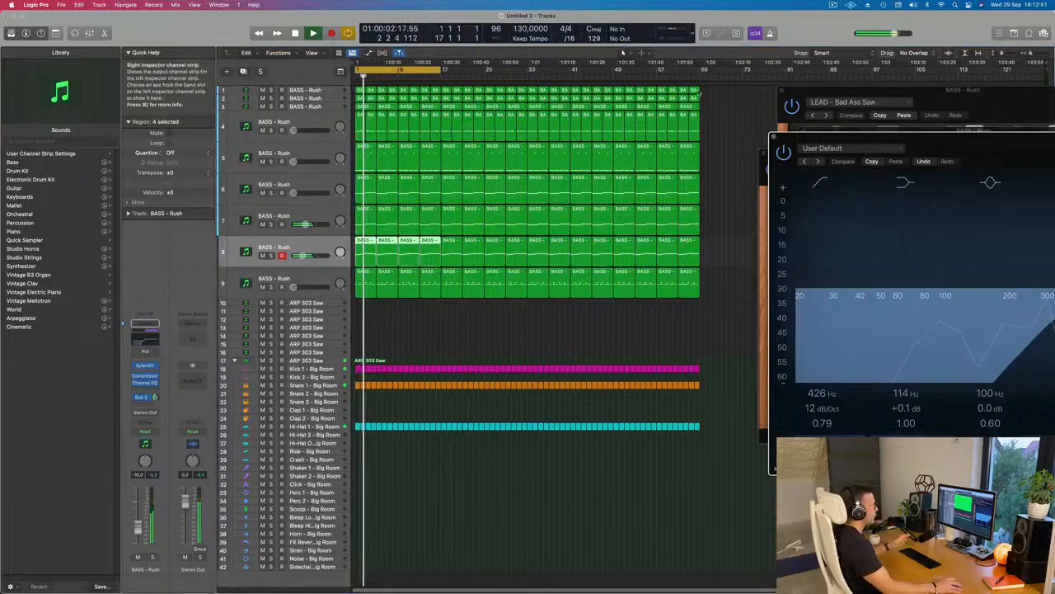
left_click_drag(943, 138, 586, 125)
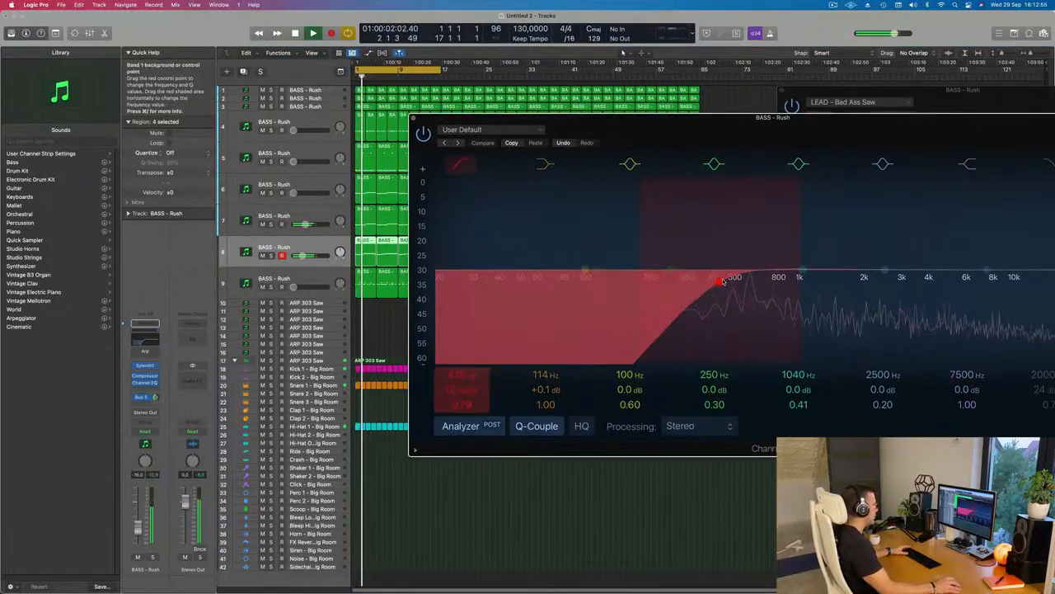
left_click_drag(719, 275, 745, 279)
left_click_drag(460, 390, 460, 381)
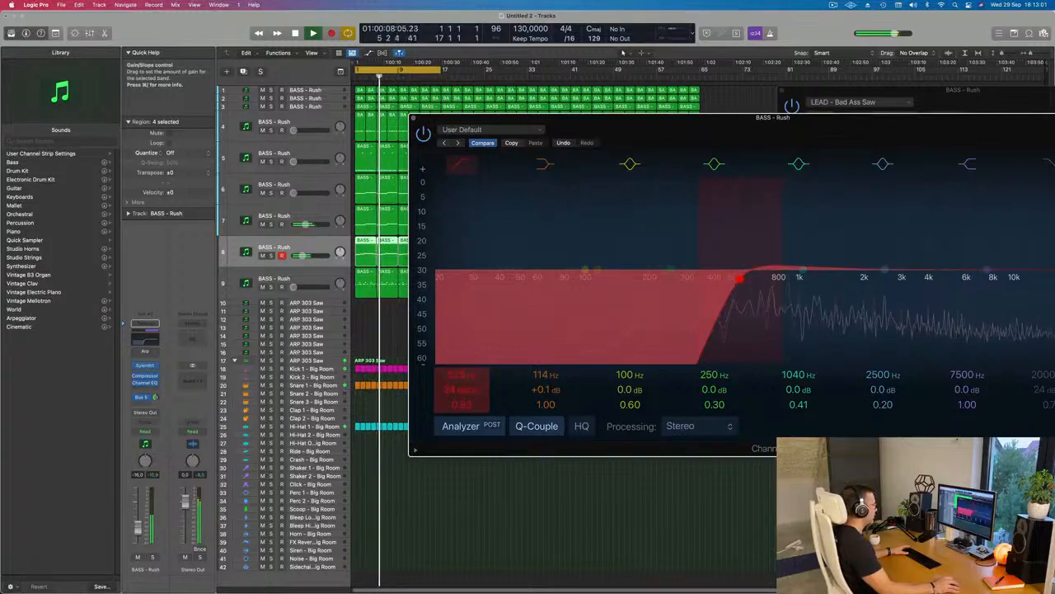
left_click_drag(730, 286, 691, 291)
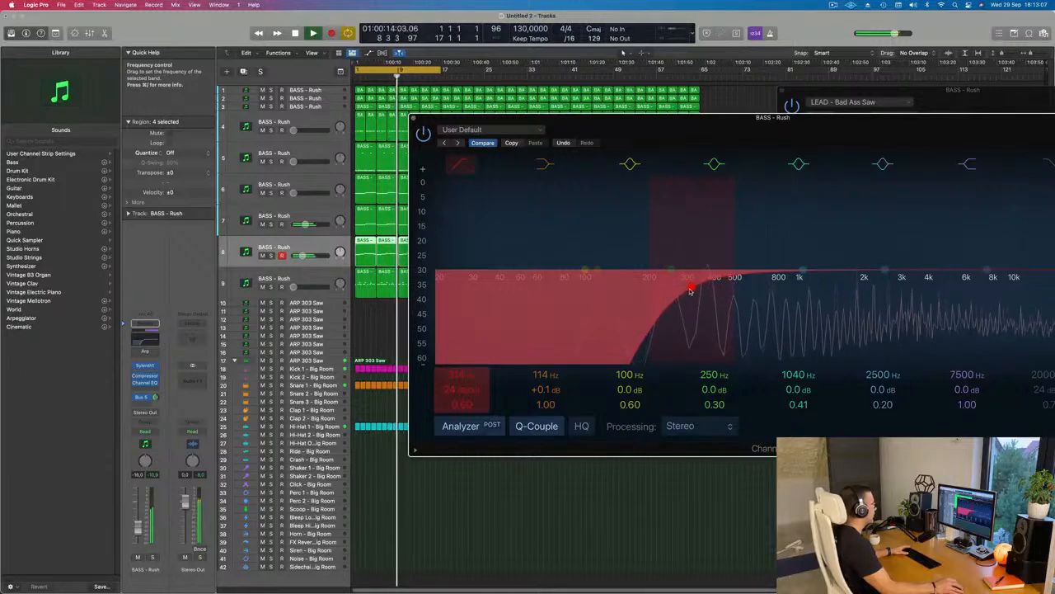
left_click_drag(711, 140, 653, 151)
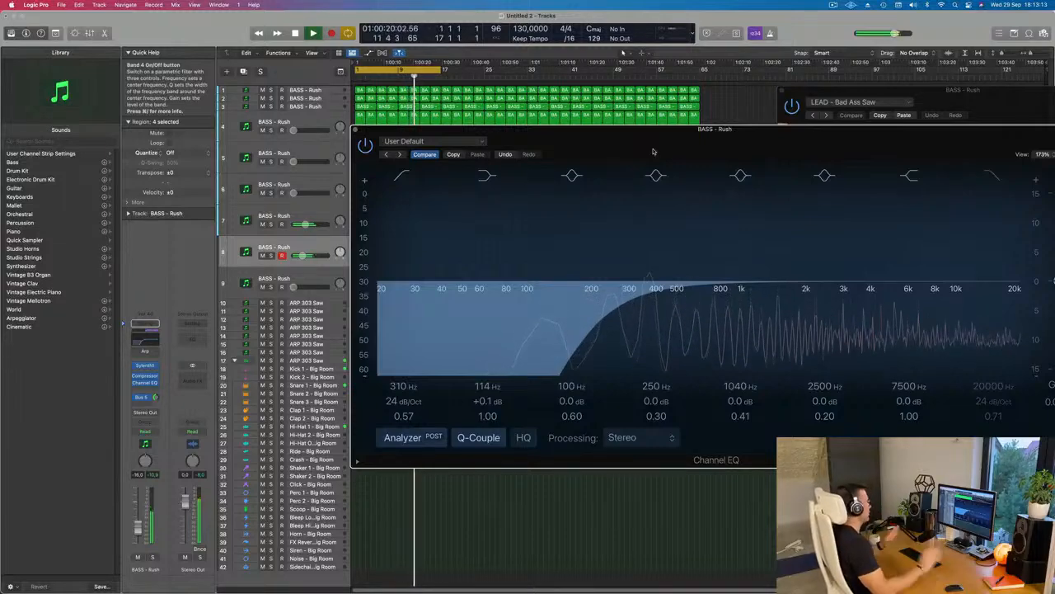
left_click(355, 130)
Raise the volume of track 6 to about -15 dB and adjust its Bus 5 send.
left_click(306, 278)
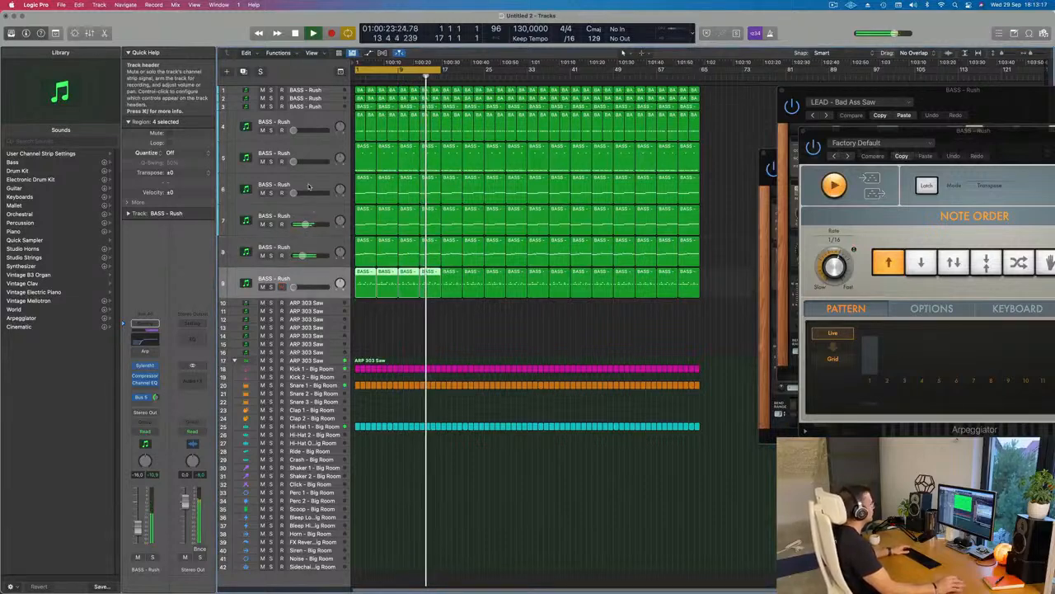
left_click(319, 185)
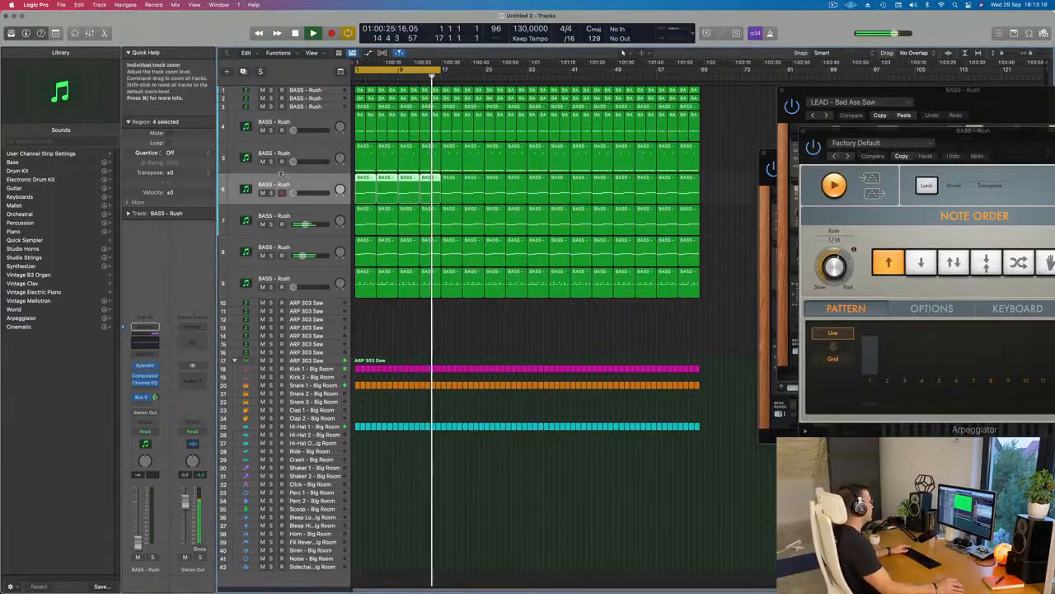
mouse_move(293, 192)
left_mouse_down()
mouse_move(313, 193)
mouse_move(304, 194)
left_mouse_up()
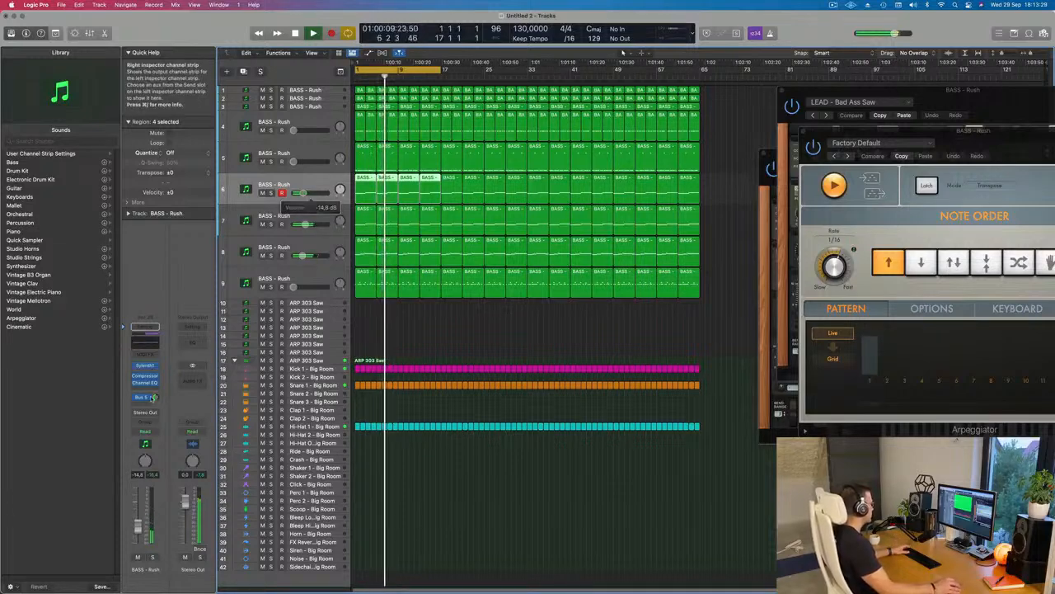
left_click(157, 396)
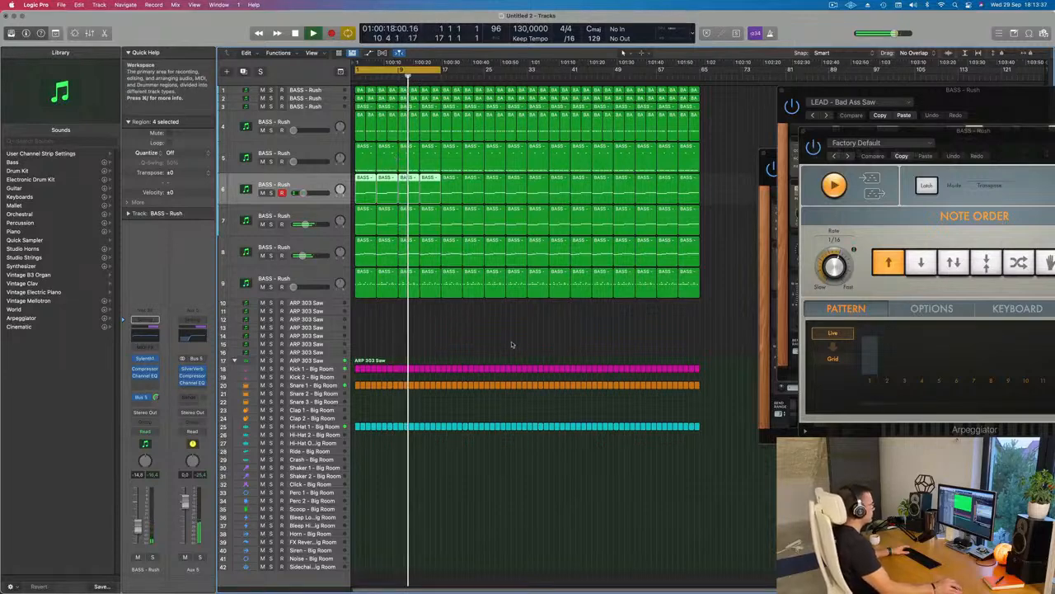
Replay from the start and raise the volume of track 9 to -16.0 dB.
left_click(310, 281)
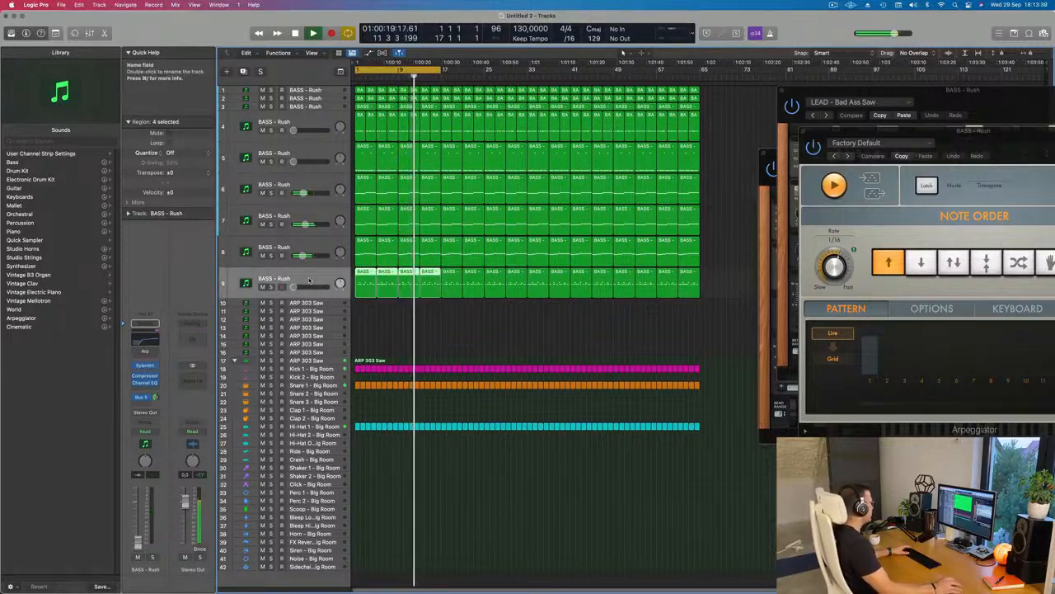
key("Return")
key("space")
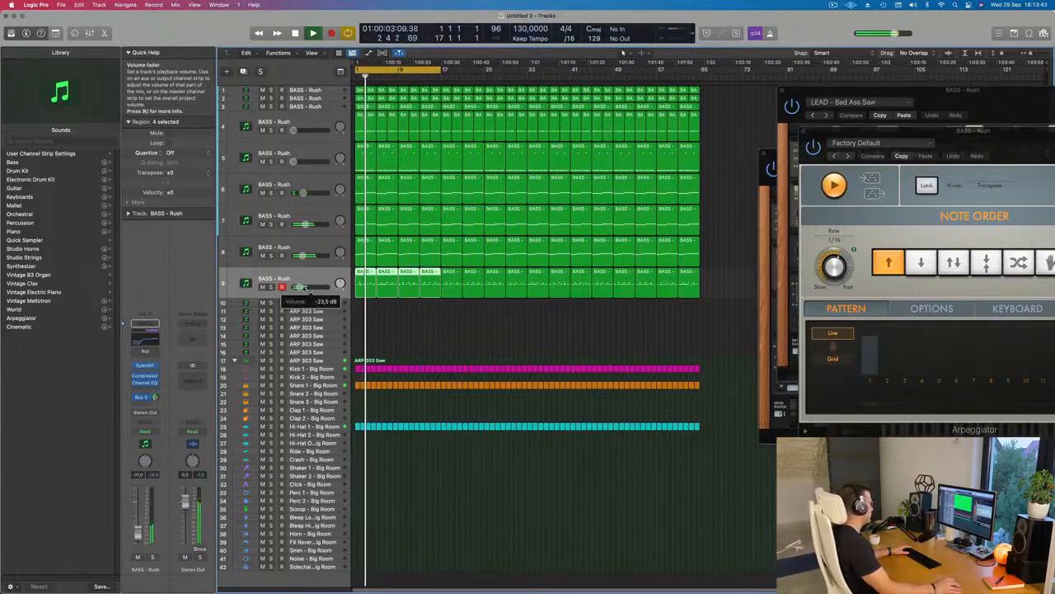
left_click_drag(298, 288, 301, 288)
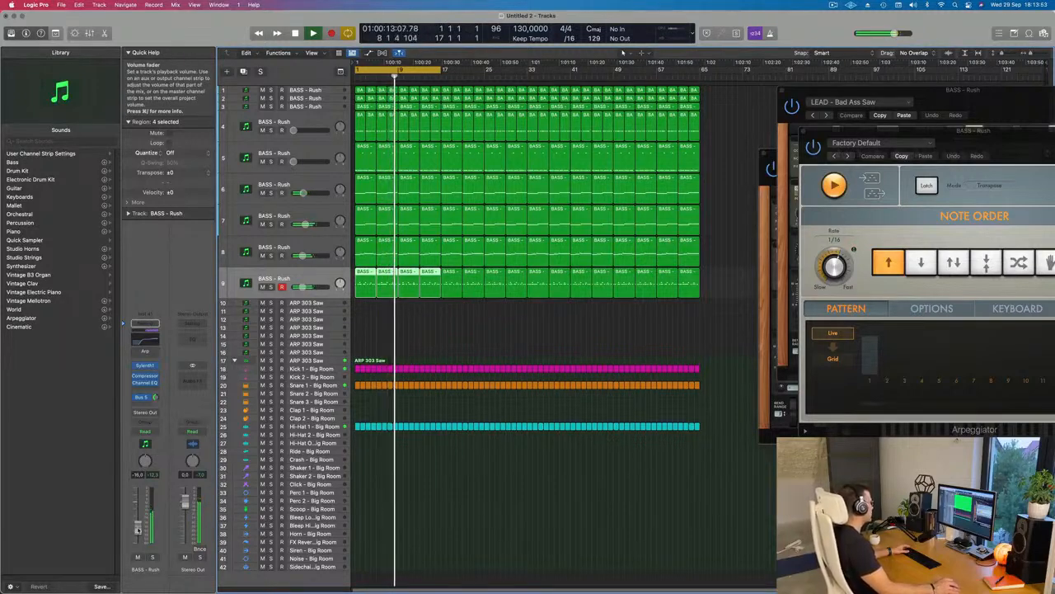
Adjust the Channel EQ of track 9 and raise the track's volume to -14.5 dB.
left_click(146, 367)
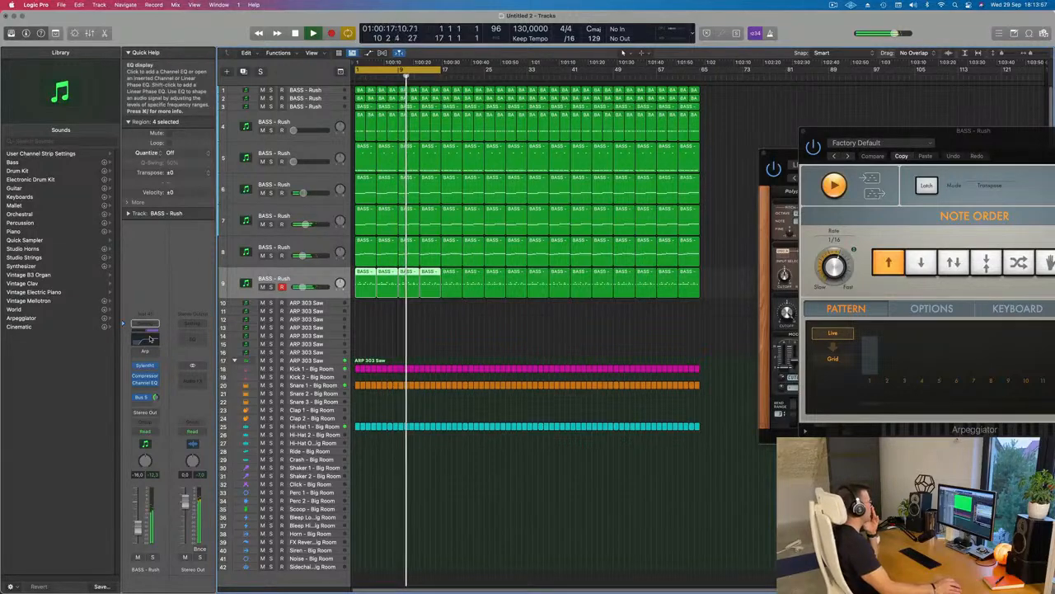
left_click(146, 332)
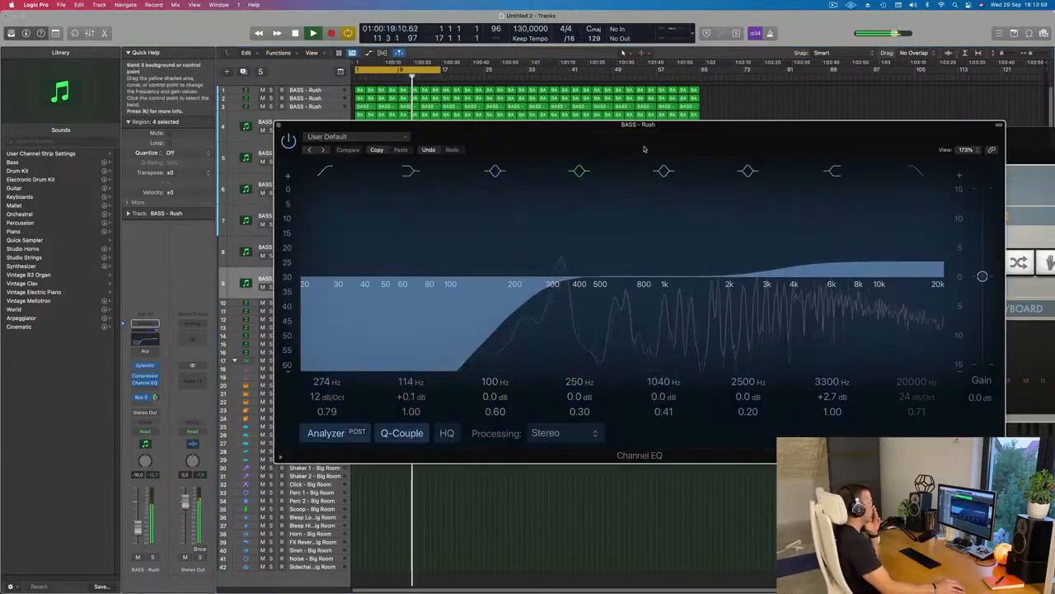
left_click_drag(667, 277, 580, 308)
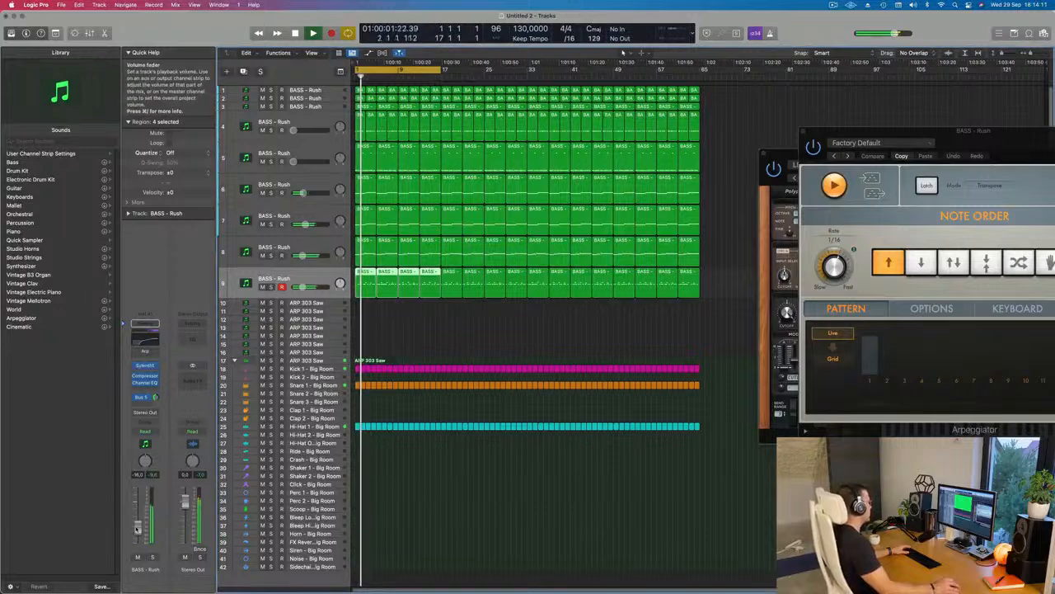
left_click_drag(302, 286, 303, 287)
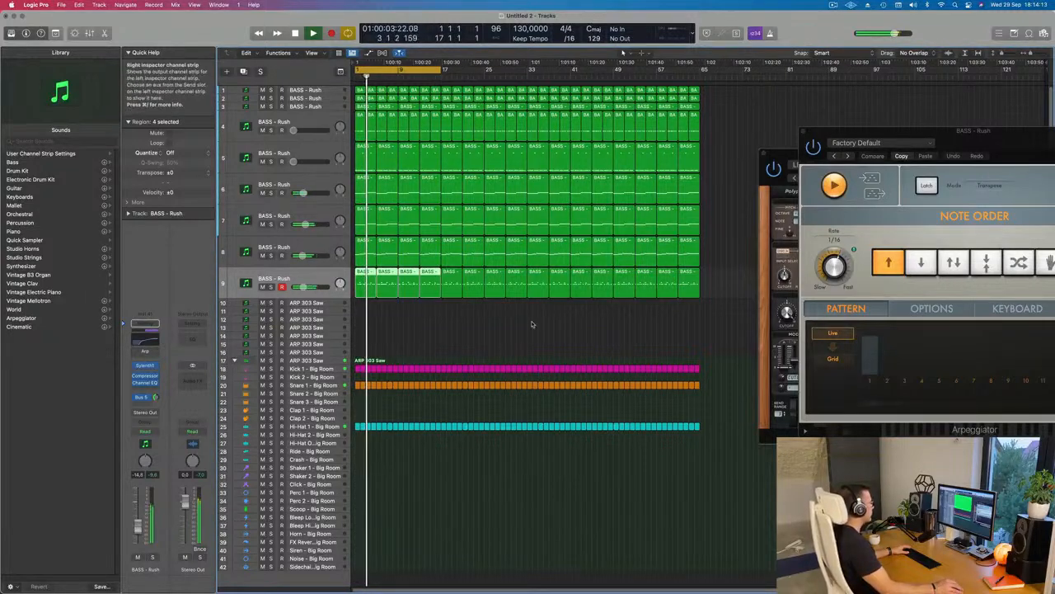
Select track 2 and extend the end of the cycle range to bar 65.
scroll(521, 332, "up", 1)
scroll(521, 333, "down", 1)
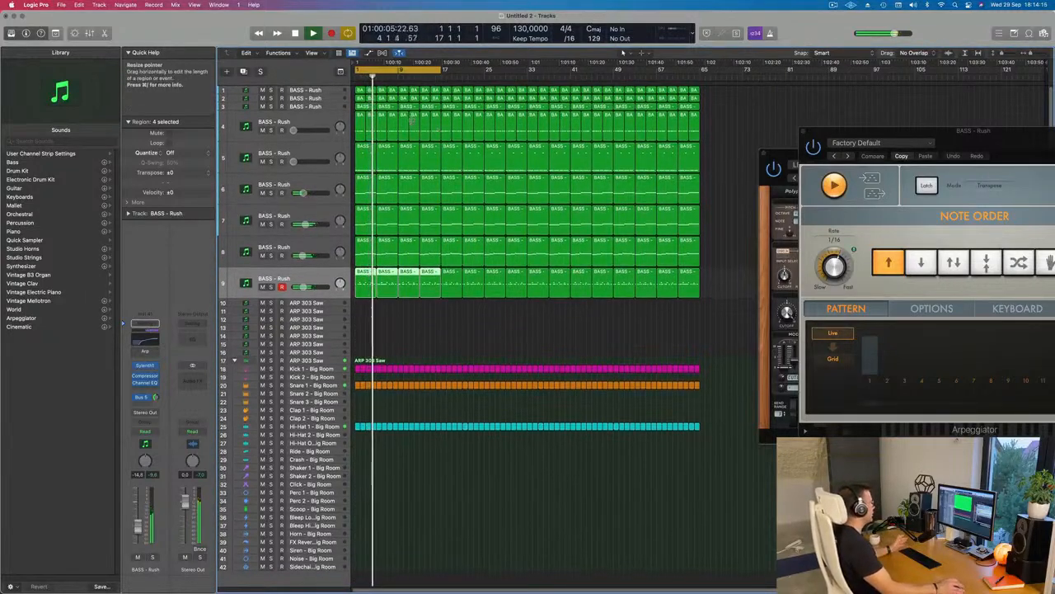
left_click(287, 98)
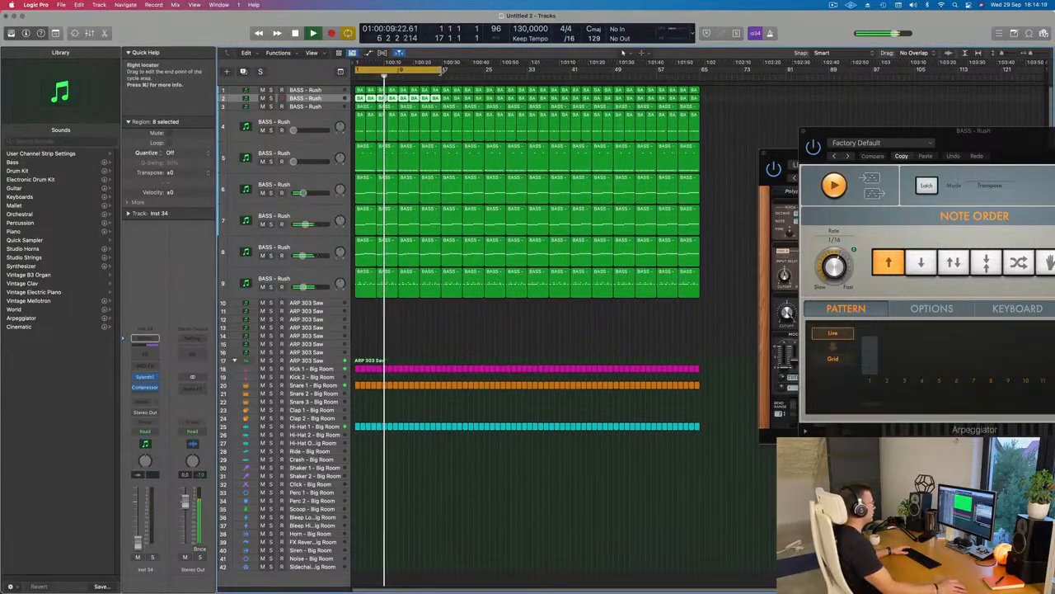
left_click_drag(445, 69, 698, 91)
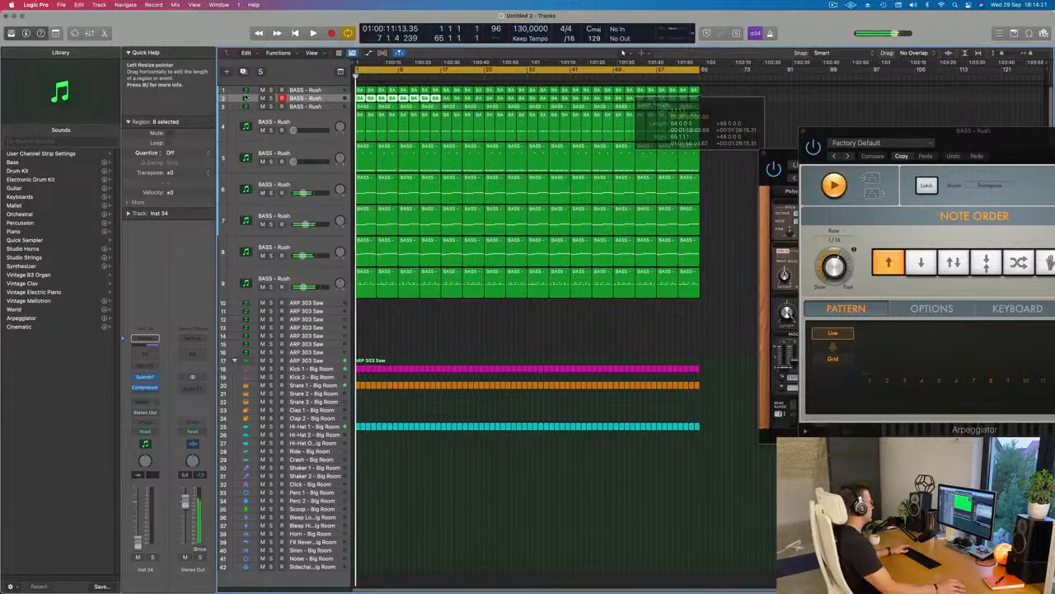
Show the toolbar, enlarge track 3 with Track Zoom and restart playback.
left_click(320, 107)
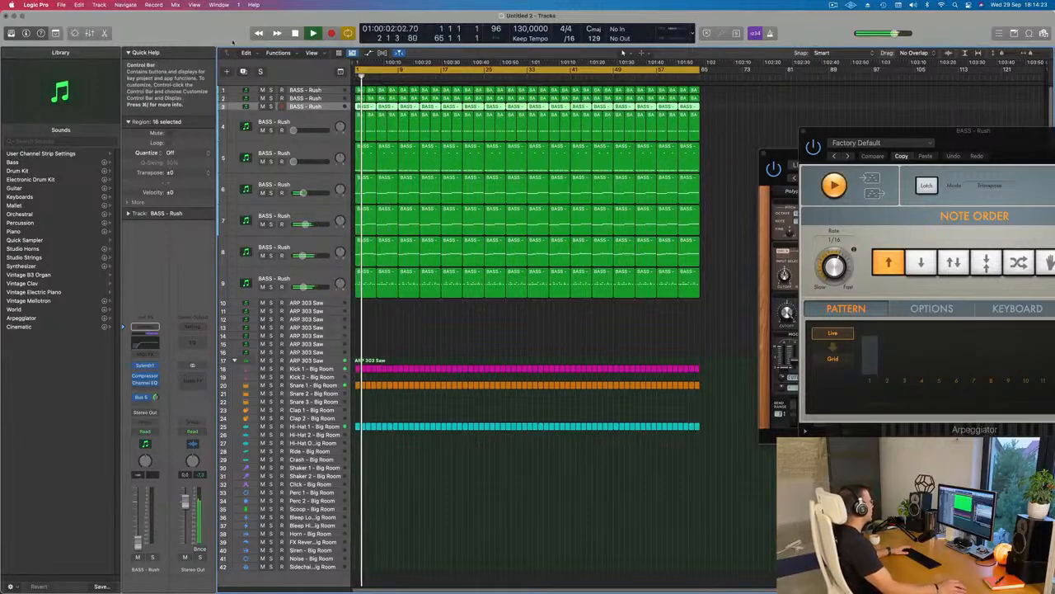
key("ctrl+alt+super+t")
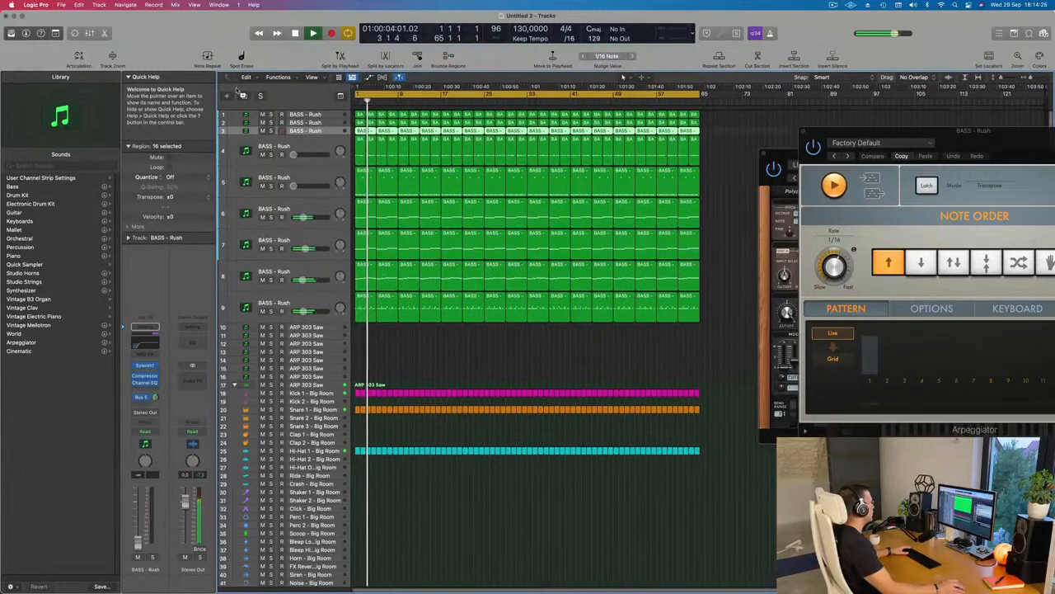
left_click(111, 56)
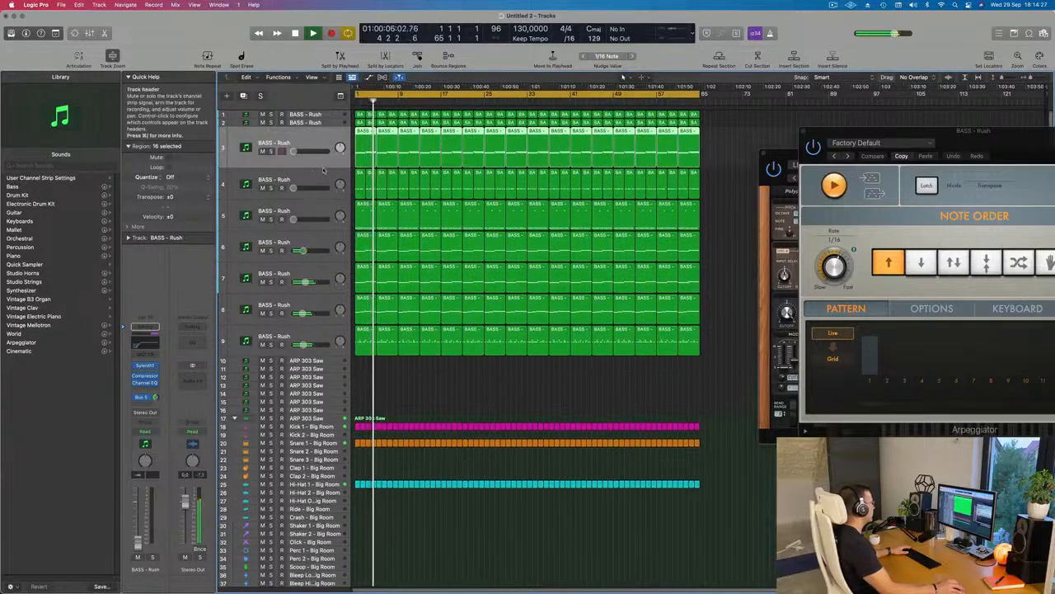
left_click_drag(322, 187, 322, 205)
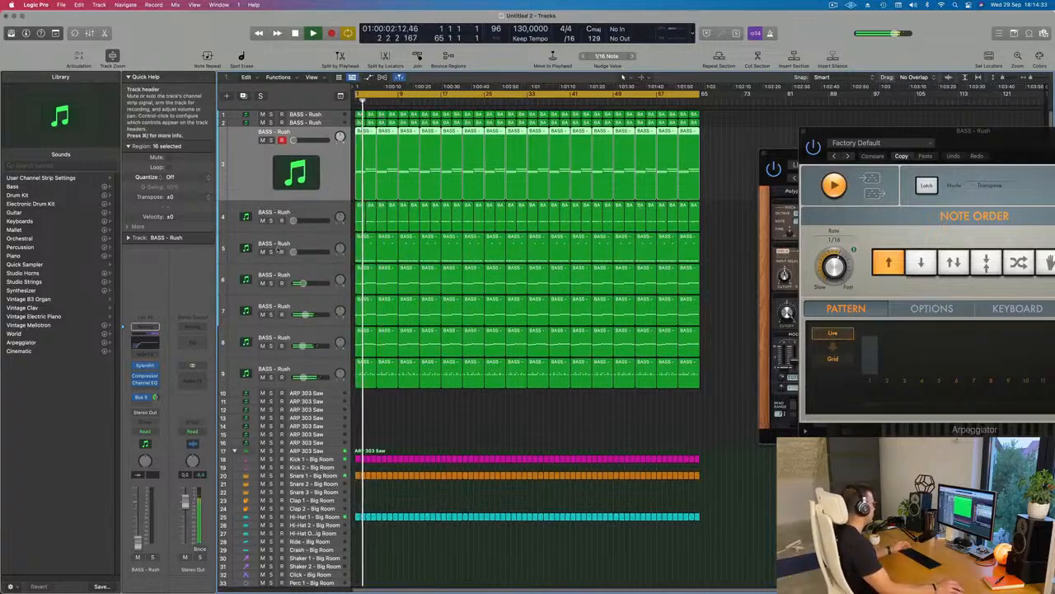
key("Return")
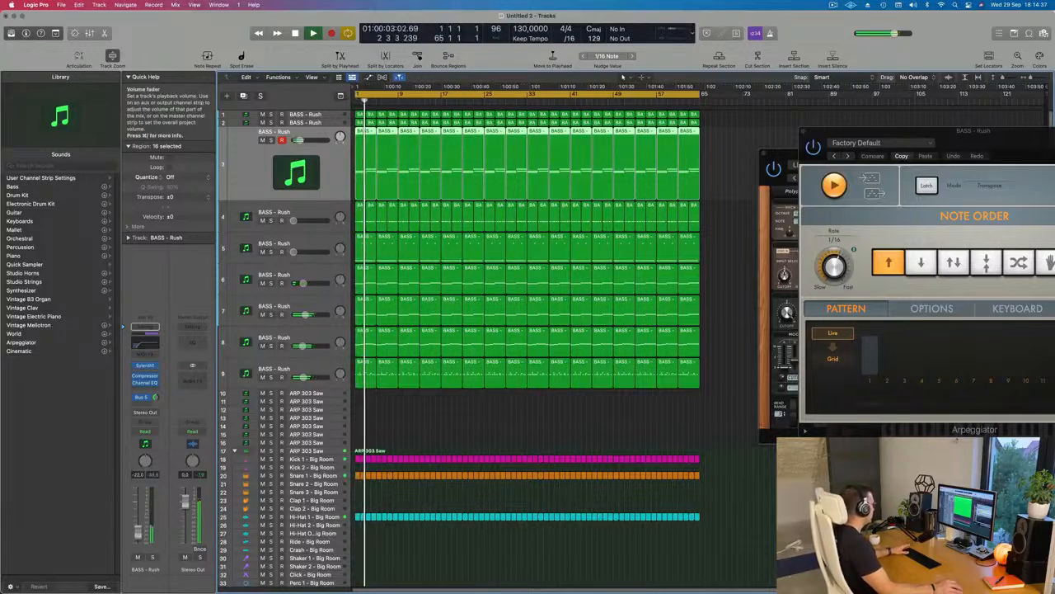
Compare track 3 in solo with the full mix, and raise the volume of track 2 to -3.4 dB.
left_click(153, 558)
left_click(153, 558)
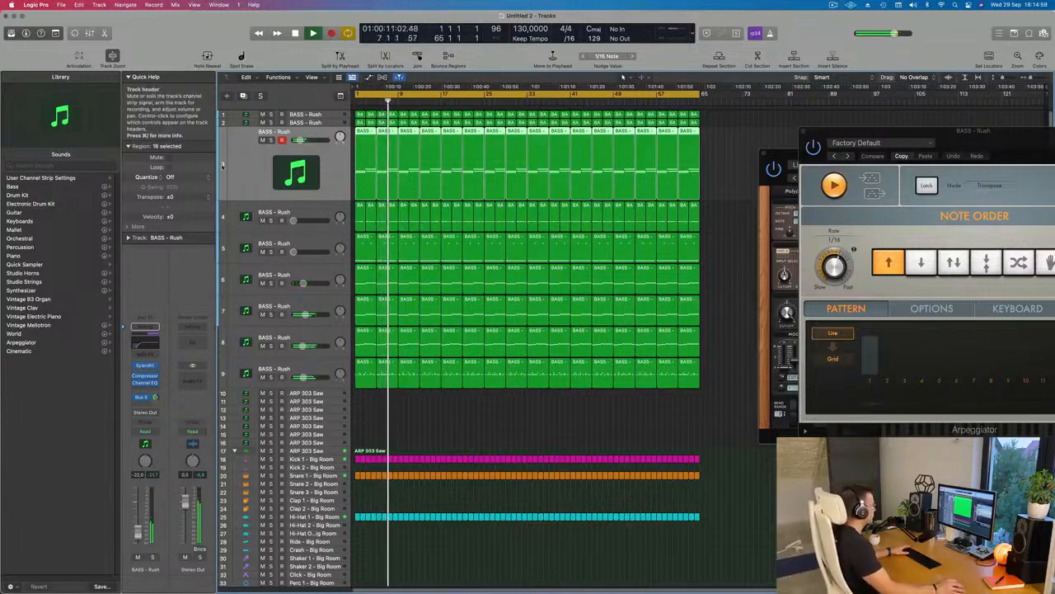
left_click(327, 123)
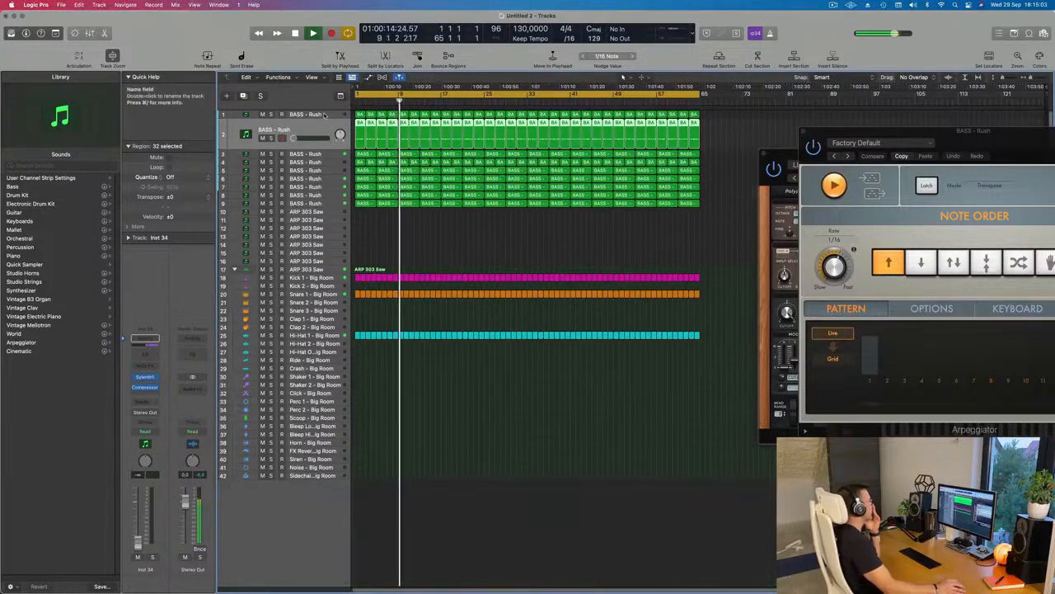
left_click(320, 115)
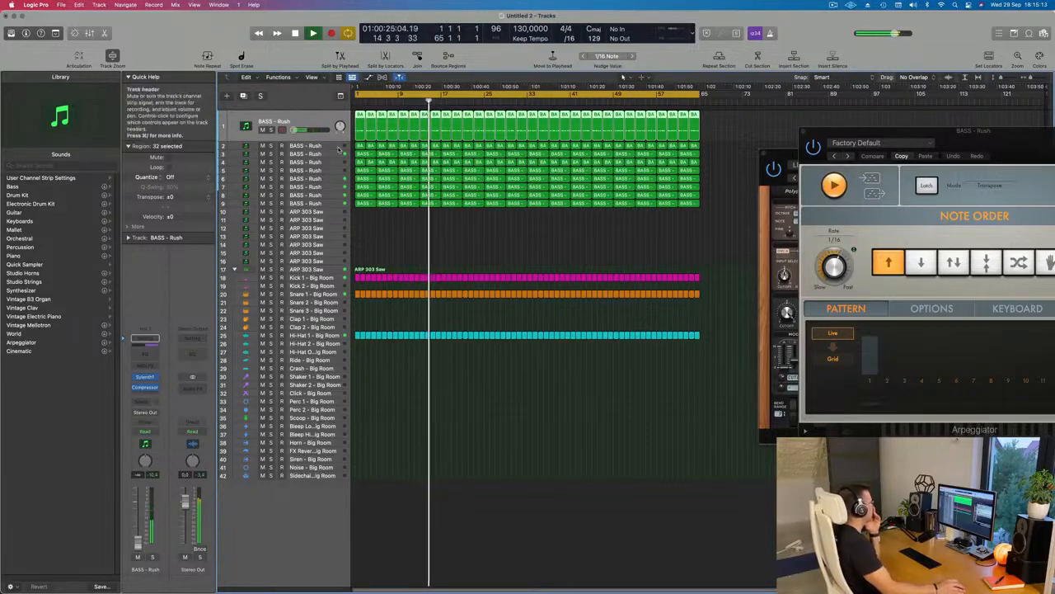
key("Down")
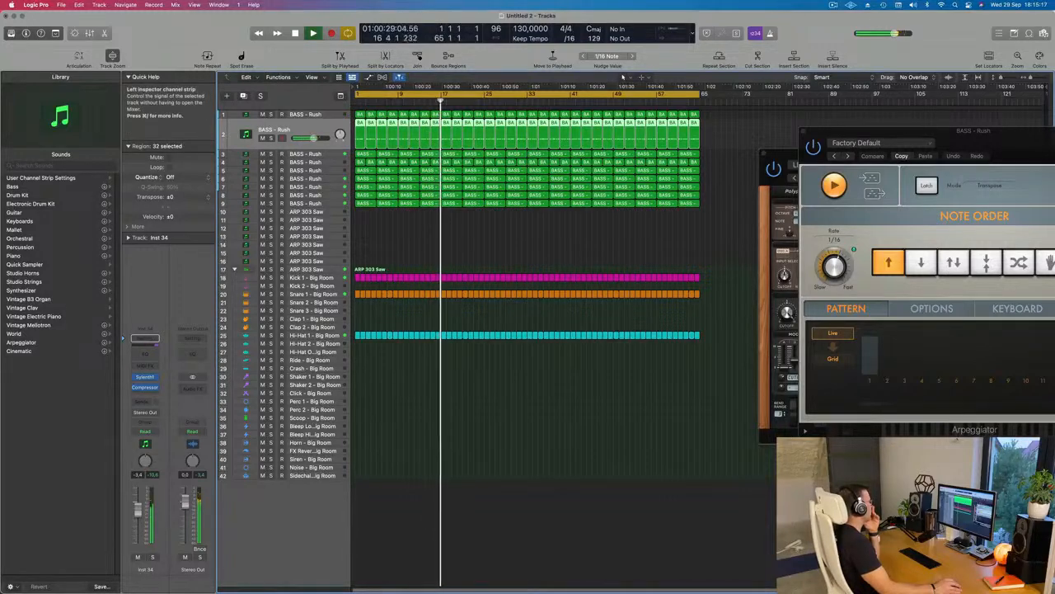
Select track 4, open its Sylenth1 and bring the track's volume in to -14.5 dB while replaying from the start.
left_click(327, 160)
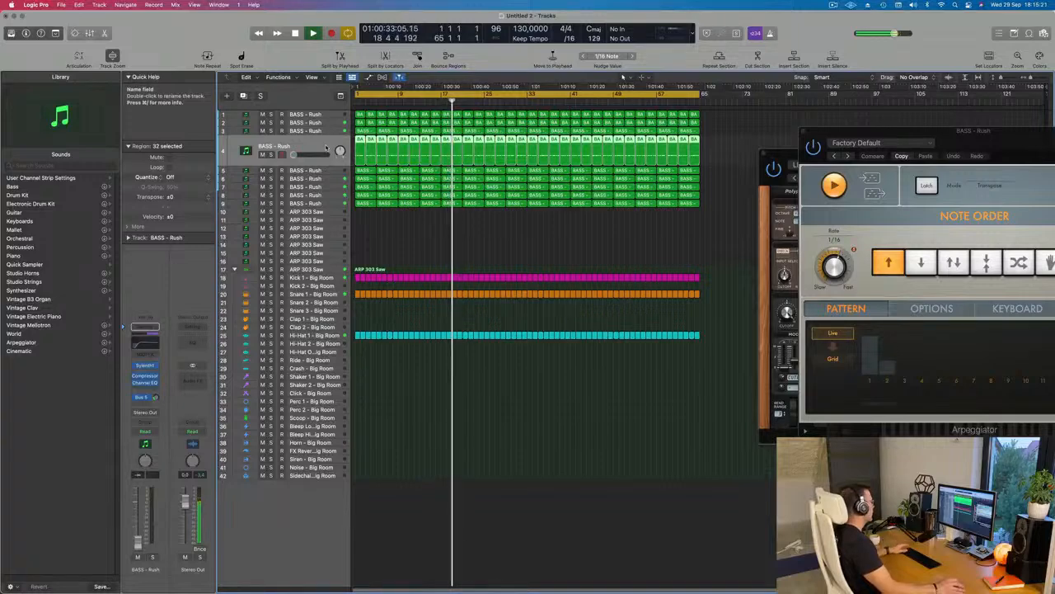
key("Return")
left_click_drag(139, 541, 138, 518)
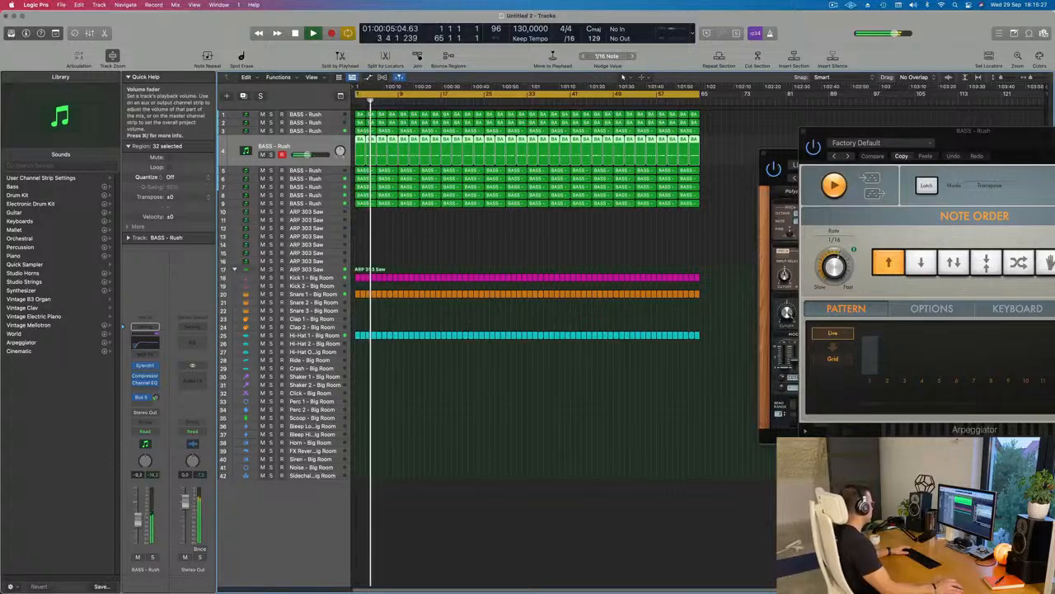
left_click(144, 365)
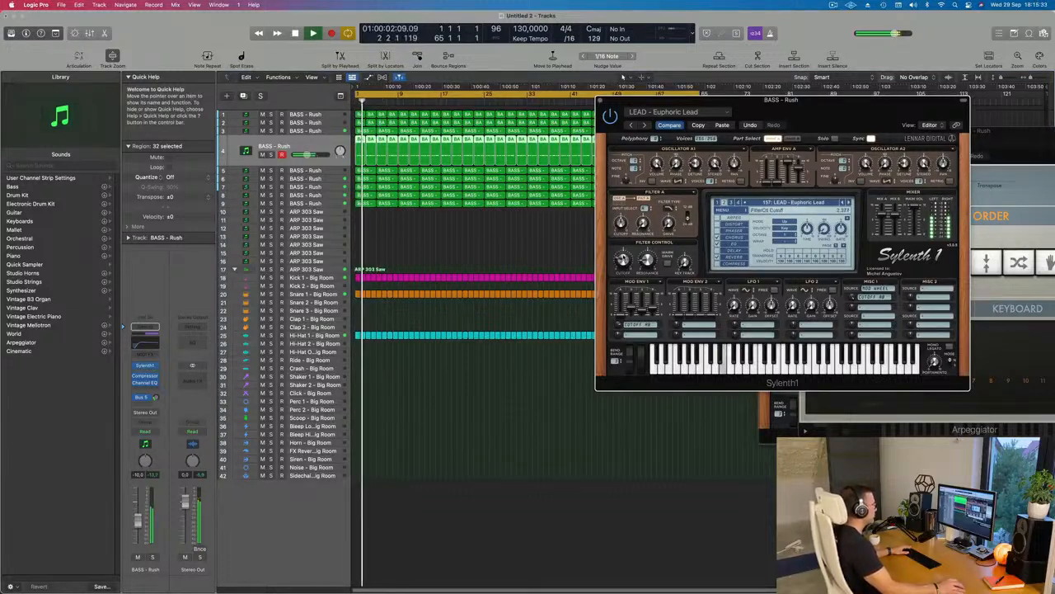
key("Return")
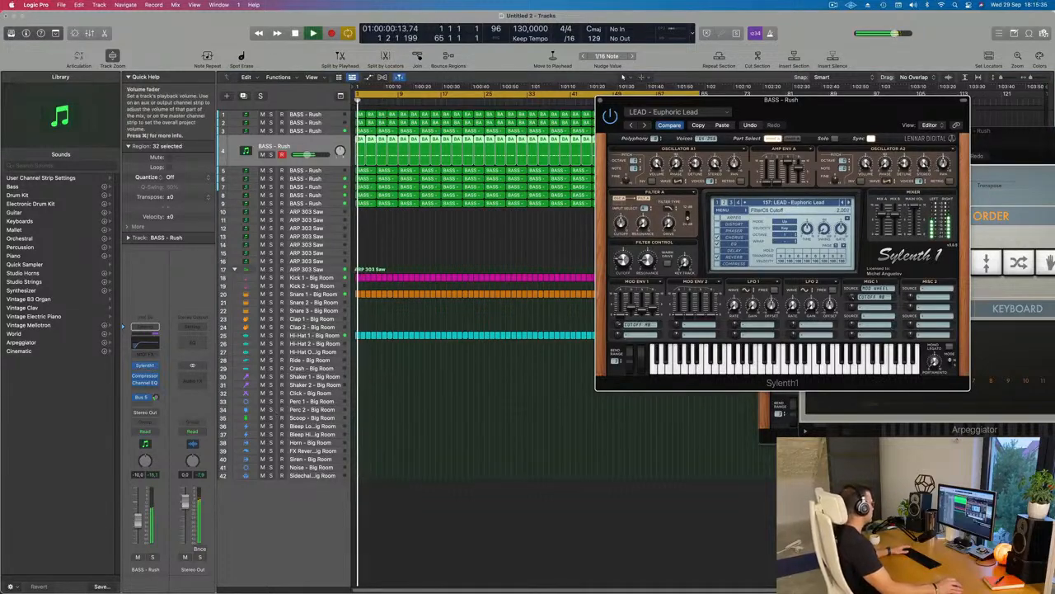
left_click_drag(137, 528, 138, 529)
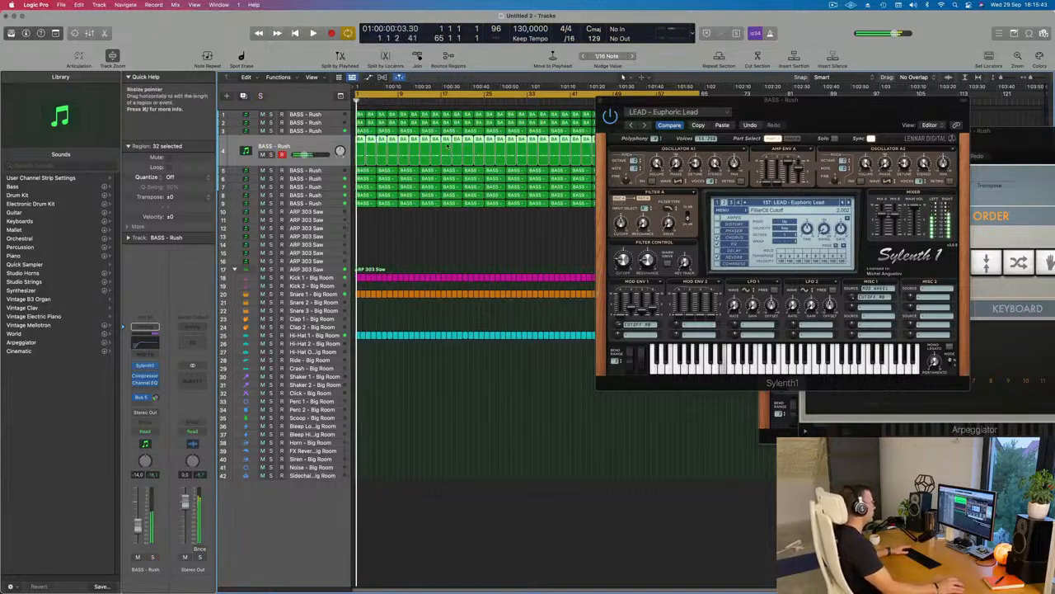
Replay from the start, check track 4 in solo and set its volume to -13.8 dB, keeping its Sylenth1 window at hand.
key("Return")
left_click_drag(850, 111, 641, 193)
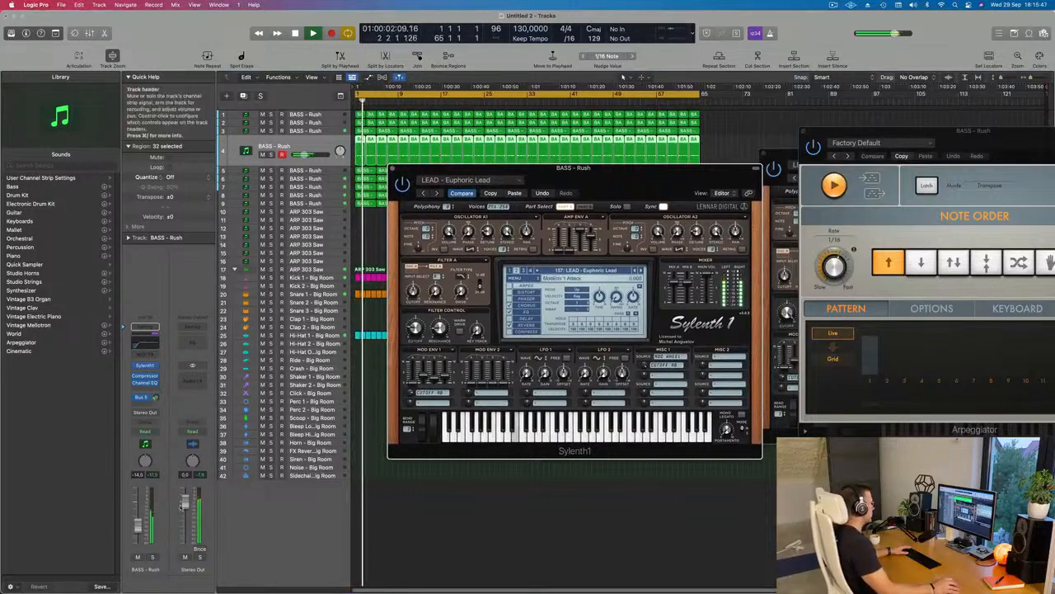
left_click(154, 557)
left_click(154, 557)
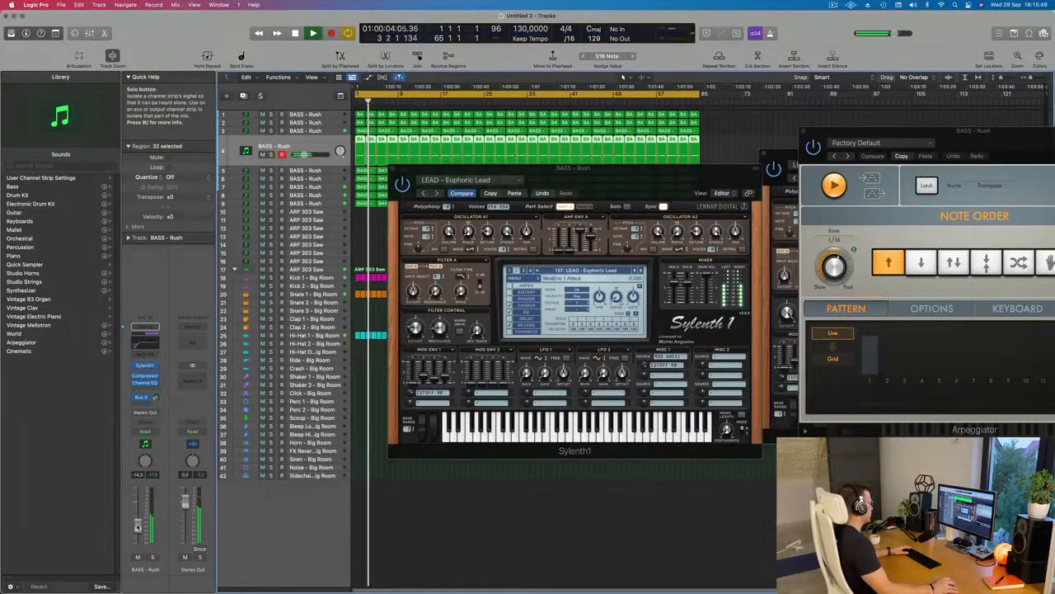
left_click(145, 366)
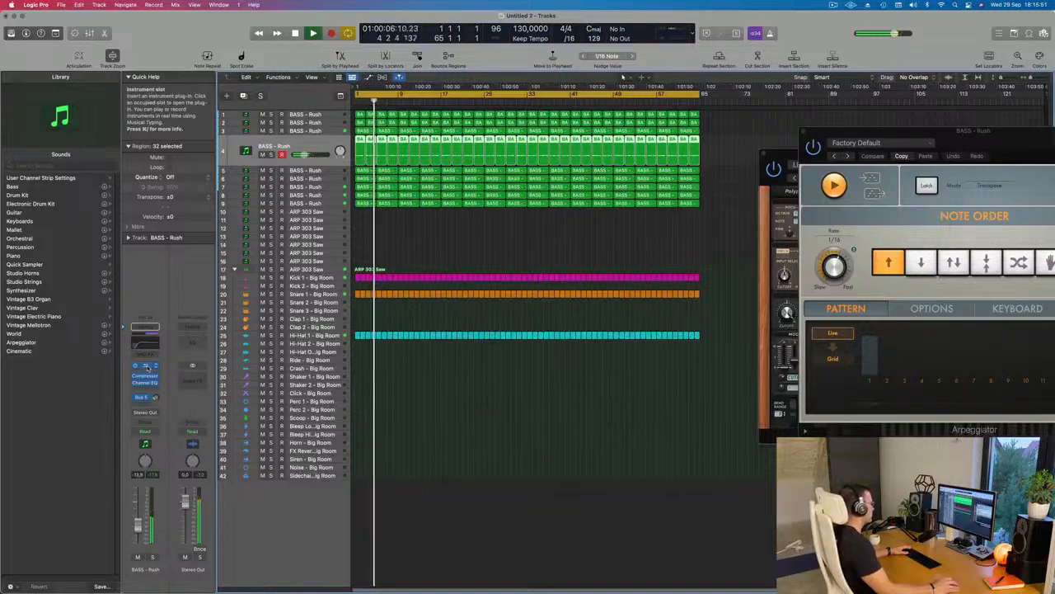
left_click(144, 366)
left_click_drag(649, 177, 679, 148)
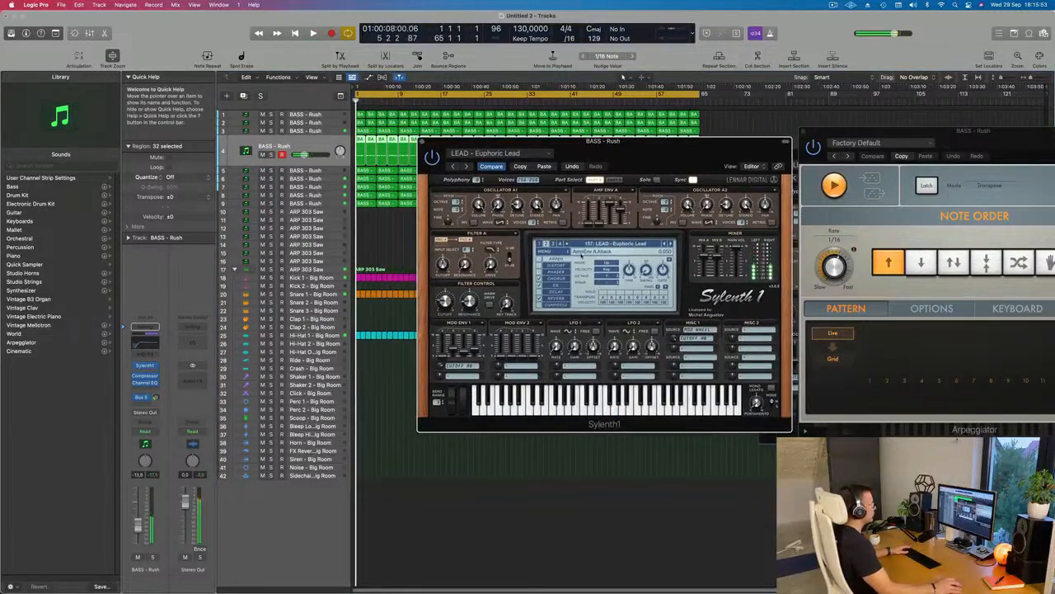
Load the PLUCK - 4AM preset from the third bank in track 4's Sylenth1 and raise the track's volume to -12.2 dB.
left_click(599, 244)
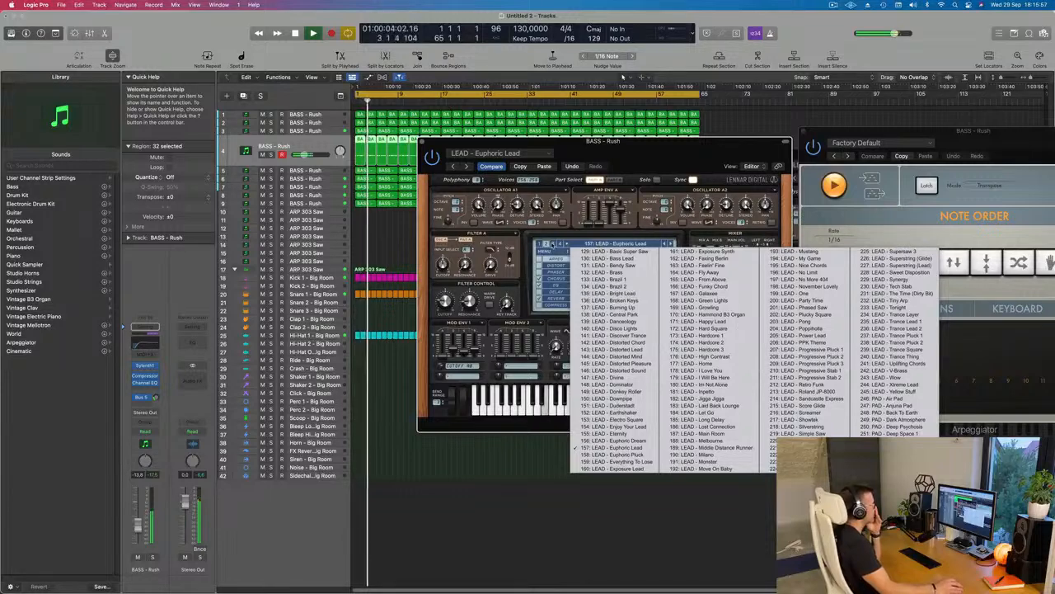
left_click(553, 244)
left_click(582, 245)
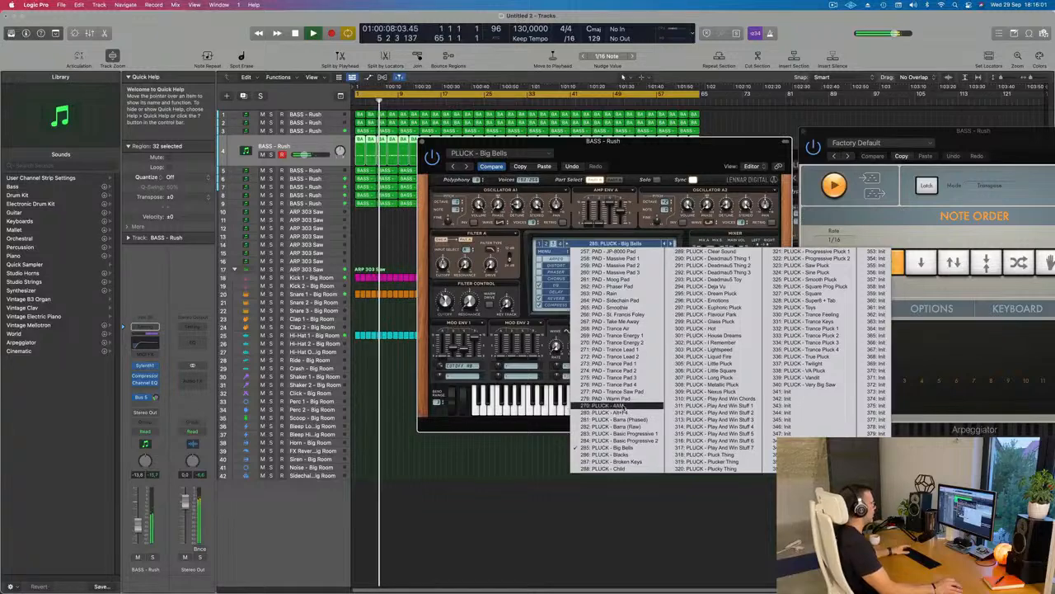
left_click(623, 406)
left_click_drag(672, 165, 706, 235)
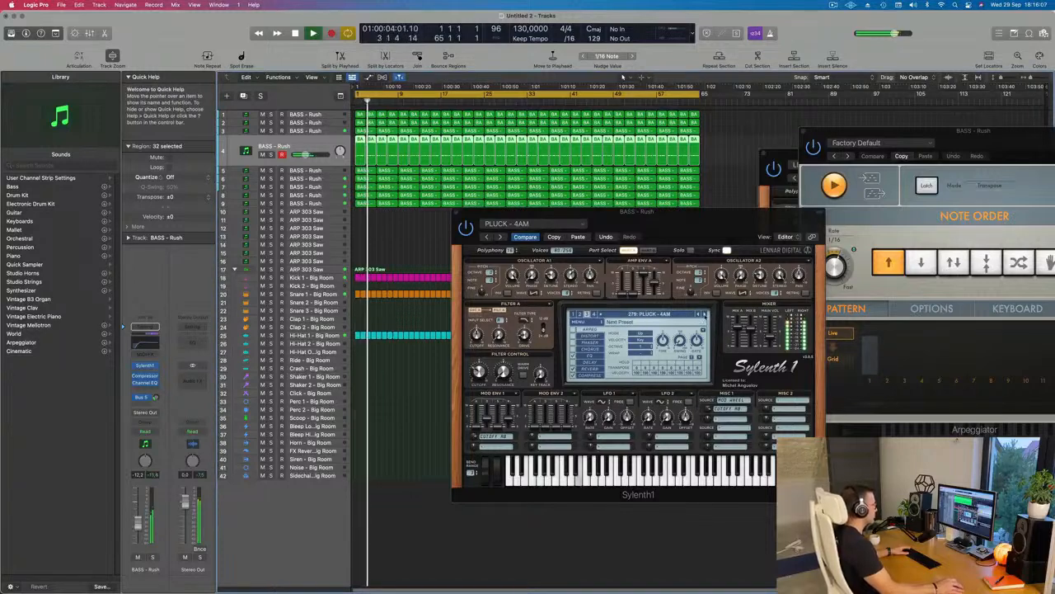
Audition track 4's following Sylenth1 presets up to PLUCK - Child, and adjust the track's volume and Bus 5 send levels.
left_click(705, 315)
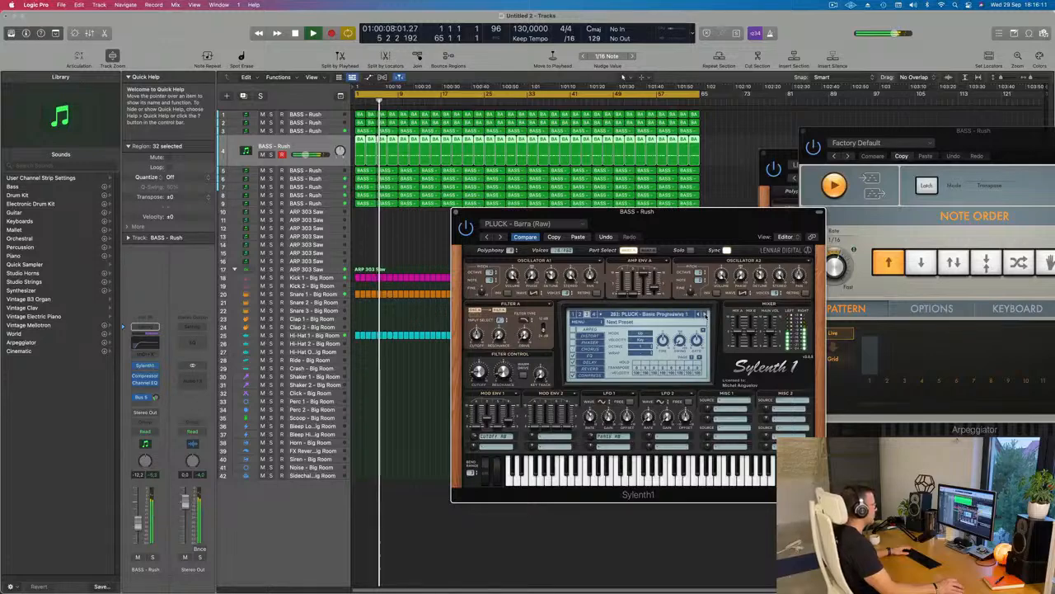
left_click(705, 315)
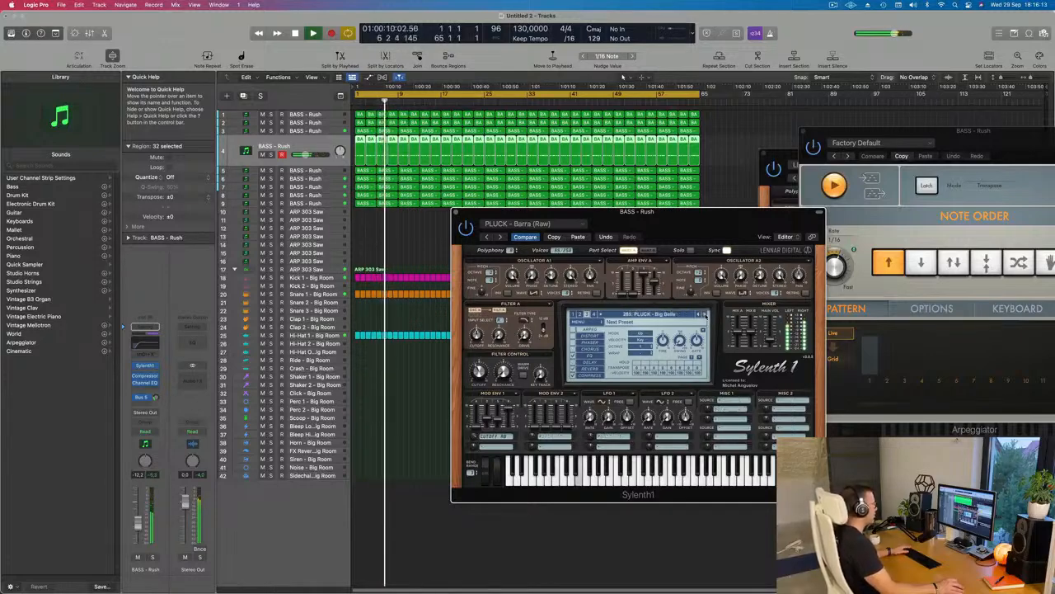
left_click(705, 315)
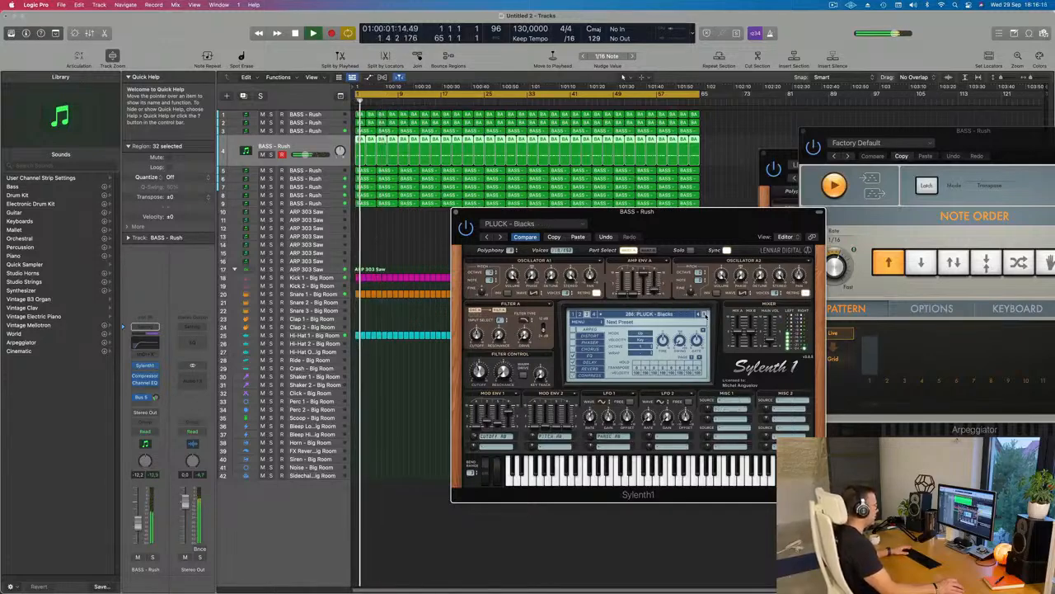
left_click(705, 315)
left_click(705, 315)
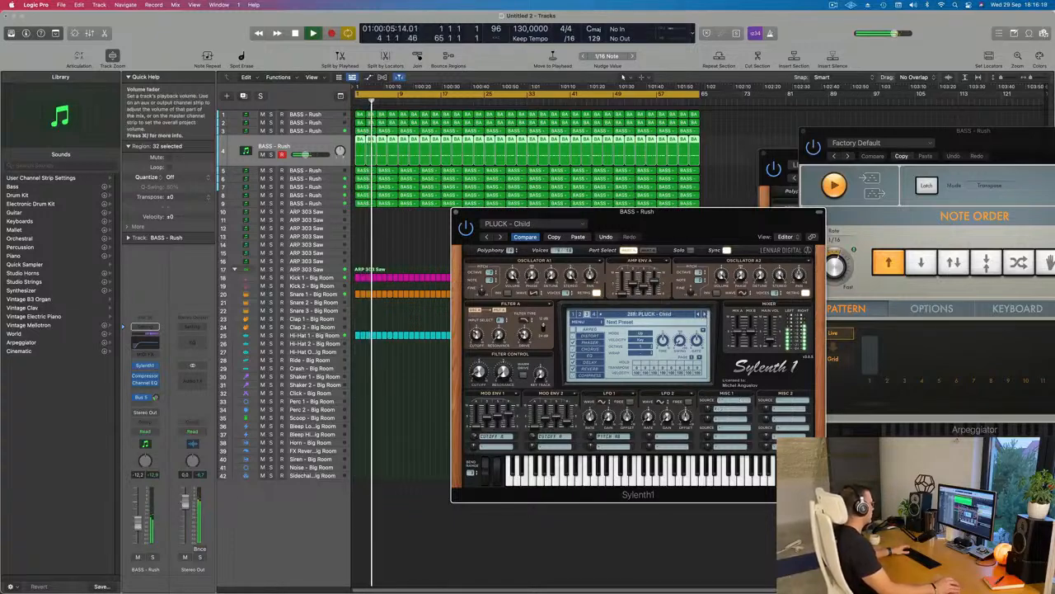
left_click_drag(138, 519, 140, 509)
left_click(155, 397)
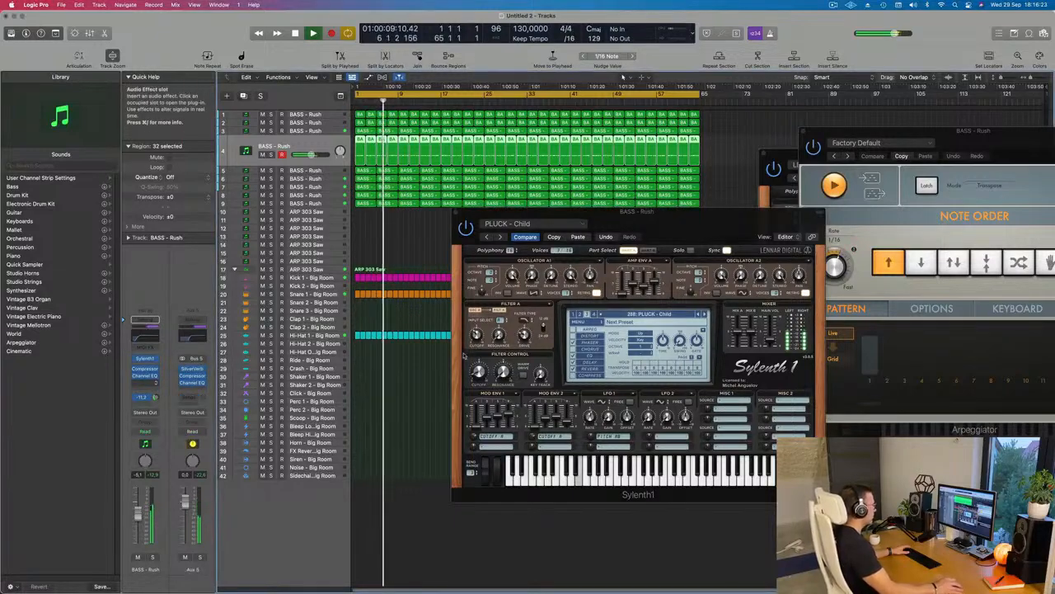
Audition the pluck presets from Clear Sound onward up to PLUCK - Hot on track 4, and lower the track's volume to -11.6 dB.
left_click(703, 314)
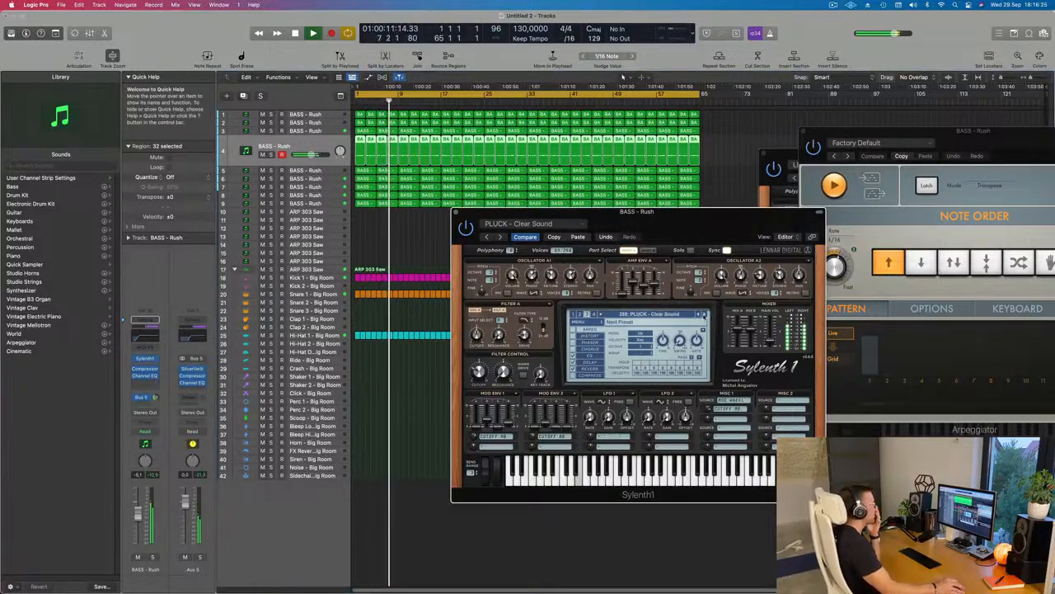
left_click(703, 314)
left_click(704, 314)
left_click(703, 314)
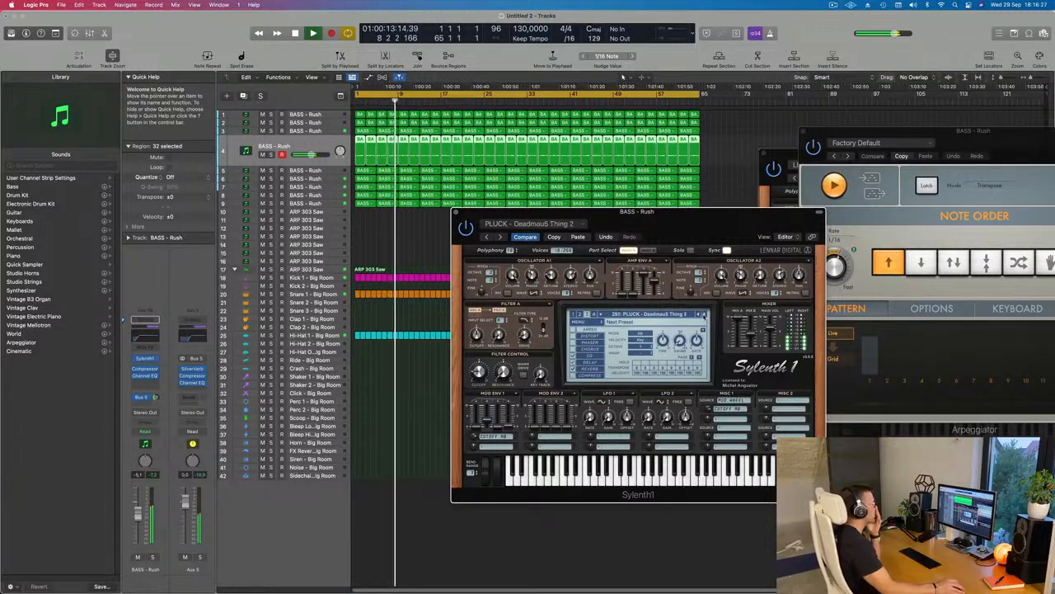
left_click(703, 314)
left_click(703, 314)
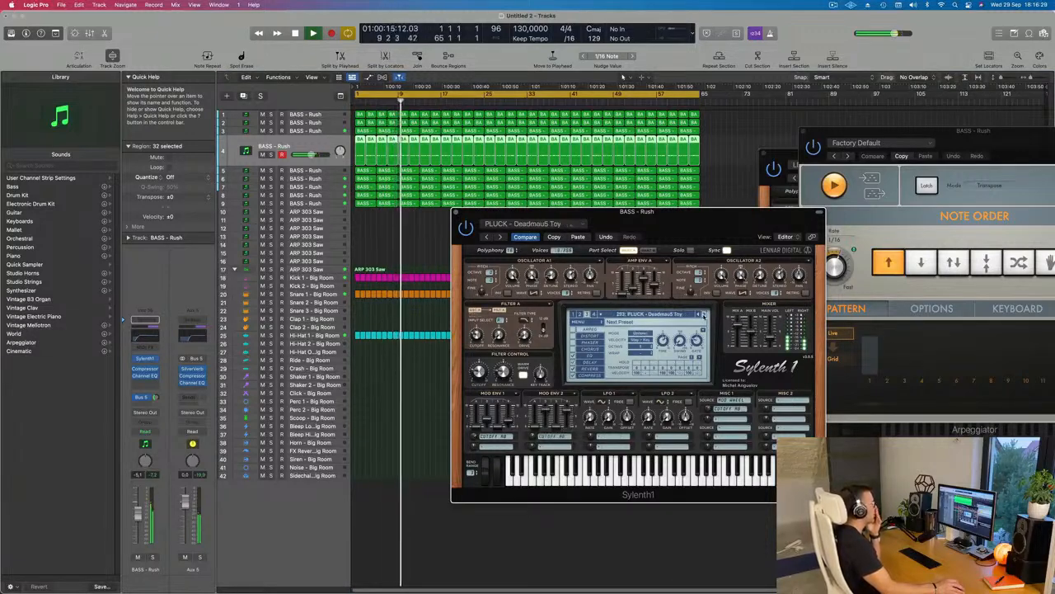
left_click(703, 314)
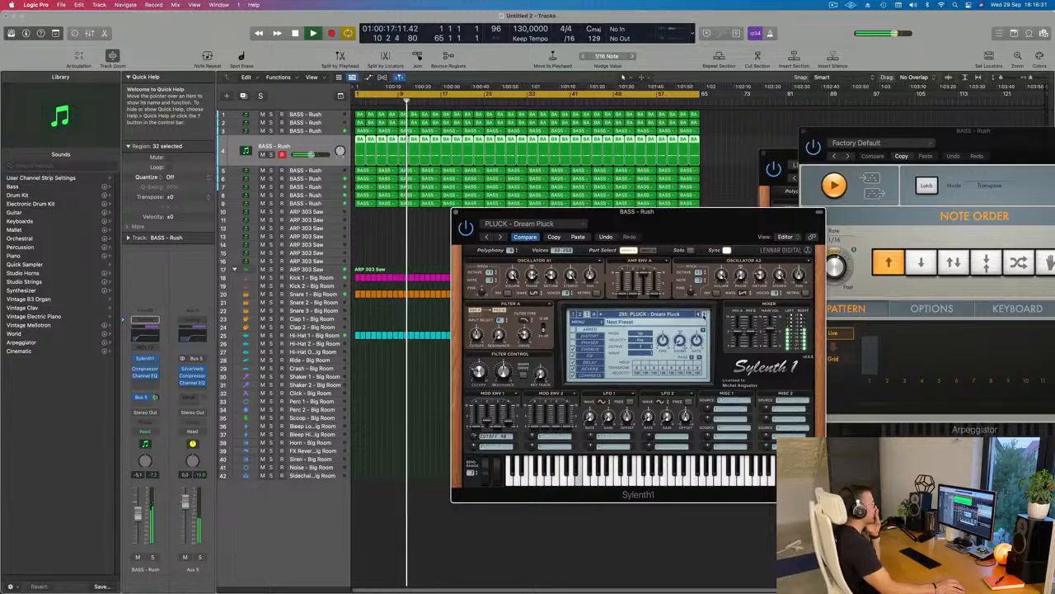
left_click(703, 314)
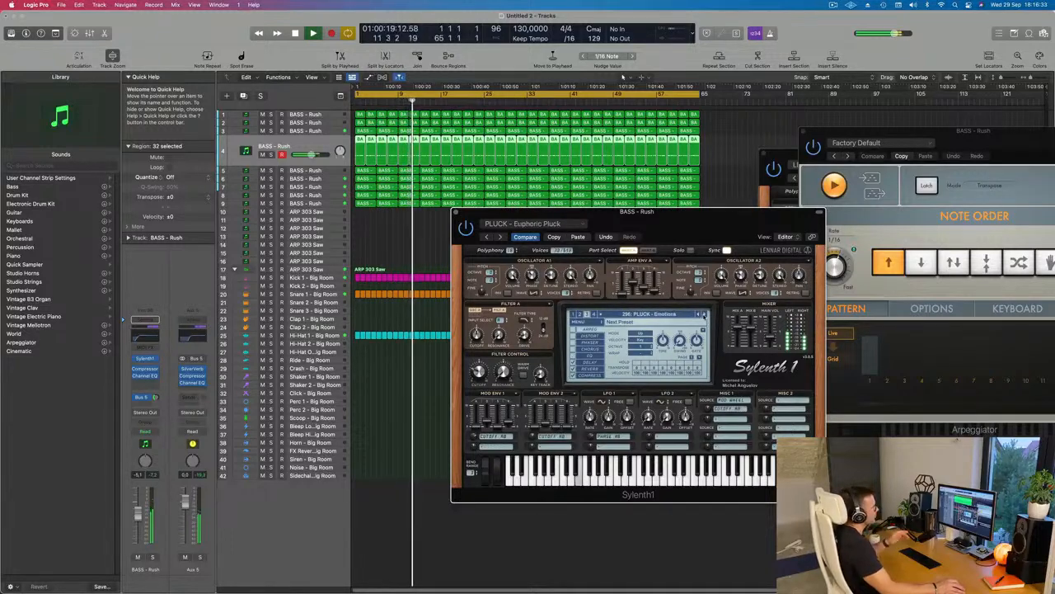
left_click(703, 314)
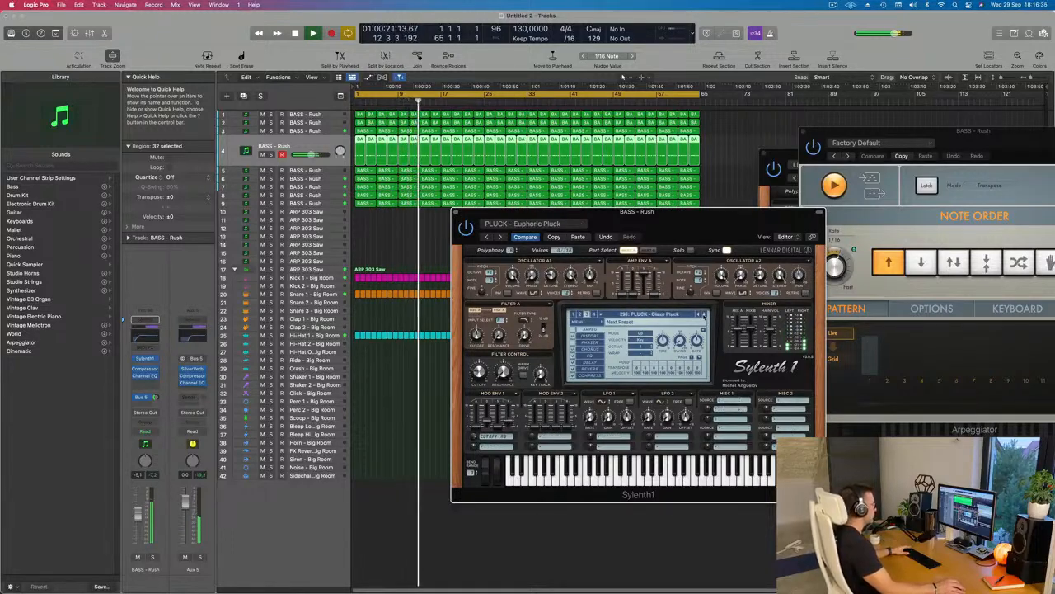
left_click(703, 314)
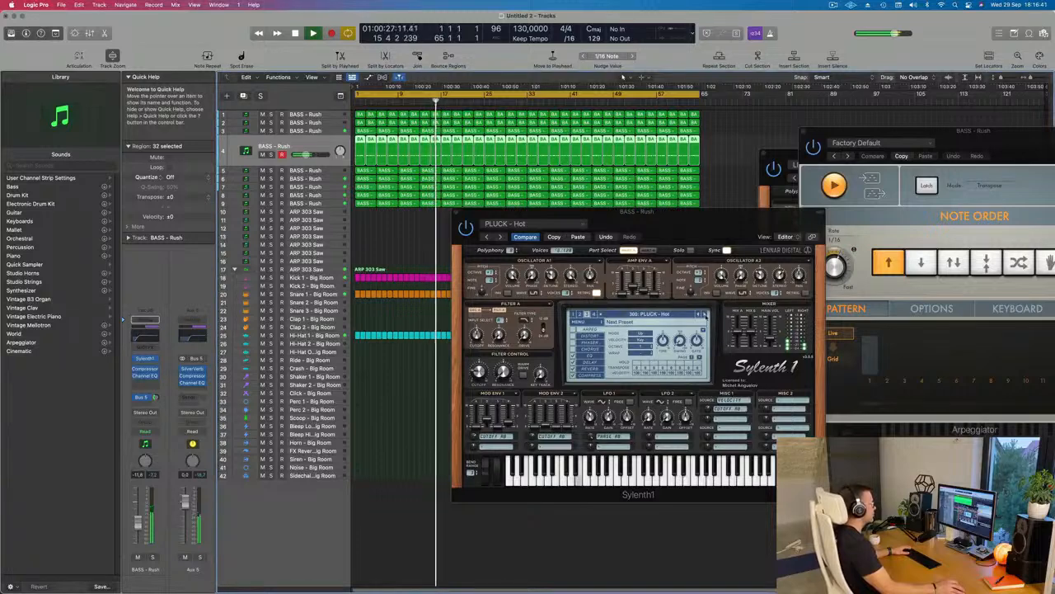
Audition further Sylenth1 presets on track 4 from House Dreams up to PLUCK - Little Pluck.
left_click(704, 314)
left_click(703, 314)
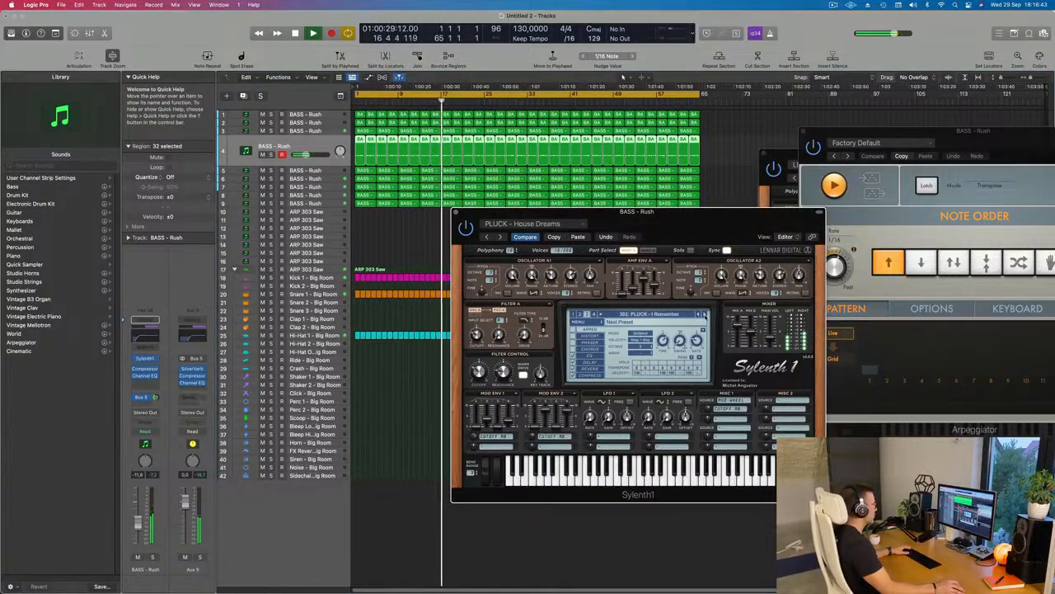
left_click(704, 314)
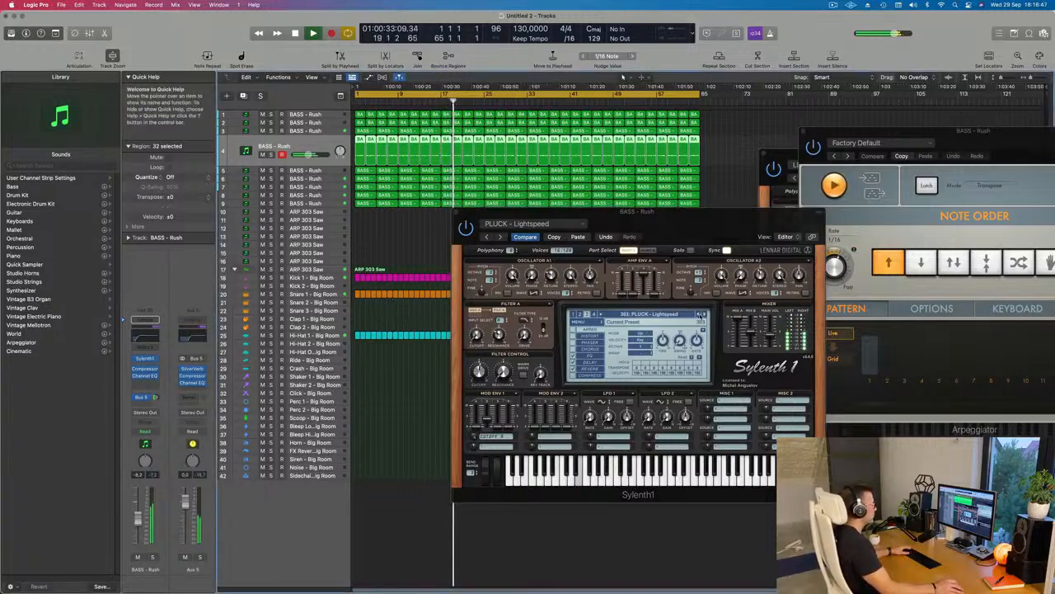
left_click(703, 314)
left_click(704, 315)
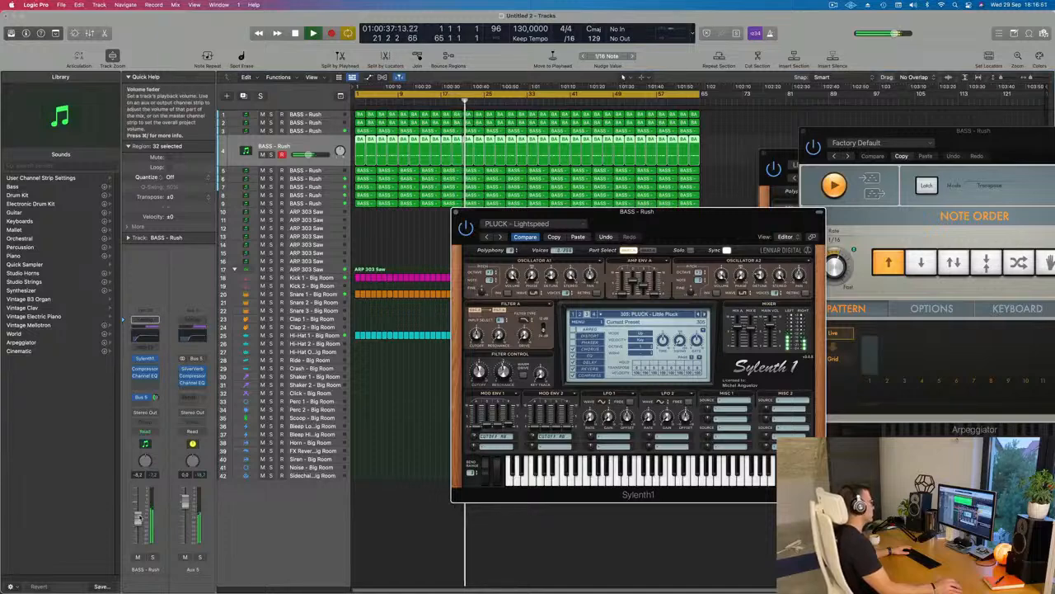
Lower the volume of track 4 to about -12 dB and compare the track in solo with the mix.
left_click_drag(137, 521, 138, 533)
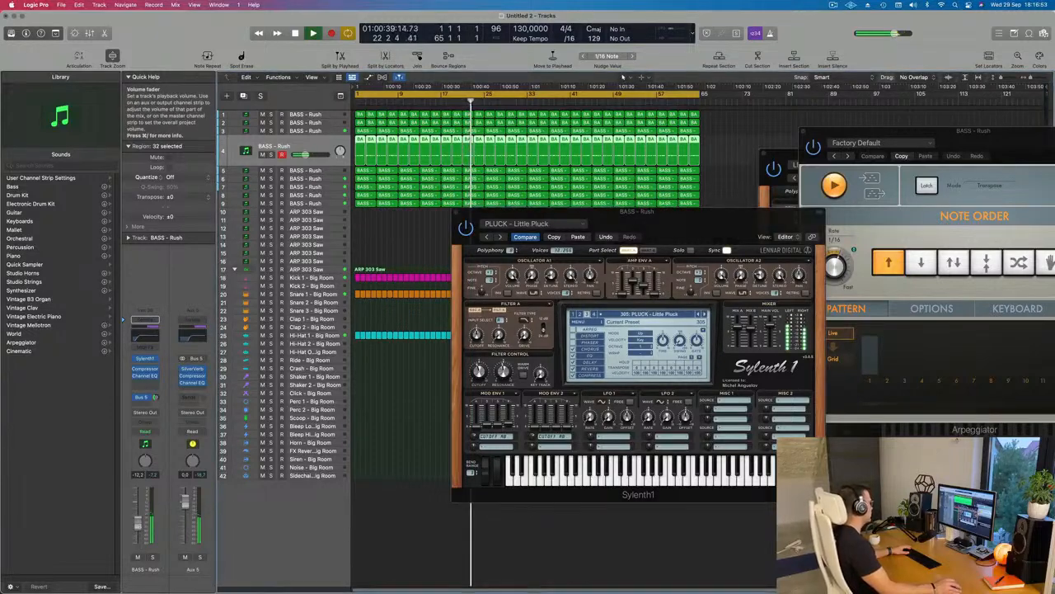
left_click(152, 557)
left_click(153, 557)
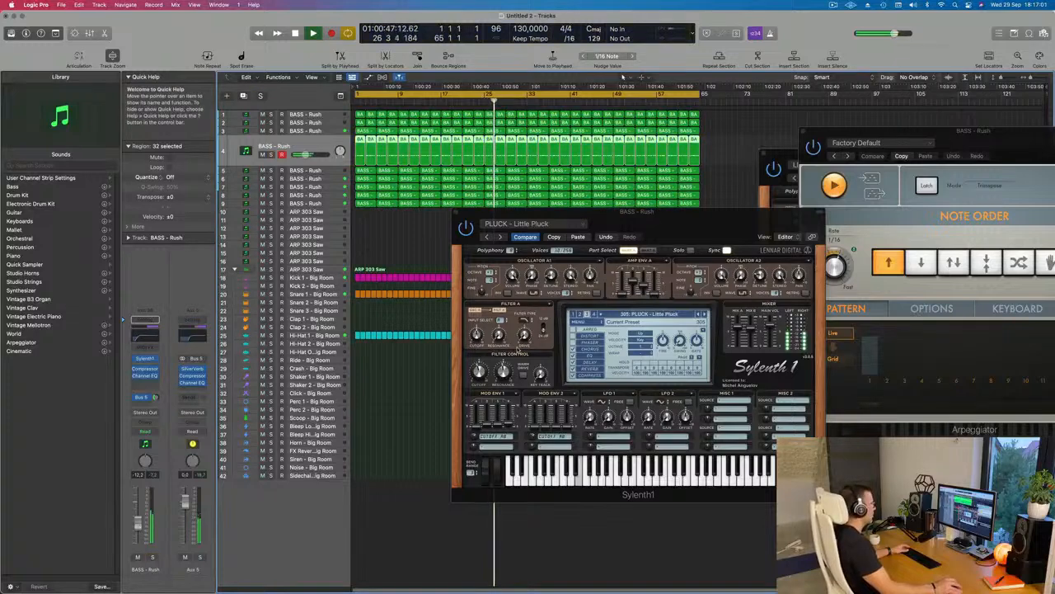
Advance track 4's Sylenth1 past Little Square to the PLUCK - Long Pluck preset and raise the track's volume.
left_click(659, 304)
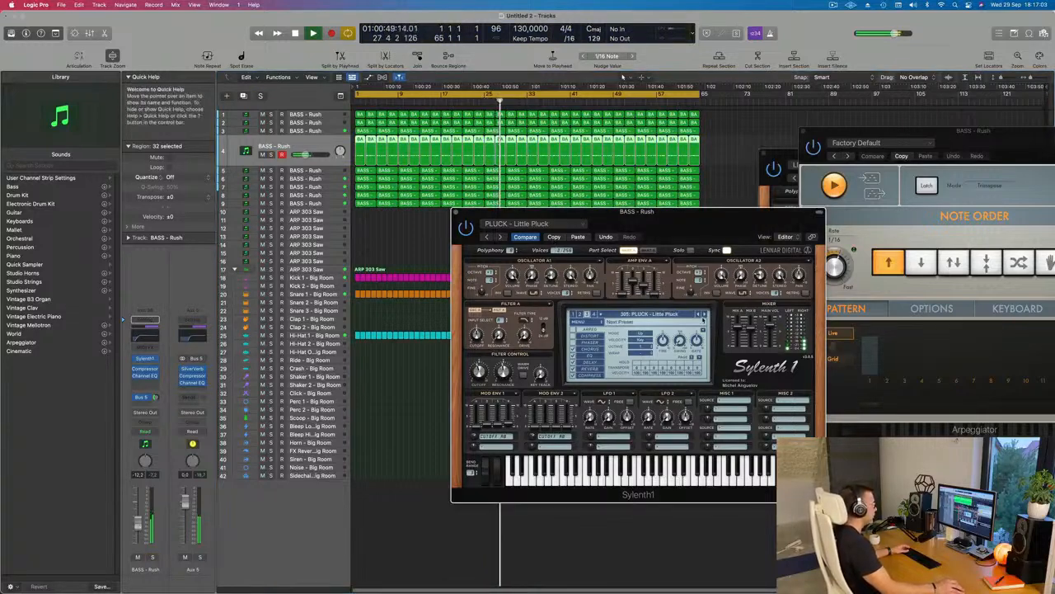
left_click(703, 314)
left_click(703, 314)
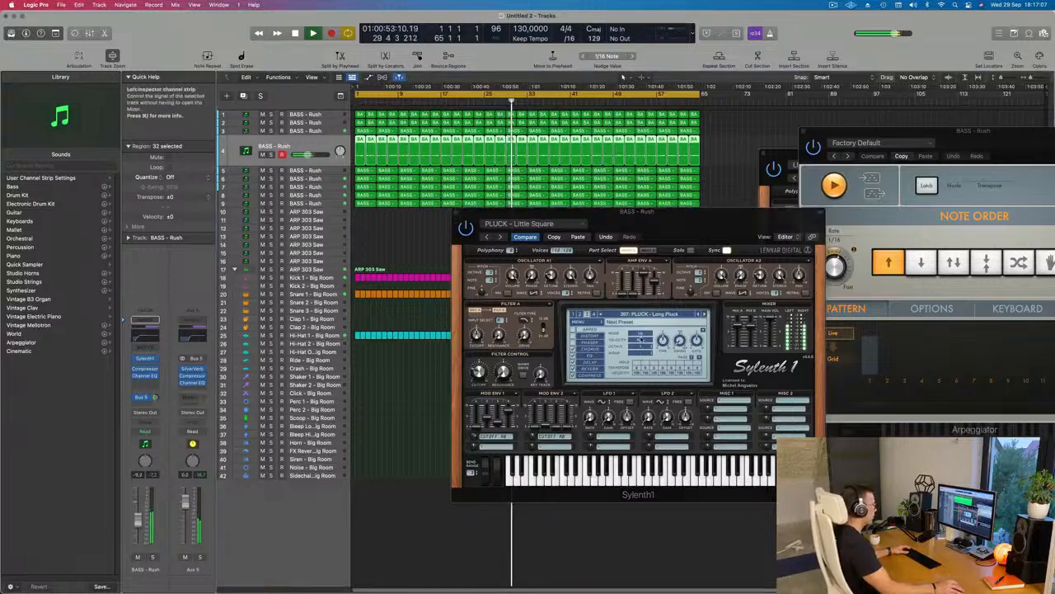
Audition the Sylenth1 pluck presets on track 4 from Metallic Pluck up to PLUCK - Play And Win Stuff 3.
left_click(703, 314)
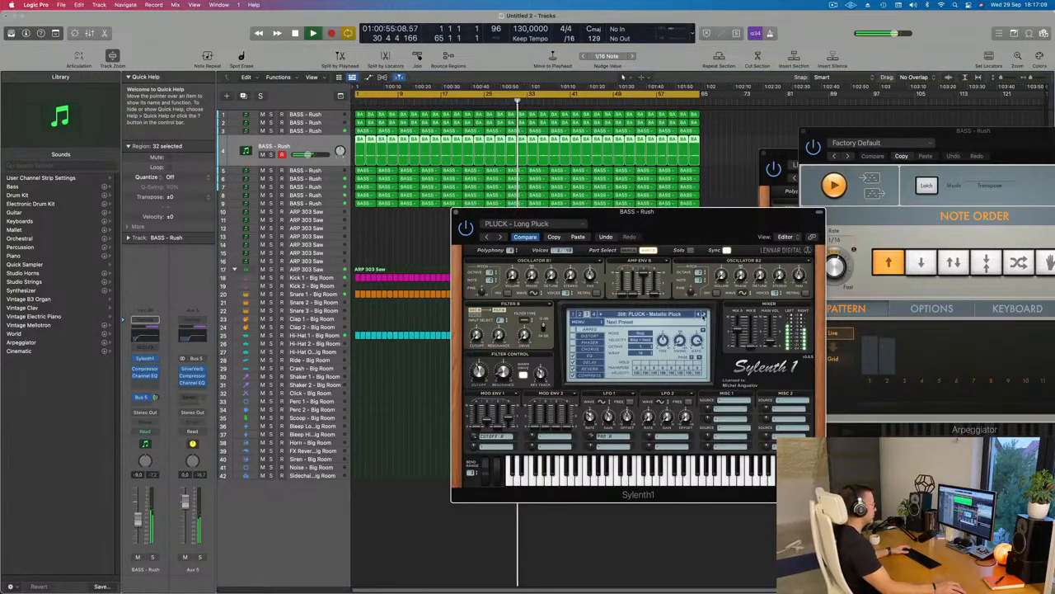
left_click(703, 315)
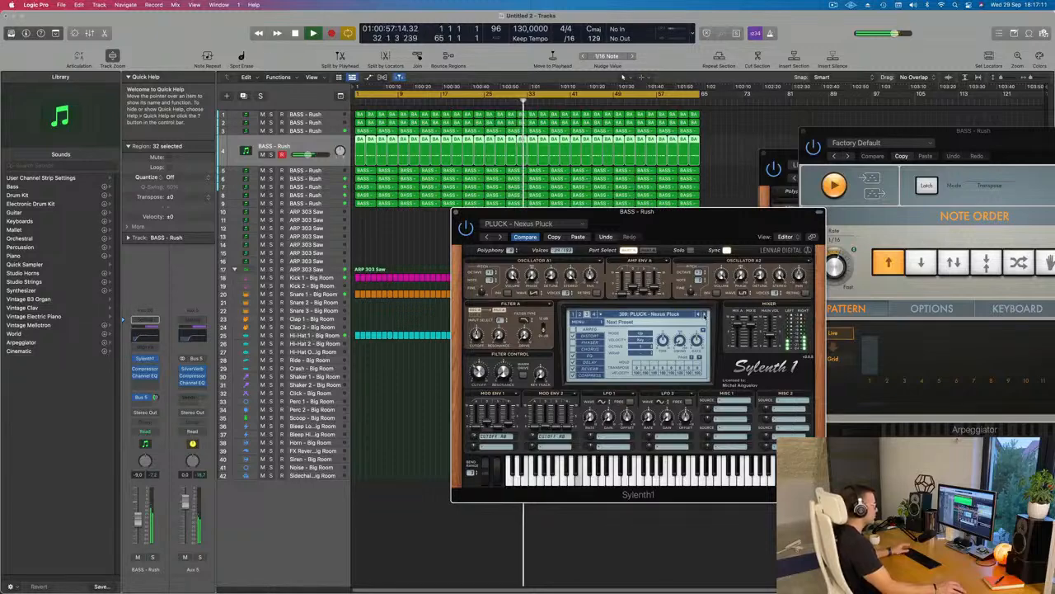
left_click(704, 315)
left_click(703, 315)
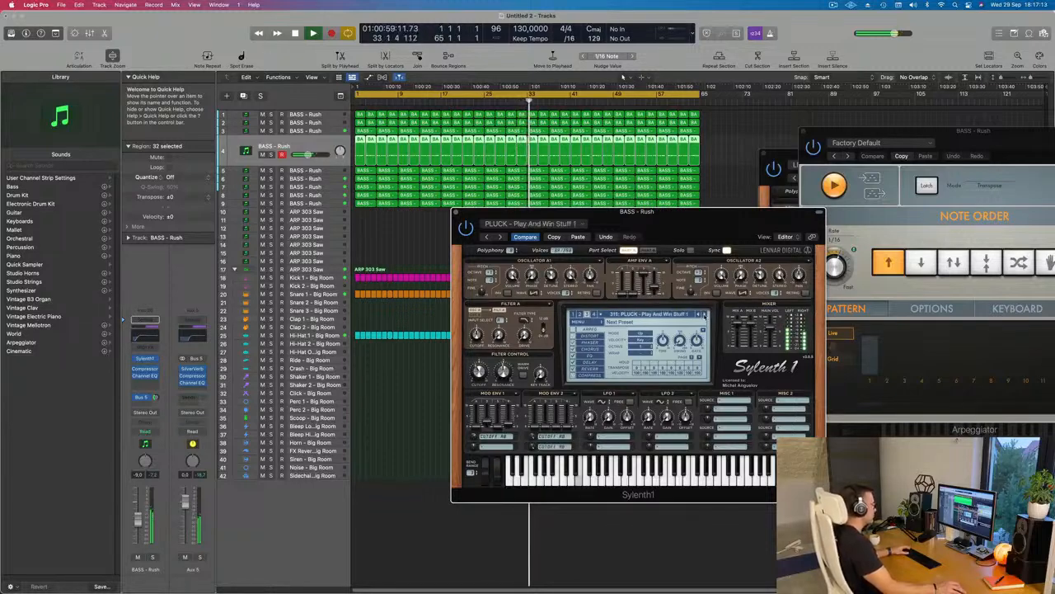
left_click(703, 315)
left_click(703, 315)
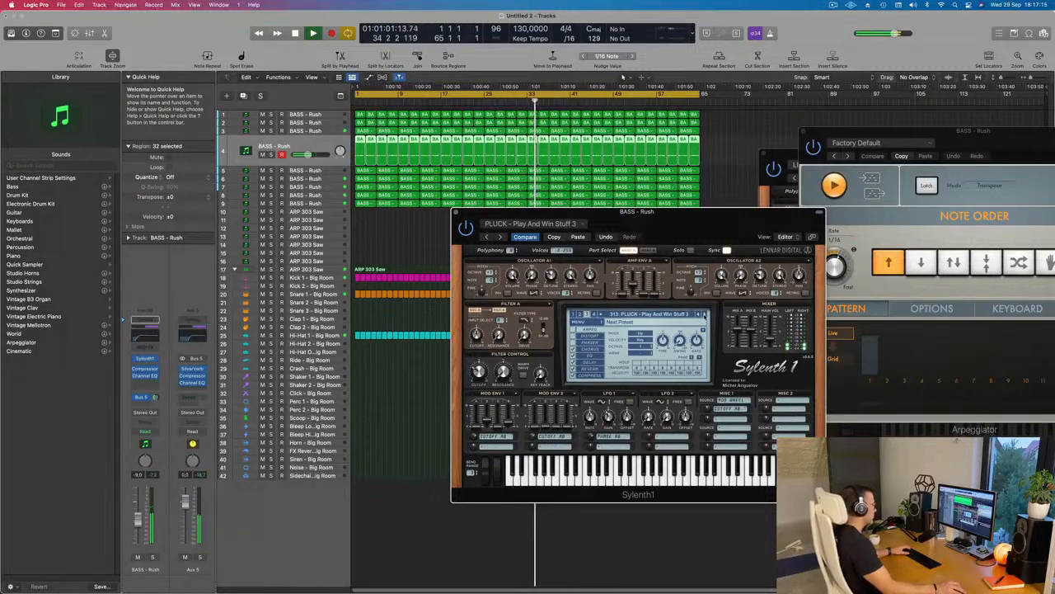
Audition the remaining Play And Win Stuff presets and continue up to PLUCK - Progressive Pluck 2 on track 4.
left_click(703, 315)
left_click(704, 315)
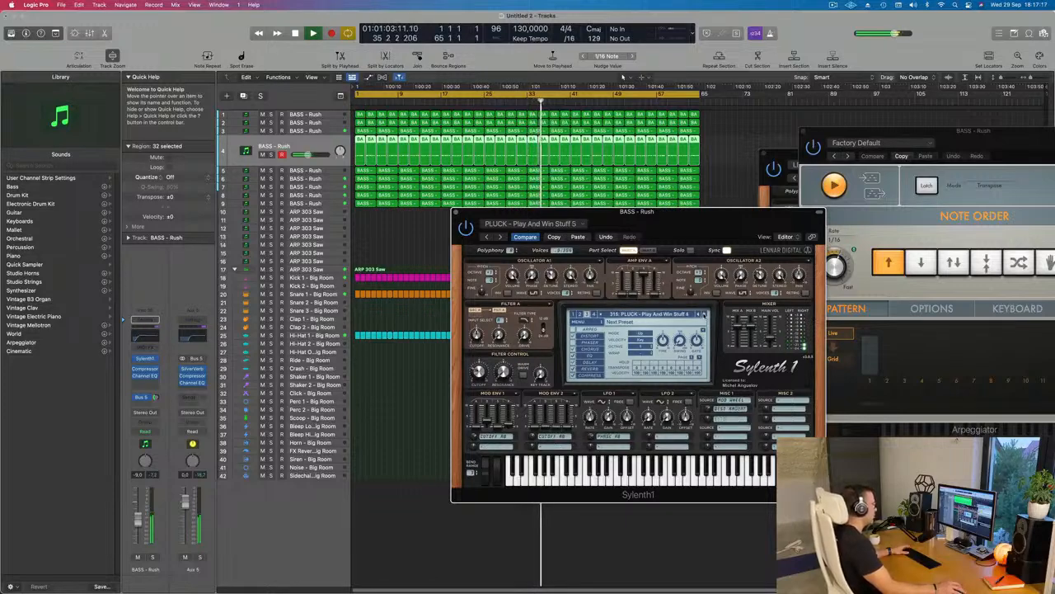
left_click(704, 315)
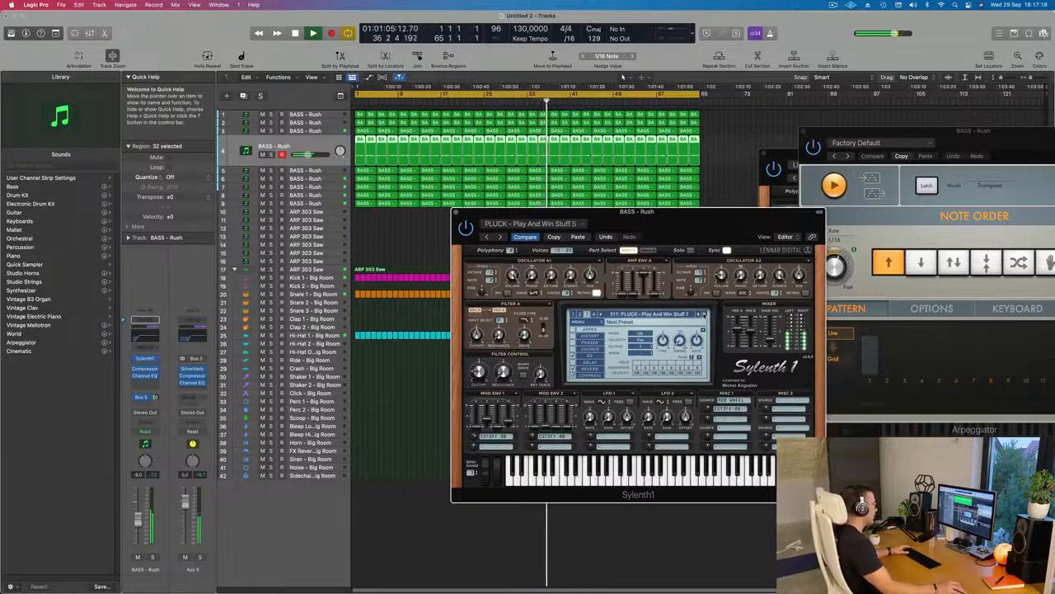
left_click(703, 315)
left_click(703, 315)
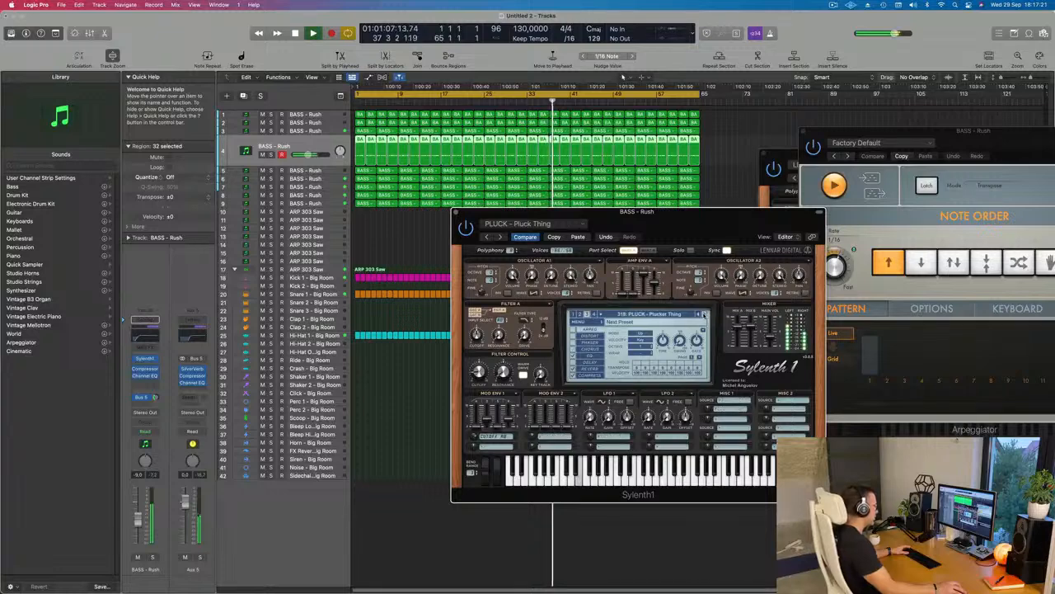
left_click(703, 315)
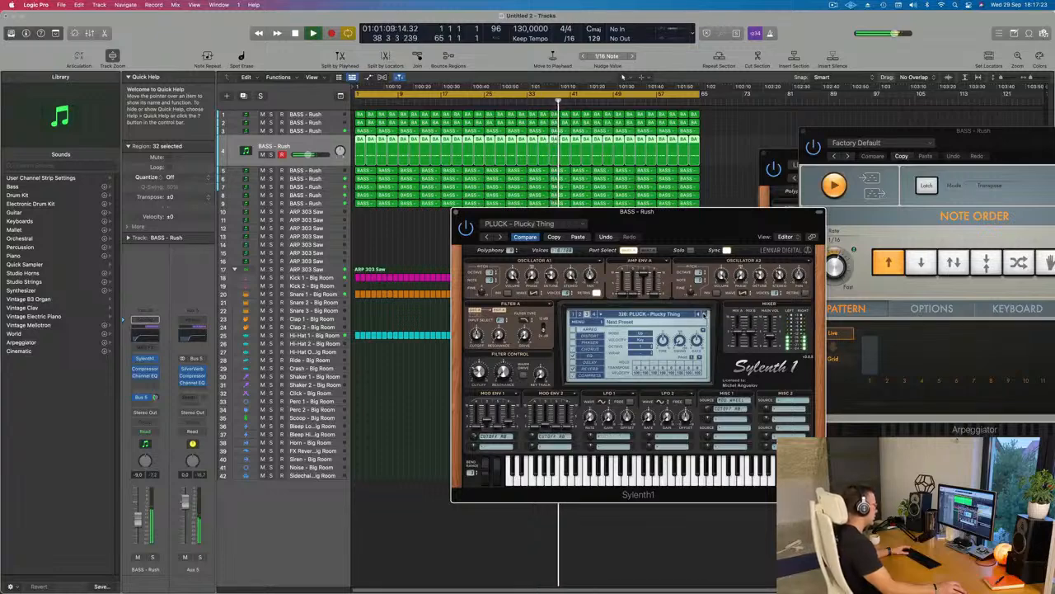
left_click(703, 315)
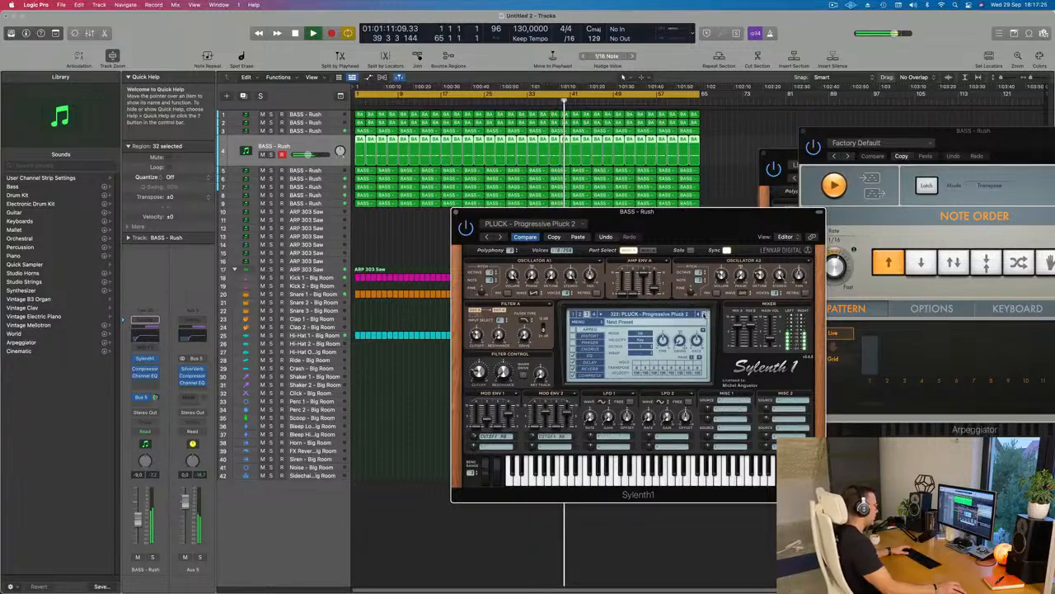
Audition the next pluck presets on track 4, including Smooth Pluck and Square, up to PLUCK - Super8 + Tab.
left_click(703, 315)
left_click(703, 315)
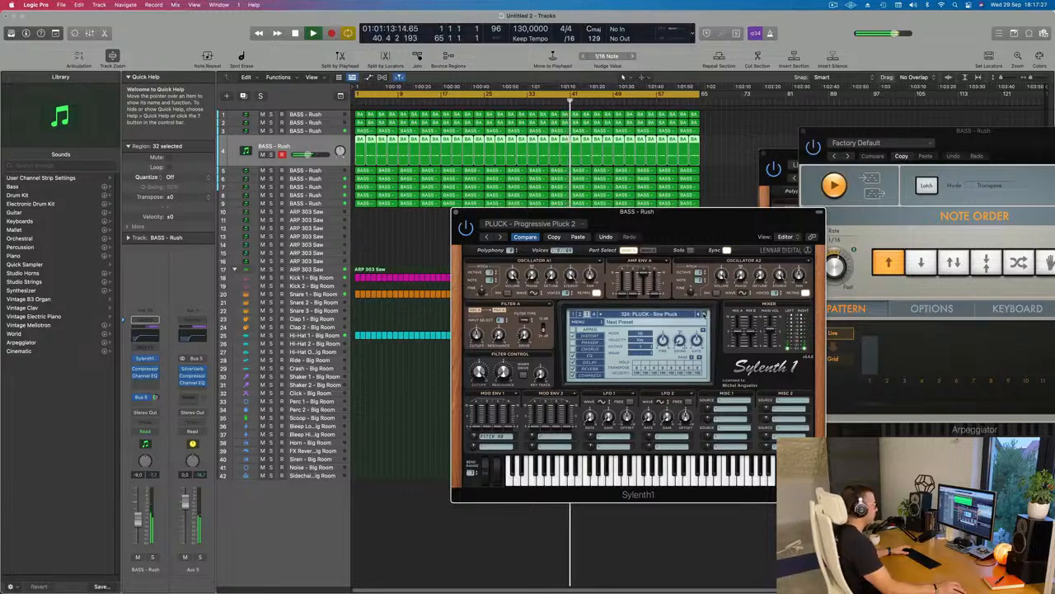
left_click(704, 315)
left_click(703, 315)
left_click(704, 315)
left_click(704, 315)
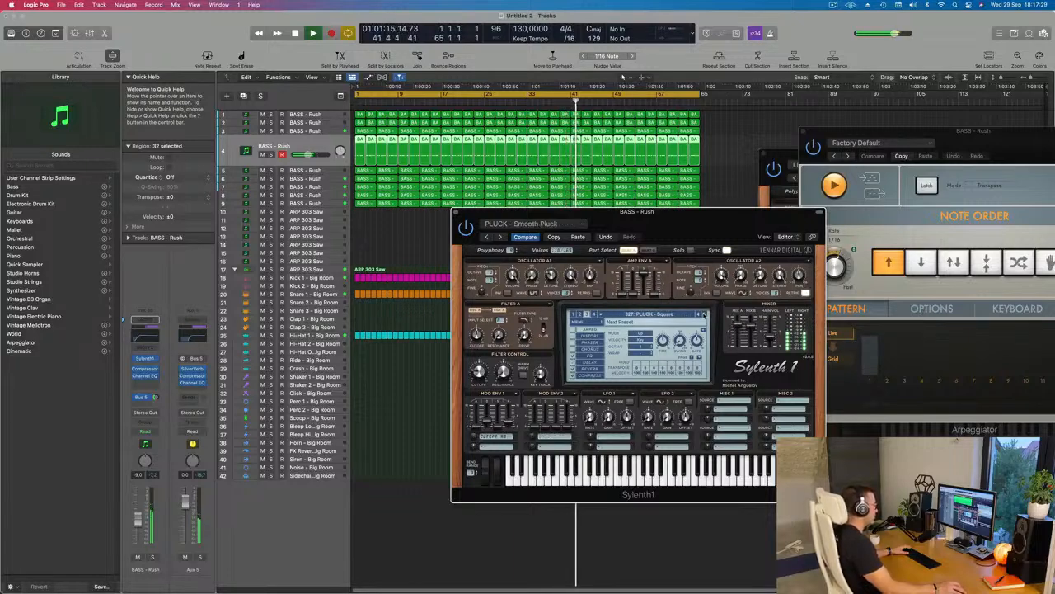
left_click(703, 315)
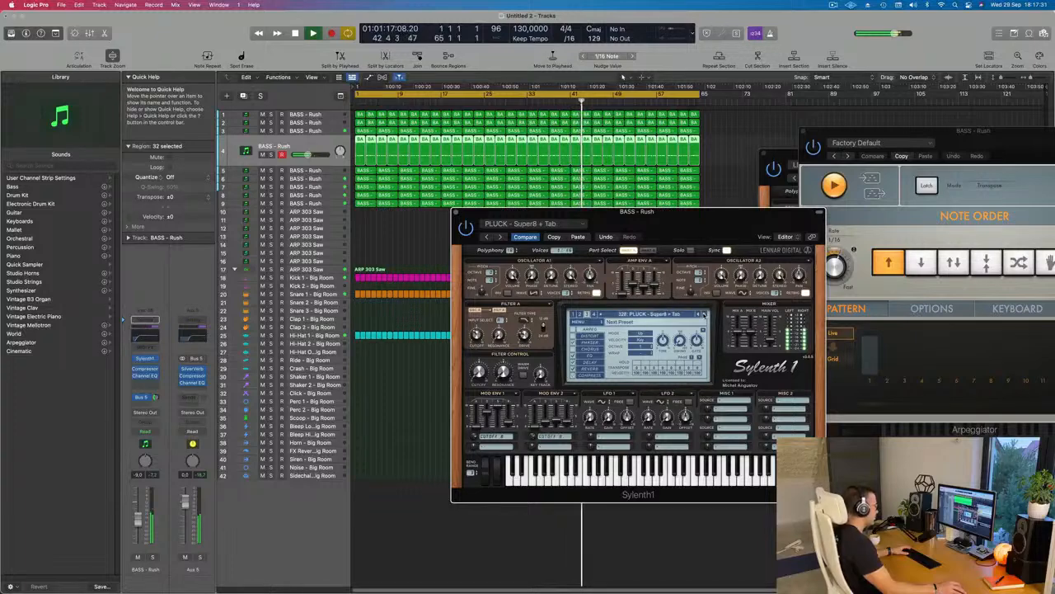
Audition the trance presets on track 4 from PLUCK - Trance Feeling up to PLUCK - Trance Pluck 2.
left_click(704, 315)
left_click(703, 315)
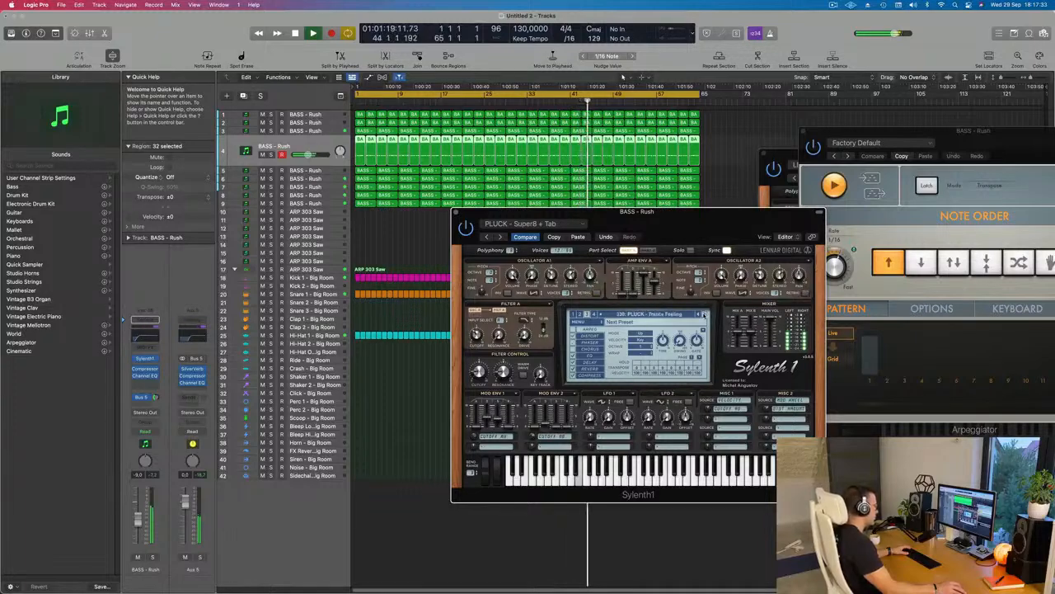
left_click(704, 315)
left_click(703, 315)
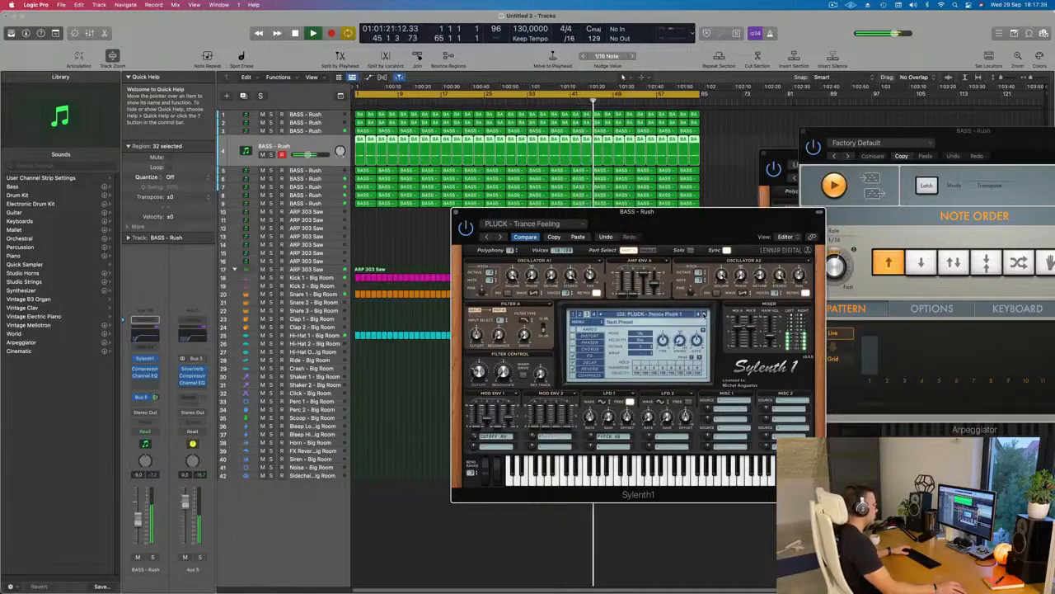
left_click(703, 315)
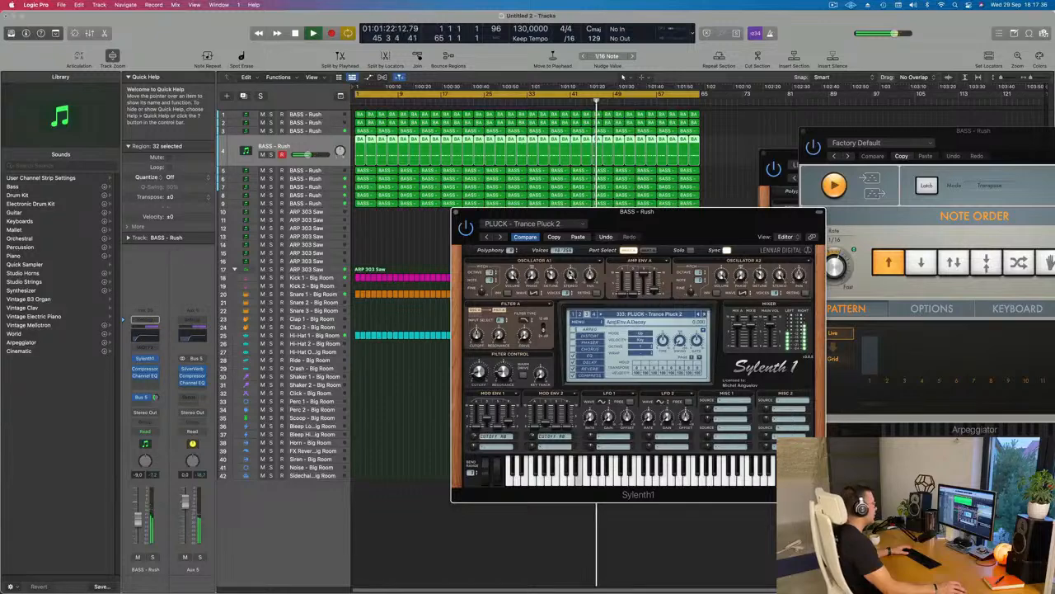
Paste the copied PLUCK - Little Pluck settings into track 4's Sylenth1, close the plug-in, and replay the loop from the start.
left_click(576, 237)
left_click_drag(731, 223, 530, 201)
key("space")
key("space")
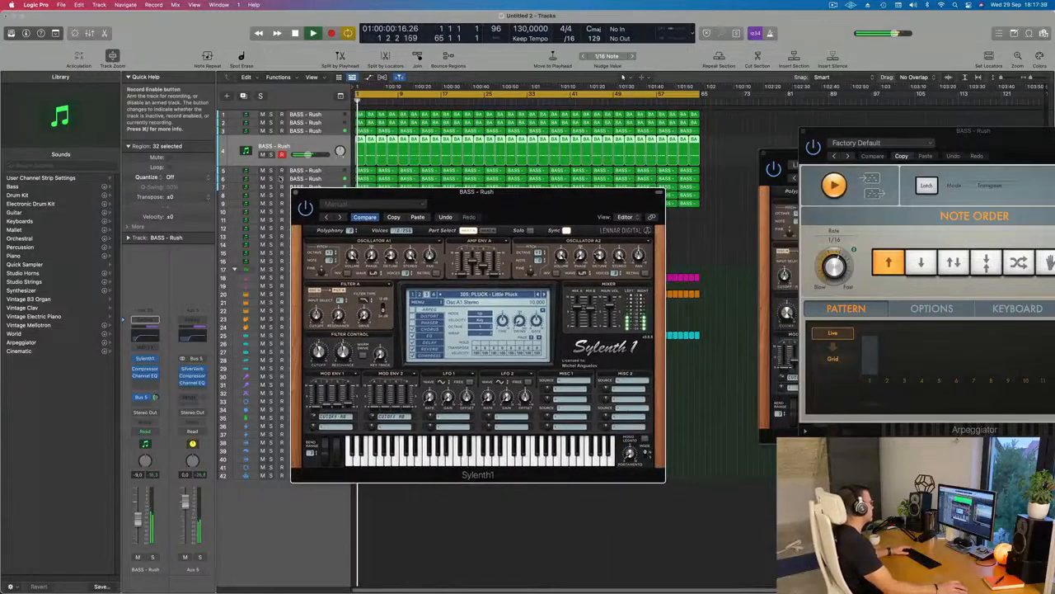
left_click(296, 193)
key("space")
key("space")
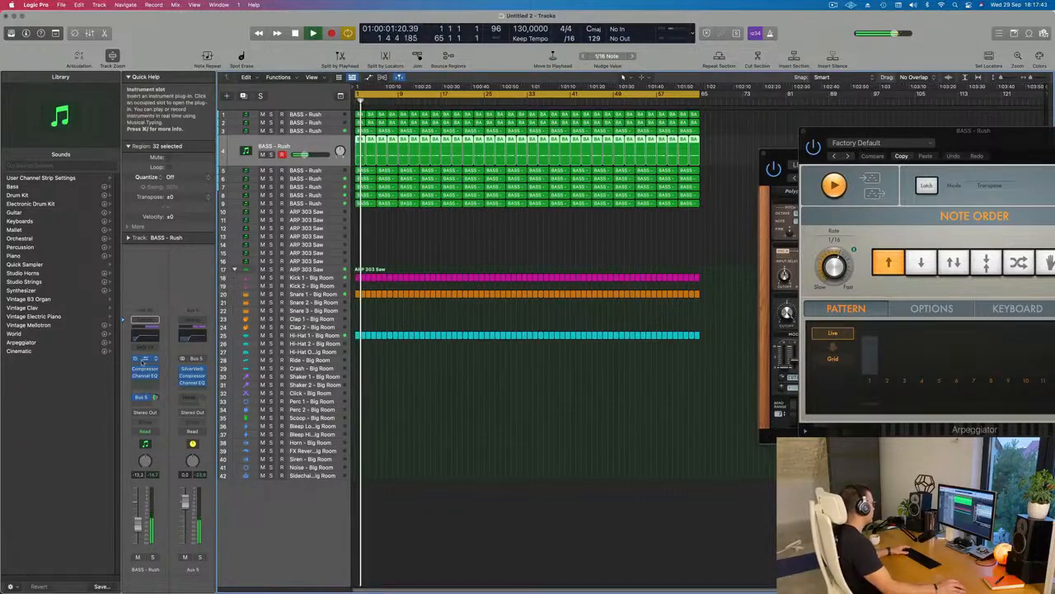
Reopen track 4's Sylenth1, set the track's volume to -12.4 dB during playback, and close the plug-in window.
left_click(144, 358)
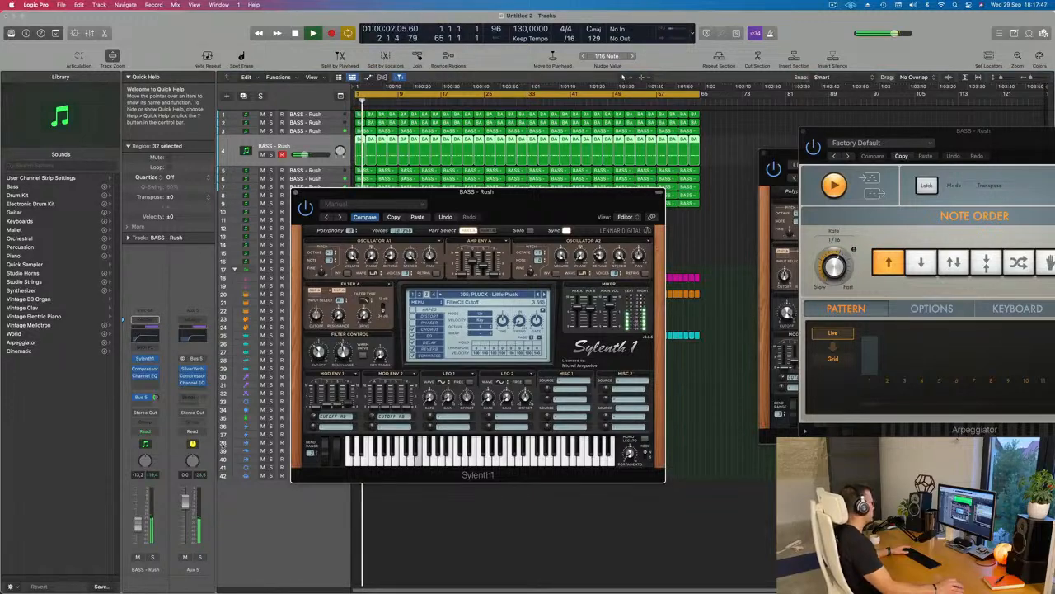
key("space")
key("space")
left_click_drag(138, 525, 137, 523)
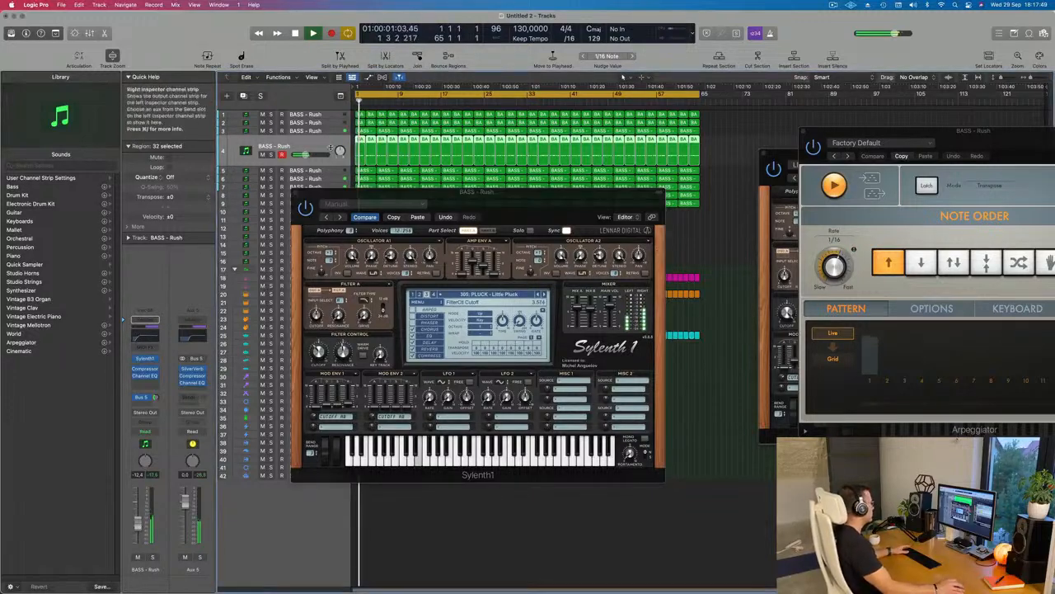
left_click_drag(295, 201, 240, 307)
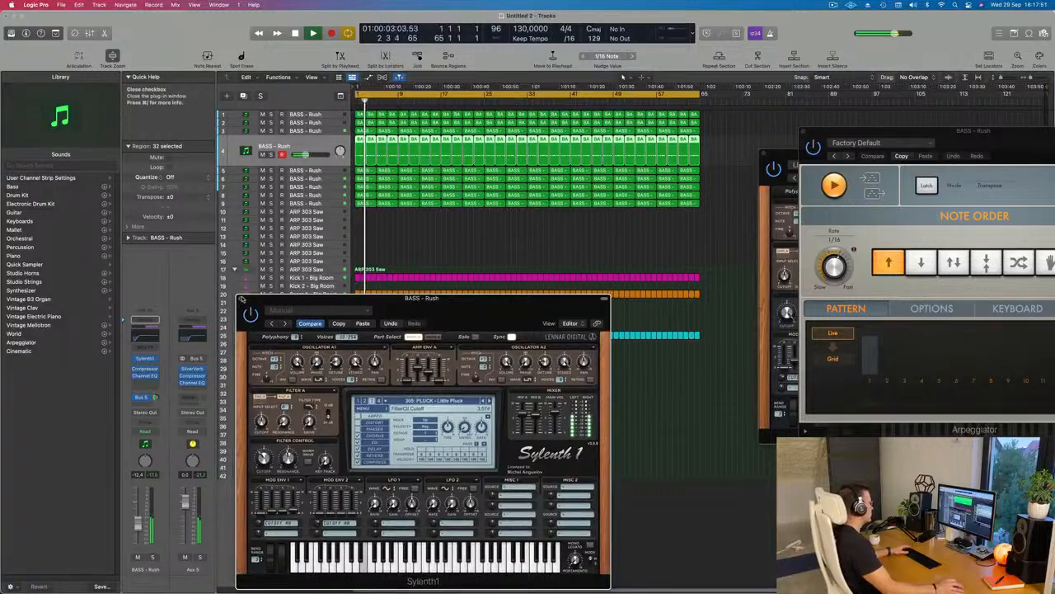
left_click(240, 299)
Replay the loop from the start, lower track 4's volume to about -13 dB, and clear the region selection.
scroll(425, 440, "up", 3)
scroll(425, 440, "down", 3)
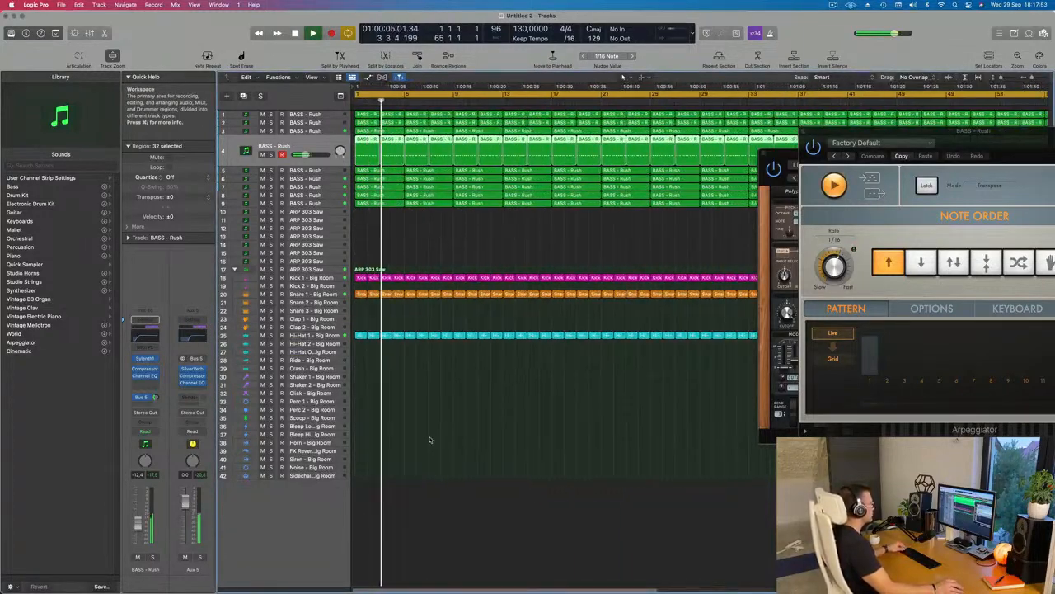
key("space")
key("space")
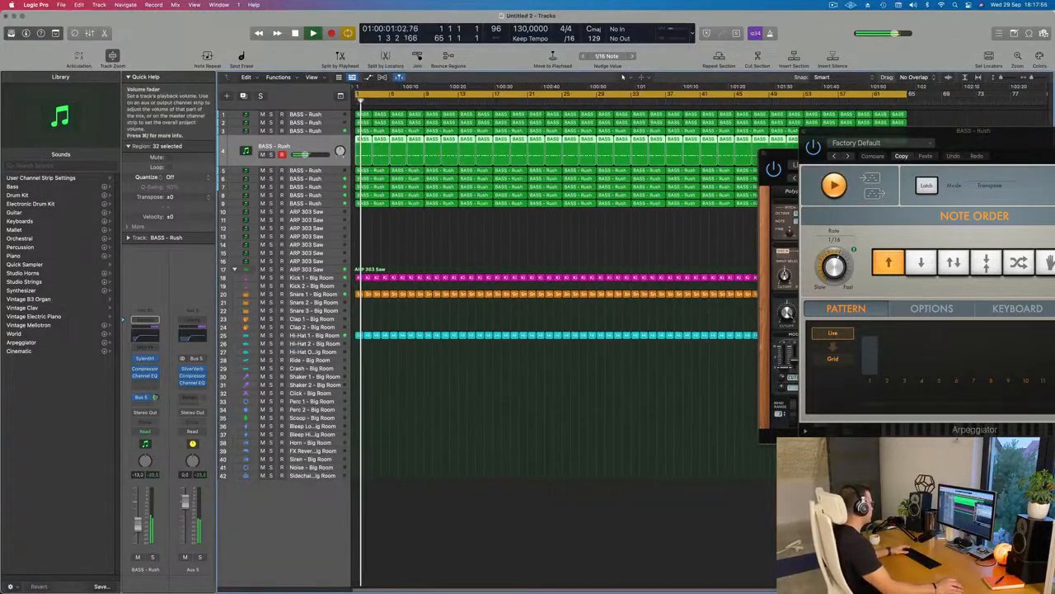
scroll(464, 415, "down", 2)
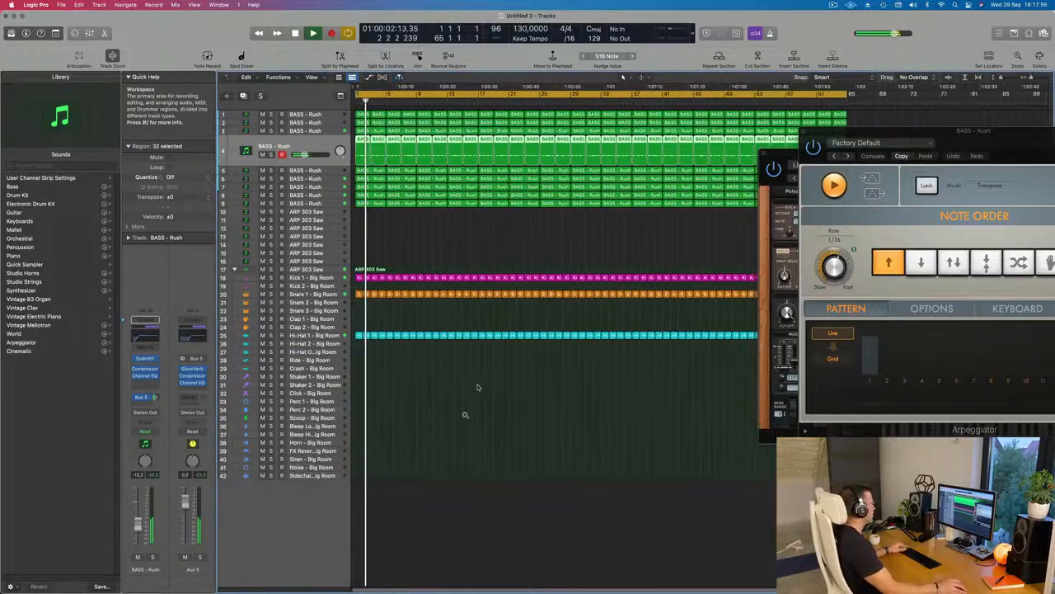
left_click(472, 234)
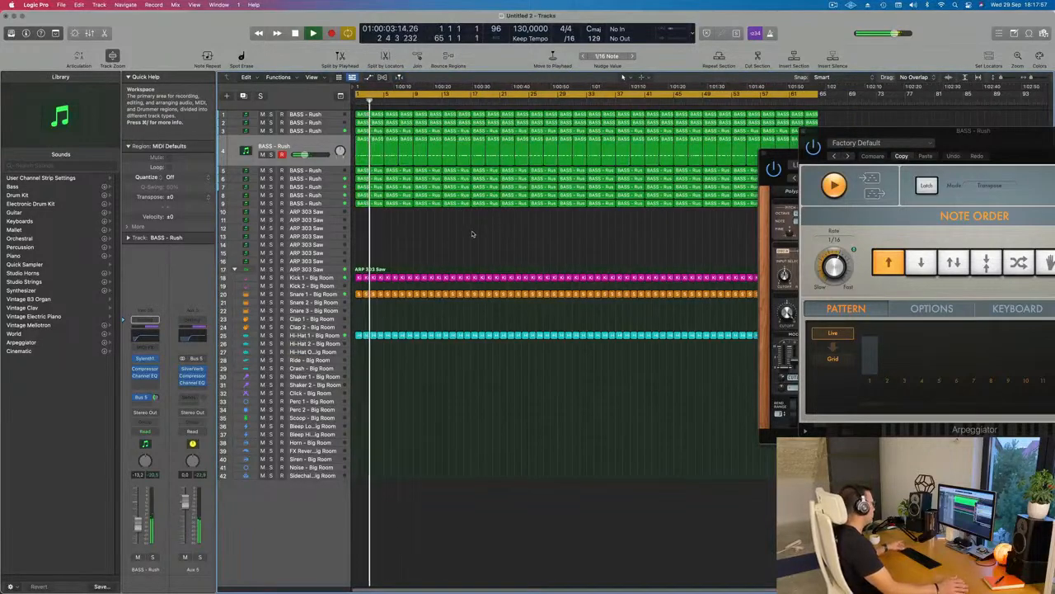
Rebalance track 5 by pulling its volume down, comparing it in solo, and setting it to about -10 dB in the mix.
left_click(329, 171)
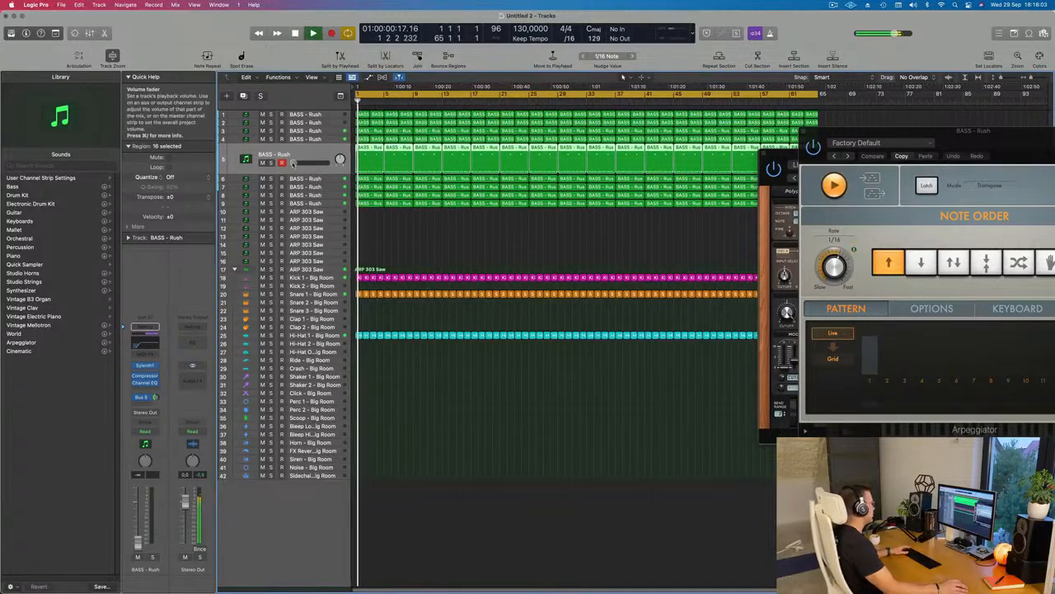
left_click_drag(307, 163, 296, 162)
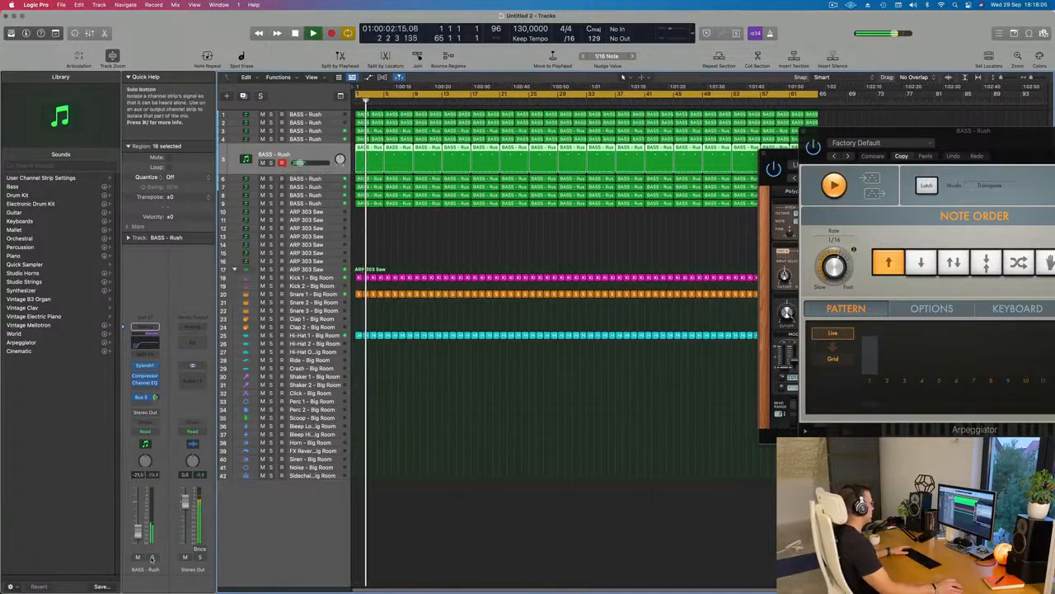
left_click(271, 163)
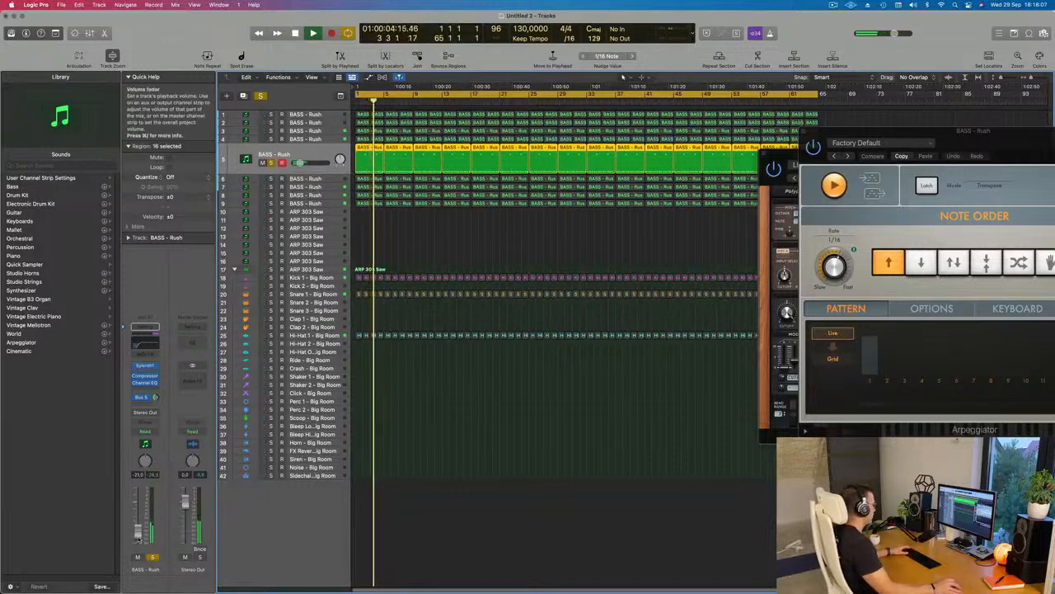
left_click_drag(138, 525, 137, 524)
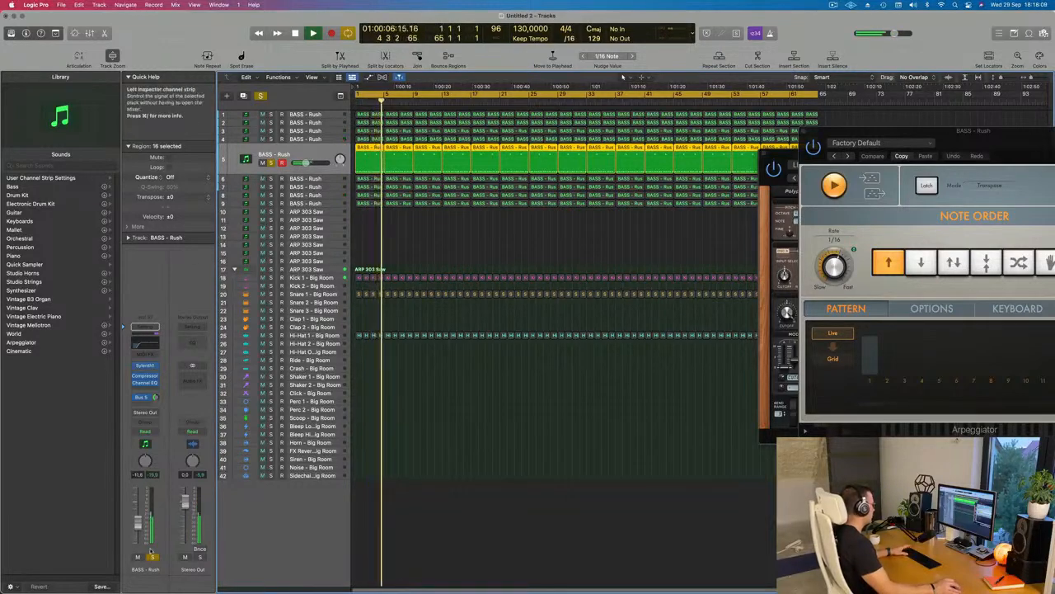
key("Return")
left_click(152, 557)
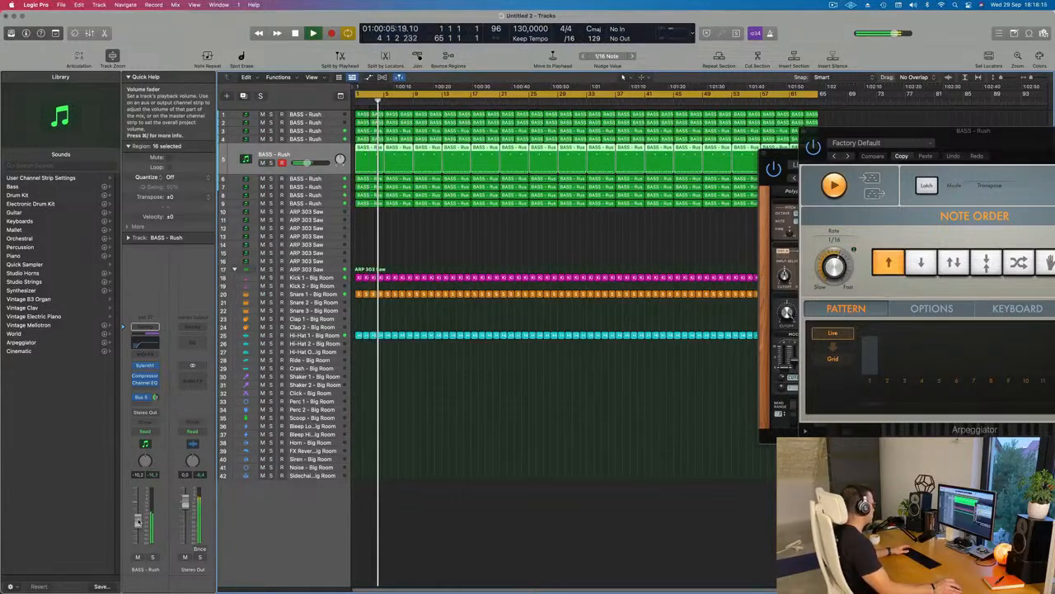
Move track 5 with its volume pulled fully down to the top of the track list, and replay the loop from the start.
left_click_drag(322, 158, 326, 105)
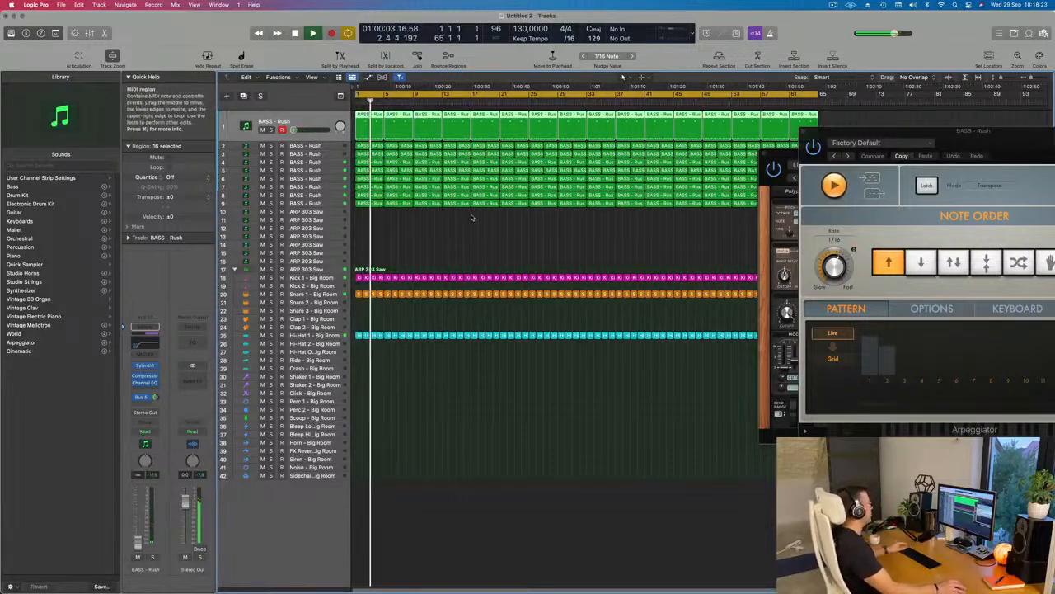
left_click(419, 255)
key("Return")
Check the layers on tracks 2 and 4 by soloing each one briefly during playback.
left_click(330, 146, "shift")
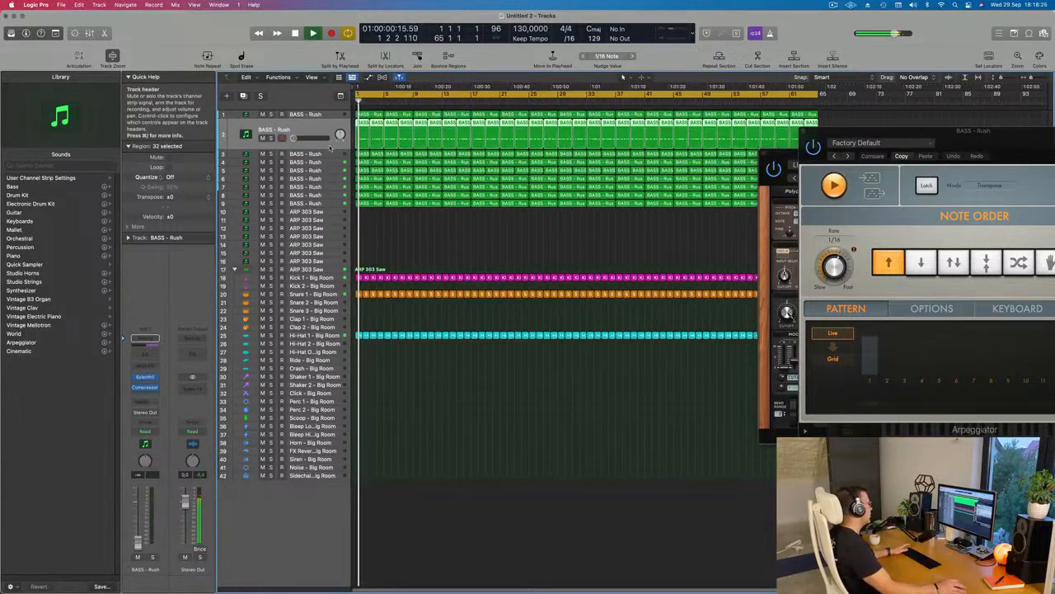
left_click(270, 137)
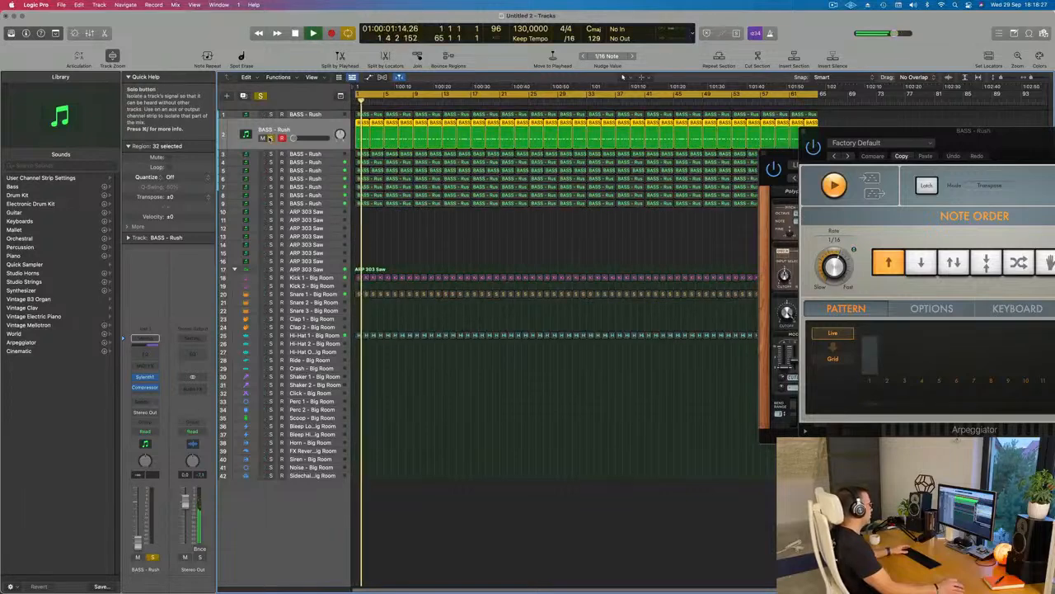
left_click(270, 139)
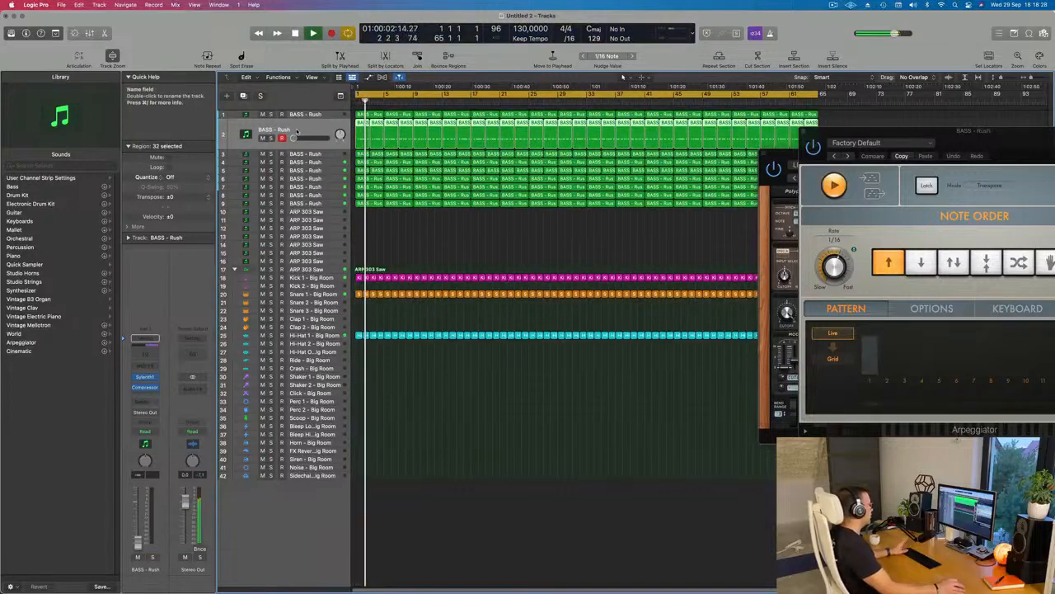
left_click(330, 162)
left_click(271, 154)
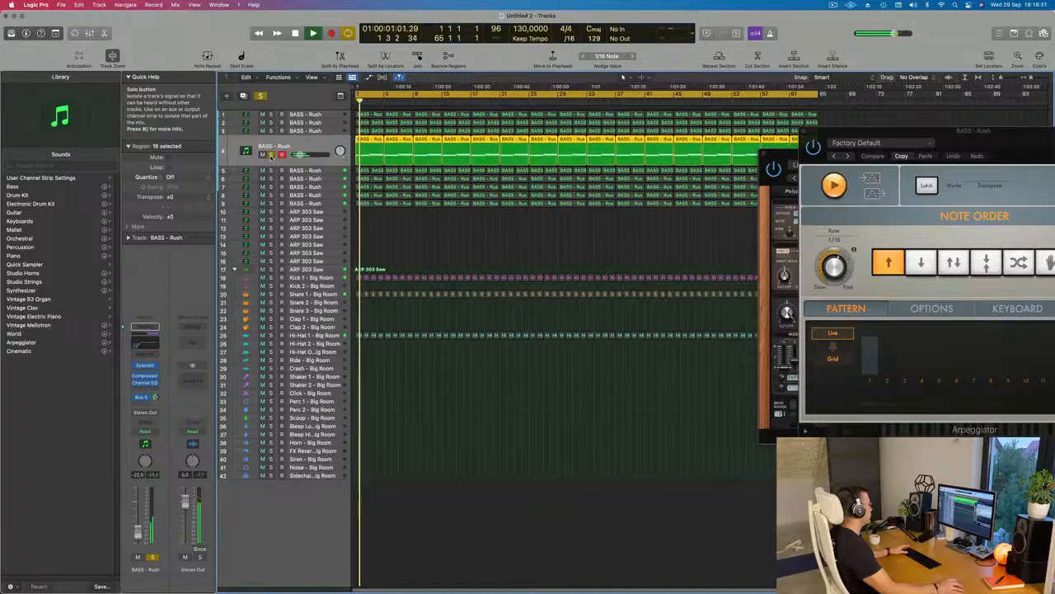
left_click(271, 154)
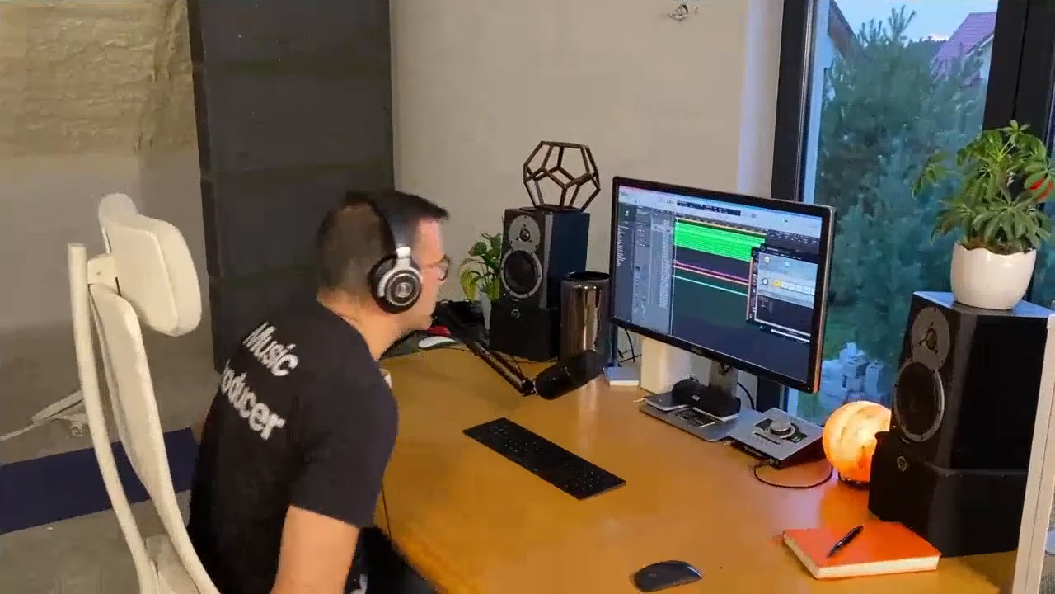